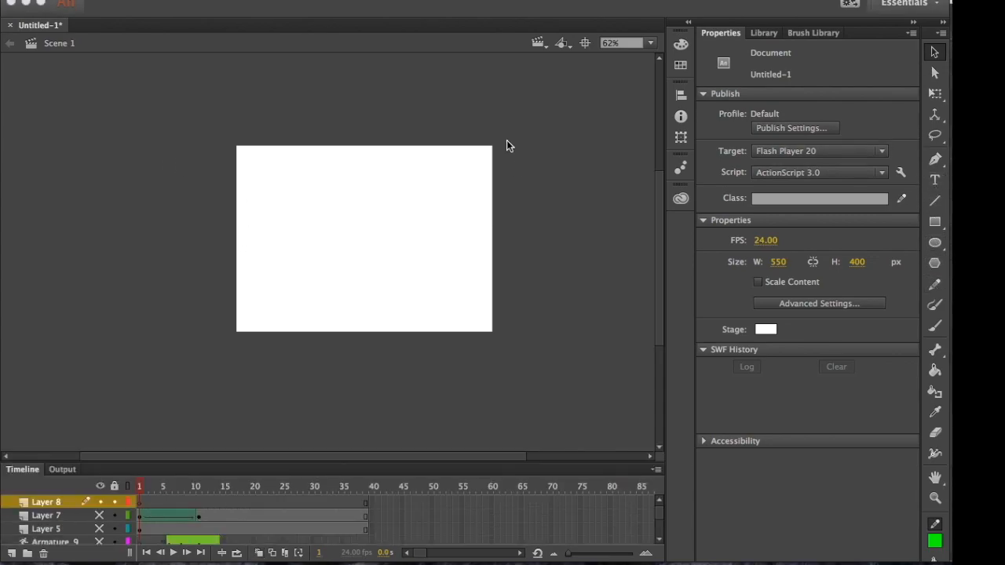
# Enlarge the timeline, turn on onion skinning and extend the onion skin range over more frames.
pyautogui.moveTo(150, 463); pyautogui.dragTo(167, 364)
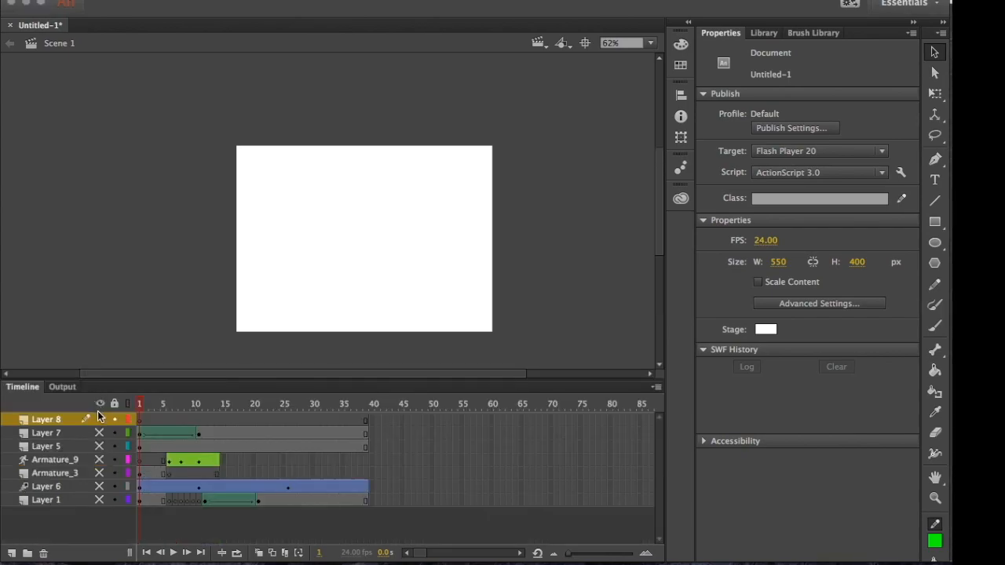
pyautogui.click(259, 553)
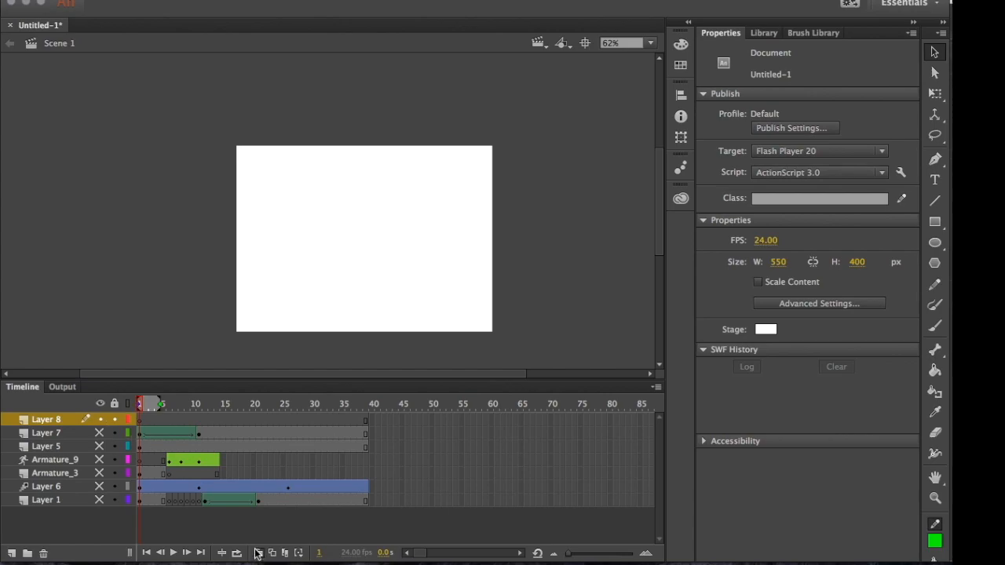
pyautogui.moveTo(149, 405); pyautogui.dragTo(182, 410)
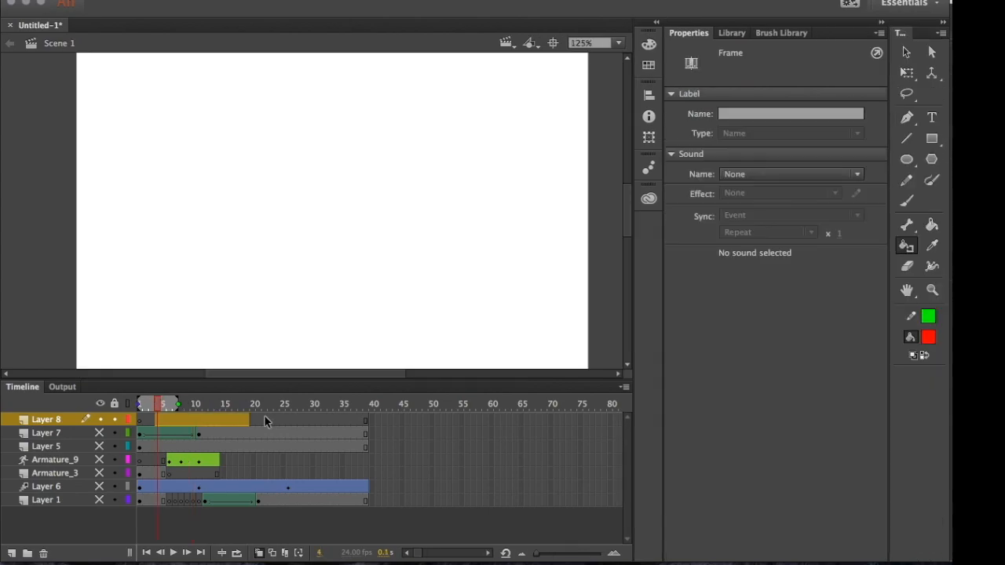
# Convert the selected run of Layer 8 frames to blank keyframes and go to frame 8.
pyautogui.rightClick(194, 421)
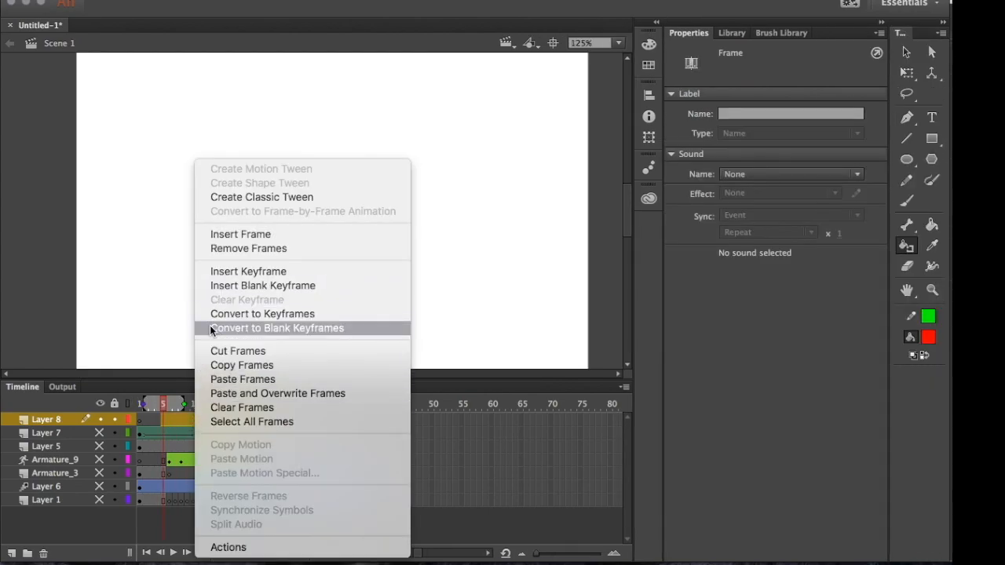
pyautogui.click(211, 328)
pyautogui.click(179, 420)
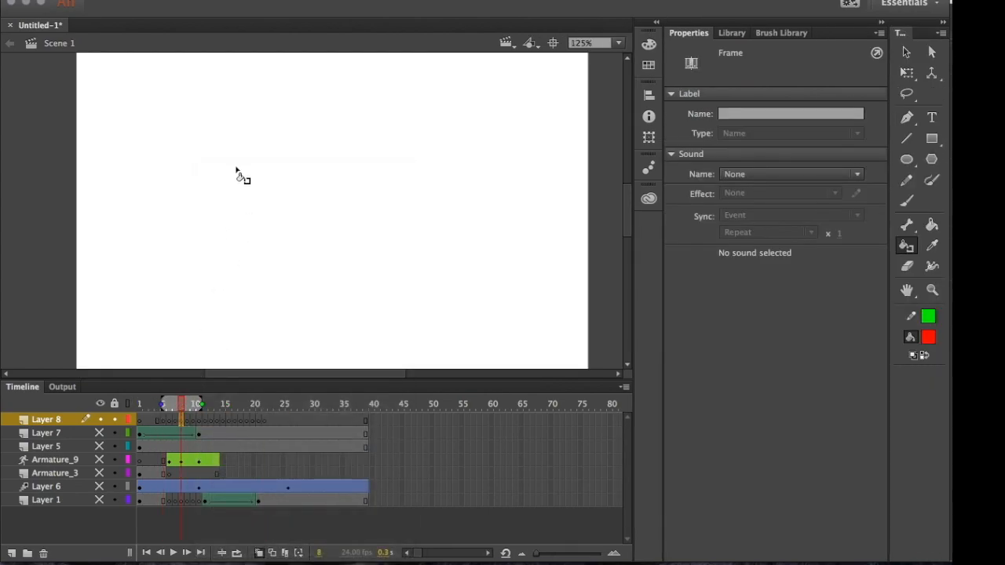
# With the Brush tool, paint one near-vertical red stroke per frame on frames 8 to 13, each further across the stage.
pyautogui.press('b')
pyautogui.moveTo(169, 155); pyautogui.dragTo(224, 292)
pyautogui.press('.')
pyautogui.moveTo(229, 145); pyautogui.dragTo(251, 266)
pyautogui.press('.')
pyautogui.moveTo(284, 124); pyautogui.dragTo(297, 275)
pyautogui.press('.')
pyautogui.moveTo(338, 121); pyautogui.dragTo(329, 277)
pyautogui.press('.')
pyautogui.moveTo(399, 123); pyautogui.dragTo(371, 294)
pyautogui.press('.')
pyautogui.moveTo(478, 120); pyautogui.dragTo(435, 313)
# Step back and forth through the painted frames to examine the onion skin colours and fading around the current frame.
pyautogui.press(',')
pyautogui.press(',')
pyautogui.press(',')
pyautogui.press(',')
pyautogui.press(',')
pyautogui.press('.')
pyautogui.press('.')
pyautogui.press('.')
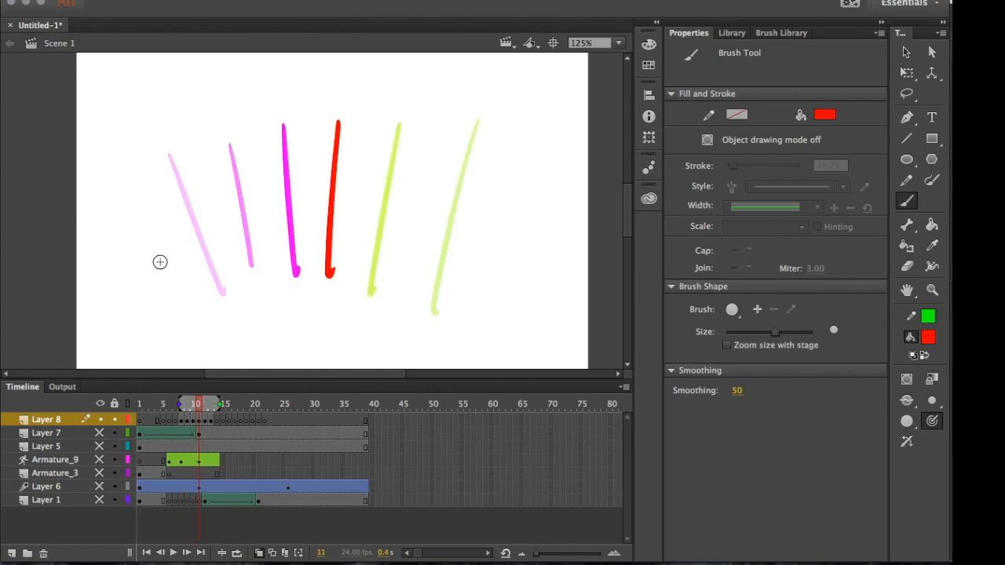
pyautogui.press(',')
pyautogui.press(',')
pyautogui.press('.')
pyautogui.press('.')
pyautogui.press('.')
pyautogui.press(',')
pyautogui.press(',')
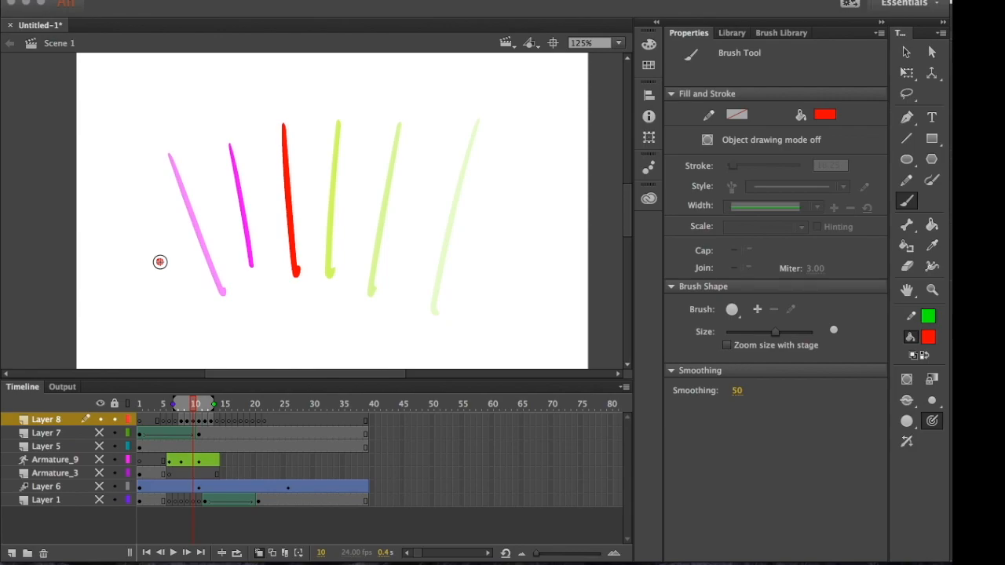
# Switch to the Toon Boom Harmony scene AnimateCC_Comparison and brush one near-vertical blue stroke on each of frames 2 to 7 of Drawing_2.
pyautogui.hotkey('ctrl', 'Up')
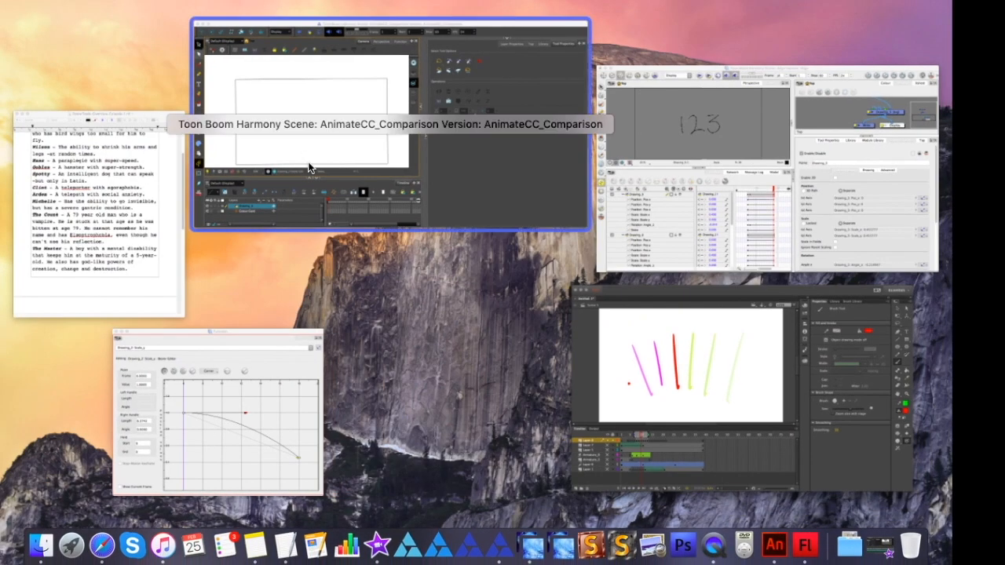
pyautogui.click(304, 156)
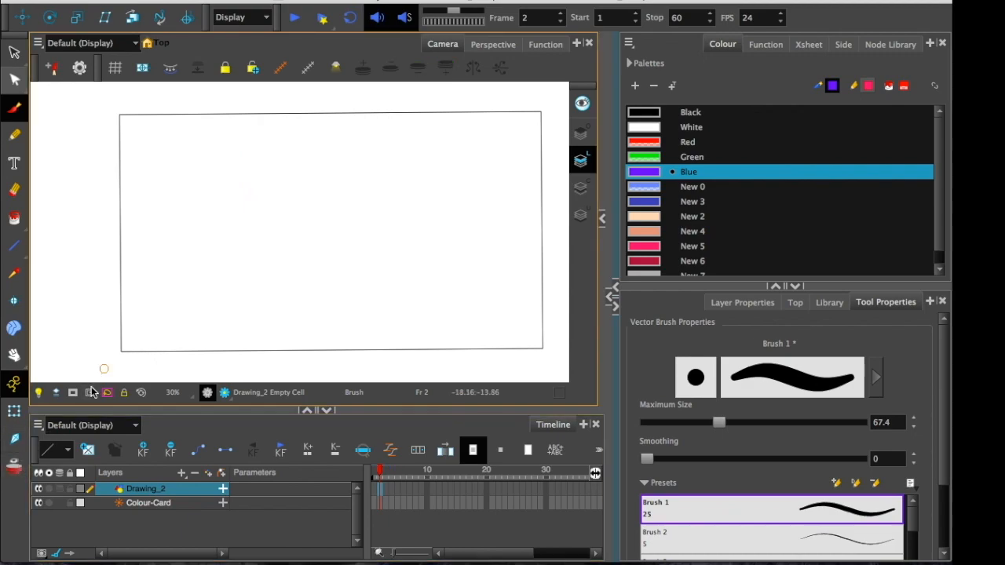
pyautogui.moveTo(179, 207); pyautogui.dragTo(225, 314)
pyautogui.press('.')
pyautogui.moveTo(212, 187); pyautogui.dragTo(240, 265)
pyautogui.press('.')
pyautogui.moveTo(259, 174); pyautogui.dragTo(268, 256)
pyautogui.press('.')
pyautogui.moveTo(303, 169); pyautogui.dragTo(297, 284)
pyautogui.press('.')
pyautogui.moveTo(338, 168); pyautogui.dragTo(327, 299)
pyautogui.press('.')
pyautogui.moveTo(384, 170); pyautogui.dragTo(358, 294)
# At frame 5, extend the onion skin range one frame earlier and compare it with the onion skin range marker in Adobe Animate.
pyautogui.press(',')
pyautogui.press(',')
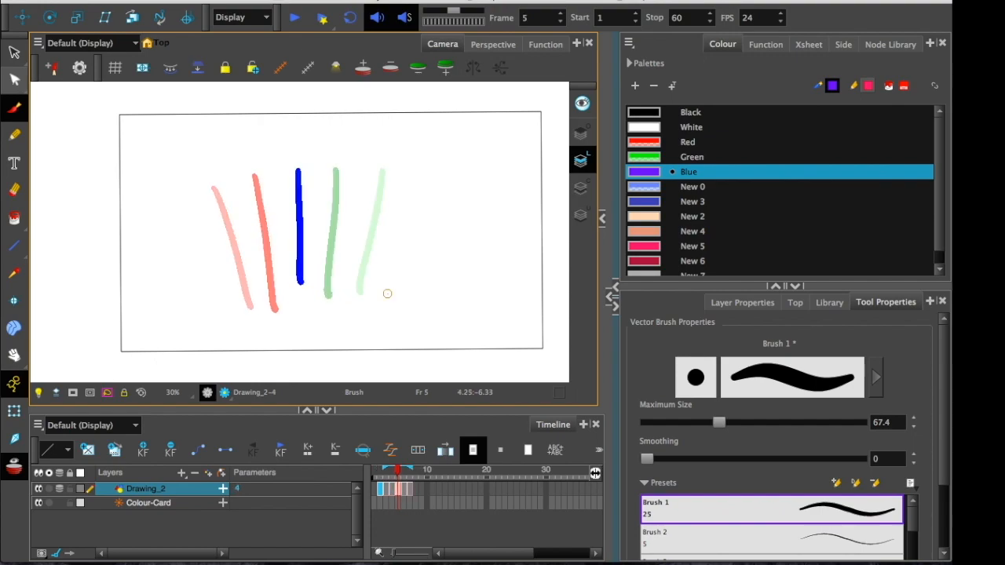
pyautogui.press('.')
pyautogui.press(',')
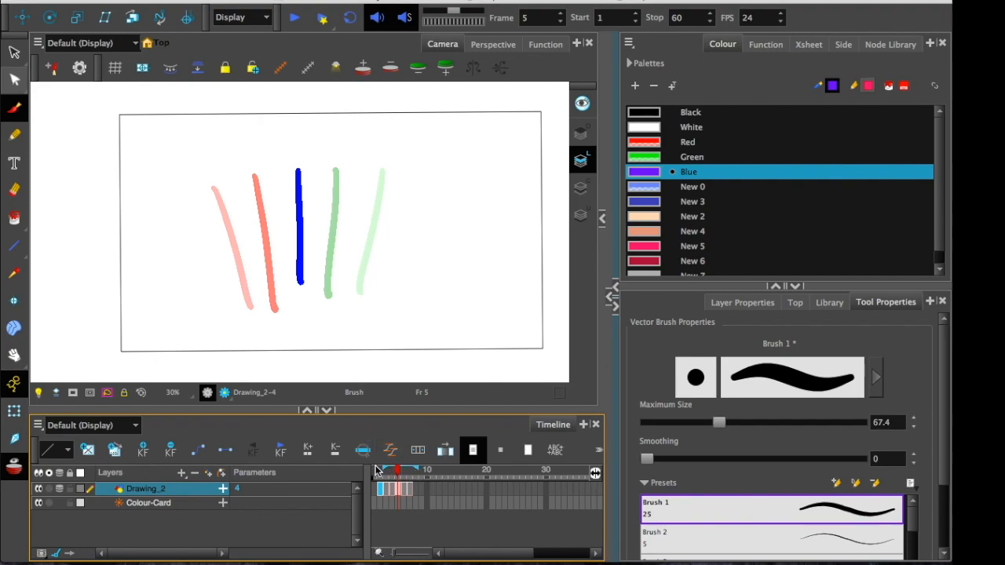
pyautogui.moveTo(382, 469); pyautogui.dragTo(377, 469)
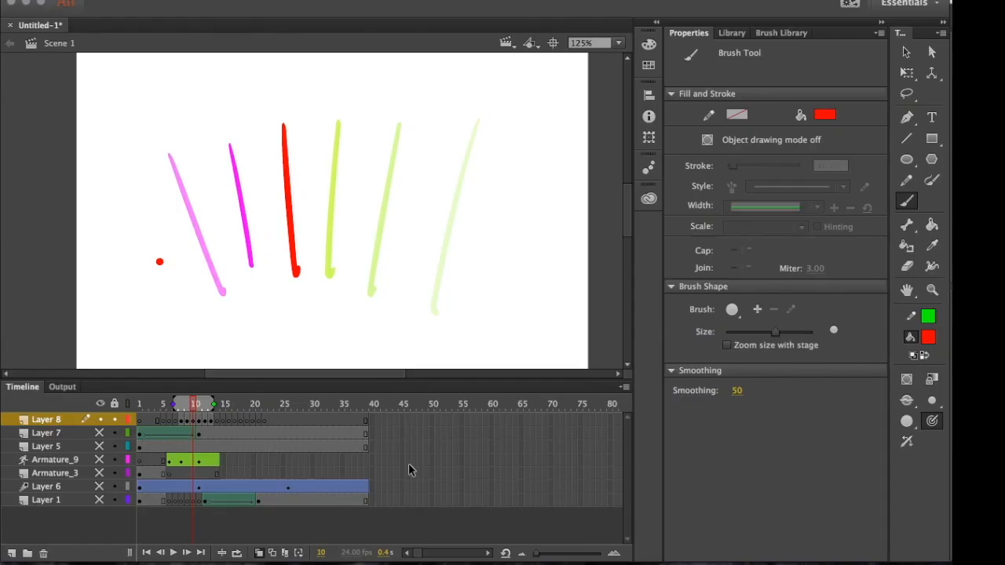
pyautogui.click(172, 403)
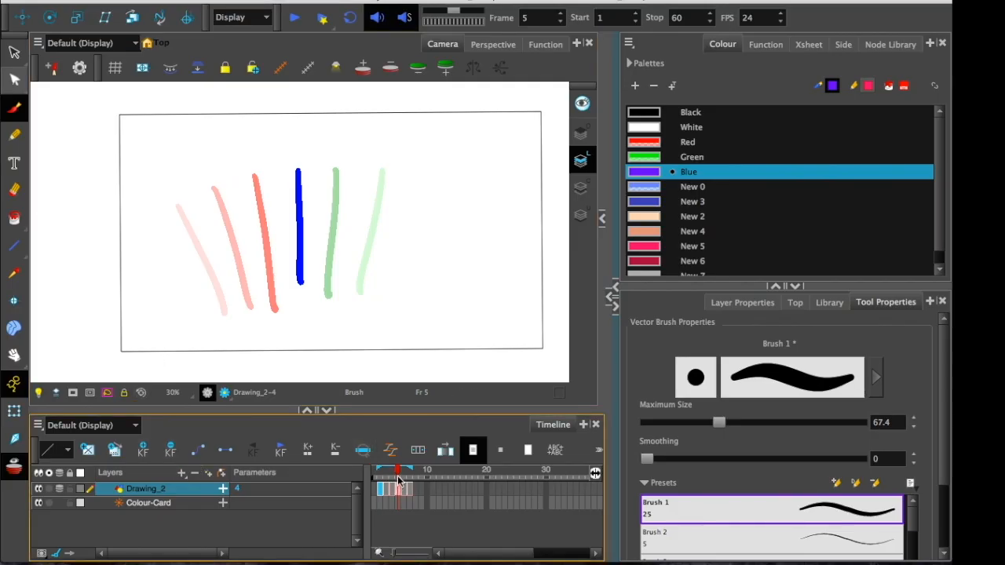
pyautogui.click(393, 473)
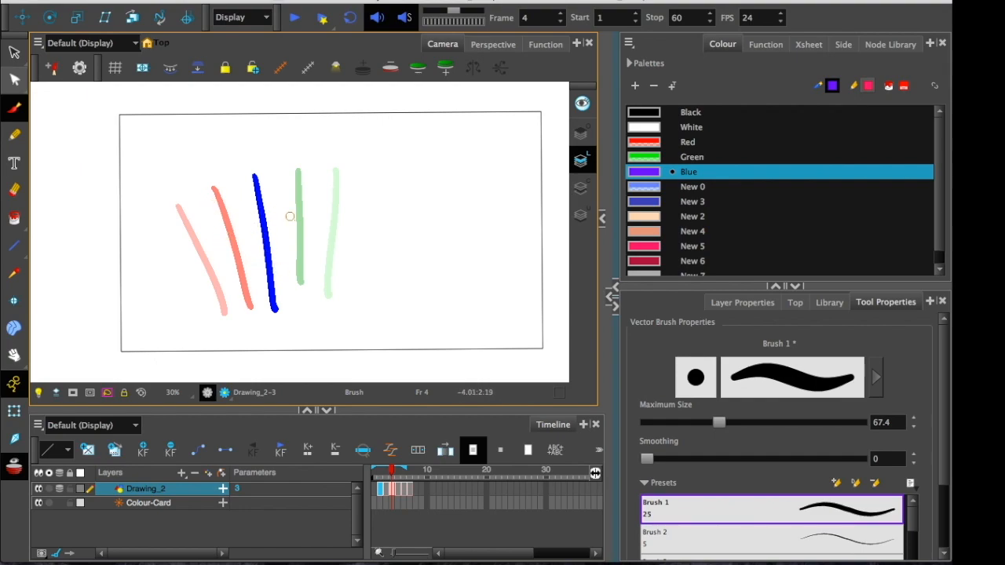
pyautogui.moveTo(247, 275); pyautogui.dragTo(428, 285)
pyautogui.moveTo(415, 265); pyautogui.dragTo(385, 312)
pyautogui.hotkey('ctrl', 'z')
pyautogui.hotkey('ctrl', 'z')
pyautogui.click(397, 468)
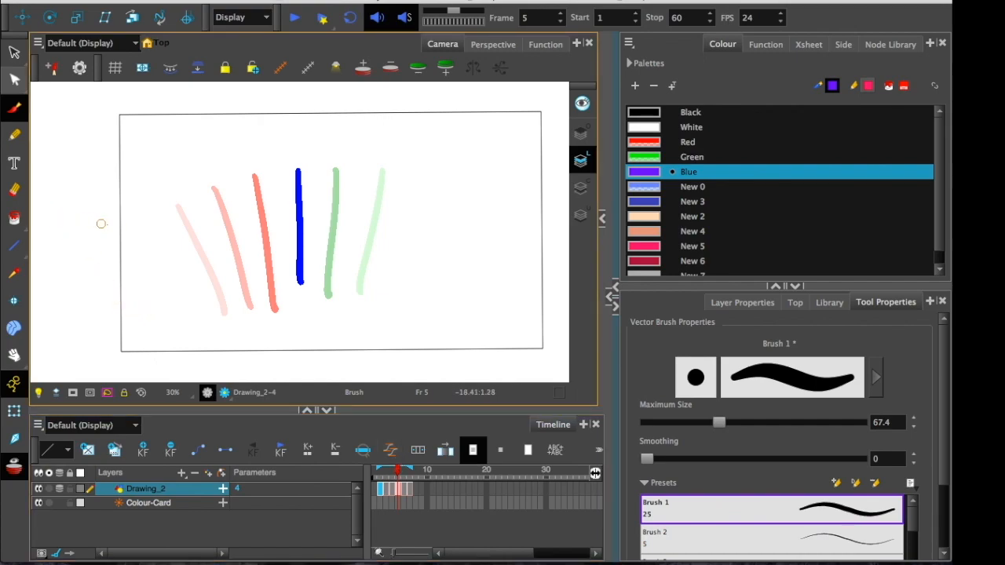
# Turn onion skinning off, enlarge the timeline and turn on the onion skin for the Drawing_2 layer.
pyautogui.click(14, 468)
pyautogui.moveTo(124, 409); pyautogui.dragTo(126, 367)
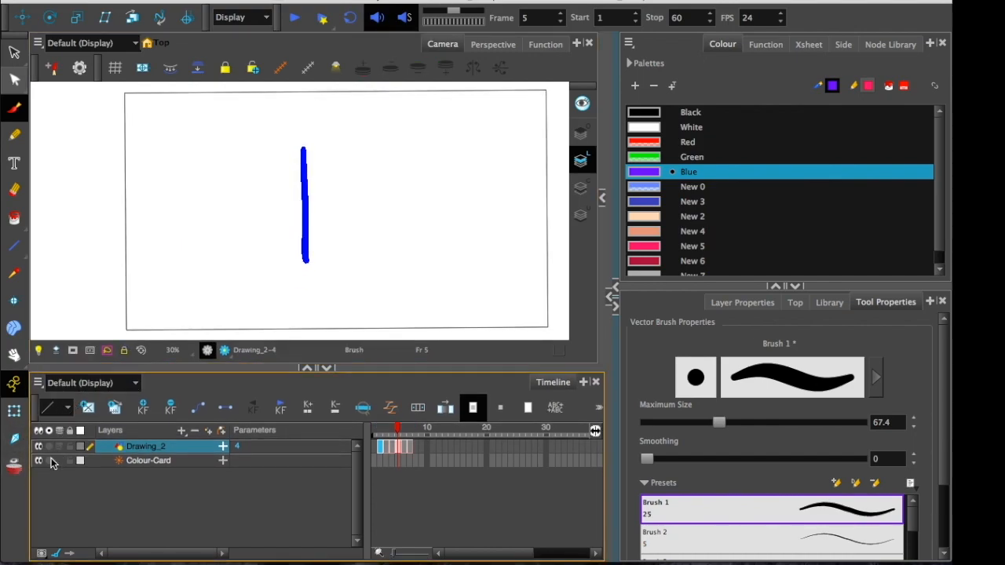
pyautogui.click(60, 446)
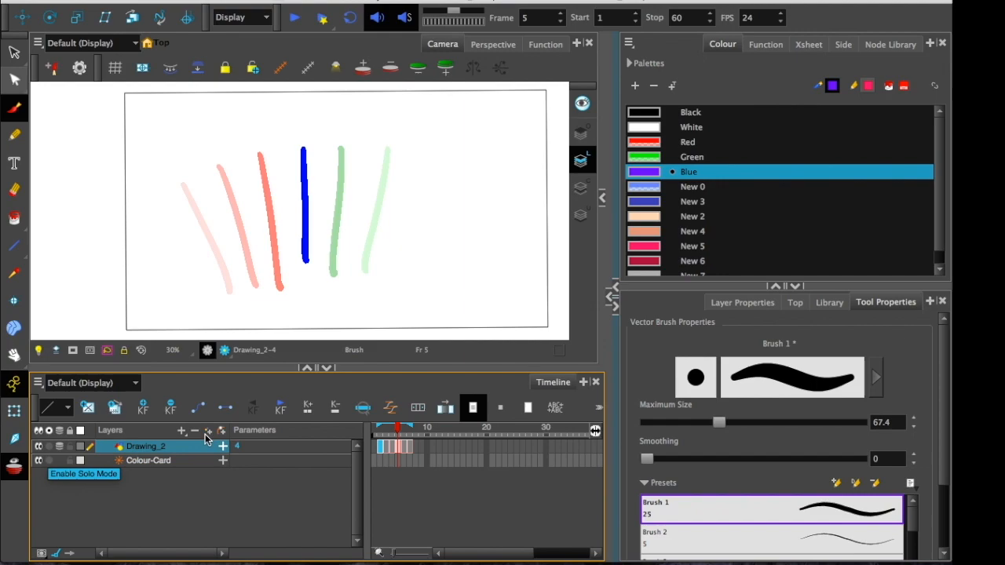
# Add four new drawing layers above the Drawing_2 layer.
pyautogui.click(208, 431)
pyautogui.click(413, 349)
pyautogui.click(414, 349)
pyautogui.click(413, 350)
pyautogui.click(527, 337)
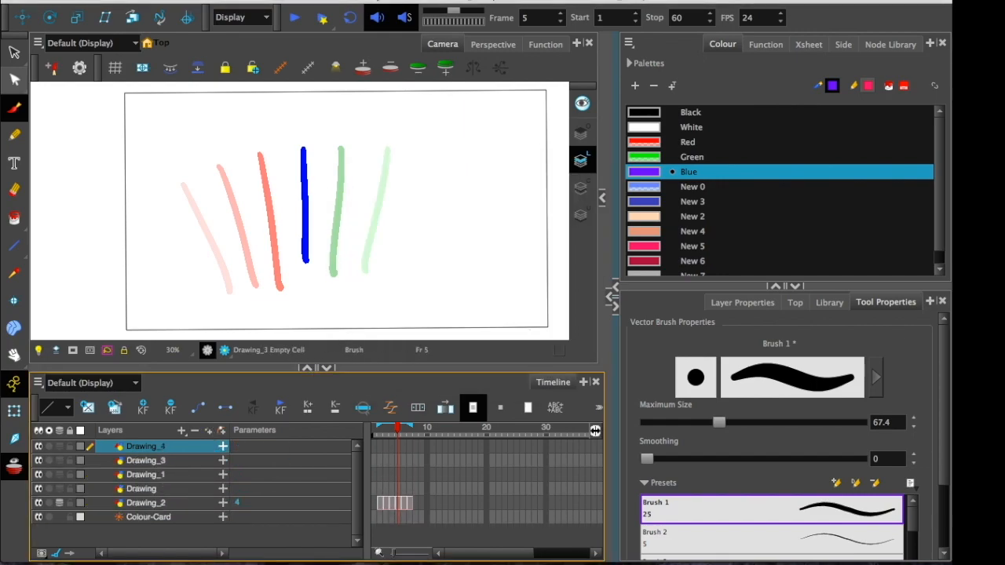
# Brush a short horizontal blue stroke on each frame of the Drawing_1 layer from frame 6 back to frame 2.
pyautogui.click(392, 461)
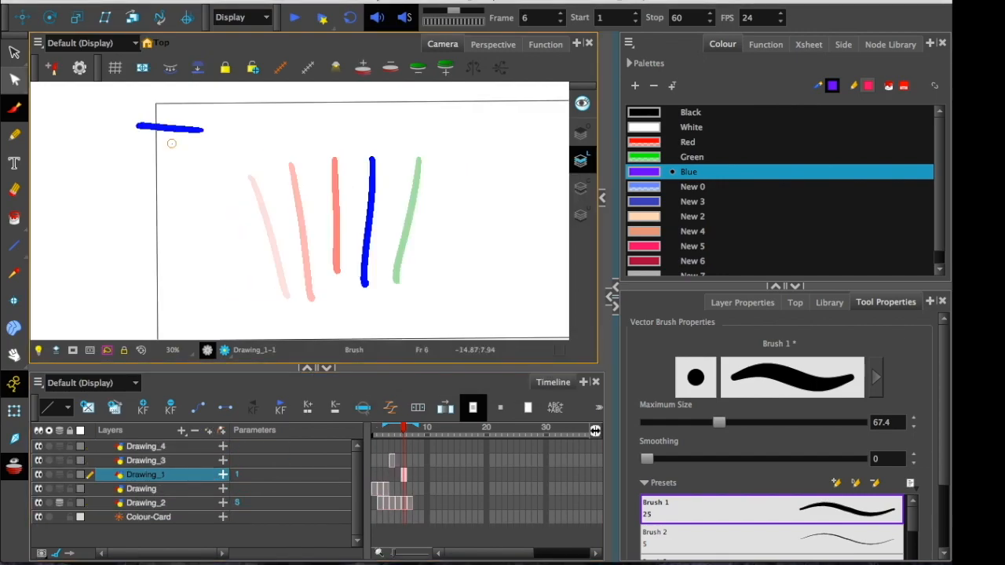
pyautogui.moveTo(138, 148); pyautogui.dragTo(197, 148)
pyautogui.moveTo(136, 169); pyautogui.dragTo(200, 170)
pyautogui.moveTo(136, 194); pyautogui.dragTo(200, 197)
pyautogui.moveTo(134, 214); pyautogui.dragTo(197, 217)
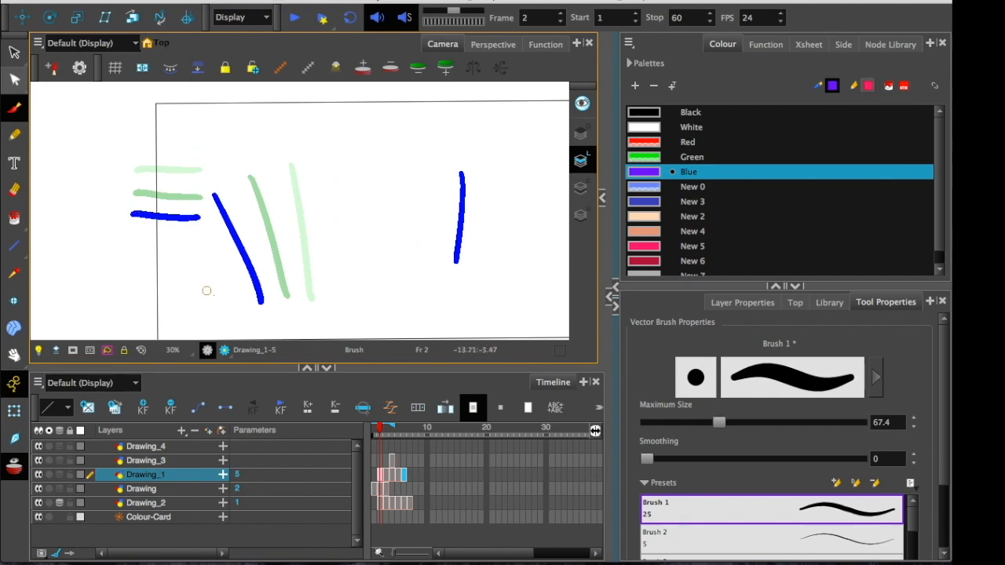
# Brush short vertical blue strokes on successive frames of the Drawing_4 layer, starting at frame 3, near the camera frame's lower edge.
pyautogui.click(386, 446)
pyautogui.moveTo(285, 271); pyautogui.dragTo(198, 222)
pyautogui.press('.')
pyautogui.moveTo(315, 257)
pyautogui.mouseDown()
pyautogui.moveTo(319, 294)
pyautogui.moveTo(336, 303)
pyautogui.mouseUp()
pyautogui.press('.')
pyautogui.moveTo(349, 260); pyautogui.dragTo(350, 302)
pyautogui.press('.')
pyautogui.moveTo(363, 259); pyautogui.dragTo(364, 301)
pyautogui.press('.')
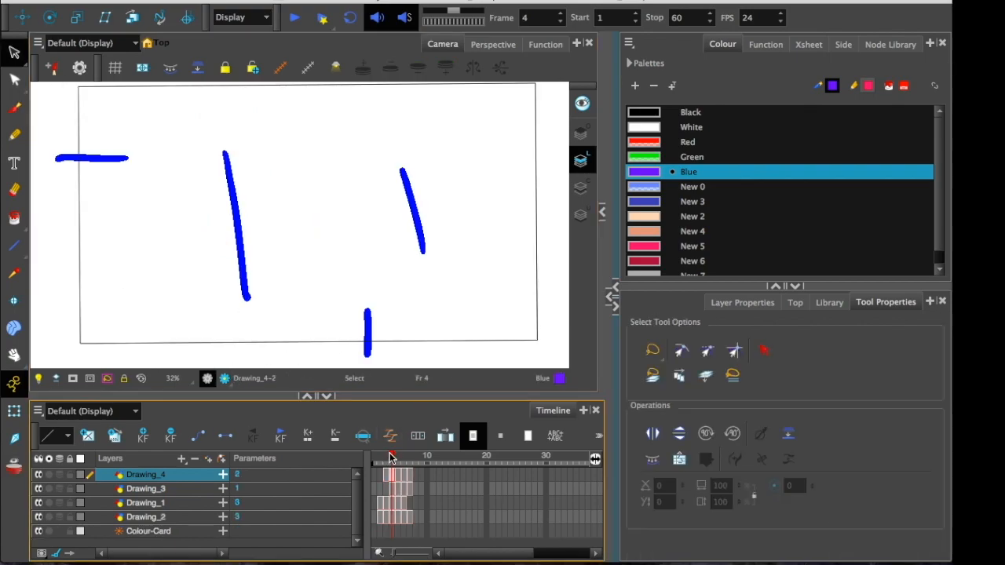
# At frame 5, turn the onion skin on and off for the Drawing_4 layer and for the Drawing_3 layer.
pyautogui.moveTo(392, 458)
pyautogui.mouseDown()
pyautogui.moveTo(413, 460)
pyautogui.moveTo(386, 463)
pyautogui.moveTo(399, 463)
pyautogui.mouseUp()
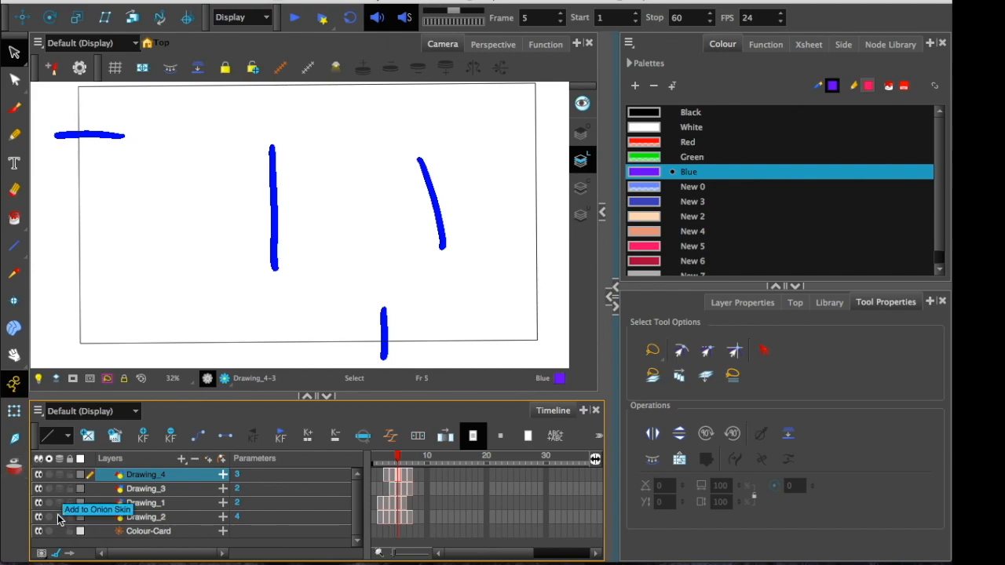
pyautogui.click(59, 476)
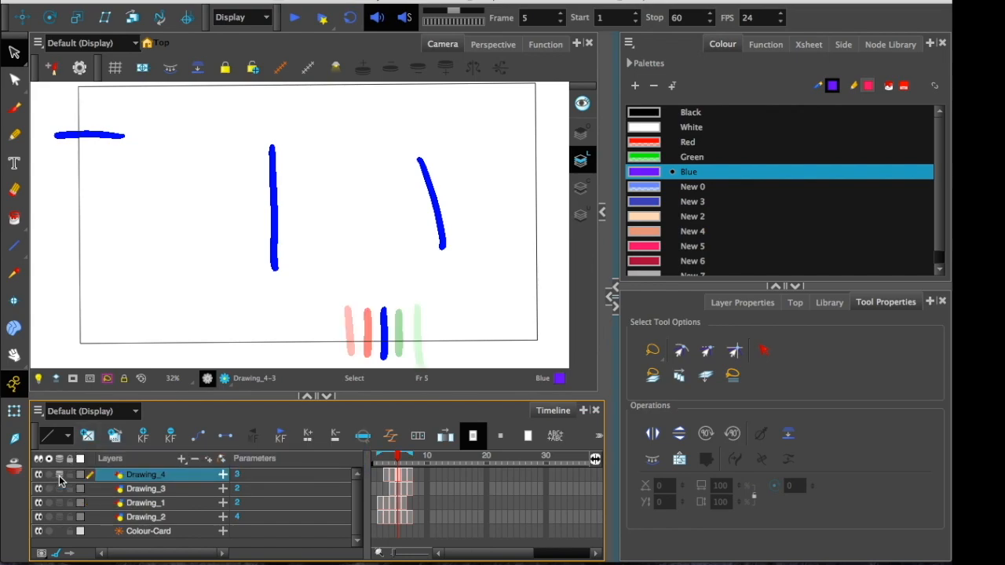
pyautogui.click(59, 476)
pyautogui.click(60, 490)
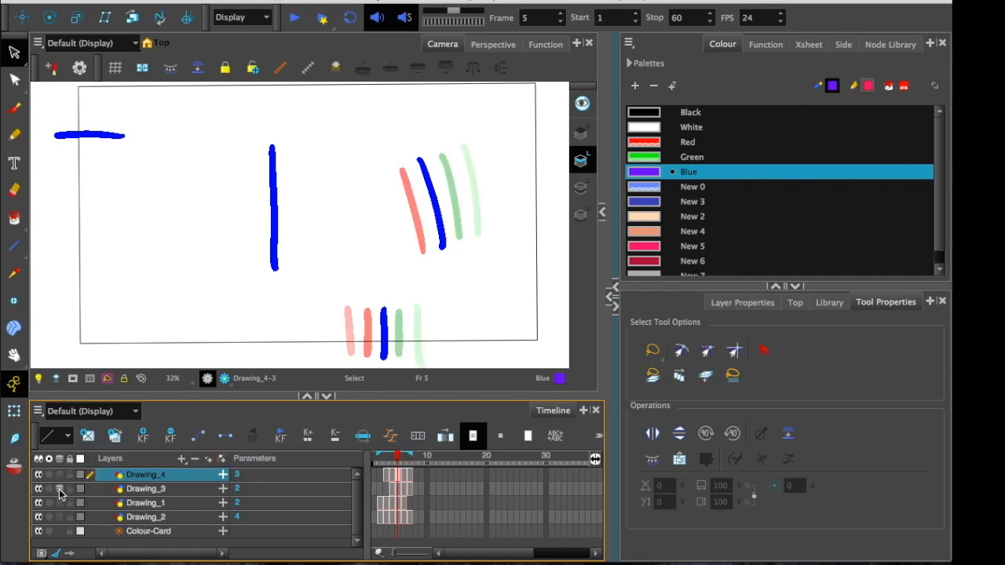
pyautogui.click(59, 489)
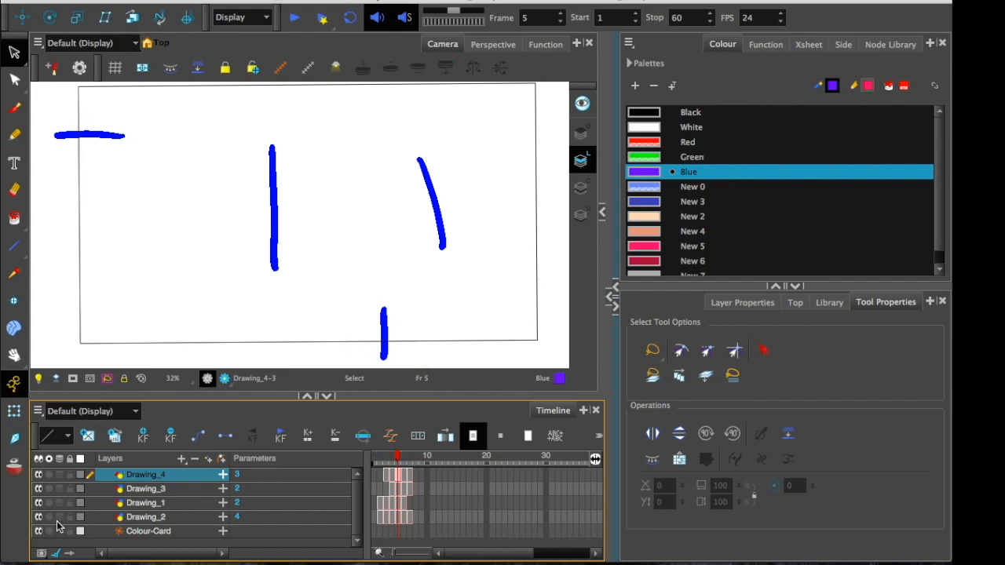
# Toggle the onion skin of the Drawing_1 and Drawing_2 layers on and off, and hide and show the Drawing_4 layer.
pyautogui.click(59, 517)
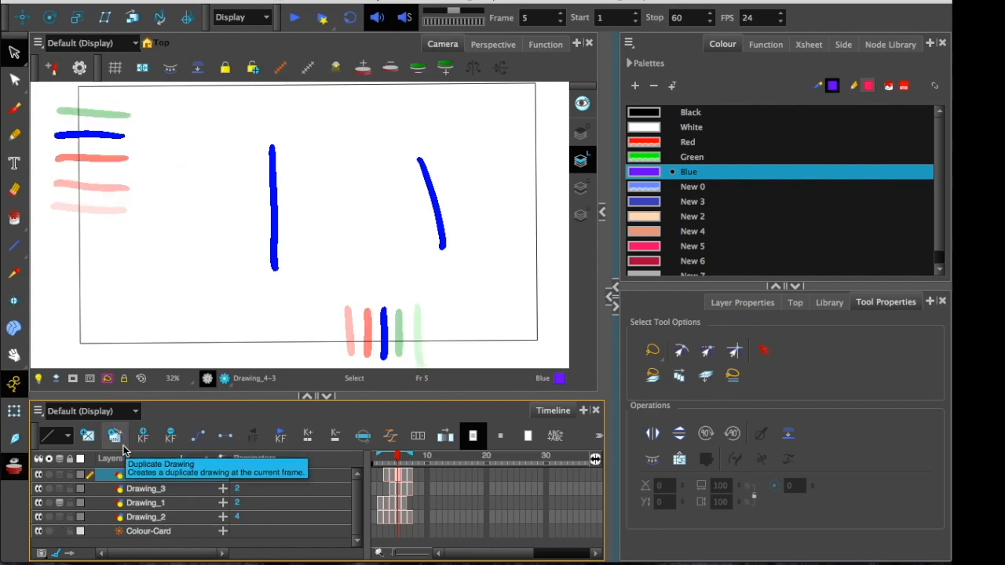
pyautogui.click(59, 503)
pyautogui.click(59, 517)
pyautogui.click(59, 517)
pyautogui.click(38, 476)
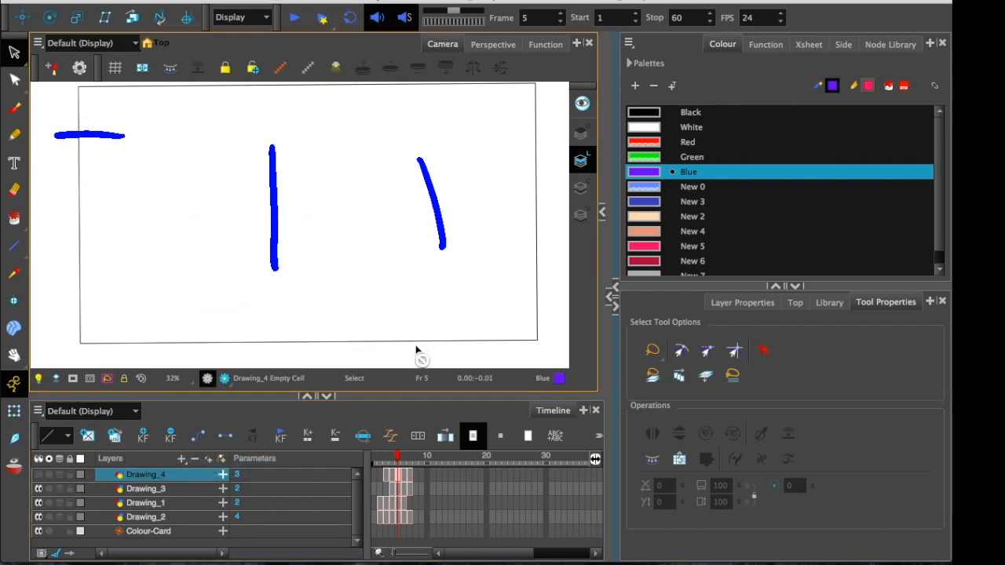
pyautogui.click(38, 475)
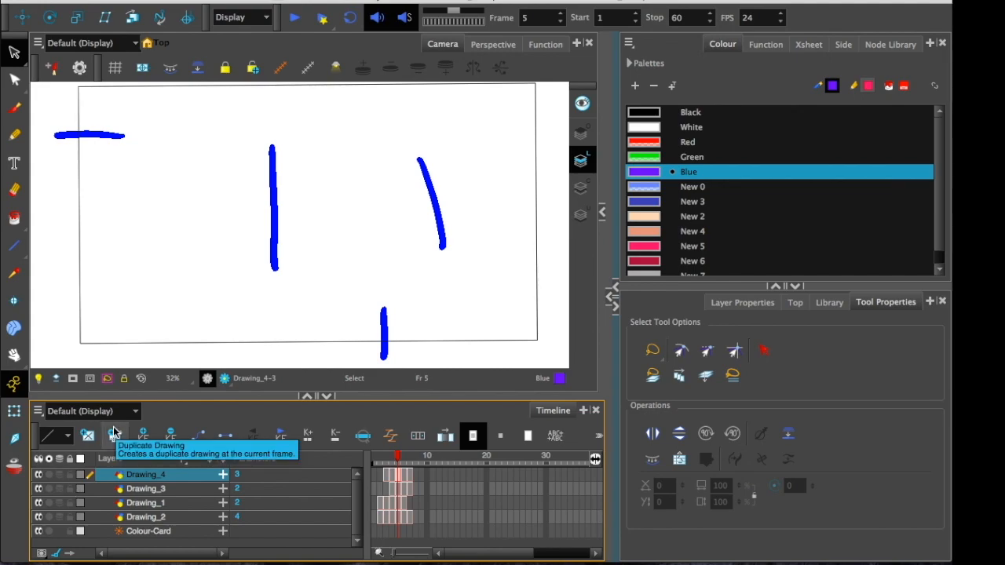
# Turn on the Drawing_1 onion skin, select each drawing layer in turn to compare the display, and turn it off again.
pyautogui.click(59, 504)
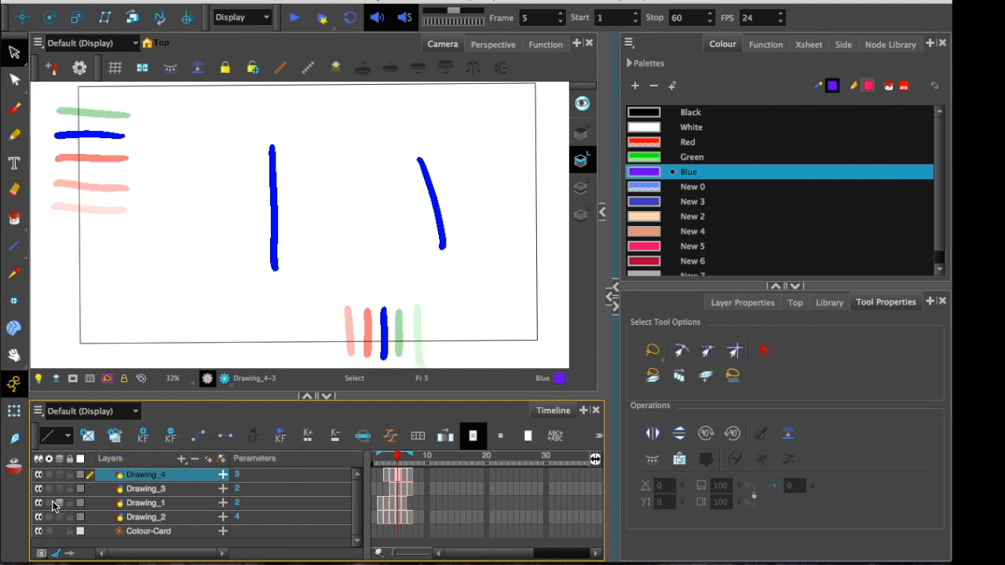
pyautogui.click(118, 488)
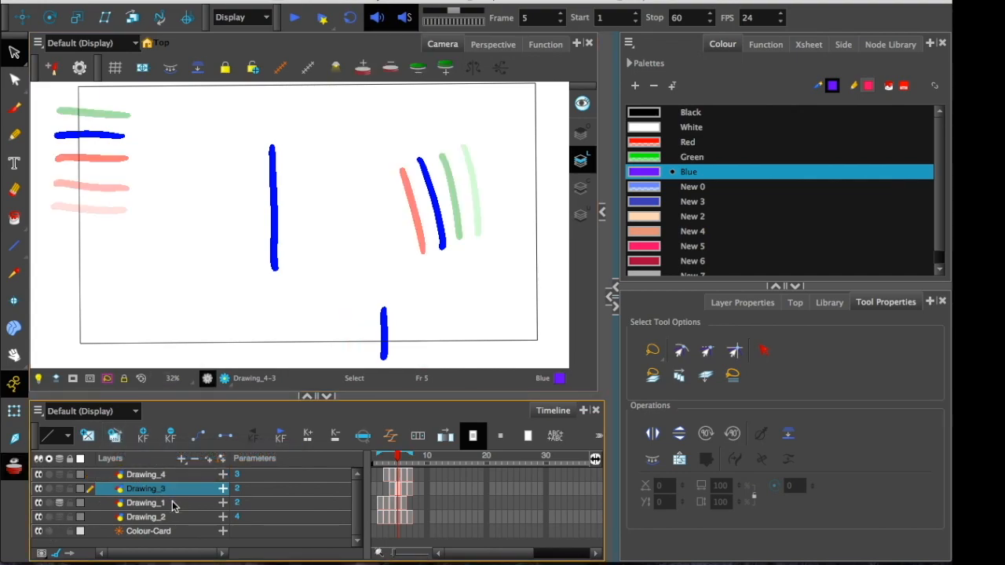
pyautogui.click(174, 502)
pyautogui.click(181, 516)
pyautogui.click(178, 502)
pyautogui.click(181, 489)
pyautogui.click(179, 475)
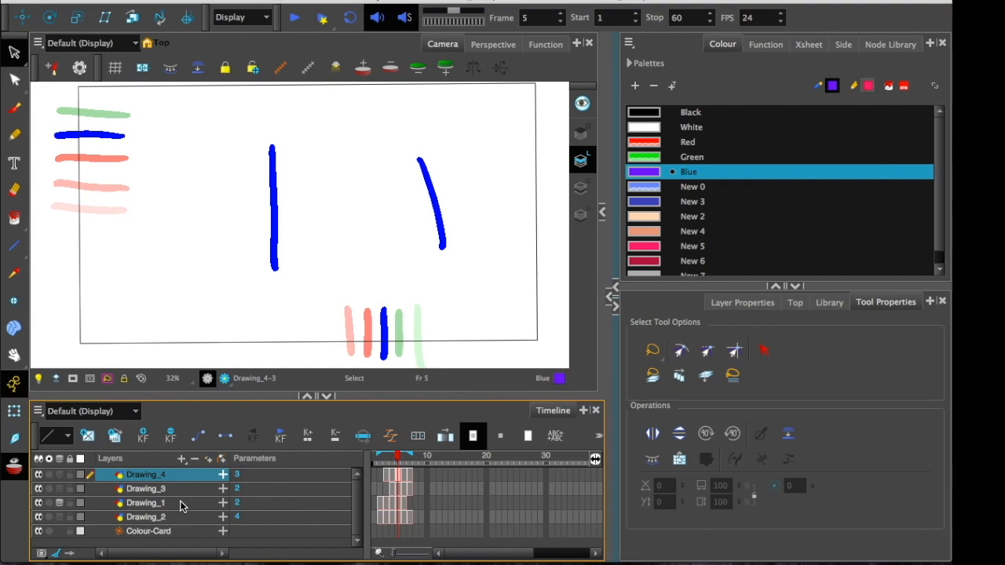
pyautogui.click(58, 503)
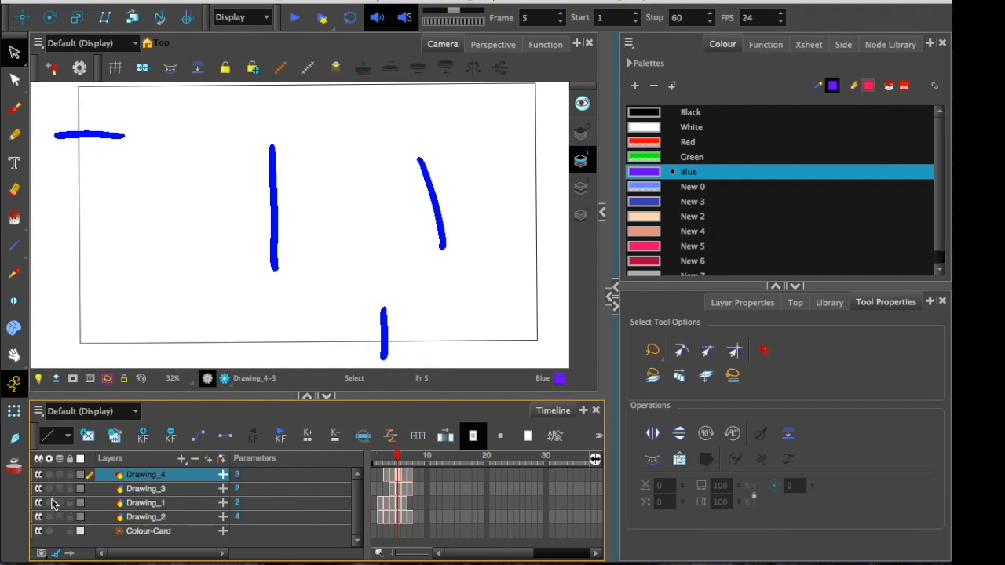
# Select the Drawing_1 layer, turn on its onion skin and move the playhead to frame 4.
pyautogui.click(193, 500)
pyautogui.click(14, 466)
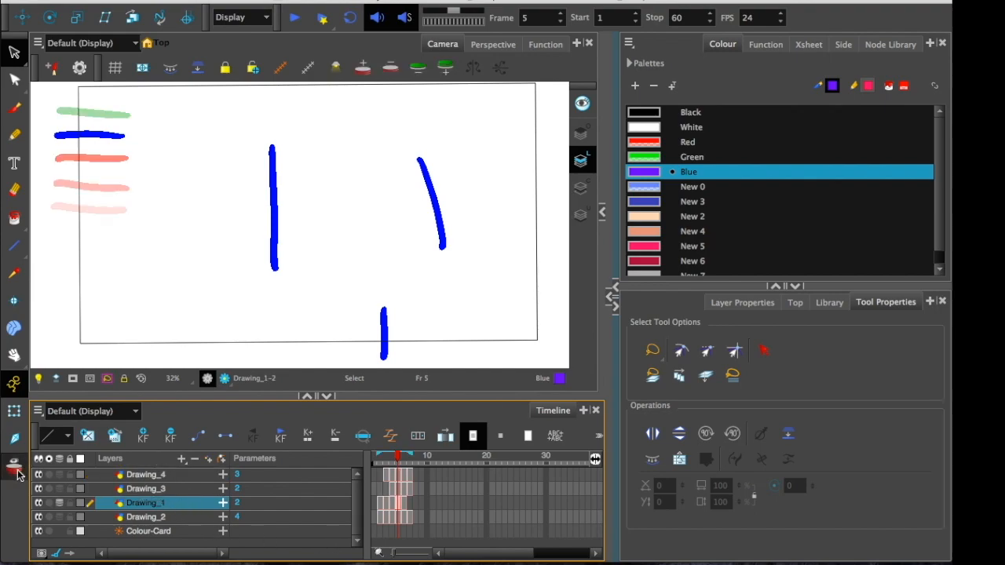
pyautogui.moveTo(395, 460); pyautogui.dragTo(392, 465)
pyautogui.click(58, 472)
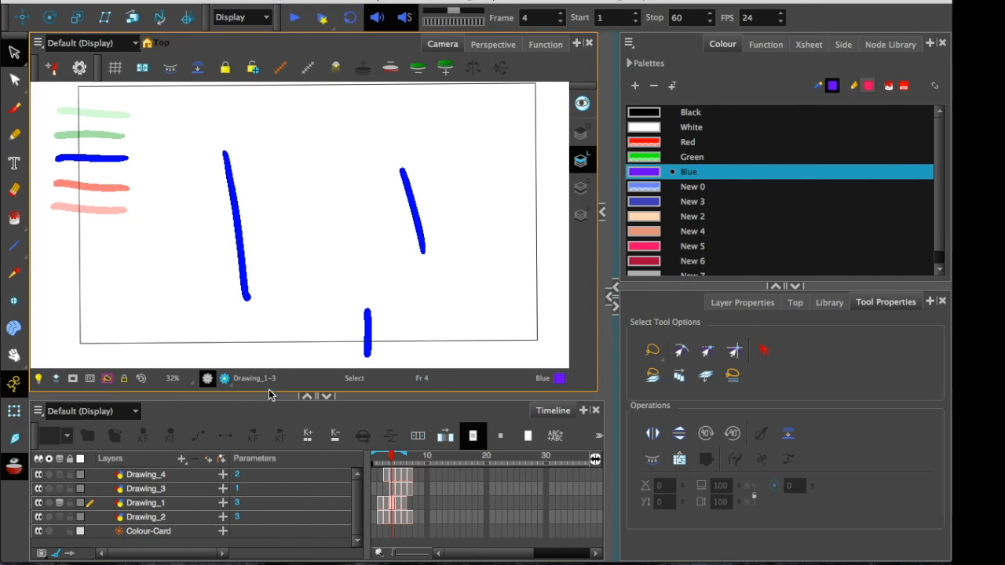
# Switch to the Adobe Animate window with the Untitled-1 document.
pyautogui.hotkey('ctrl', 'Up')
pyautogui.click(296, 389)
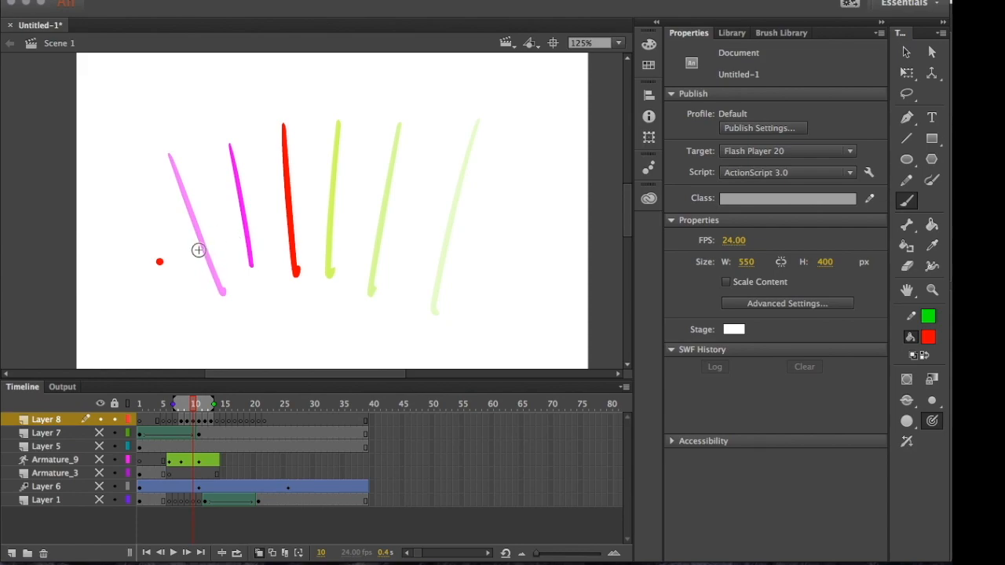
# Delete the stray red dot beside the strokes on Layer 8 and clear the selection.
pyautogui.press('v')
pyautogui.moveTo(178, 243); pyautogui.dragTo(130, 293)
pyautogui.press('Delete')
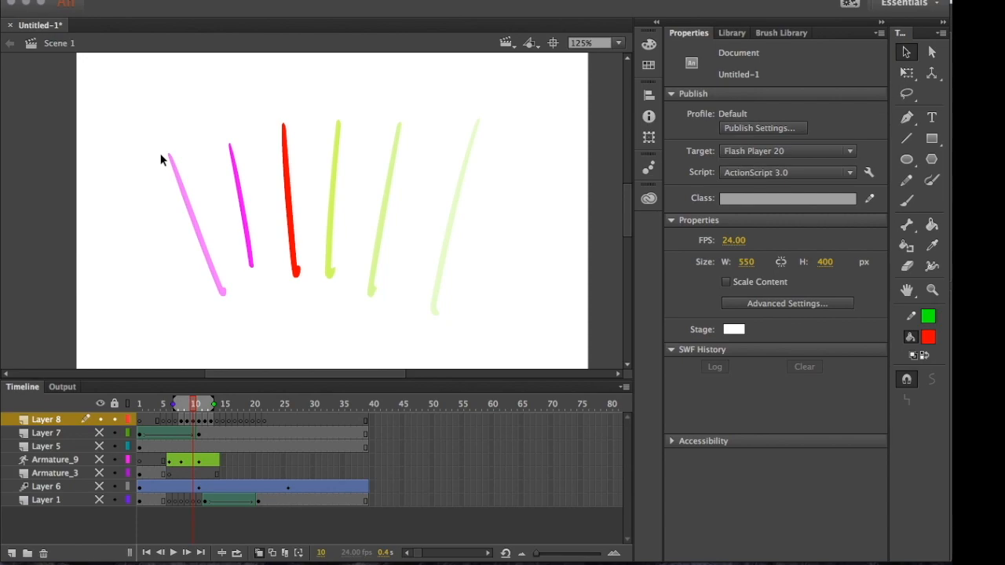
pyautogui.moveTo(125, 113)
pyautogui.mouseDown()
pyautogui.moveTo(395, 234)
pyautogui.moveTo(503, 321)
pyautogui.mouseUp()
pyautogui.click(152, 227)
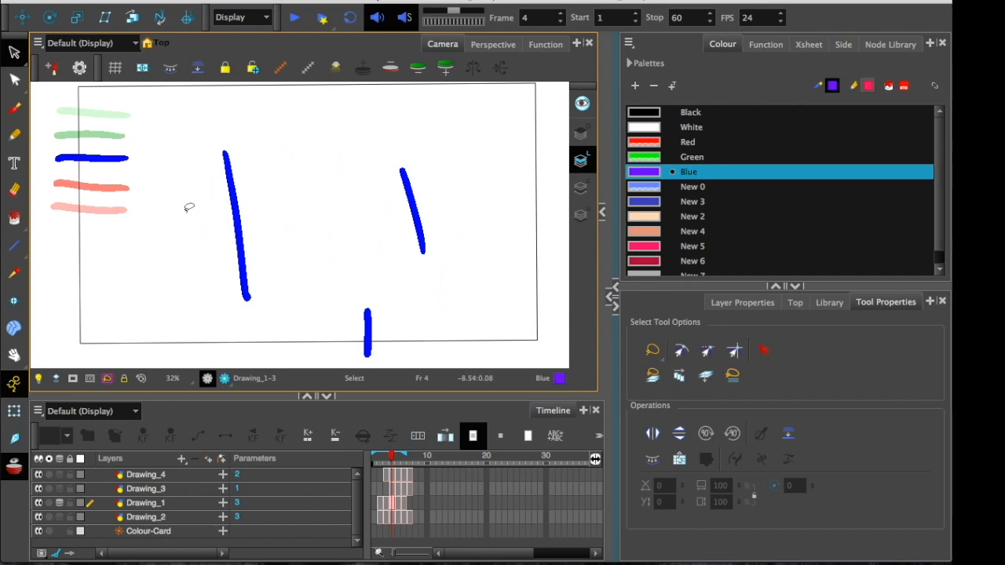
# Switch to Toon Boom Harmony and rotate and reset the Camera view to examine canvas rotation.
pyautogui.press('super+alt')
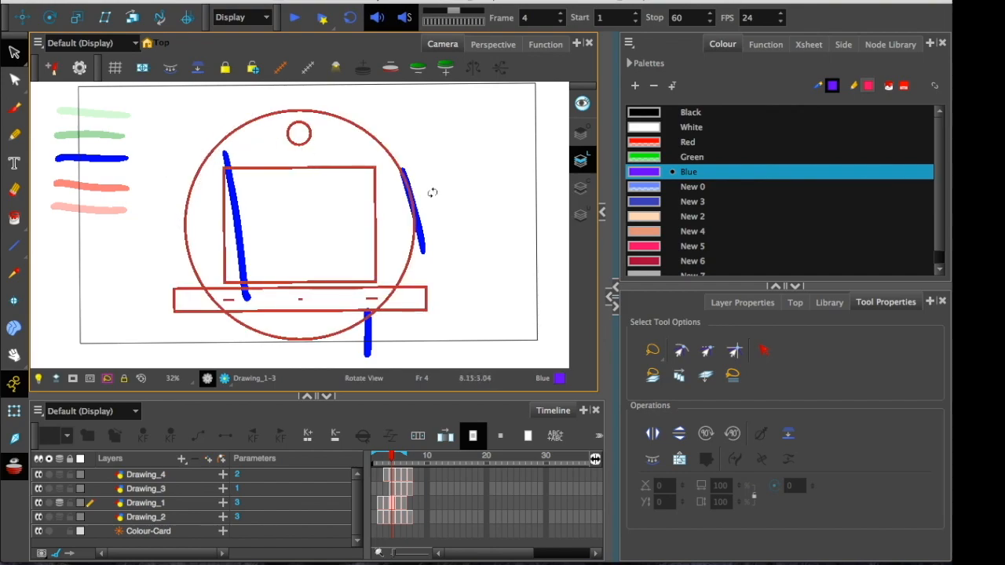
pyautogui.moveTo(133, 153); pyautogui.dragTo(202, 138)
pyautogui.hotkey('shift', 'x')
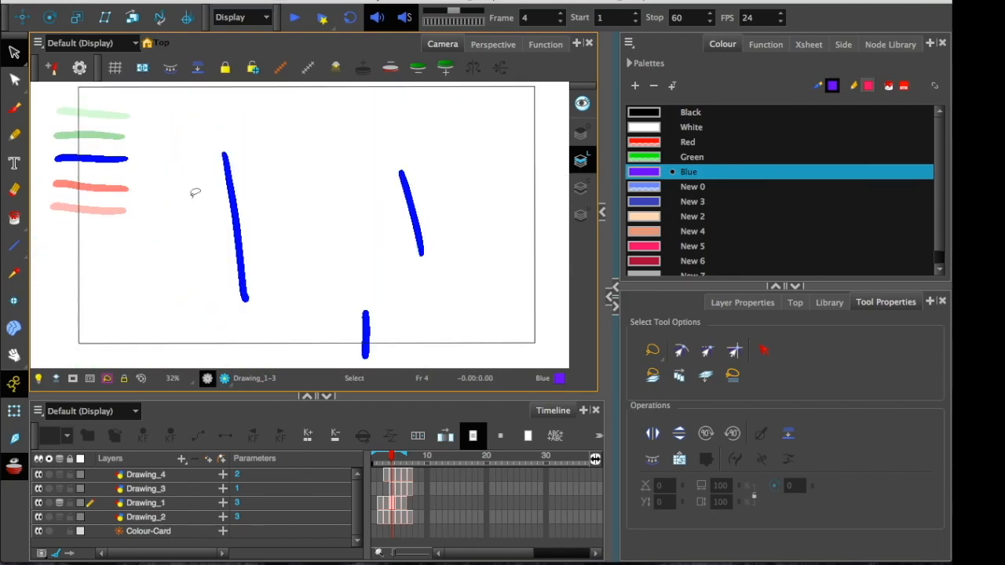
pyautogui.scroll(2, 193, 191)
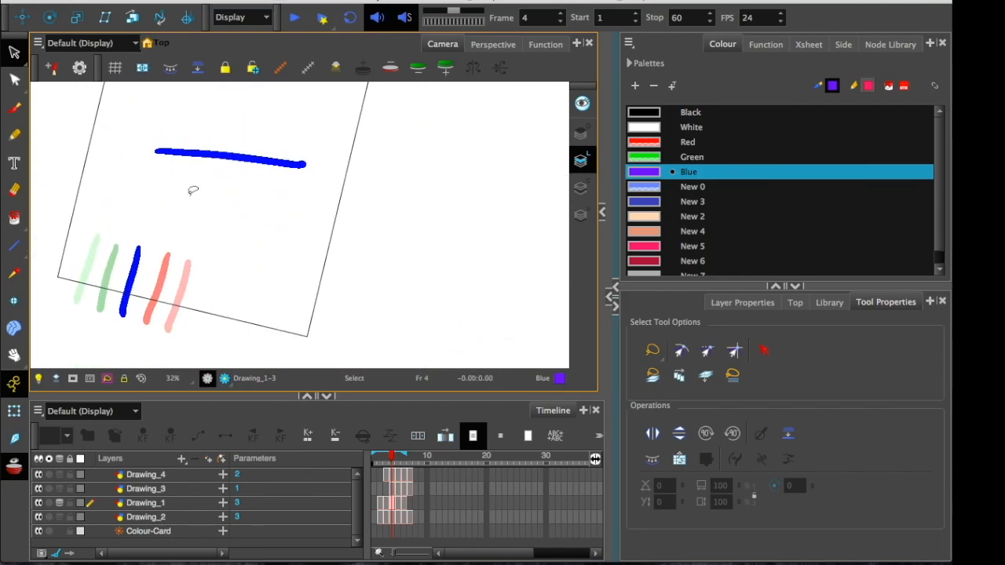
pyautogui.scroll(5, 194, 191)
pyautogui.scroll(-6, 193, 190)
pyautogui.press('space')
pyautogui.moveTo(290, 206); pyautogui.dragTo(309, 310)
pyautogui.moveTo(124, 188); pyautogui.dragTo(150, 139)
pyautogui.moveTo(160, 174); pyautogui.dragTo(433, 271)
pyautogui.moveTo(197, 249); pyautogui.dragTo(197, 316)
pyautogui.moveTo(282, 322); pyautogui.dragTo(138, 195)
pyautogui.moveTo(217, 292); pyautogui.dragTo(154, 155)
pyautogui.moveTo(373, 119); pyautogui.dragTo(232, 241)
pyautogui.moveTo(395, 232); pyautogui.dragTo(171, 234)
# Switch back to Adobe Animate and rotate the stage back and forth to compare its canvas rotation.
pyautogui.hotkey('ctrl', 'Up')
pyautogui.click(355, 369)
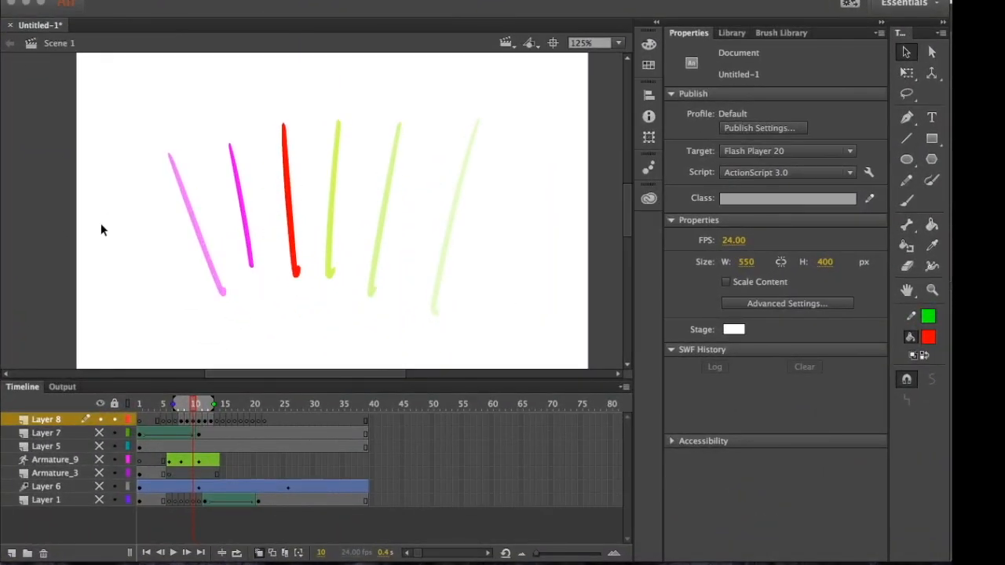
pyautogui.scroll(5, 94, 142)
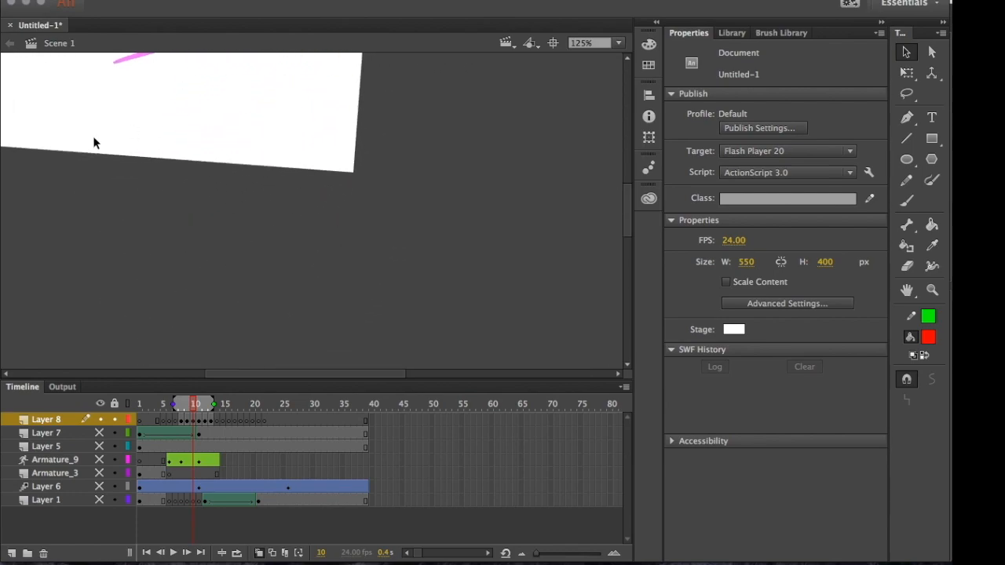
pyautogui.scroll(-5, 93, 143)
pyautogui.scroll(4, 94, 142)
pyautogui.scroll(-5, 93, 142)
pyautogui.scroll(1, 95, 142)
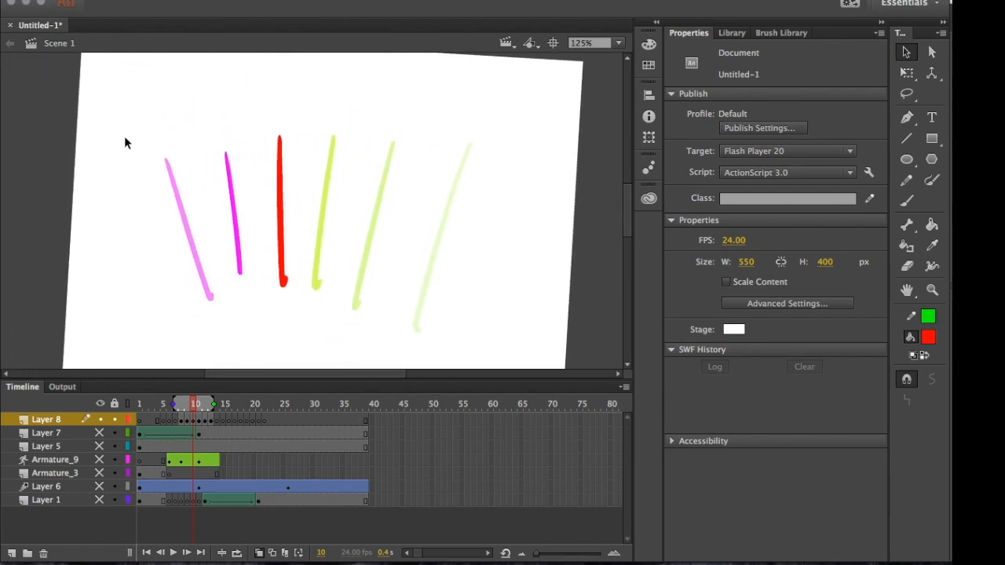
pyautogui.scroll(5, 528, 289)
pyautogui.scroll(-5, 528, 289)
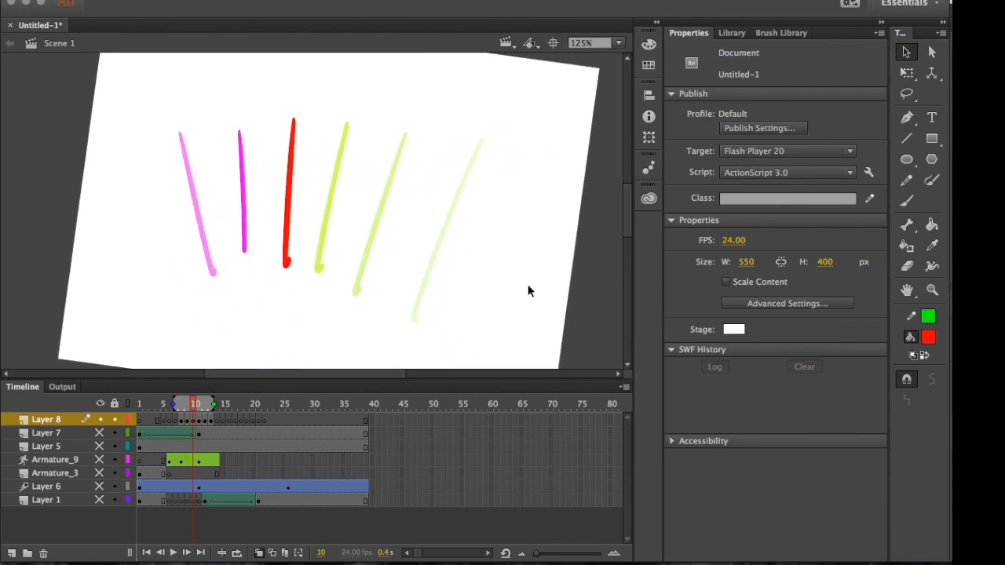
pyautogui.scroll(5, 287, 206)
pyautogui.scroll(-5, 287, 207)
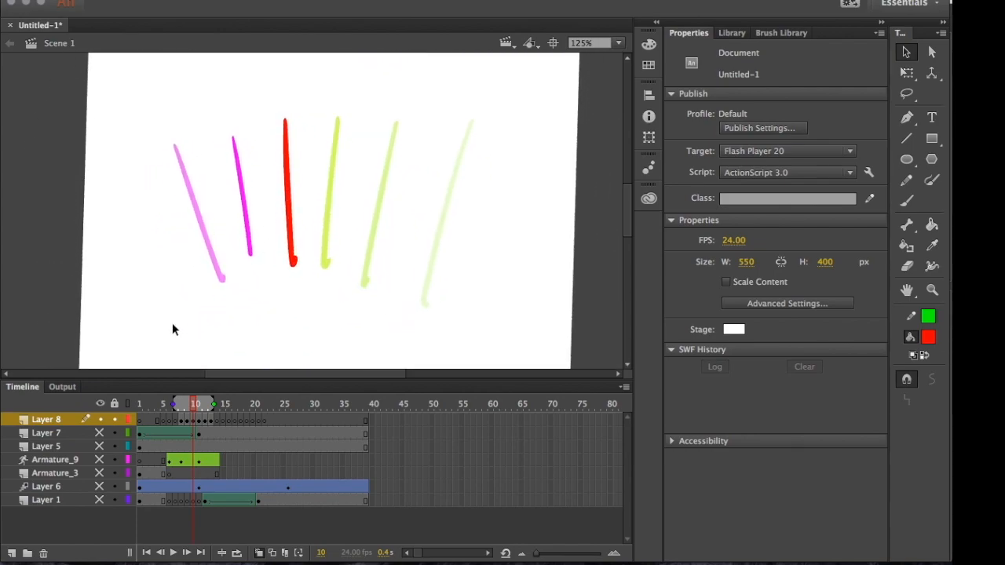
pyautogui.scroll(5, 144, 334)
pyautogui.scroll(-5, 145, 335)
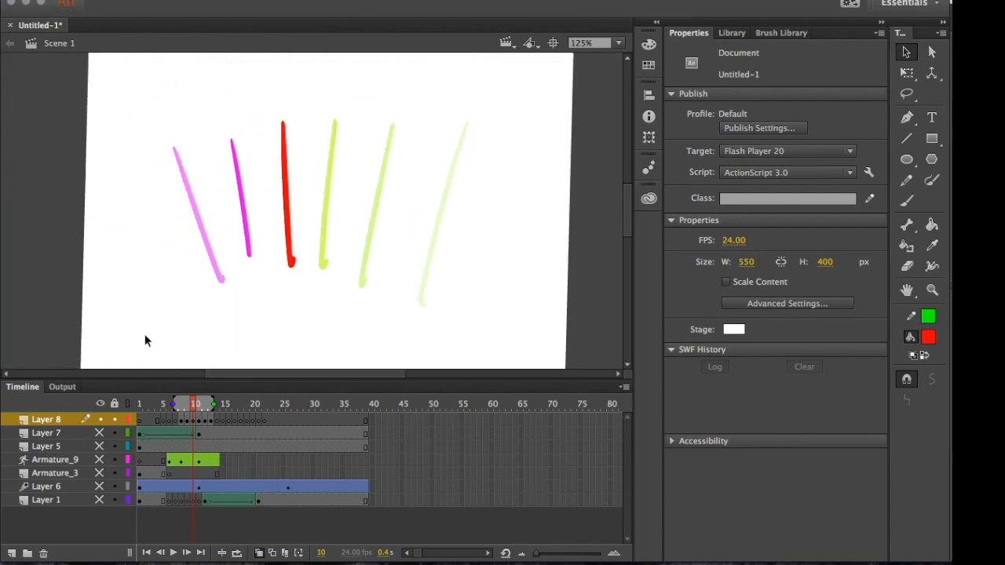
pyautogui.scroll(1, 145, 334)
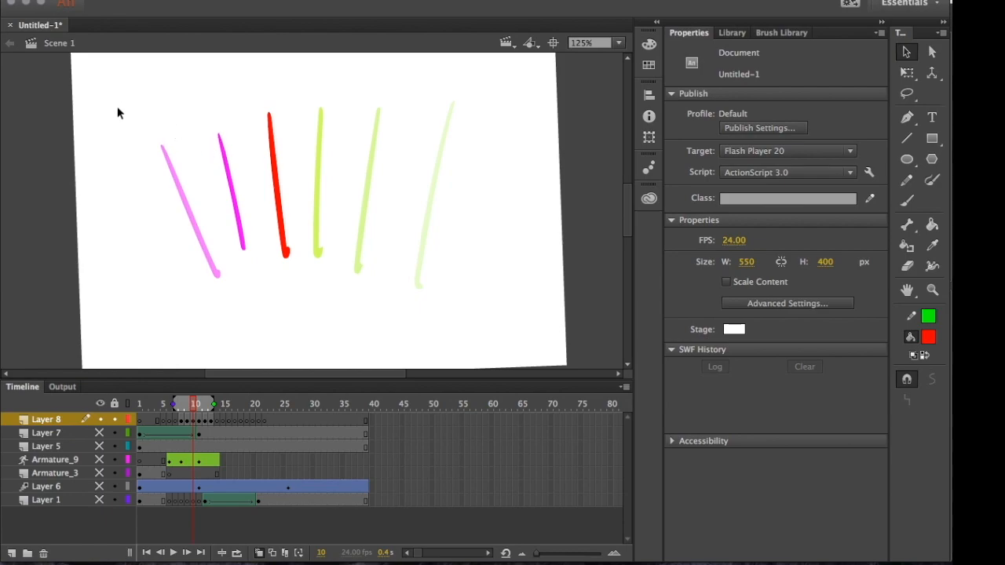
# Add a new layer above Layer 8 and hide Layer 8.
pyautogui.click(273, 117)
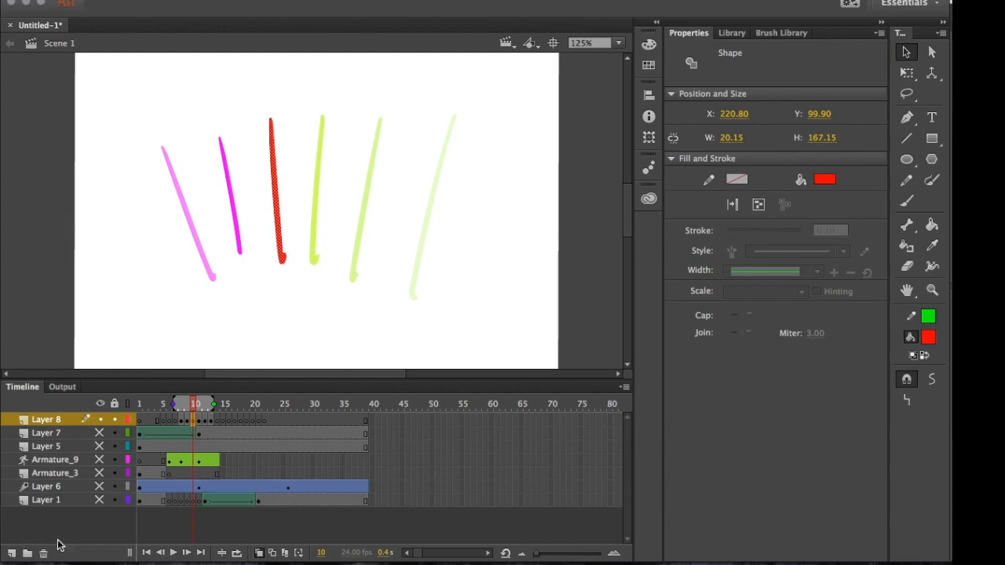
pyautogui.click(11, 554)
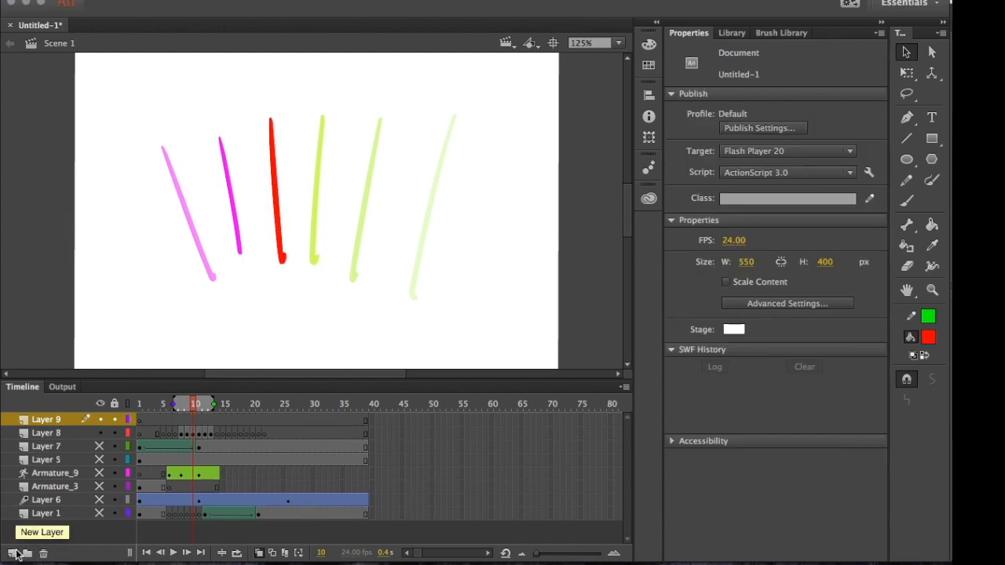
pyautogui.click(100, 433)
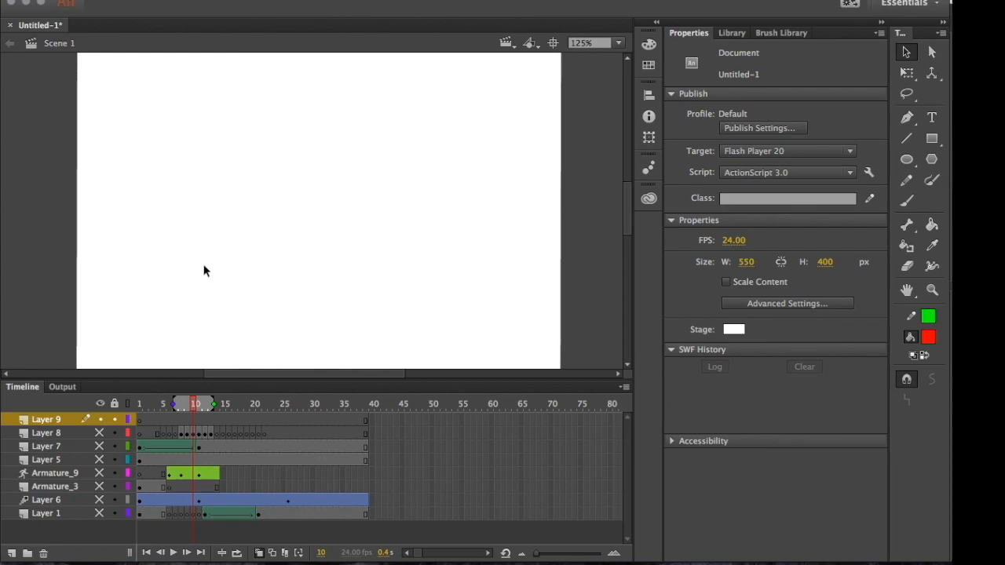
# Paint a closed circle in red with the Brush tool near the middle of the stage and fill it red.
pyautogui.click(907, 201)
pyautogui.moveTo(235, 206)
pyautogui.mouseDown()
pyautogui.moveTo(313, 148)
pyautogui.moveTo(297, 292)
pyautogui.moveTo(237, 196)
pyautogui.mouseUp()
pyautogui.click(933, 224)
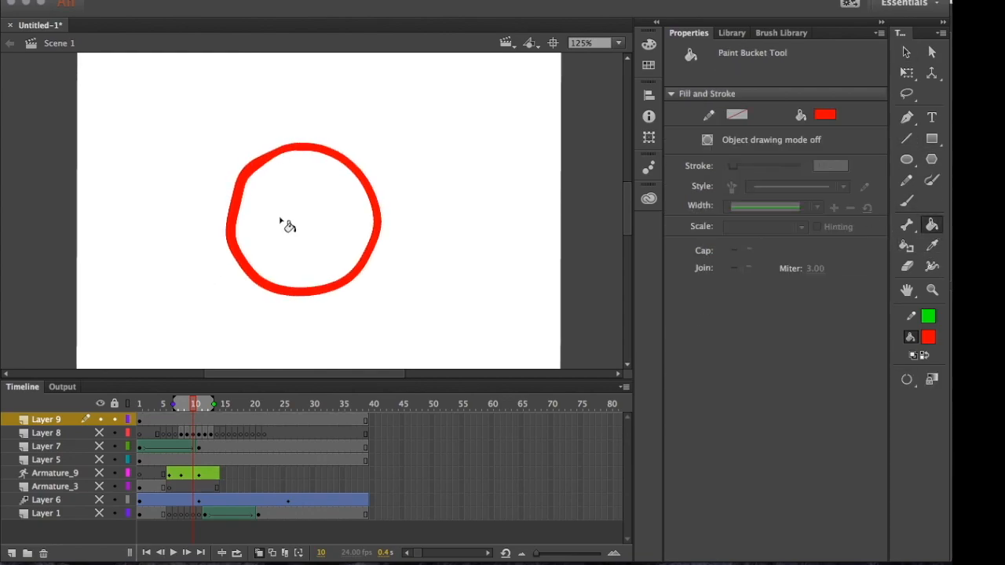
pyautogui.click(285, 234)
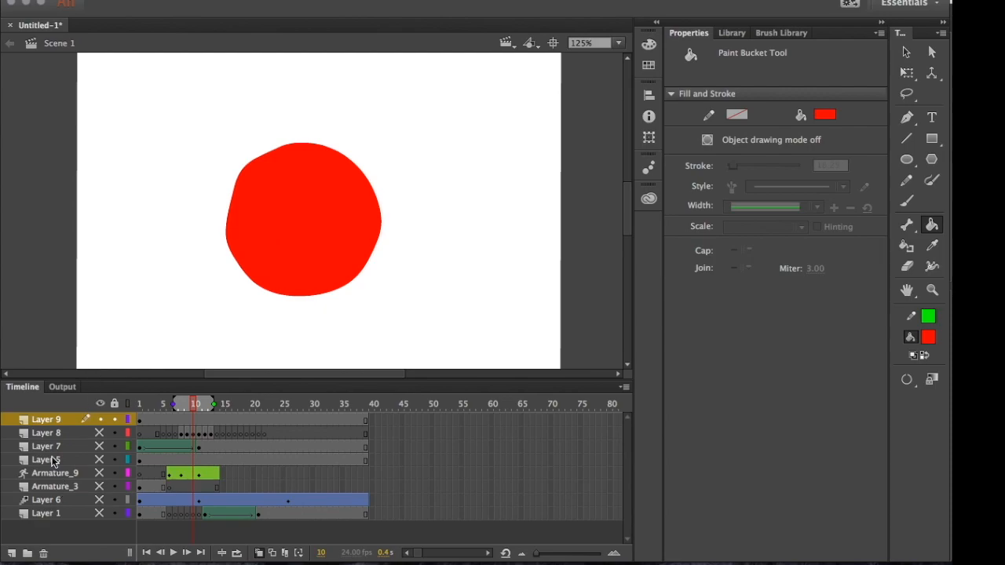
# On another new layer, paint a blue circle overlapping the red one's right side and fill it blue.
pyautogui.click(10, 553)
pyautogui.click(139, 420)
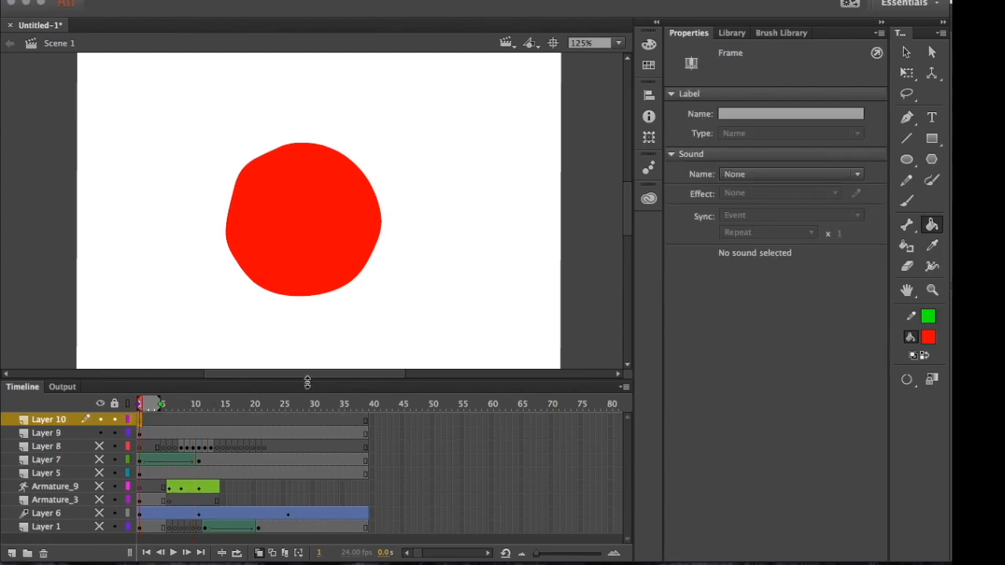
pyautogui.click(928, 337)
pyautogui.click(714, 467)
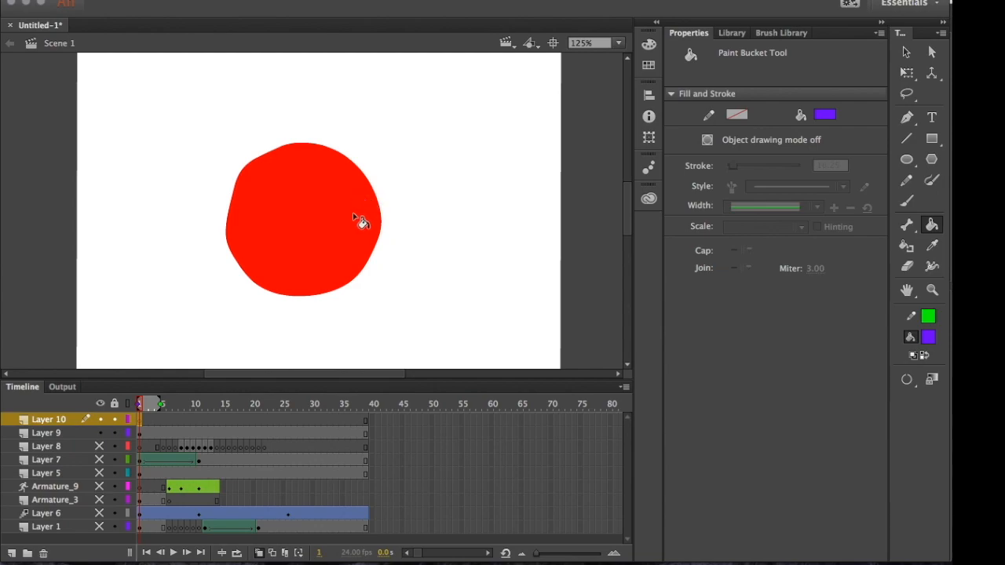
pyautogui.click(907, 201)
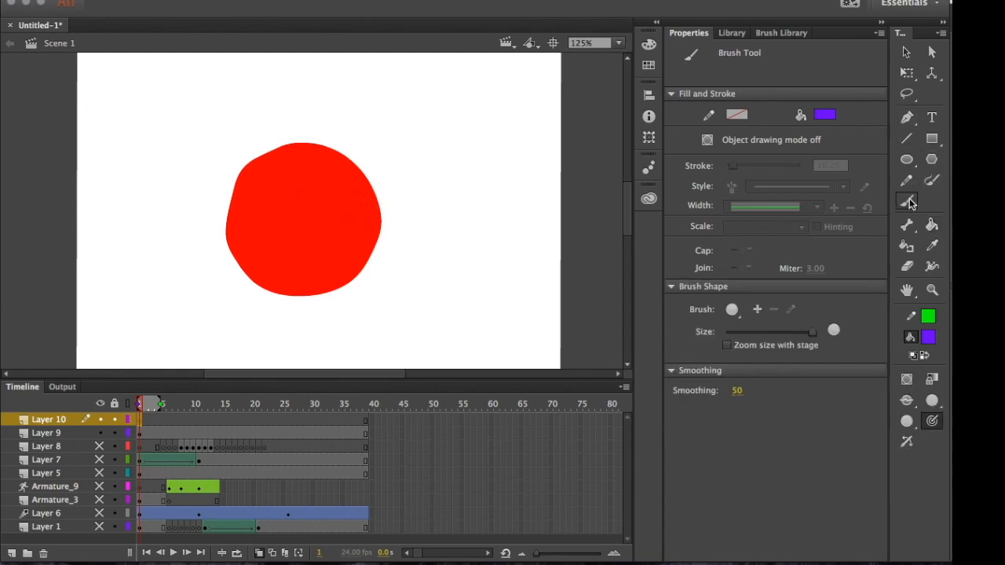
pyautogui.moveTo(330, 209)
pyautogui.mouseDown()
pyautogui.moveTo(371, 278)
pyautogui.moveTo(328, 206)
pyautogui.mouseUp()
pyautogui.click(933, 224)
pyautogui.click(395, 239)
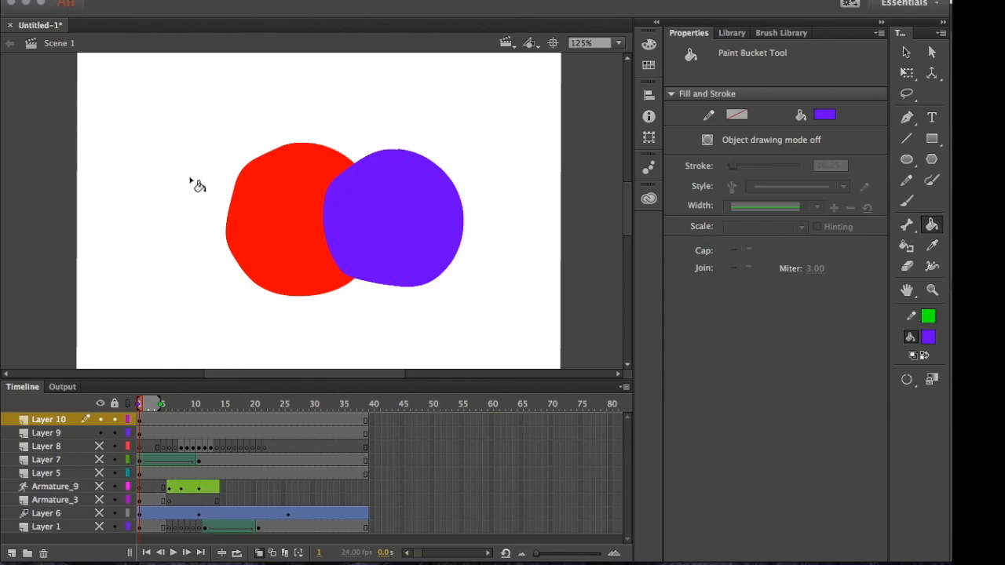
# Rename the red circle's layer as Red and the blue circle's layer as Blue.
pyautogui.click(44, 434)
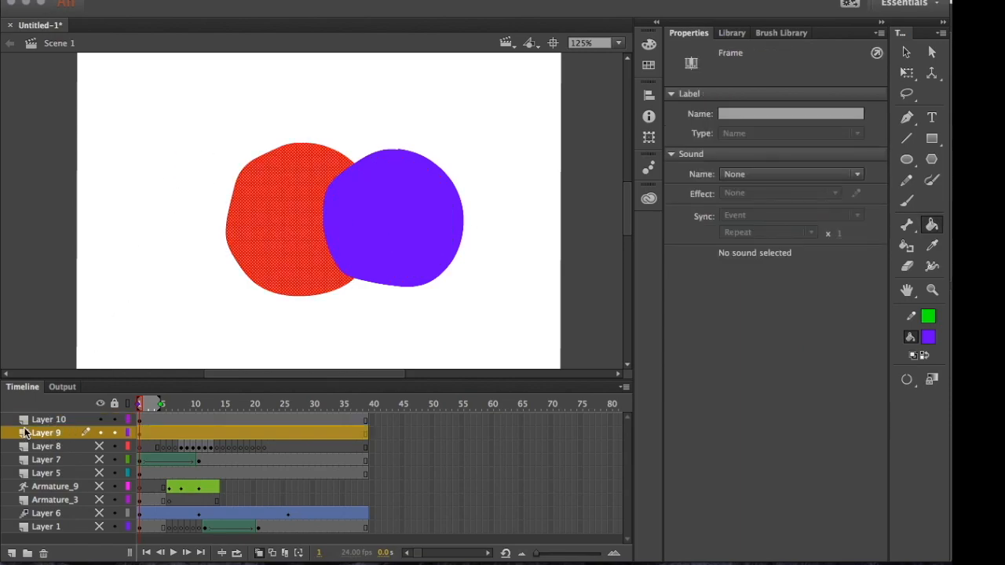
pyautogui.doubleClick(42, 434)
pyautogui.write('Re')
pyautogui.write('s')
pyautogui.click(42, 421)
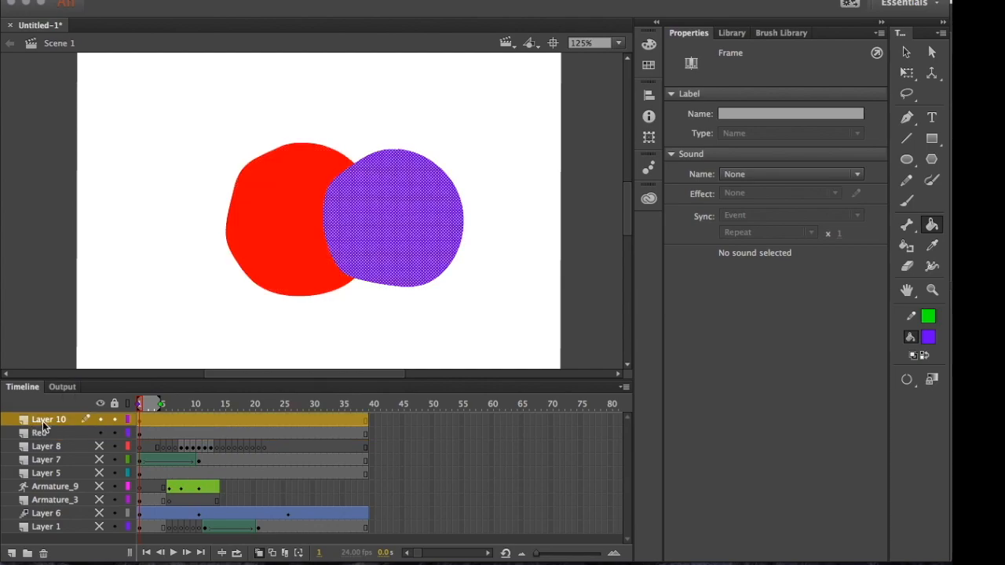
pyautogui.doubleClick(43, 419)
pyautogui.write('Blue')
pyautogui.press('Return')
# Hide the Blue and Red layers and show both again.
pyautogui.click(99, 420)
pyautogui.click(99, 433)
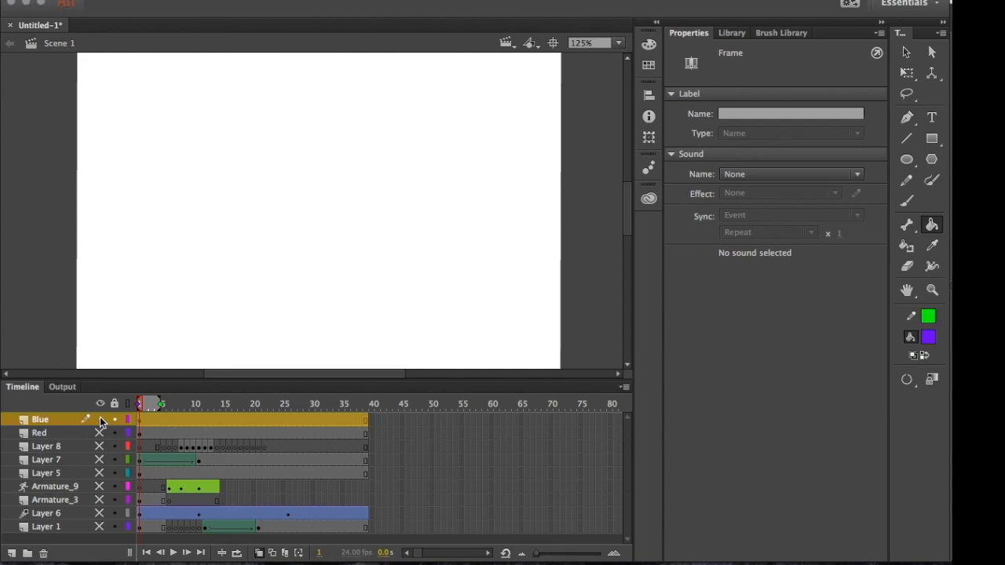
pyautogui.click(99, 419)
pyautogui.click(99, 433)
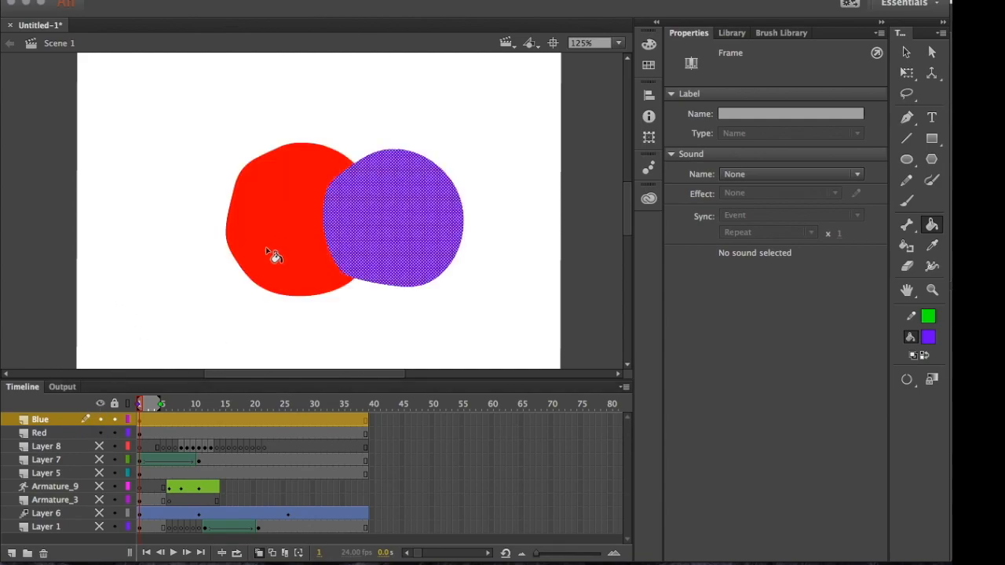
# Convert the red circle to a Movie Clip symbol named "red circle".
pyautogui.press('v')
pyautogui.click(180, 123)
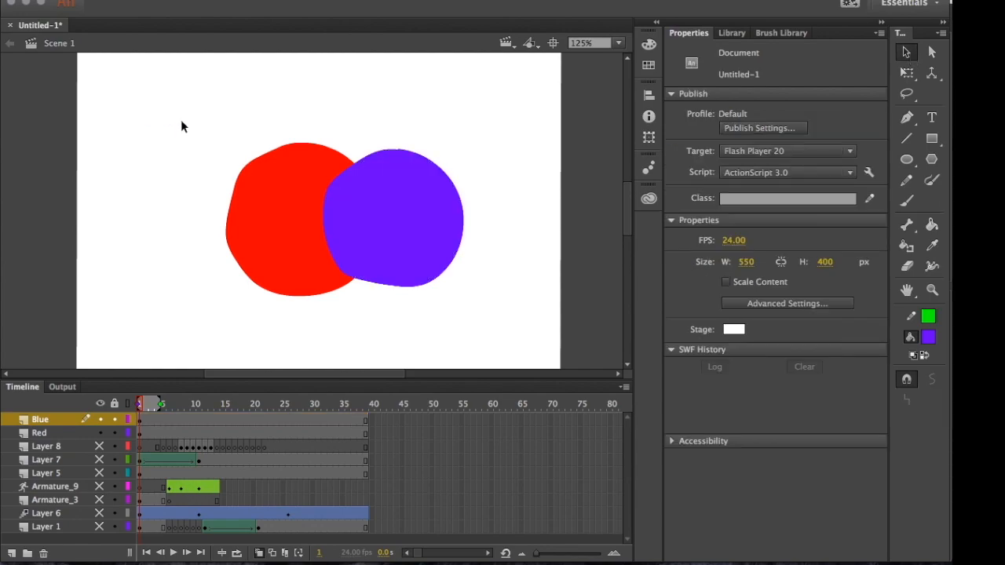
pyautogui.click(931, 72)
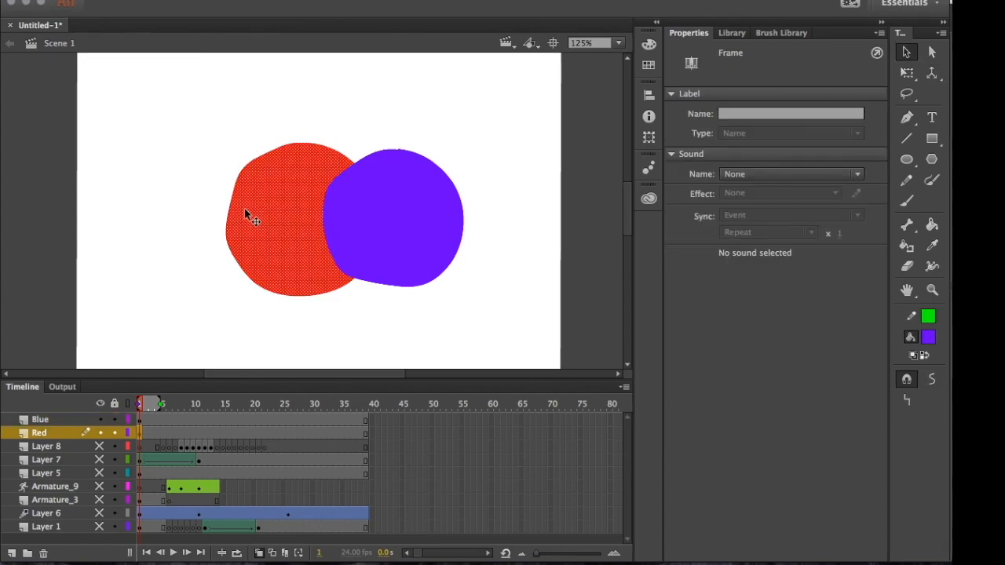
pyautogui.click(267, 1)
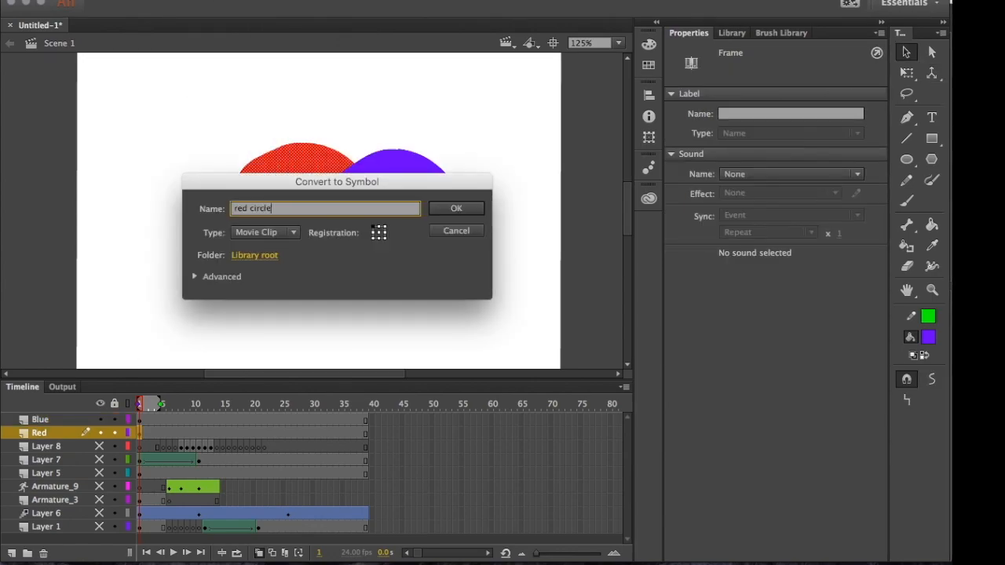
pyautogui.click(448, 209)
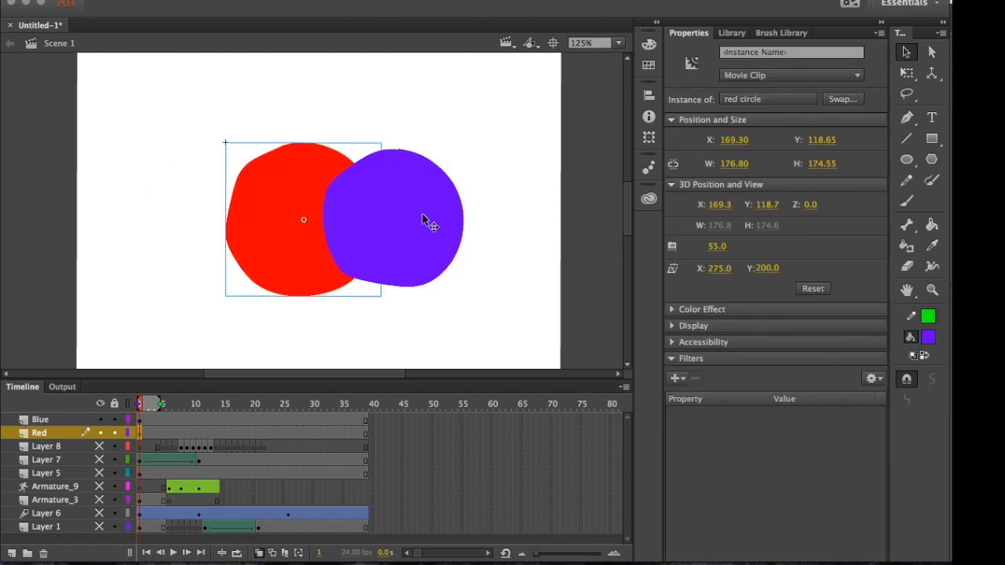
# Convert the blue circle to a Movie Clip symbol named "BlueCircle".
pyautogui.click(148, 419)
pyautogui.click(273, 4)
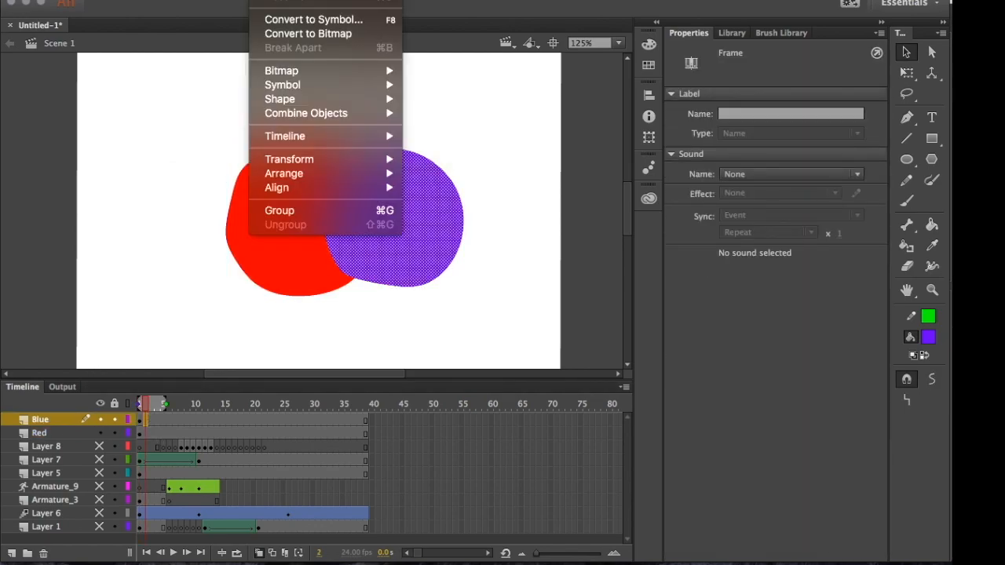
pyautogui.click(302, 20)
pyautogui.write('BlueCircle')
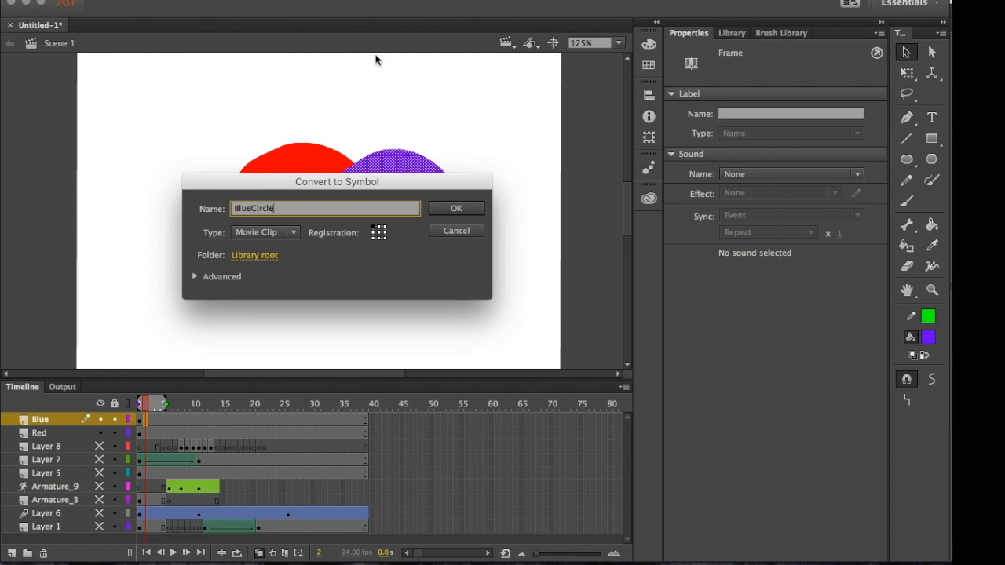
pyautogui.click(442, 210)
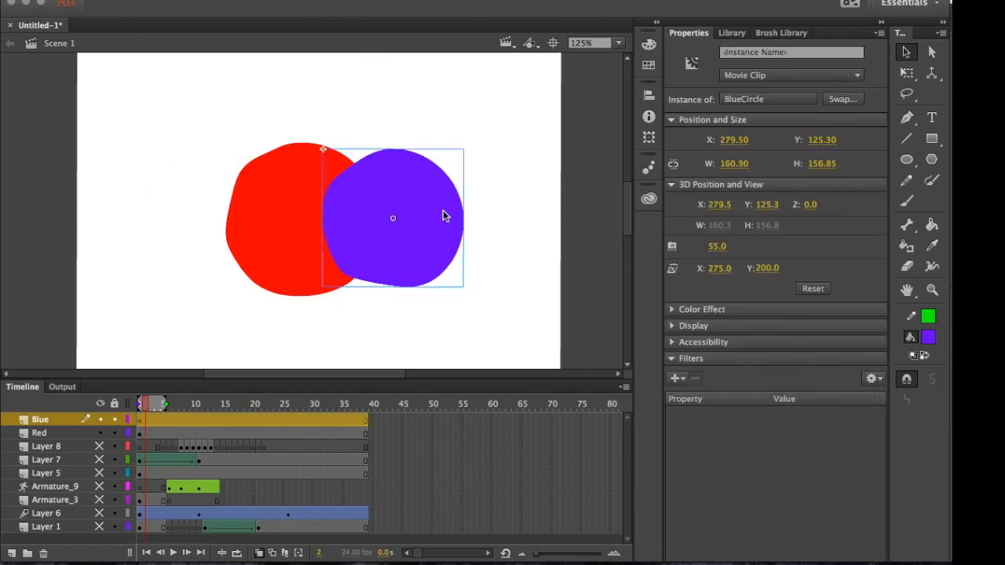
# Move the blue circle horizontally and in depth with the 3D Translation tool to about X 268.4, Y 121.2, Z 169.9.
pyautogui.click(932, 73)
pyautogui.moveTo(422, 223); pyautogui.dragTo(429, 249)
pyautogui.moveTo(397, 189); pyautogui.dragTo(41, 438)
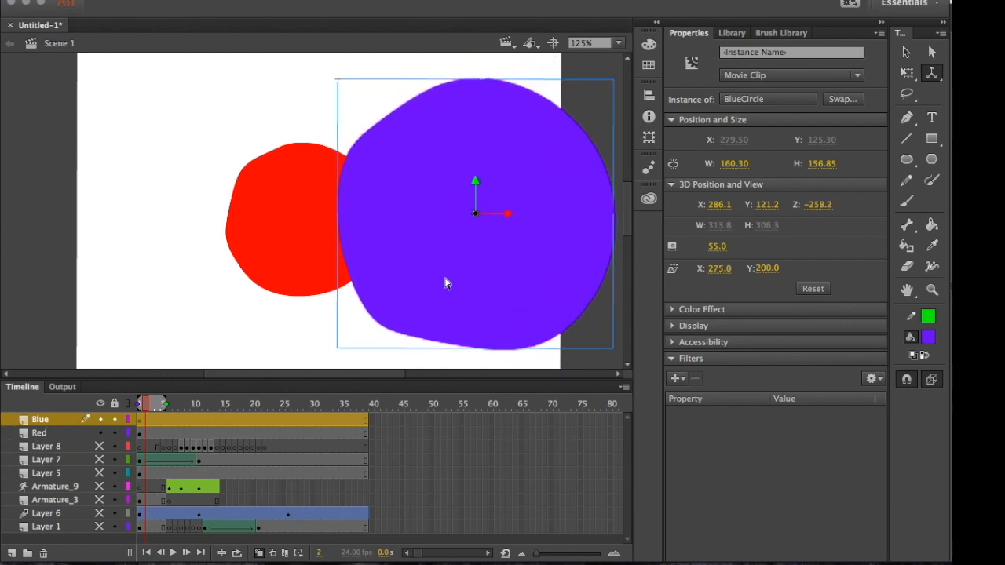
pyautogui.moveTo(510, 220); pyautogui.dragTo(473, 339)
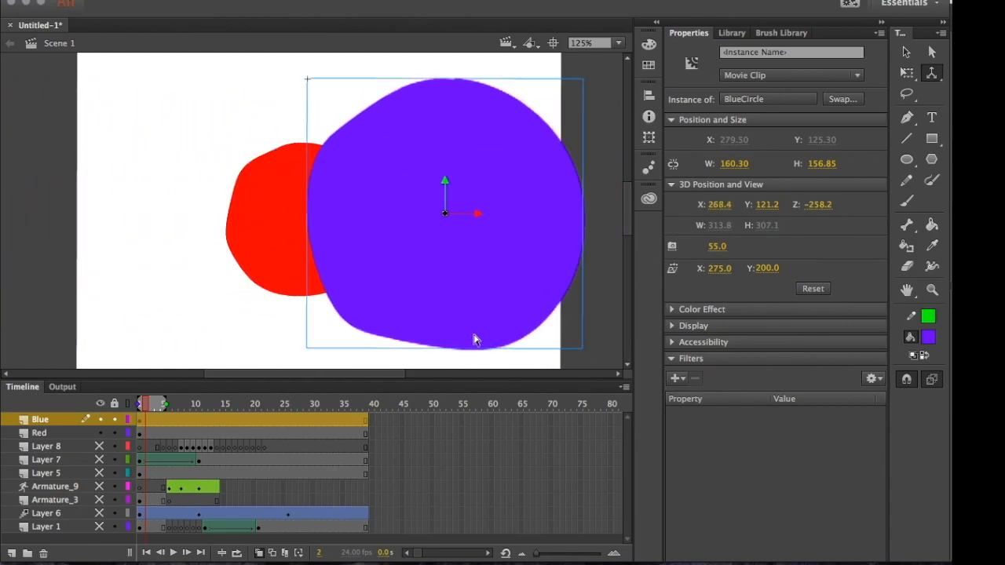
pyautogui.moveTo(446, 214); pyautogui.dragTo(521, 4)
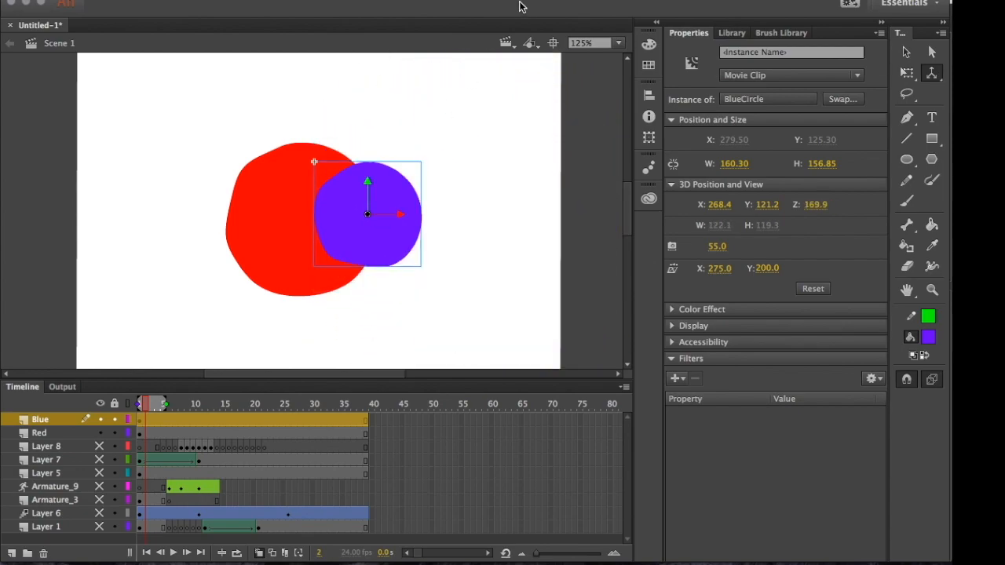
# Push the blue circle back to about Z 329.3 and shift it horizontally to about X 308.2 with the 3D Translation tool.
pyautogui.moveTo(367, 218); pyautogui.dragTo(483, 71)
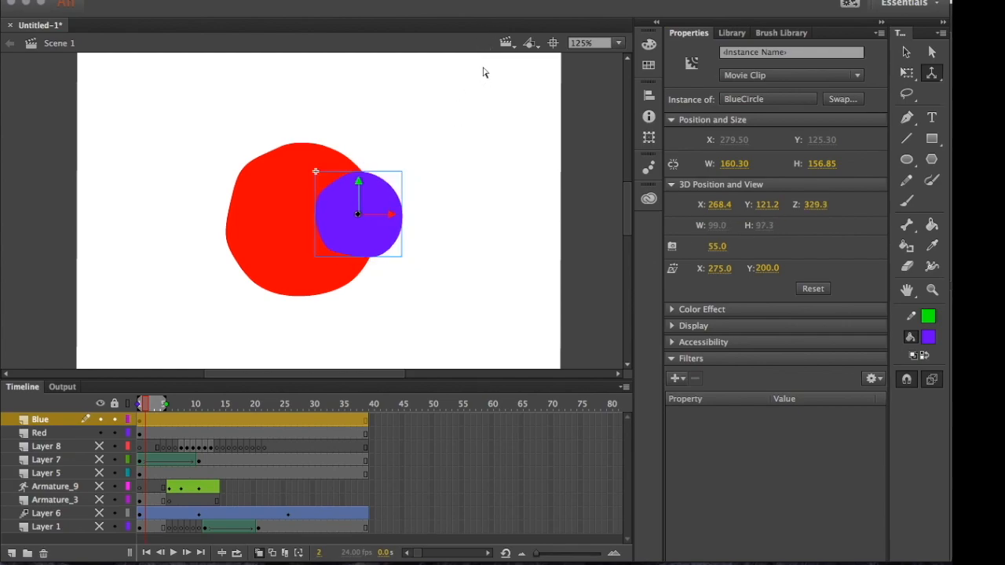
pyautogui.moveTo(390, 217); pyautogui.dragTo(437, 223)
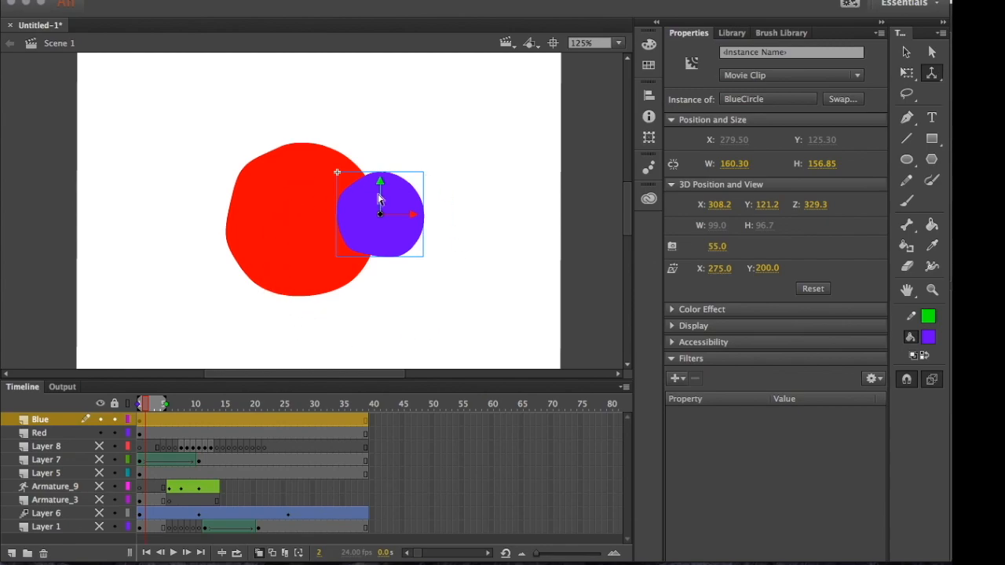
# Try placing the Red layer above the Blue layer in the layer stack.
pyautogui.click(44, 434)
pyautogui.moveTo(44, 433)
pyautogui.mouseDown()
pyautogui.moveTo(58, 417)
pyautogui.moveTo(60, 432)
pyautogui.moveTo(52, 415)
pyautogui.mouseUp()
pyautogui.click(56, 429)
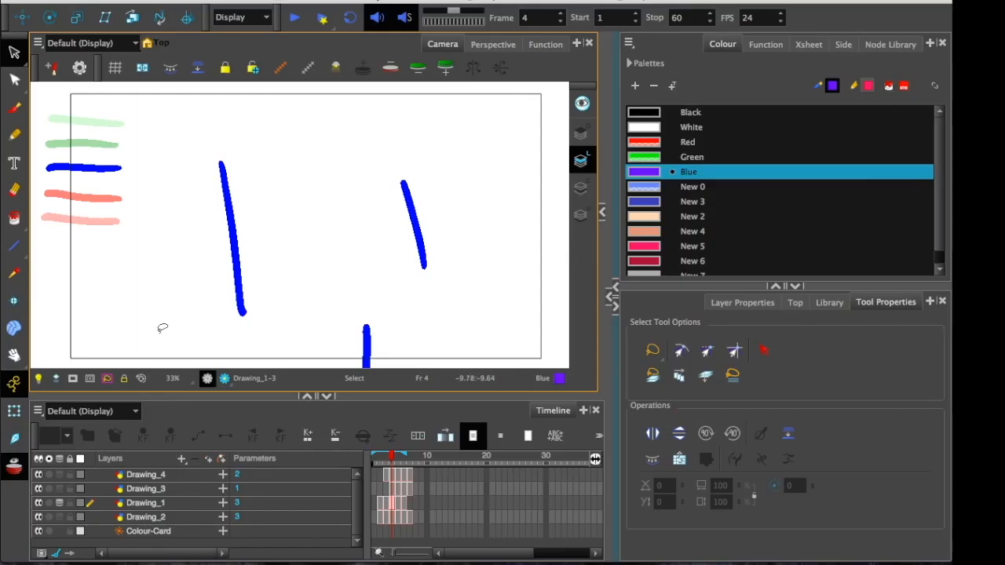
# Switch to Toon Boom Harmony, add a new drawing layer and save the scene.
pyautogui.click(210, 443)
pyautogui.click(511, 344)
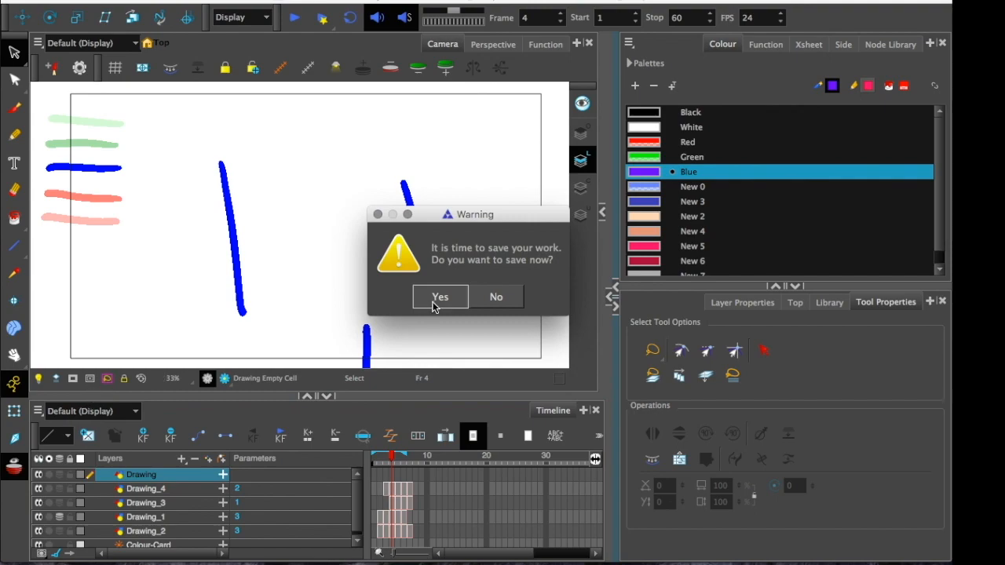
pyautogui.click(440, 293)
# Hide the layers Drawing_1 to Drawing_4 and go to frame 1.
pyautogui.moveTo(198, 376); pyautogui.dragTo(198, 344)
pyautogui.click(38, 437)
pyautogui.click(37, 451)
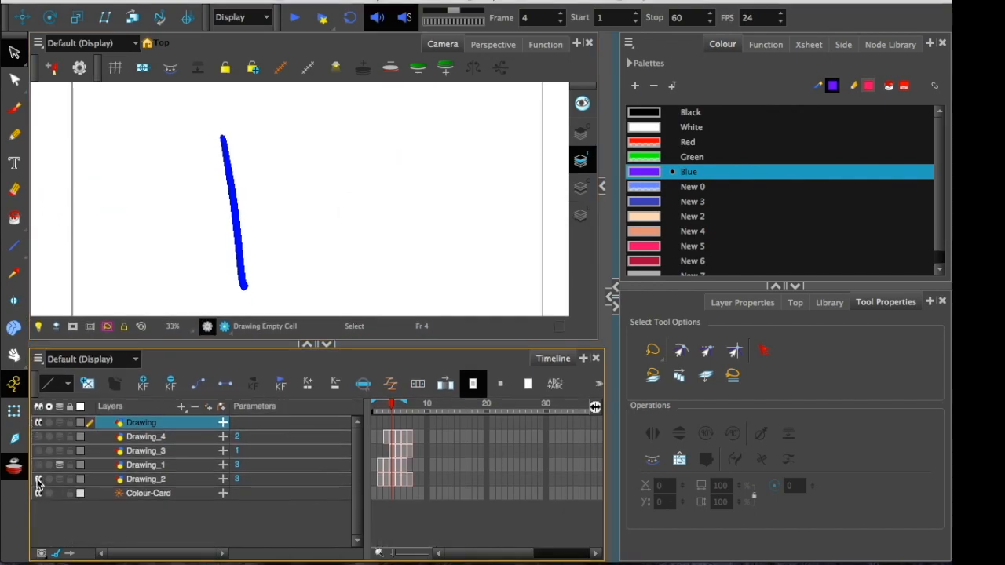
pyautogui.click(37, 479)
pyautogui.click(375, 424)
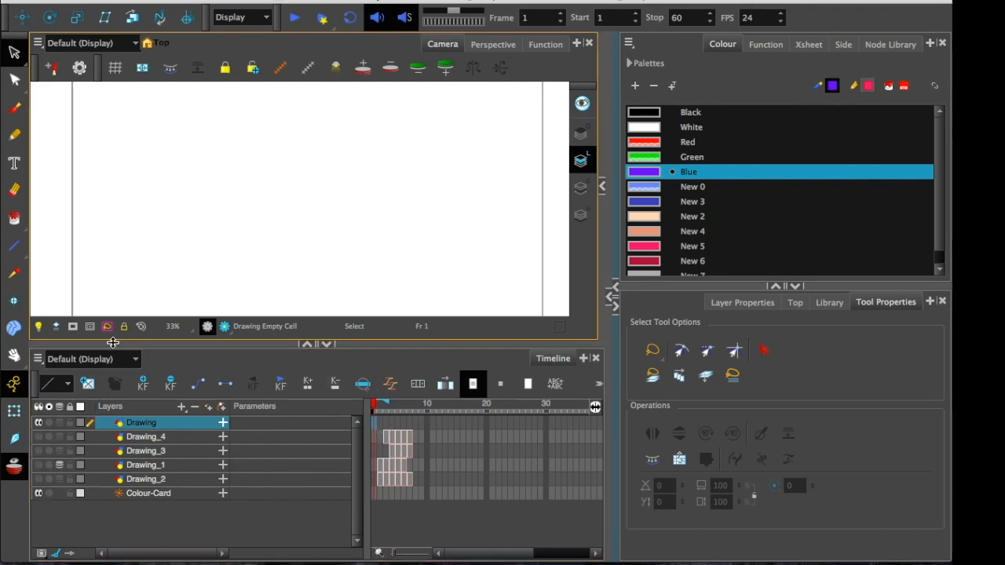
pyautogui.moveTo(244, 346); pyautogui.dragTo(245, 365)
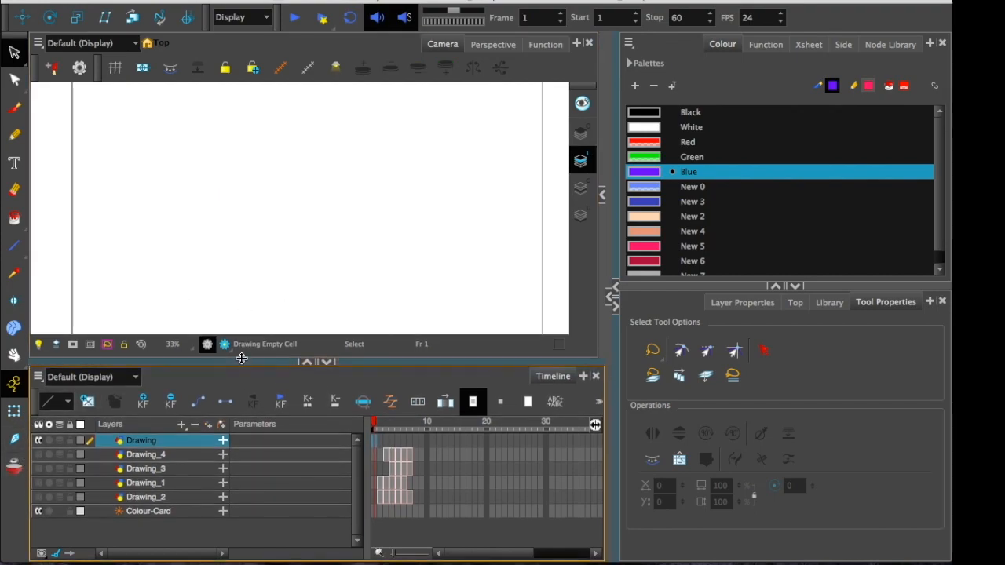
# Paint a filled blue circle on frame 2 of the new layer using the Brush at maximum size 92.
pyautogui.press('.')
pyautogui.press('1')
pyautogui.press('1')
pyautogui.press('2')
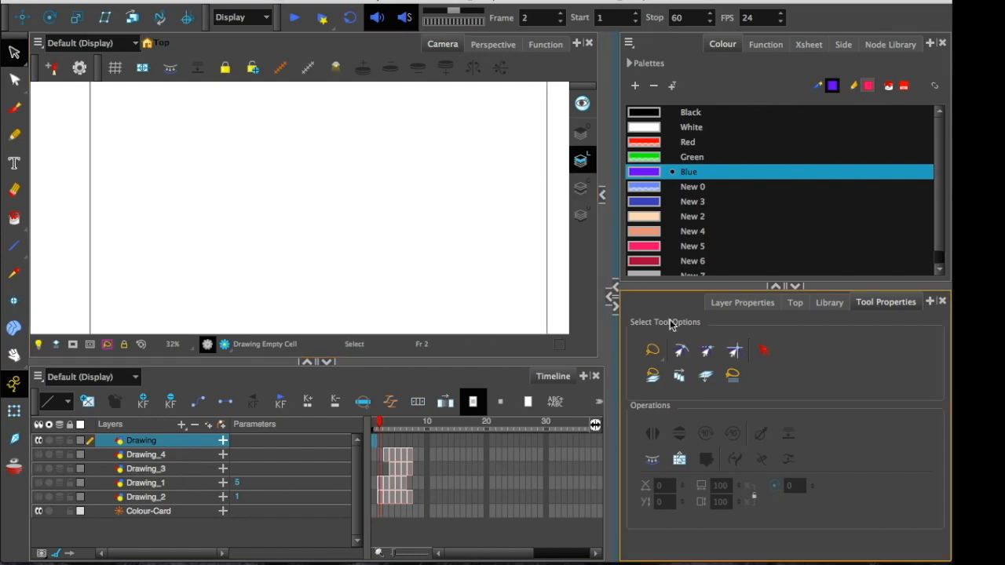
pyautogui.click(14, 108)
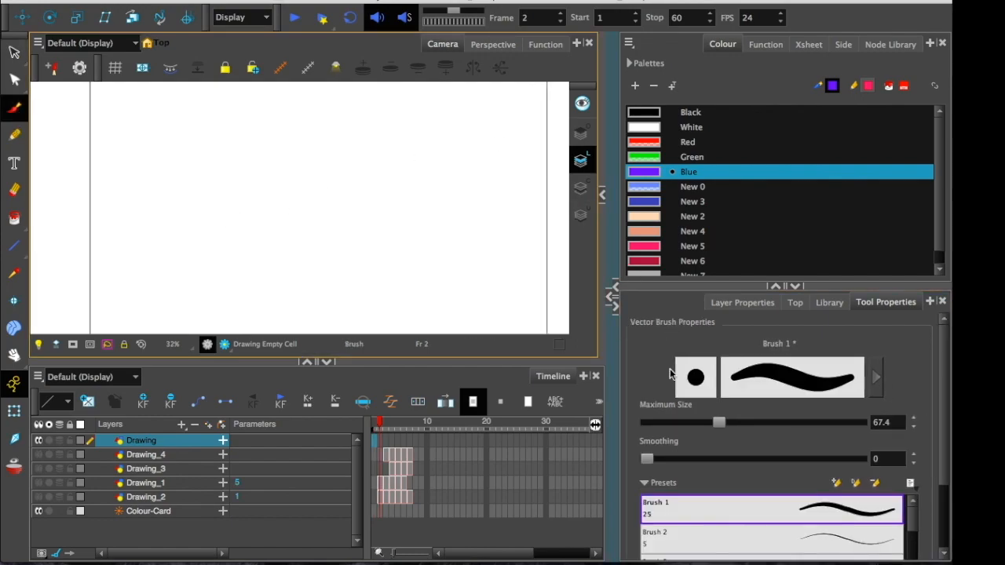
pyautogui.moveTo(717, 421); pyautogui.dragTo(745, 423)
pyautogui.moveTo(391, 189)
pyautogui.mouseDown()
pyautogui.moveTo(424, 202)
pyautogui.moveTo(392, 236)
pyautogui.moveTo(413, 184)
pyautogui.moveTo(381, 220)
pyautogui.moveTo(361, 185)
pyautogui.mouseUp()
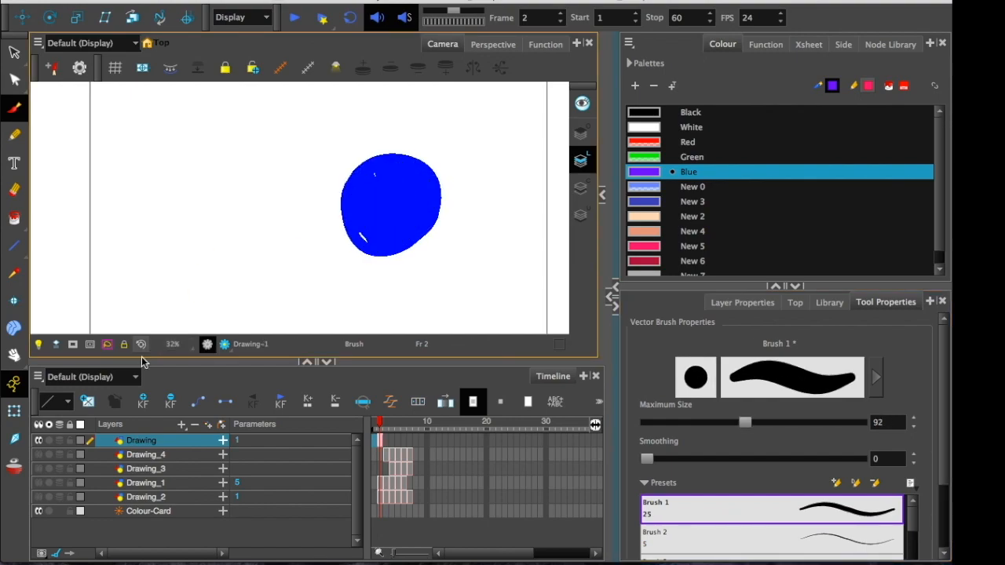
# Paint a fully opaque red circle on another new drawing layer, overlapping the left side of the blue circle.
pyautogui.click(181, 424)
pyautogui.click(520, 339)
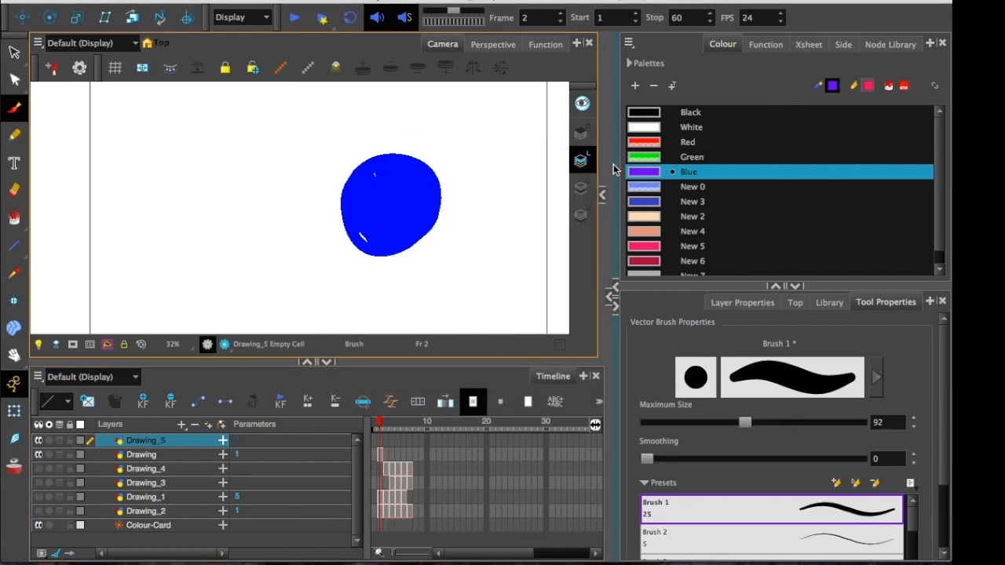
pyautogui.doubleClick(644, 142)
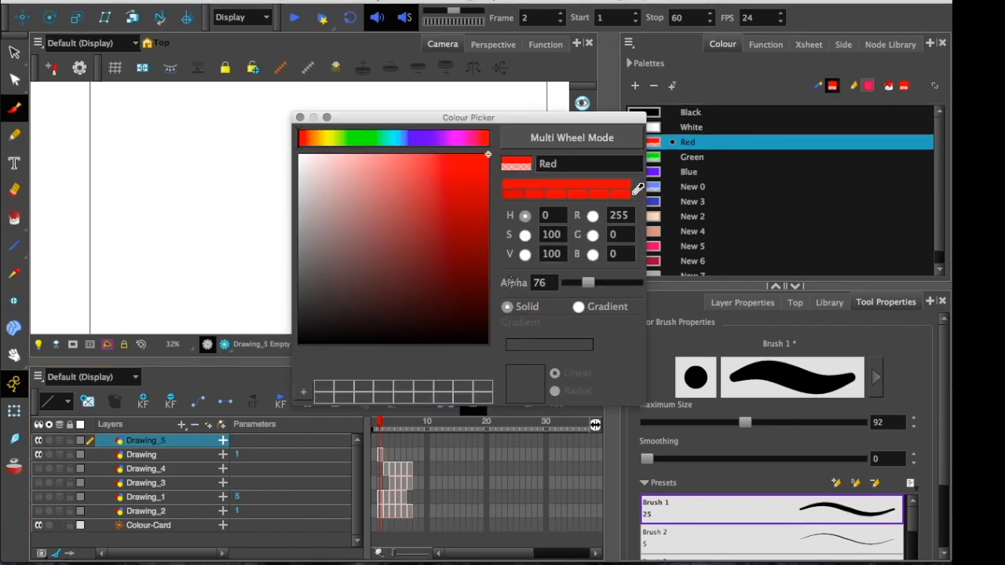
pyautogui.moveTo(588, 282); pyautogui.dragTo(640, 283)
pyautogui.click(300, 117)
pyautogui.moveTo(259, 181)
pyautogui.mouseDown()
pyautogui.moveTo(342, 166)
pyautogui.moveTo(344, 179)
pyautogui.moveTo(318, 177)
pyautogui.moveTo(326, 247)
pyautogui.moveTo(256, 175)
pyautogui.moveTo(274, 237)
pyautogui.moveTo(322, 251)
pyautogui.mouseUp()
# Rename the red circle's layer RED and the blue circle's layer BLUE, and toggle RED's visibility off and on.
pyautogui.doubleClick(146, 440)
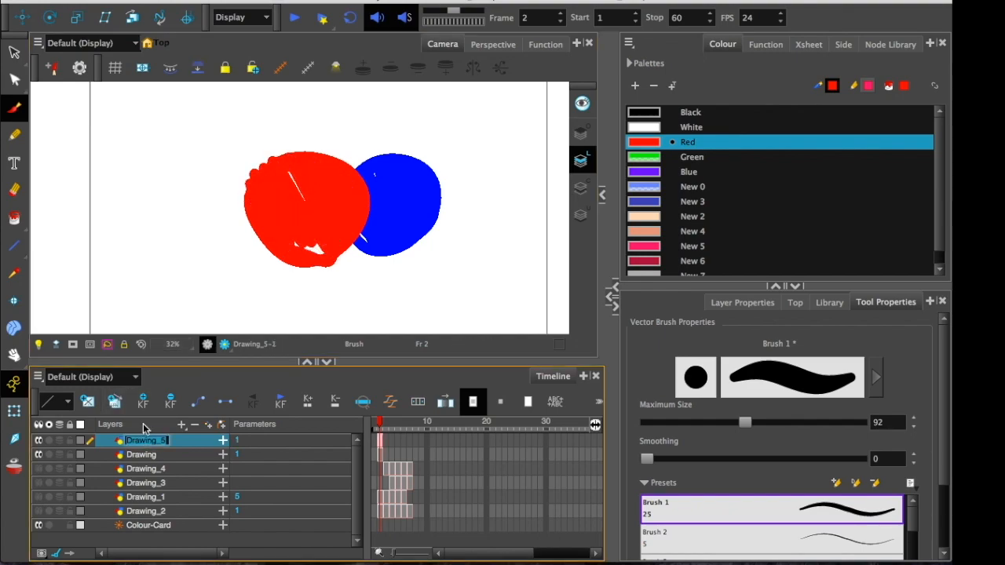
pyautogui.write('RED')
pyautogui.doubleClick(136, 456)
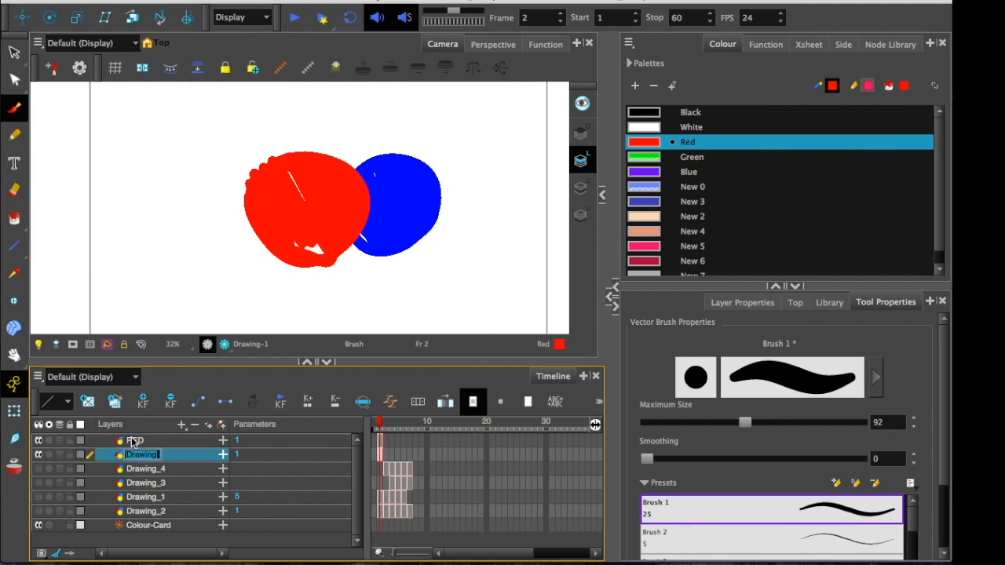
pyautogui.press('Return')
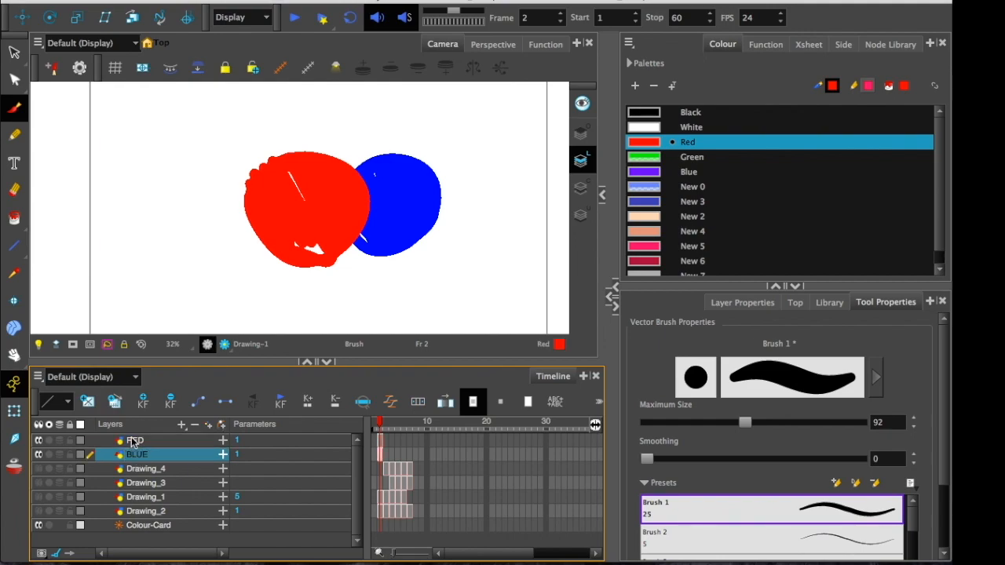
pyautogui.click(39, 440)
pyautogui.click(38, 441)
# Enable 3D for the RED and BLUE layers.
pyautogui.click(164, 441)
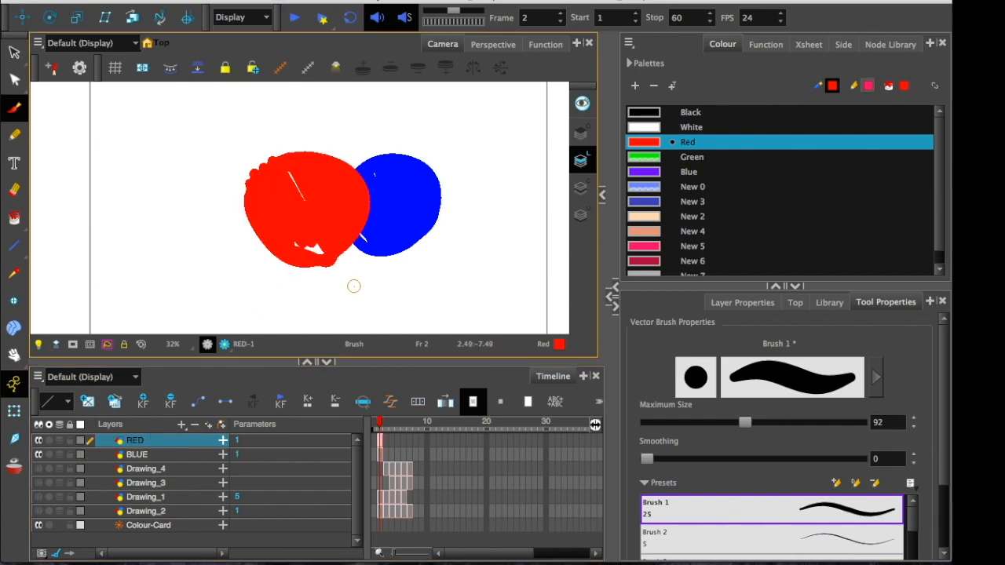
pyautogui.click(734, 304)
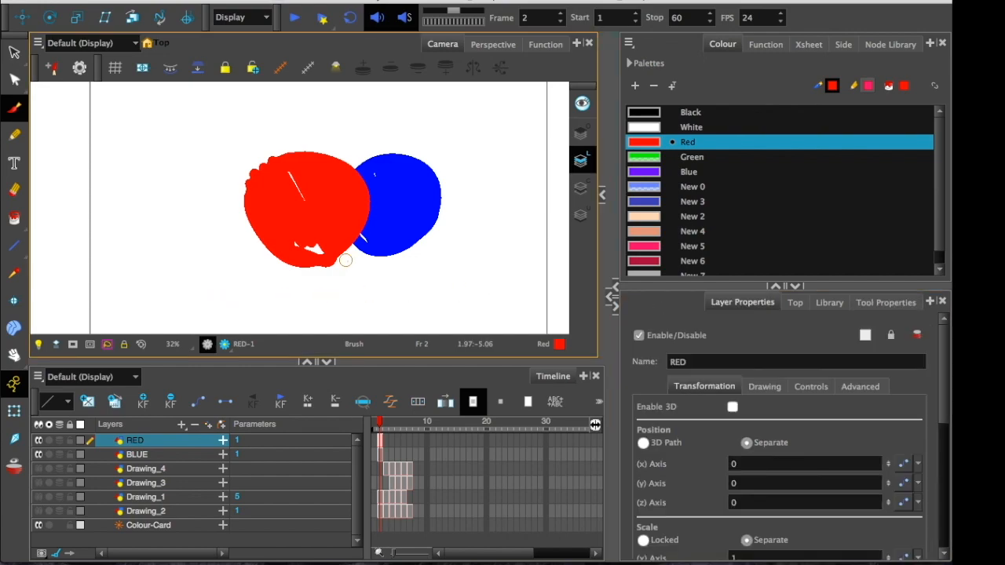
pyautogui.click(732, 408)
pyautogui.click(198, 455)
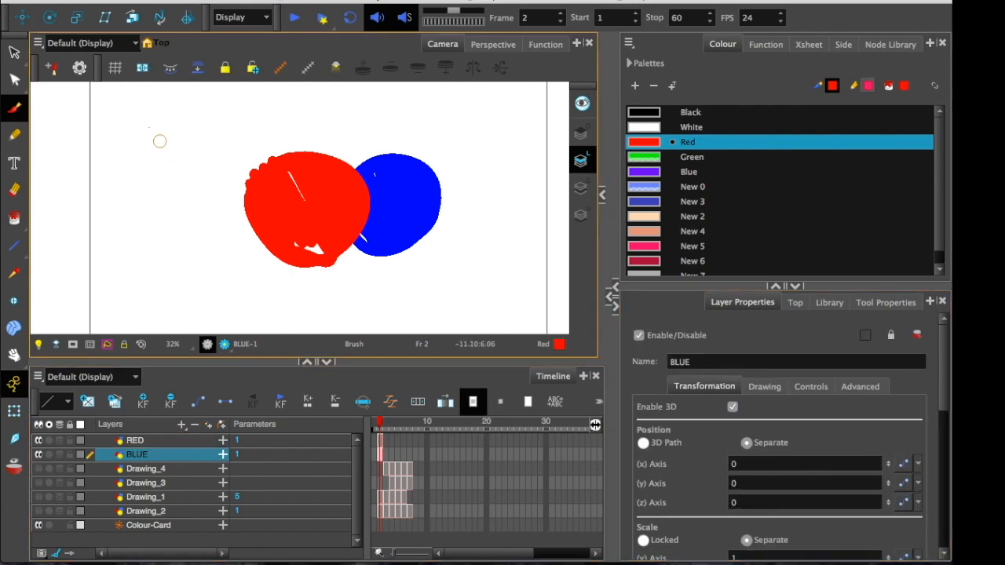
# Push the red circle back in depth behind the blue circle in an enlarged Top view, using the Transform tool.
pyautogui.click(14, 412)
pyautogui.click(330, 195)
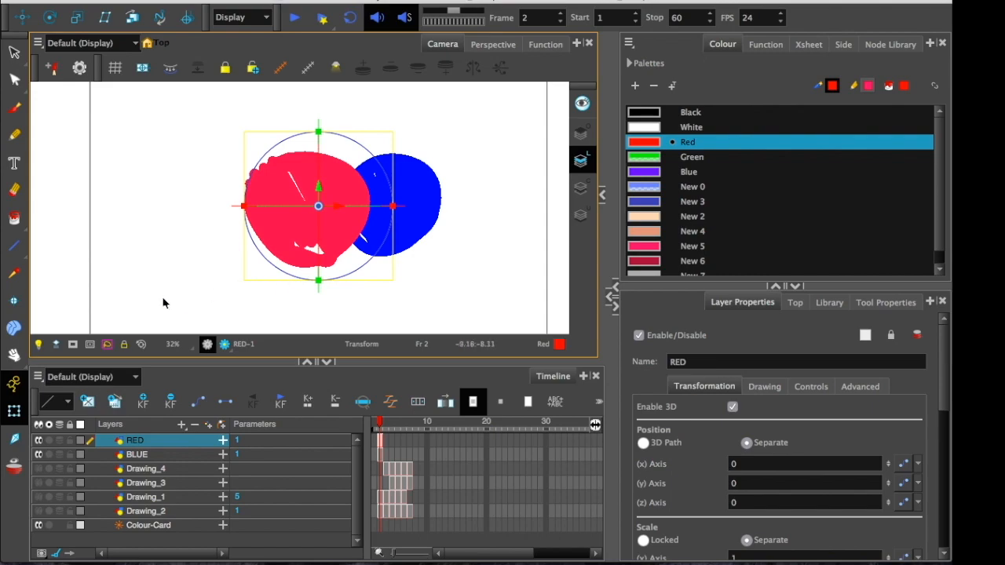
pyautogui.click(796, 302)
pyautogui.moveTo(721, 286); pyautogui.dragTo(720, 142)
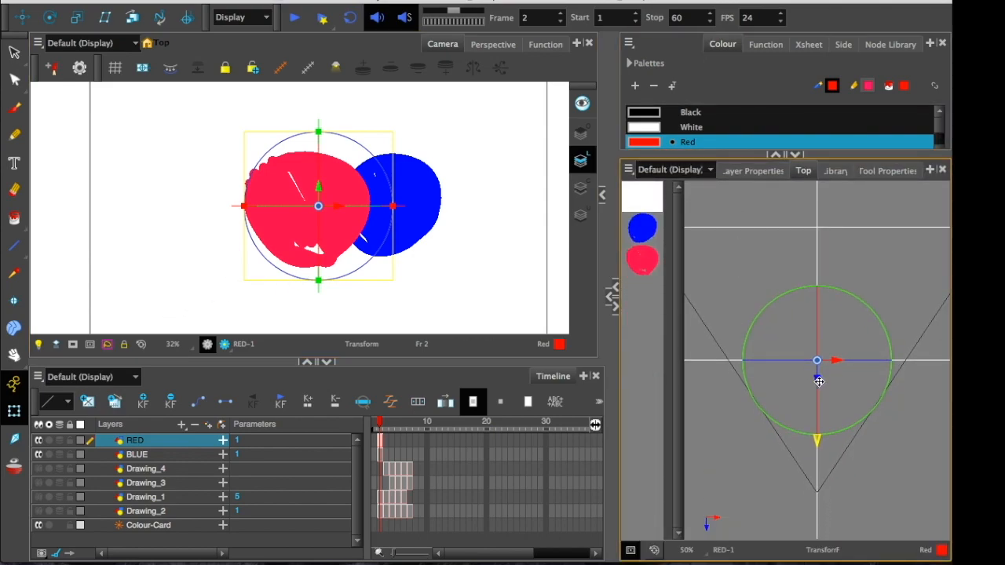
pyautogui.moveTo(819, 380)
pyautogui.mouseDown()
pyautogui.moveTo(820, 395)
pyautogui.moveTo(799, 349)
pyautogui.moveTo(790, 262)
pyautogui.moveTo(817, 458)
pyautogui.moveTo(809, 259)
pyautogui.moveTo(805, 291)
pyautogui.mouseUp()
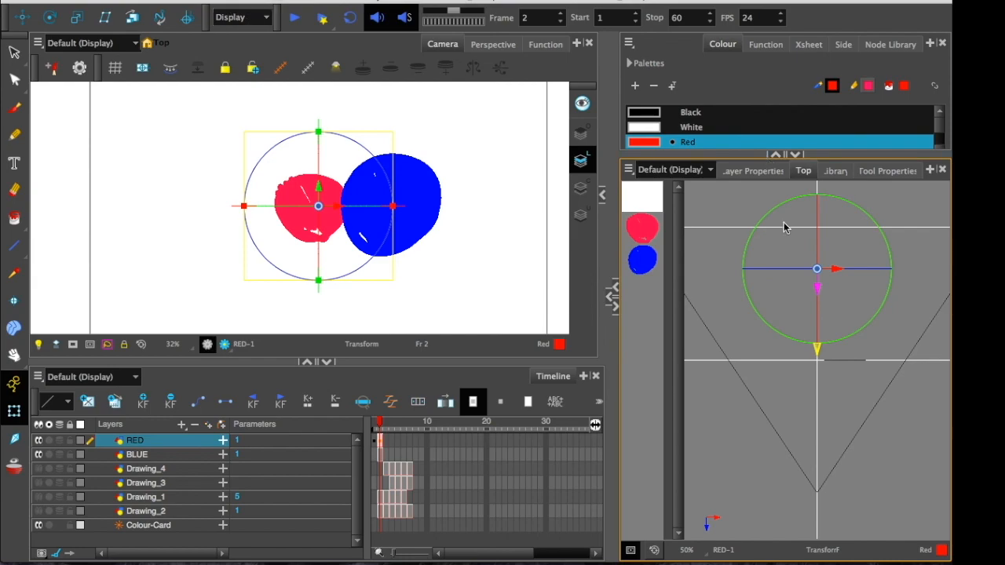
# Rotate the red circle in 3D with the Rotate tool in the Perspective view, and inspect it from several angles.
pyautogui.click(485, 47)
pyautogui.press('super+alt')
pyautogui.moveTo(385, 139); pyautogui.dragTo(445, 157)
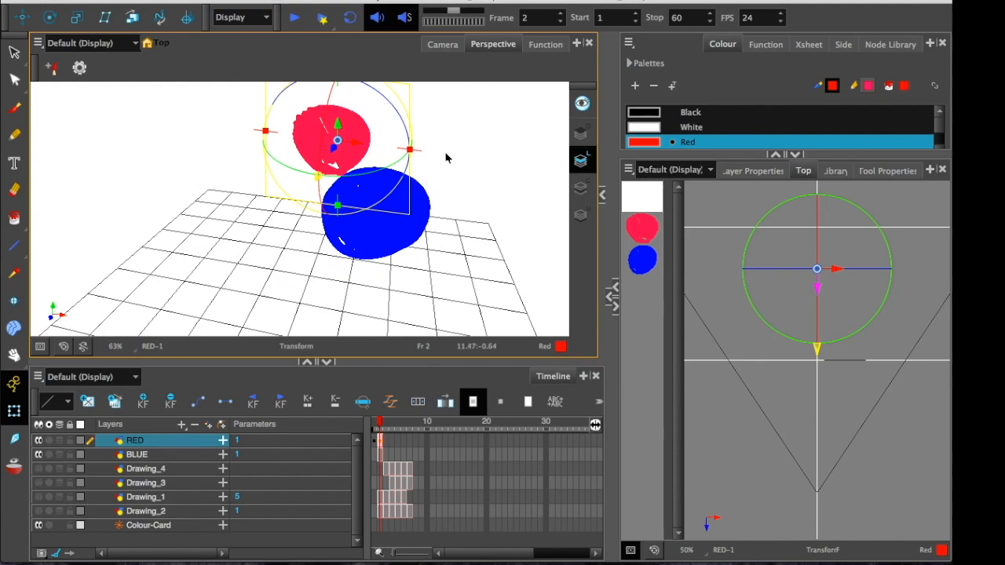
pyautogui.click(49, 17)
pyautogui.moveTo(367, 114); pyautogui.dragTo(324, 190)
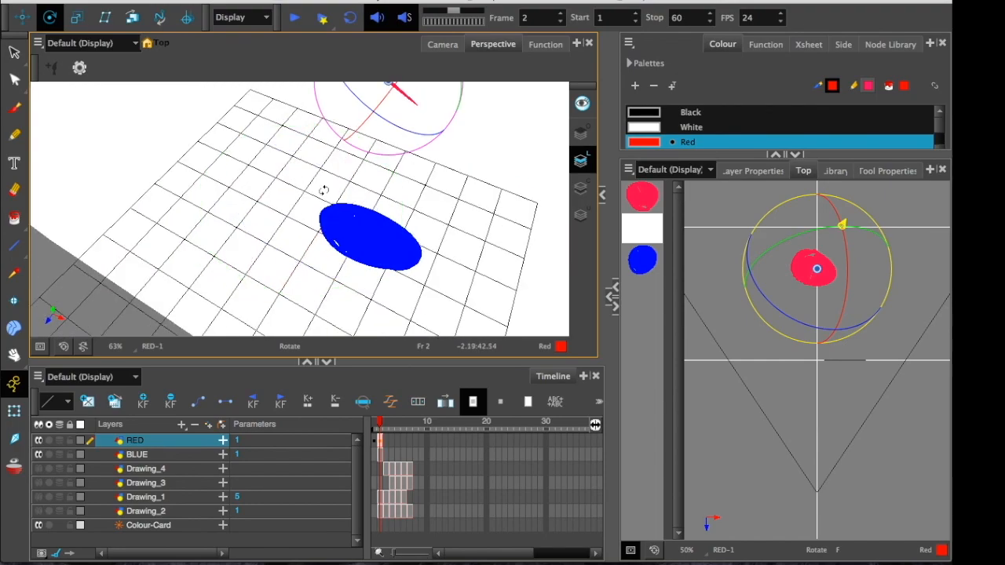
pyautogui.moveTo(337, 131); pyautogui.dragTo(360, 213)
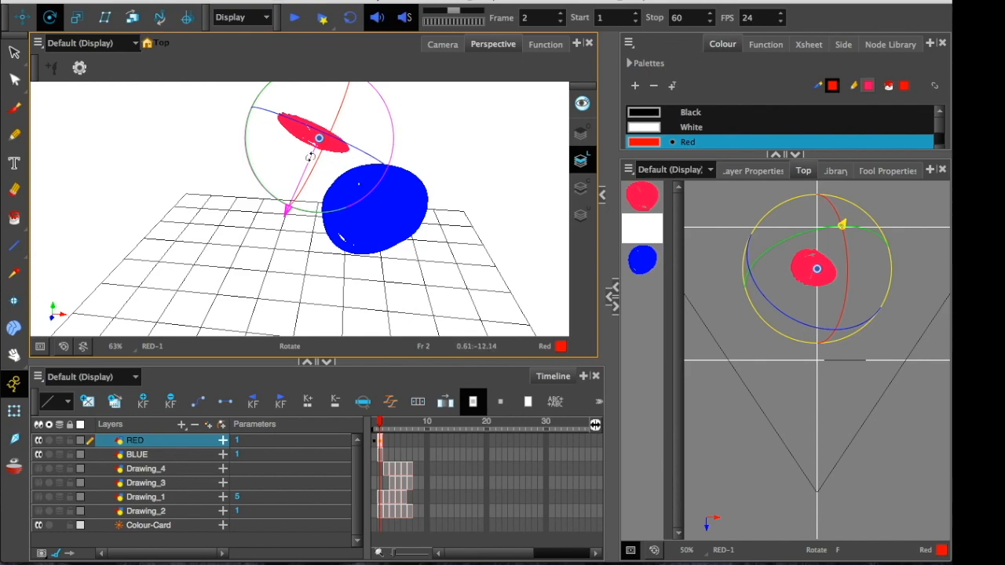
pyautogui.moveTo(311, 156); pyautogui.dragTo(319, 129)
pyautogui.moveTo(294, 184); pyautogui.dragTo(258, 204)
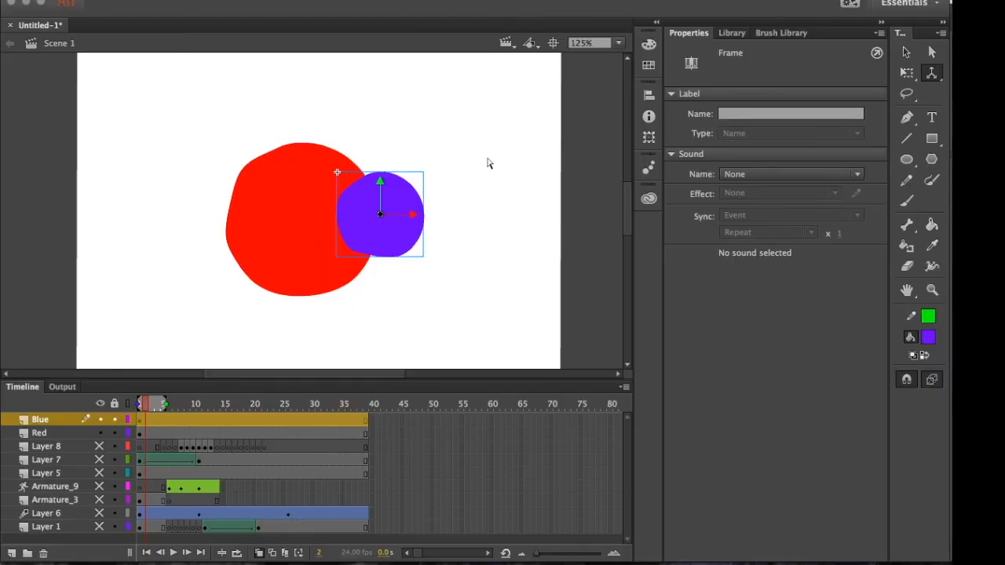
# Switch to Adobe Animate and tilt the blue circle about its horizontal axis with the 3D Rotation tool.
pyautogui.press('w')
pyautogui.moveTo(382, 193); pyautogui.dragTo(350, 201)
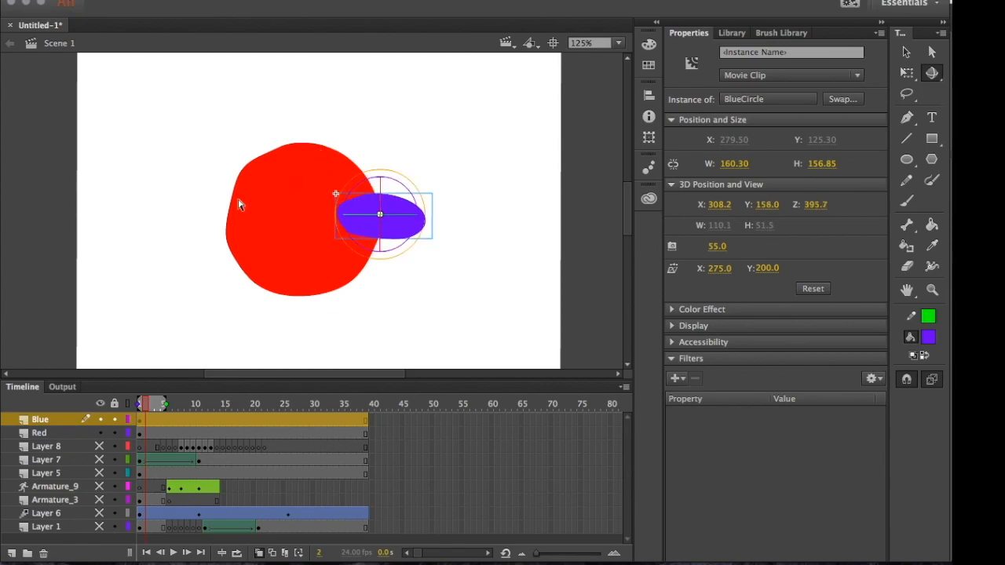
# Turn the red circle about its vertical axis in 3D and move it towards the blue circle to about X 235.8.
pyautogui.click(144, 436)
pyautogui.moveTo(322, 224); pyautogui.dragTo(322, 234)
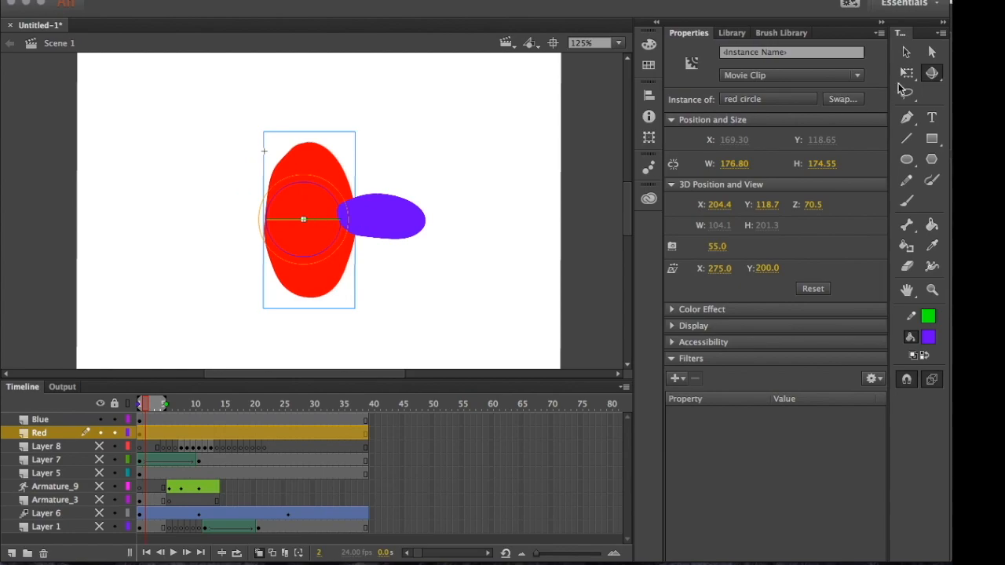
pyautogui.click(907, 53)
pyautogui.moveTo(292, 283); pyautogui.dragTo(316, 278)
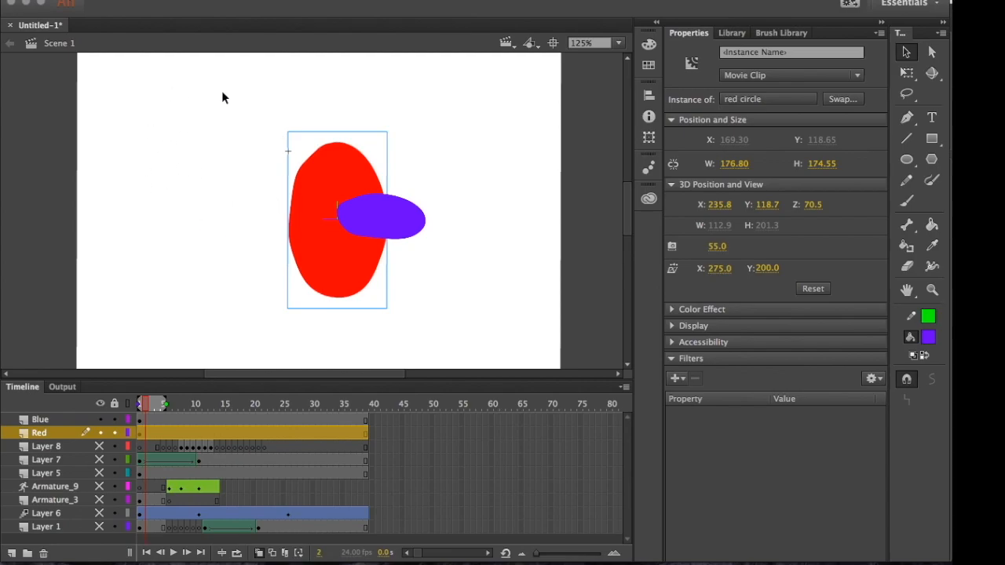
# Switch to Toon Boom Harmony, inspect the scene in the Perspective view and return to the Camera view.
pyautogui.hotkey('ctrl', 'Up')
pyautogui.click(243, 191)
pyautogui.moveTo(264, 228); pyautogui.dragTo(289, 218)
pyautogui.click(443, 44)
pyautogui.moveTo(213, 171); pyautogui.dragTo(182, 130)
# Switch to Adobe Animate, deselect the artwork and rotate the stage view back and forth to examine how the 3D-rotated circles display.
pyautogui.click(133, 219)
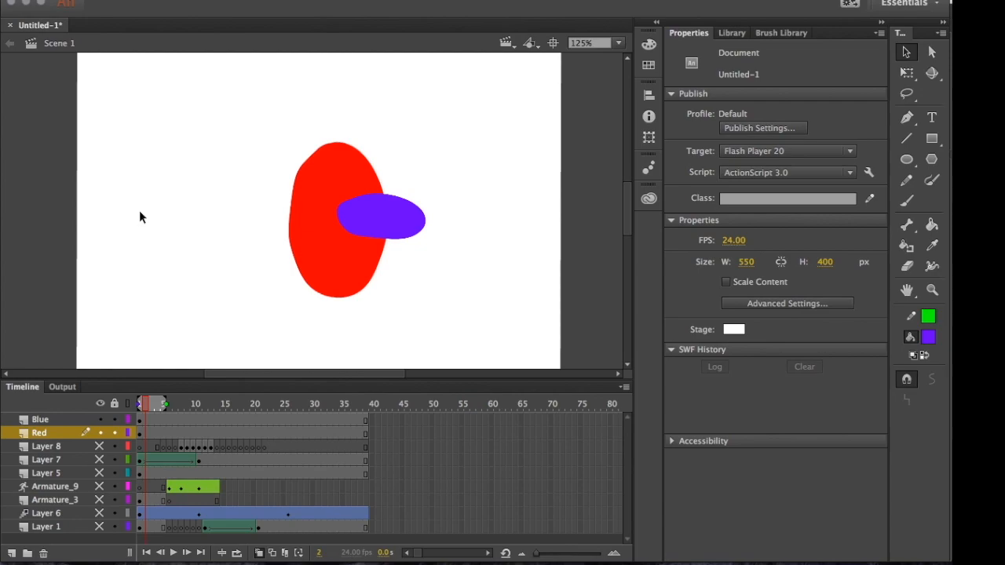
pyautogui.scroll(5, 139, 220)
pyautogui.scroll(-9, 142, 214)
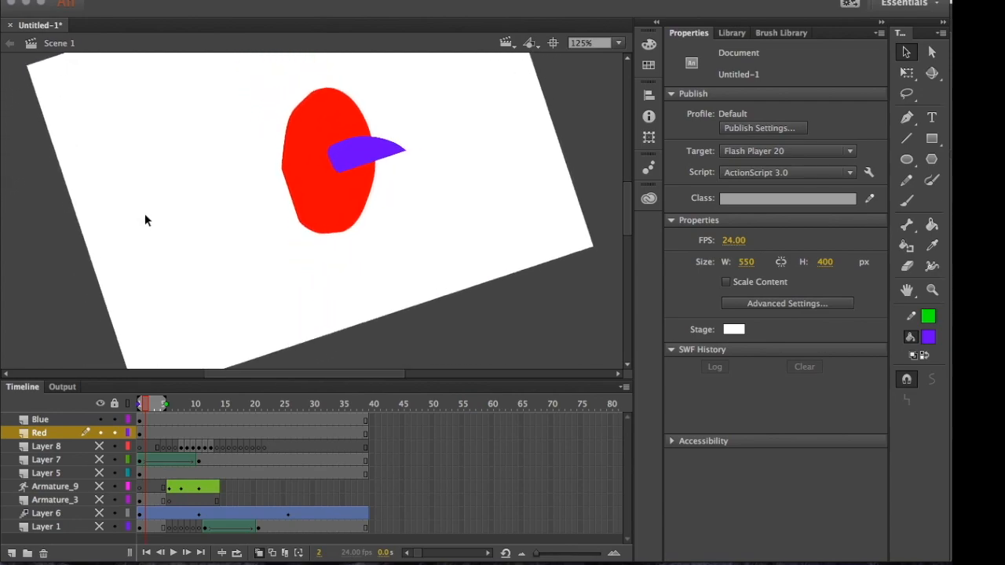
pyautogui.moveTo(195, 271); pyautogui.dragTo(207, 209)
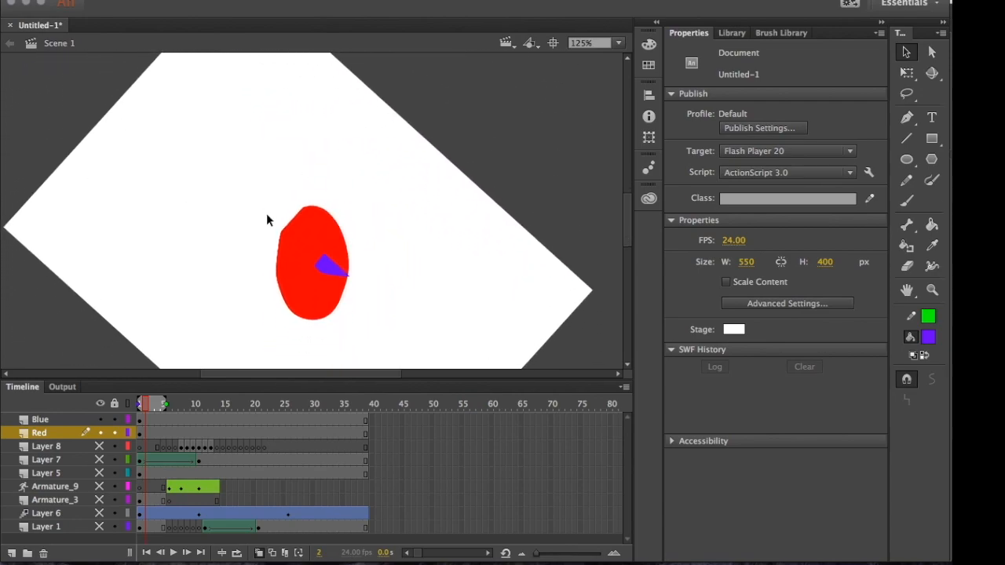
pyautogui.scroll(9, 284, 248)
pyautogui.scroll(-3, 286, 248)
pyautogui.scroll(2, 281, 247)
pyautogui.scroll(-3, 267, 248)
pyautogui.scroll(3, 261, 234)
pyautogui.scroll(-5, 243, 218)
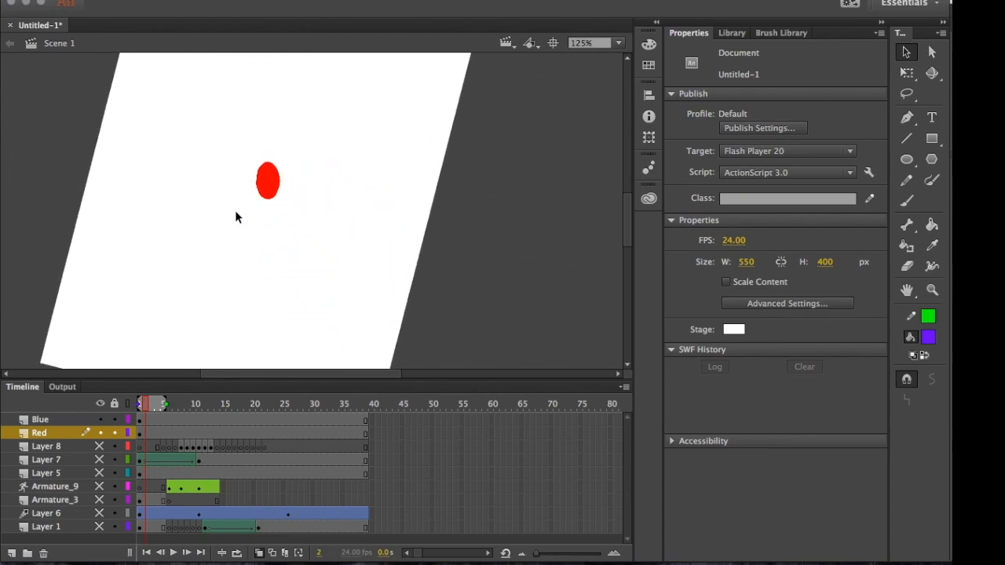
pyautogui.scroll(5, 244, 198)
pyautogui.scroll(-1, 243, 198)
pyautogui.scroll(-5, 244, 198)
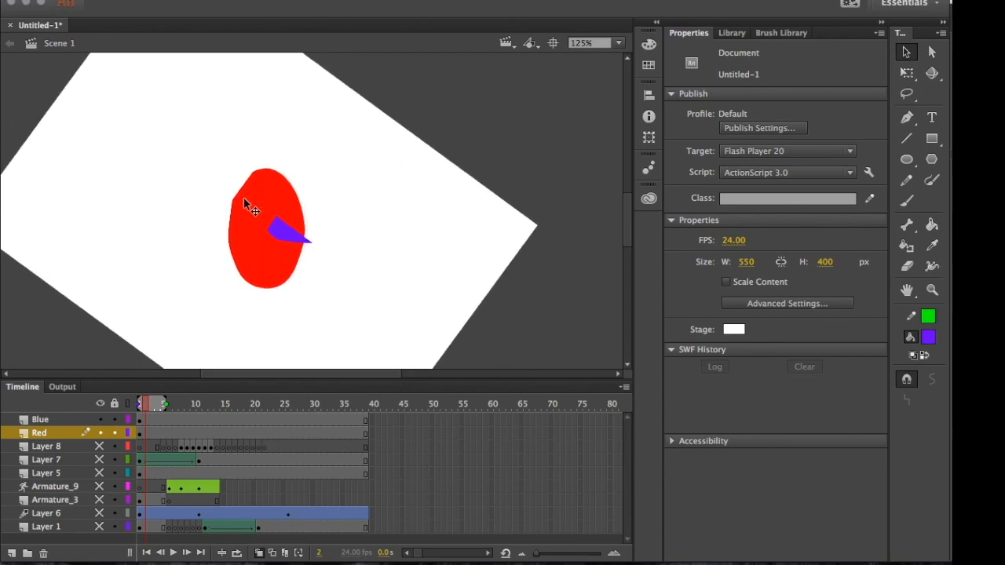
pyautogui.scroll(-5, 244, 198)
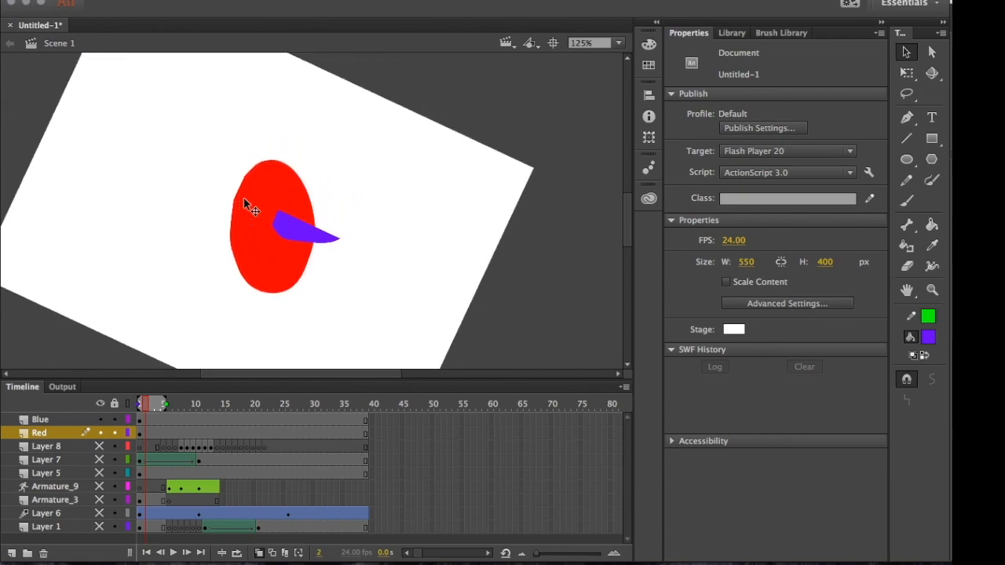
pyautogui.scroll(2, 244, 198)
pyautogui.scroll(-5, 244, 198)
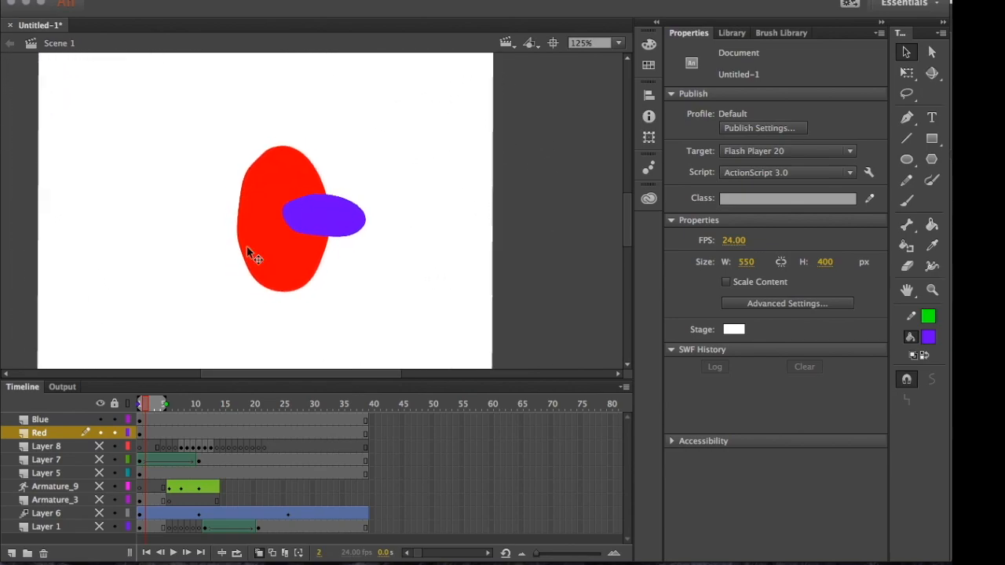
# Rotate the stage view in both directions to examine how the edges of the 3D-rotated circles are drawn.
pyautogui.scroll(3, 227, 251)
pyautogui.scroll(5, 227, 251)
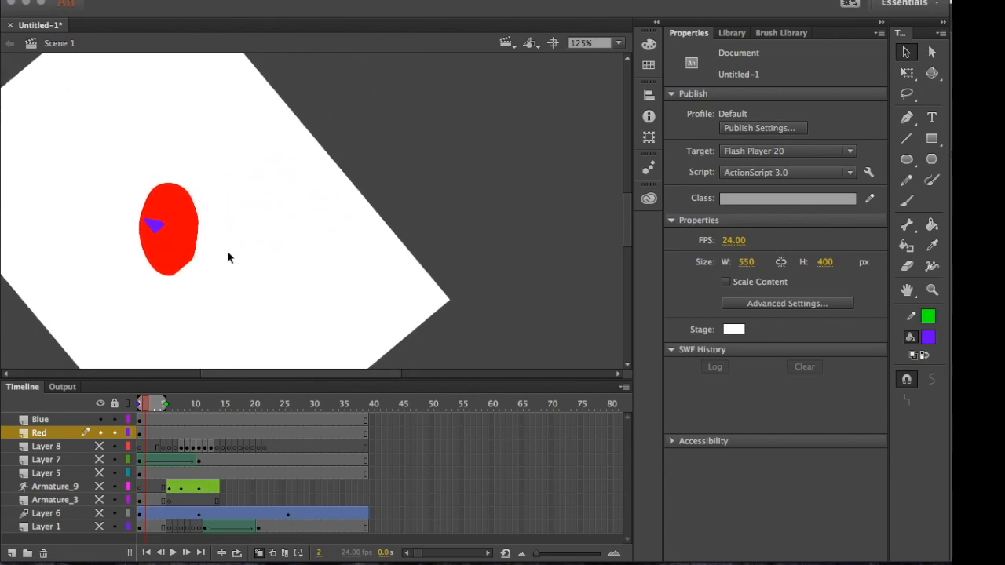
pyautogui.scroll(-5, 140, 244)
pyautogui.scroll(5, 141, 246)
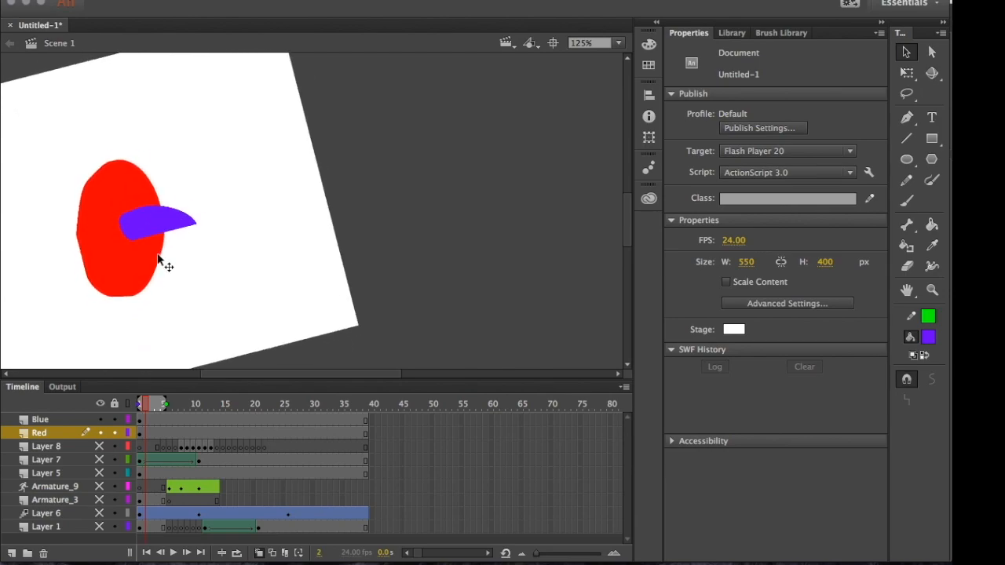
# Select both circles, rotate the stage view back and forth to examine the artwork against its bounding boxes, and deselect them.
pyautogui.moveTo(63, 139); pyautogui.dragTo(218, 287)
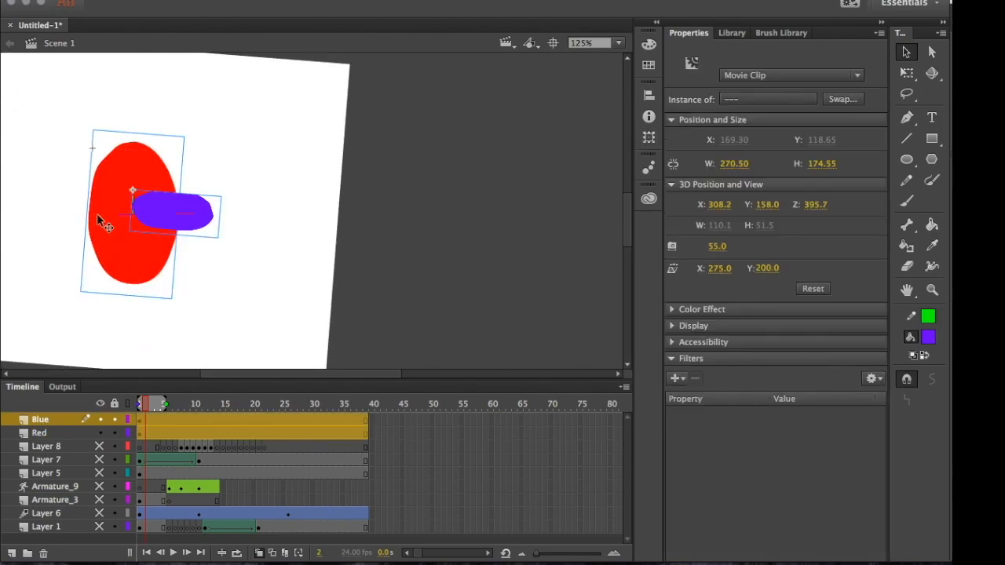
pyautogui.scroll(-4, 96, 214)
pyautogui.scroll(-5, 336, 267)
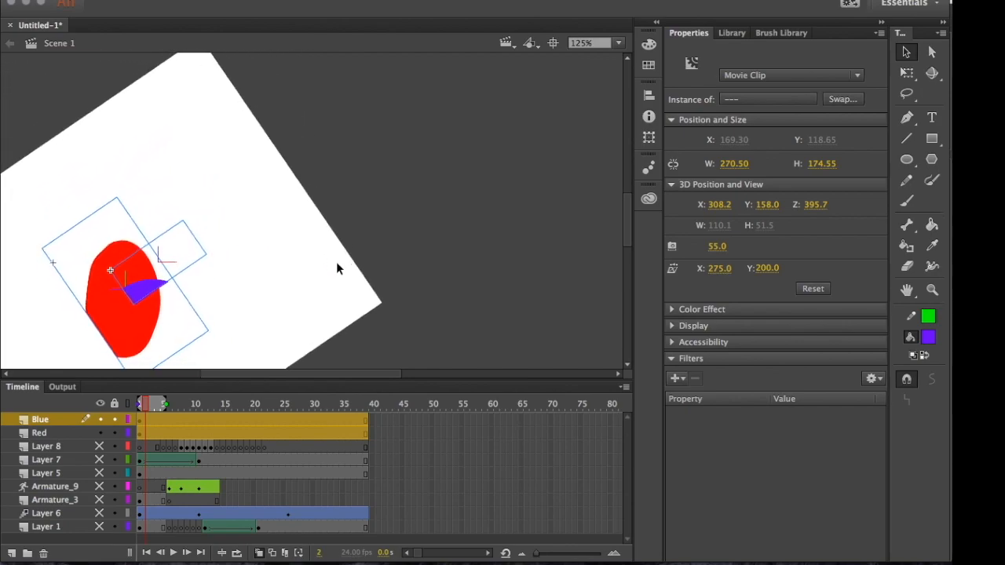
pyautogui.scroll(-3, 337, 263)
pyautogui.scroll(6, 337, 263)
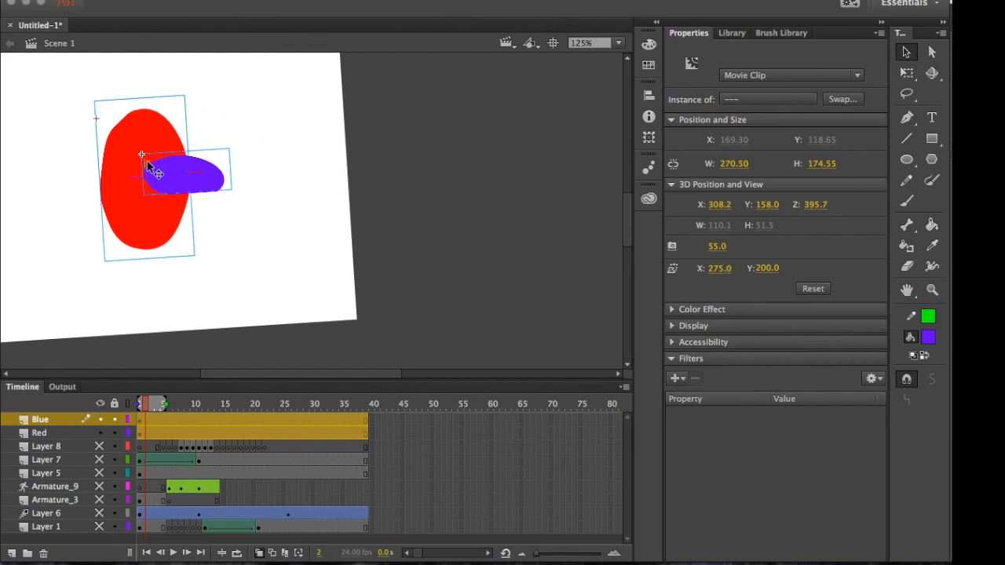
pyautogui.moveTo(161, 225); pyautogui.dragTo(289, 275)
pyautogui.scroll(4, 280, 237)
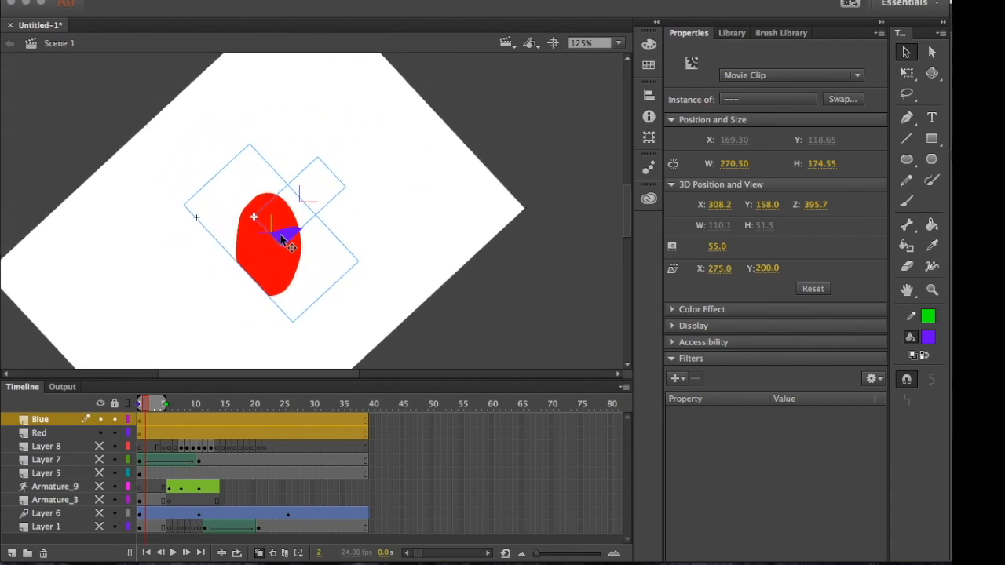
pyautogui.scroll(-7, 280, 238)
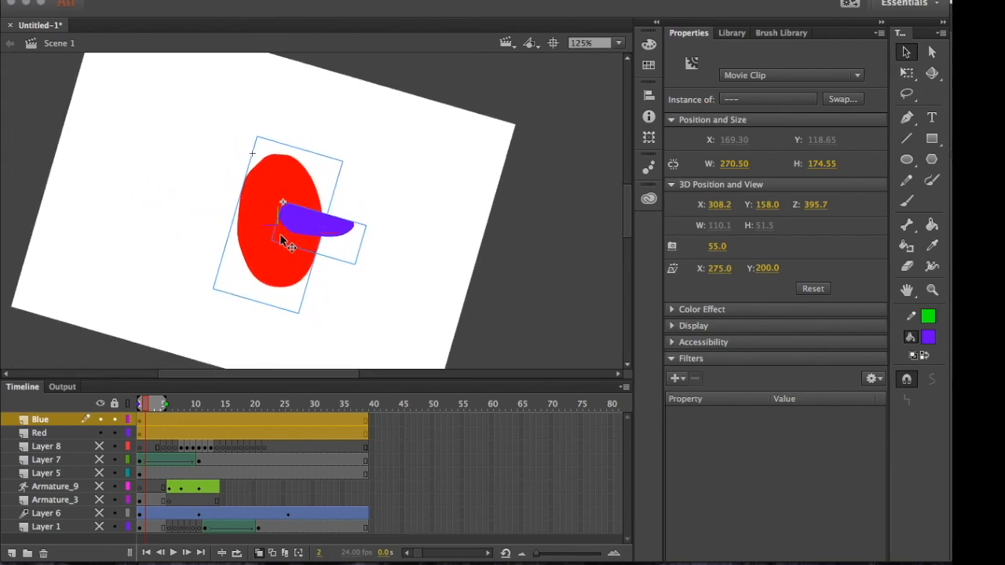
pyautogui.scroll(-3, 281, 238)
pyautogui.scroll(6, 280, 237)
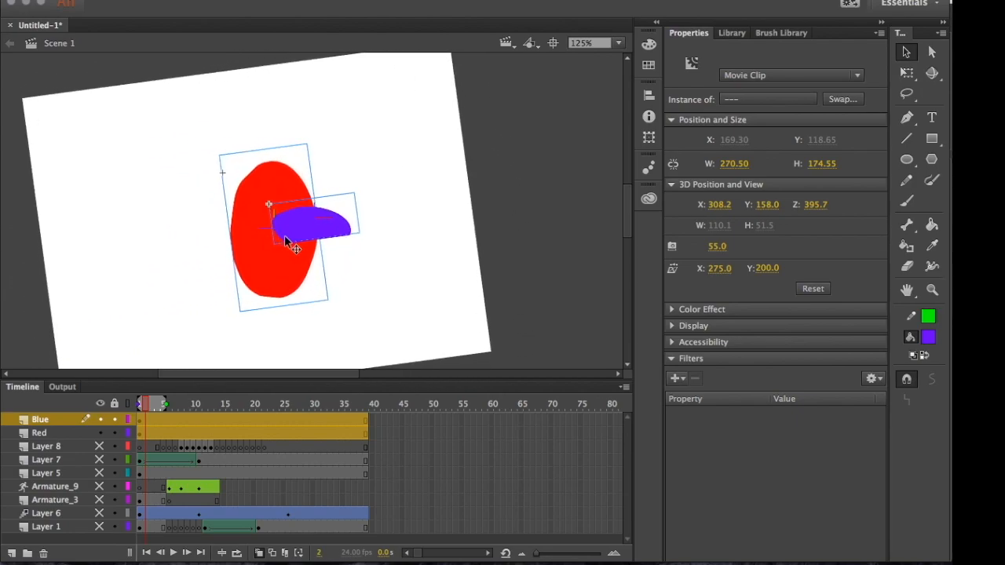
pyautogui.scroll(-3, 286, 240)
pyautogui.scroll(2, 286, 241)
pyautogui.scroll(1, 285, 236)
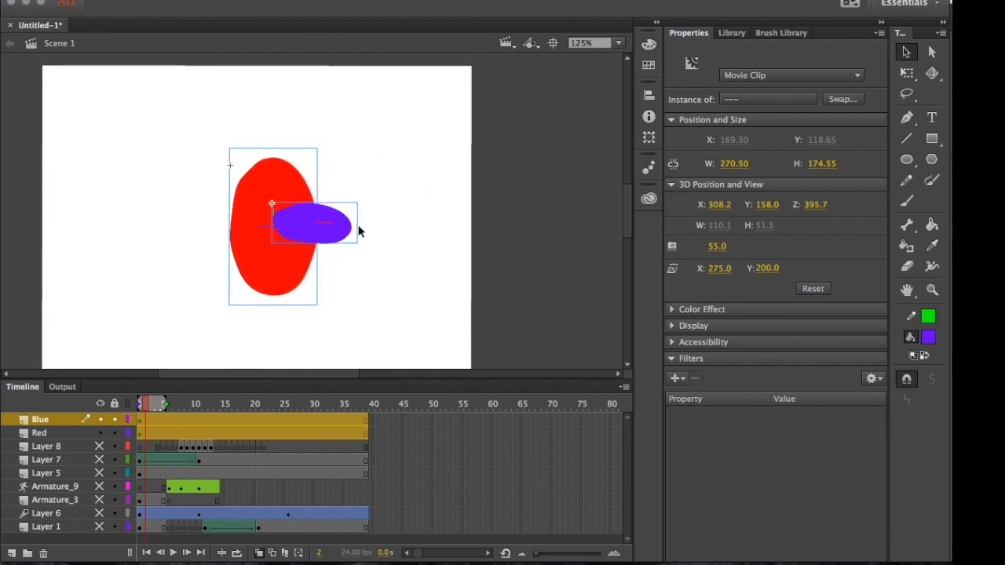
pyautogui.scroll(-3, 280, 177)
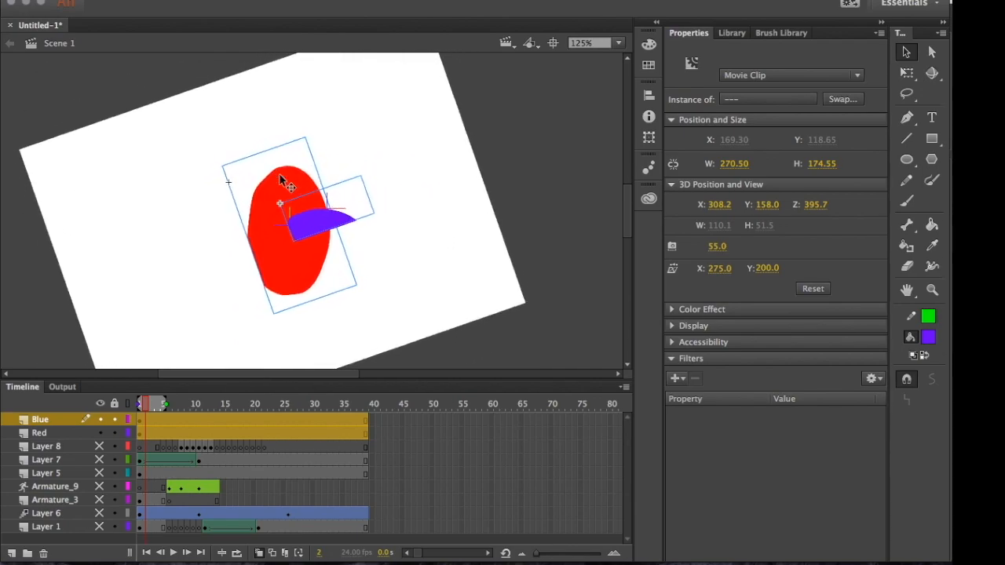
pyautogui.scroll(2, 281, 177)
pyautogui.scroll(2, 280, 174)
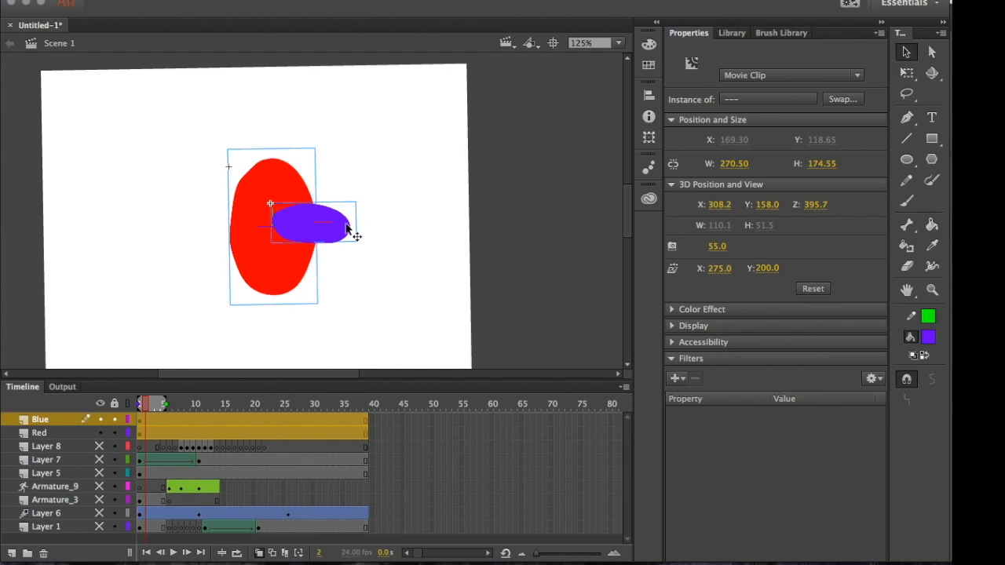
pyautogui.click(339, 298)
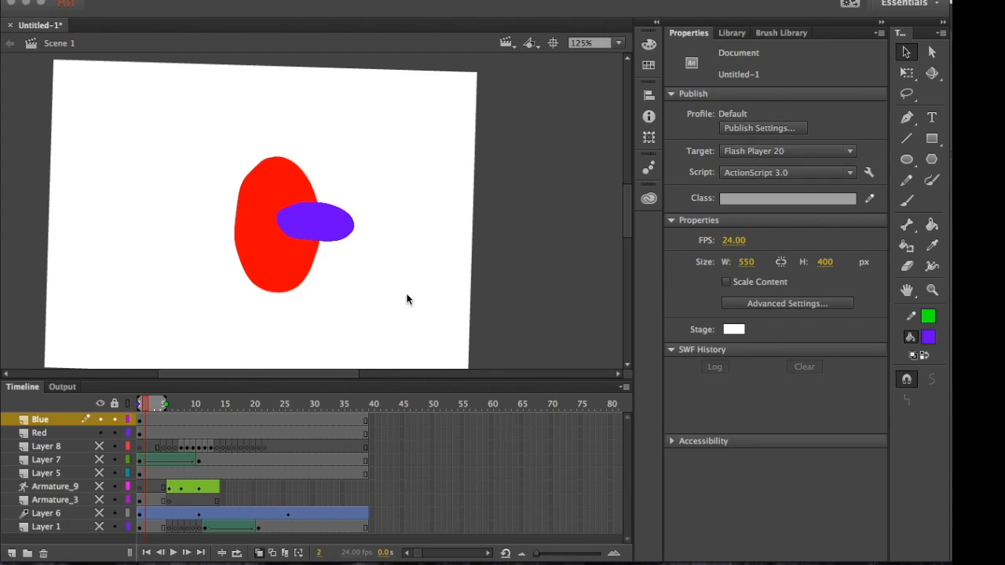
# Hide the Blue and Red layers in the Adobe Animate timeline.
pyautogui.hotkey('ctrl', 'Up')
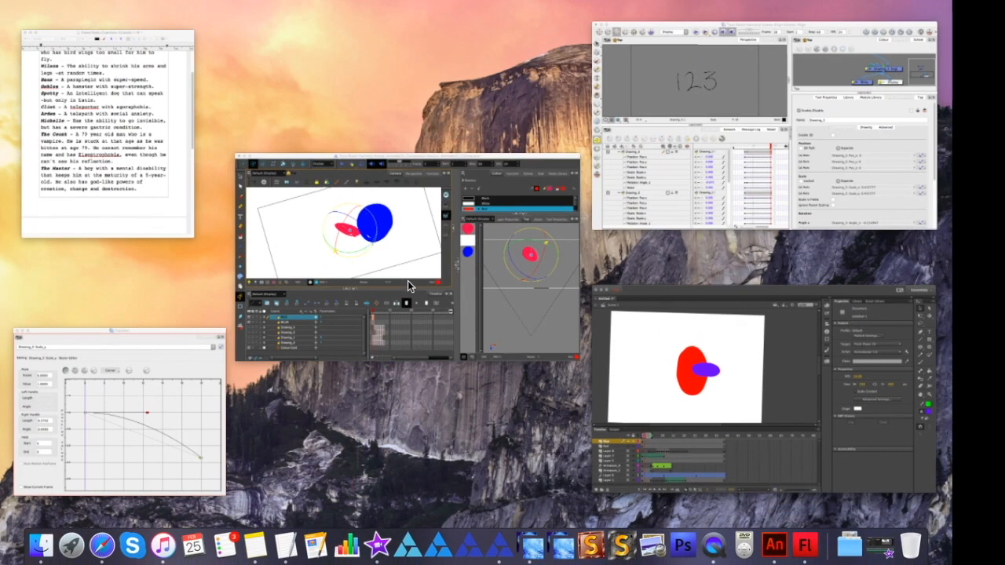
pyautogui.click(345, 304)
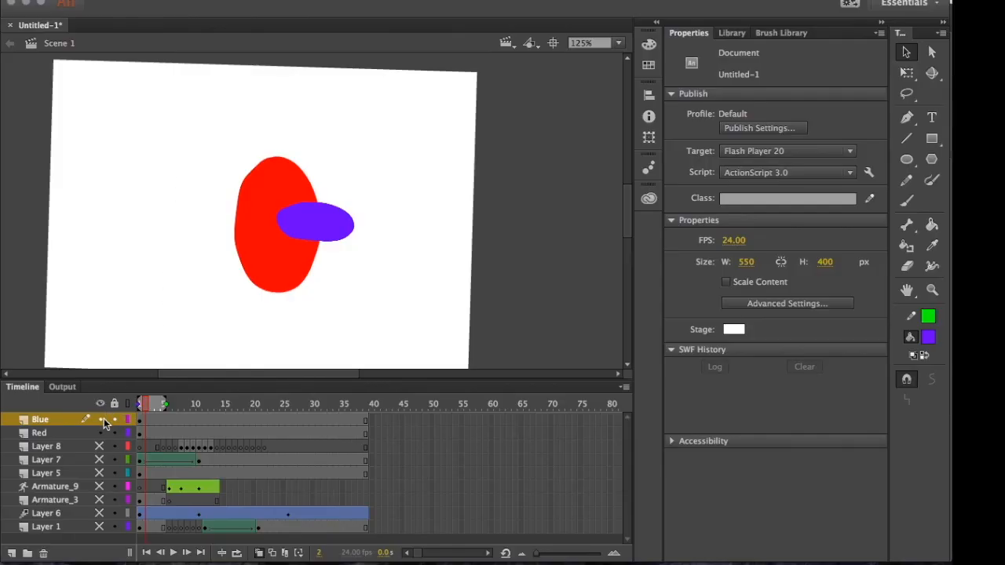
pyautogui.moveTo(100, 420); pyautogui.dragTo(99, 432)
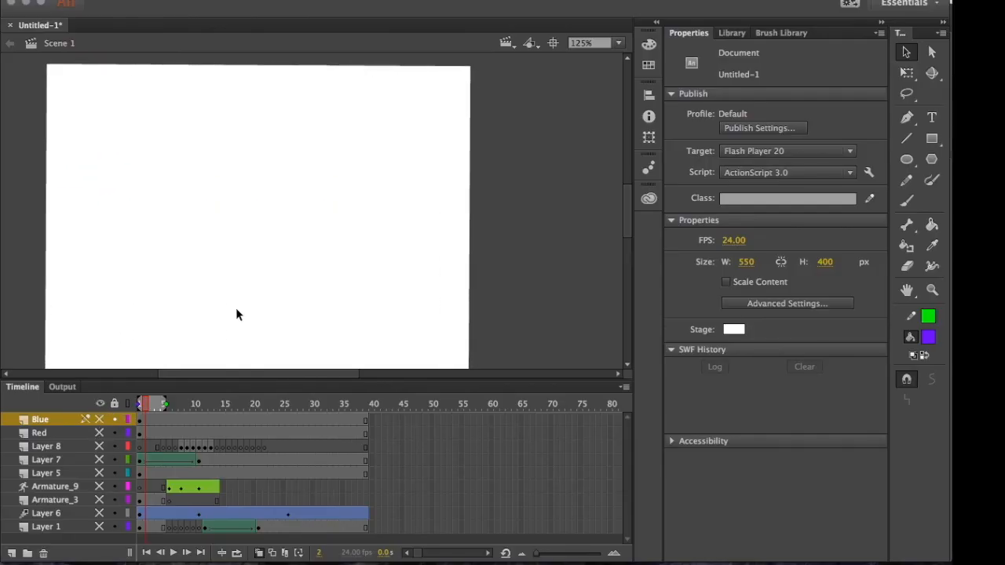
# Rotate the canvas and reset its rotation in Toon Boom Harmony, and switch to Adobe Animate to try centring the stage.
pyautogui.moveTo(117, 302); pyautogui.dragTo(146, 303)
pyautogui.moveTo(134, 256); pyautogui.dragTo(137, 295)
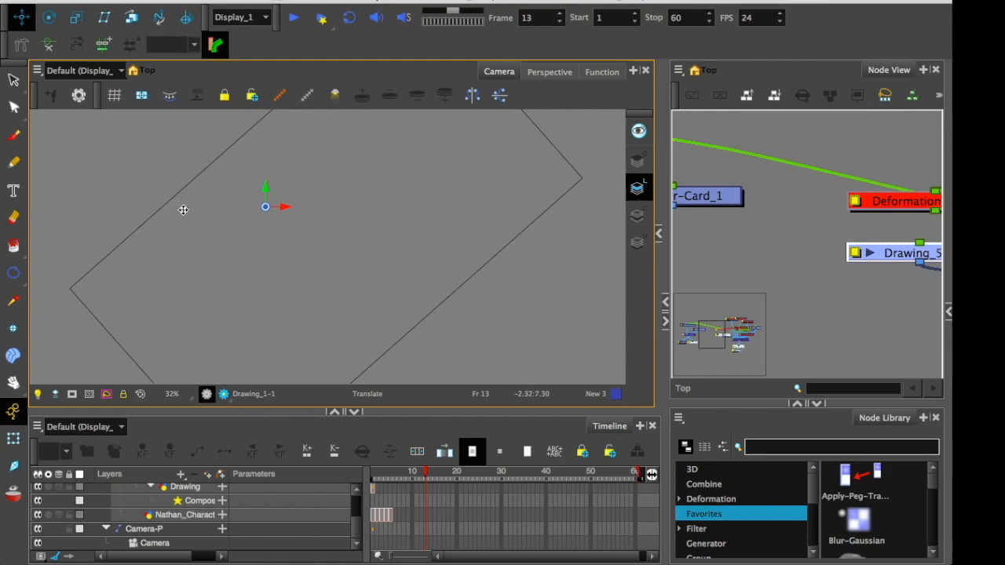
pyautogui.click(139, 397)
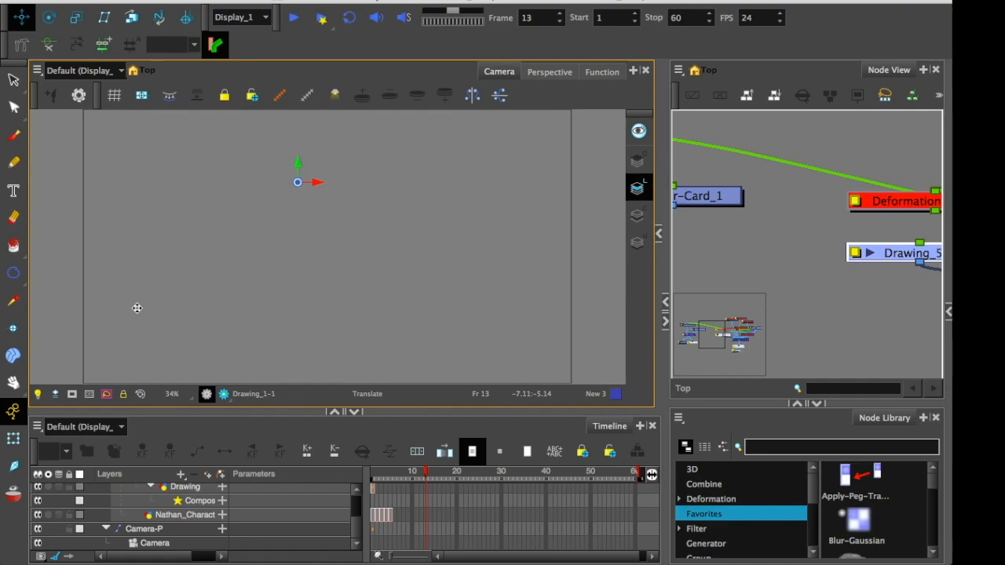
pyautogui.moveTo(155, 309); pyautogui.dragTo(179, 352)
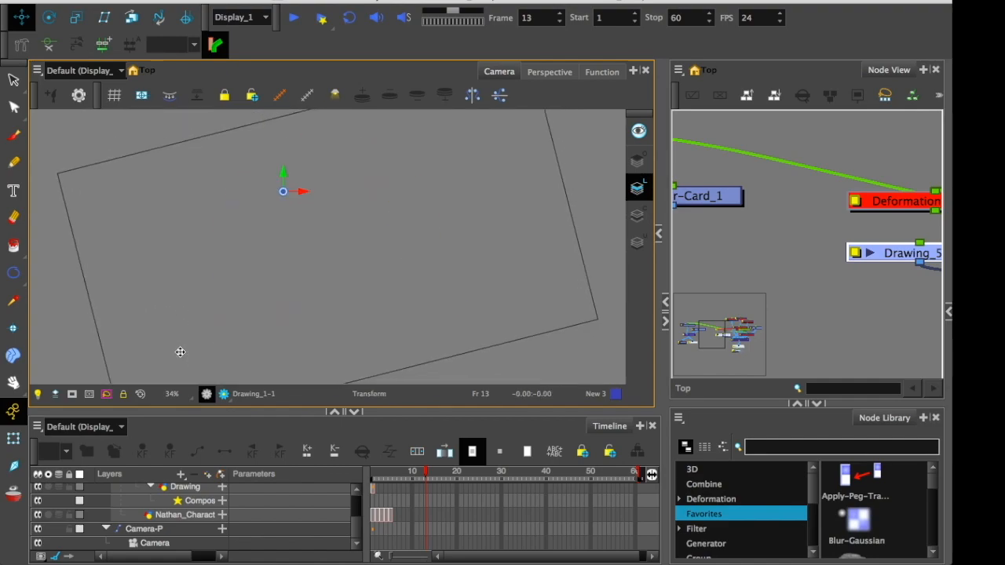
pyautogui.hotkey('shift', 'x')
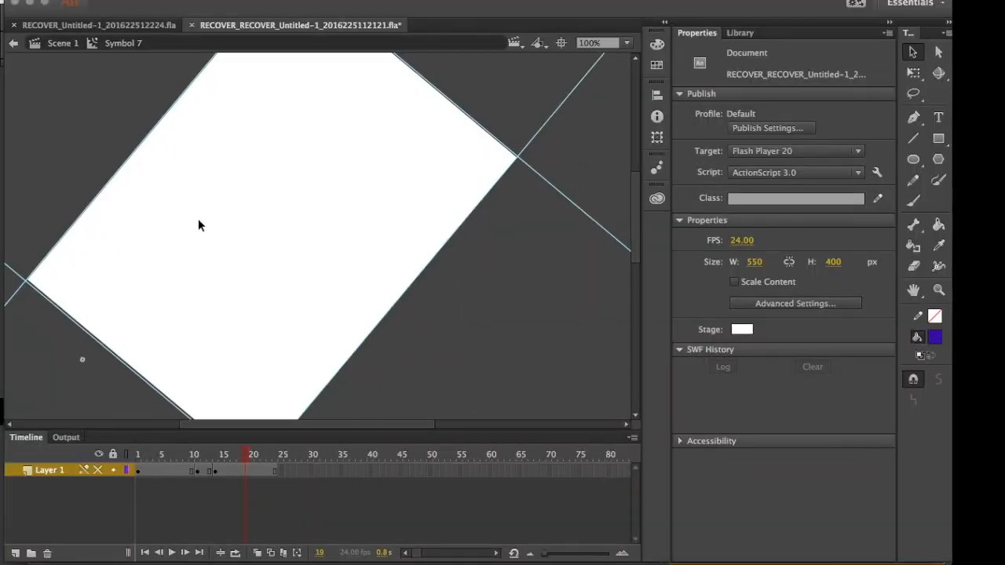
pyautogui.click(561, 45)
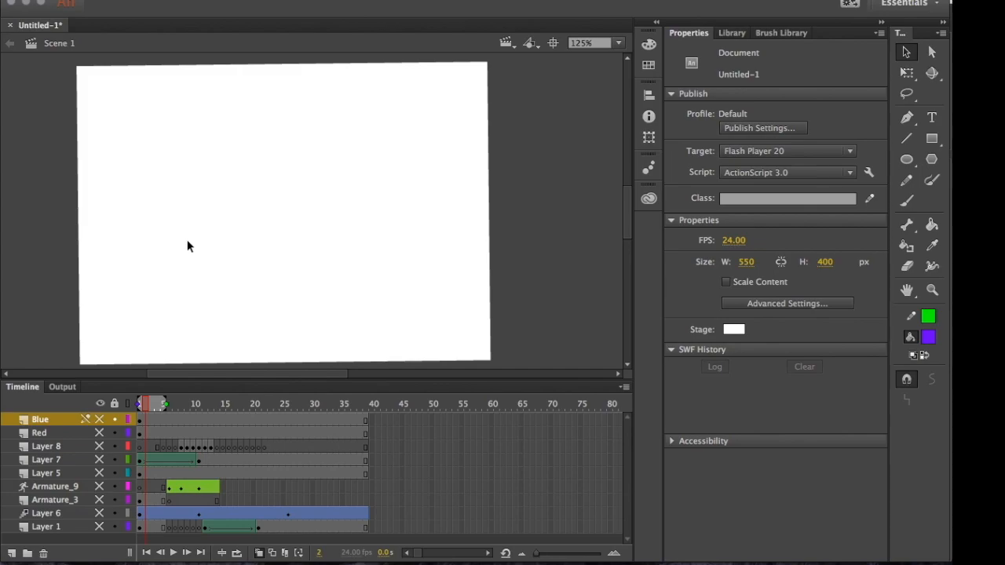
# Look through the default and tagged swatches for the fill colour and collapse the Properties and Library panel group.
pyautogui.click(929, 338)
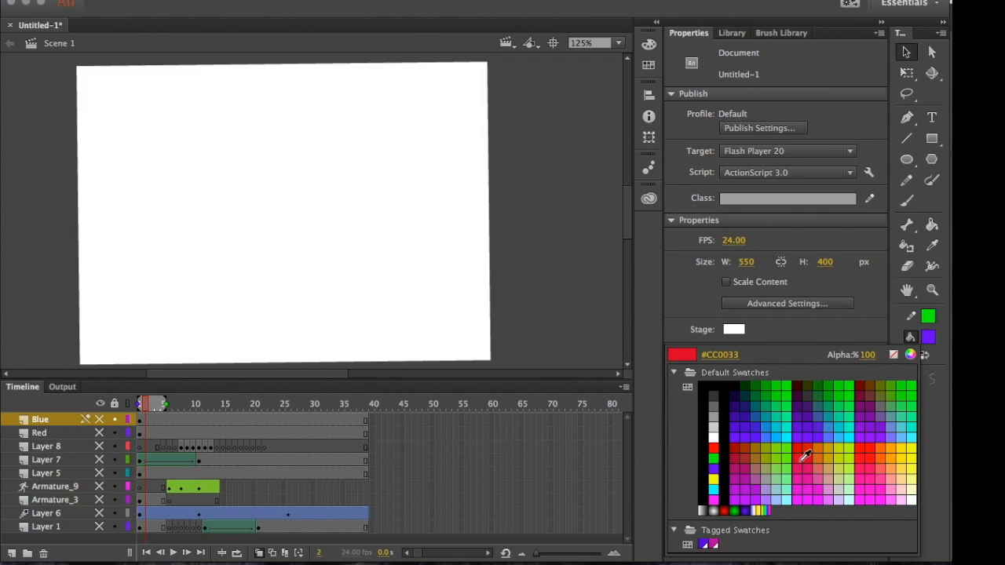
pyautogui.click(705, 539)
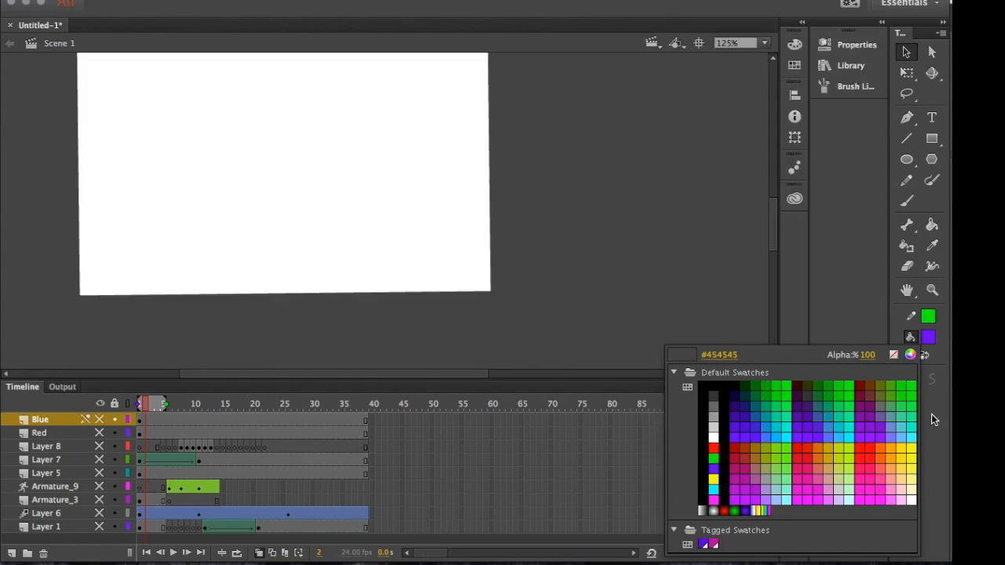
pyautogui.click(931, 420)
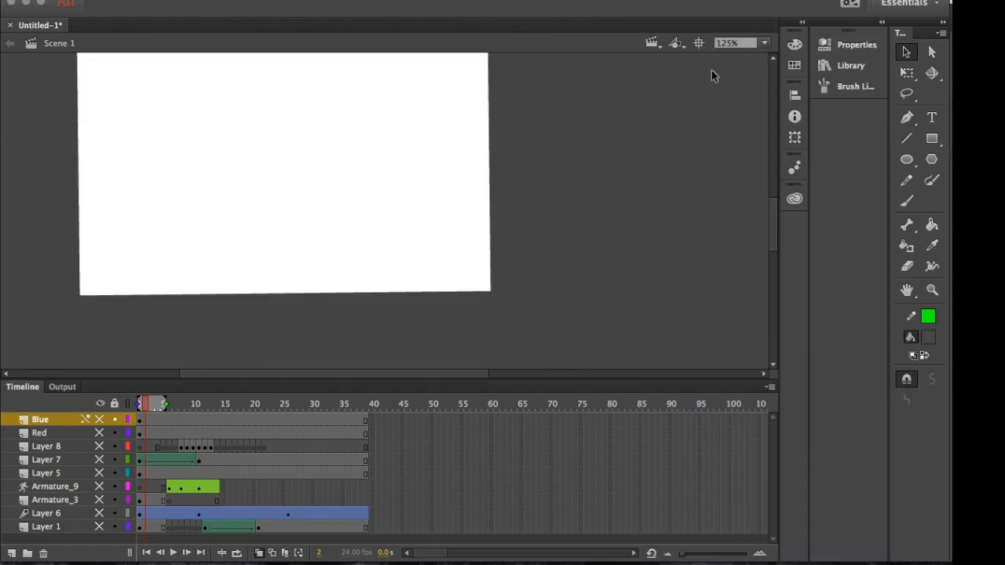
# Expand the collapsed panel group with Swatches and Transform, and enlarge the Swatches panel in height and width.
pyautogui.click(802, 22)
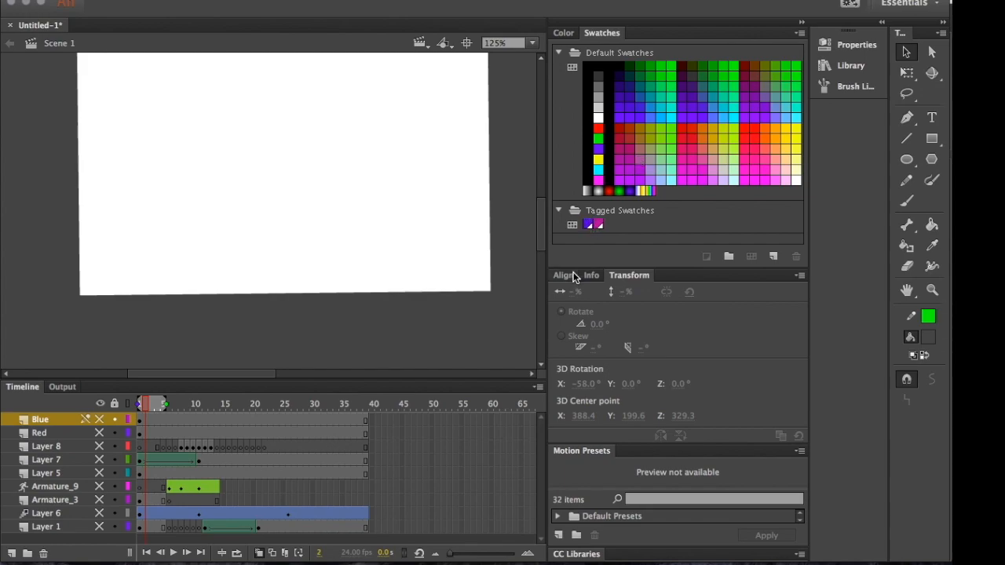
pyautogui.moveTo(675, 271); pyautogui.dragTo(674, 275)
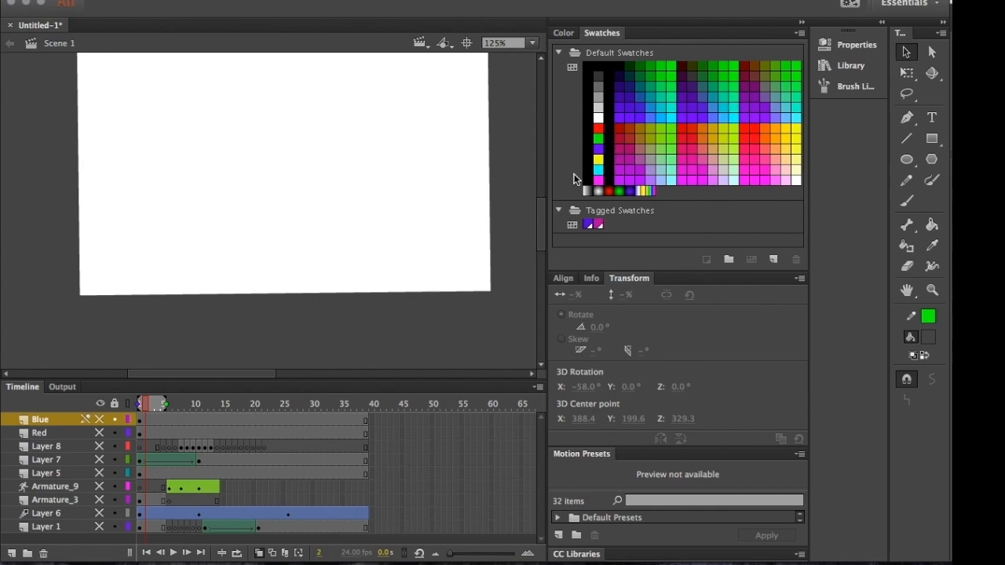
pyautogui.moveTo(546, 169); pyautogui.dragTo(286, 193)
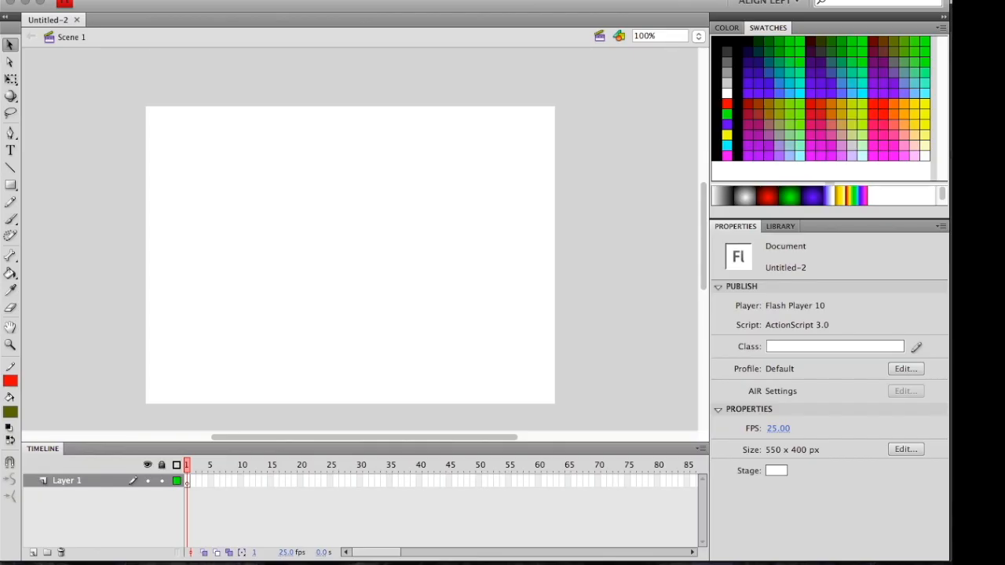
# Widen the Swatches panel in the older Adobe Flash and pick several swatches from its colour grid.
pyautogui.moveTo(709, 265); pyautogui.dragTo(679, 267)
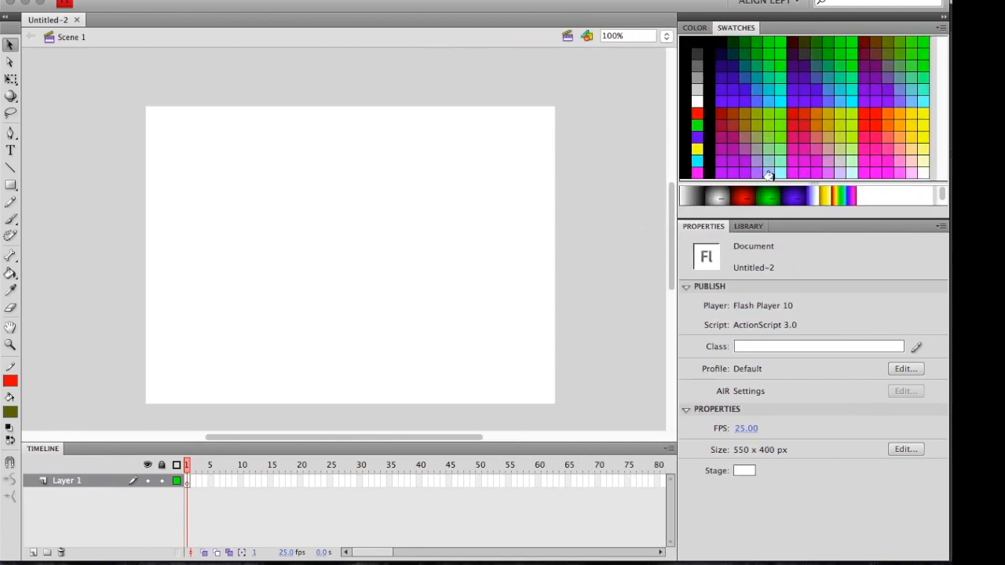
pyautogui.click(711, 64)
pyautogui.click(721, 149)
pyautogui.click(710, 118)
# Switch to Adobe Animate, pick several colours in the widened Swatches panel, and narrow the panel to its compact colour grid.
pyautogui.hotkey('ctrl', 'Up')
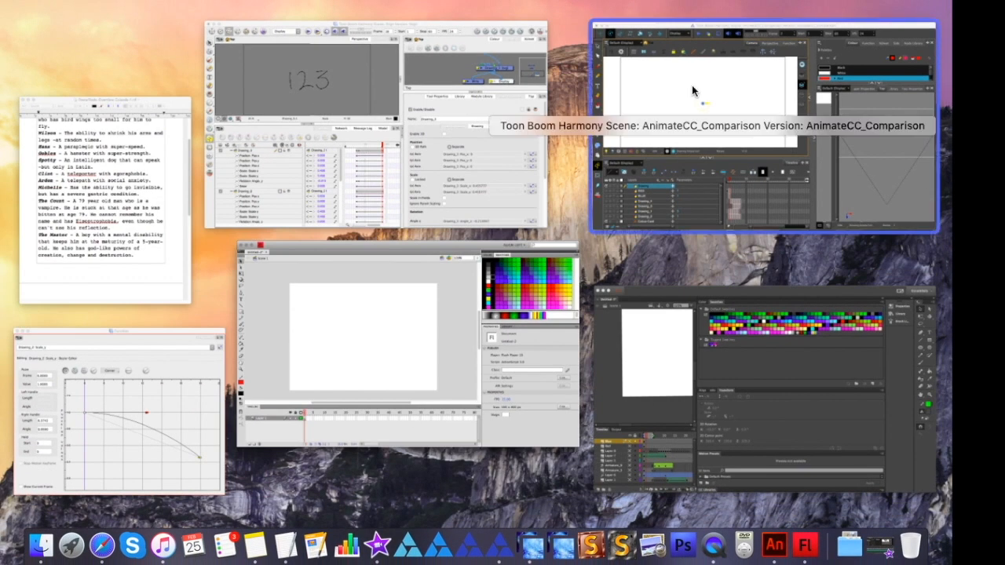
pyautogui.click(642, 315)
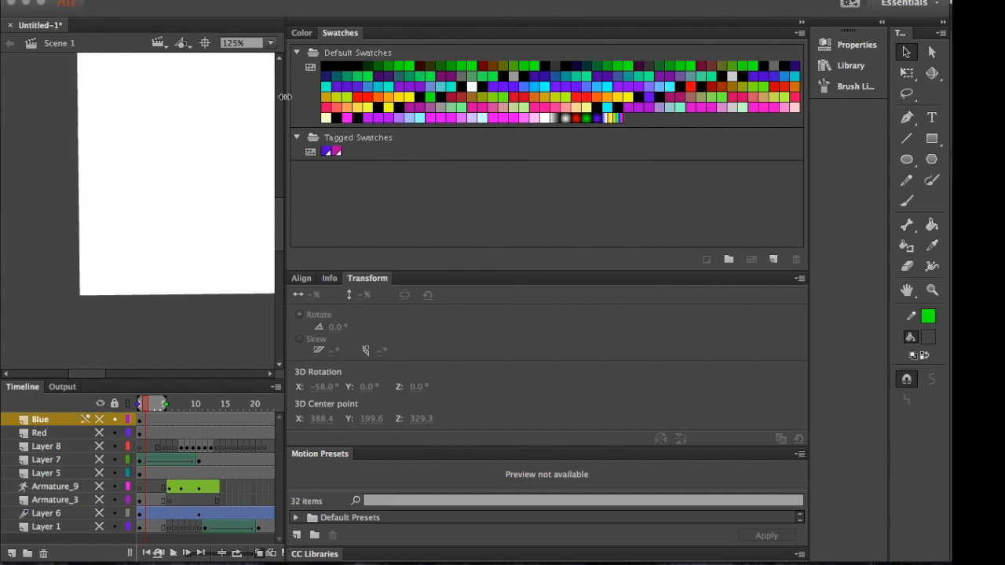
pyautogui.click(358, 118)
pyautogui.click(379, 97)
pyautogui.click(399, 107)
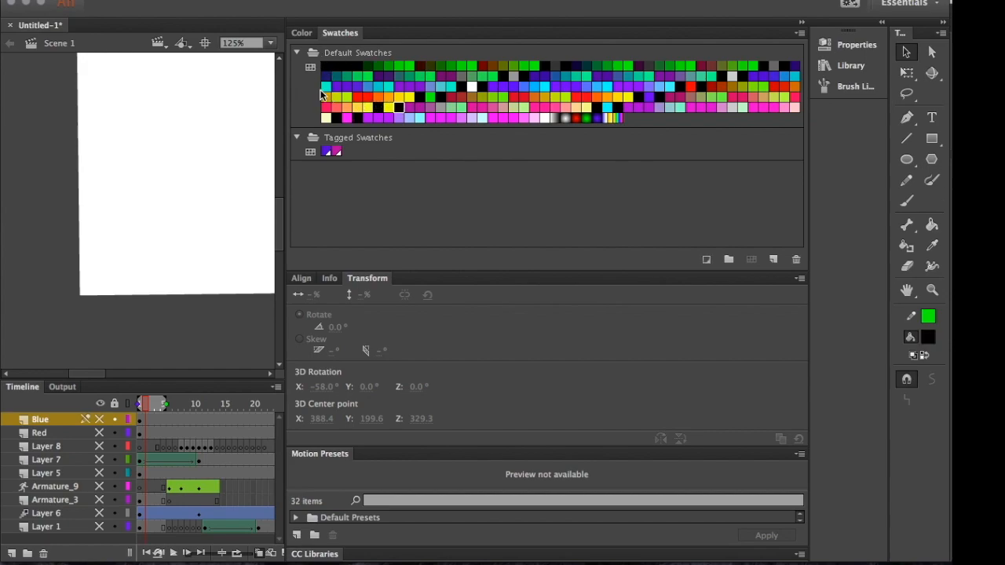
pyautogui.moveTo(284, 95); pyautogui.dragTo(549, 143)
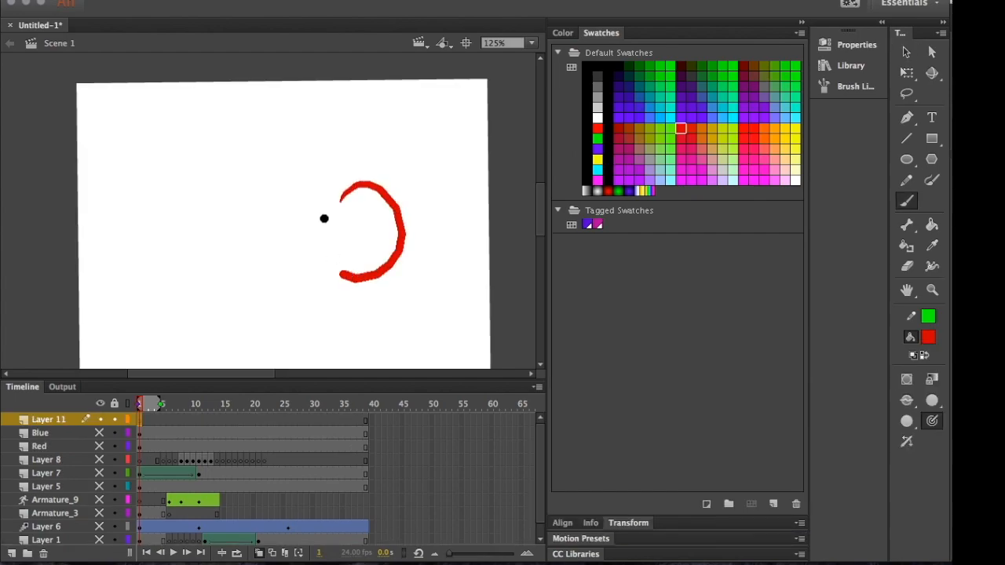
# Paint a filled red circle in Layer 11 with the Brush tool and check the context commands for the shape.
pyautogui.moveTo(326, 218)
pyautogui.mouseDown()
pyautogui.moveTo(384, 196)
pyautogui.moveTo(388, 234)
pyautogui.moveTo(348, 186)
pyautogui.moveTo(380, 262)
pyautogui.moveTo(333, 204)
pyautogui.moveTo(357, 268)
pyautogui.moveTo(332, 244)
pyautogui.moveTo(381, 256)
pyautogui.moveTo(378, 263)
pyautogui.moveTo(359, 265)
pyautogui.moveTo(383, 235)
pyautogui.mouseUp()
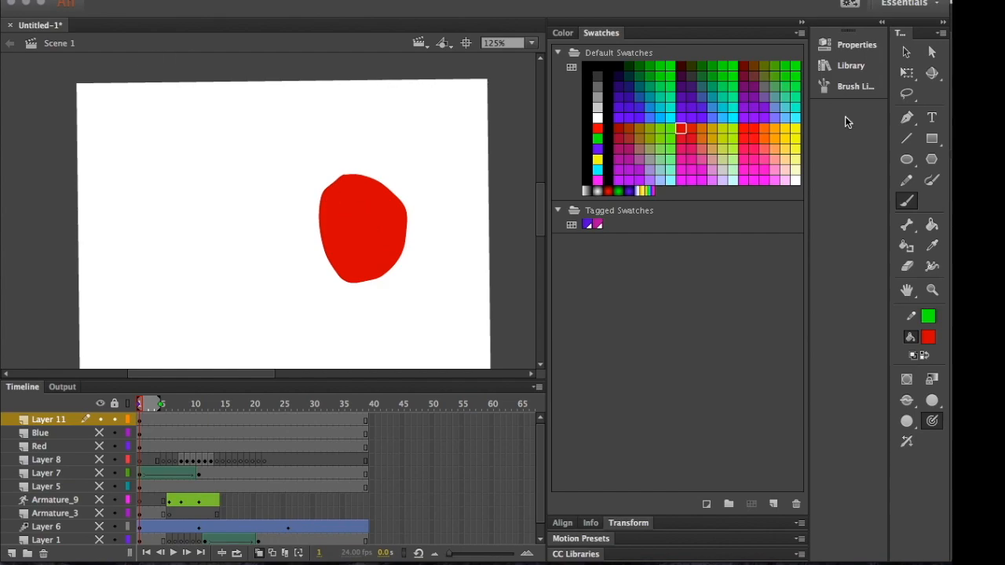
pyautogui.click(907, 52)
pyautogui.click(352, 230)
pyautogui.rightClick(352, 208)
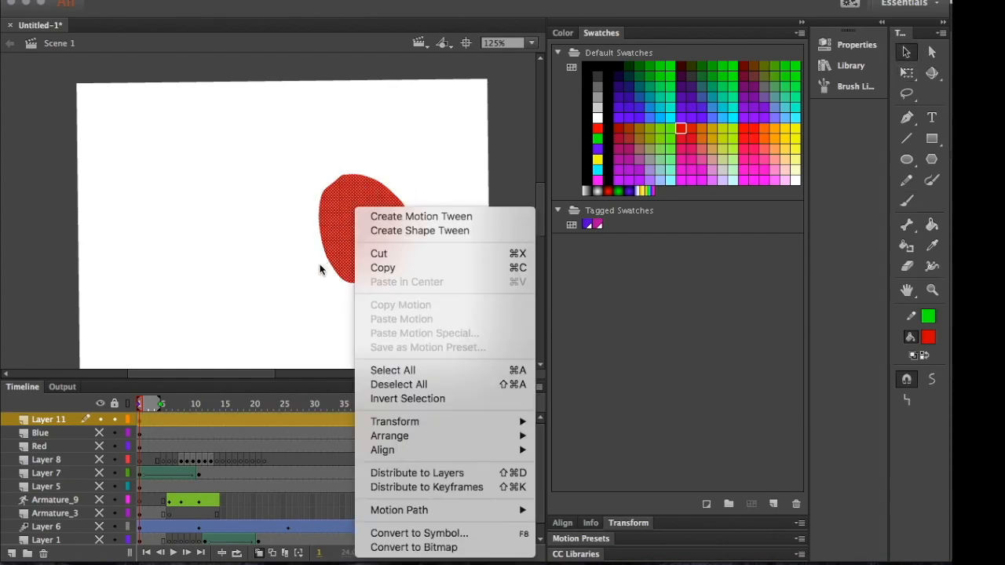
pyautogui.click(322, 256)
# Select the whole red shape and convert its CC0000 fill colour into a tagged swatch, keeping the suggested name.
pyautogui.moveTo(289, 155); pyautogui.dragTo(427, 288)
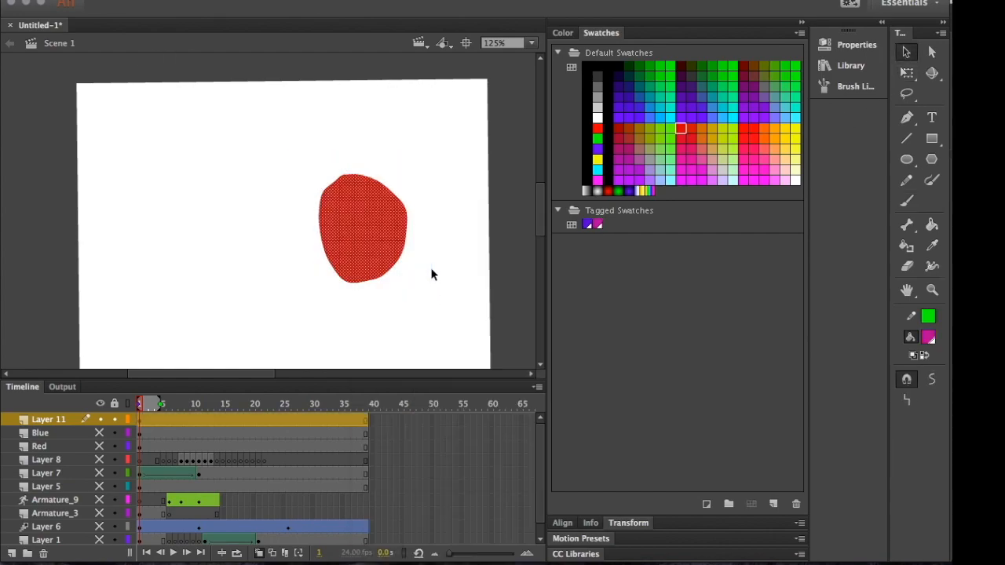
pyautogui.click(706, 506)
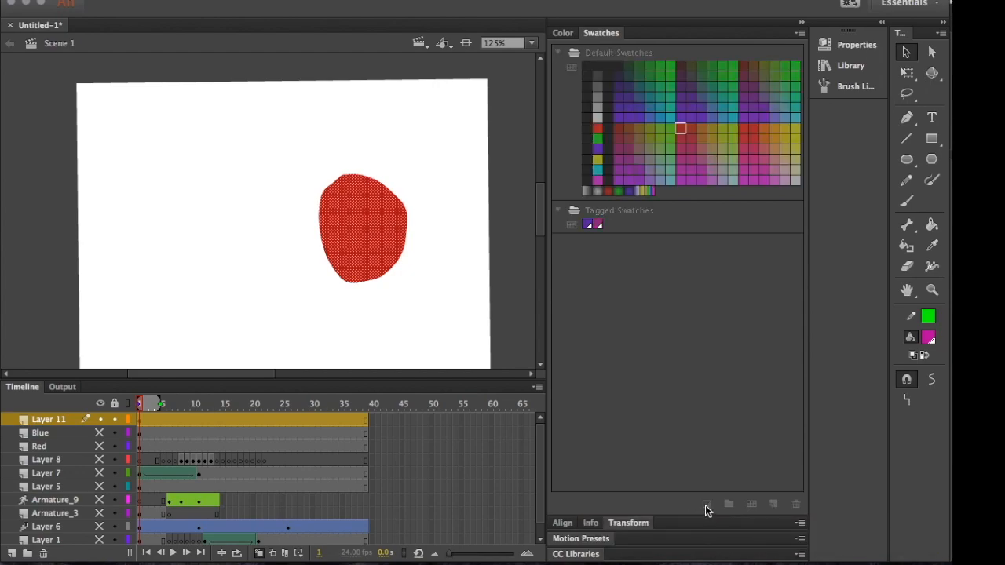
pyautogui.moveTo(566, 151); pyautogui.dragTo(552, 155)
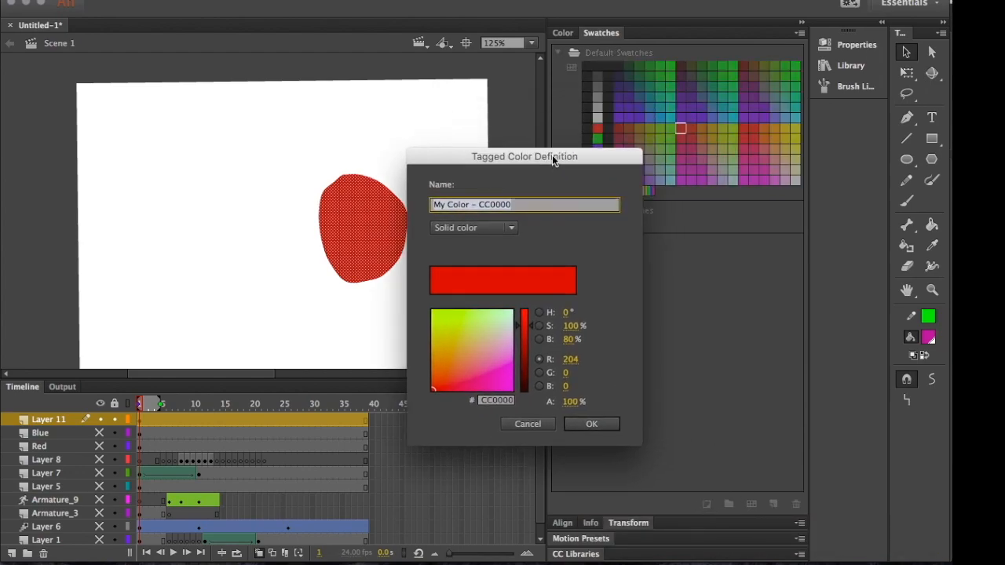
pyautogui.moveTo(473, 160); pyautogui.dragTo(458, 174)
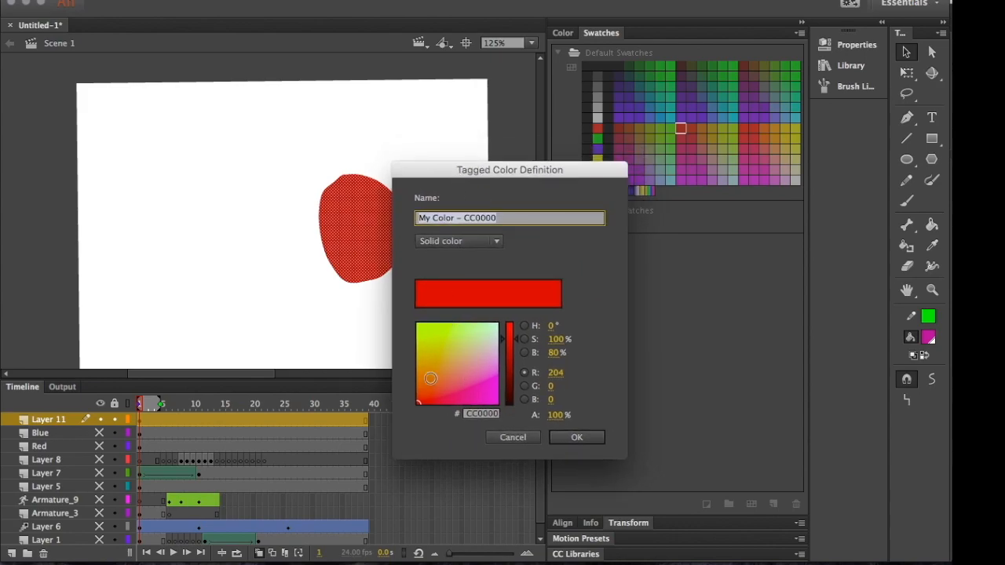
pyautogui.click(559, 438)
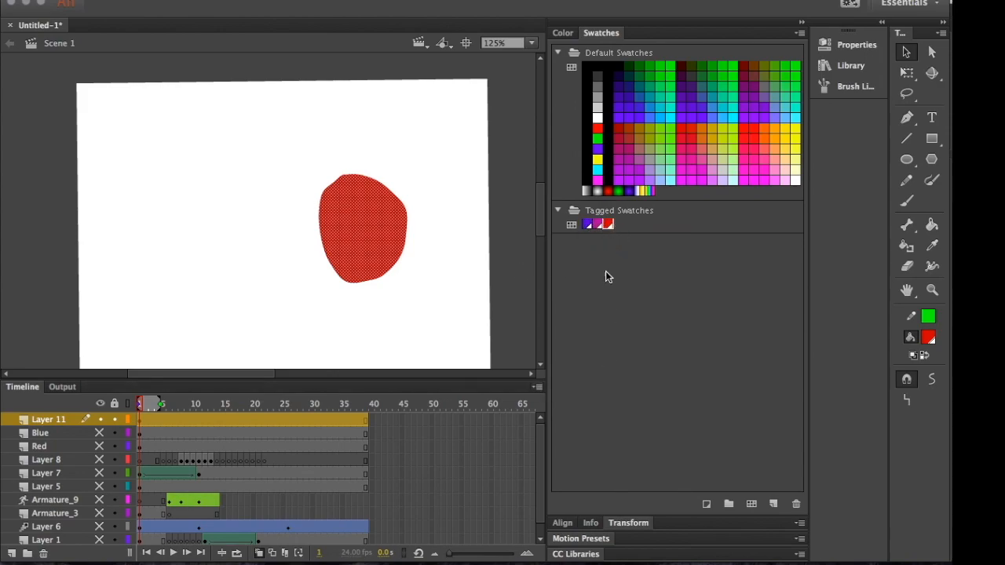
pyautogui.click(261, 266)
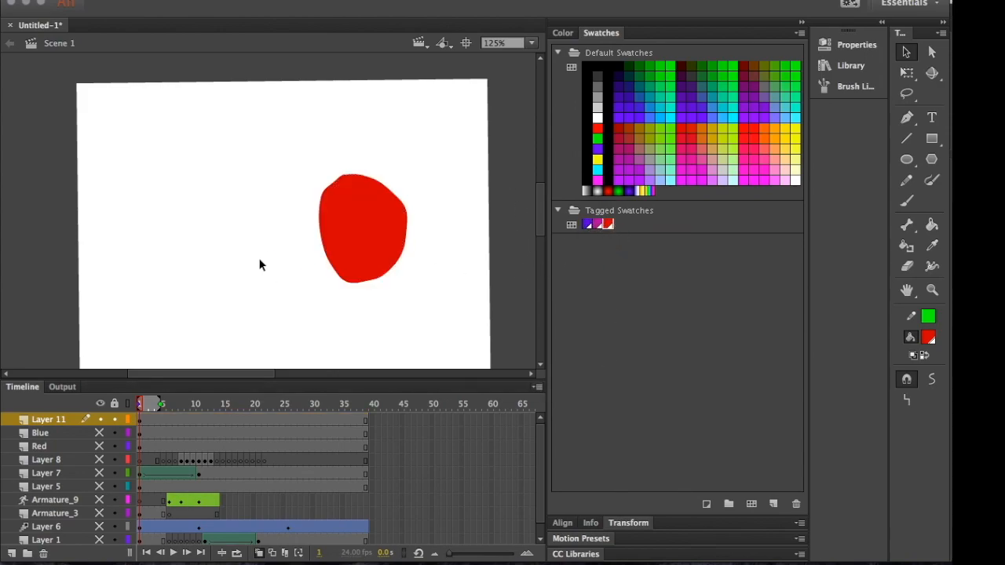
# Edit the red tagged swatch's colour to blue 0005E9 and select the linked shape on the canvas.
pyautogui.doubleClick(605, 224)
pyautogui.moveTo(531, 178); pyautogui.dragTo(645, 224)
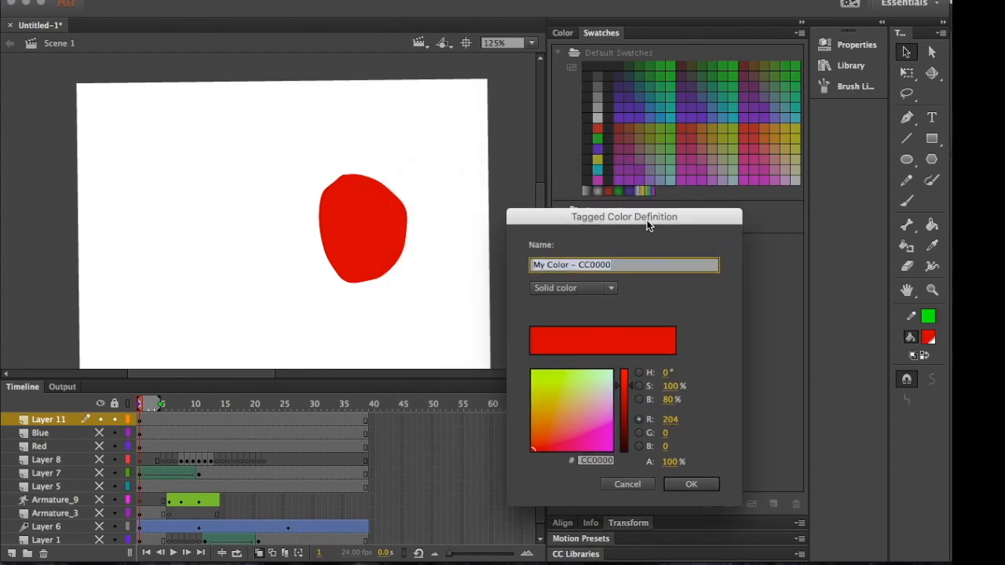
pyautogui.moveTo(559, 433); pyautogui.dragTo(605, 450)
pyautogui.moveTo(624, 386); pyautogui.dragTo(626, 452)
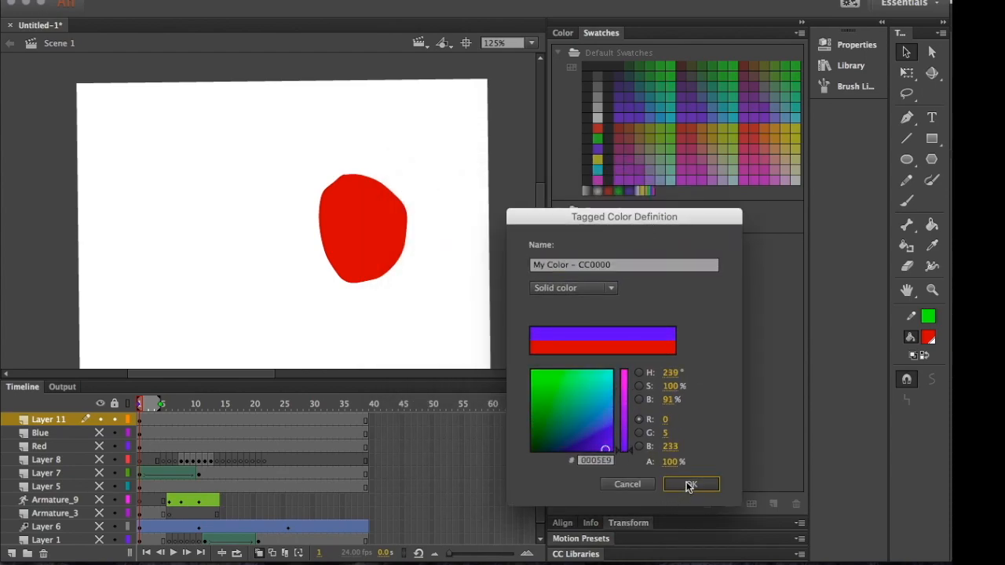
pyautogui.click(688, 486)
pyautogui.moveTo(275, 150); pyautogui.dragTo(452, 300)
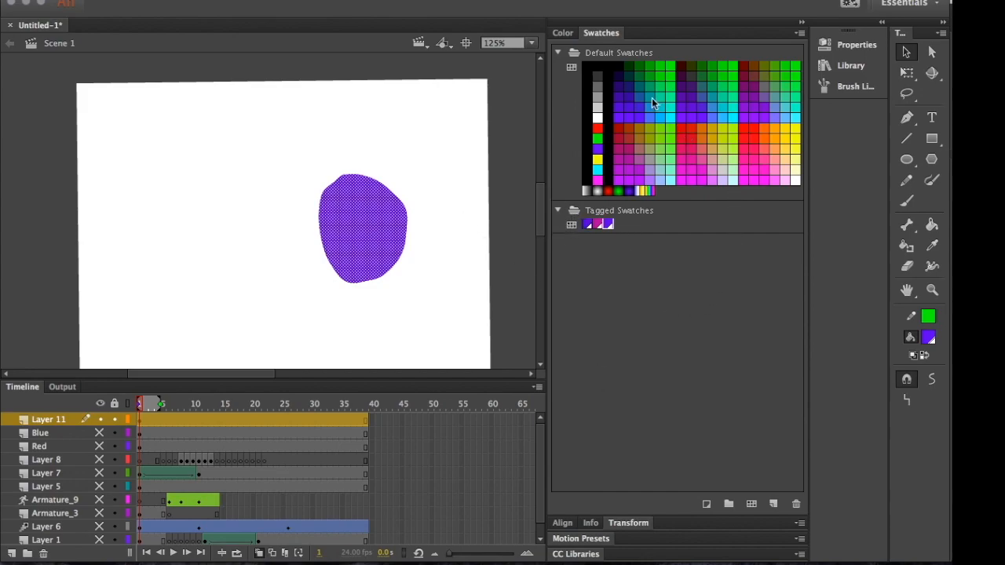
# Switch to Toon Boom Harmony, widen the Camera view, and paint a filled red circle on the Drawing layer with the Brush tool.
pyautogui.hotkey('ctrl', 'Up')
pyautogui.click(751, 128)
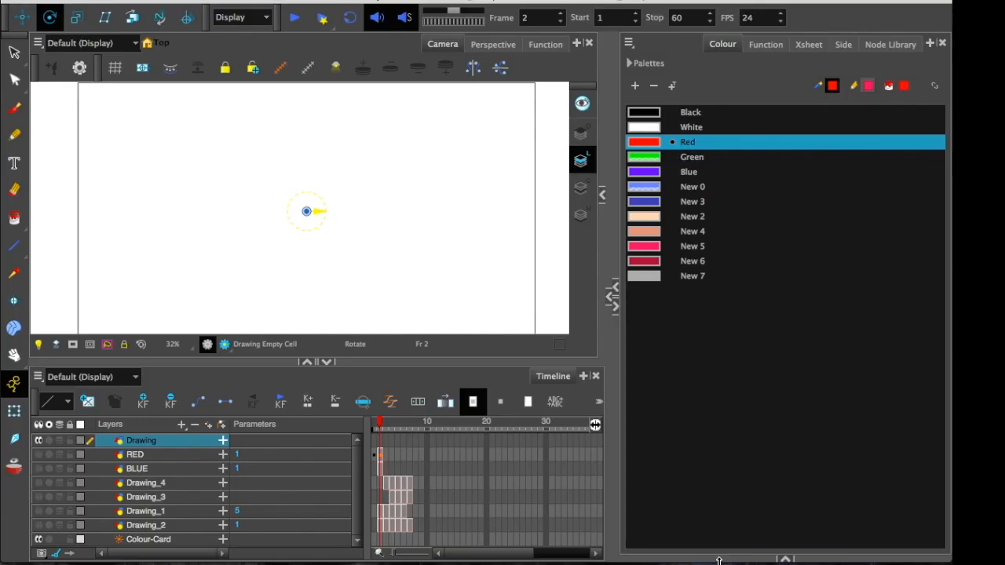
pyautogui.moveTo(617, 234); pyautogui.dragTo(639, 232)
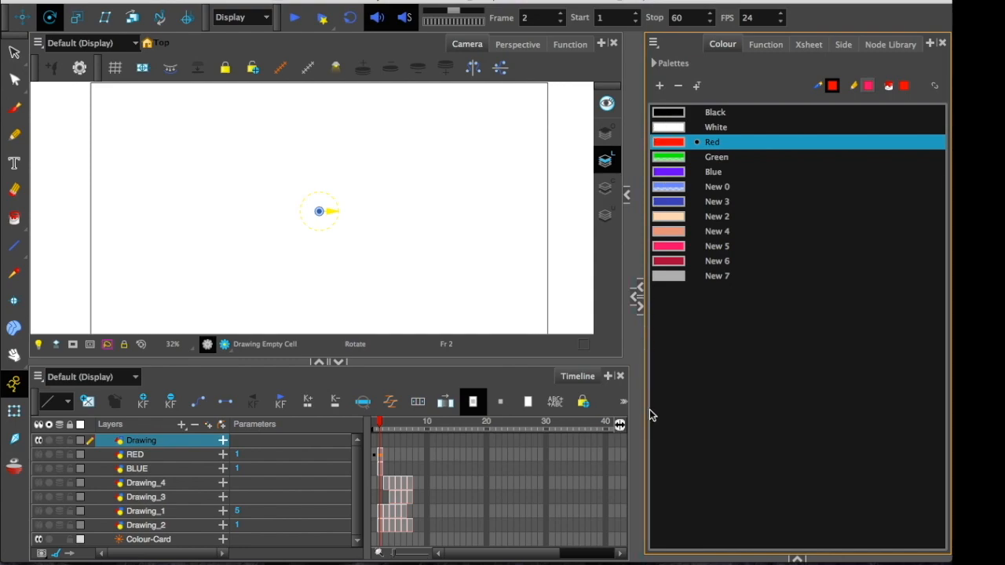
pyautogui.click(14, 107)
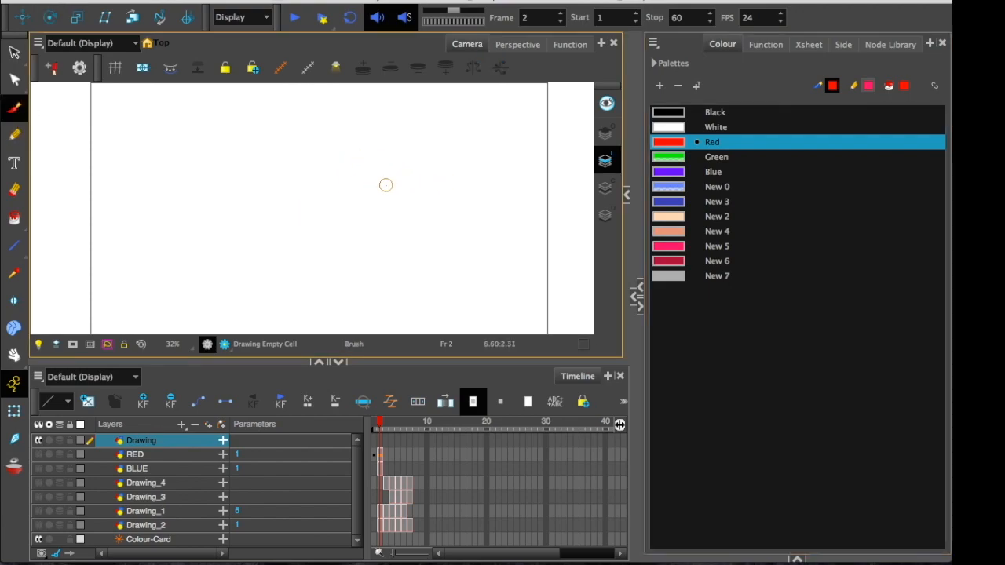
pyautogui.moveTo(337, 184)
pyautogui.mouseDown()
pyautogui.moveTo(316, 201)
pyautogui.moveTo(359, 186)
pyautogui.moveTo(396, 210)
pyautogui.moveTo(364, 186)
pyautogui.moveTo(384, 229)
pyautogui.moveTo(333, 181)
pyautogui.moveTo(365, 236)
pyautogui.moveTo(327, 212)
pyautogui.moveTo(377, 238)
pyautogui.mouseUp()
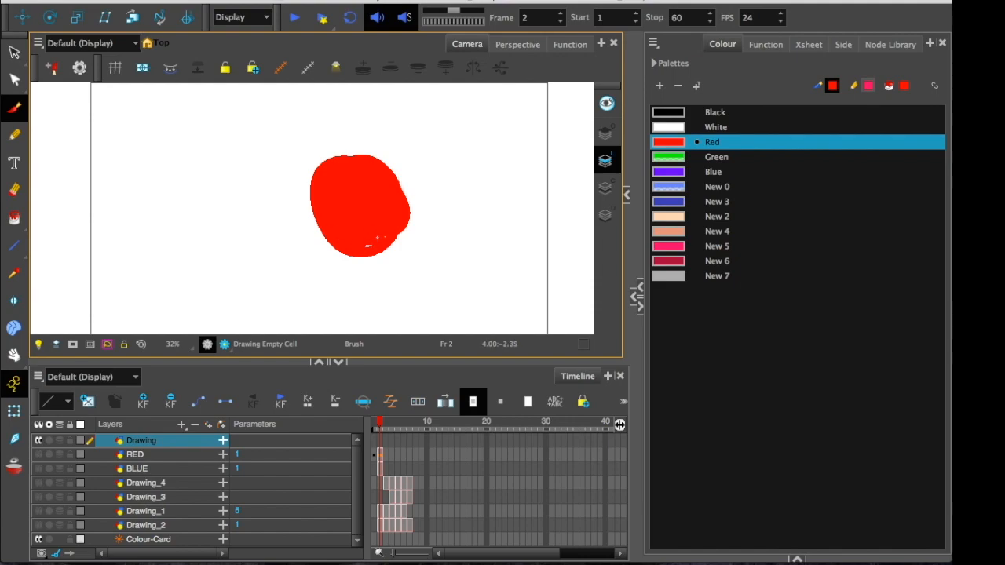
# Save the scene and change the Red palette colour to blue in the Colour Picker.
pyautogui.doubleClick(674, 143)
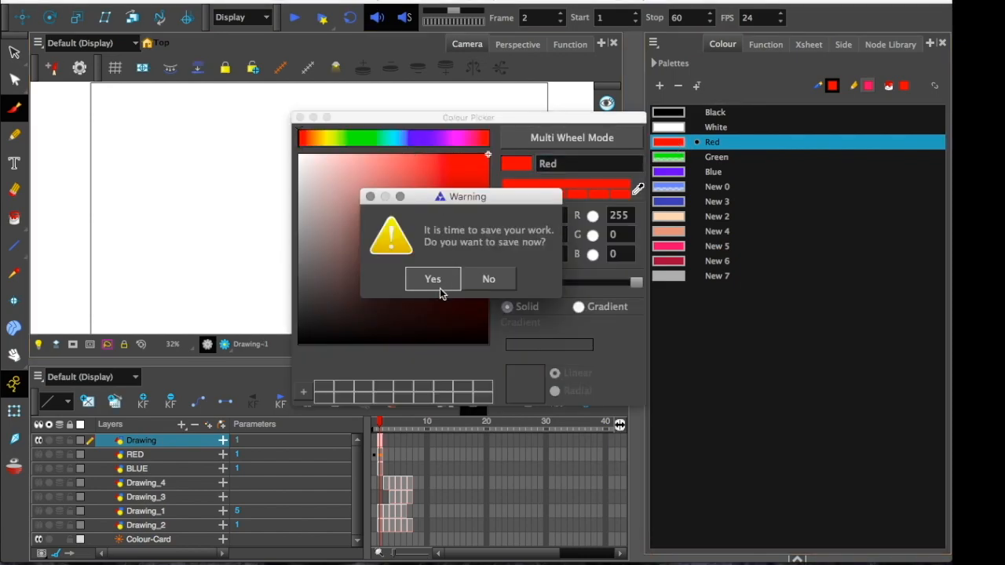
pyautogui.click(440, 290)
pyautogui.moveTo(431, 119); pyautogui.dragTo(562, 244)
pyautogui.click(481, 264)
pyautogui.moveTo(481, 264)
pyautogui.mouseDown()
pyautogui.moveTo(545, 271)
pyautogui.moveTo(447, 278)
pyautogui.moveTo(544, 272)
pyautogui.mouseUp()
pyautogui.click(478, 330)
pyautogui.moveTo(477, 330)
pyautogui.mouseDown()
pyautogui.moveTo(584, 341)
pyautogui.moveTo(606, 301)
pyautogui.mouseUp()
pyautogui.click(430, 241)
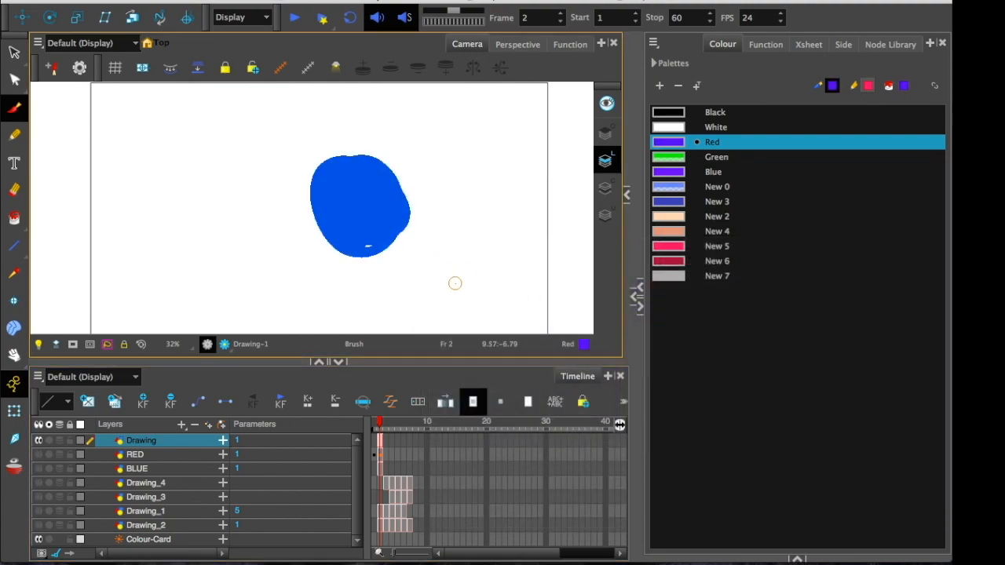
# Rename the Red palette colour as SHIRT.
pyautogui.doubleClick(701, 144)
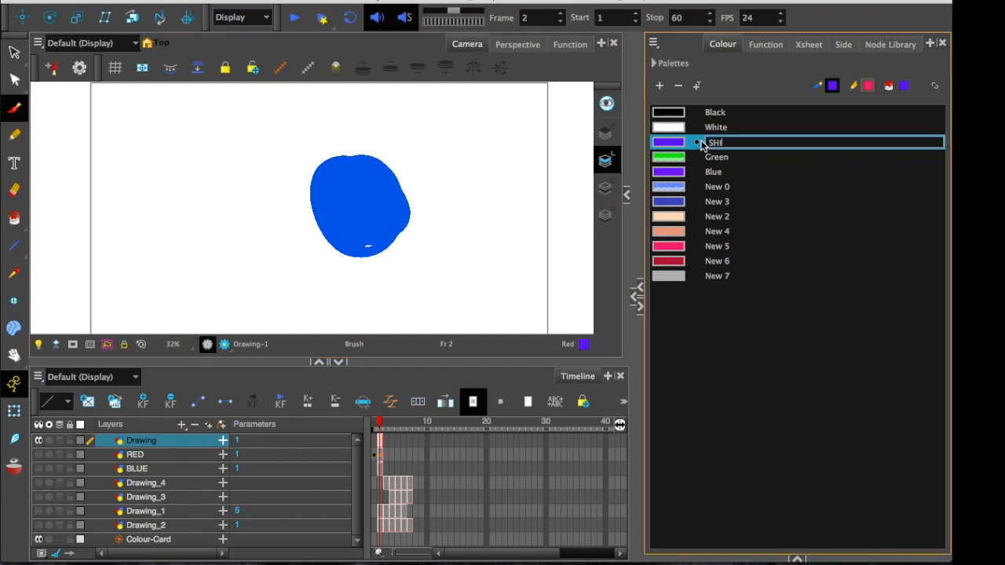
pyautogui.press('Return')
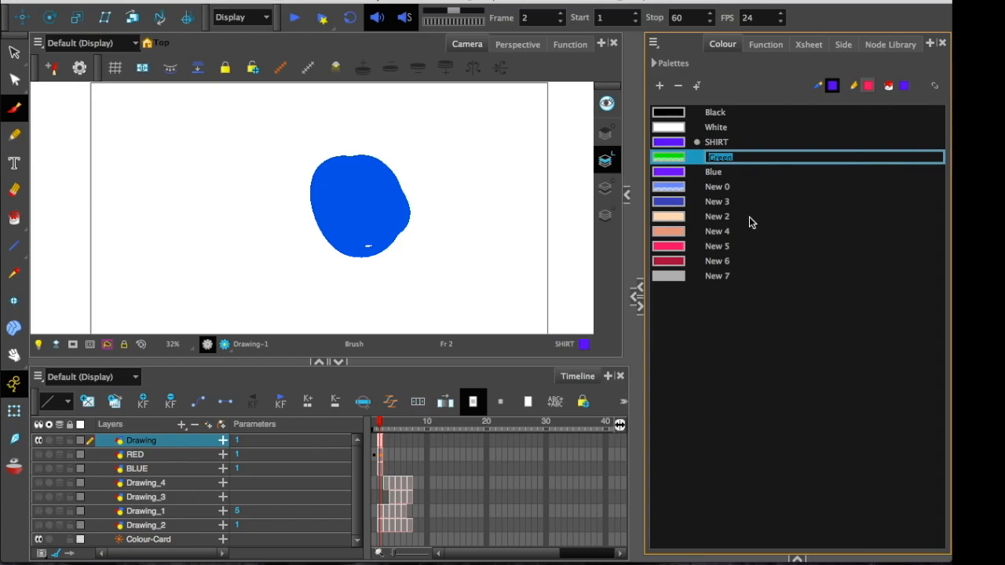
pyautogui.click(761, 307)
# Switch to Adobe Animate and rename the blue tagged swatch My Color - CC0000 as SHIRT.
pyautogui.hotkey('ctrl', 'Up')
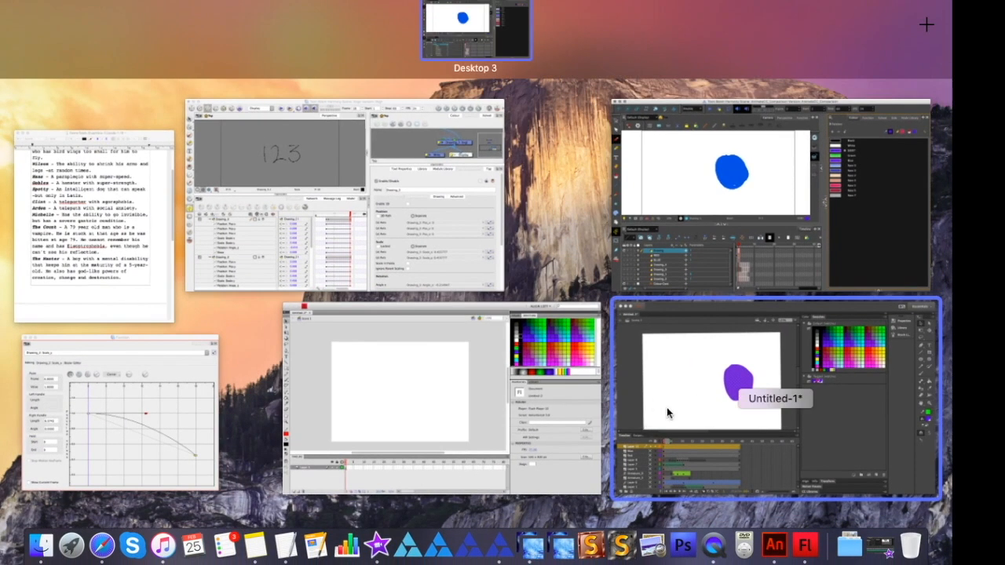
pyautogui.click(667, 410)
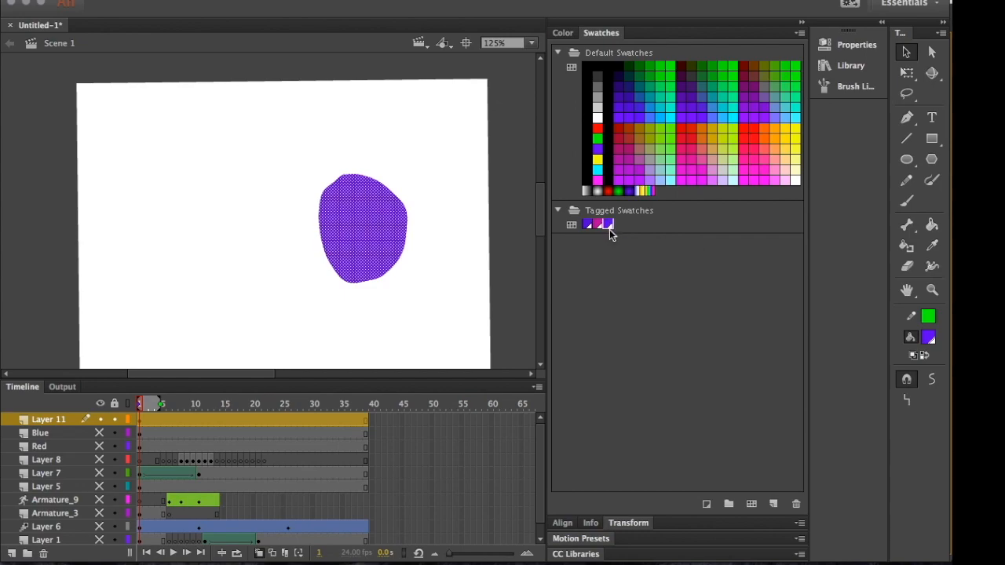
pyautogui.doubleClick(611, 225)
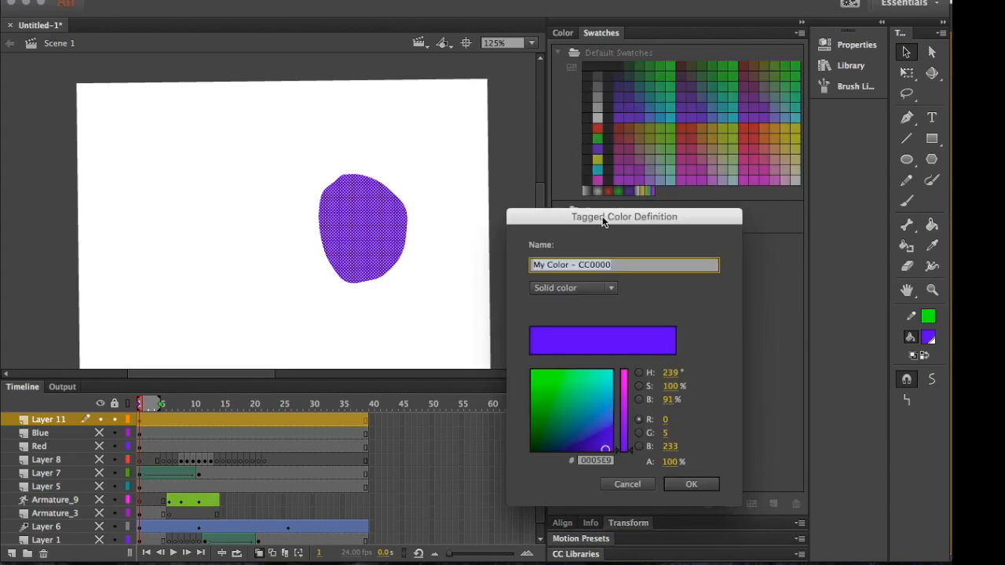
pyautogui.write('SHIRT')
pyautogui.click(691, 484)
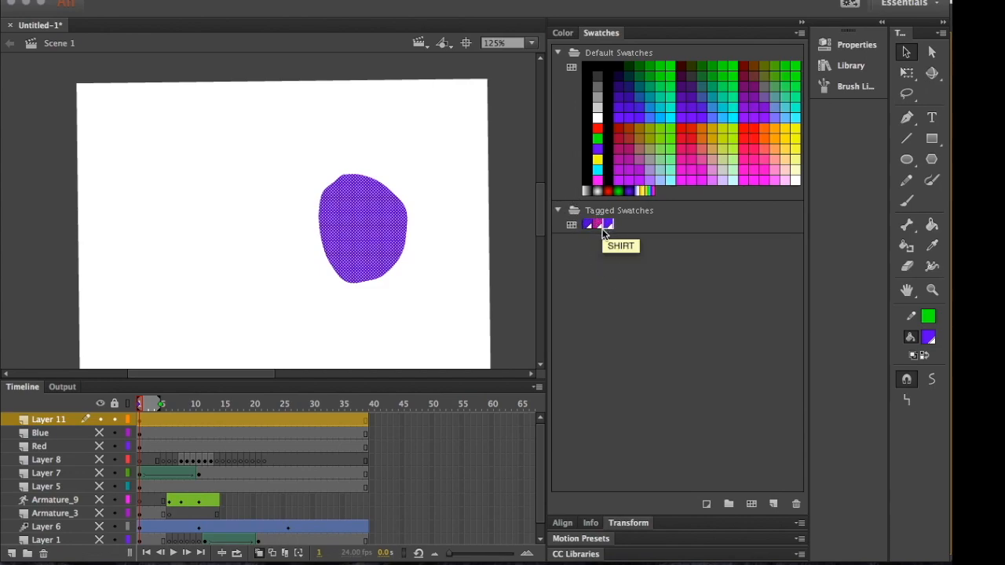
pyautogui.click(609, 287)
pyautogui.click(609, 224)
# Switch to Toon Boom Harmony, display the palette colours in Swatch Mode, and reduce the Colour view's height.
pyautogui.hotkey('ctrl', 'Up')
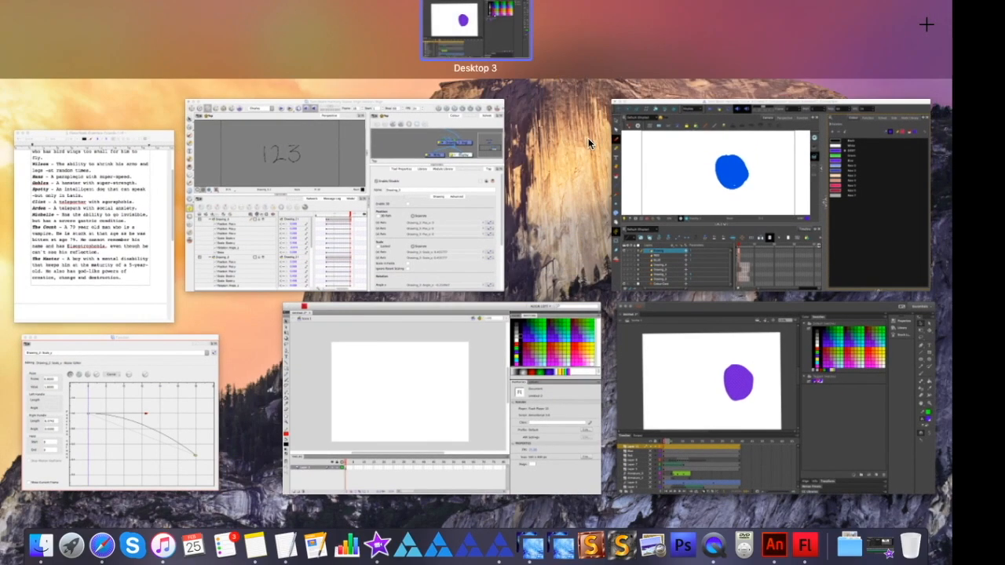
pyautogui.click(638, 218)
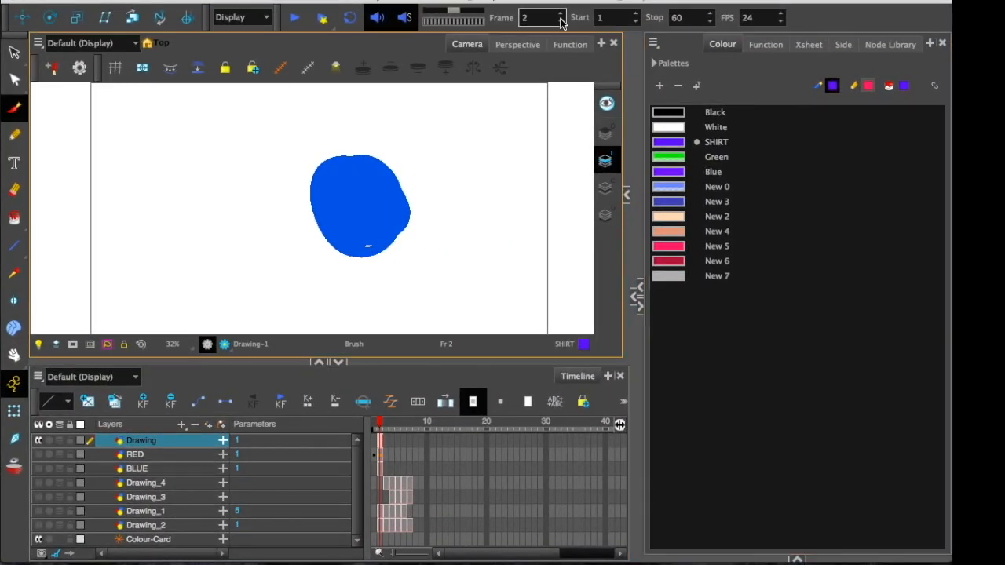
pyautogui.click(653, 43)
pyautogui.moveTo(668, 72)
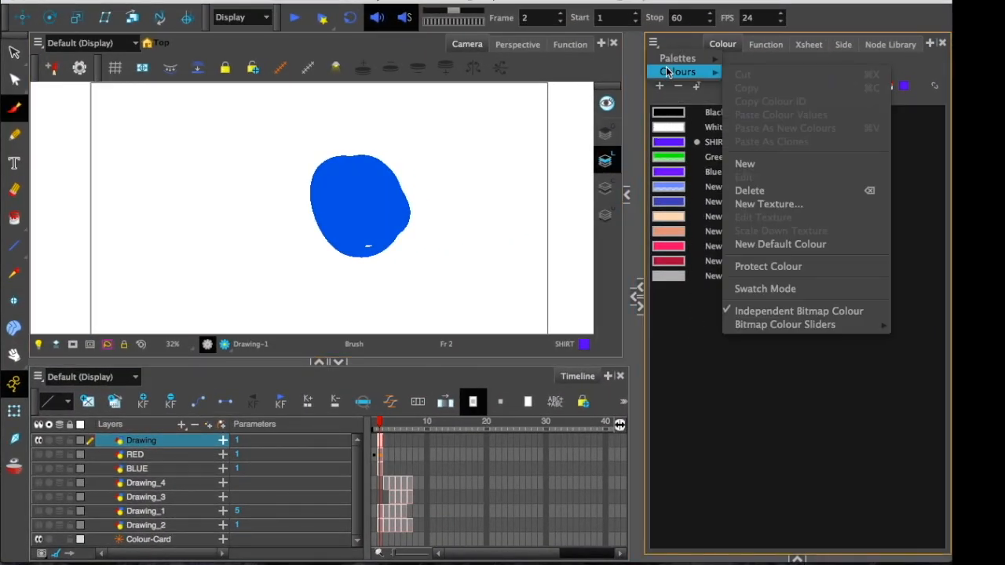
pyautogui.click(776, 289)
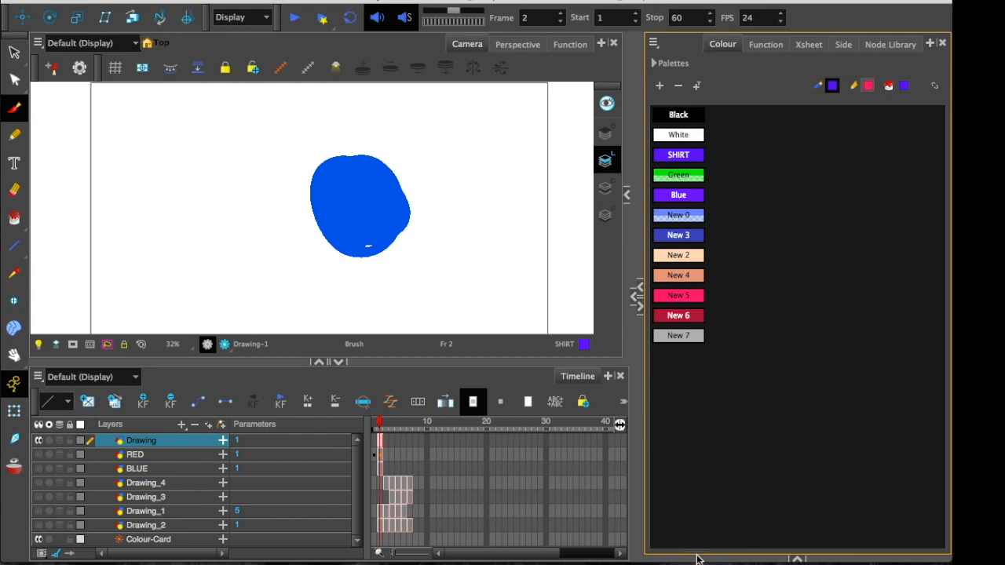
pyautogui.moveTo(698, 558); pyautogui.dragTo(724, 392)
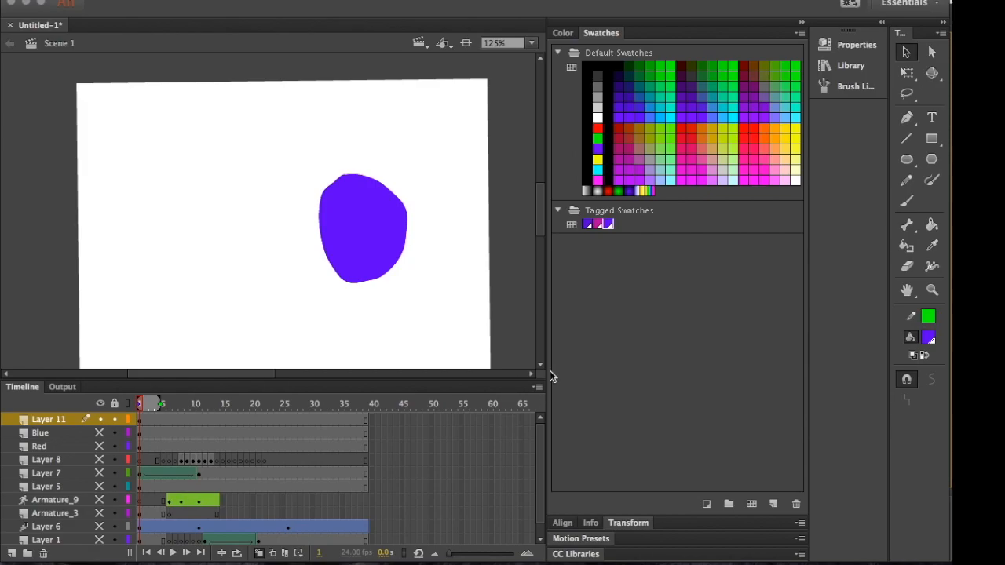
# Return to Toon Boom Harmony, add a new colour to the palette, and set it to light purple in the Colour Picker.
pyautogui.hotkey('ctrl', 'Up')
pyautogui.click(622, 165)
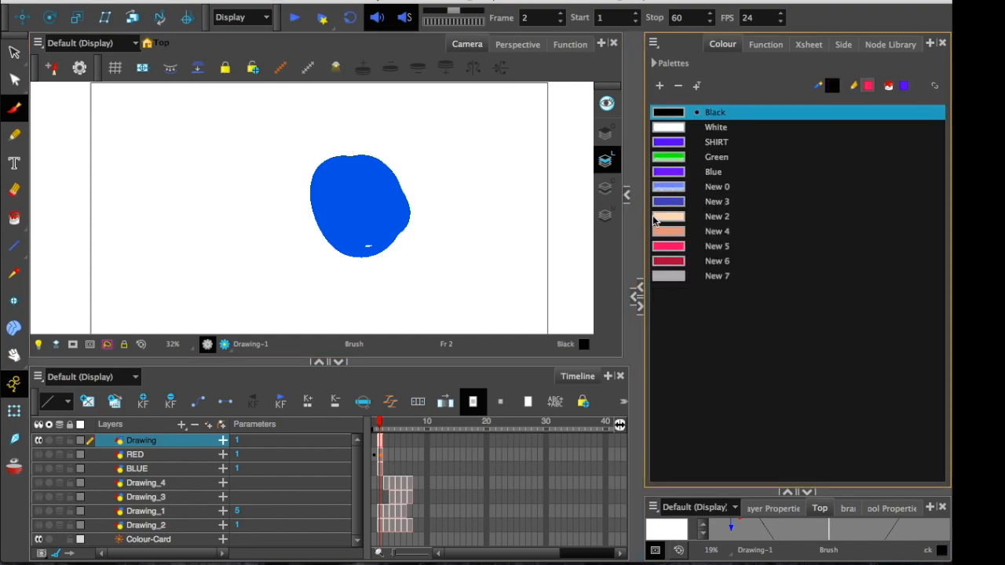
pyautogui.click(660, 85)
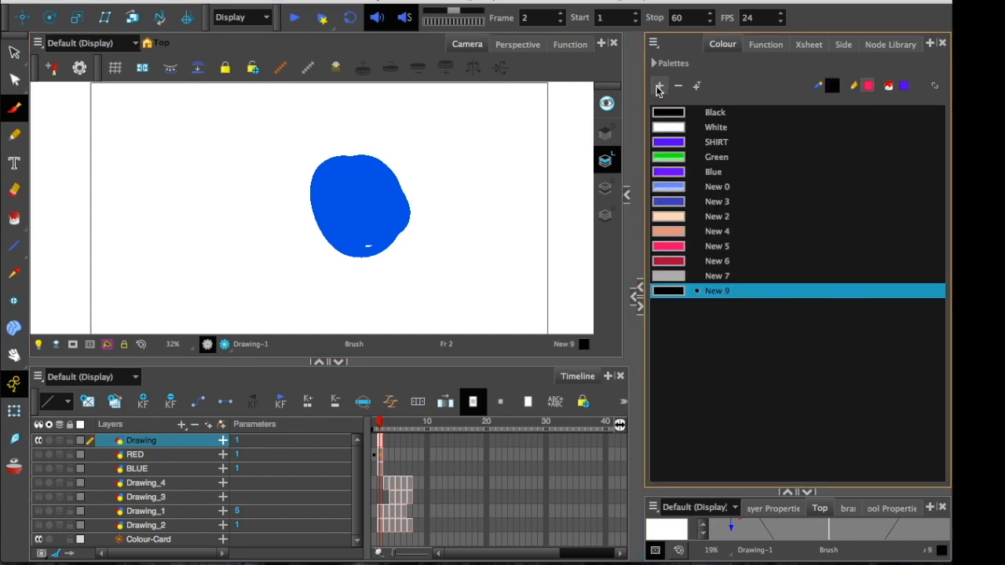
pyautogui.doubleClick(671, 287)
pyautogui.click(429, 182)
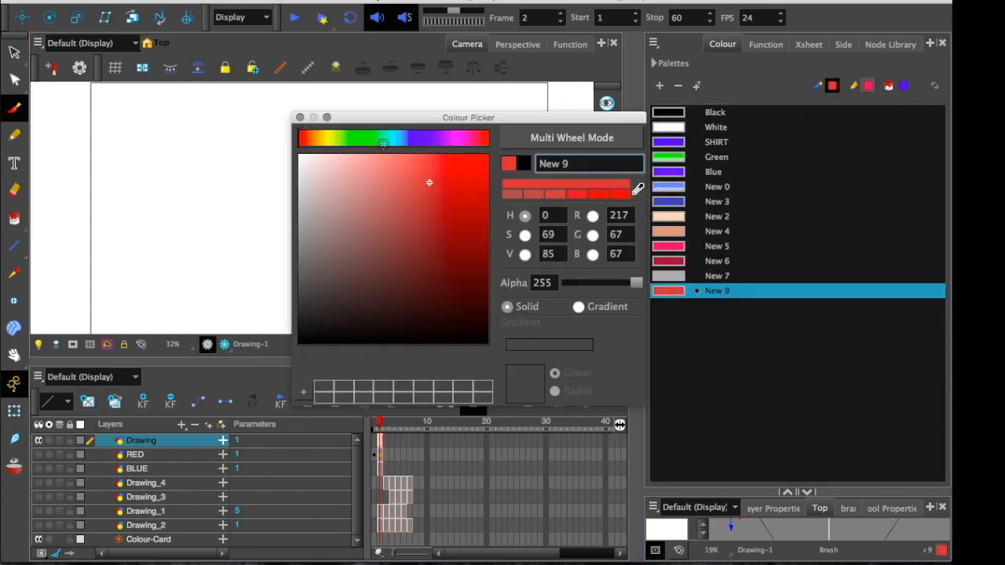
pyautogui.click(379, 155)
pyautogui.click(418, 139)
pyautogui.click(299, 116)
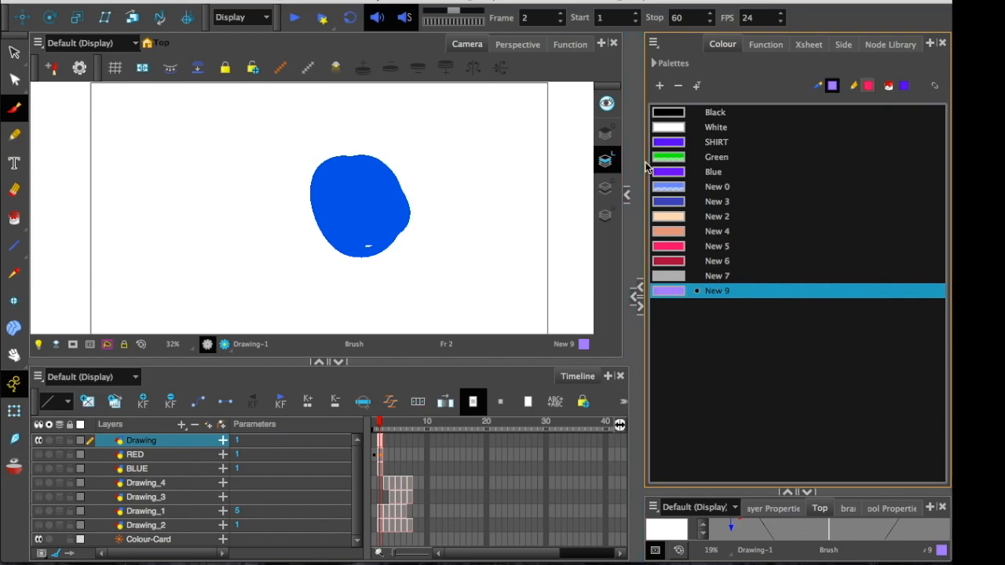
# Switch to Adobe Animate and create a new empty palette in the Tagged Swatches folder.
pyautogui.hotkey('ctrl', 'Up')
pyautogui.click(664, 338)
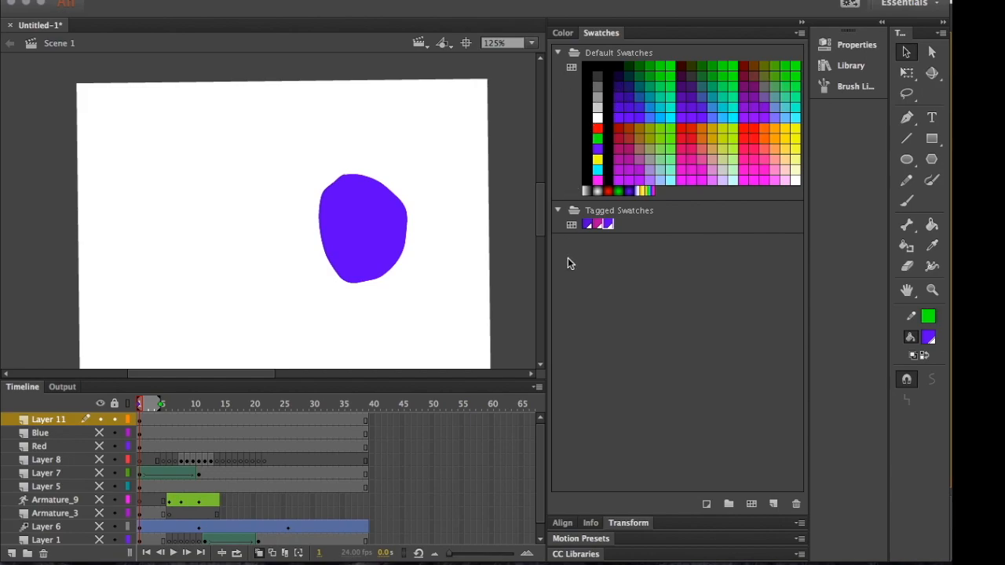
pyautogui.click(572, 225)
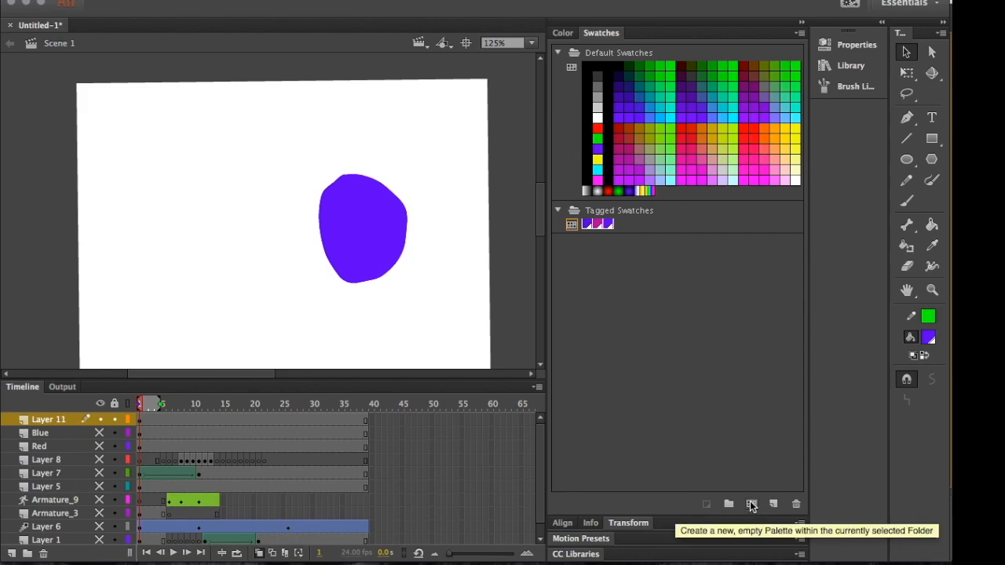
pyautogui.click(750, 506)
pyautogui.click(571, 236)
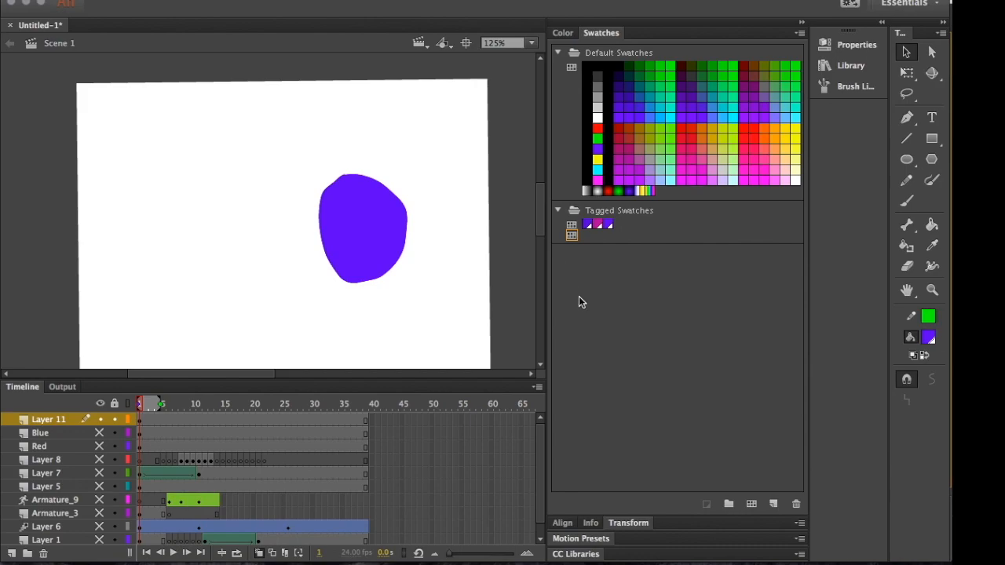
# Paint a filled blue four-sided shape beside the circle with the Brush tool and select the whole shape.
pyautogui.click(907, 201)
pyautogui.click(210, 177)
pyautogui.moveTo(181, 182)
pyautogui.mouseDown()
pyautogui.moveTo(236, 254)
pyautogui.moveTo(216, 175)
pyautogui.moveTo(229, 255)
pyautogui.moveTo(191, 199)
pyautogui.moveTo(208, 251)
pyautogui.moveTo(171, 212)
pyautogui.moveTo(183, 256)
pyautogui.moveTo(158, 223)
pyautogui.moveTo(168, 273)
pyautogui.moveTo(159, 276)
pyautogui.moveTo(161, 198)
pyautogui.moveTo(207, 177)
pyautogui.mouseUp()
pyautogui.click(908, 51)
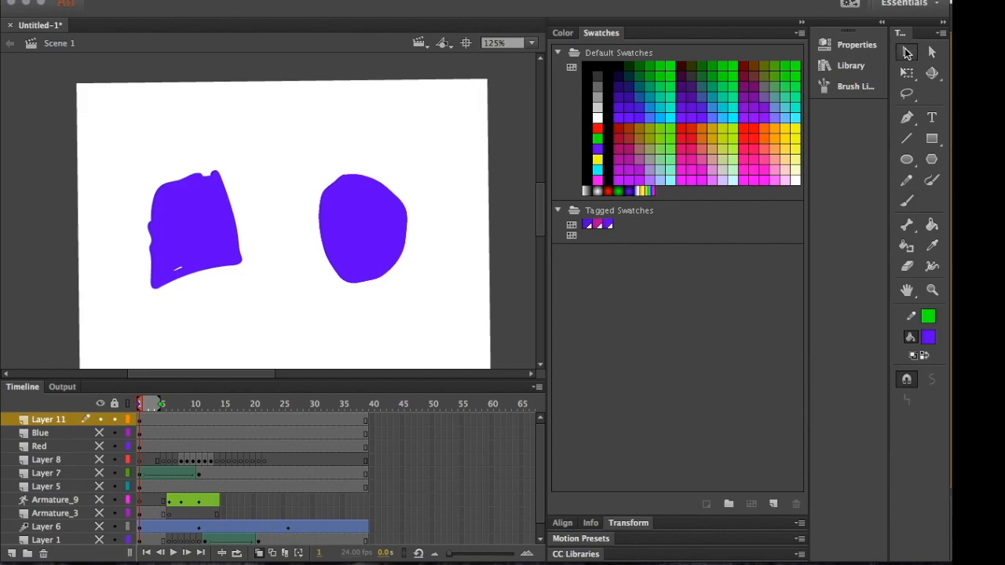
pyautogui.click(193, 223)
pyautogui.moveTo(112, 143); pyautogui.dragTo(257, 303)
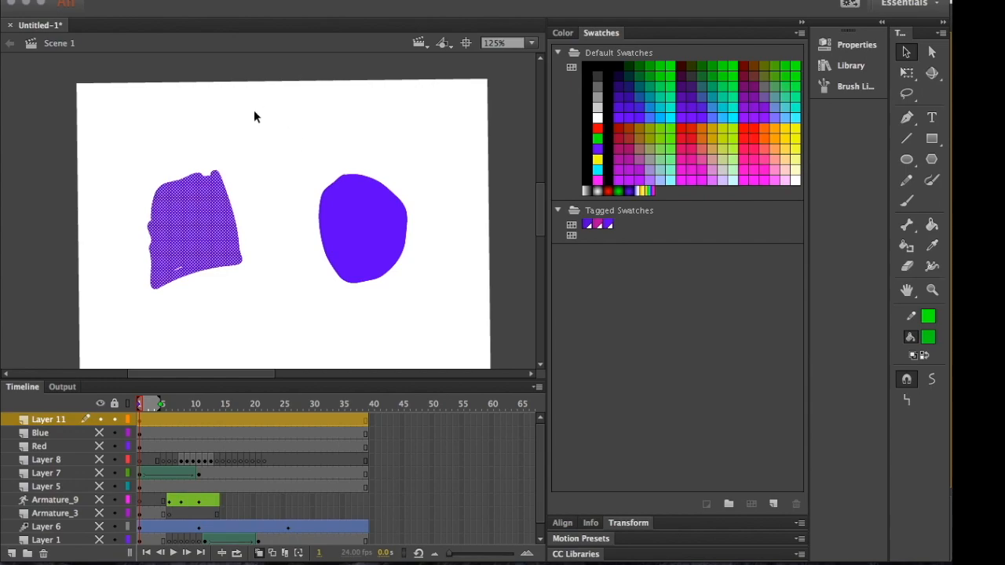
# Fill the four-sided shape with green 00CC66, convert that colour to a tagged swatch in the second palette, and view its definition.
pyautogui.click(186, 221)
pyautogui.click(662, 96)
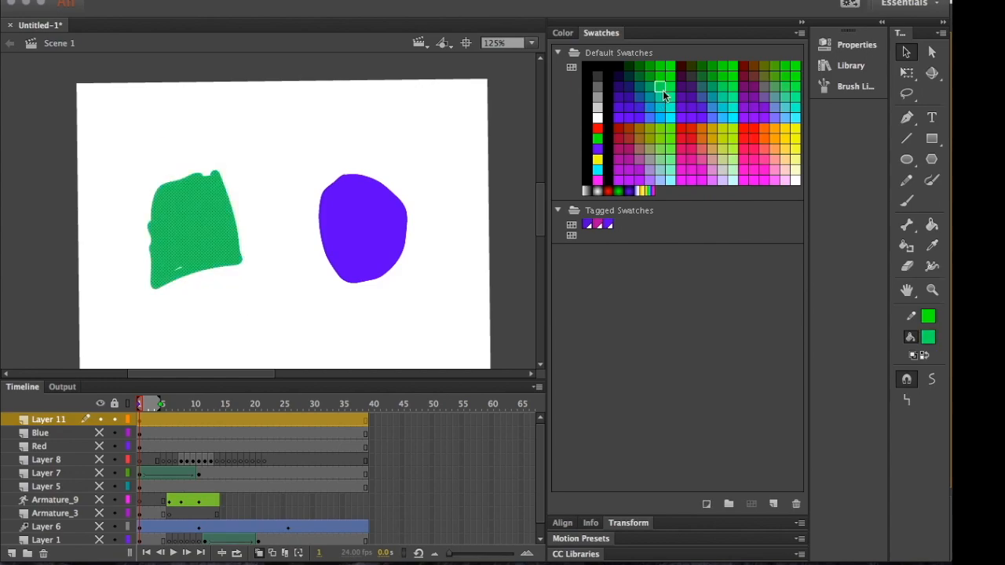
pyautogui.click(707, 505)
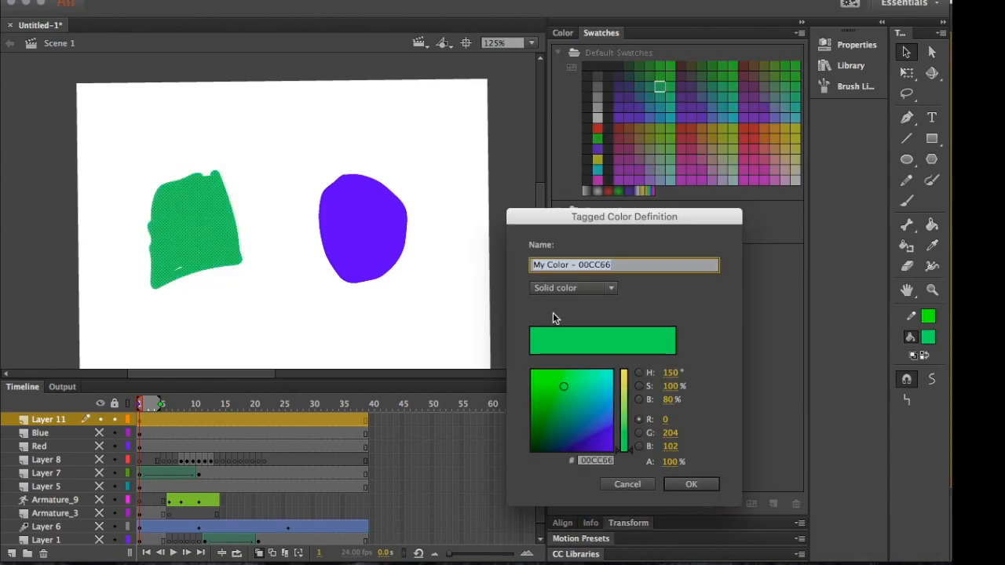
pyautogui.click(676, 484)
pyautogui.doubleClick(587, 235)
pyautogui.click(618, 485)
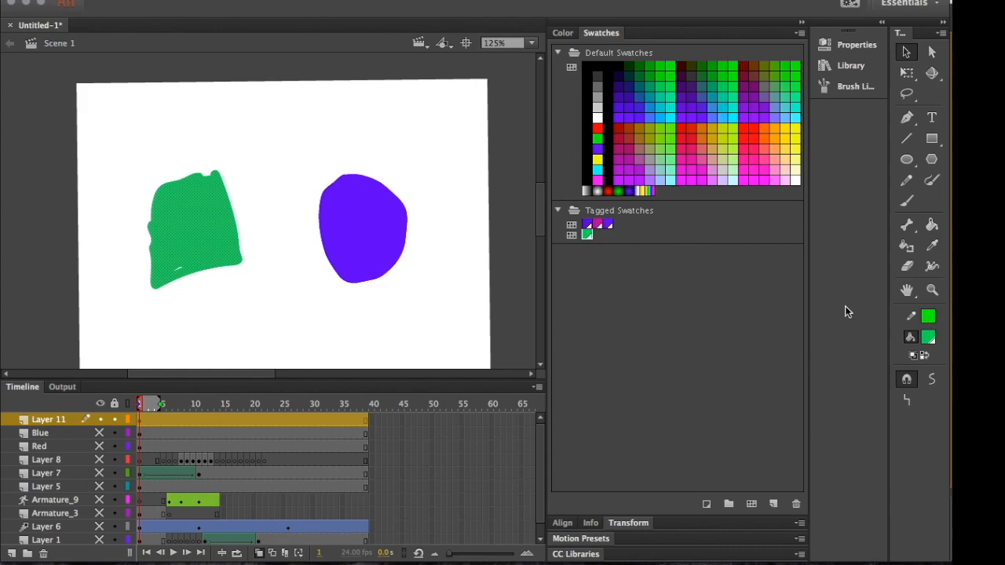
# Recolour the four-sided shape by sampling the light green of the Armature_9 span in the timeline, and reselect the shape.
pyautogui.click(930, 335)
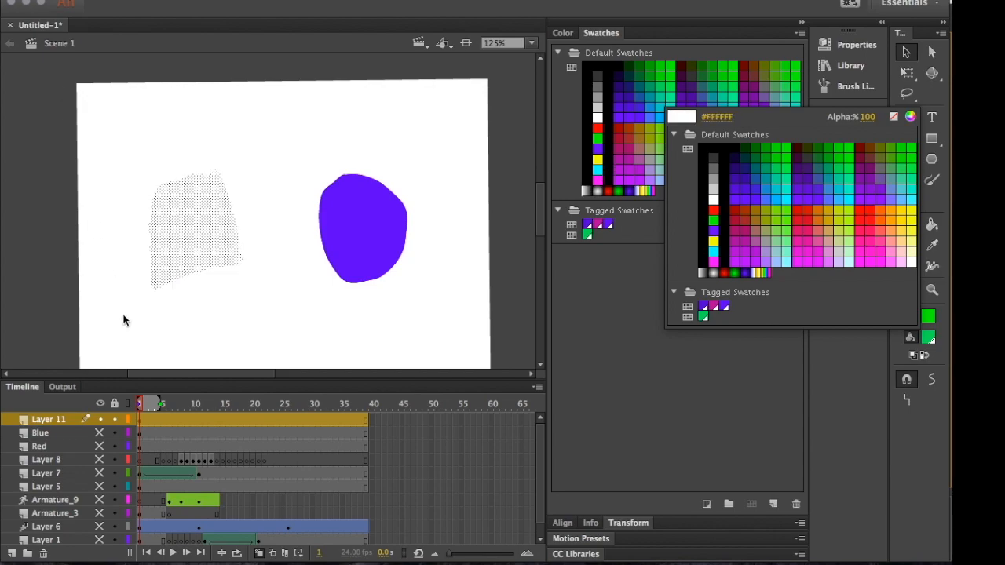
pyautogui.click(214, 495)
pyautogui.click(127, 121)
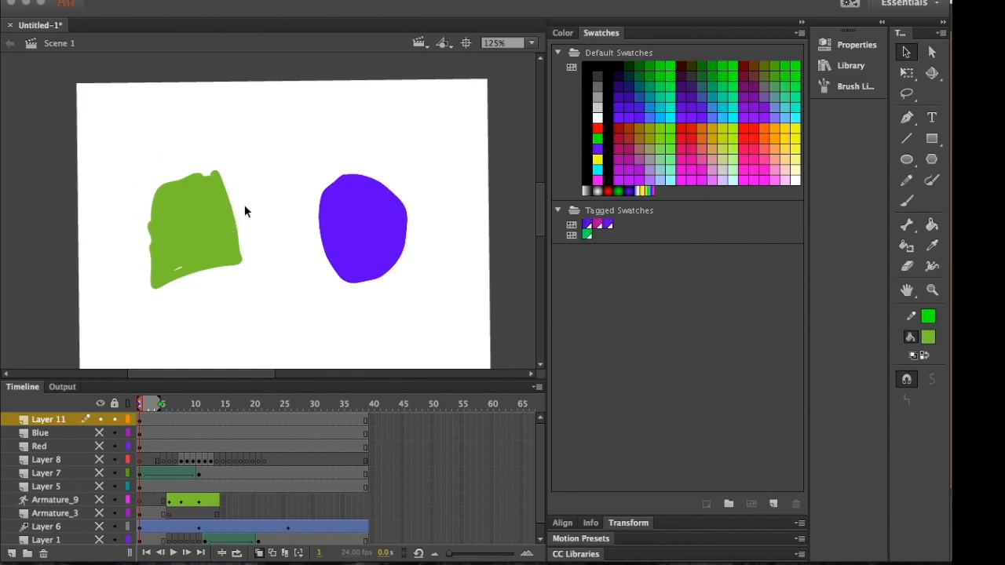
pyautogui.moveTo(134, 149); pyautogui.dragTo(245, 330)
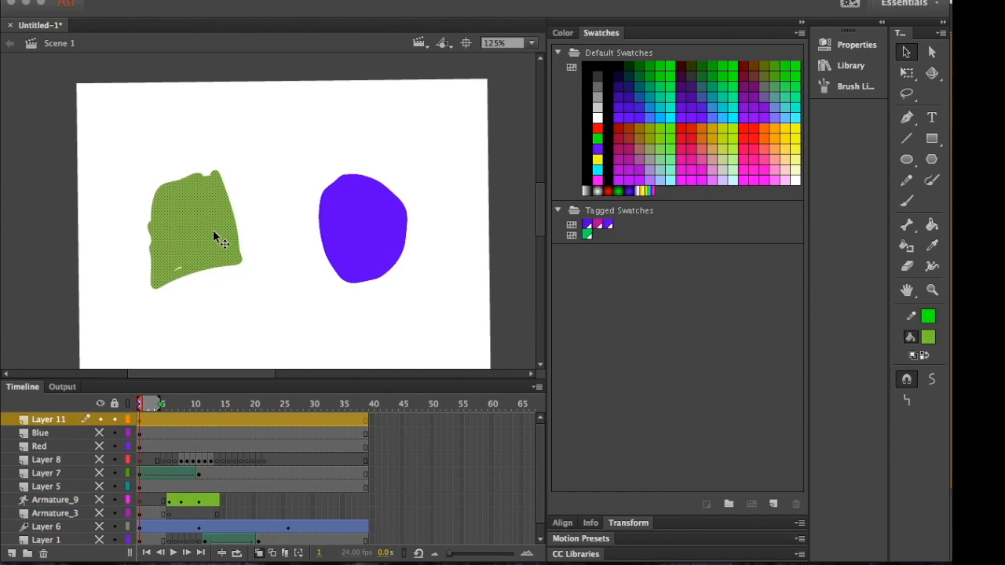
# Recolour the four-sided shape by sampling the circle's blue fill, deselect it, and sample the circle again as the fill colour.
pyautogui.click(929, 337)
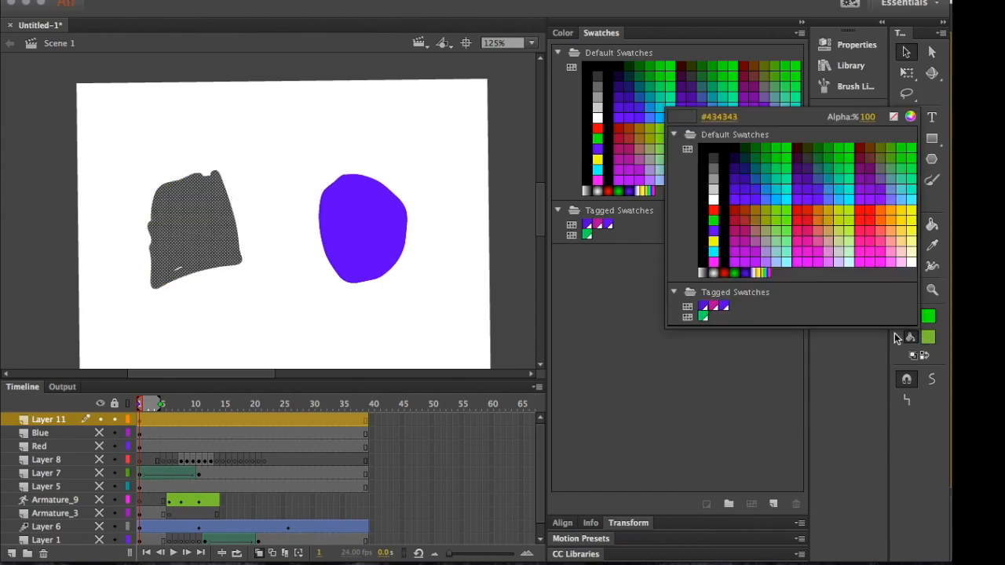
pyautogui.click(341, 212)
pyautogui.moveTo(115, 149); pyautogui.dragTo(265, 318)
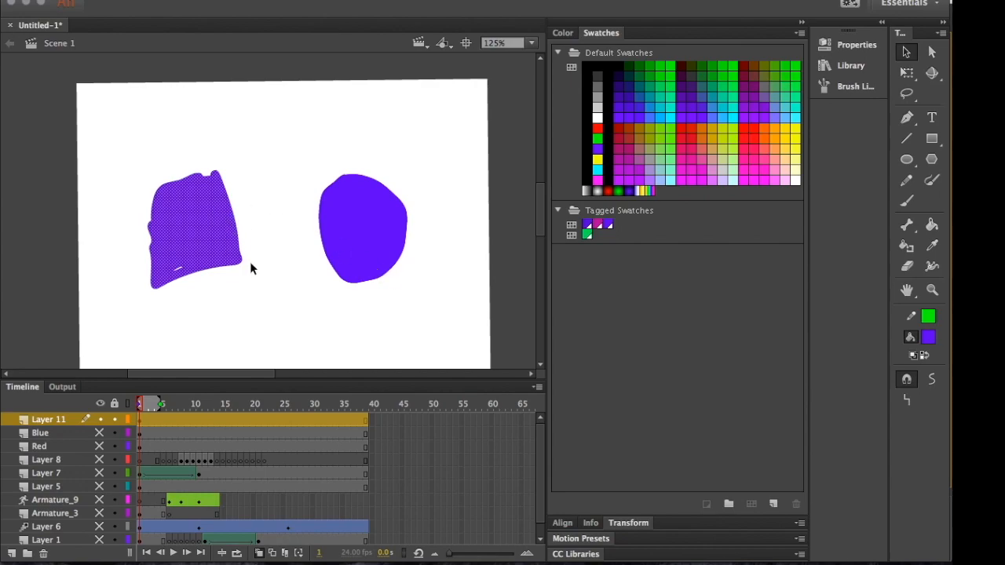
pyautogui.click(242, 300)
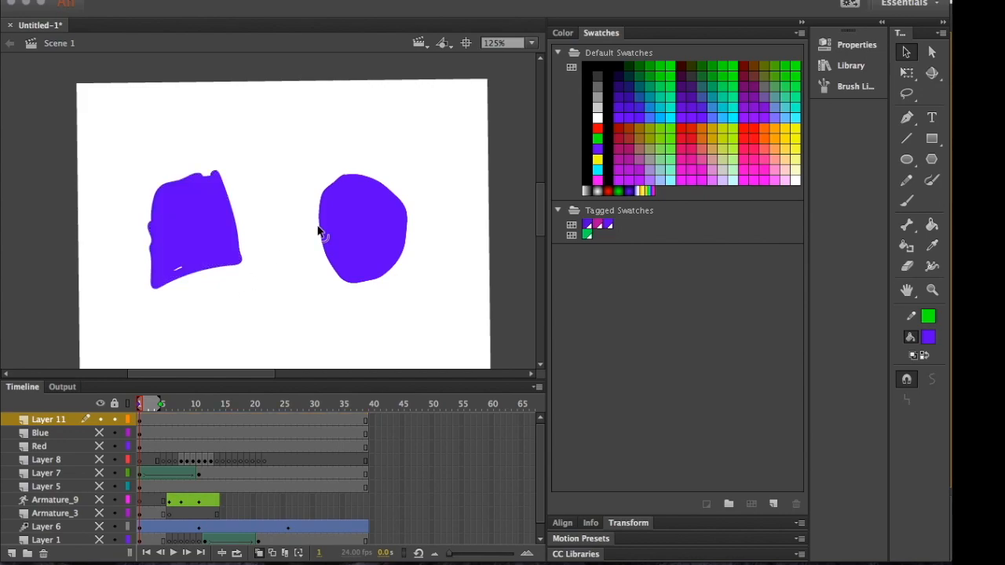
pyautogui.click(929, 339)
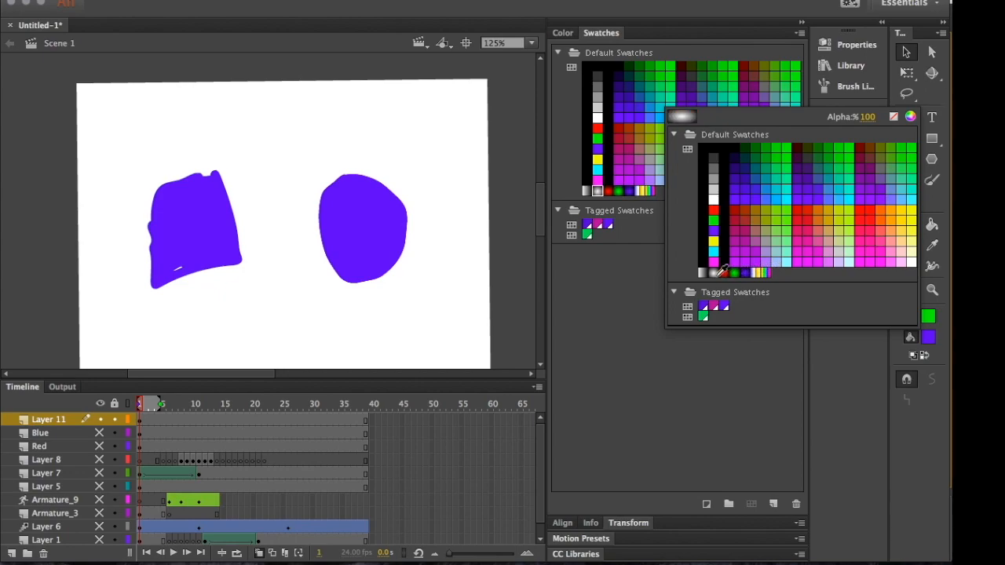
pyautogui.click(359, 231)
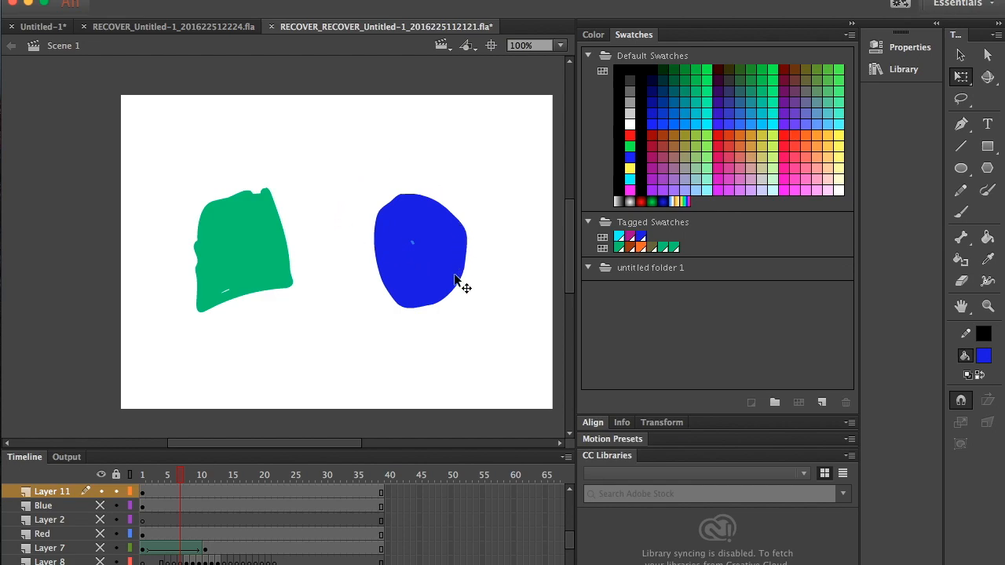
# Convert the blue tagged swatch from the first palette into another tagged colour, 0005E9, in the second palette.
pyautogui.click(643, 238)
pyautogui.click(751, 403)
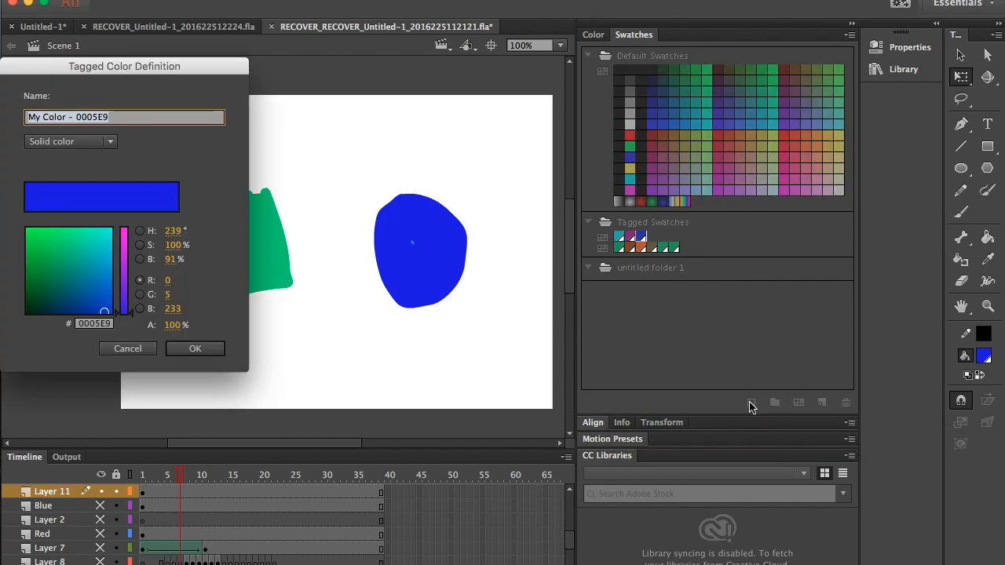
pyautogui.click(196, 348)
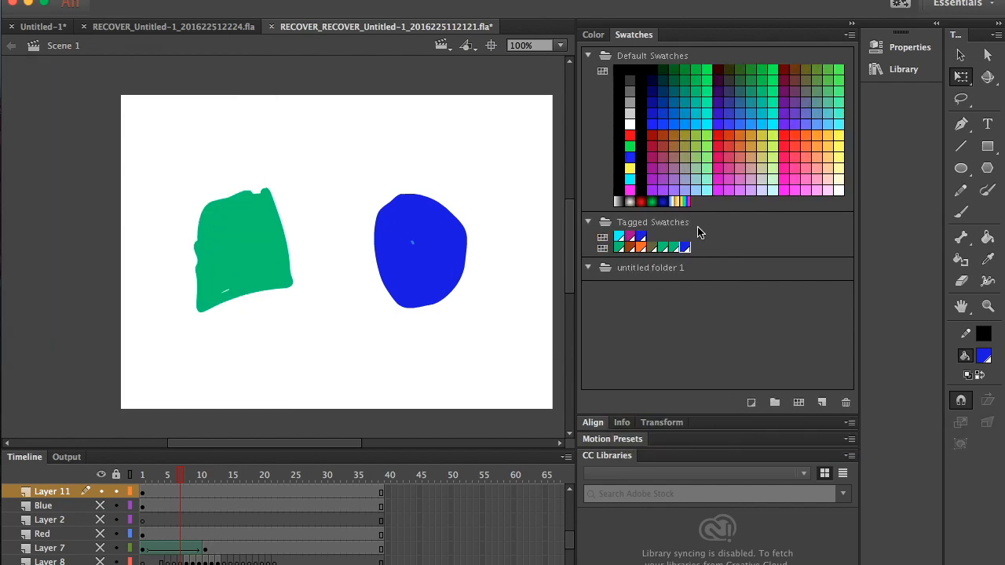
pyautogui.moveTo(644, 234); pyautogui.dragTo(688, 248)
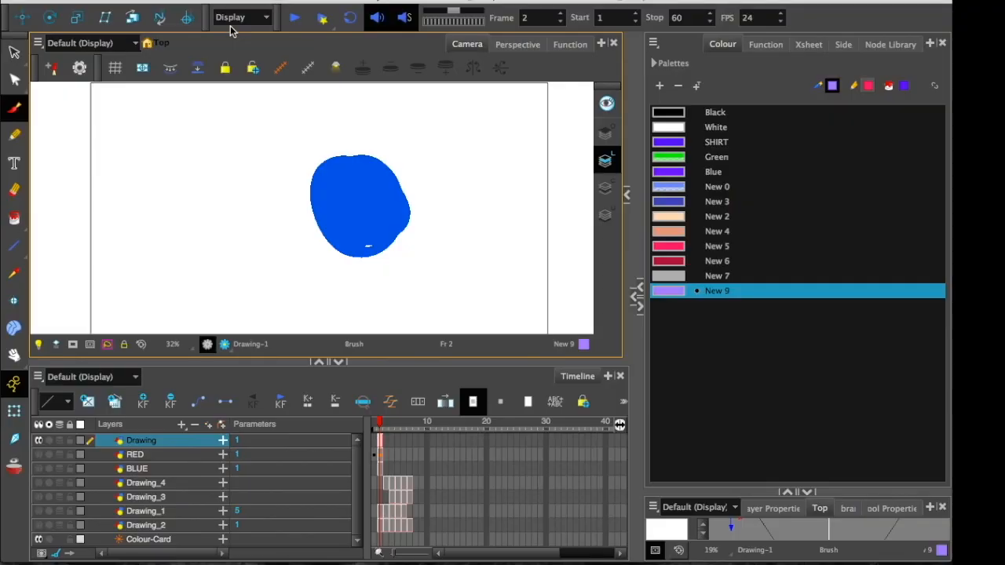
# Switch to Toon Boom Harmony, add a new colour to the palette based on New 5, and set it to cyan in the Colour Picker.
pyautogui.hotkey('alt', 's')
pyautogui.click(658, 321)
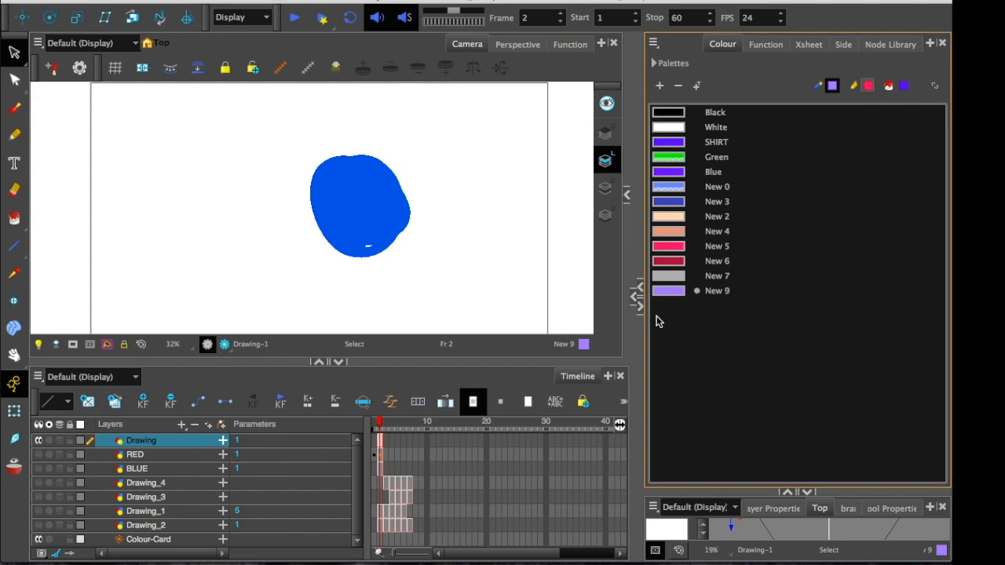
pyautogui.click(665, 202)
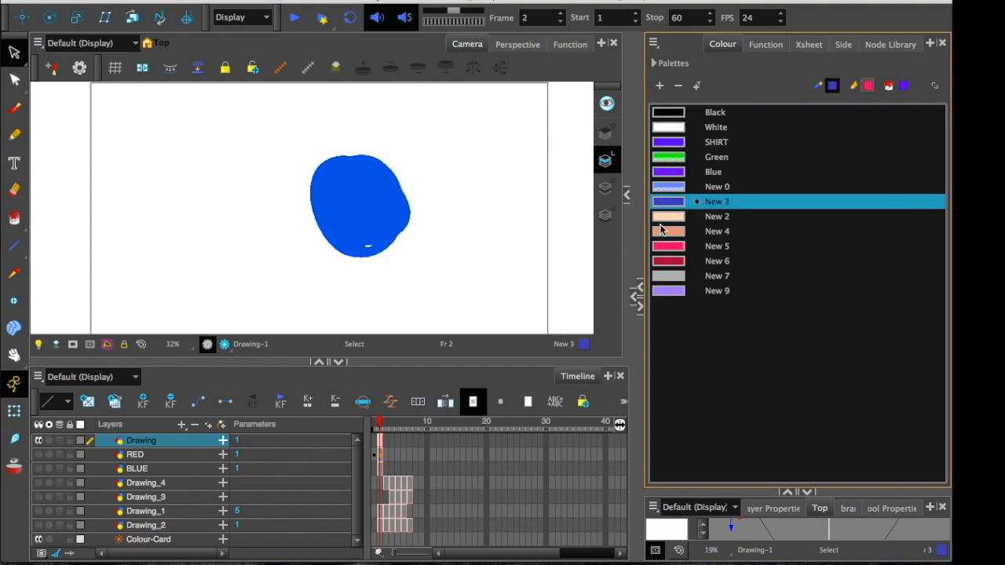
pyautogui.click(664, 231)
pyautogui.click(665, 246)
pyautogui.click(660, 85)
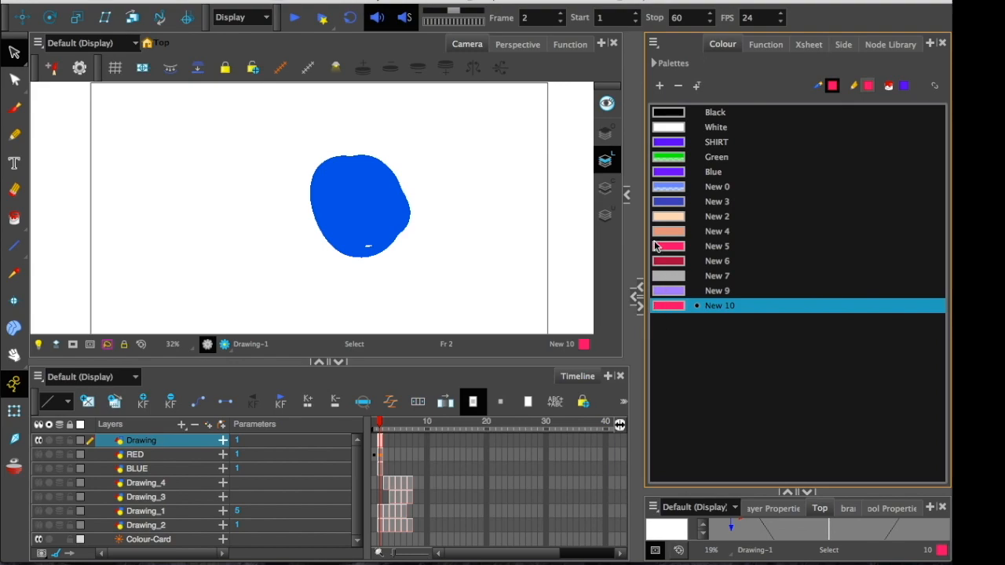
pyautogui.doubleClick(664, 306)
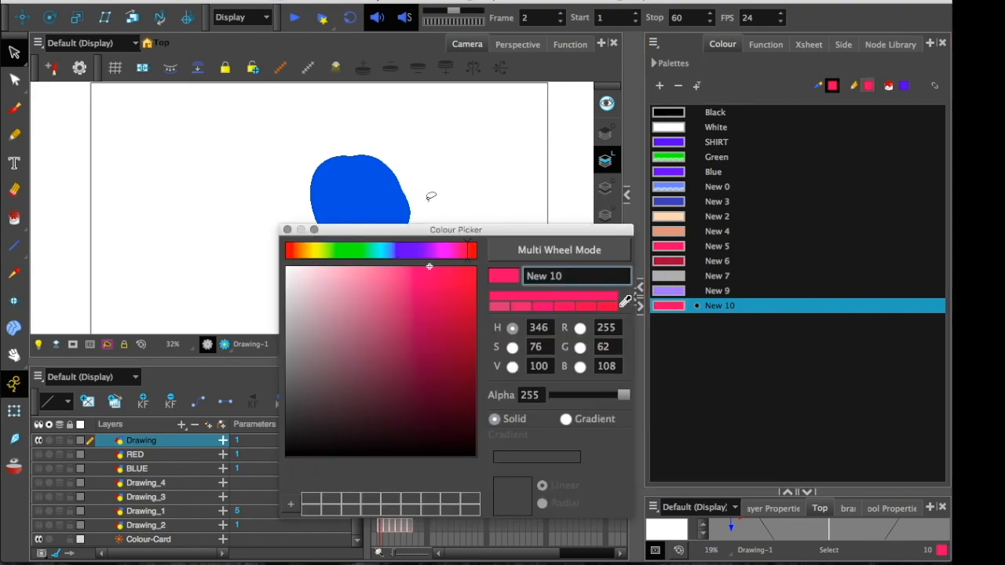
pyautogui.moveTo(400, 251); pyautogui.dragTo(379, 250)
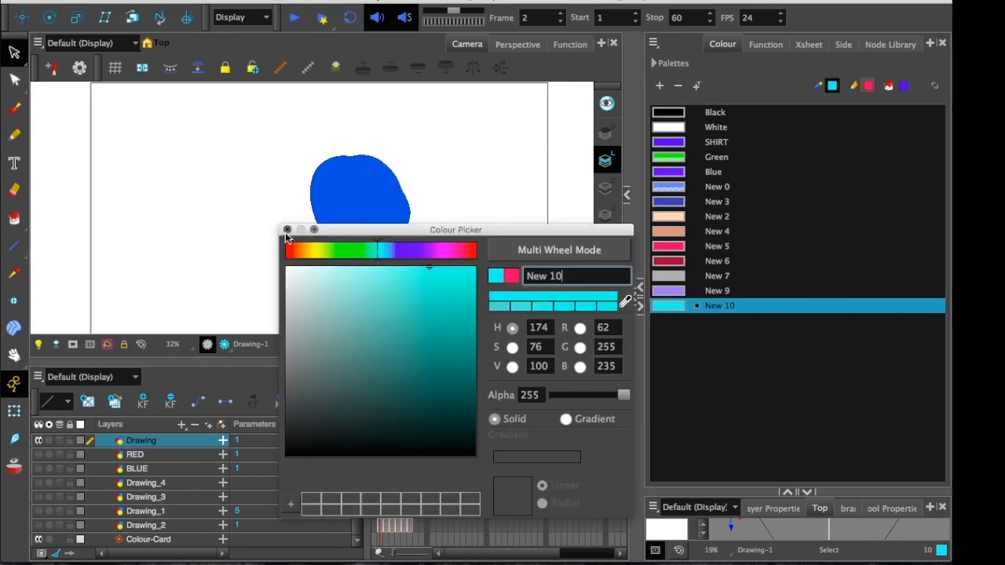
pyautogui.click(287, 230)
pyautogui.click(665, 323)
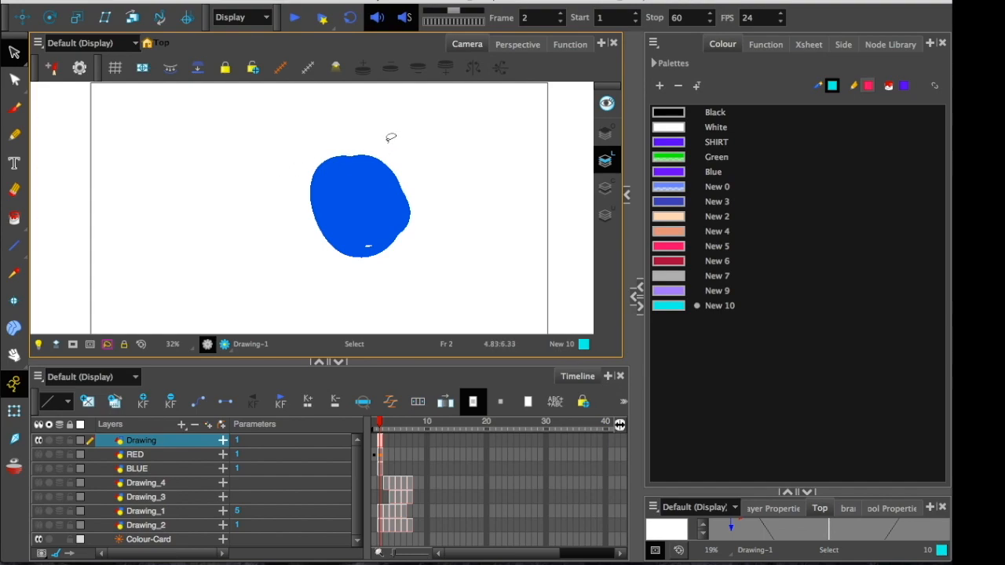
pyautogui.click(669, 127)
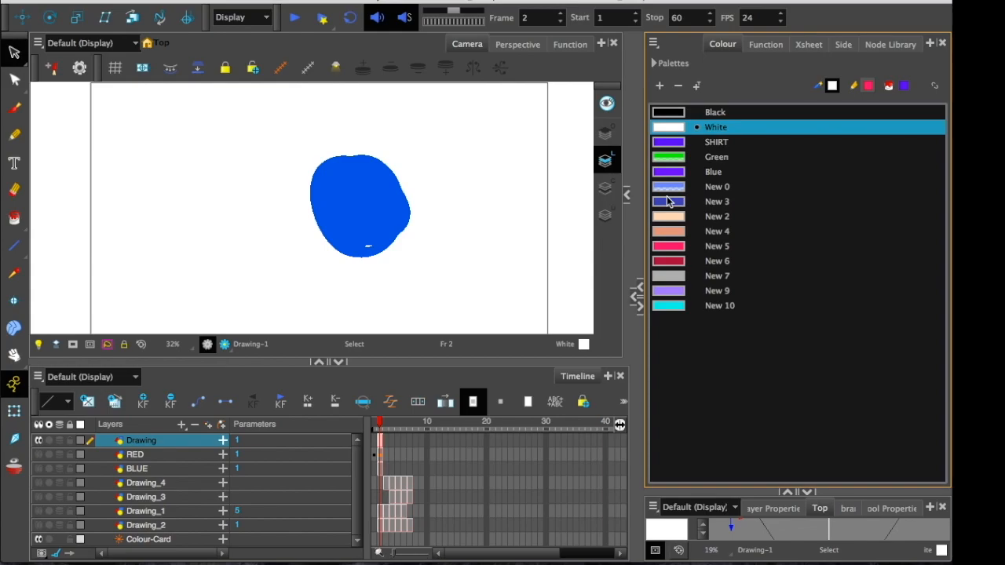
# Switch to Adobe Animate, fill the selected four-sided shape with the green tagged swatch, and deselect it.
pyautogui.hotkey('ctrl', 'Up')
pyautogui.click(712, 385)
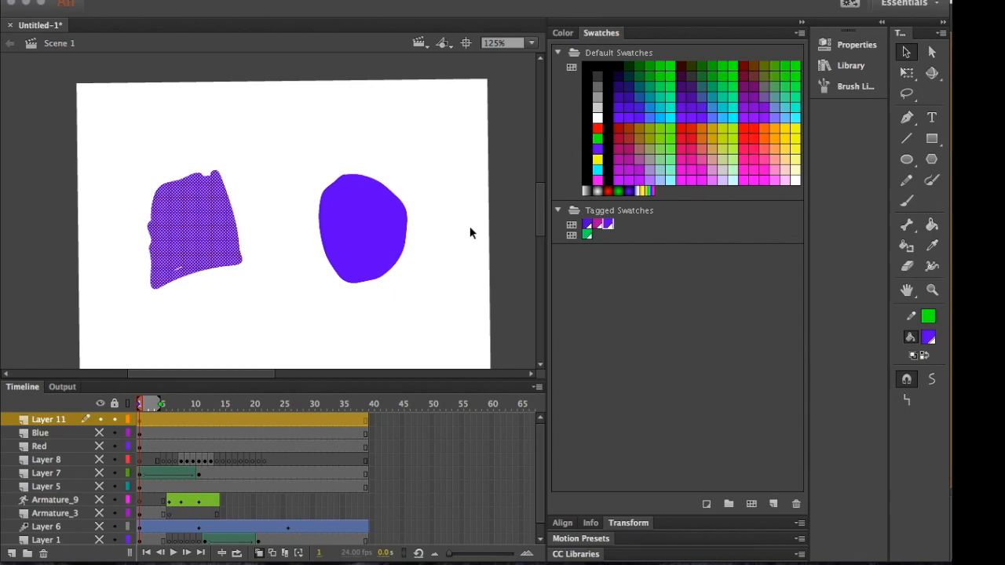
pyautogui.click(588, 234)
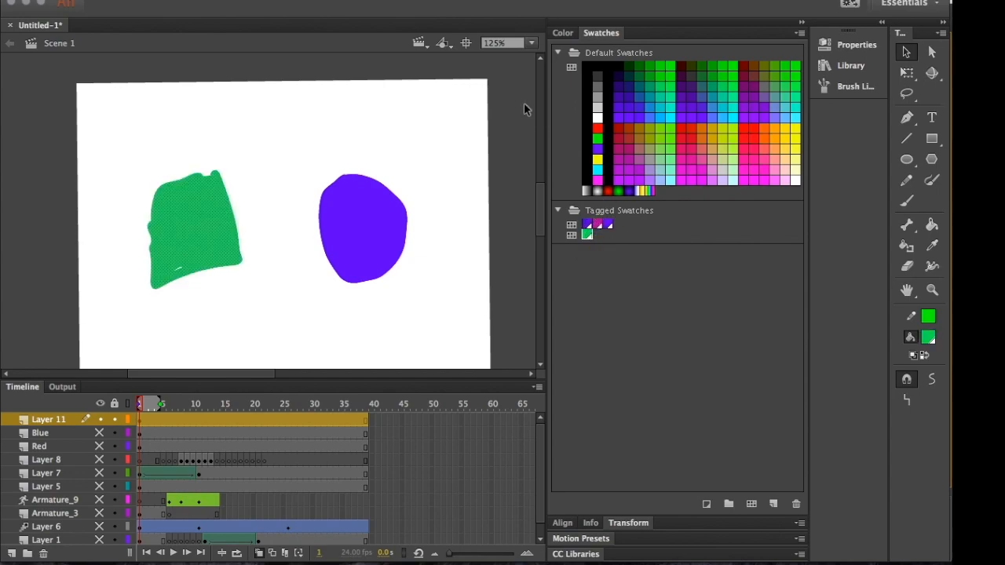
pyautogui.click(377, 130)
# Convert brown 993300, an orange, and olive 666633 from the default swatches into tagged swatches in the second palette.
pyautogui.click(632, 126)
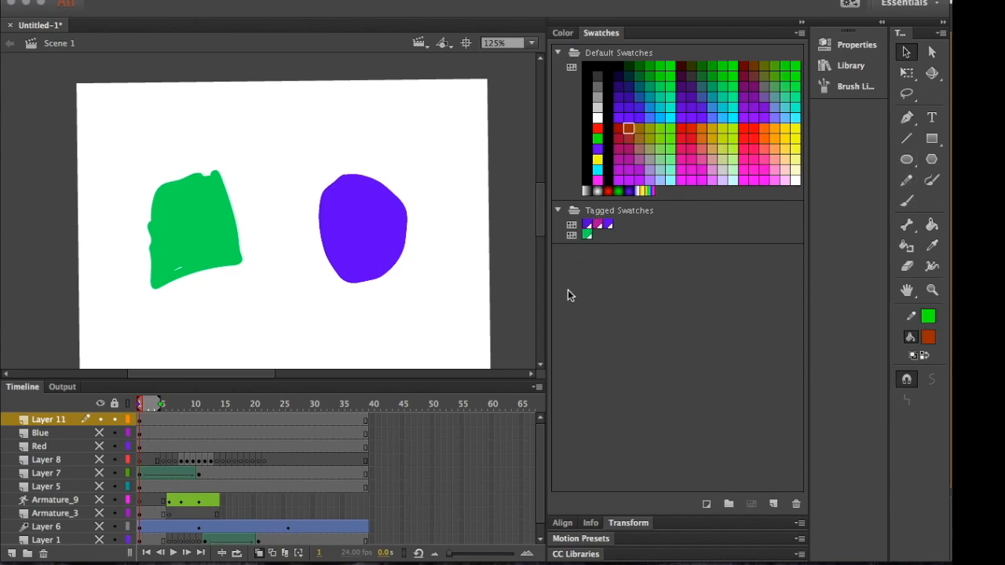
pyautogui.click(706, 505)
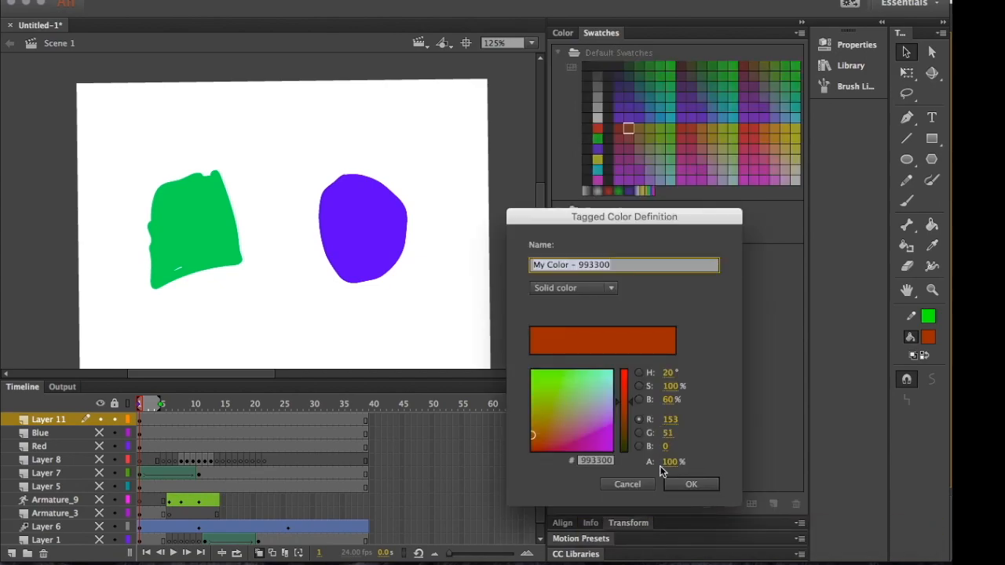
pyautogui.click(688, 484)
pyautogui.click(765, 129)
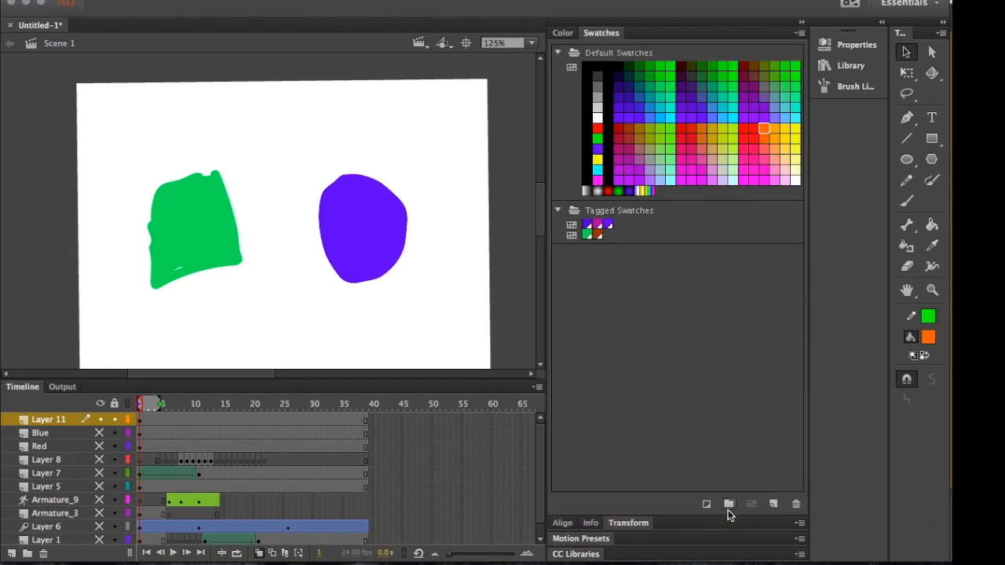
pyautogui.click(706, 505)
pyautogui.click(677, 483)
pyautogui.click(765, 77)
pyautogui.click(706, 505)
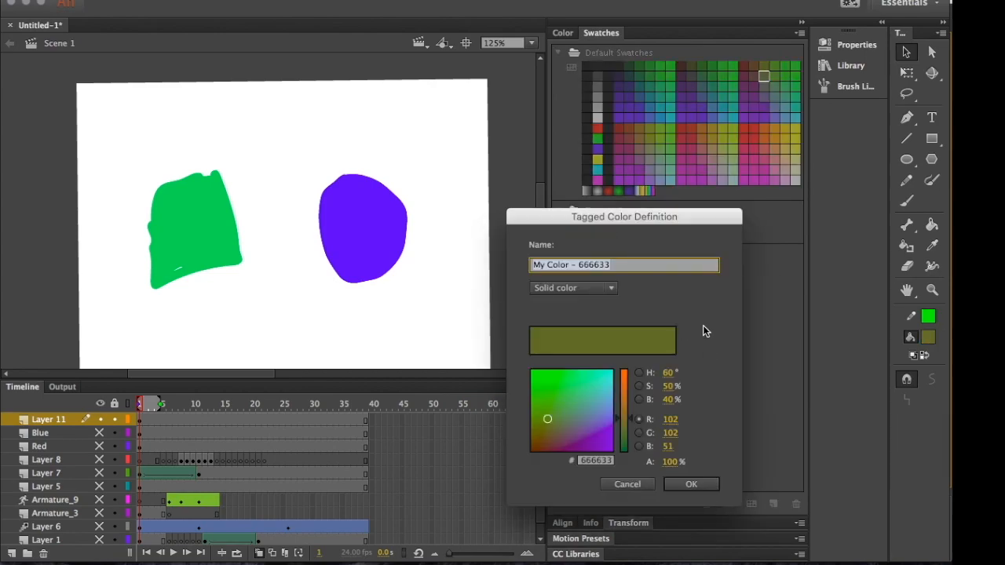
pyautogui.click(689, 483)
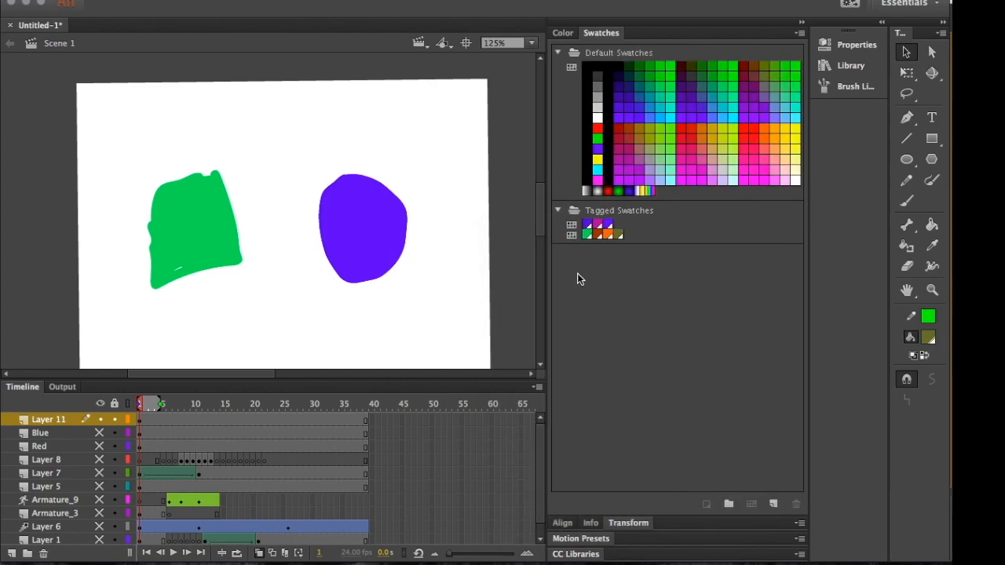
# Redefine the first tagged swatch of the upper palette as green, and redefine it again as cyan 00FFFF.
pyautogui.doubleClick(585, 223)
pyautogui.click(545, 386)
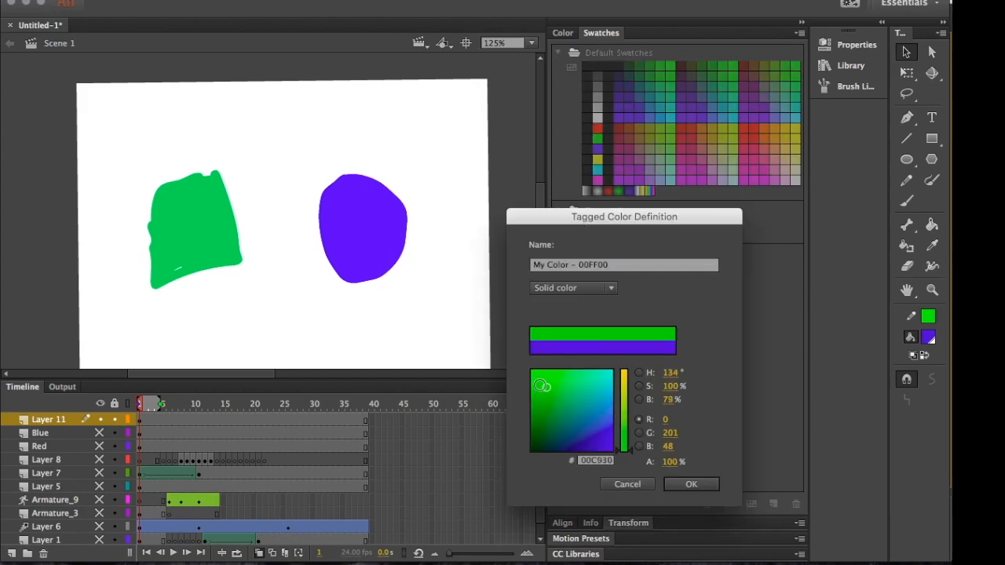
pyautogui.click(690, 483)
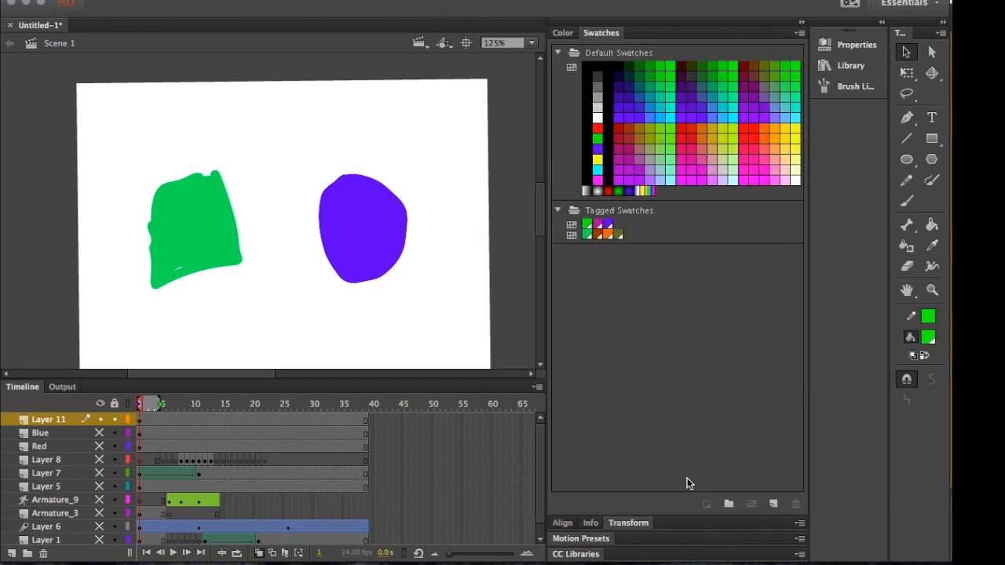
pyautogui.doubleClick(587, 227)
pyautogui.click(612, 372)
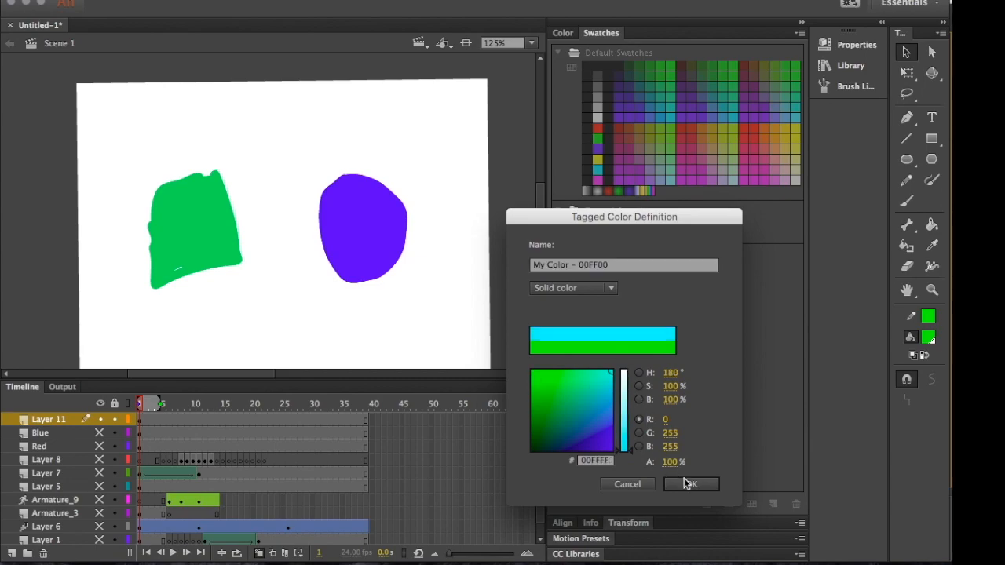
pyautogui.click(685, 484)
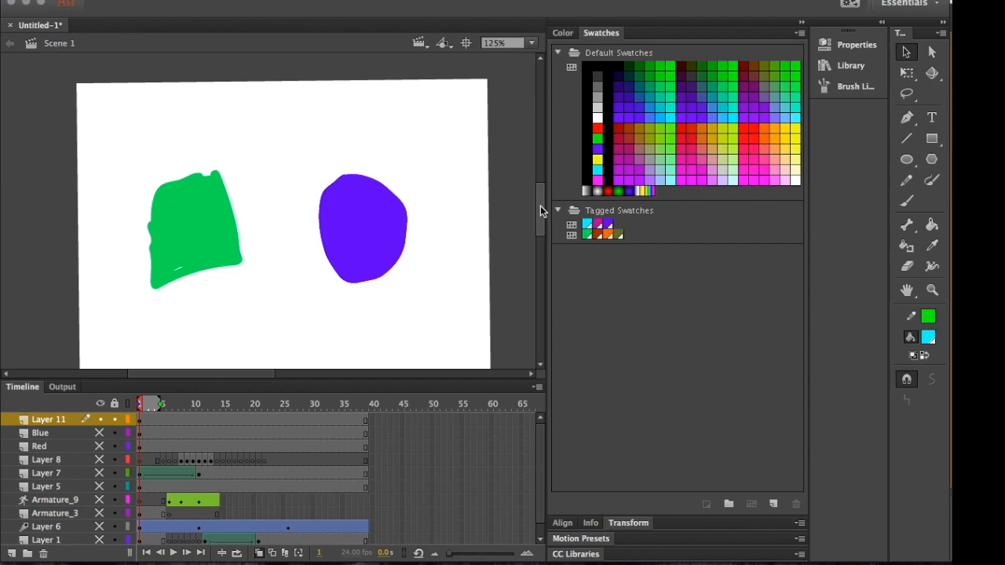
pyautogui.click(572, 234)
pyautogui.click(571, 237)
pyautogui.click(571, 225)
pyautogui.click(571, 234)
pyautogui.click(567, 242)
# Create a new document, return to the original drawing, and choose the magenta tagged swatch as the fill colour.
pyautogui.click(118, 0)
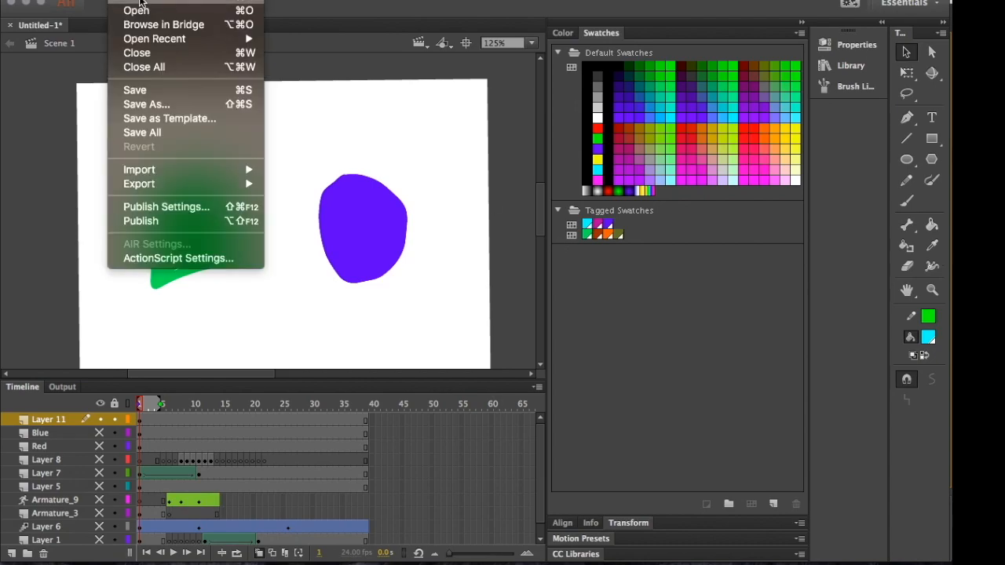
pyautogui.click(141, 4)
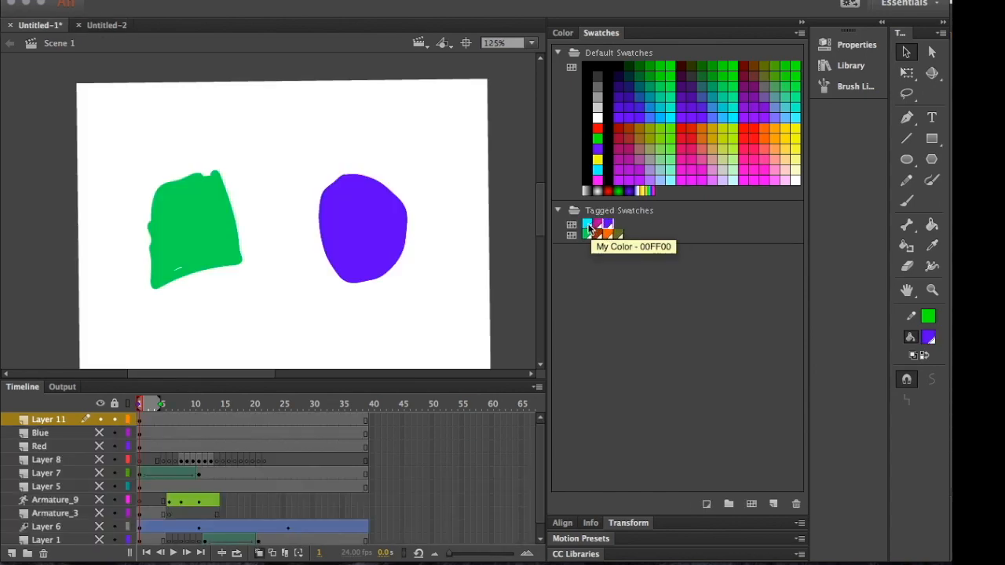
pyautogui.click(599, 226)
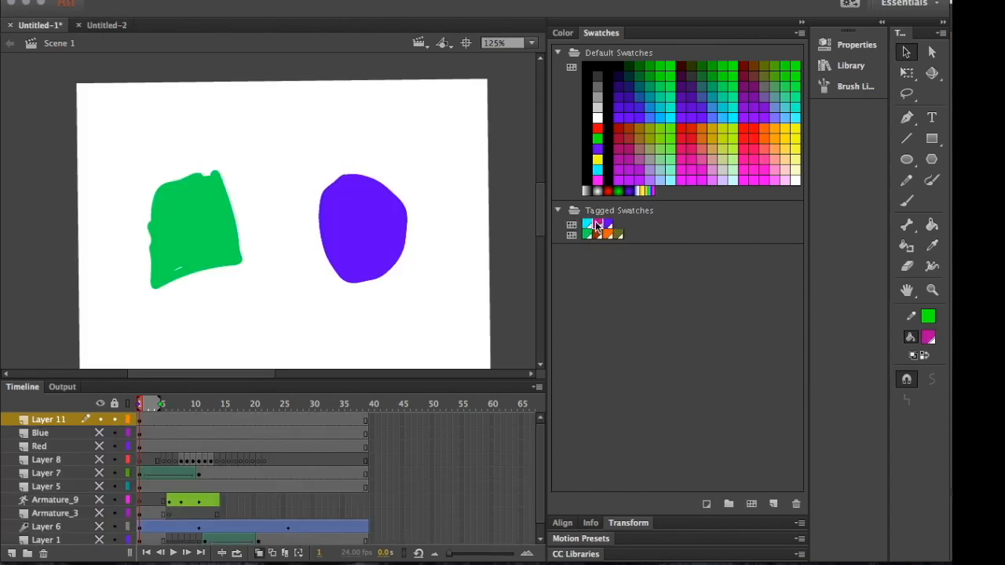
# Choose the cyan tagged swatch as the fill, check the swatches in the empty Untitled-2 document, and return to the original drawing.
pyautogui.click(587, 226)
pyautogui.click(96, 26)
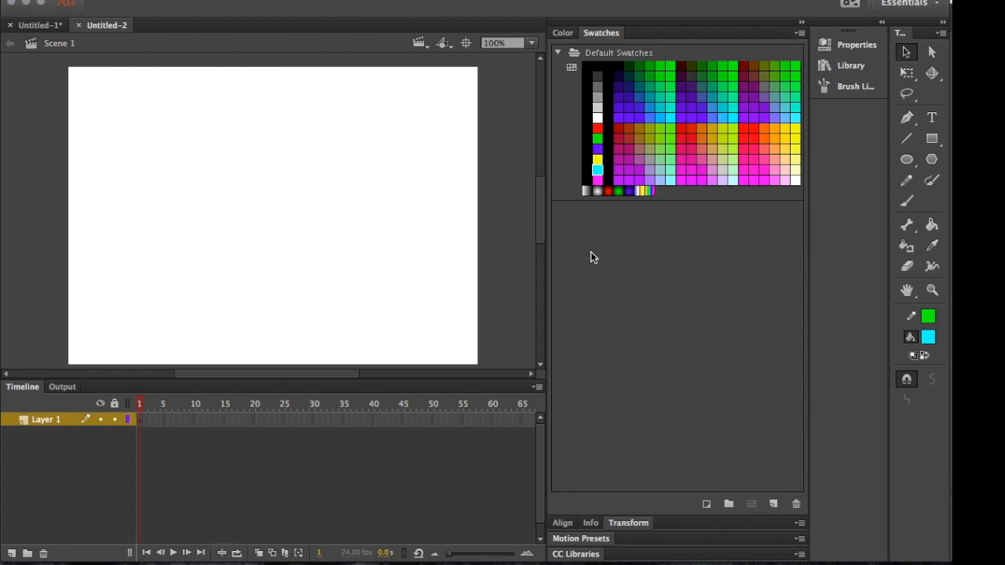
pyautogui.click(42, 26)
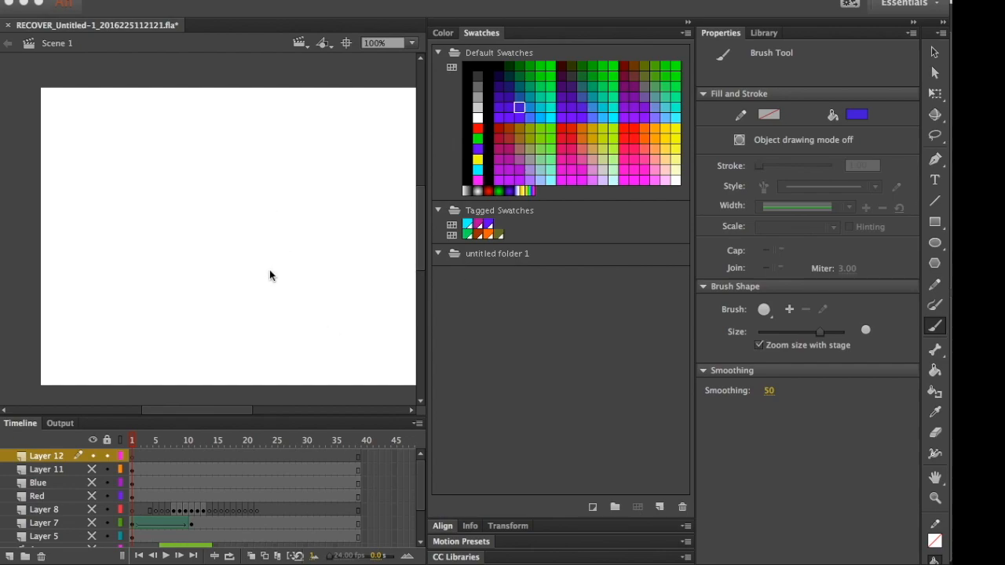
# Paint three diagonal brush strokes on Layer 12 with the upper palette's cyan, magenta and violet tagged swatches.
pyautogui.click(467, 225)
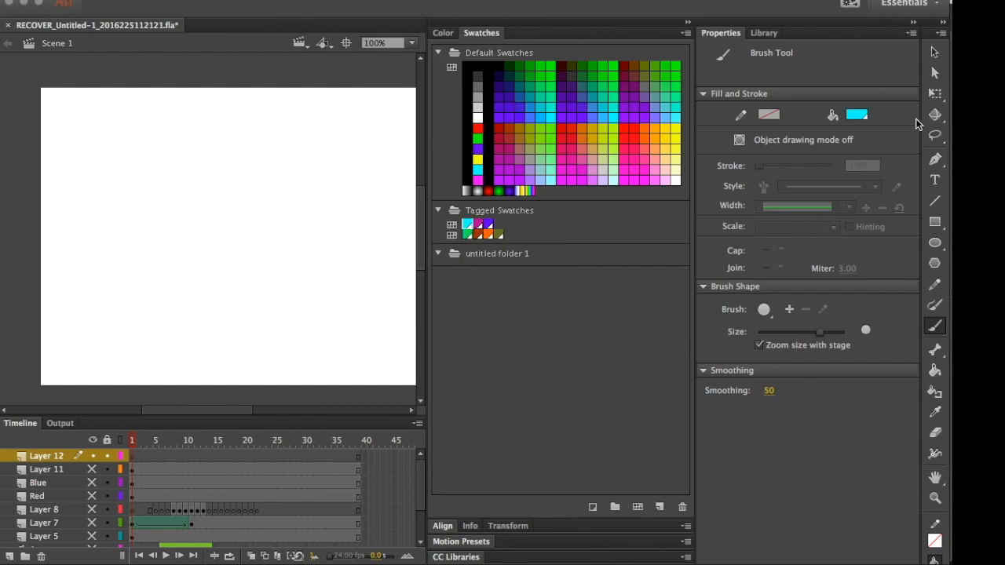
pyautogui.moveTo(920, 114); pyautogui.dragTo(880, 111)
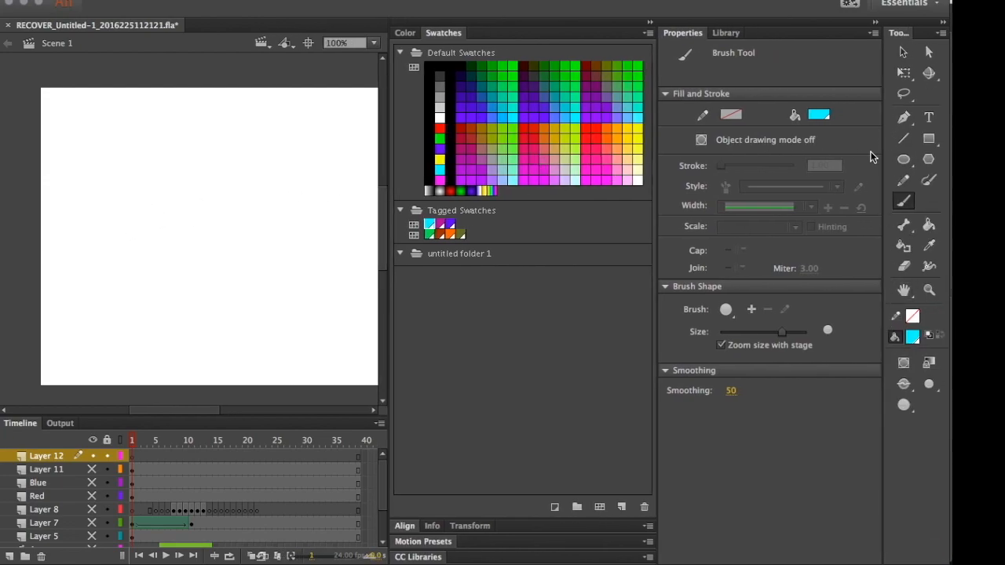
pyautogui.click(904, 203)
pyautogui.moveTo(83, 135); pyautogui.dragTo(155, 229)
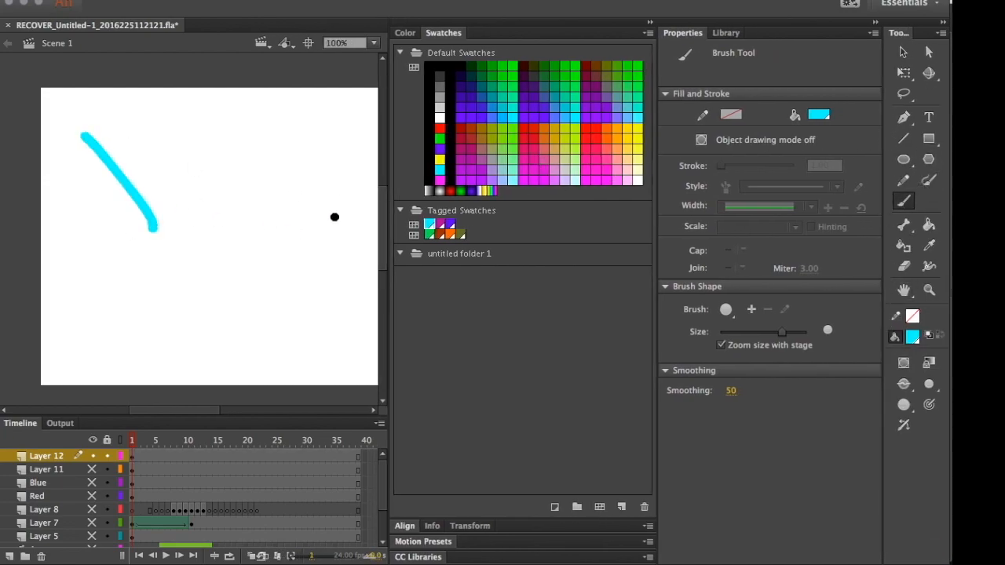
pyautogui.click(440, 224)
pyautogui.moveTo(111, 122); pyautogui.dragTo(179, 209)
pyautogui.click(450, 224)
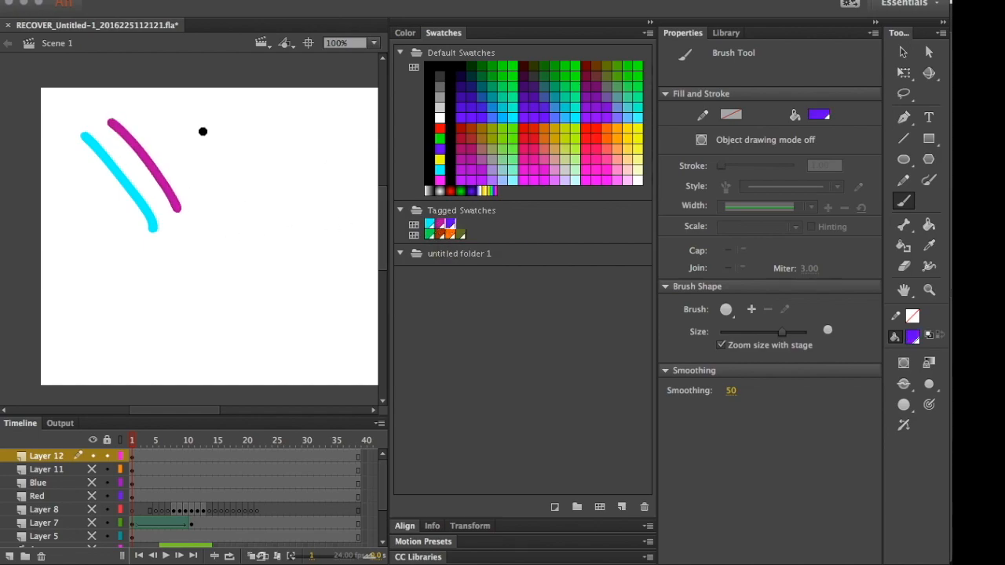
pyautogui.moveTo(164, 119); pyautogui.dragTo(227, 198)
# Paint four shorter brush strokes below using the second palette's green, brown, orange and olive tagged swatches.
pyautogui.click(430, 234)
pyautogui.moveTo(167, 271); pyautogui.dragTo(192, 308)
pyautogui.click(441, 234)
pyautogui.moveTo(186, 255); pyautogui.dragTo(216, 305)
pyautogui.click(451, 234)
pyautogui.moveTo(202, 234); pyautogui.dragTo(253, 306)
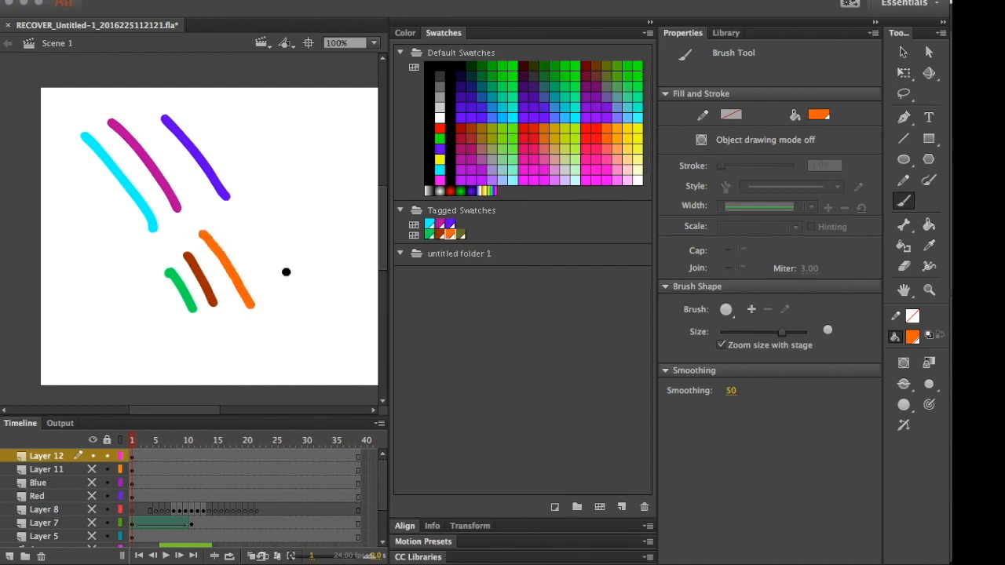
pyautogui.click(461, 234)
pyautogui.click(226, 227)
pyautogui.moveTo(254, 267); pyautogui.dragTo(273, 305)
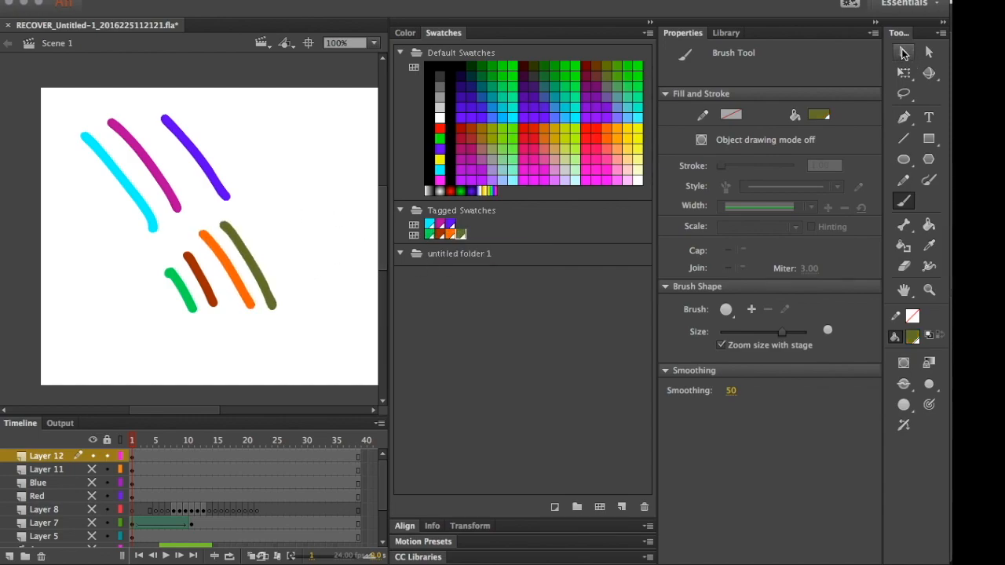
# Copy all seven brush strokes into a new document so their tagged swatches come along, and deselect them.
pyautogui.click(903, 52)
pyautogui.moveTo(48, 114); pyautogui.dragTo(317, 334)
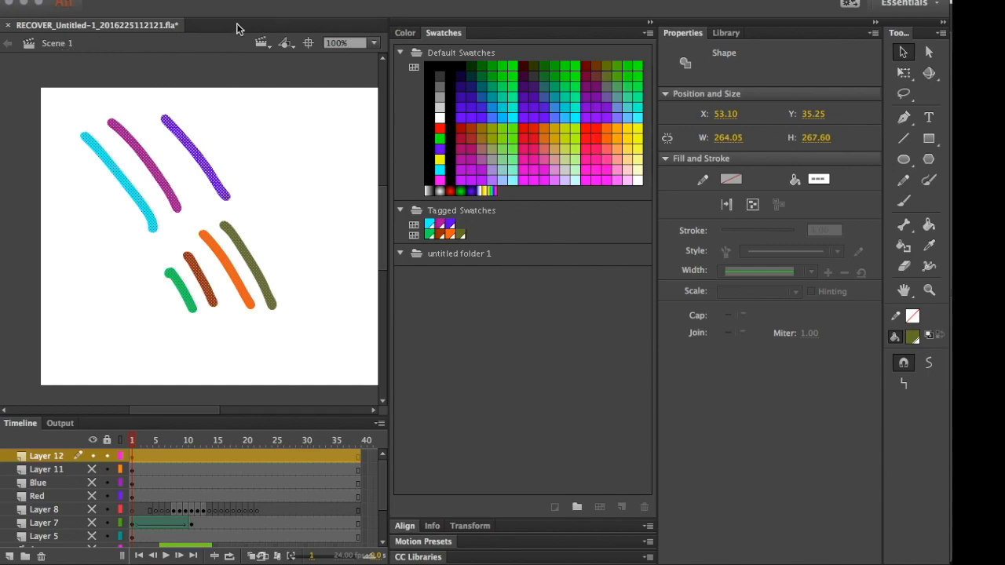
pyautogui.click(121, 1)
pyautogui.click(129, 2)
pyautogui.press('l')
pyautogui.press('super+n')
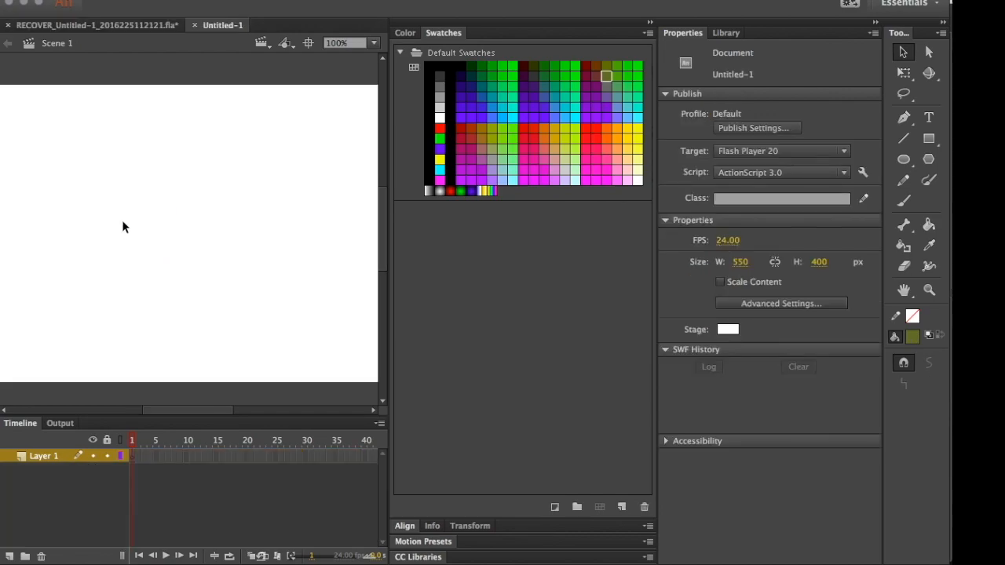
pyautogui.press('super+v')
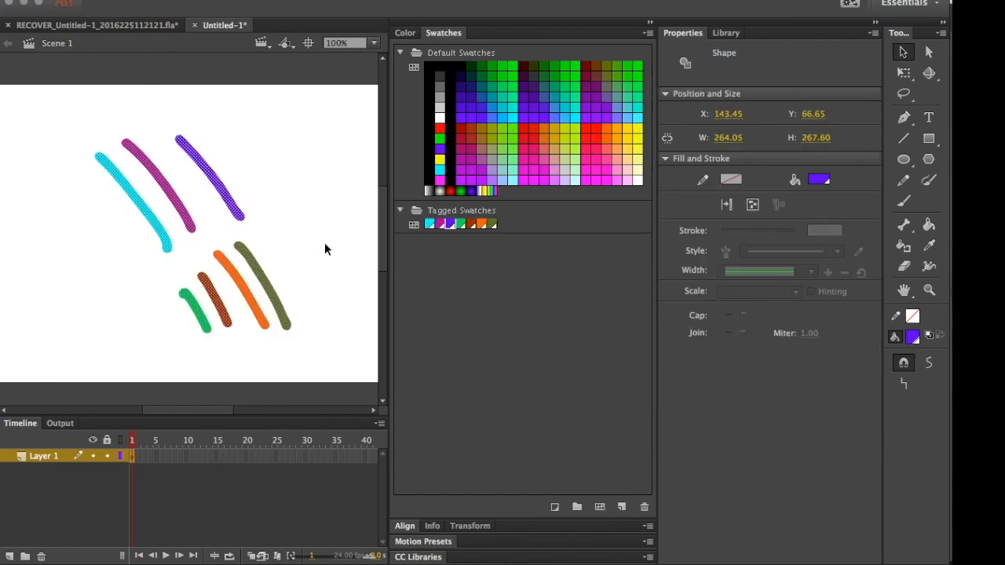
pyautogui.click(445, 254)
pyautogui.click(413, 227)
pyautogui.click(154, 273)
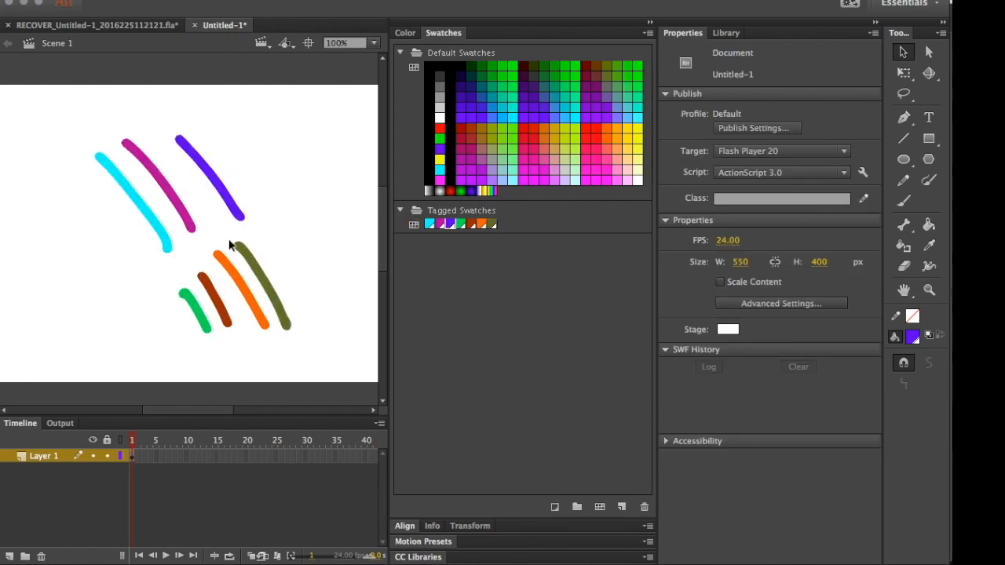
# Switch to Toon Boom Harmony, enlarge the colour list, and copy the colours from New 0 through New 6.
pyautogui.hotkey('ctrl', 'Up')
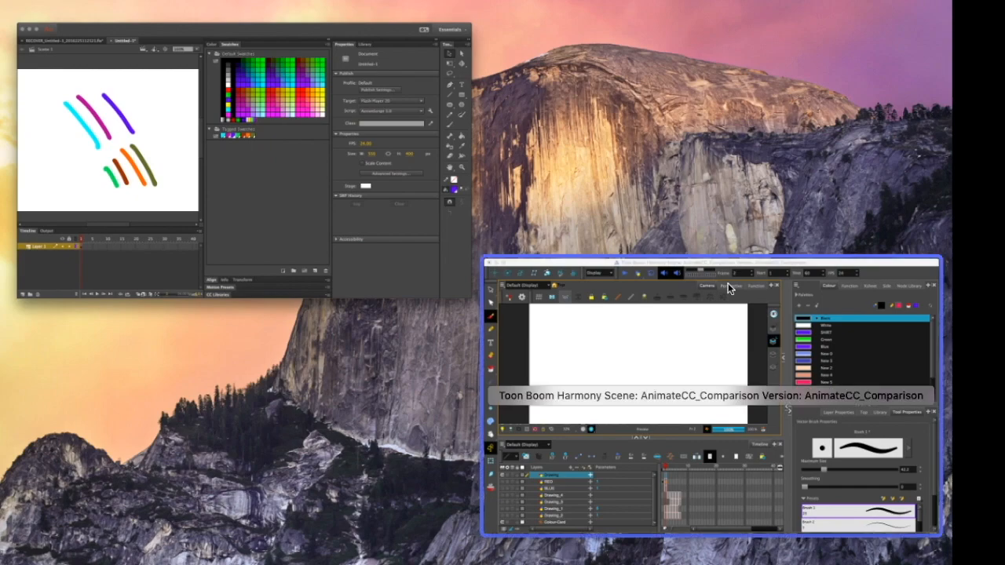
pyautogui.click(746, 390)
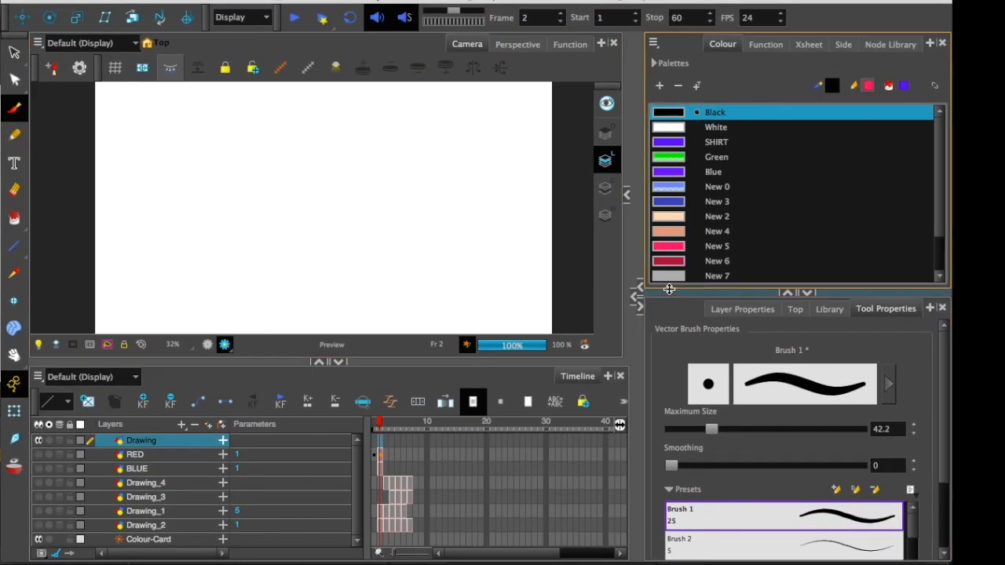
pyautogui.moveTo(663, 293); pyautogui.dragTo(668, 401)
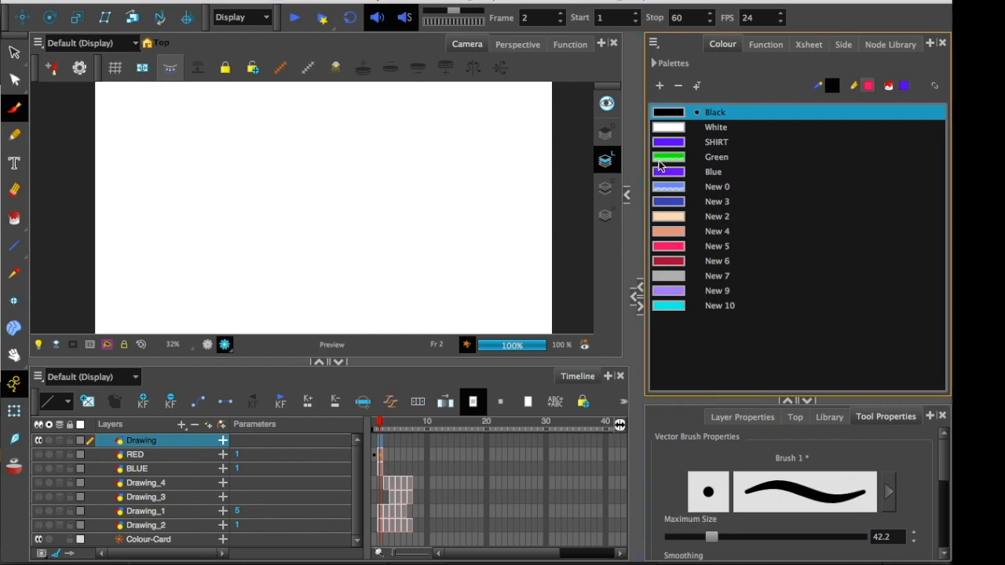
pyautogui.click(668, 188)
pyautogui.keyDown('shift'); pyautogui.click(671, 262); pyautogui.keyUp('shift')
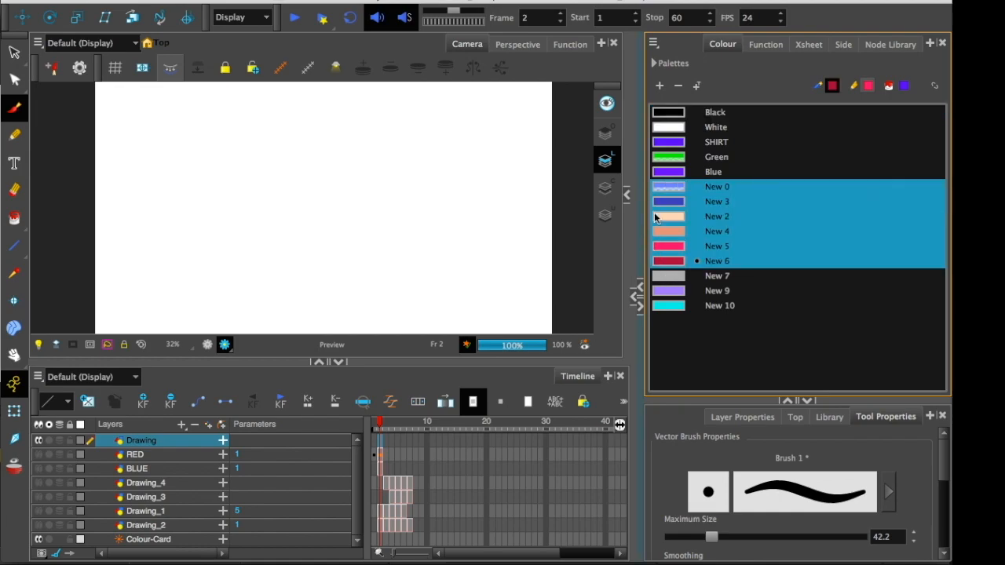
pyautogui.moveTo(390, 550)
# Show the scene palettes, create a palette named New, and paste the copied colours into it.
pyautogui.click(654, 63)
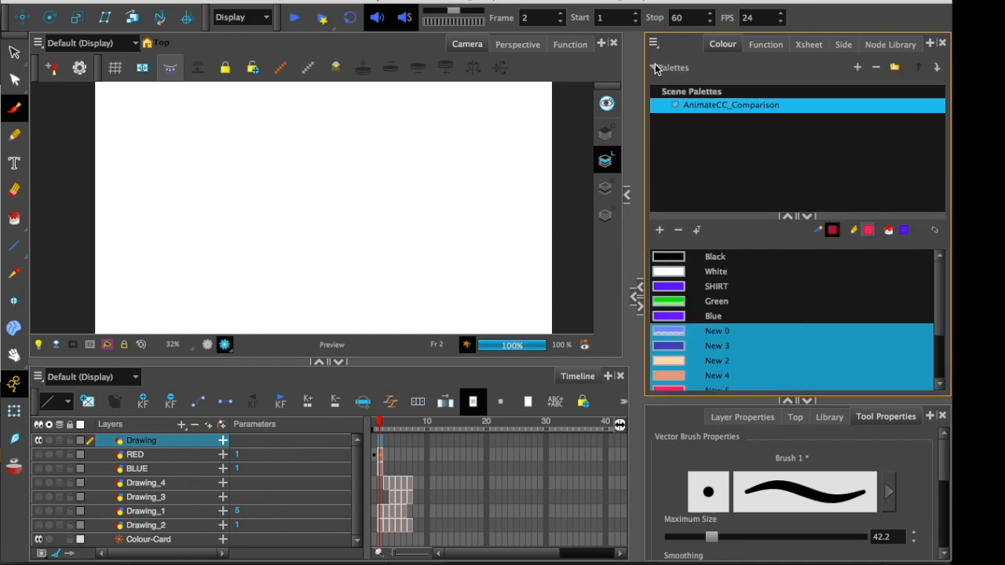
pyautogui.click(653, 66)
pyautogui.click(654, 66)
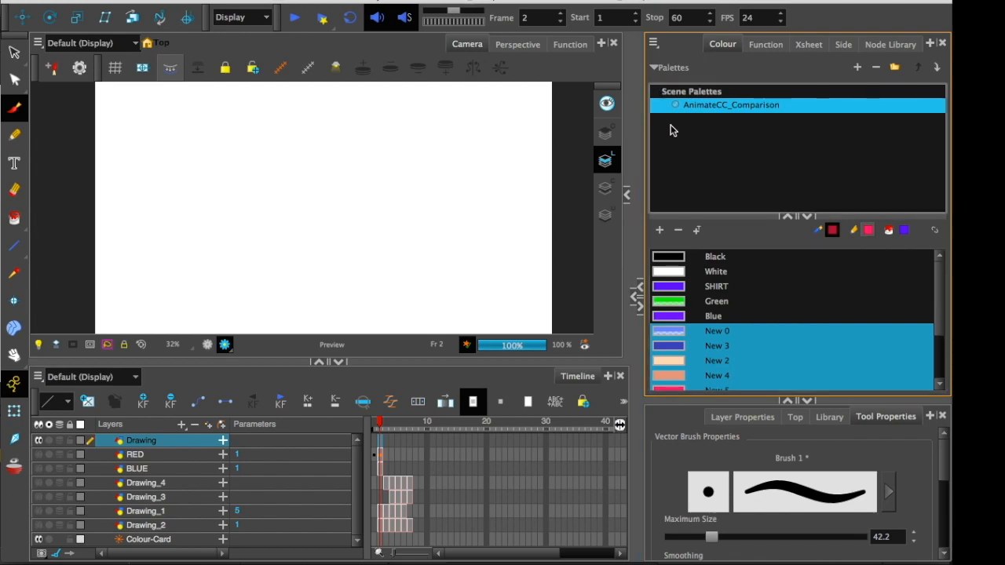
pyautogui.click(857, 68)
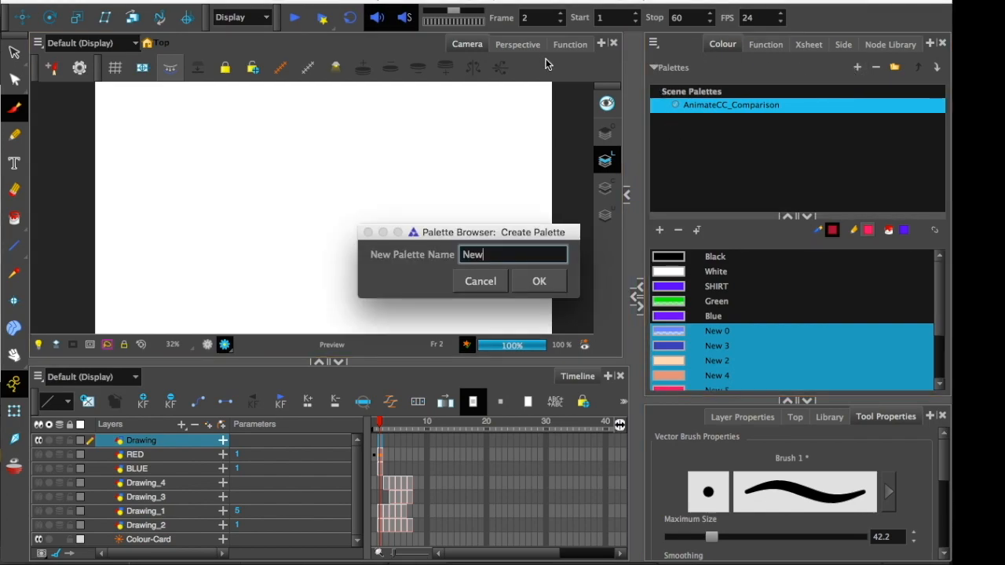
pyautogui.click(523, 280)
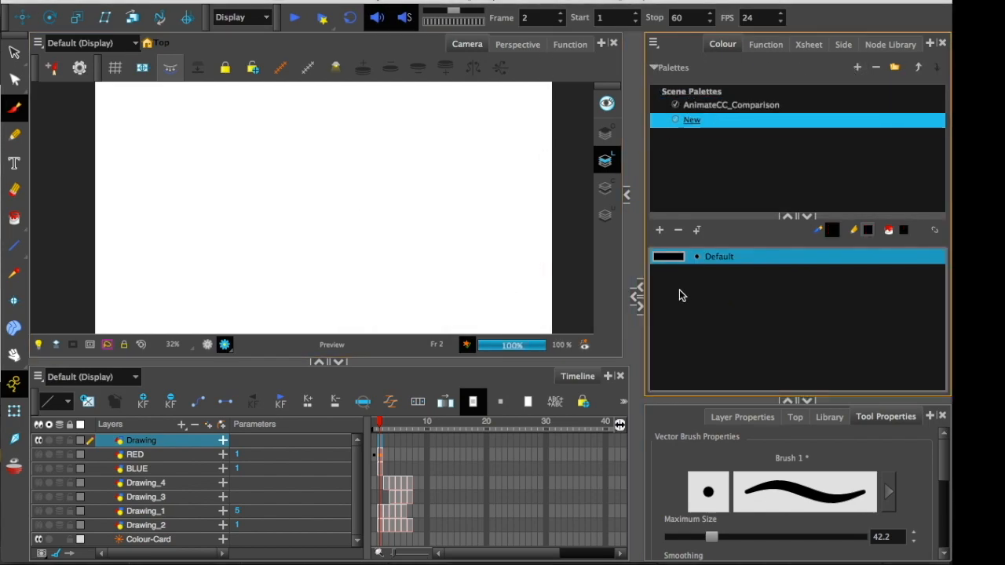
pyautogui.click(682, 309)
pyautogui.press('super+v')
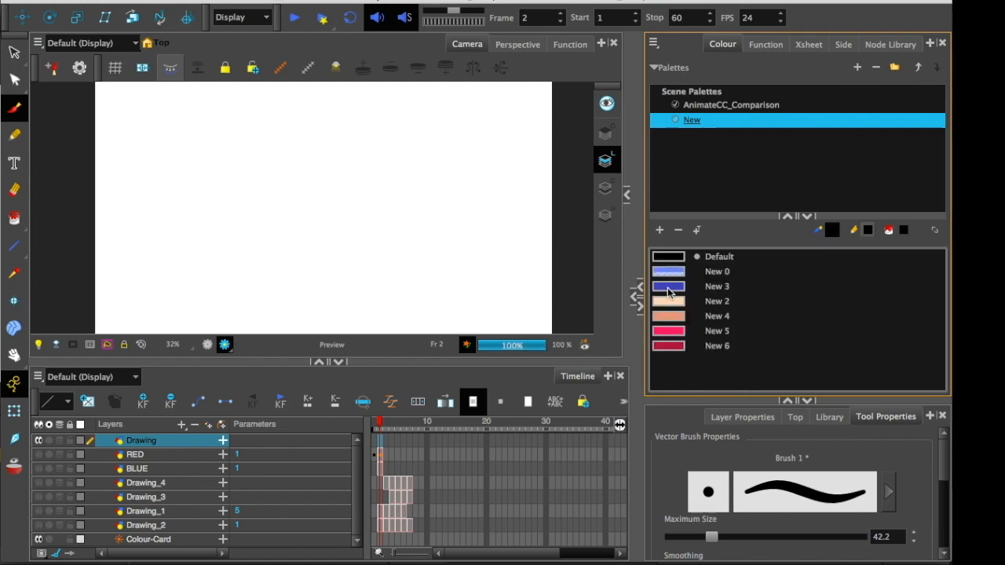
# Change the New 2 colour in the New palette to a bright green and close the colour picker.
pyautogui.click(672, 345)
pyautogui.click(667, 317)
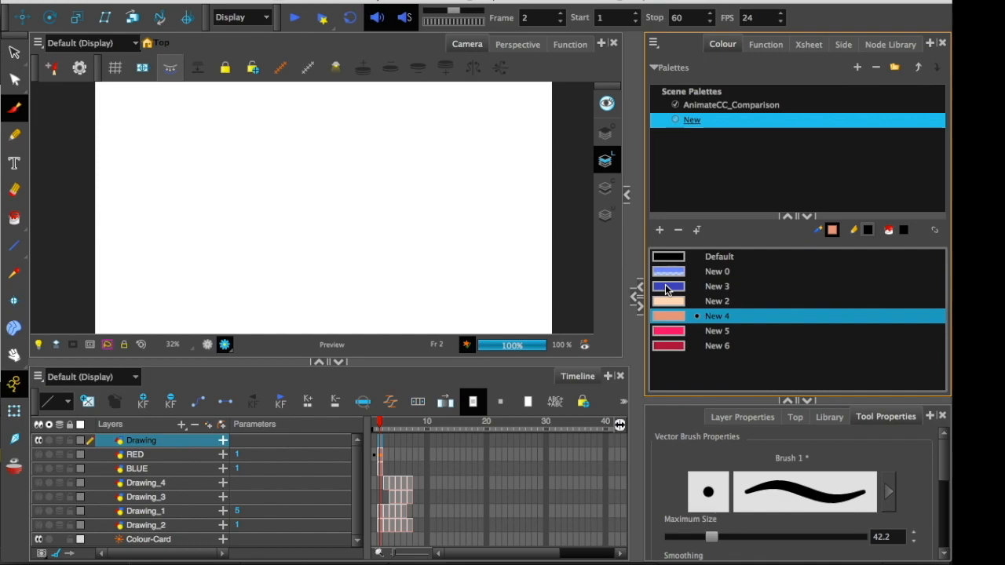
pyautogui.click(665, 302)
pyautogui.doubleClick(664, 302)
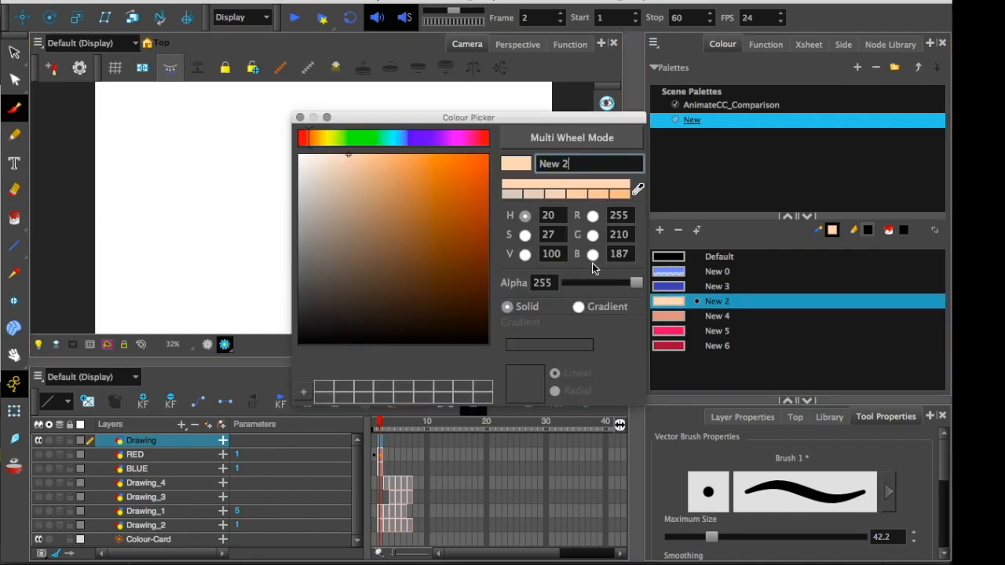
pyautogui.moveTo(439, 118); pyautogui.dragTo(262, 146)
pyautogui.click(185, 167)
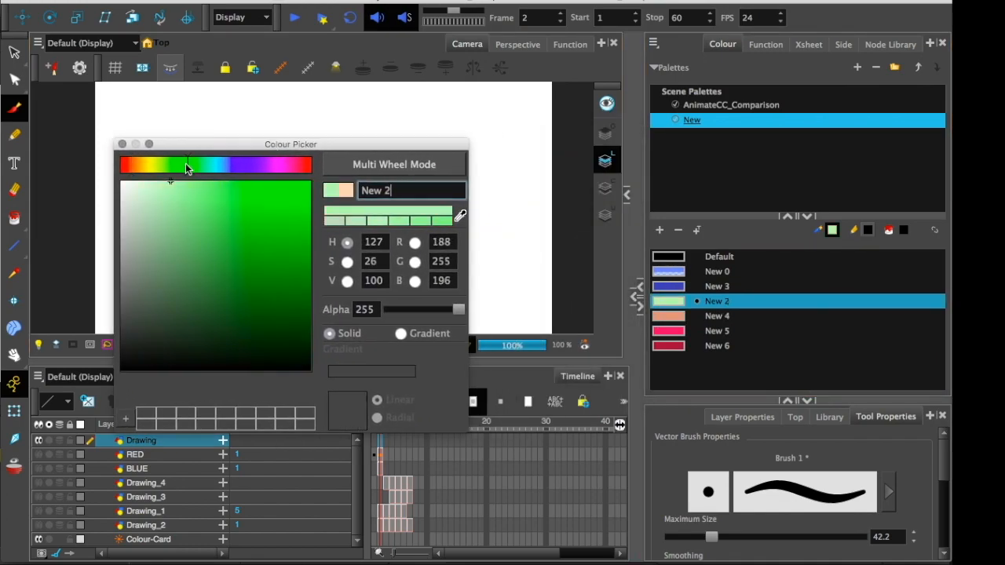
pyautogui.click(233, 205)
pyautogui.click(122, 144)
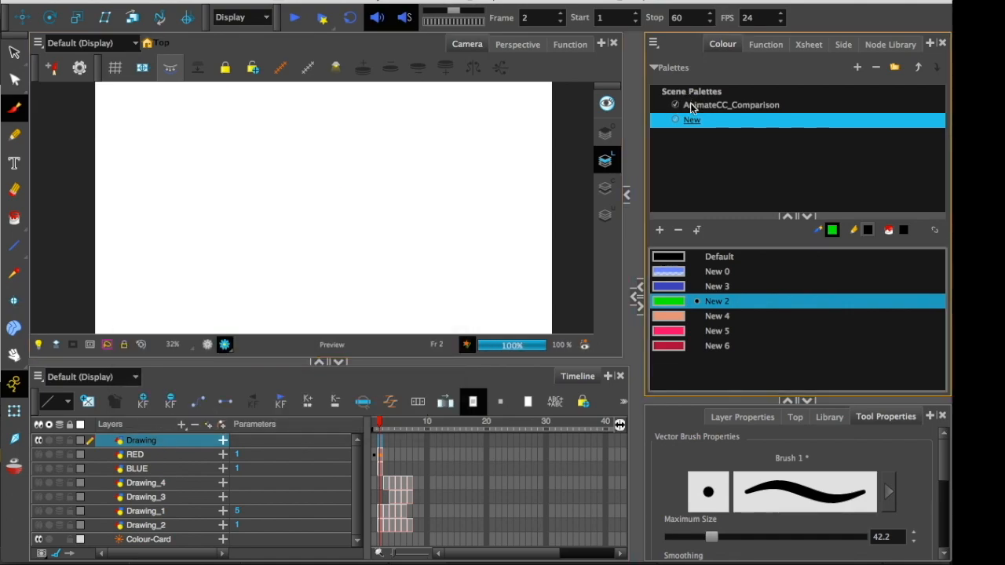
# Make AnimateCC_Comparison the current palette, go through its New 0, New 2 and New 4 colours, and widen the colour view.
pyautogui.click(691, 108)
pyautogui.scroll(-2, 935, 369)
pyautogui.scroll(-1, 934, 369)
pyautogui.click(668, 287)
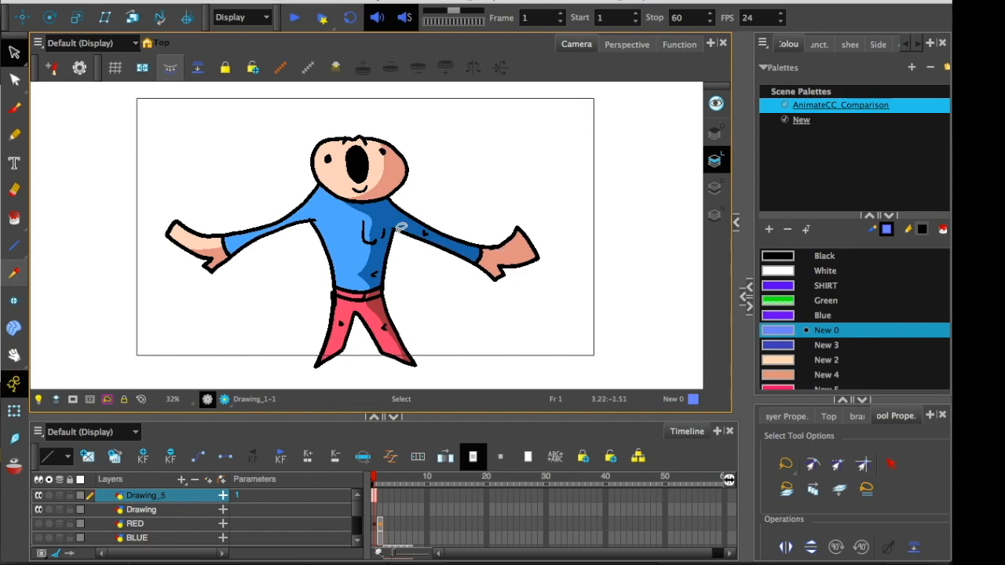
pyautogui.moveTo(776, 215); pyautogui.dragTo(775, 159)
pyautogui.click(778, 306)
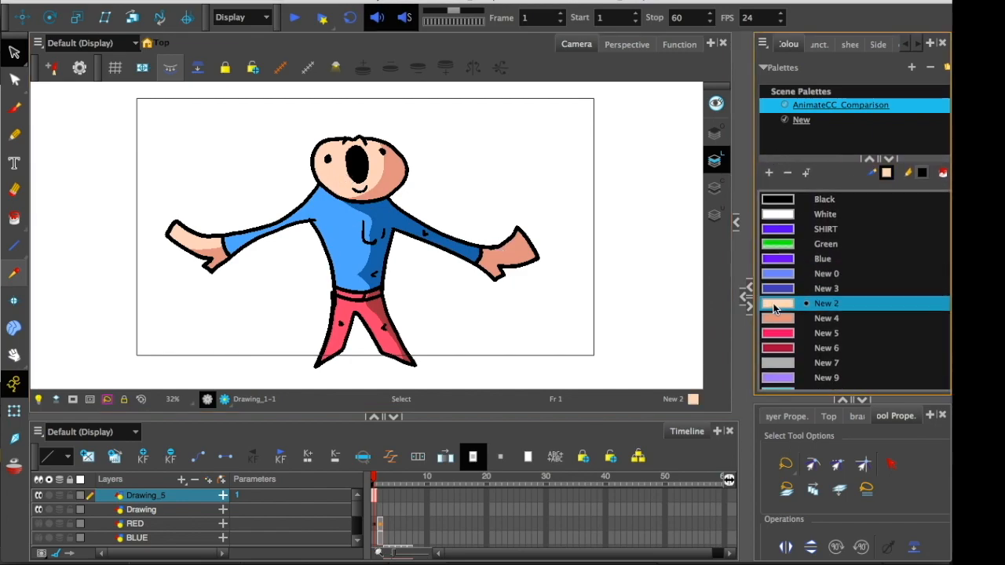
pyautogui.click(778, 317)
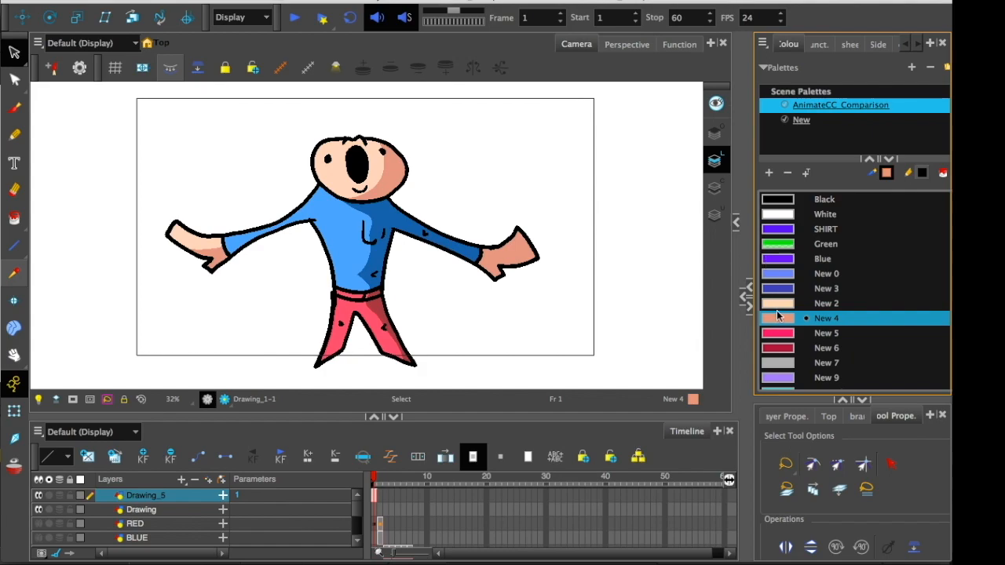
pyautogui.moveTo(740, 354); pyautogui.dragTo(584, 366)
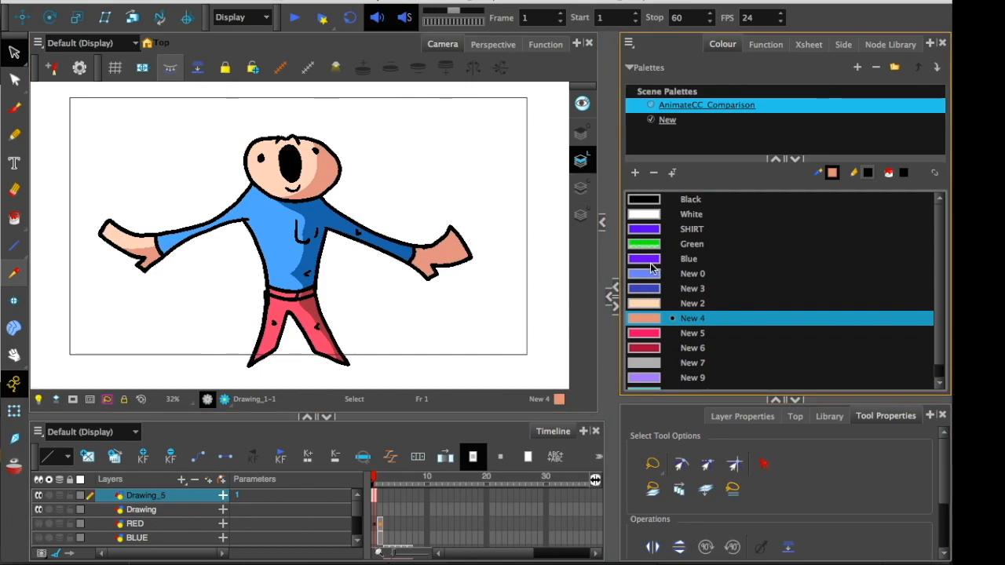
# Examine the palette operations available for the scene palettes without applying any of them.
pyautogui.click(629, 44)
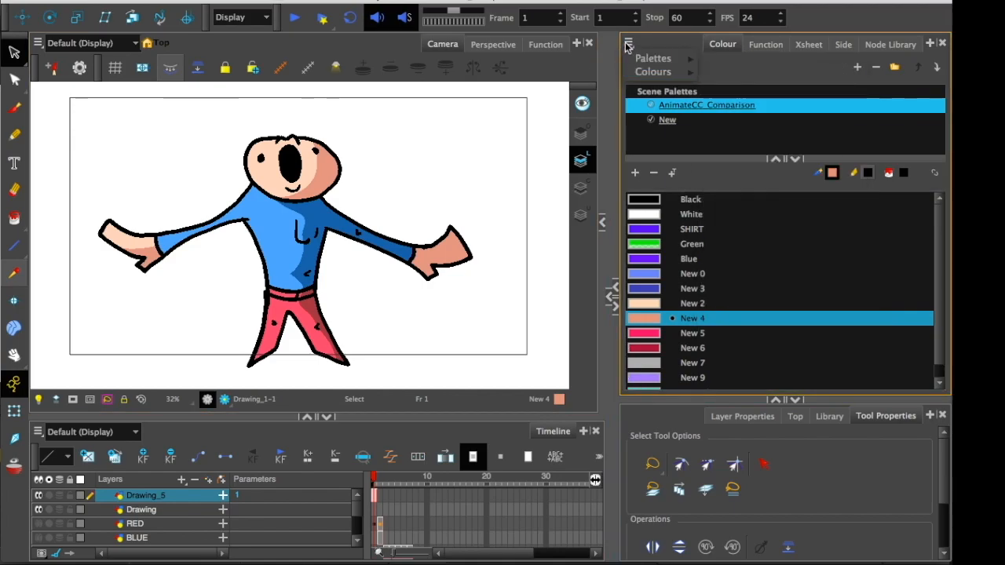
pyautogui.moveTo(660, 59)
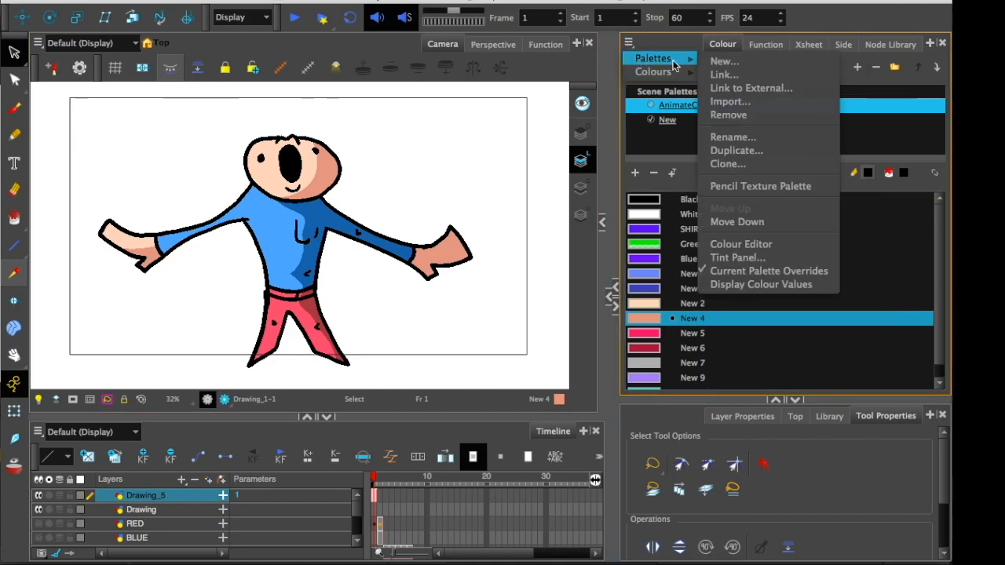
pyautogui.click(598, 200)
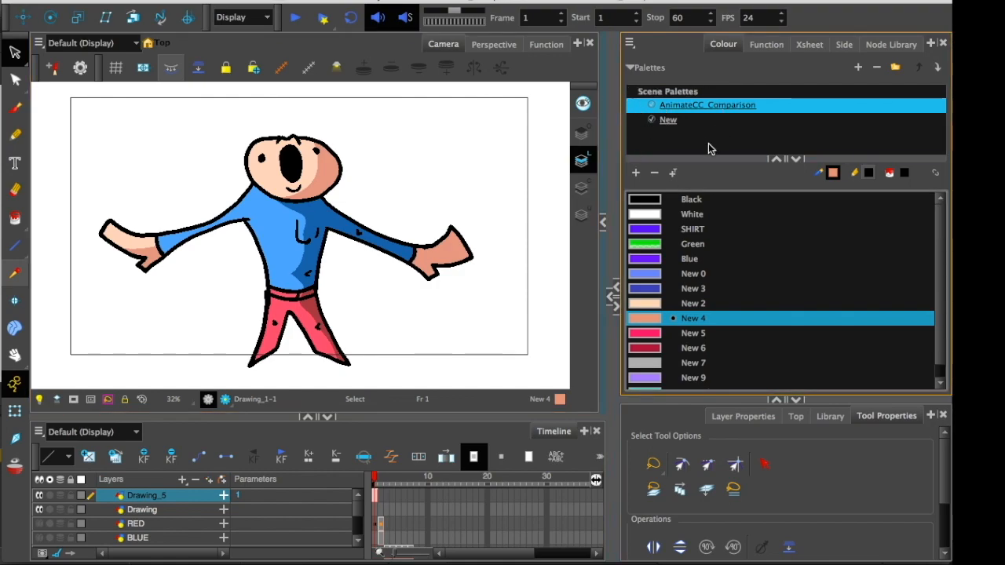
# Enlarge the palette list and clone the AnimateCC_Comparison palette under the default name.
pyautogui.moveTo(680, 159); pyautogui.dragTo(681, 225)
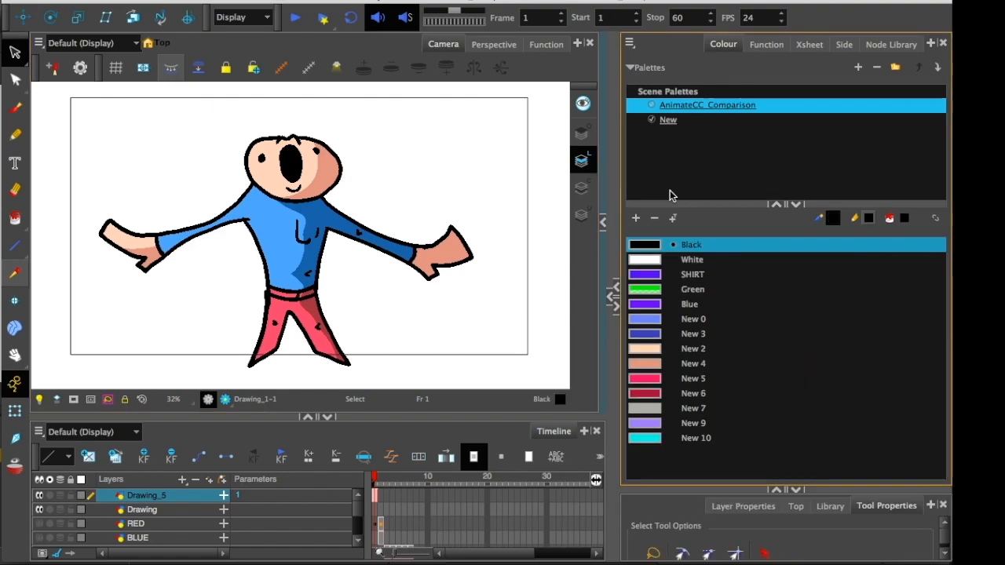
pyautogui.rightClick(690, 107)
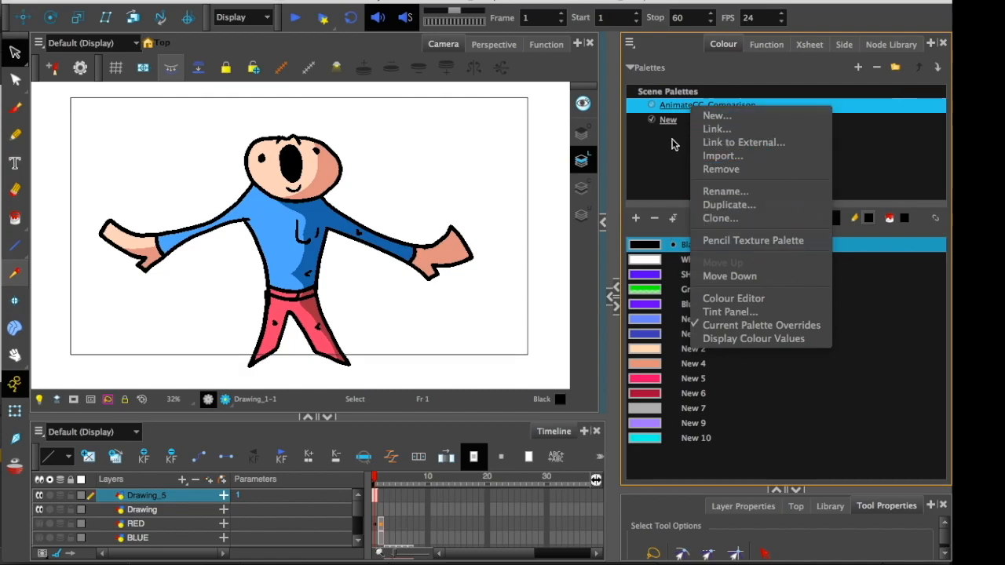
pyautogui.click(707, 218)
pyautogui.click(539, 280)
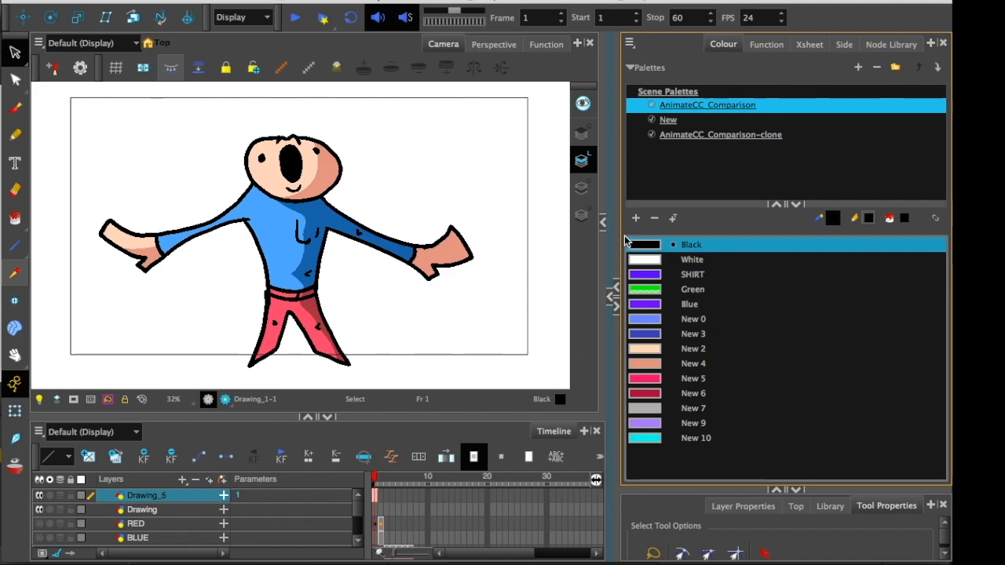
# Change the New 2 colour in the AnimateCC_Comparison-clone palette to bright green and close the colour picker.
pyautogui.click(676, 135)
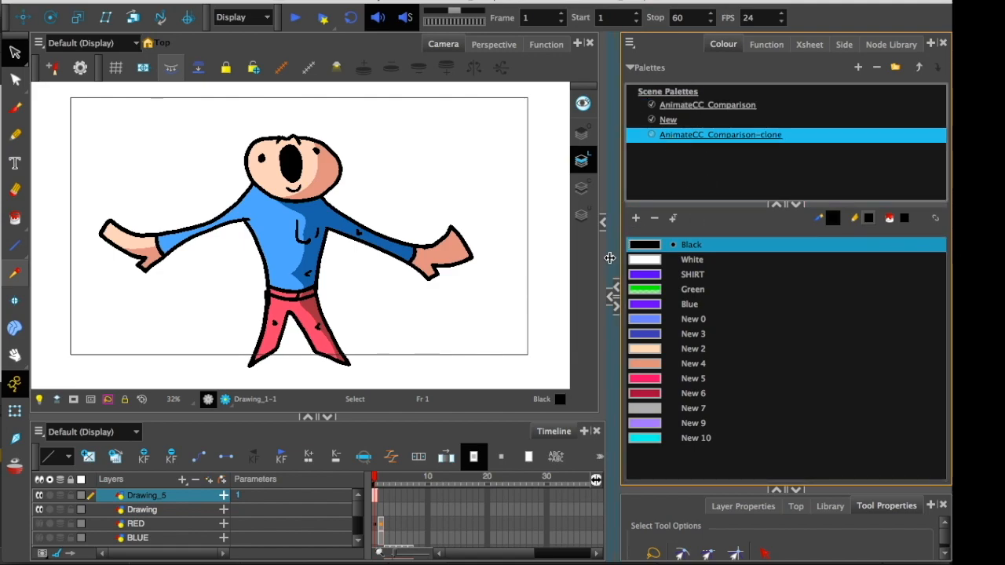
pyautogui.doubleClick(643, 350)
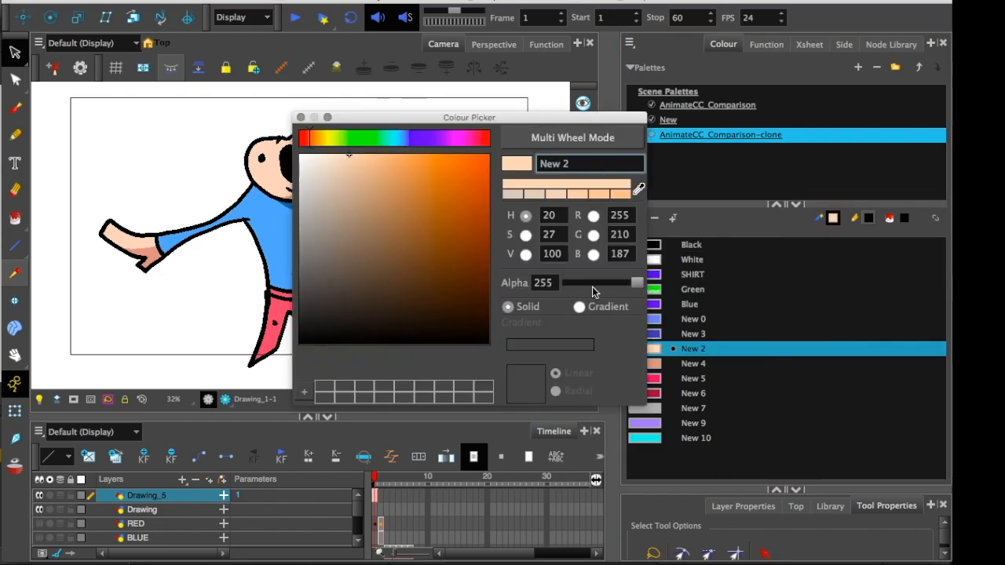
pyautogui.click(365, 139)
pyautogui.moveTo(348, 118); pyautogui.dragTo(272, 427)
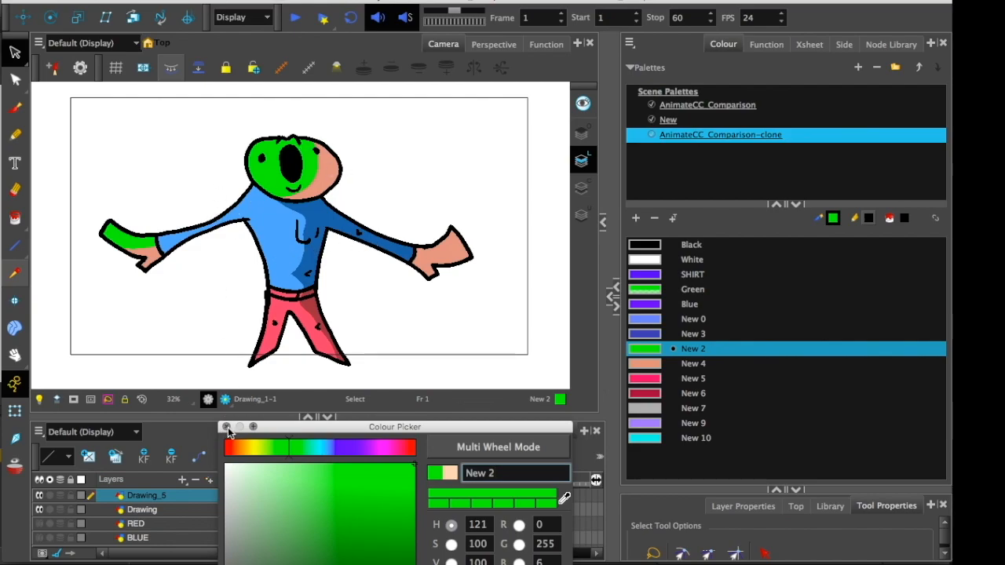
pyautogui.click(227, 427)
# Switch between AnimateCC_Comparison and its clone to compare the character's colours, and undo the clone's green New 2 change.
pyautogui.click(668, 105)
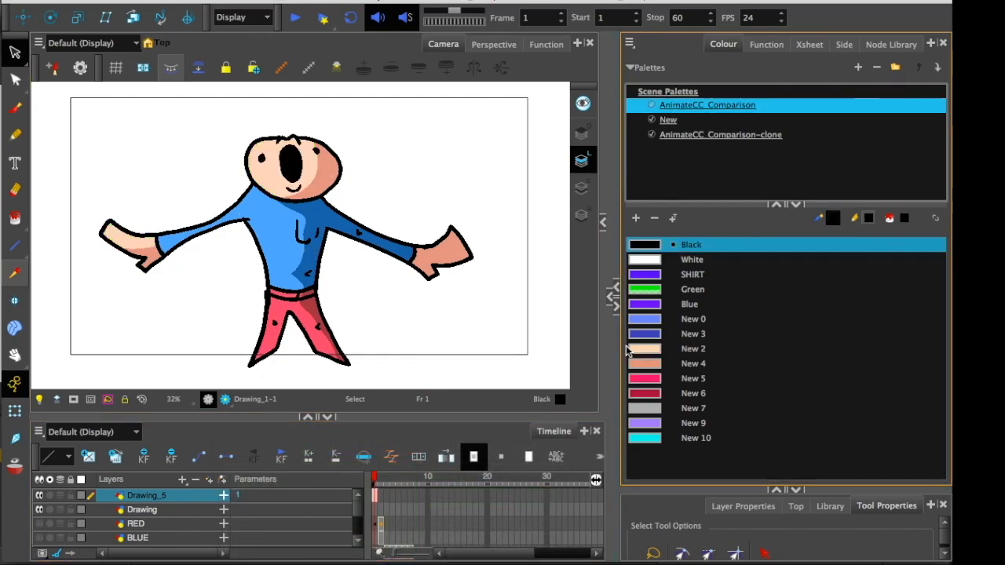
pyautogui.click(706, 134)
pyautogui.click(687, 108)
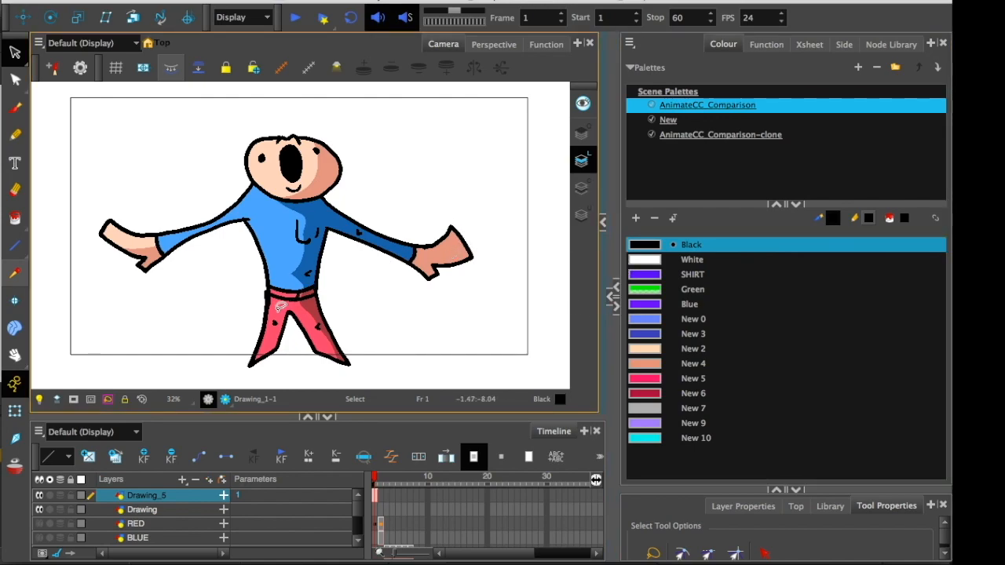
pyautogui.click(672, 137)
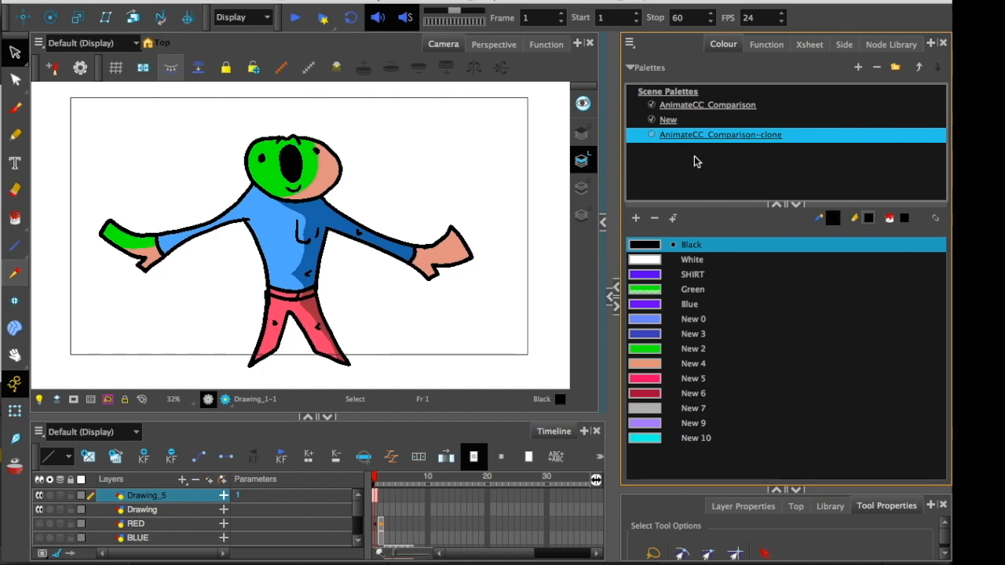
pyautogui.press('super+z')
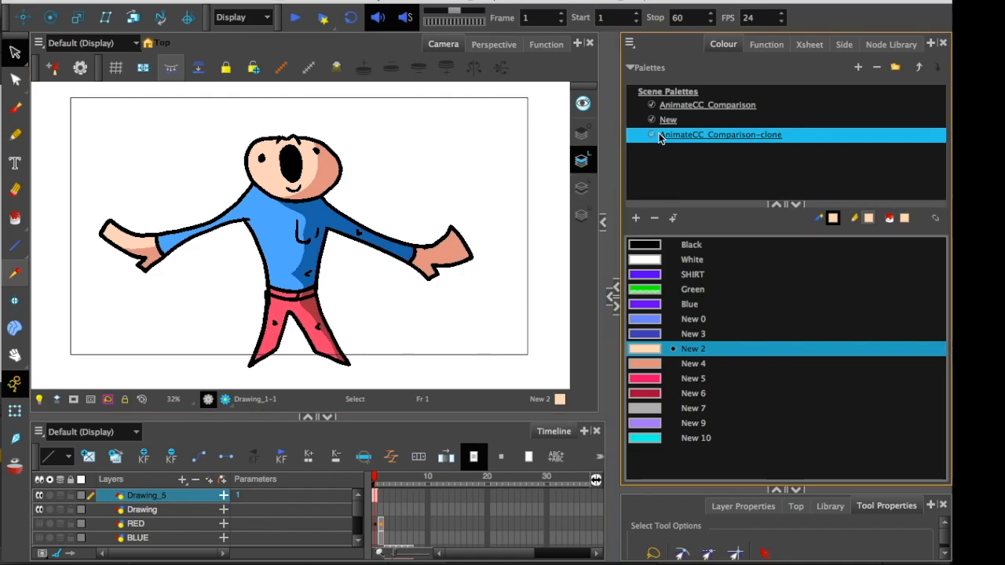
# Open the tint settings for the AnimateCC_Comparison-clone palette and select all its colours from Black through New 10.
pyautogui.rightClick(672, 138)
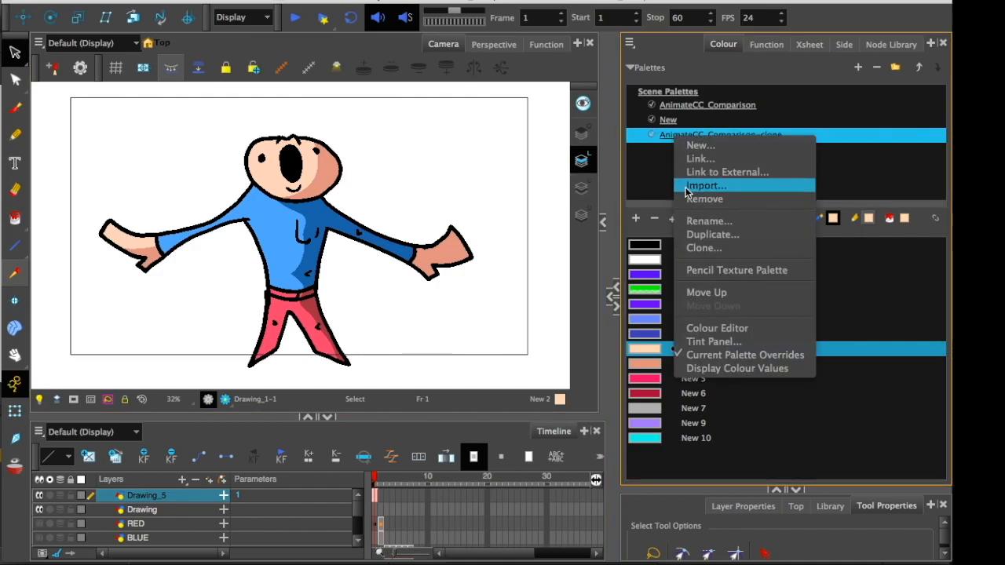
pyautogui.click(691, 342)
pyautogui.moveTo(516, 136); pyautogui.dragTo(644, 65)
pyautogui.moveTo(759, 354); pyautogui.dragTo(787, 499)
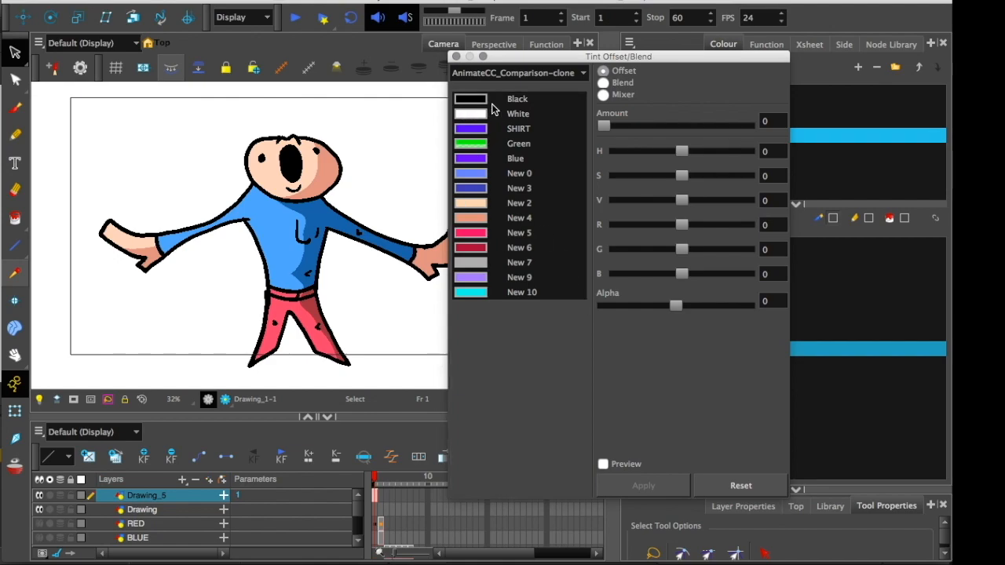
pyautogui.click(493, 102)
pyautogui.keyDown('shift'); pyautogui.click(514, 293); pyautogui.keyUp('shift')
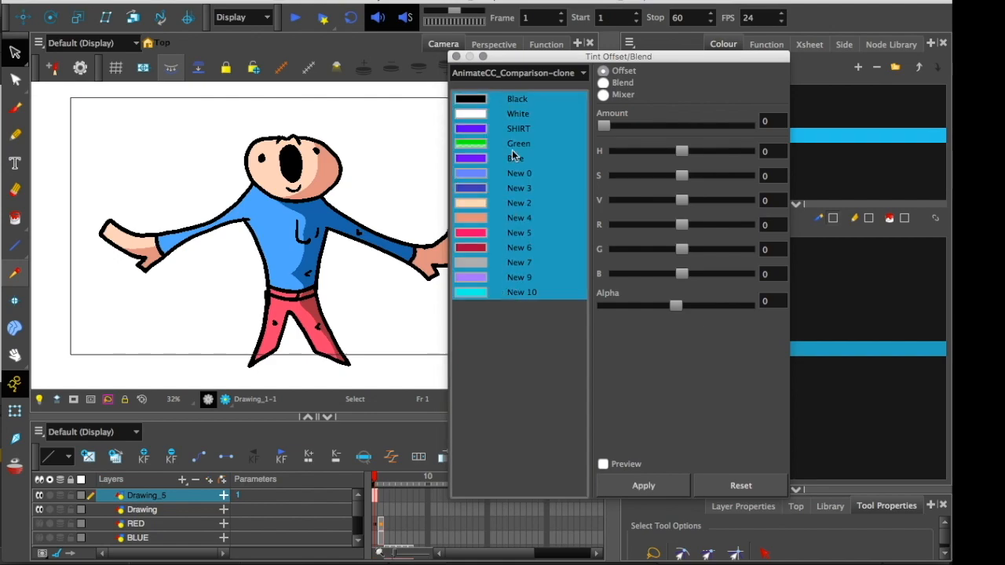
# Set the Offset tint to amount 100, H 72, S 37 and V -17, with preview enabled.
pyautogui.moveTo(603, 125); pyautogui.dragTo(750, 123)
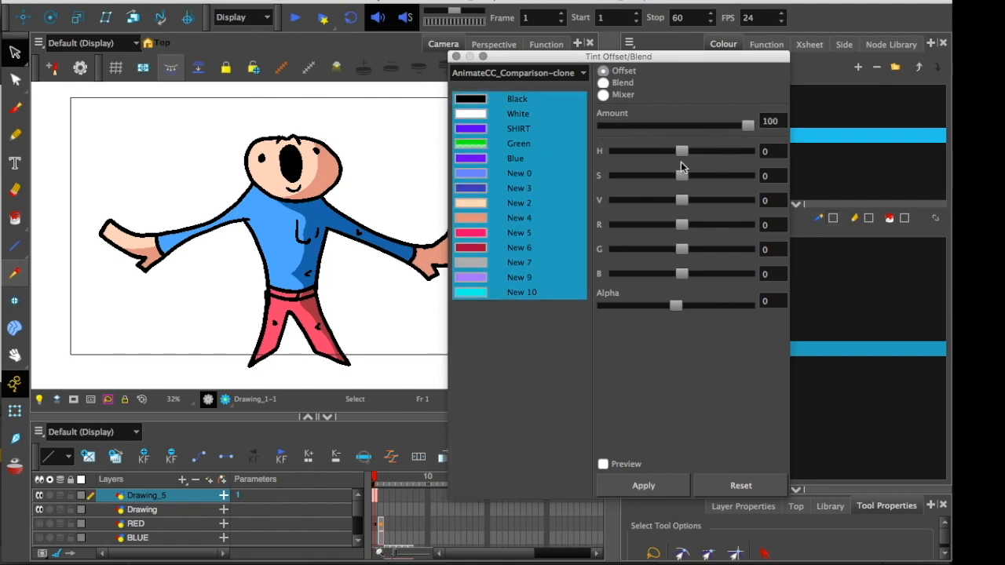
pyautogui.moveTo(681, 151); pyautogui.dragTo(670, 206)
pyautogui.moveTo(723, 153); pyautogui.dragTo(711, 168)
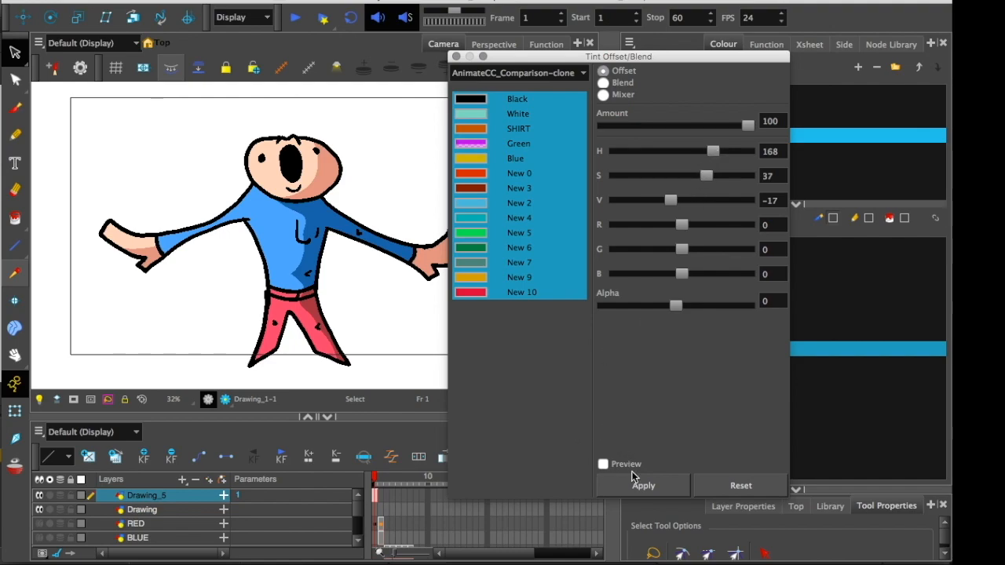
pyautogui.click(602, 465)
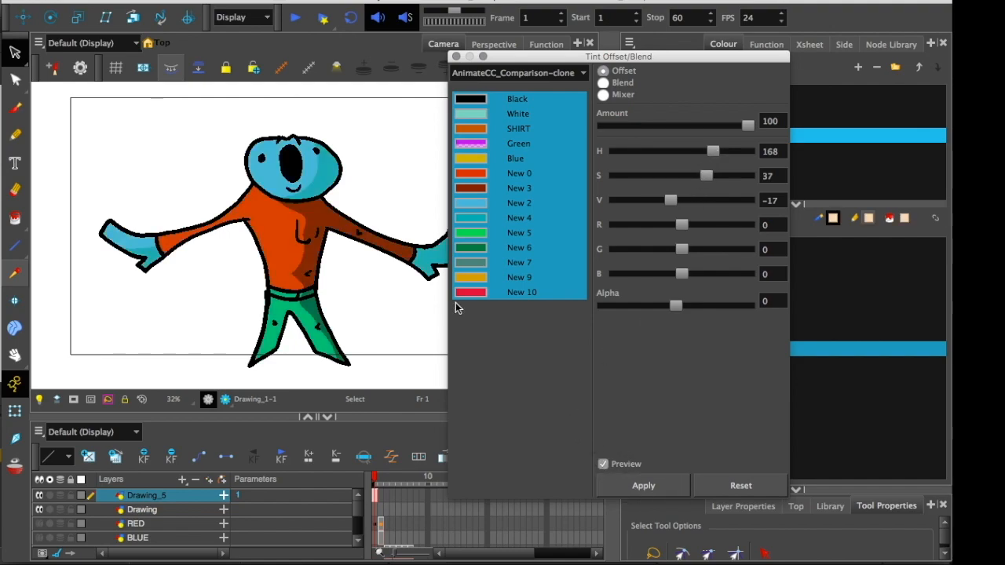
pyautogui.moveTo(713, 148)
pyautogui.mouseDown()
pyautogui.moveTo(685, 148)
pyautogui.moveTo(695, 150)
pyautogui.mouseUp()
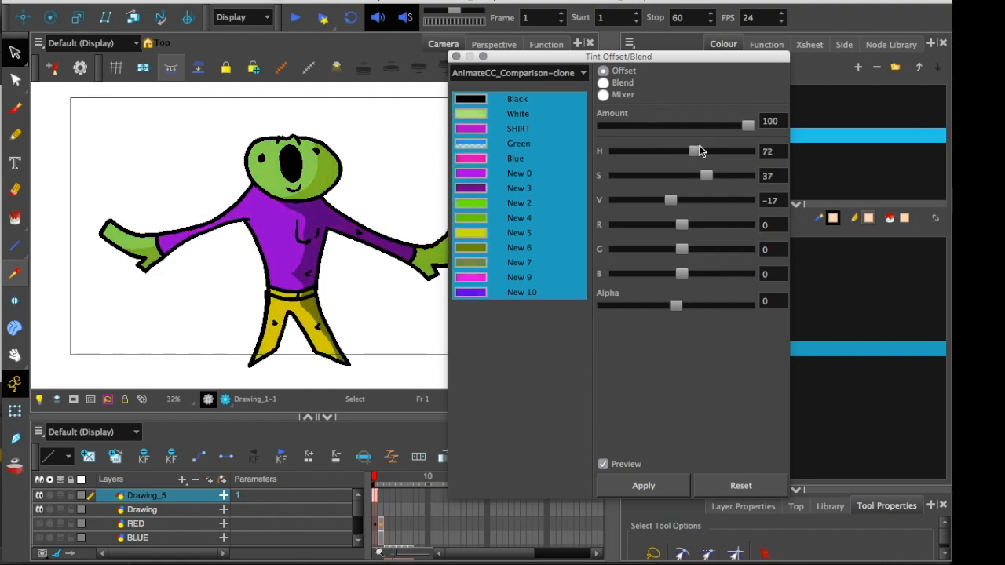
# Try a Blend tint on the selected colours with amount 70, H 176, S 24 and V 36.
pyautogui.click(610, 85)
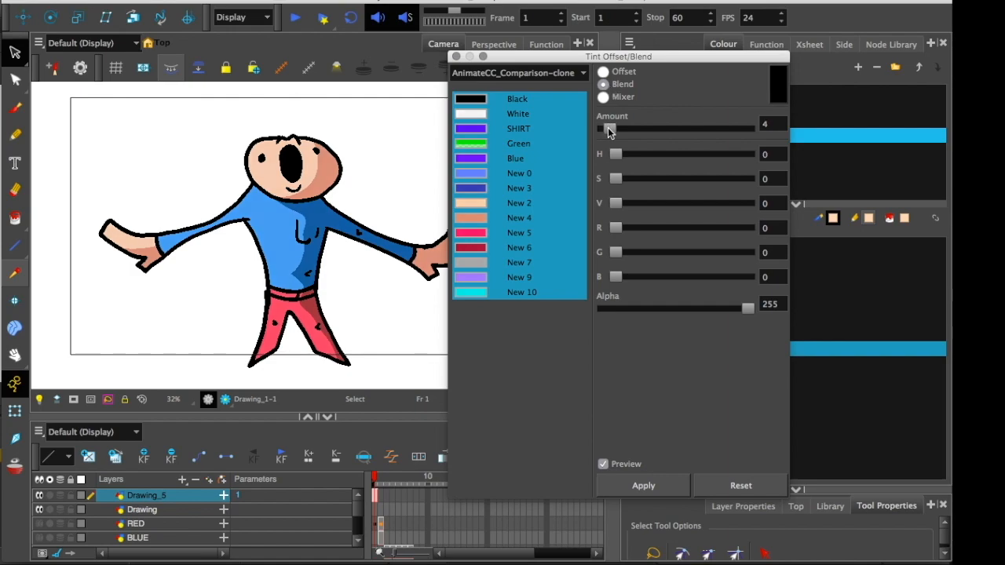
pyautogui.moveTo(606, 123); pyautogui.dragTo(685, 127)
pyautogui.moveTo(616, 154); pyautogui.dragTo(663, 204)
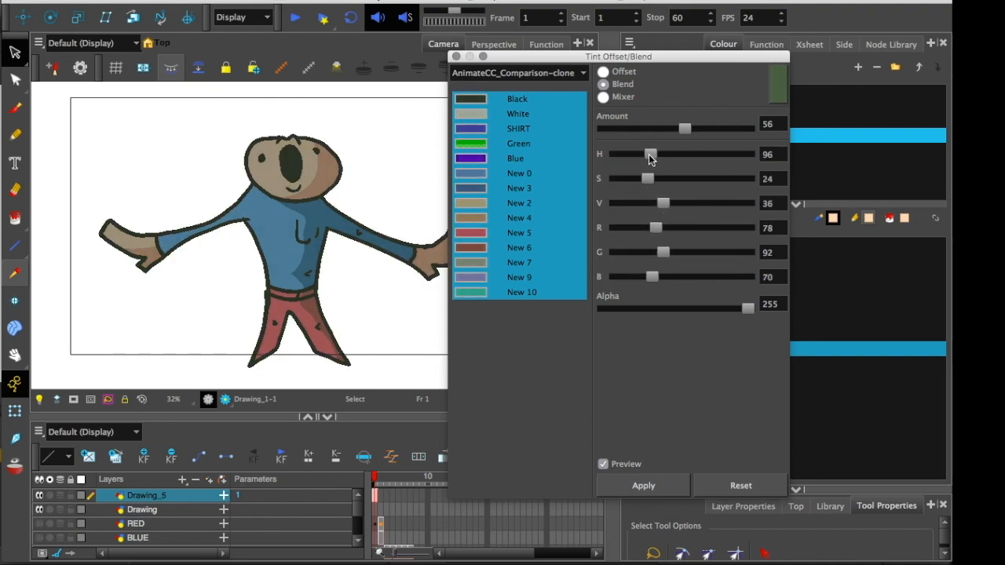
pyautogui.moveTo(649, 154); pyautogui.dragTo(680, 155)
# Pick a blue-violet Blend tint colour with H 226, S 73 and V 80, and close the colour picker.
pyautogui.click(776, 83)
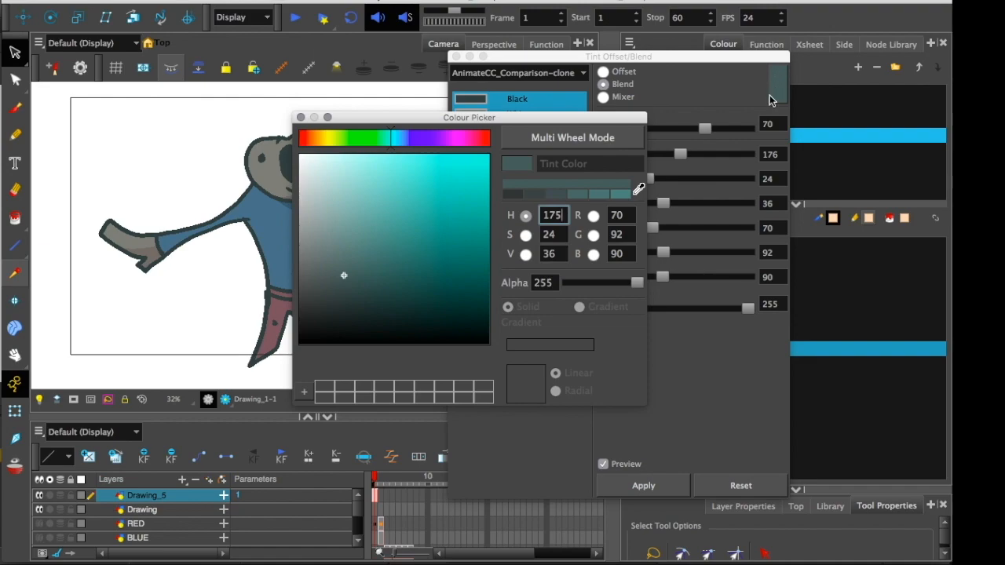
pyautogui.moveTo(392, 119); pyautogui.dragTo(470, 237)
pyautogui.click(485, 303)
pyautogui.moveTo(485, 302)
pyautogui.mouseDown()
pyautogui.moveTo(513, 261)
pyautogui.moveTo(502, 297)
pyautogui.moveTo(489, 290)
pyautogui.mouseUp()
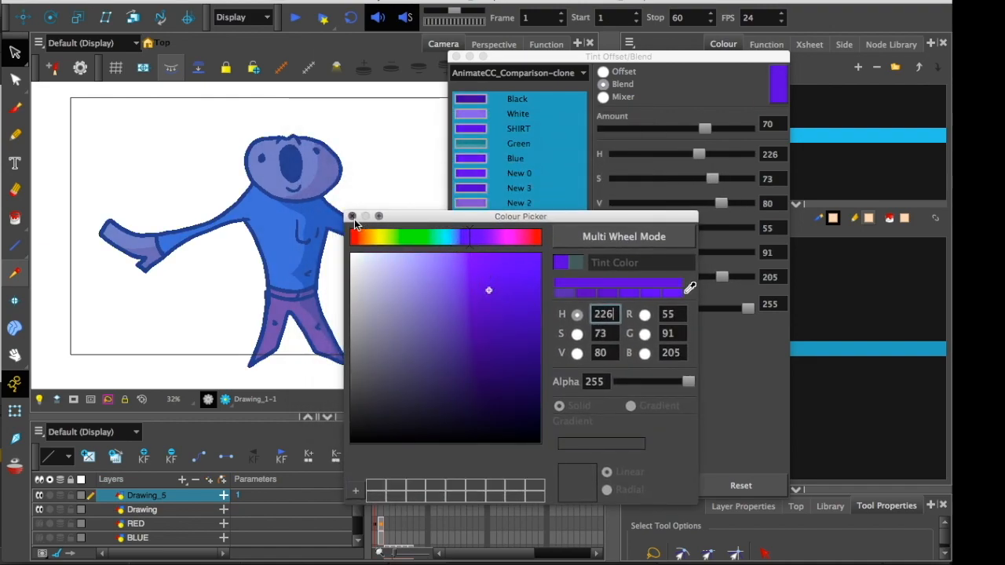
pyautogui.click(352, 216)
# Try the Mixer tint mode with a hue of 202, and open and close the base colour picker.
pyautogui.click(603, 97)
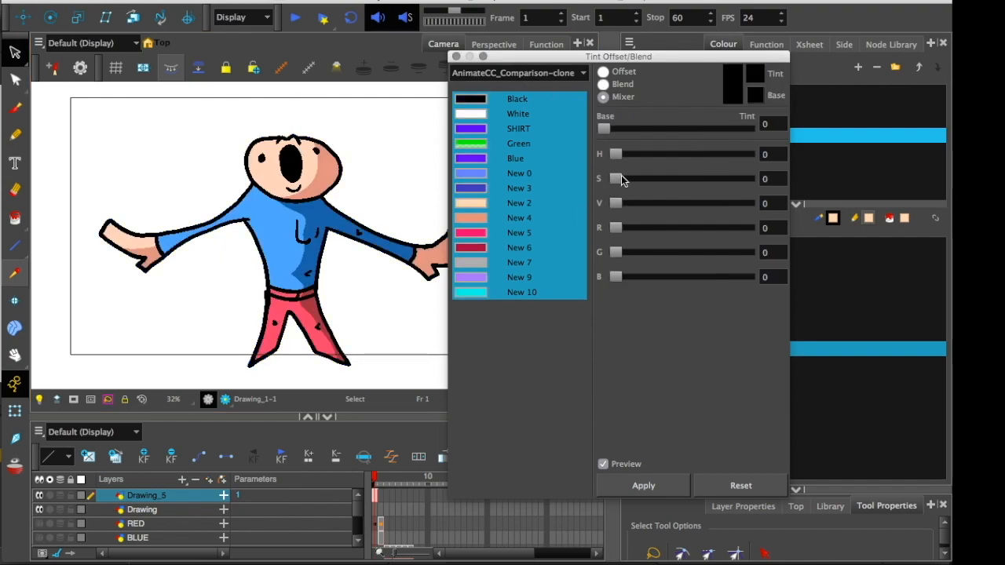
pyautogui.click(733, 83)
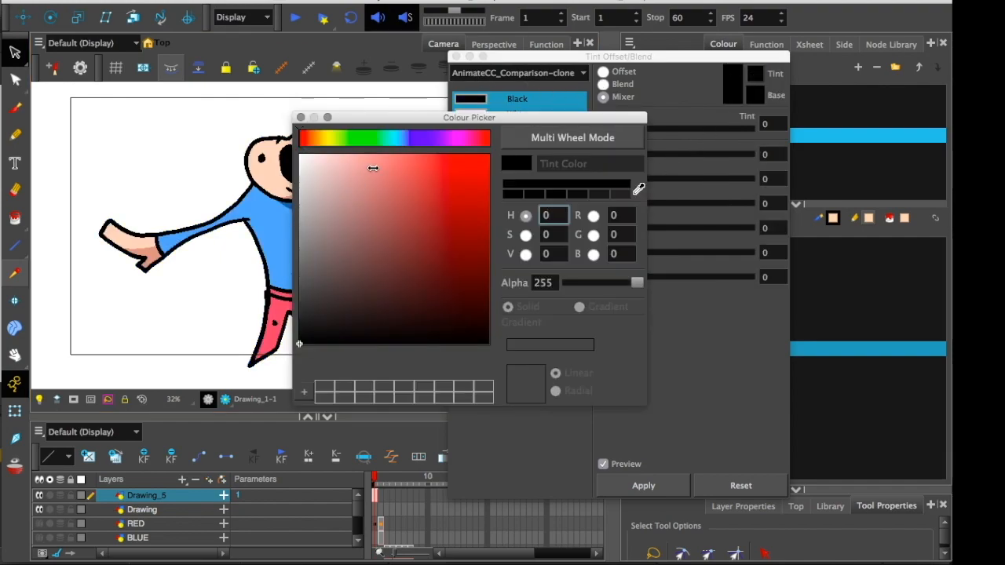
pyautogui.click(406, 140)
pyautogui.click(301, 117)
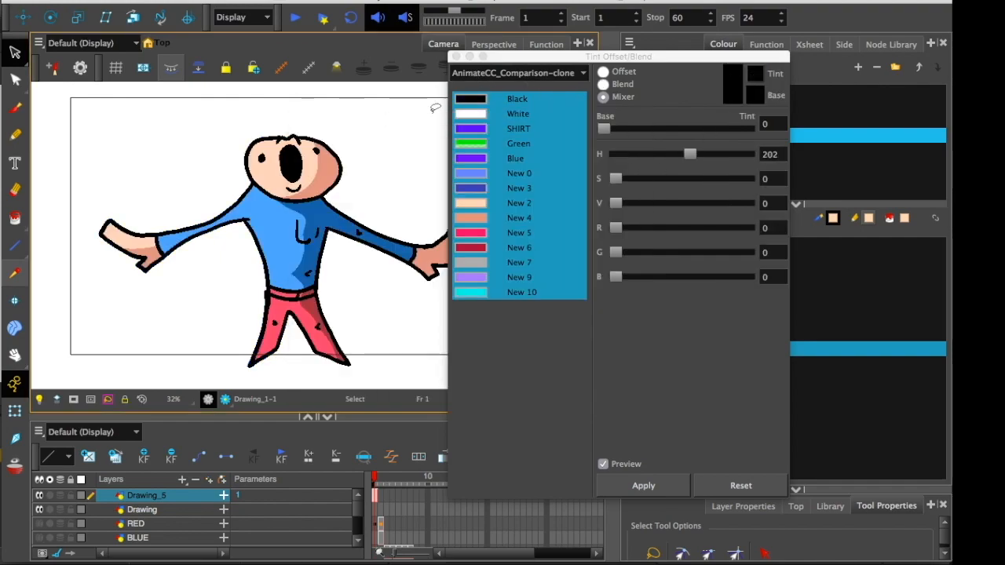
pyautogui.click(754, 95)
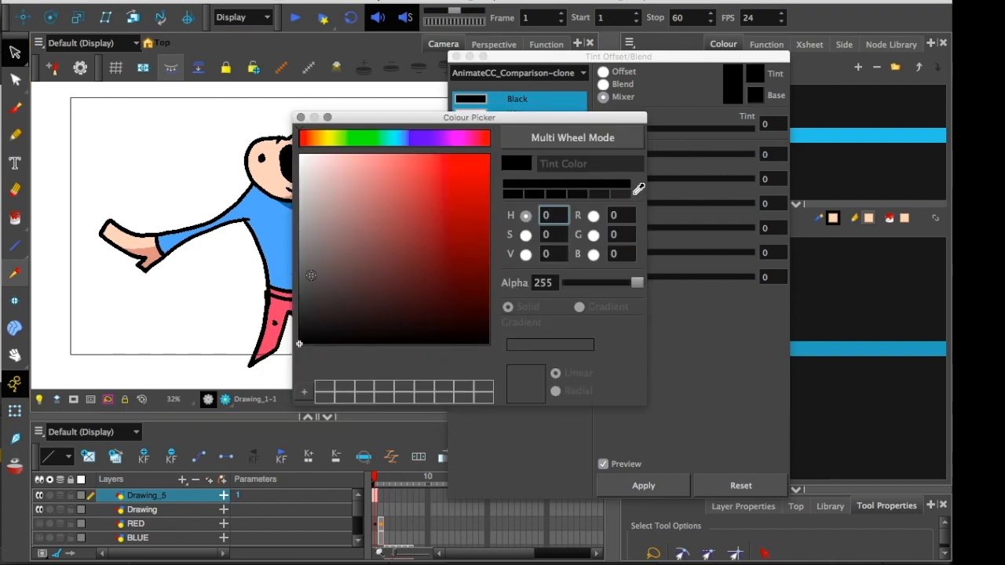
pyautogui.click(301, 117)
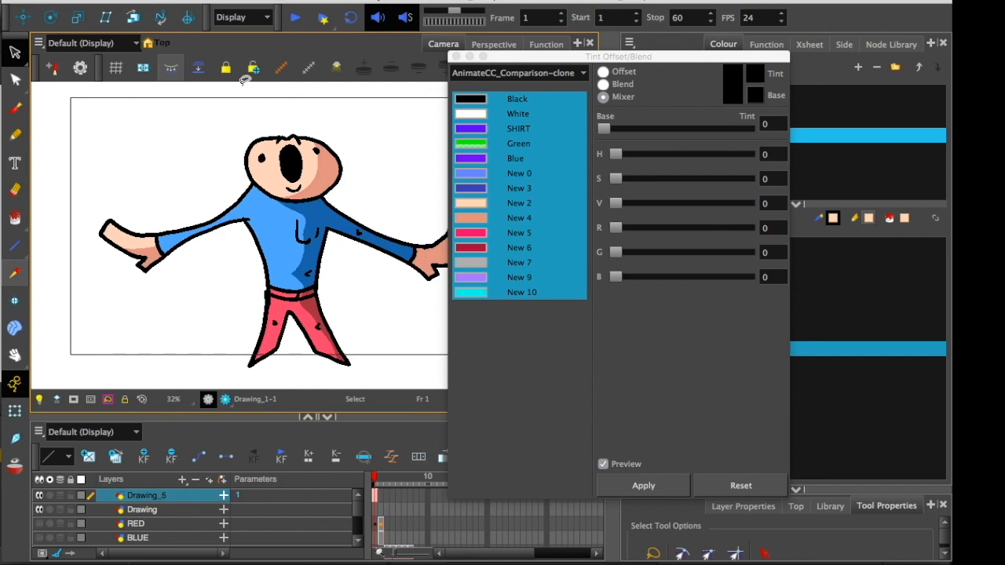
# Revisit the Blend tint, return to Offset, apply it to the clone palette and close the tint window.
pyautogui.click(603, 84)
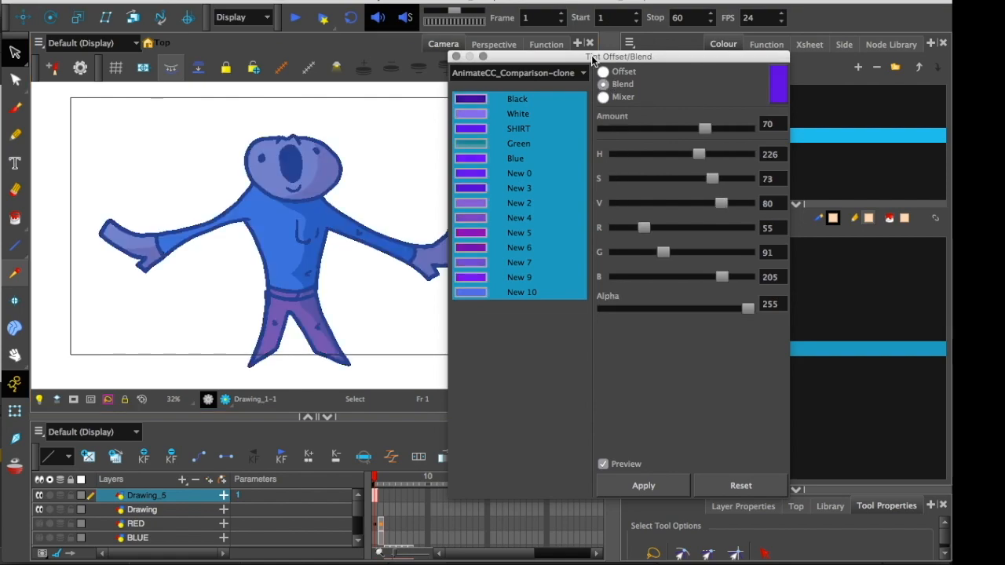
pyautogui.click(611, 71)
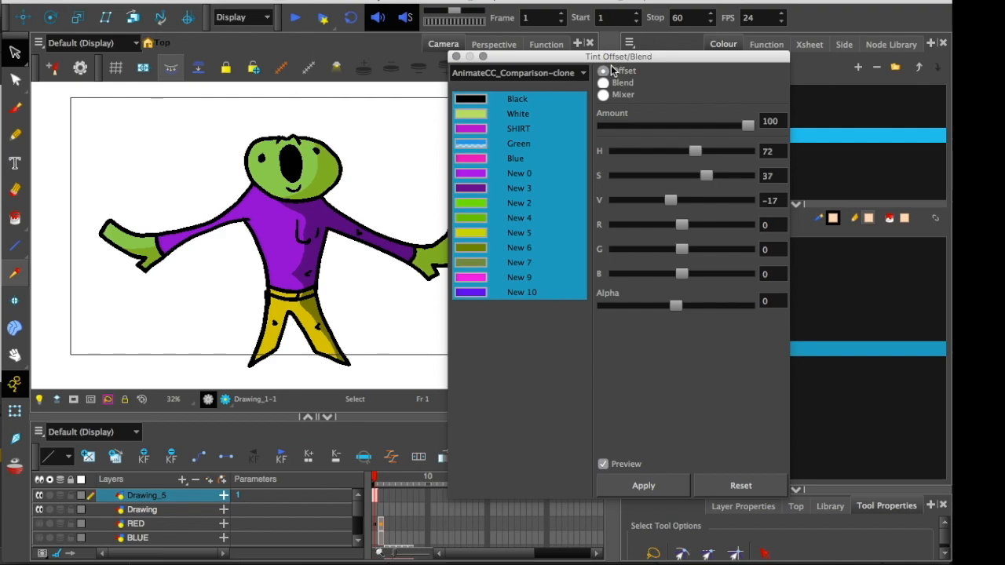
pyautogui.click(640, 486)
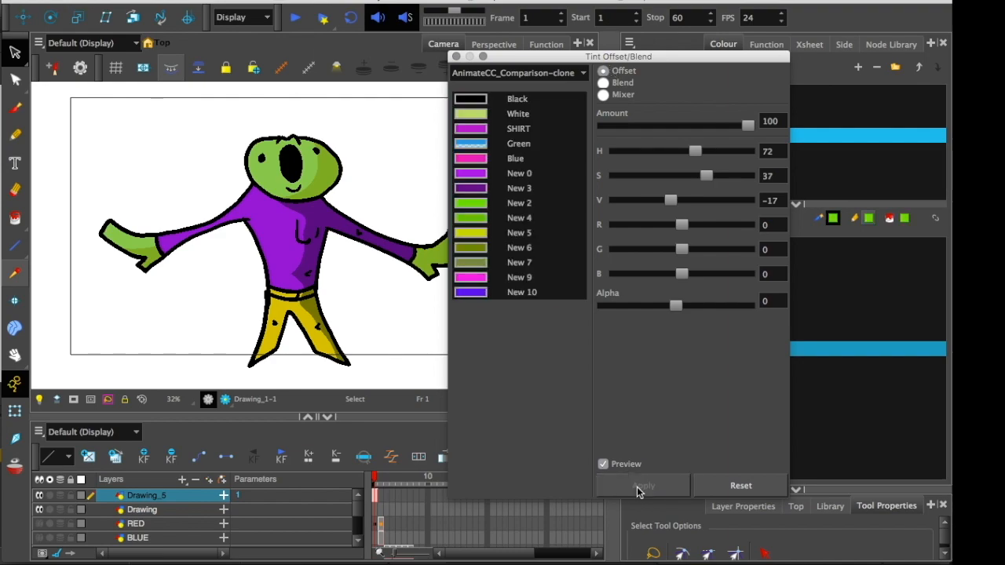
pyautogui.click(457, 56)
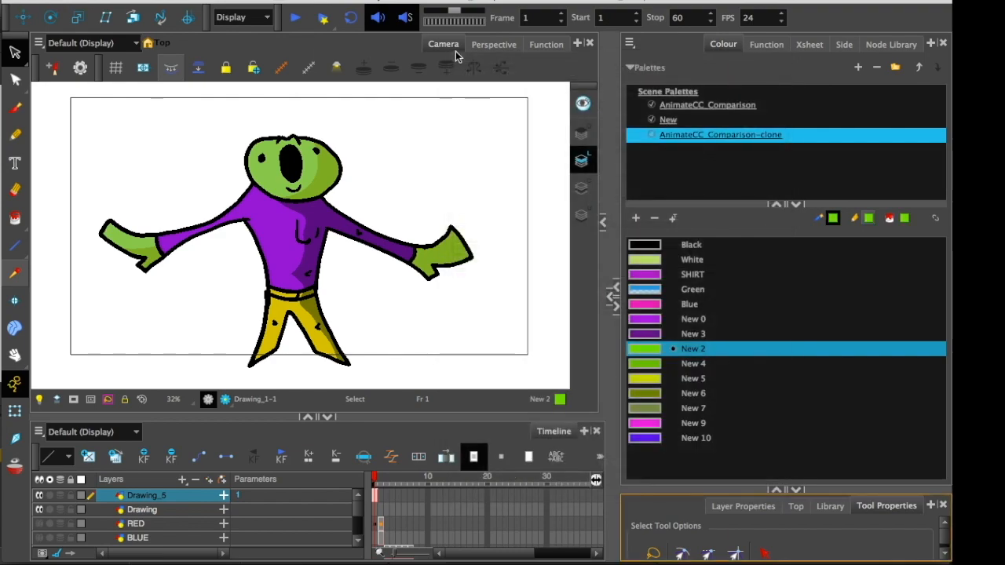
# Switch among the AnimateCC_Comparison palette and its clones to compare the character's colour variations.
pyautogui.click(670, 107)
pyautogui.click(693, 136)
pyautogui.click(699, 107)
pyautogui.click(703, 136)
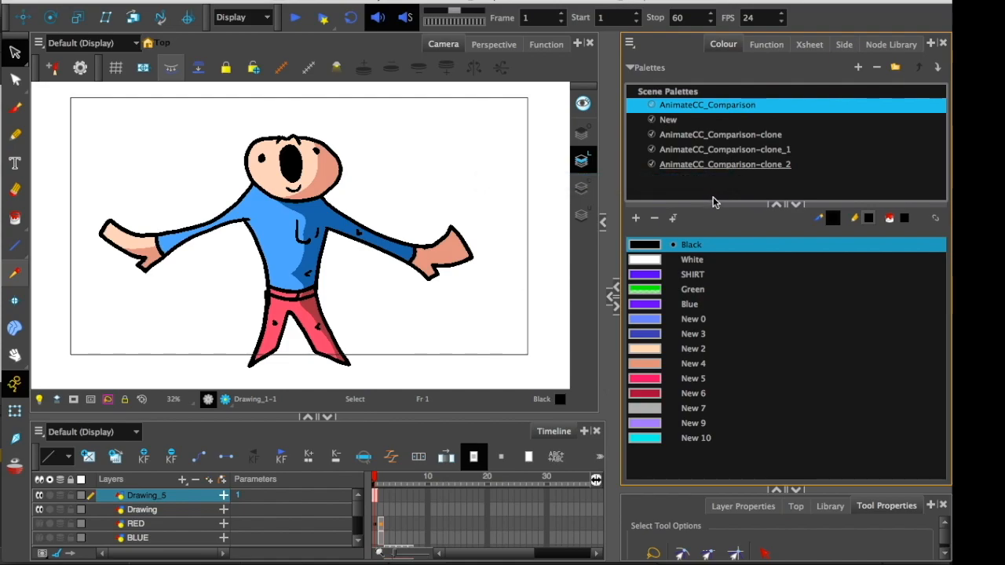
pyautogui.click(691, 136)
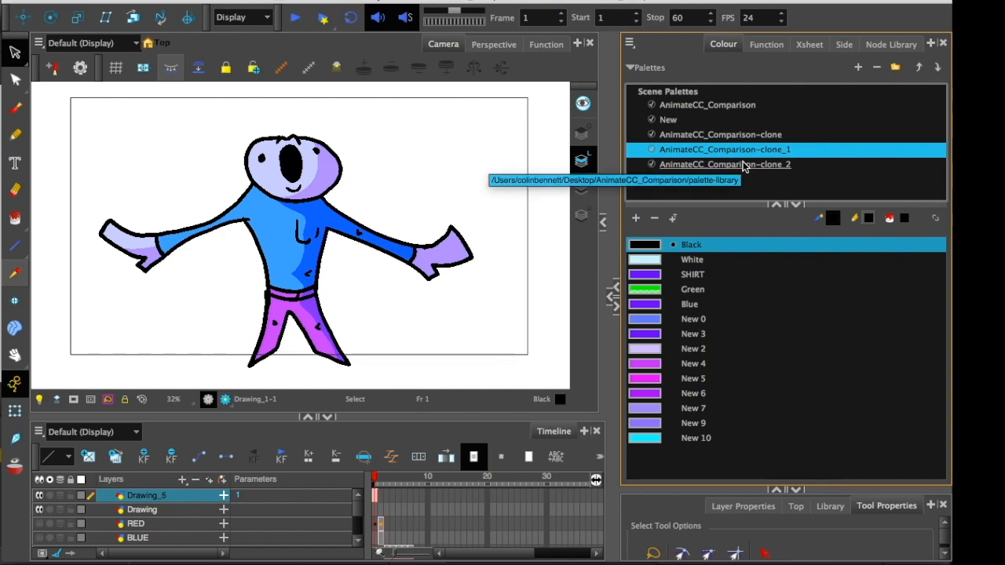
pyautogui.click(680, 166)
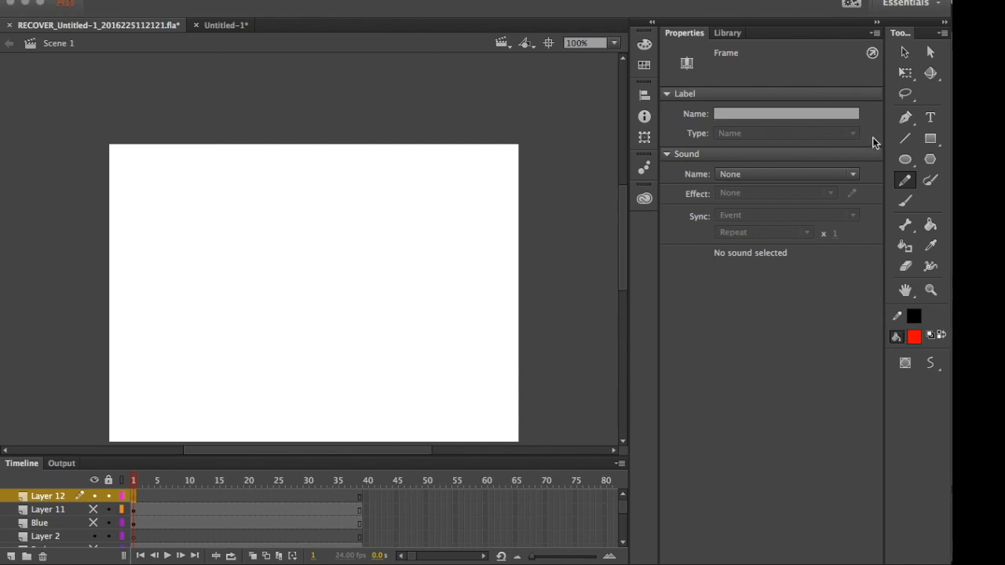
# In Adobe Animate, paint a short thick red brush stroke near the stage's centre and show its anchor points with the Subselection tool.
pyautogui.click(905, 201)
pyautogui.moveTo(310, 262)
pyautogui.mouseDown()
pyautogui.moveTo(341, 291)
pyautogui.moveTo(328, 232)
pyautogui.mouseUp()
pyautogui.press('v')
pyautogui.moveTo(230, 223); pyautogui.dragTo(382, 361)
pyautogui.click(258, 321)
pyautogui.click(930, 52)
pyautogui.moveTo(230, 204); pyautogui.dragTo(387, 359)
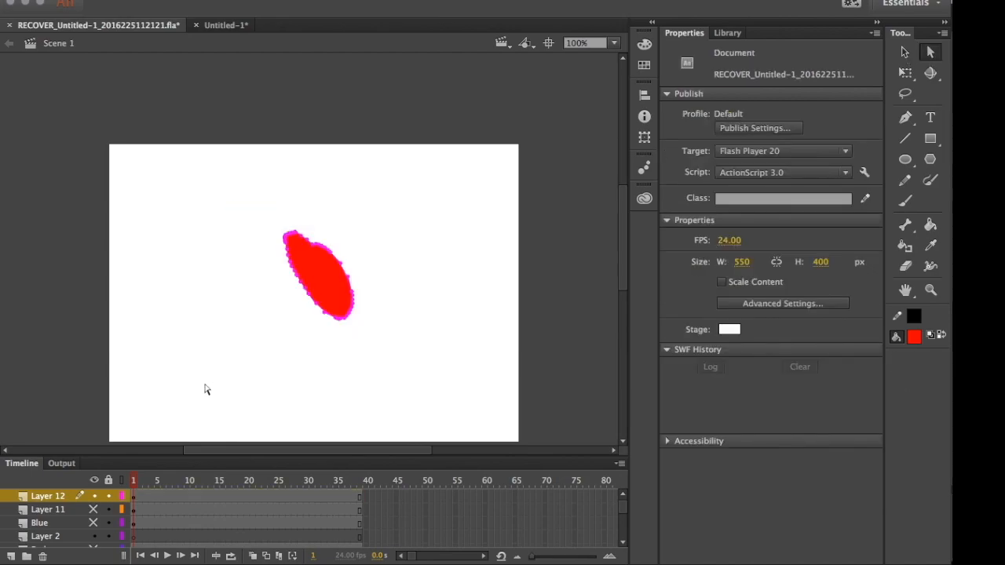
# Draw a cyan diagonal curve about 177 by 237 px beside the red shape with the Pencil tool.
pyautogui.click(904, 180)
pyautogui.click(914, 317)
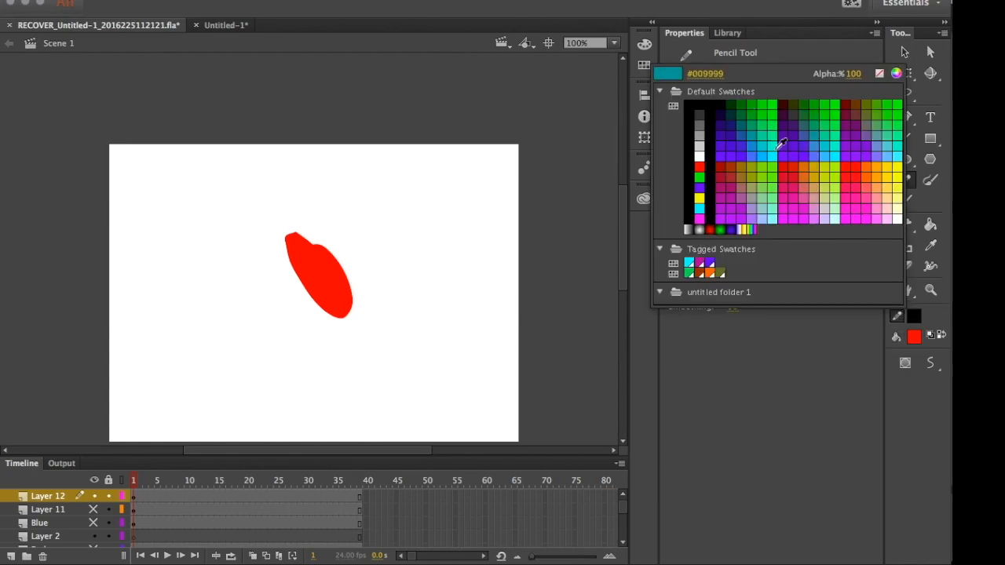
pyautogui.click(833, 136)
pyautogui.moveTo(175, 218); pyautogui.dragTo(305, 394)
# Select the cyan pencil line to examine its stroke properties, and clear the selection.
pyautogui.click(905, 53)
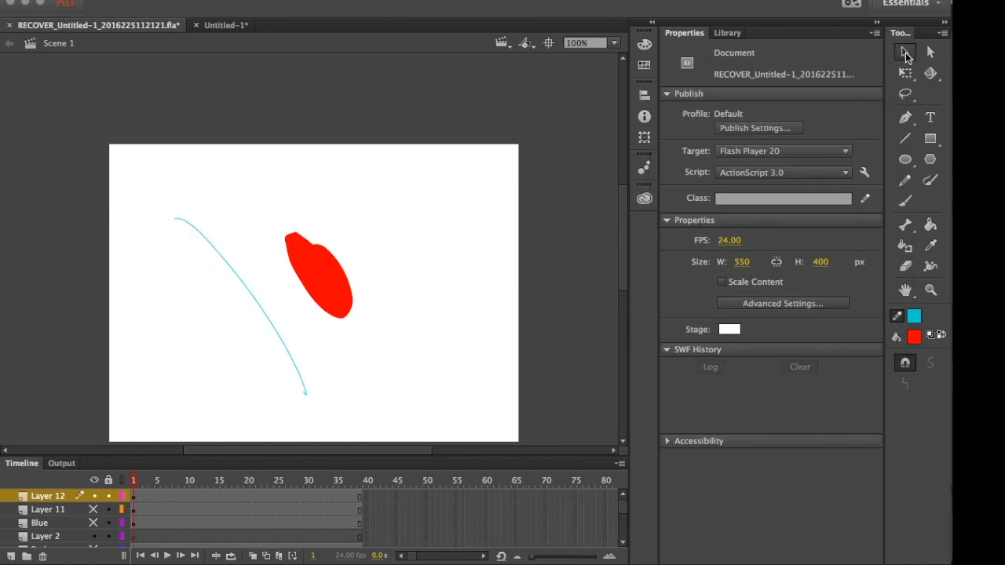
pyautogui.click(184, 219)
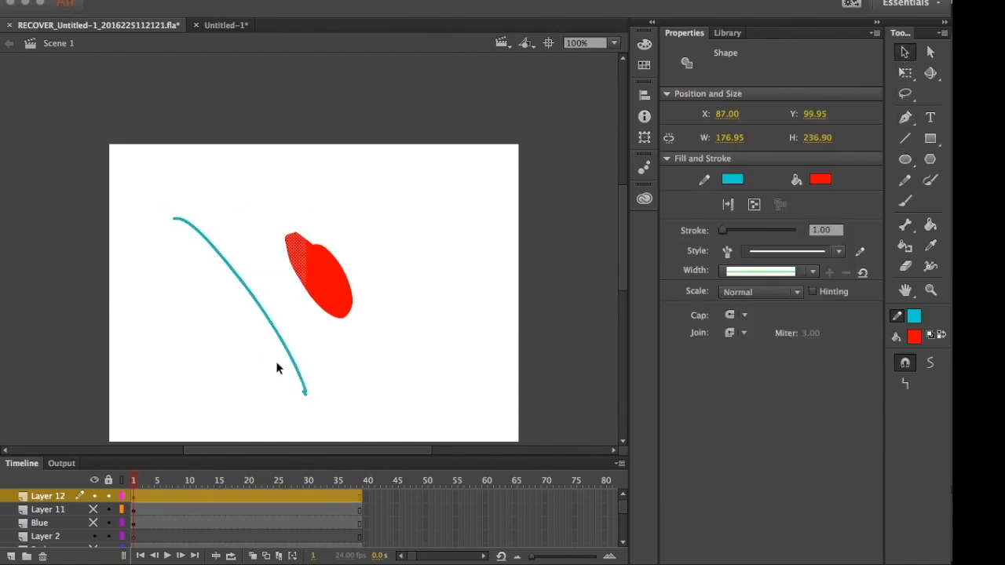
pyautogui.click(216, 288)
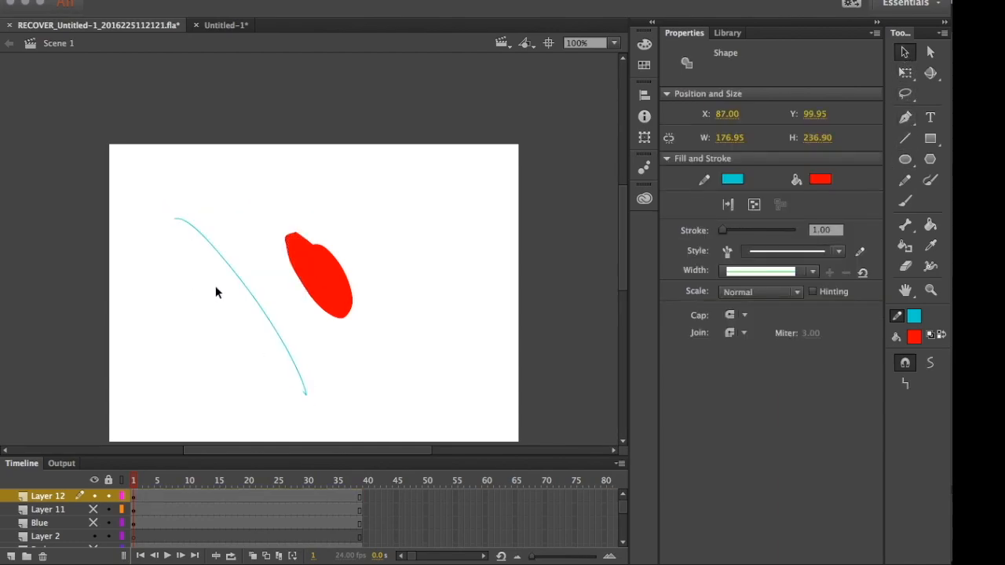
# Show the anchor points of the cyan curve and the red brush shape with the Subselection tool.
pyautogui.click(932, 53)
pyautogui.moveTo(175, 207); pyautogui.dragTo(271, 331)
pyautogui.moveTo(141, 179); pyautogui.dragTo(345, 330)
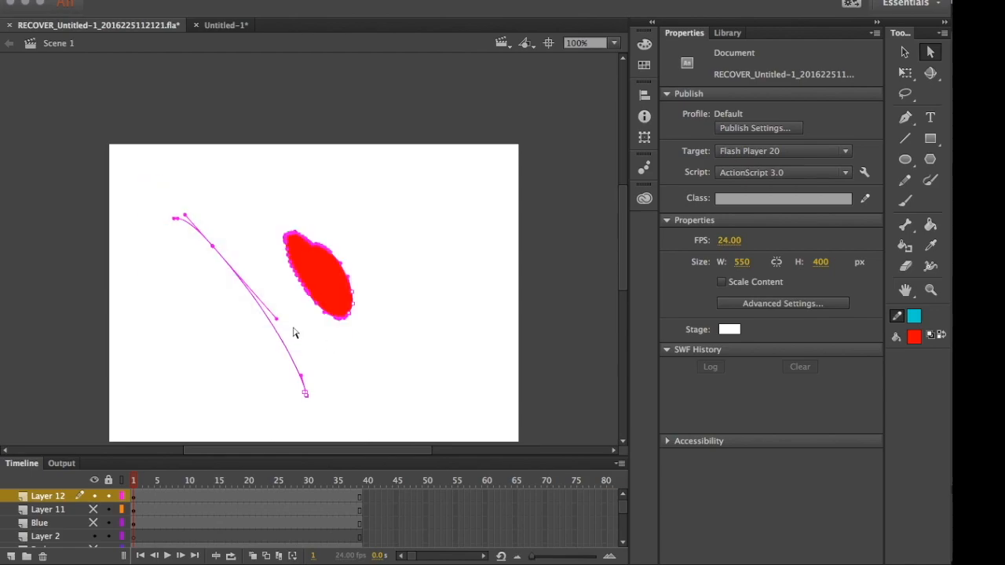
pyautogui.press('super+equal')
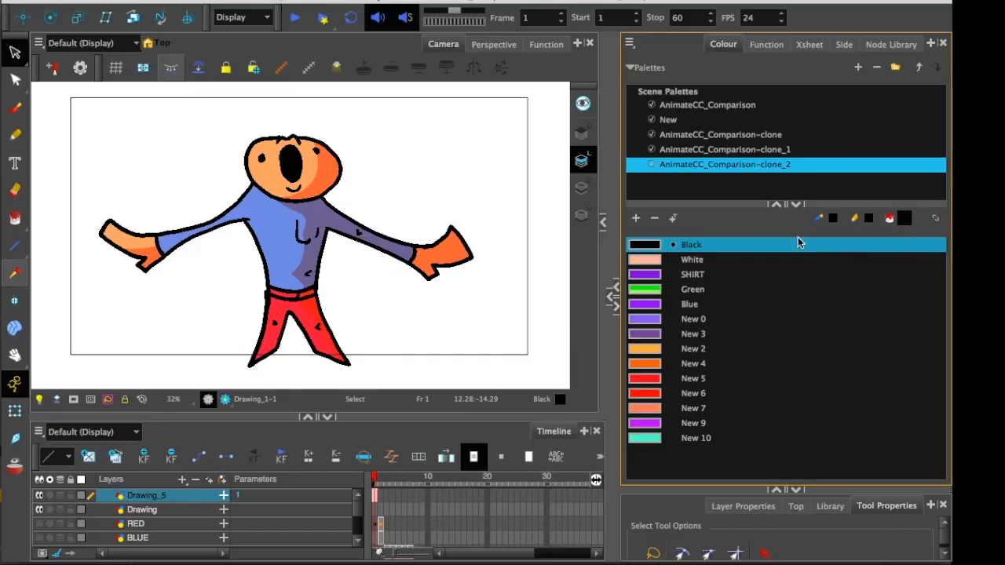
# In Toon Boom Harmony, give each drawing tool its own colour: New 0 for paint, New 2 for brush and Green for pencil.
pyautogui.click(834, 219)
pyautogui.click(868, 222)
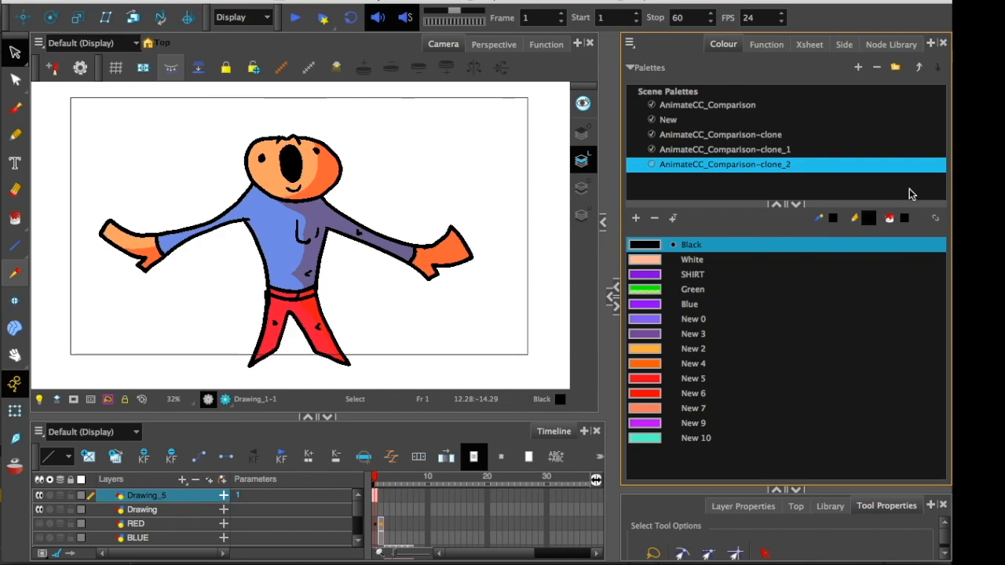
pyautogui.click(905, 221)
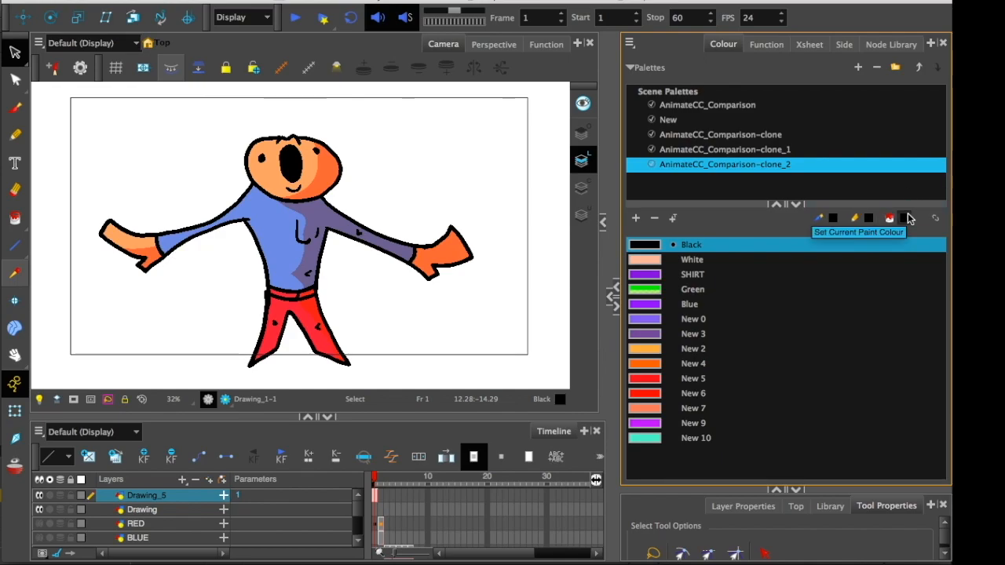
pyautogui.click(652, 319)
pyautogui.click(652, 356)
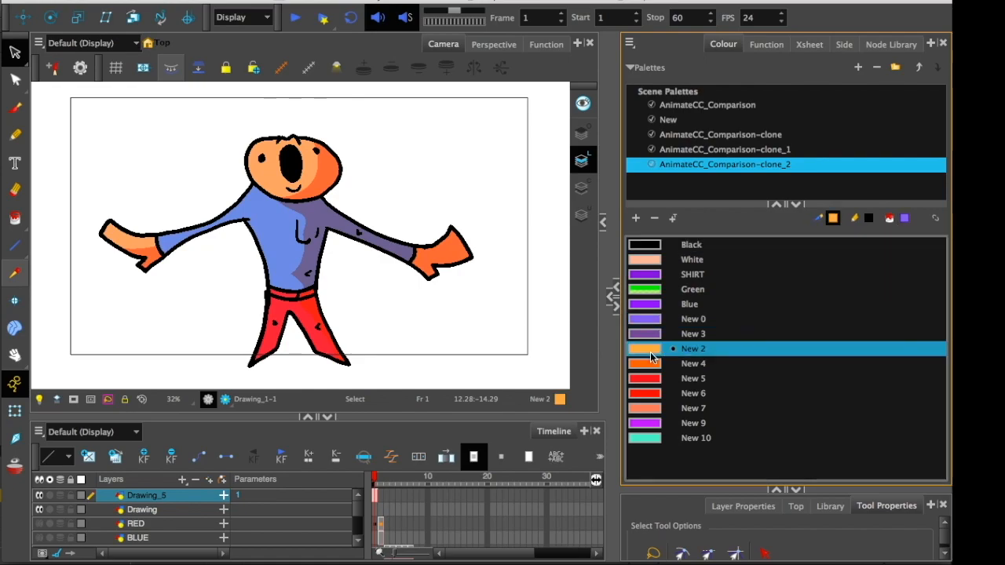
pyautogui.click(867, 218)
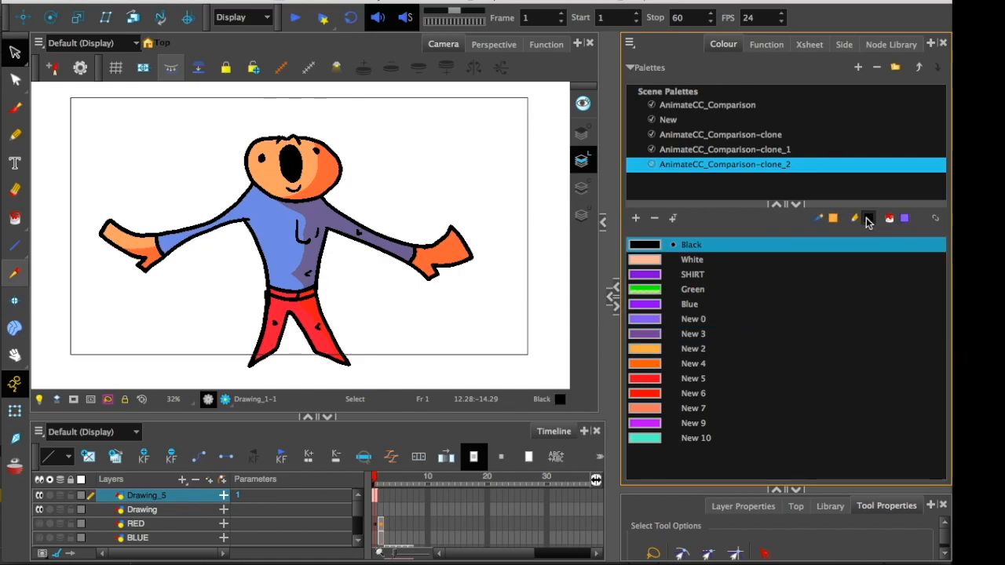
pyautogui.click(642, 292)
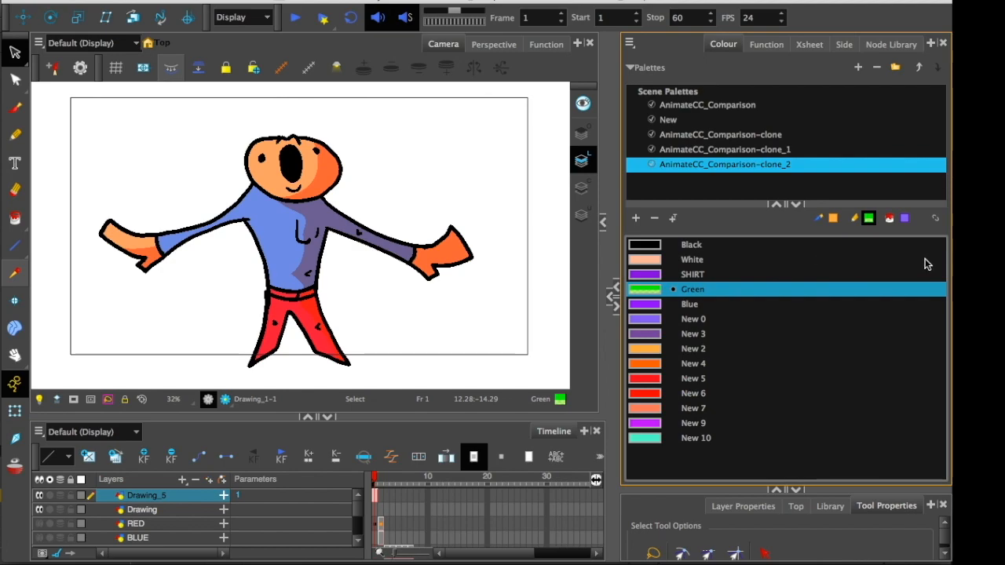
# Link the brush, pencil and paint colours and switch them together through New 2, New 5 and New 0.
pyautogui.click(935, 222)
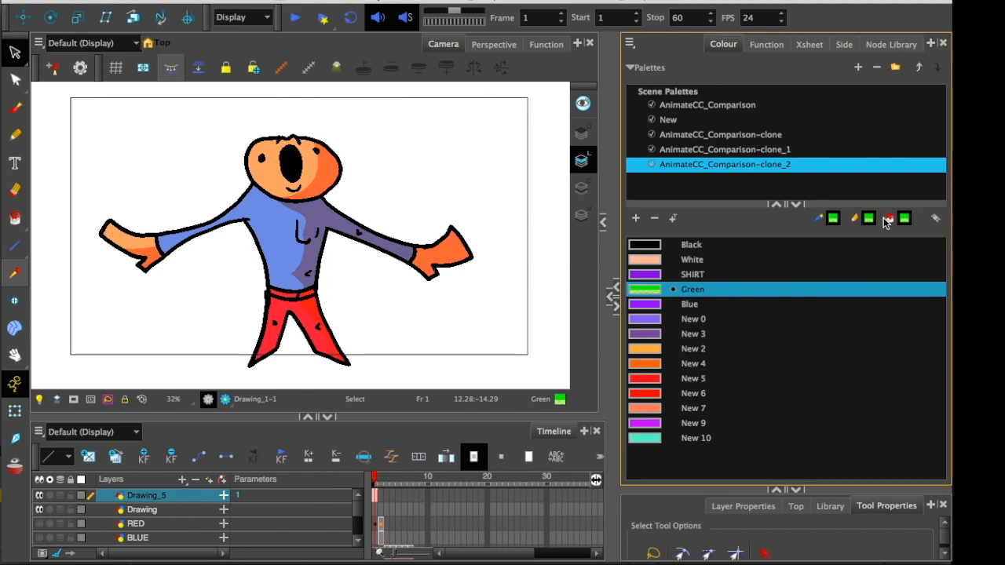
pyautogui.click(640, 349)
pyautogui.click(646, 378)
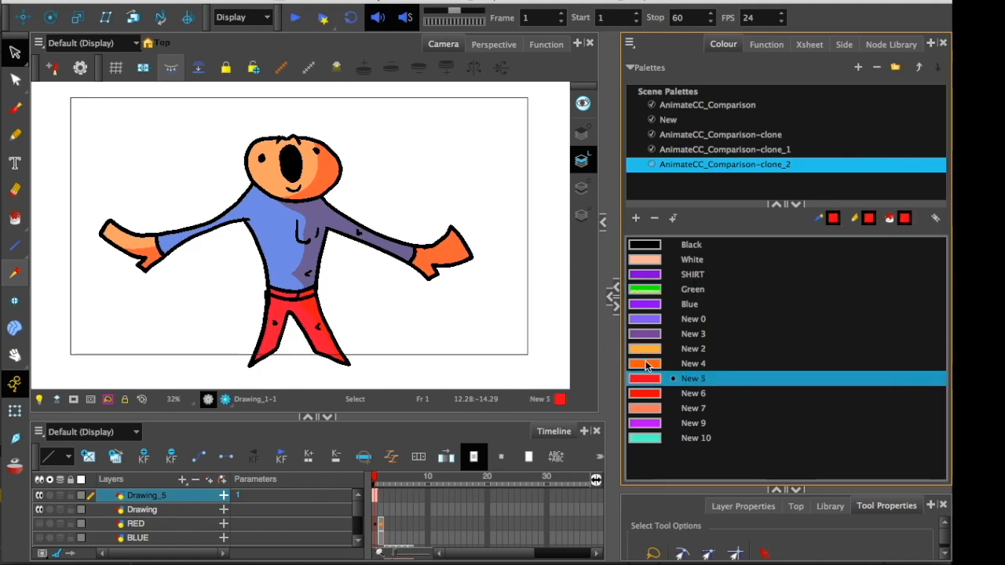
pyautogui.click(643, 319)
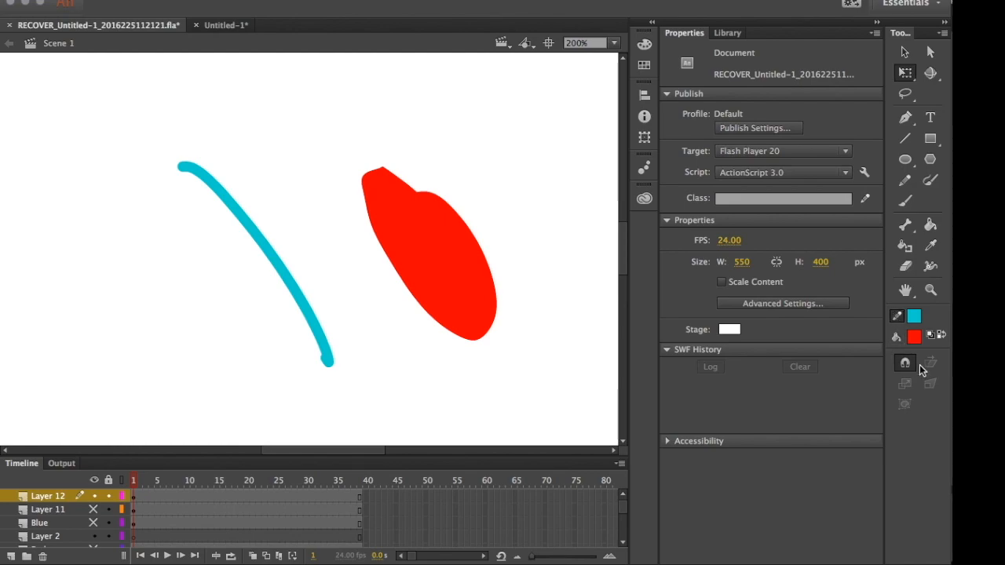
# In Adobe Animate, select both shapes, recolour the fill pink and pick a different colour for the stroke.
pyautogui.moveTo(118, 95)
pyautogui.mouseDown()
pyautogui.moveTo(524, 377)
pyautogui.moveTo(546, 382)
pyautogui.mouseUp()
pyautogui.click(912, 337)
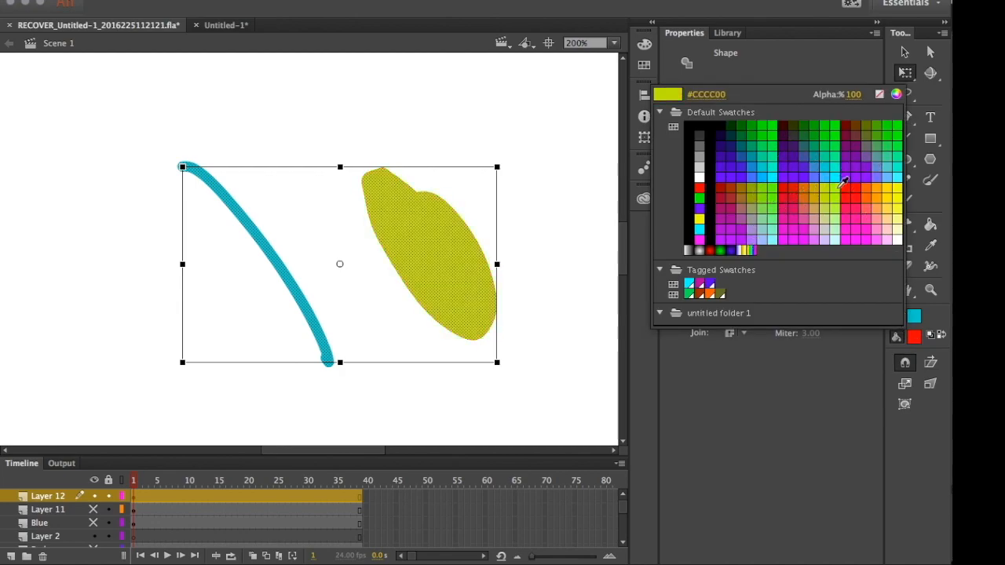
pyautogui.click(877, 219)
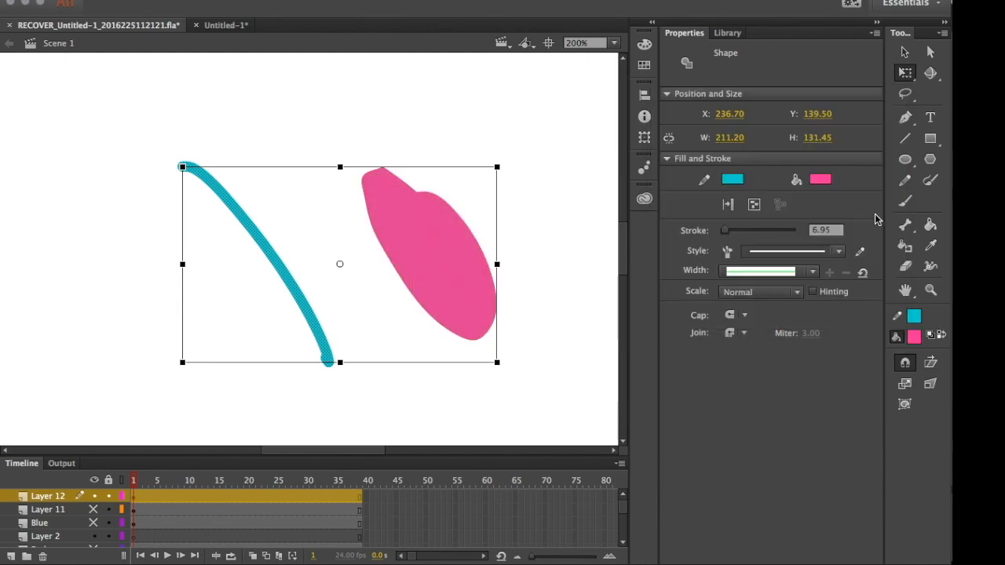
pyautogui.click(915, 318)
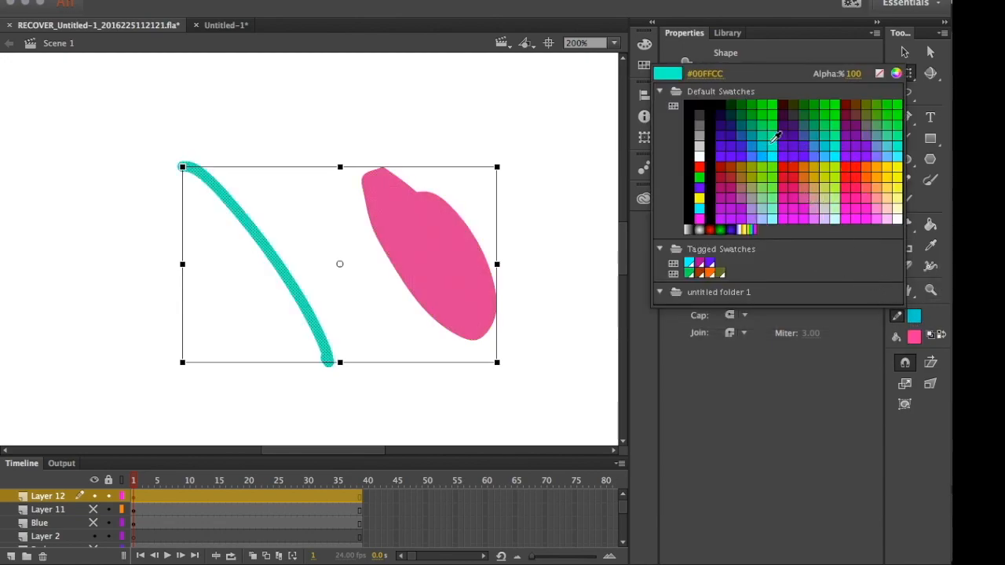
pyautogui.click(782, 165)
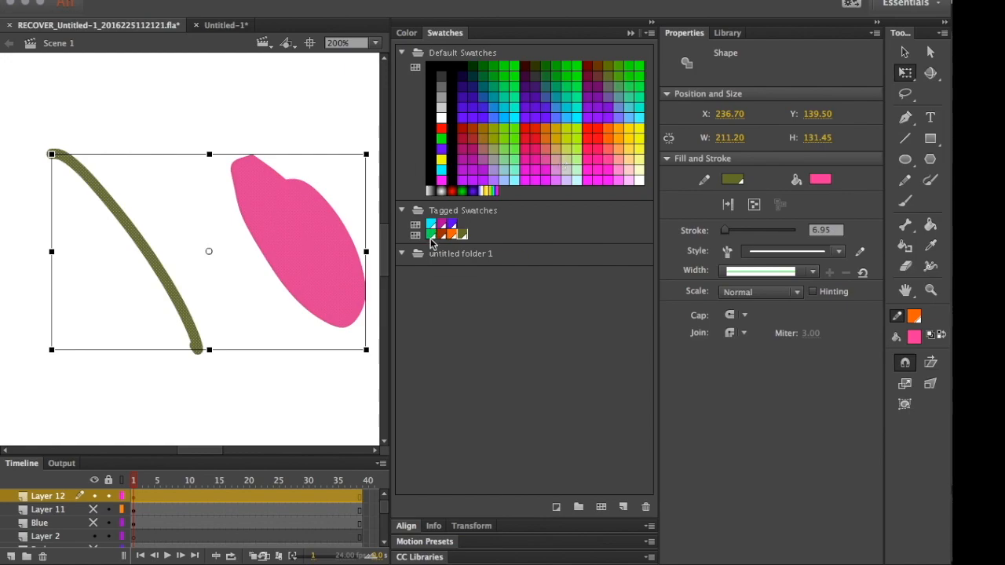
# Try tagged swatches on the selected line's stroke, finishing with the brown My Color - 993300 swatch.
pyautogui.moveTo(23, 128)
pyautogui.mouseDown()
pyautogui.moveTo(242, 243)
pyautogui.moveTo(402, 412)
pyautogui.mouseUp()
pyautogui.click(452, 234)
pyautogui.click(444, 235)
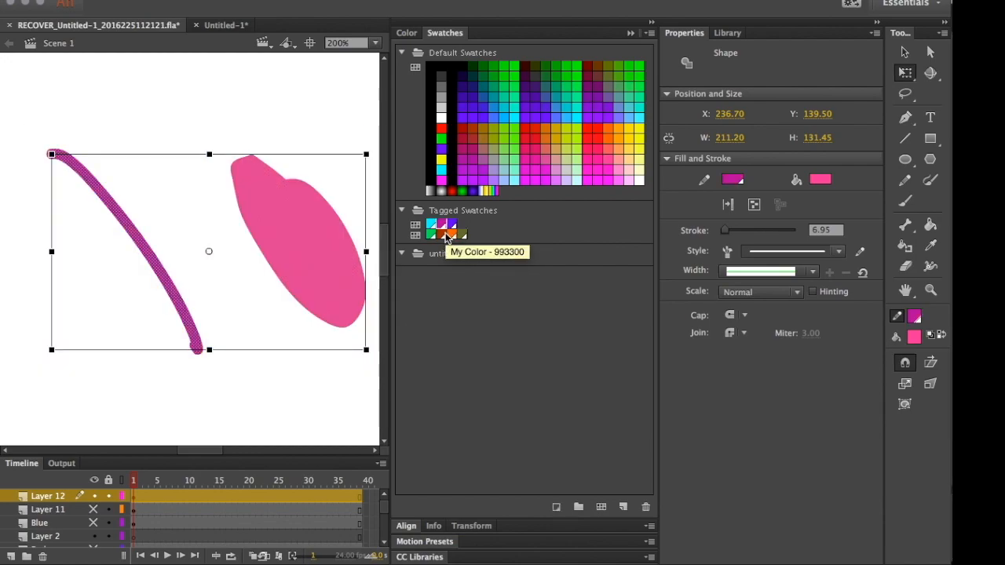
pyautogui.click(446, 239)
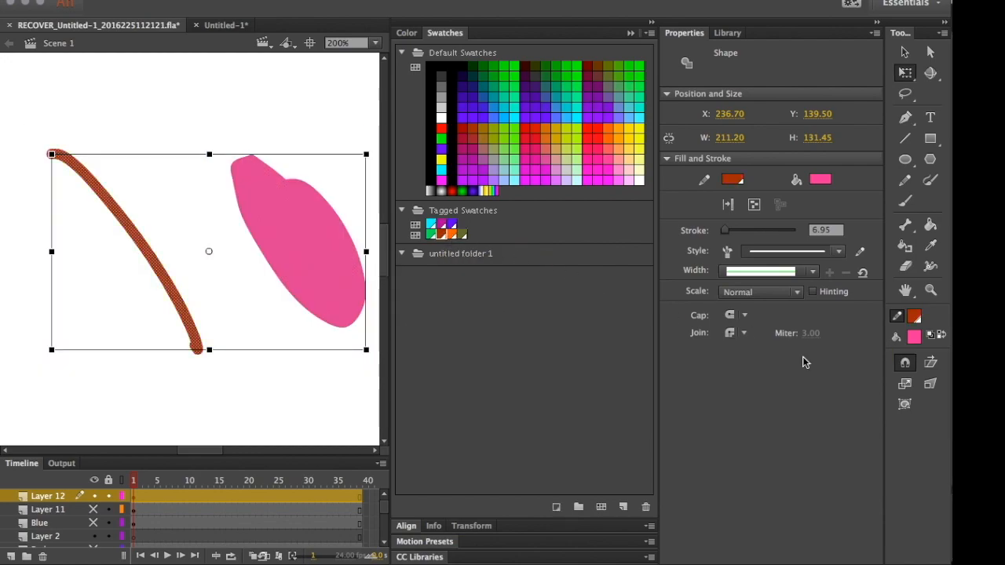
# Make the fill colour active and try several tagged swatches on the selected brush shape.
pyautogui.click(899, 338)
pyautogui.click(441, 235)
pyautogui.click(443, 224)
pyautogui.click(449, 236)
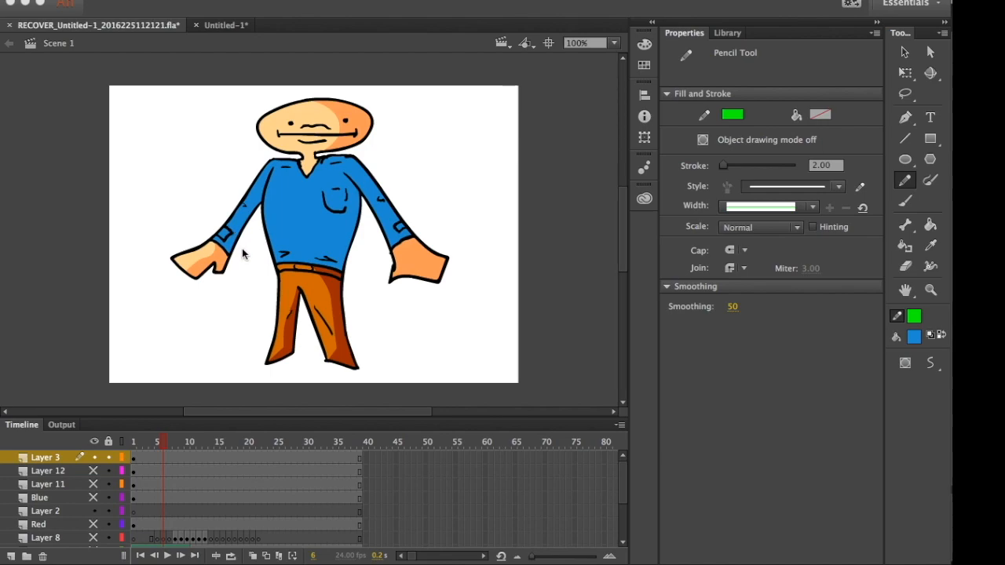
# With the green Pencil, draw jagged shadow boundary lines down the character's torso and arm, plus a narrow closed shape on the chest.
pyautogui.press('super+equal')
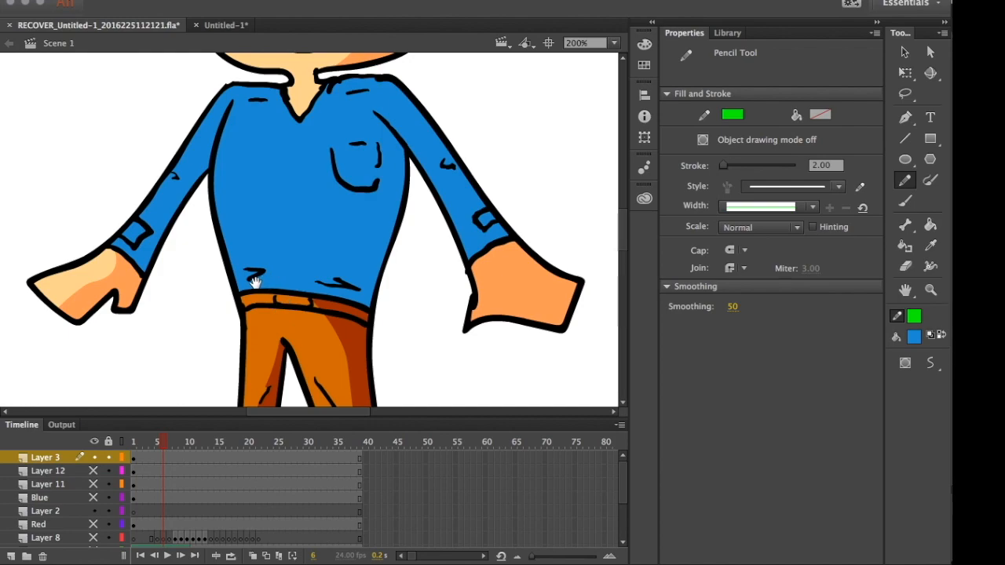
pyautogui.scroll(2, 281, 312)
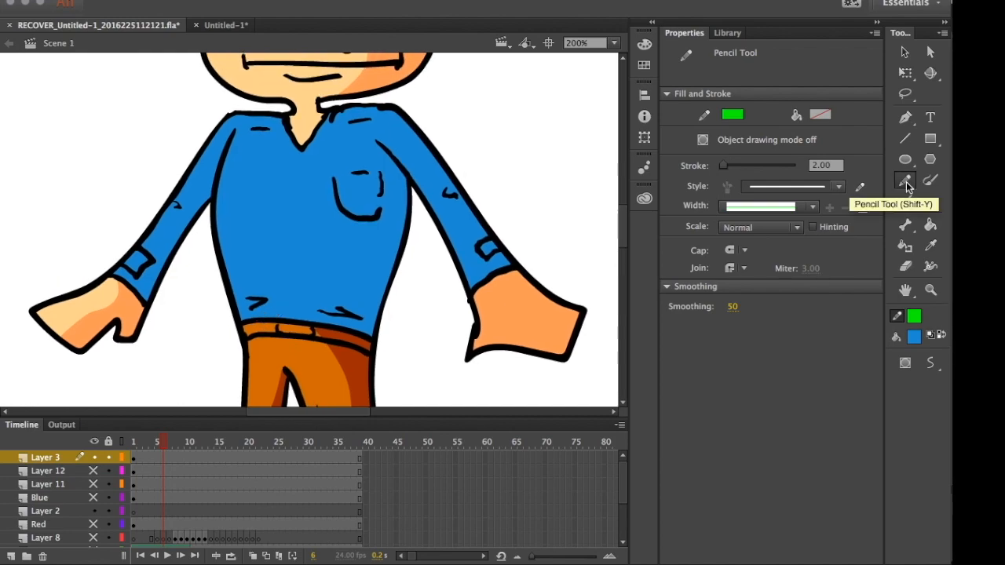
pyautogui.moveTo(391, 94)
pyautogui.mouseDown()
pyautogui.moveTo(363, 118)
pyautogui.moveTo(378, 130)
pyautogui.moveTo(338, 173)
pyautogui.moveTo(348, 231)
pyautogui.moveTo(312, 263)
pyautogui.moveTo(350, 255)
pyautogui.moveTo(291, 291)
pyautogui.moveTo(300, 304)
pyautogui.moveTo(258, 326)
pyautogui.moveTo(180, 344)
pyautogui.mouseUp()
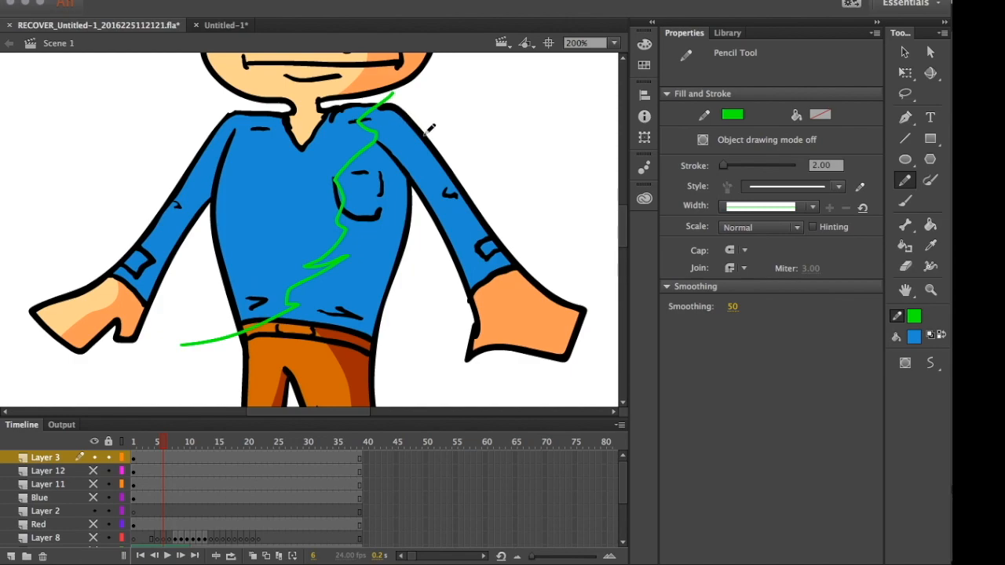
pyautogui.moveTo(217, 101)
pyautogui.mouseDown()
pyautogui.moveTo(200, 181)
pyautogui.moveTo(151, 269)
pyautogui.moveTo(103, 314)
pyautogui.mouseUp()
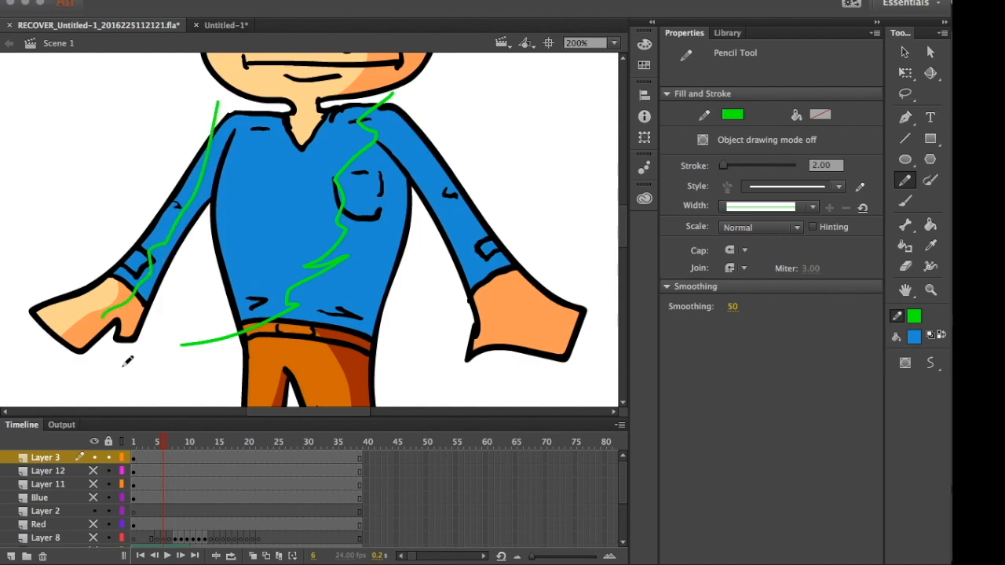
pyautogui.moveTo(236, 345); pyautogui.dragTo(241, 175)
pyautogui.moveTo(319, 209); pyautogui.dragTo(276, 369)
pyautogui.moveTo(159, 277); pyautogui.dragTo(182, 282)
pyautogui.moveTo(292, 238)
pyautogui.mouseDown()
pyautogui.moveTo(231, 315)
pyautogui.moveTo(297, 219)
pyautogui.moveTo(289, 258)
pyautogui.mouseUp()
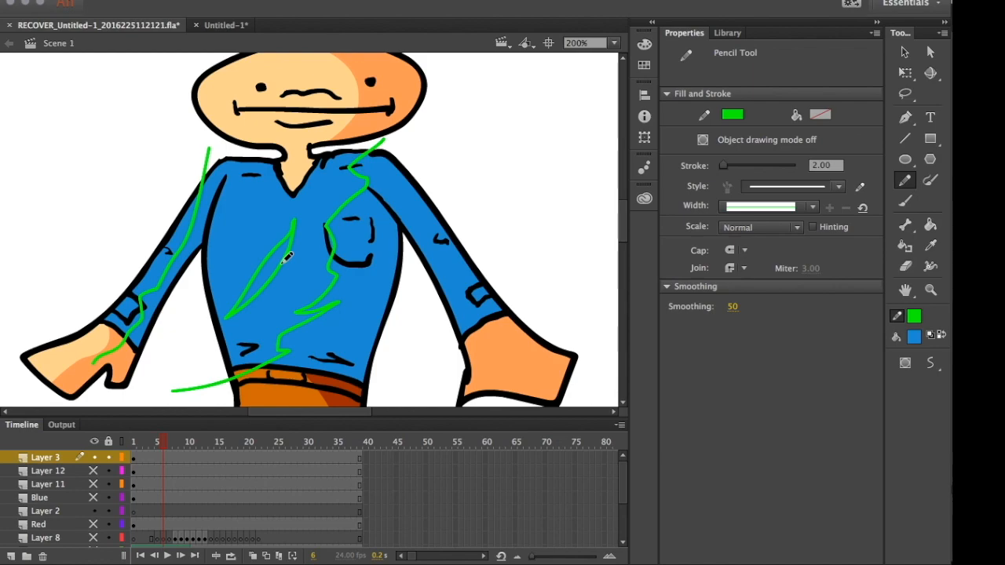
# Fill the shadow areas of the blue shirt and sleeves and the narrow chest shape with dark purple using the Paint Bucket.
pyautogui.click(916, 338)
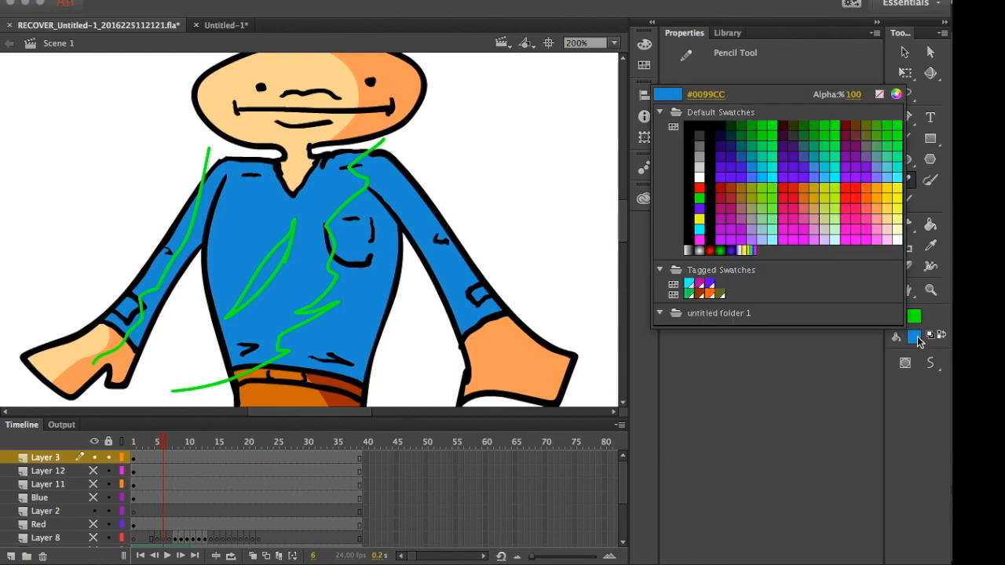
pyautogui.click(737, 155)
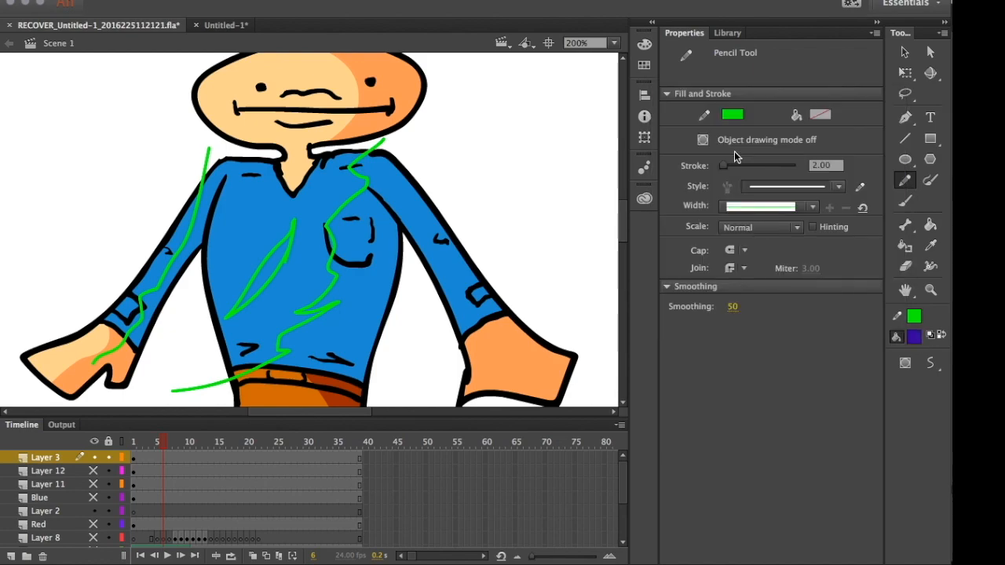
pyautogui.click(931, 224)
pyautogui.click(345, 319)
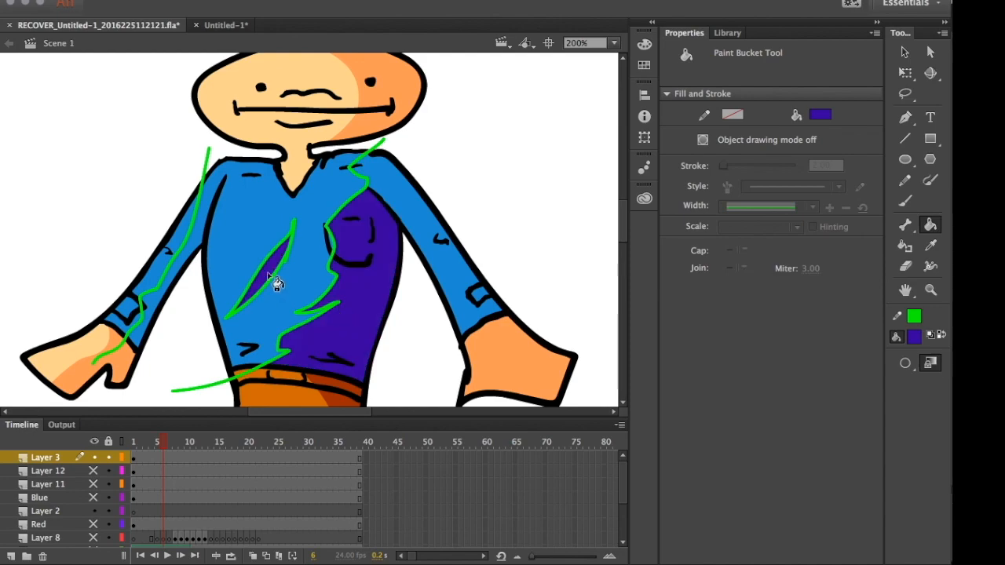
pyautogui.click(452, 278)
pyautogui.scroll(-2, 143, 312)
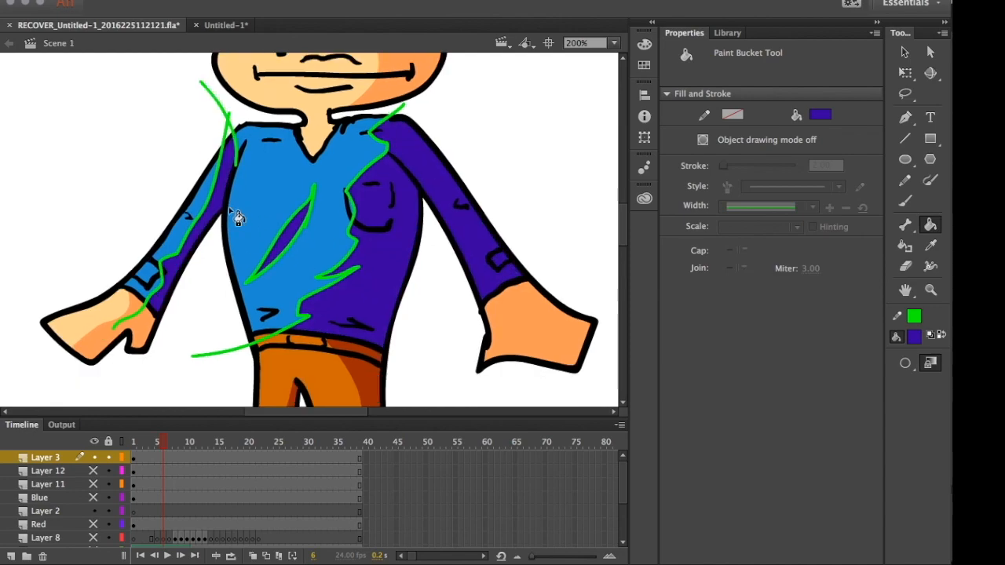
# Select the whole character, set the stroke colour to none to remove the green guide lines, and clear the selection.
pyautogui.hotkey('ctrl', '=')
pyautogui.hotkey('ctrl', '-')
pyautogui.hotkey('ctrl', '-')
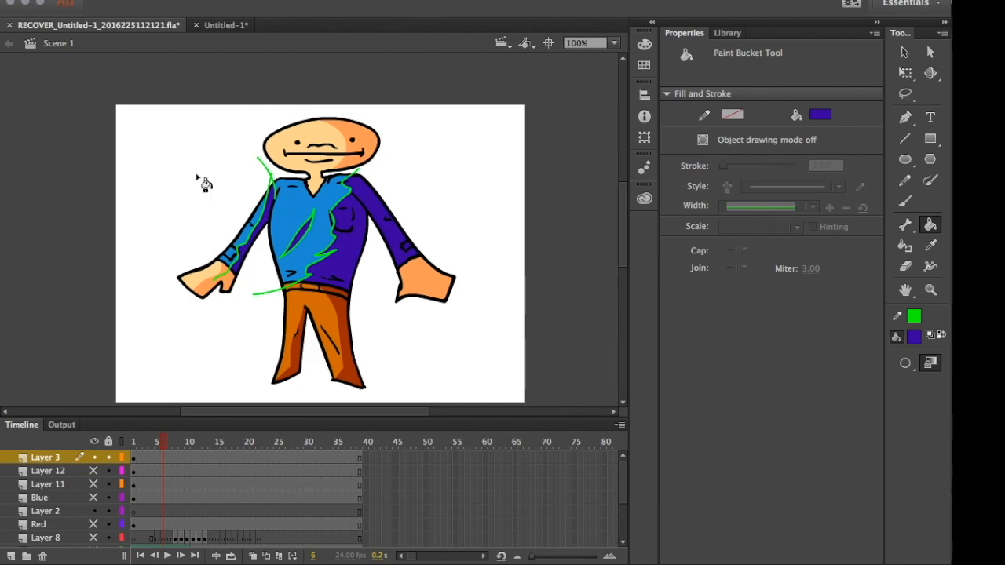
pyautogui.click(906, 52)
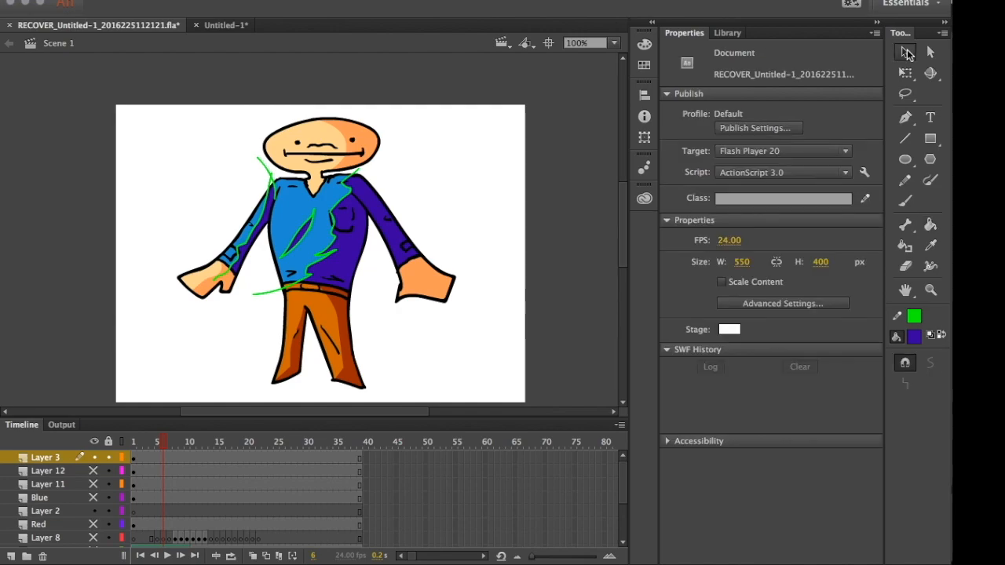
pyautogui.moveTo(167, 105)
pyautogui.mouseDown()
pyautogui.moveTo(526, 406)
pyautogui.moveTo(536, 402)
pyautogui.mouseUp()
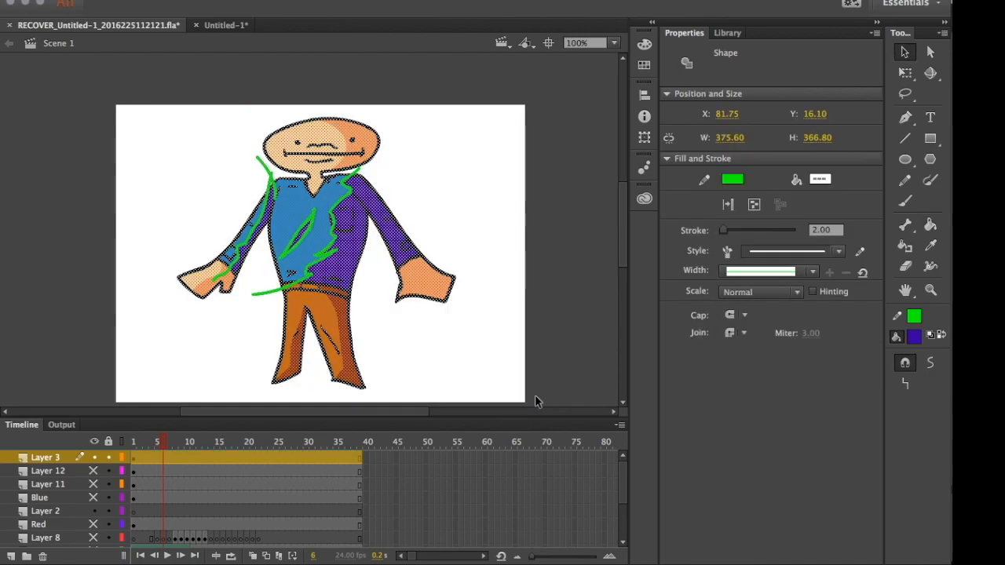
pyautogui.click(915, 315)
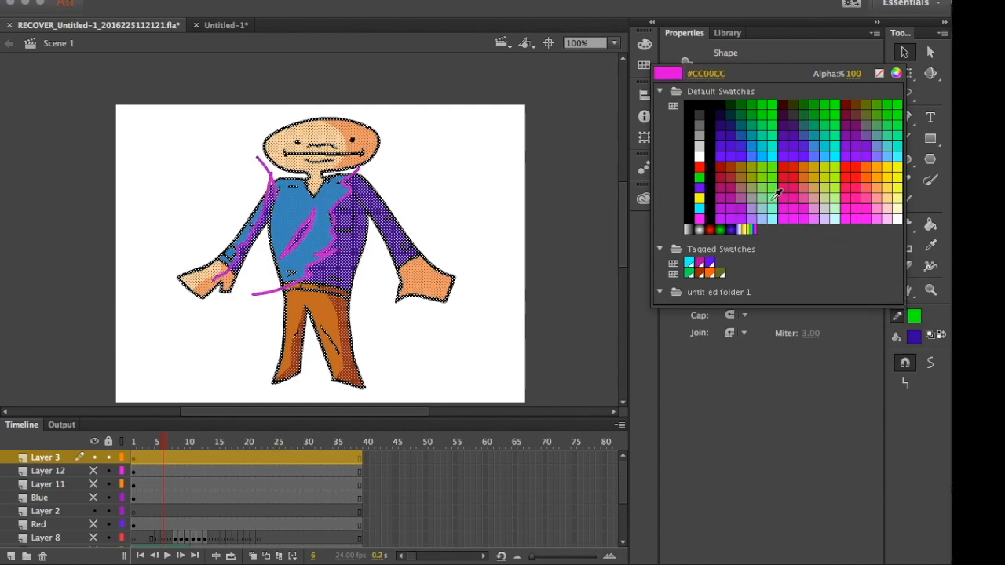
pyautogui.click(879, 74)
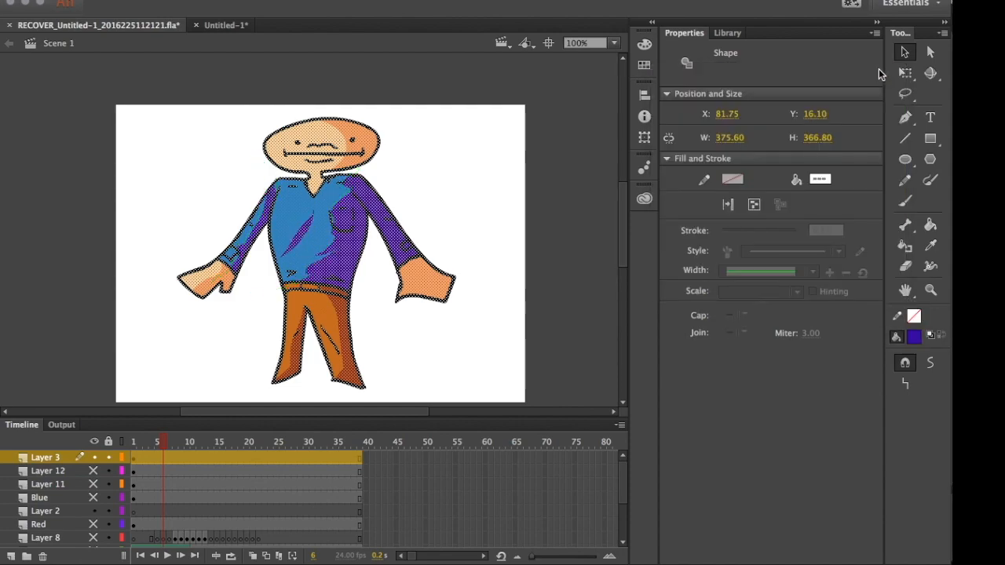
pyautogui.click(175, 187)
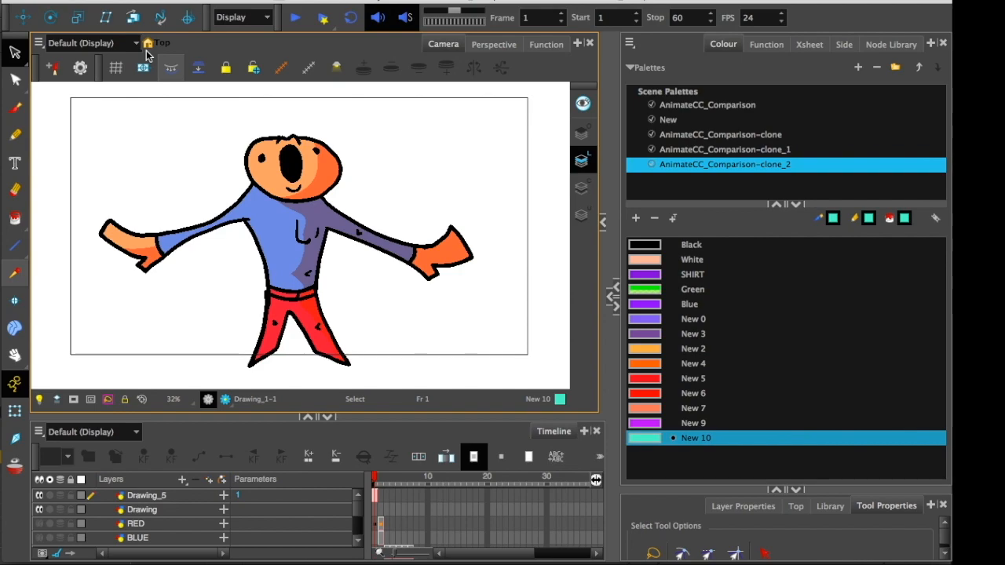
# In Toon Boom Harmony, enlarge the tool options, turn on Select by Colour and move the character's black outline off its colour fills.
pyautogui.moveTo(660, 492); pyautogui.dragTo(660, 339)
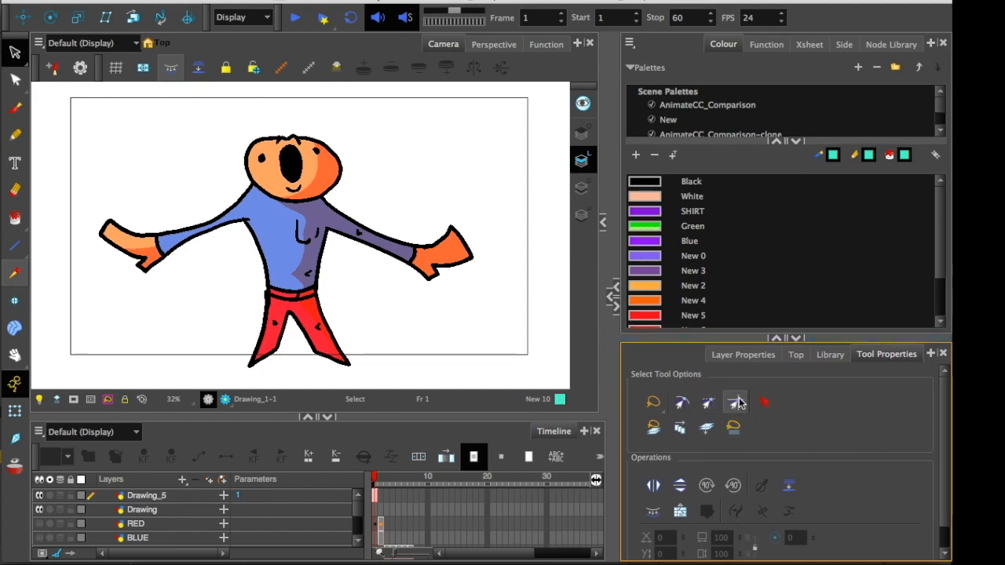
pyautogui.click(765, 405)
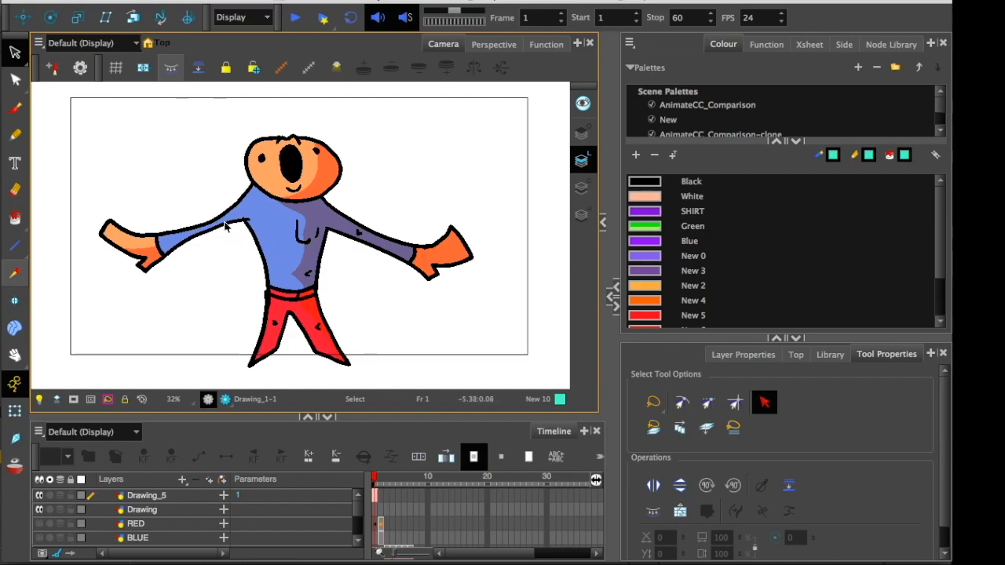
pyautogui.moveTo(250, 231); pyautogui.dragTo(449, 241)
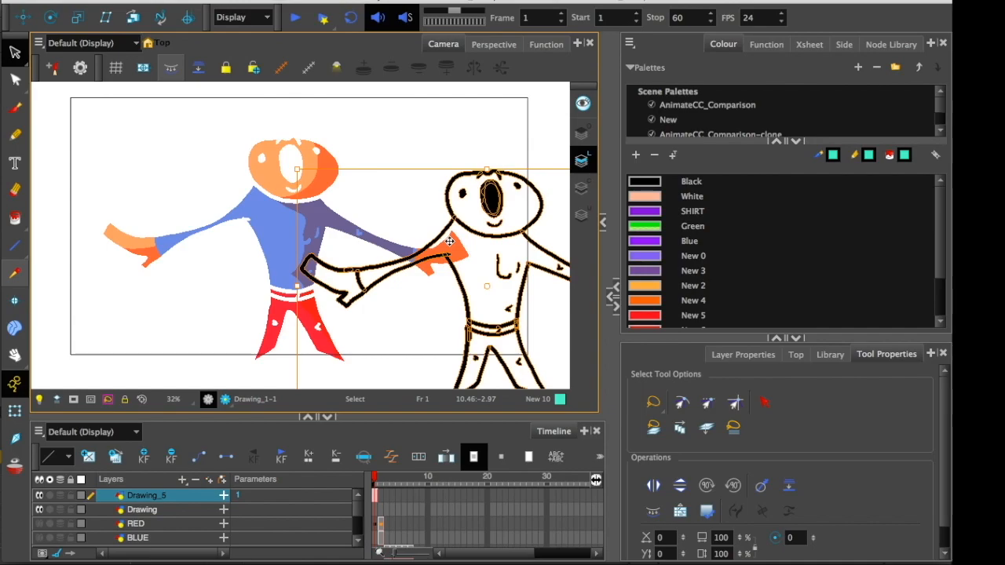
# Undo the outline's move and brush two red patches below the character, one in New 6 and one in a newly added identical red.
pyautogui.hotkey('ctrl', 'z')
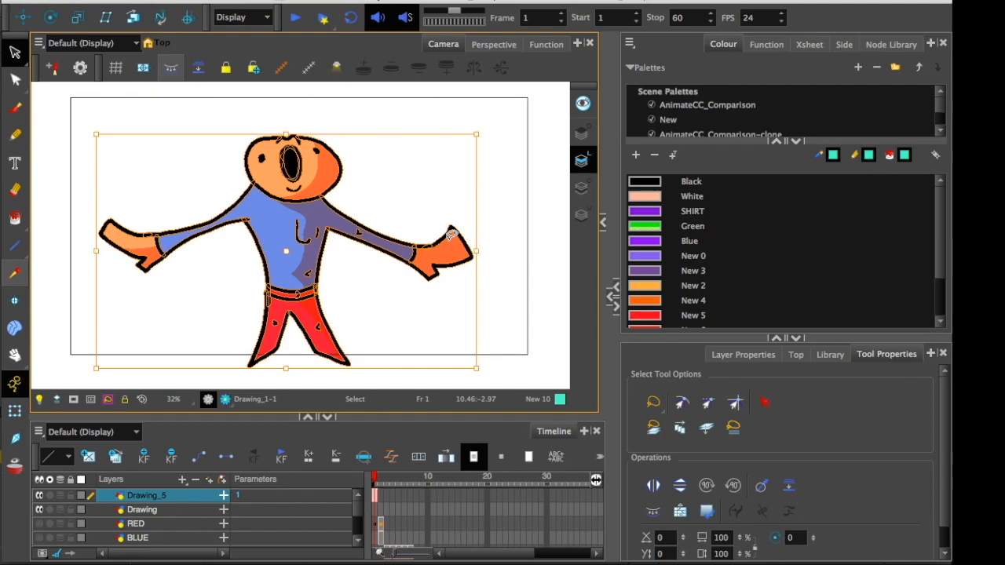
pyautogui.click(691, 181)
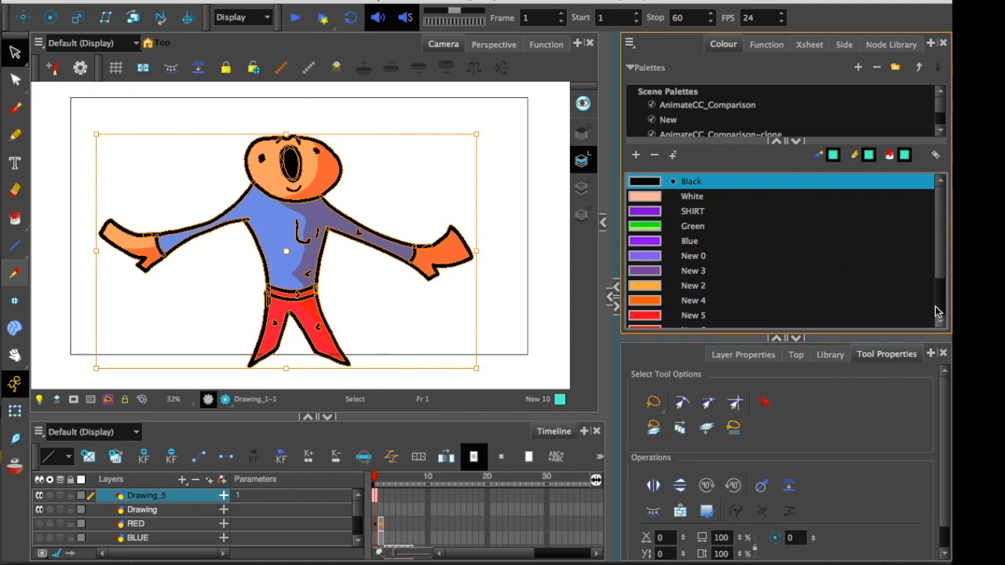
pyautogui.scroll(-2, 941, 285)
pyautogui.moveTo(408, 267)
pyautogui.mouseDown()
pyautogui.moveTo(353, 314)
pyautogui.moveTo(429, 275)
pyautogui.mouseUp()
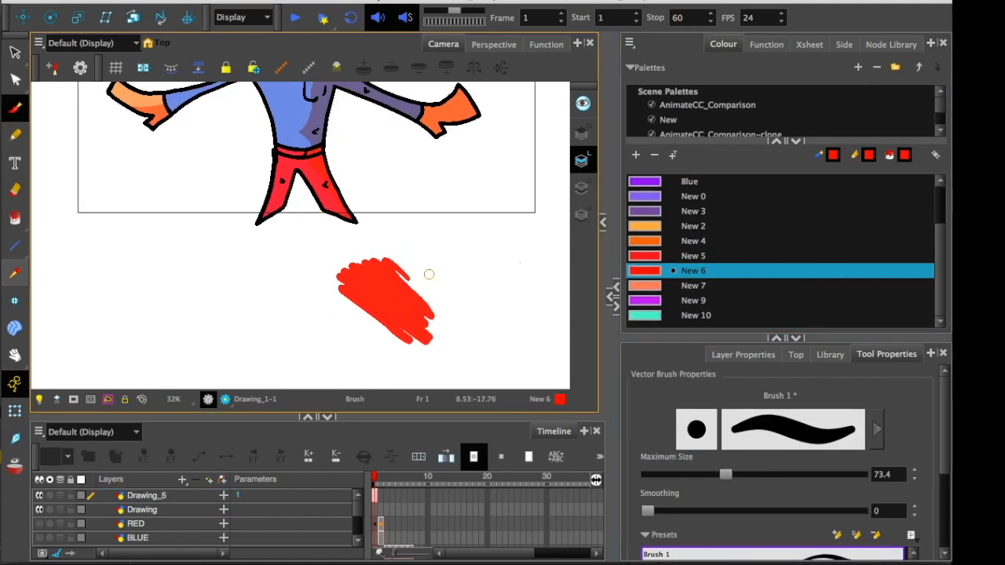
pyautogui.click(637, 154)
pyautogui.moveTo(353, 340)
pyautogui.mouseDown()
pyautogui.moveTo(275, 289)
pyautogui.moveTo(271, 330)
pyautogui.moveTo(243, 310)
pyautogui.mouseUp()
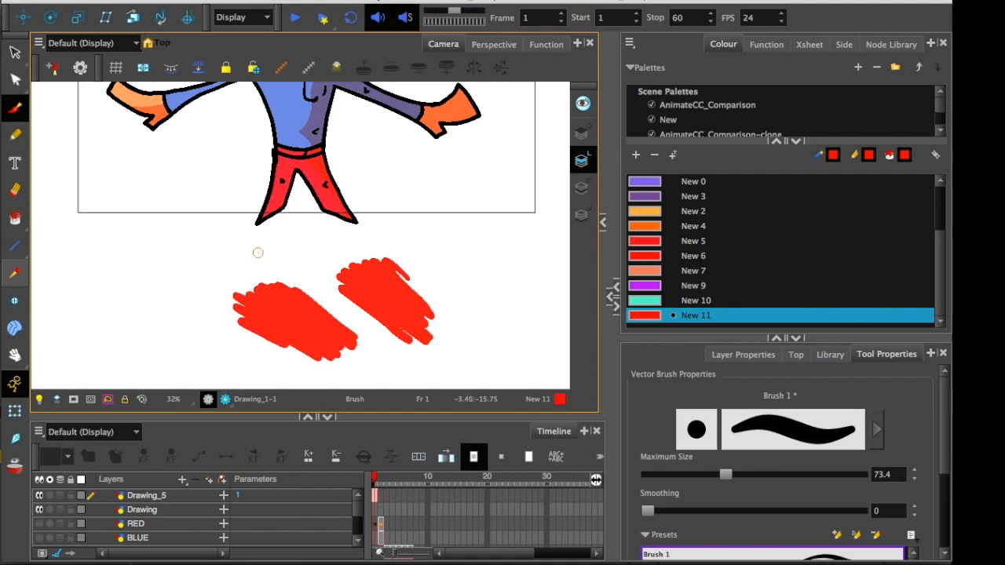
# Lasso both red patches below the character with the Select tool and delete them.
pyautogui.hotkey('alt', 's')
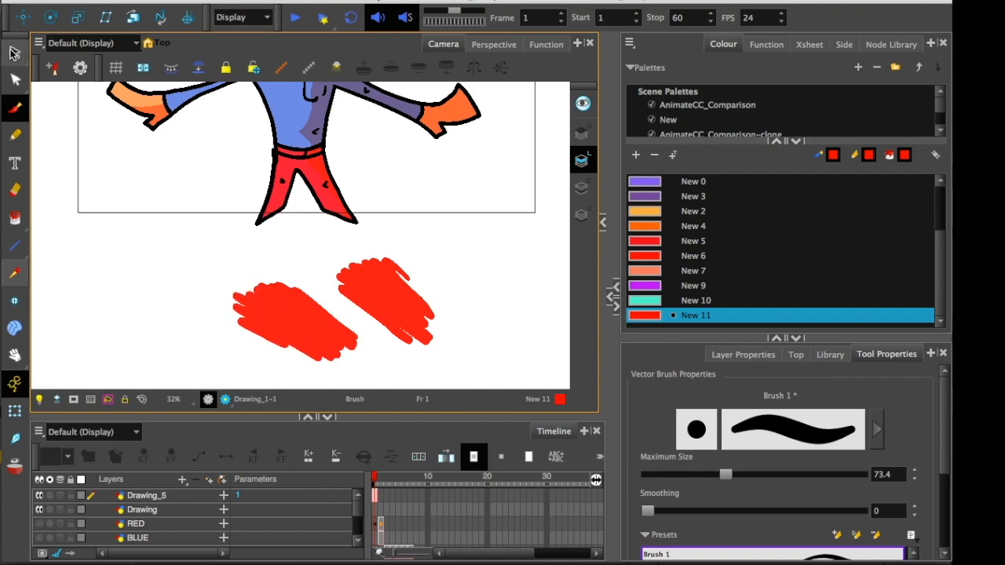
pyautogui.moveTo(369, 311)
pyautogui.mouseDown()
pyautogui.moveTo(404, 326)
pyautogui.moveTo(490, 319)
pyautogui.mouseUp()
pyautogui.moveTo(464, 281)
pyautogui.mouseDown()
pyautogui.moveTo(437, 264)
pyautogui.moveTo(476, 294)
pyautogui.mouseUp()
pyautogui.moveTo(293, 325); pyautogui.dragTo(136, 263)
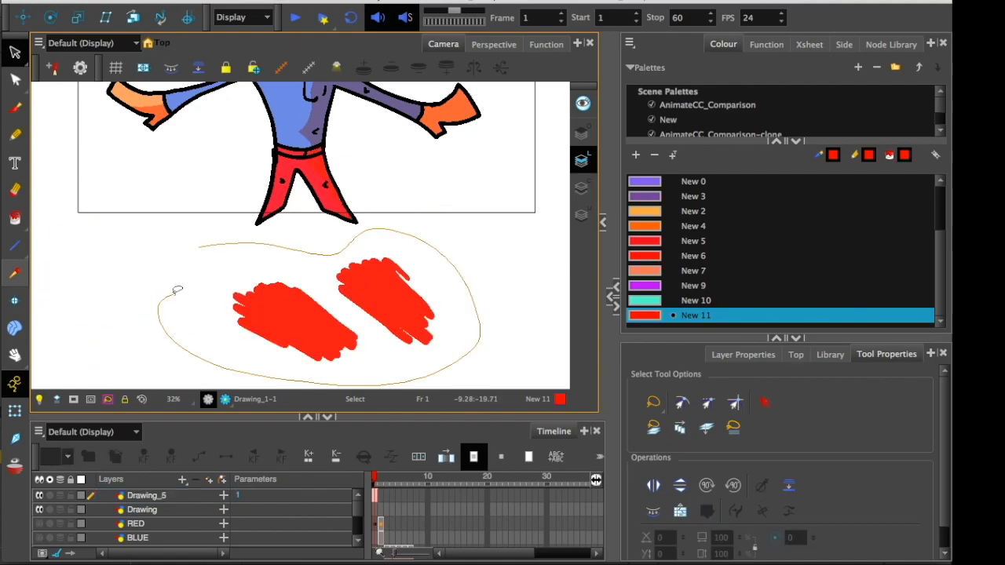
pyautogui.moveTo(178, 291); pyautogui.dragTo(204, 271)
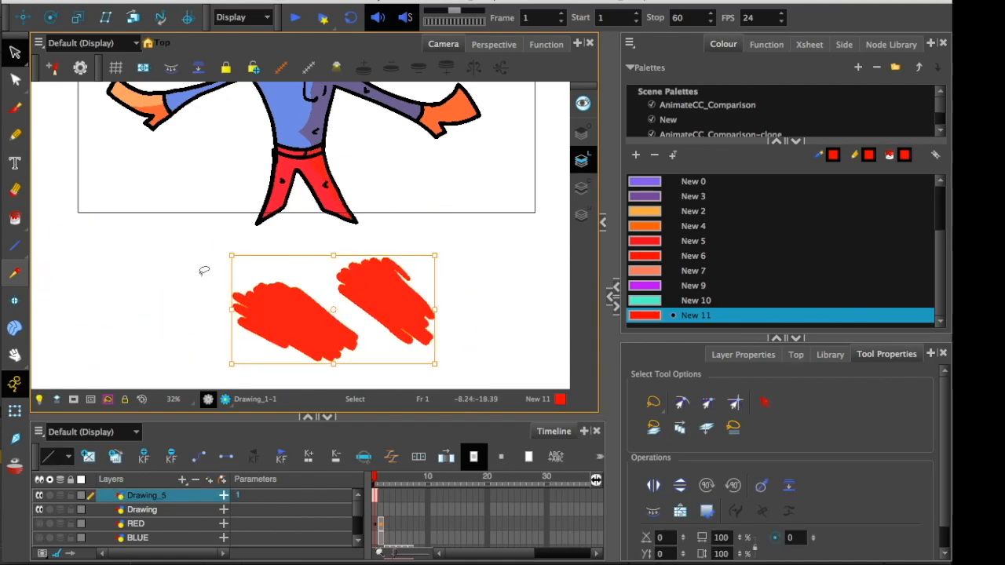
pyautogui.press('Delete')
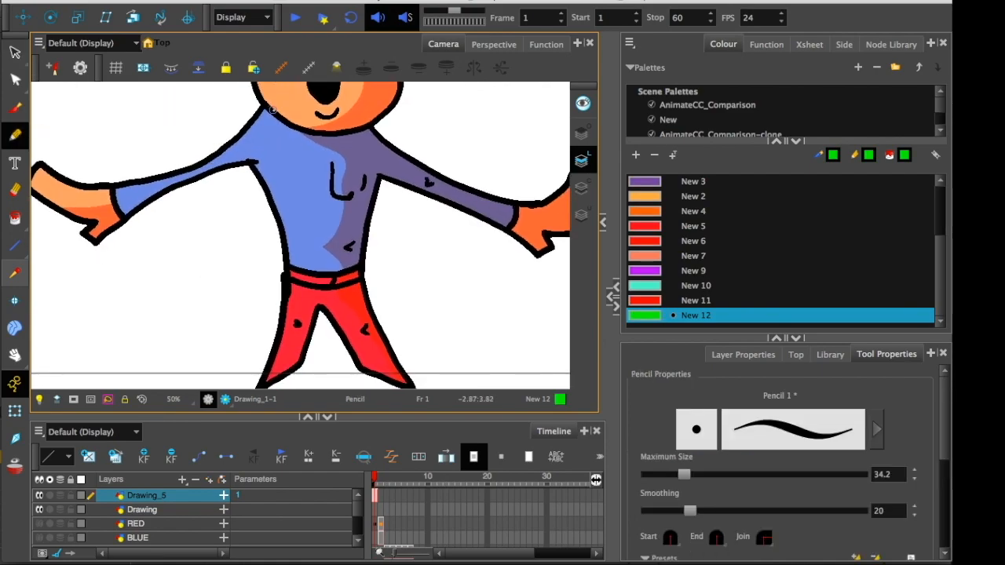
# With the green Pencil, draw wavy lines down the torso and trousers and across both arms.
pyautogui.moveTo(267, 107)
pyautogui.mouseDown()
pyautogui.moveTo(348, 156)
pyautogui.moveTo(337, 235)
pyautogui.moveTo(310, 253)
pyautogui.moveTo(339, 264)
pyautogui.moveTo(311, 387)
pyautogui.mouseUp()
pyautogui.moveTo(390, 120)
pyautogui.mouseDown()
pyautogui.moveTo(409, 169)
pyautogui.moveTo(503, 260)
pyautogui.moveTo(486, 274)
pyautogui.mouseUp()
pyautogui.moveTo(213, 118)
pyautogui.mouseDown()
pyautogui.moveTo(243, 146)
pyautogui.moveTo(96, 244)
pyautogui.mouseUp()
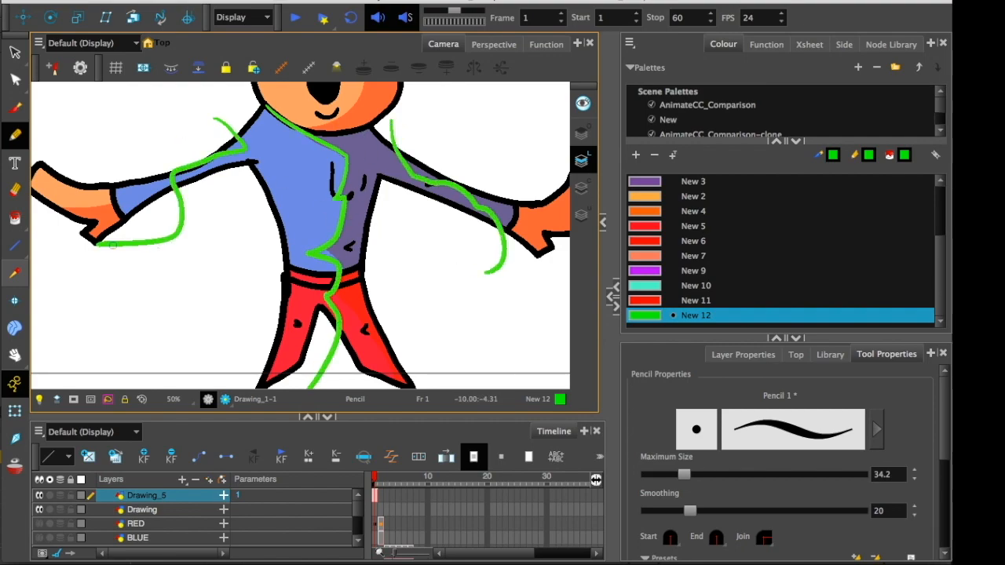
# Turn on Select by Colour for the Select tool, then select all the green lines and delete them.
pyautogui.click(15, 52)
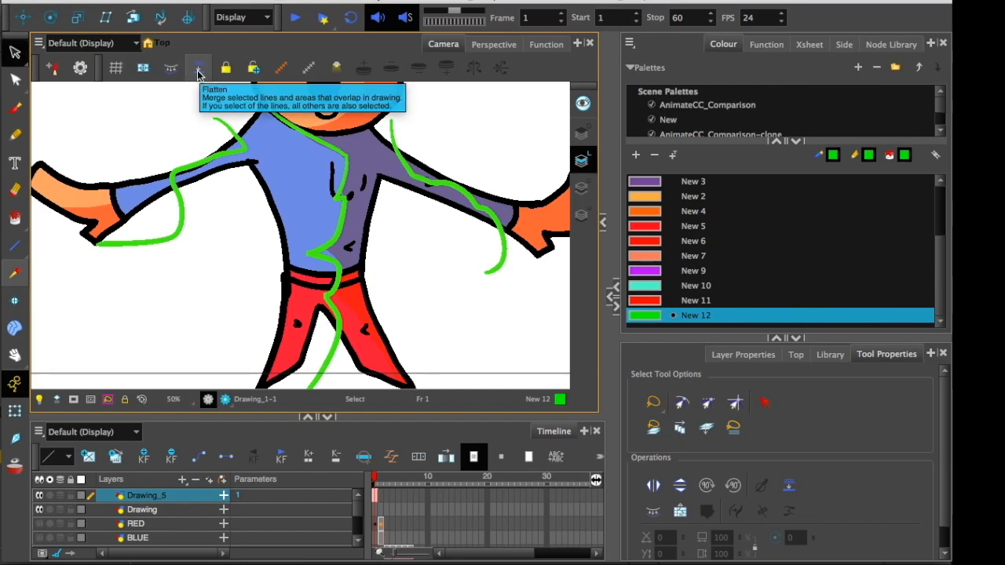
pyautogui.click(766, 402)
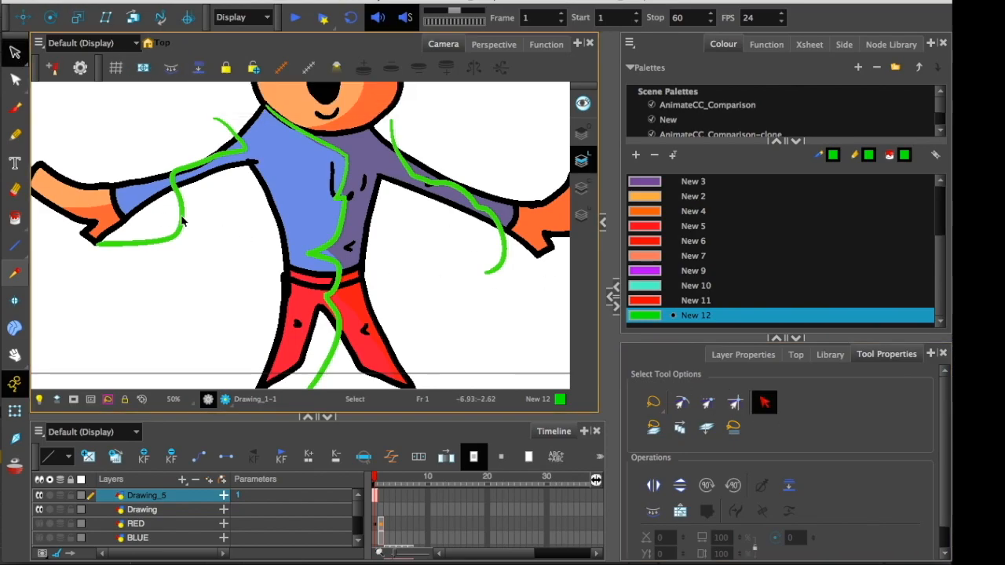
pyautogui.hotkey('ctrl', 'a')
pyautogui.press('Delete')
# Show the drawing's invisible strokes and examine the shadow boundaries on the character's arm, face and torso up close.
pyautogui.moveTo(203, 238); pyautogui.dragTo(189, 212)
pyautogui.press('1')
pyautogui.press('1')
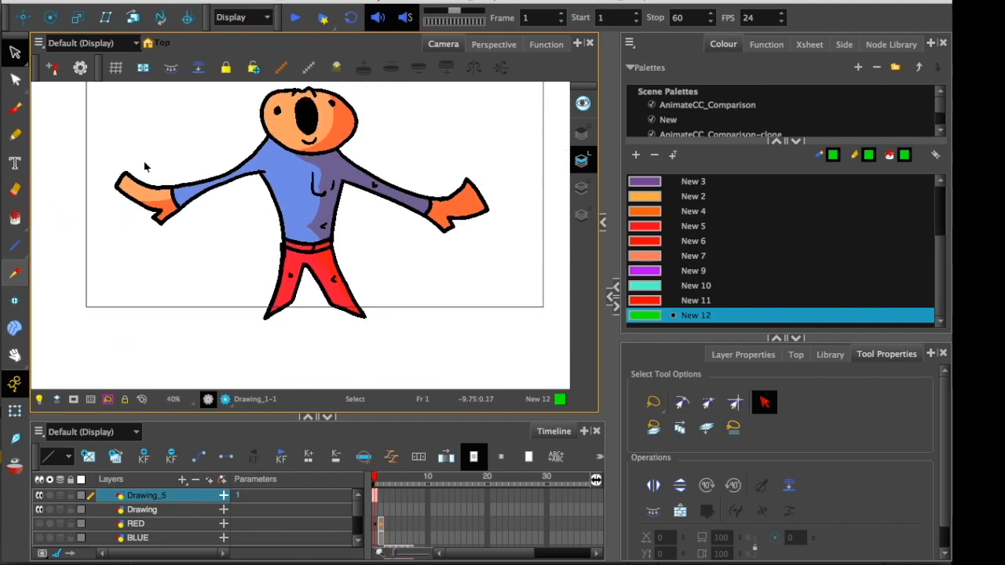
pyautogui.press('1')
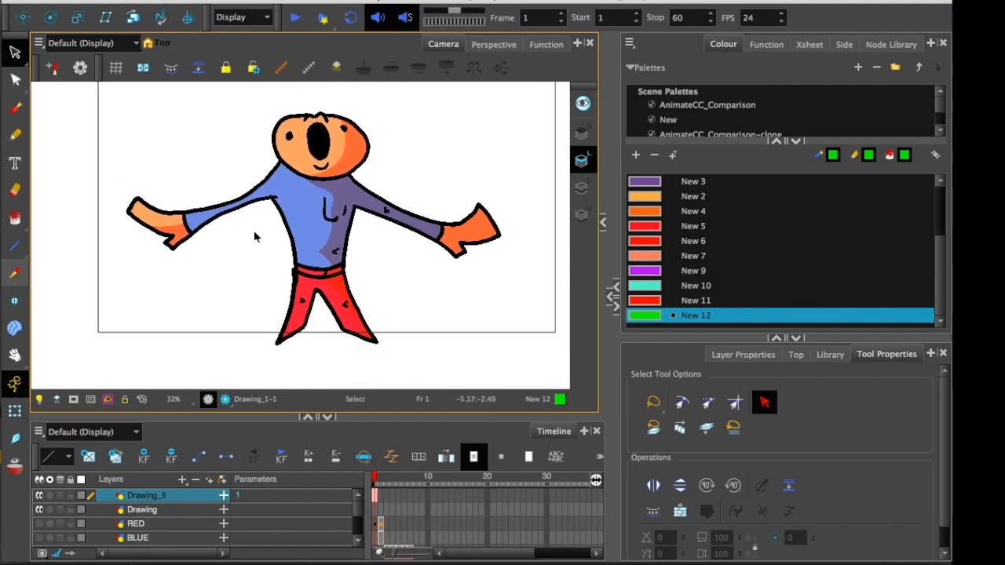
pyautogui.press('2')
pyautogui.moveTo(209, 231); pyautogui.dragTo(267, 286)
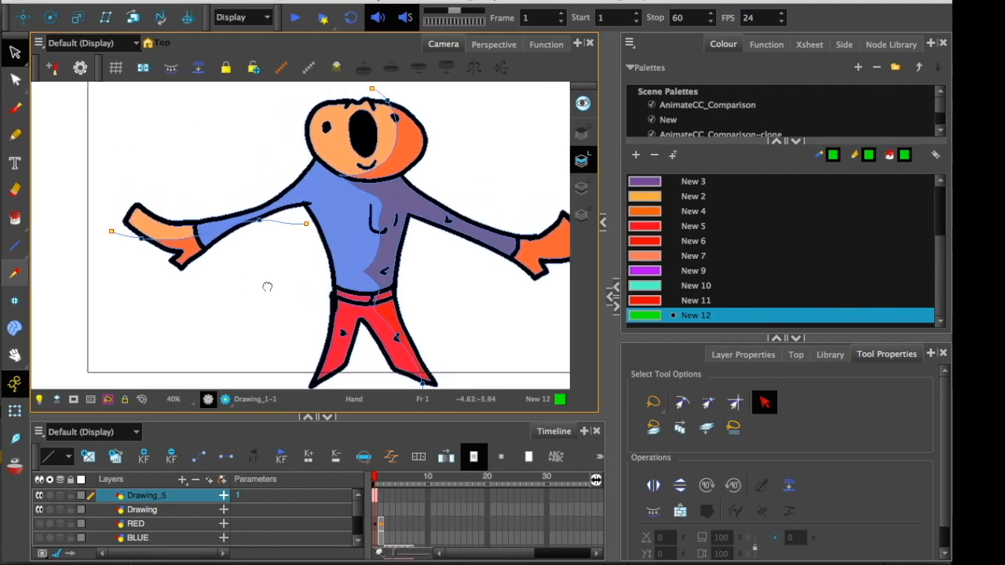
pyautogui.press('2')
pyautogui.press('2')
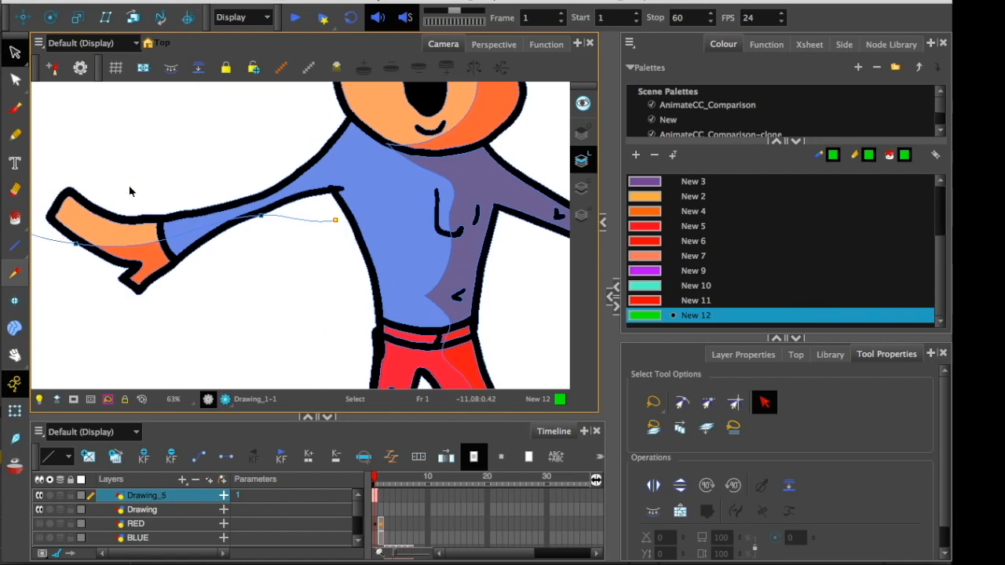
pyautogui.moveTo(263, 273); pyautogui.dragTo(285, 286)
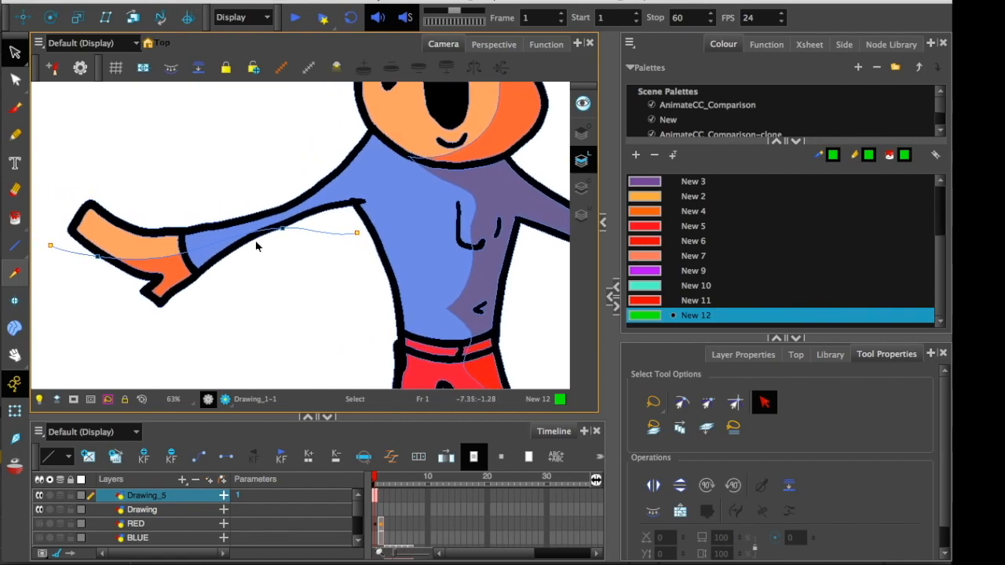
pyautogui.press('1')
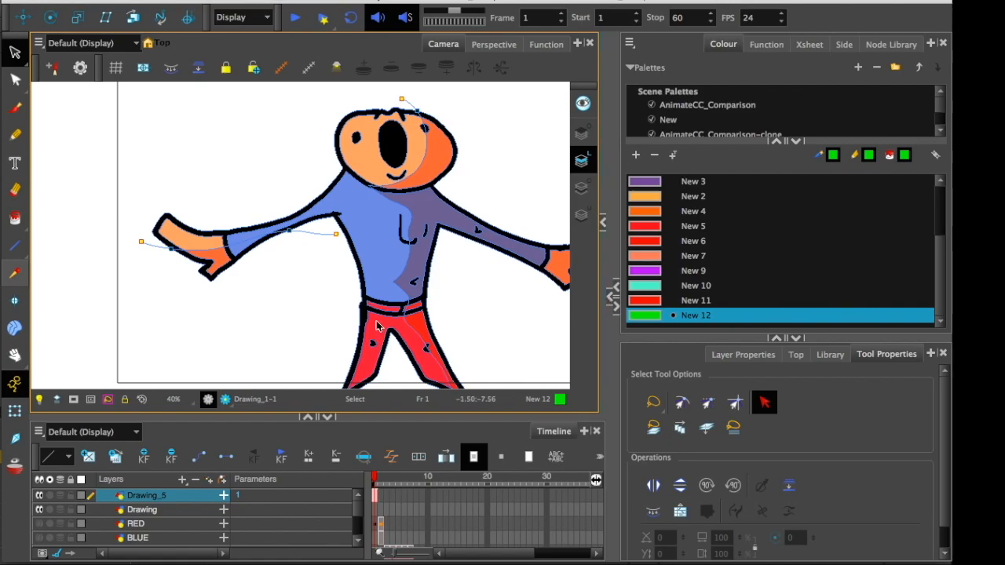
pyautogui.press('space')
pyautogui.moveTo(304, 274); pyautogui.dragTo(284, 280)
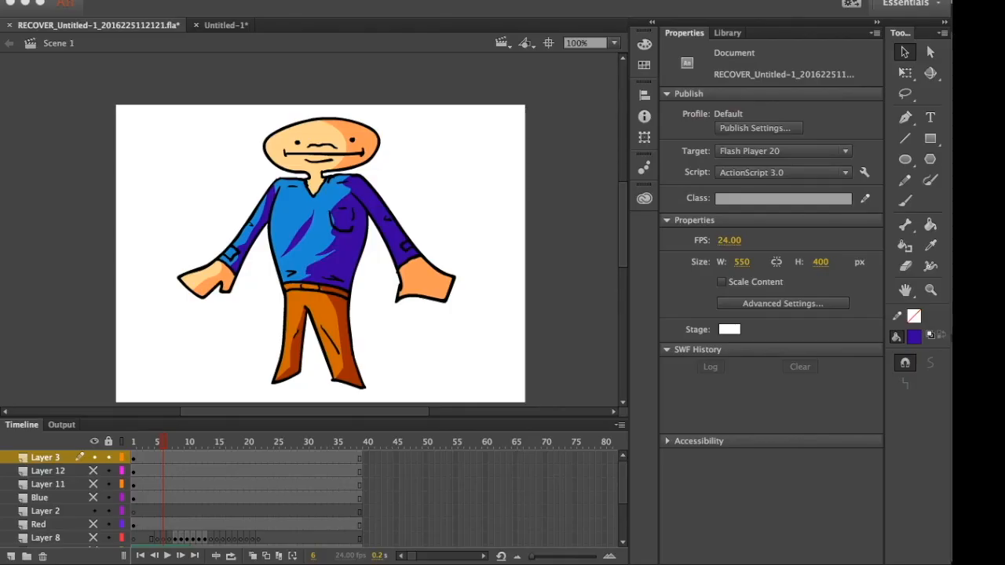
# Choose the Pencil tool with a black #000000 stroke and try a short stroke near the character's face.
pyautogui.click(905, 179)
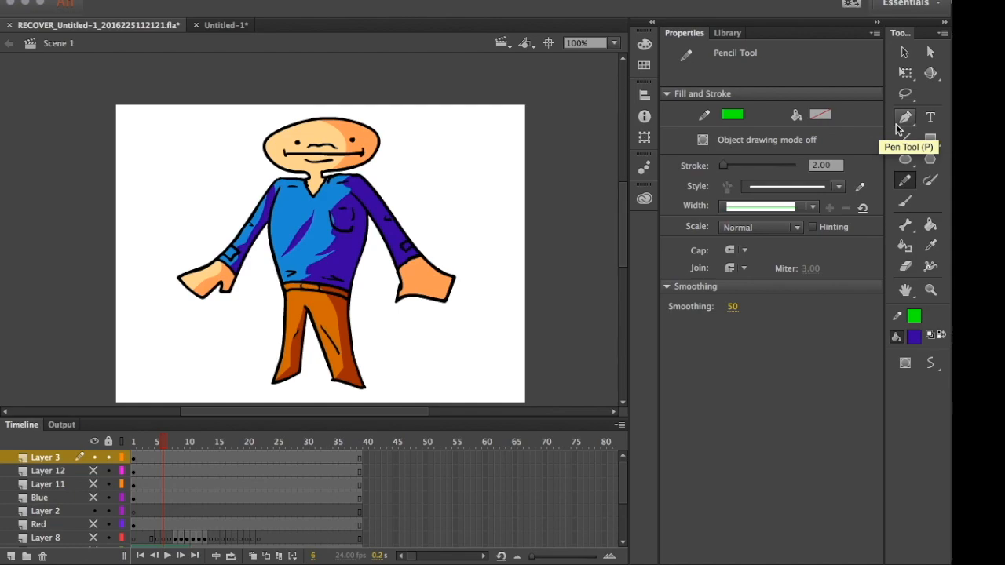
pyautogui.click(915, 317)
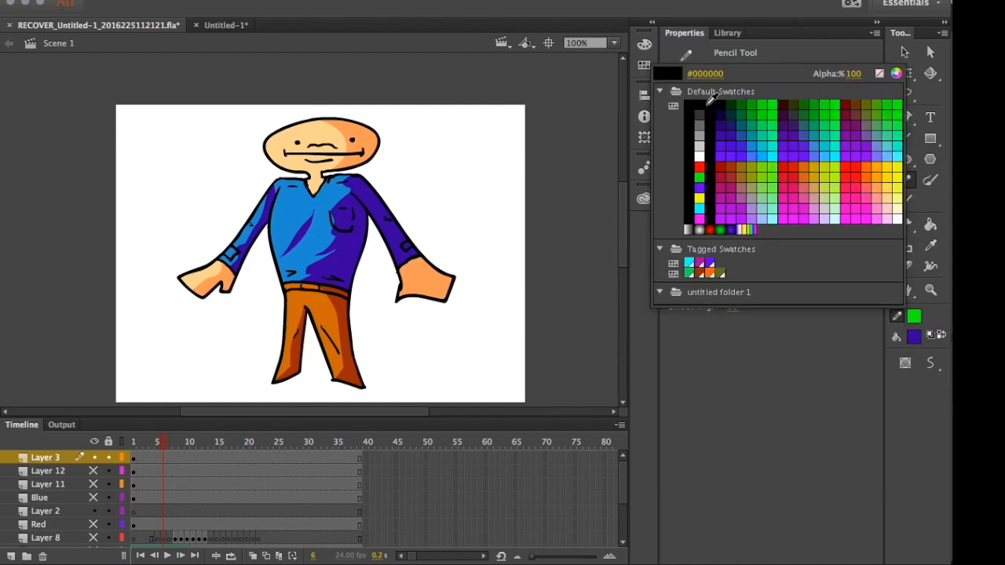
pyautogui.click(709, 104)
pyautogui.moveTo(376, 166); pyautogui.dragTo(366, 153)
pyautogui.press('super+z')
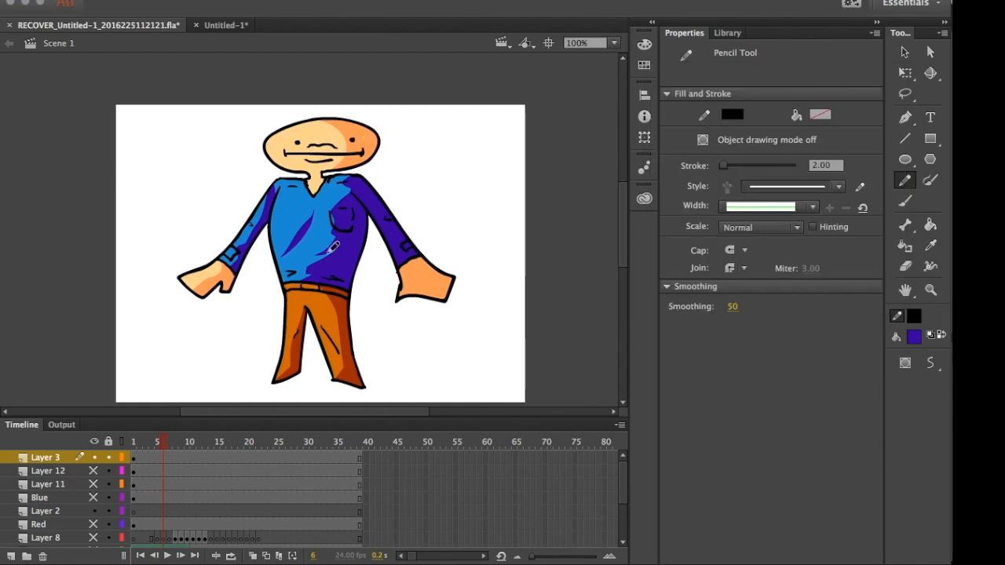
# Try pencil strokes around the character at several stroke sizes, undoing each test stroke.
pyautogui.scroll(-5, 332, 291)
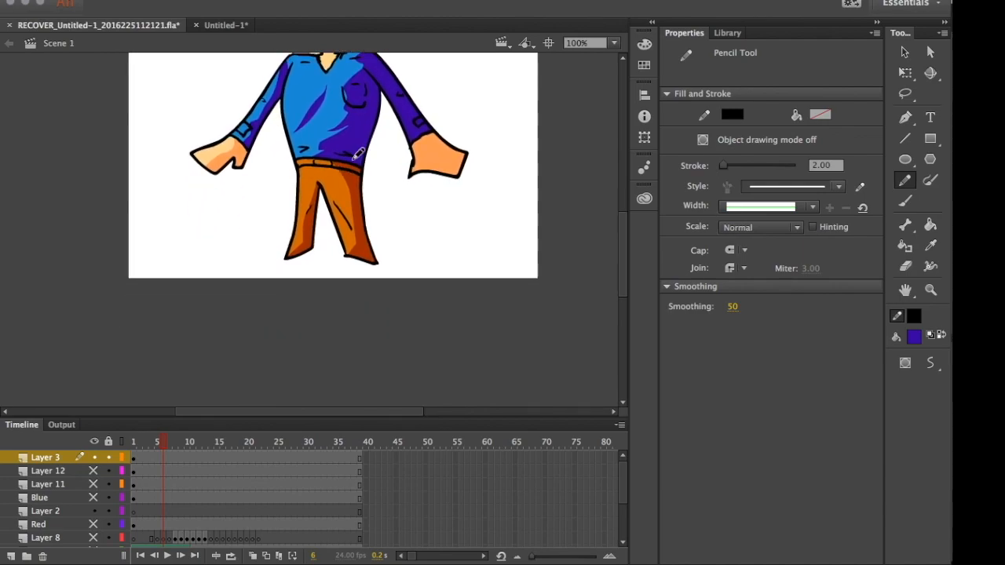
pyautogui.scroll(-2, 377, 167)
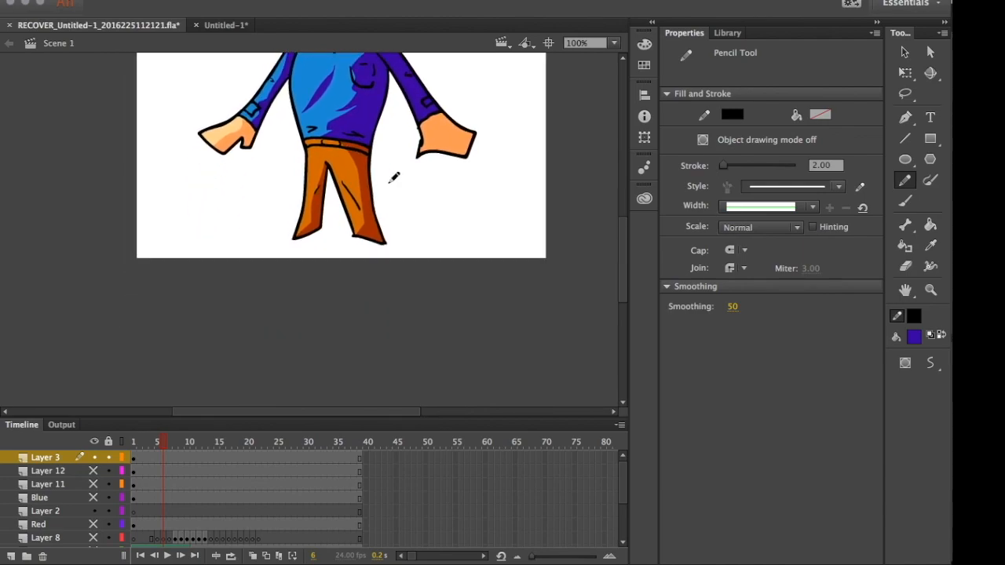
pyautogui.moveTo(725, 167); pyautogui.dragTo(729, 166)
pyautogui.moveTo(450, 285); pyautogui.dragTo(467, 385)
pyautogui.moveTo(457, 314)
pyautogui.mouseDown()
pyautogui.moveTo(358, 352)
pyautogui.moveTo(293, 396)
pyautogui.moveTo(128, 267)
pyautogui.mouseUp()
pyautogui.hotkey('ctrl', 'z')
pyautogui.moveTo(728, 166); pyautogui.dragTo(722, 171)
pyautogui.moveTo(410, 248)
pyautogui.mouseDown()
pyautogui.moveTo(390, 276)
pyautogui.moveTo(292, 265)
pyautogui.moveTo(146, 198)
pyautogui.mouseUp()
pyautogui.press('super+z')
pyautogui.moveTo(723, 165); pyautogui.dragTo(728, 166)
pyautogui.moveTo(540, 128)
pyautogui.mouseDown()
pyautogui.moveTo(537, 183)
pyautogui.moveTo(485, 92)
pyautogui.mouseUp()
pyautogui.hotkey('ctrl', 'z')
# Switch to the Toon Boom Harmony window with the AnimateCC_Comparison scene.
pyautogui.hotkey('ctrl', 'Up')
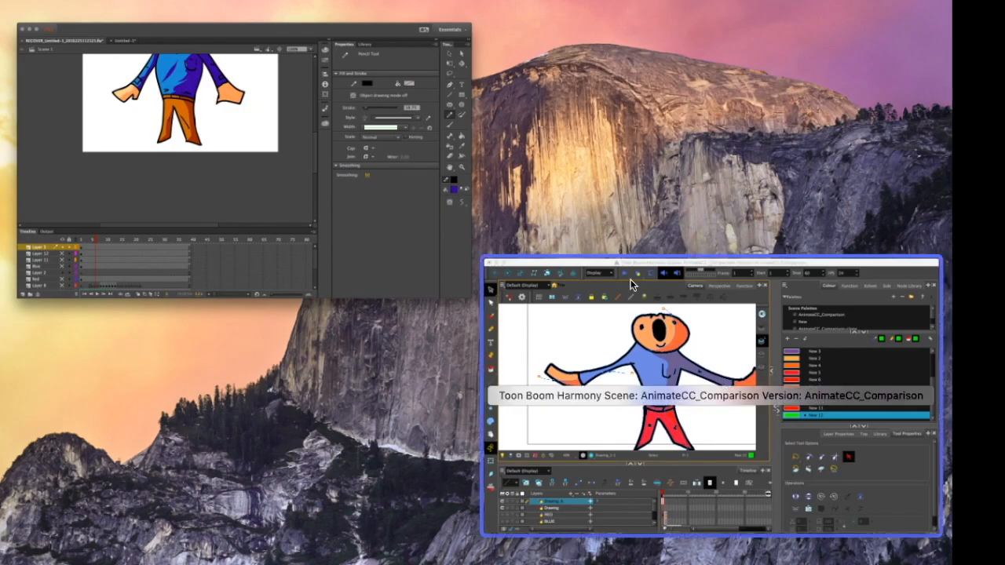
pyautogui.click(666, 374)
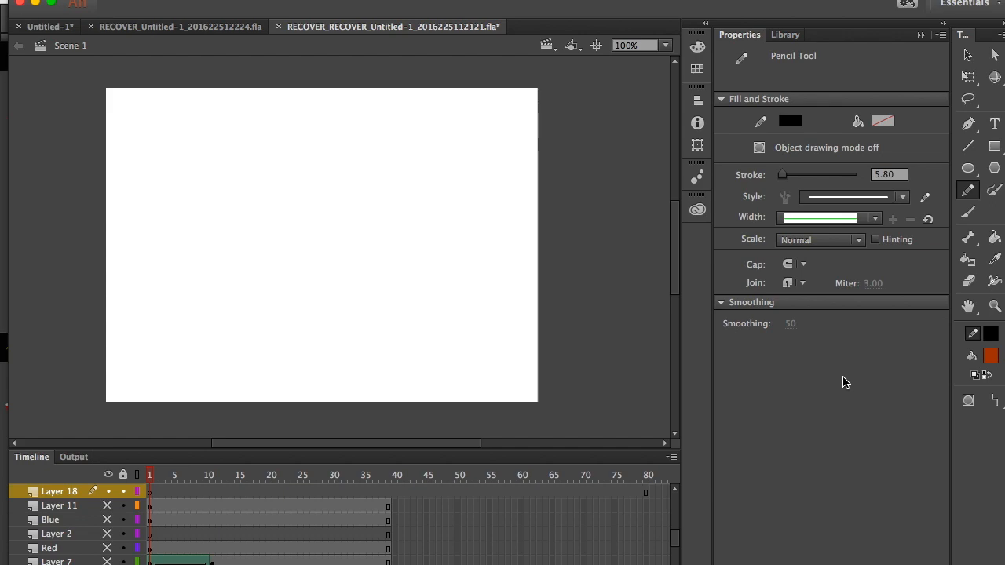
# Draw four roughly parallel curved black pencil strokes diagonally across the empty stage on Layer 18.
pyautogui.moveTo(505, 232); pyautogui.dragTo(317, 92)
pyautogui.moveTo(482, 306)
pyautogui.mouseDown()
pyautogui.moveTo(420, 228)
pyautogui.moveTo(241, 136)
pyautogui.mouseUp()
pyautogui.moveTo(409, 339)
pyautogui.mouseDown()
pyautogui.moveTo(405, 323)
pyautogui.moveTo(180, 166)
pyautogui.mouseUp()
pyautogui.moveTo(359, 367); pyautogui.dragTo(118, 225)
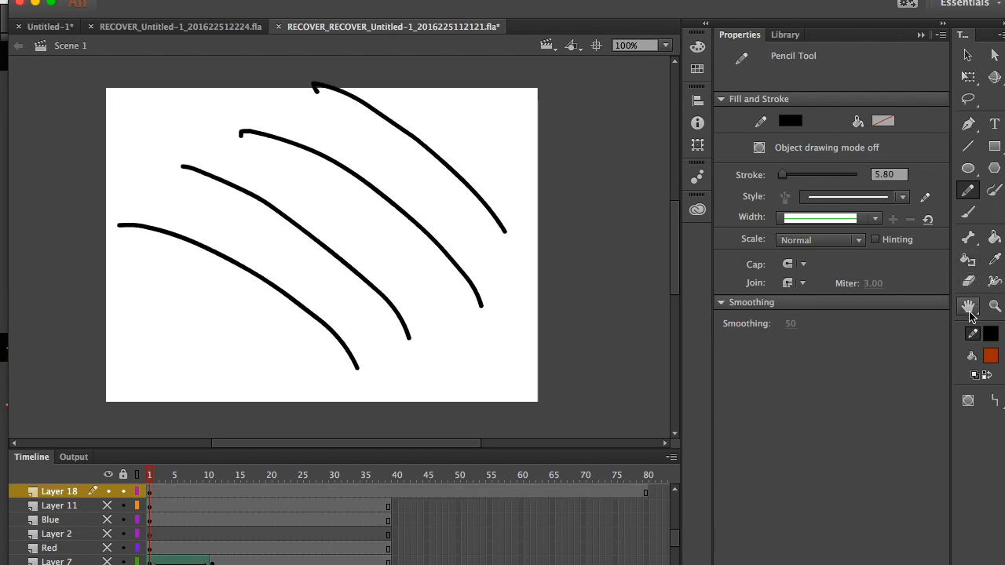
# Thicken the middle of the two uppermost strokes with the Width tool so they taper towards both ends.
pyautogui.click(994, 281)
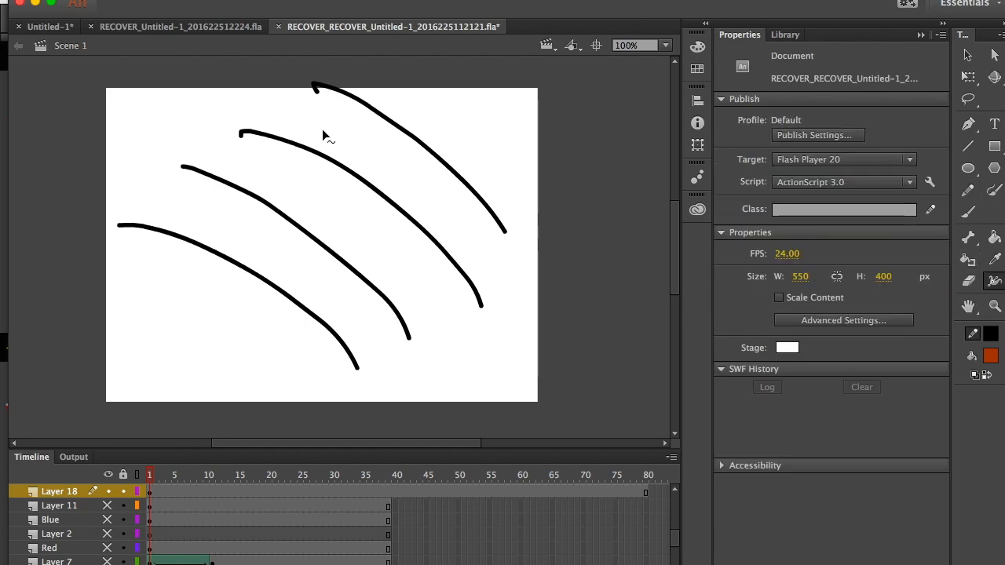
pyautogui.moveTo(370, 112)
pyautogui.mouseDown()
pyautogui.moveTo(359, 128)
pyautogui.moveTo(366, 118)
pyautogui.mouseUp()
pyautogui.moveTo(358, 177); pyautogui.dragTo(348, 197)
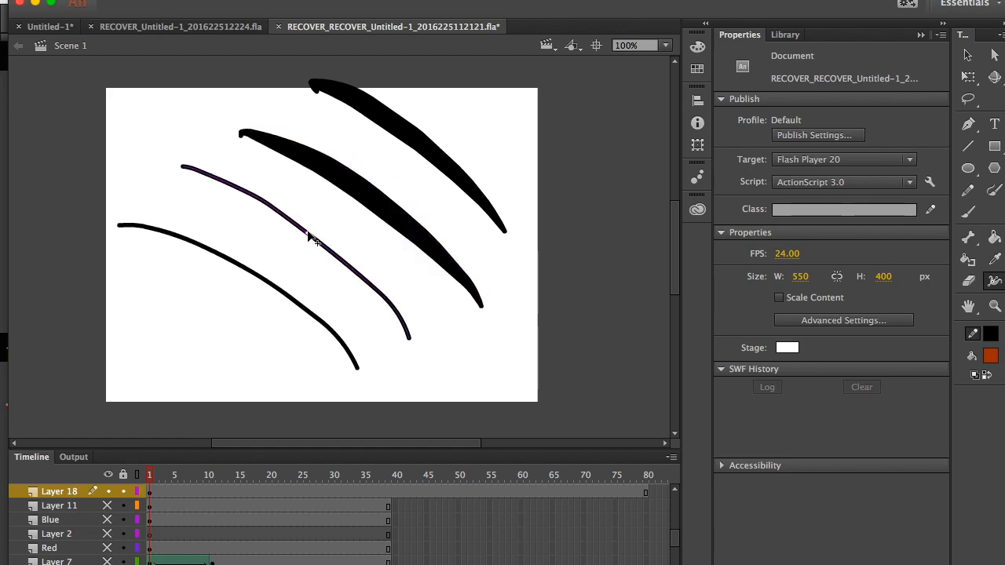
# Vary the width of the two lower strokes, bulging the third near its middle and thickening the fourth's lower half.
pyautogui.moveTo(307, 233); pyautogui.dragTo(314, 224)
pyautogui.moveTo(253, 207); pyautogui.dragTo(256, 201)
pyautogui.moveTo(339, 264); pyautogui.dragTo(362, 278)
pyautogui.moveTo(306, 233); pyautogui.dragTo(292, 231)
pyautogui.moveTo(242, 272); pyautogui.dragTo(238, 286)
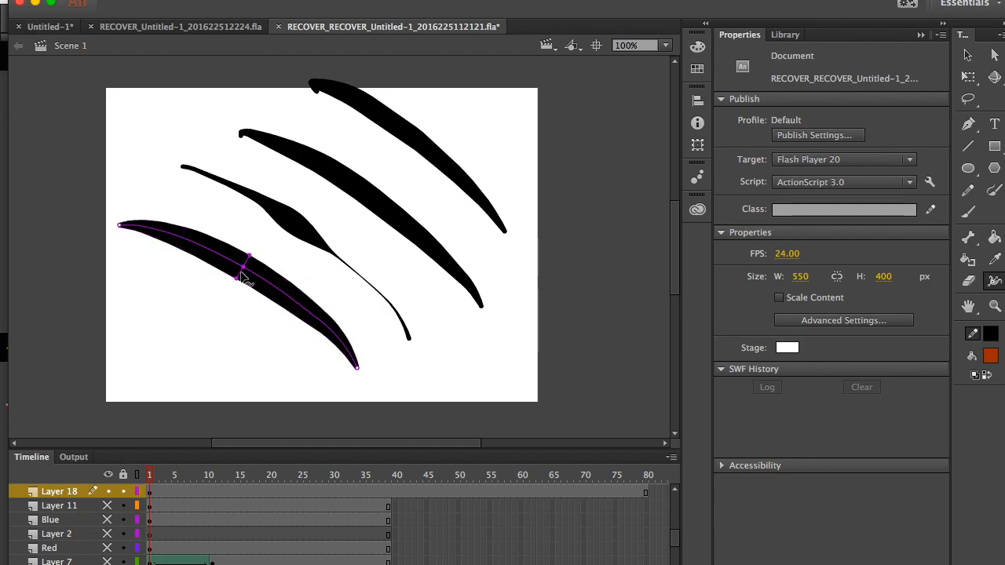
pyautogui.press('super+z')
pyautogui.moveTo(274, 290); pyautogui.dragTo(270, 298)
# Give the Pencil tool the width profile tapered at both ends and draw two curved strokes below the existing ones.
pyautogui.press('y')
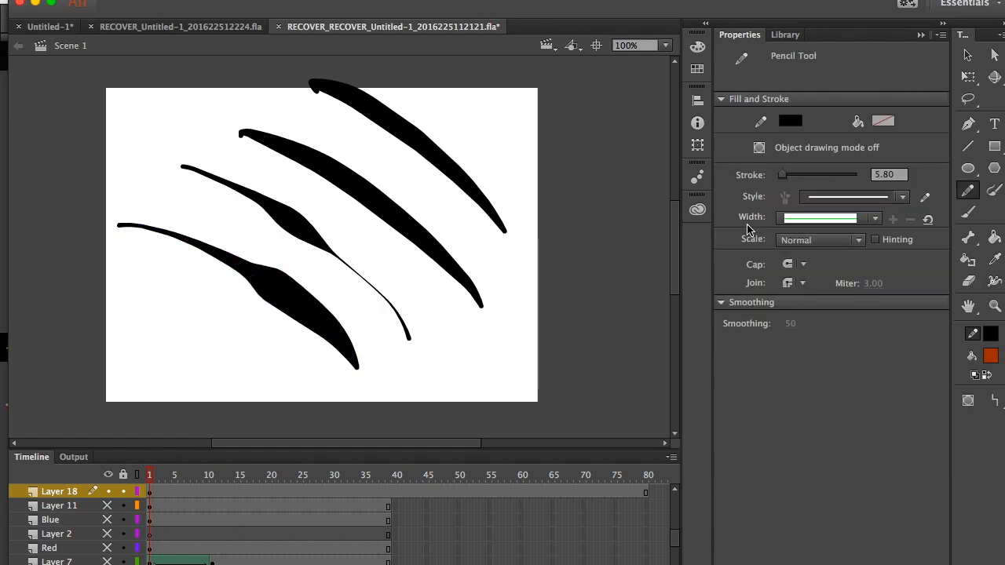
pyautogui.click(799, 220)
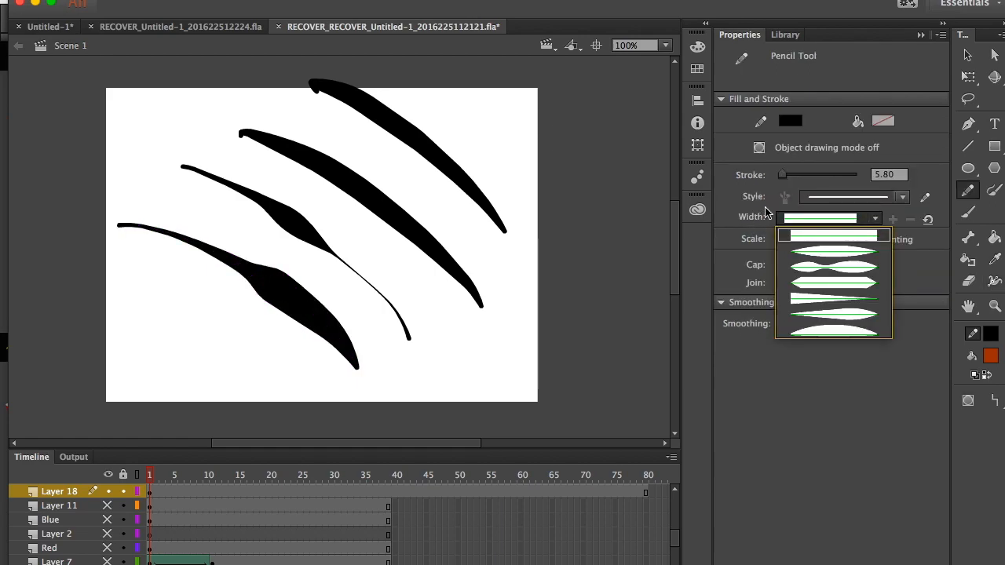
pyautogui.click(808, 256)
pyautogui.press('space')
pyautogui.moveTo(318, 313)
pyautogui.mouseDown()
pyautogui.moveTo(411, 291)
pyautogui.moveTo(431, 262)
pyautogui.mouseUp()
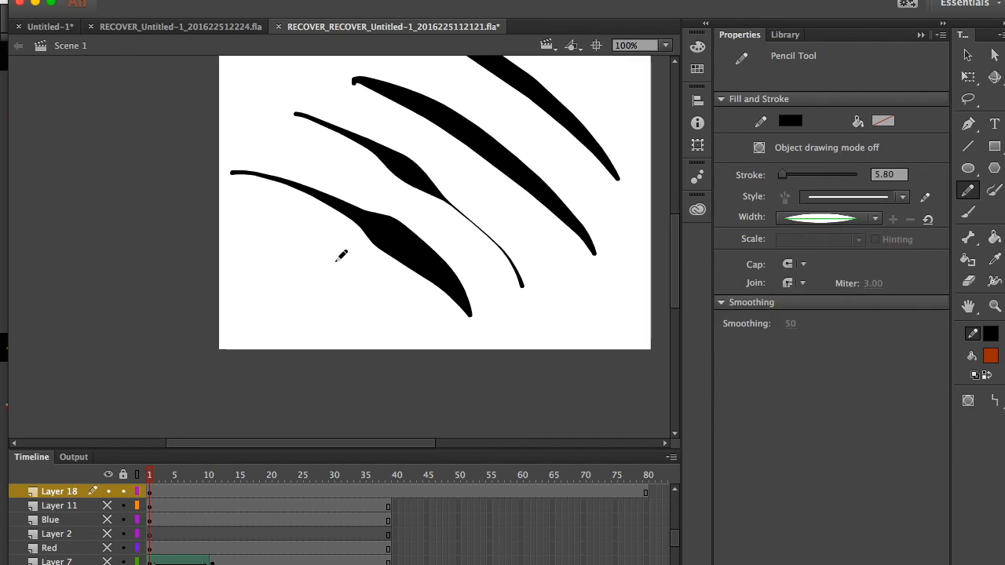
pyautogui.moveTo(490, 387); pyautogui.dragTo(127, 215)
pyautogui.moveTo(407, 385); pyautogui.dragTo(171, 281)
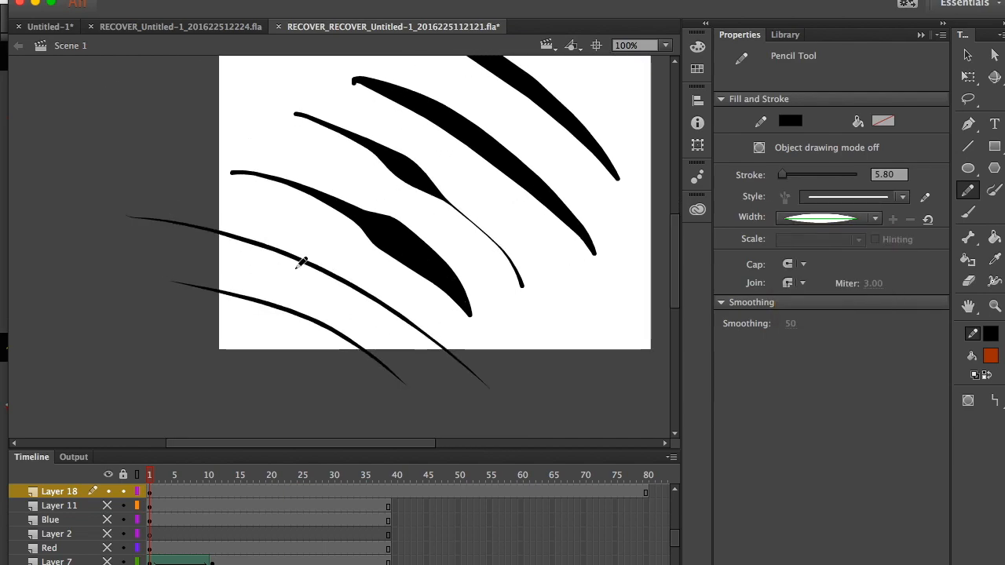
# Set the stroke size to 139.50 and draw two very thick tapered strokes below the stage.
pyautogui.moveTo(783, 175); pyautogui.dragTo(833, 178)
pyautogui.press('space')
pyautogui.moveTo(363, 283); pyautogui.dragTo(402, 155)
pyautogui.moveTo(603, 358)
pyautogui.mouseDown()
pyautogui.moveTo(358, 276)
pyautogui.moveTo(185, 234)
pyautogui.mouseUp()
pyautogui.moveTo(384, 395); pyautogui.dragTo(137, 401)
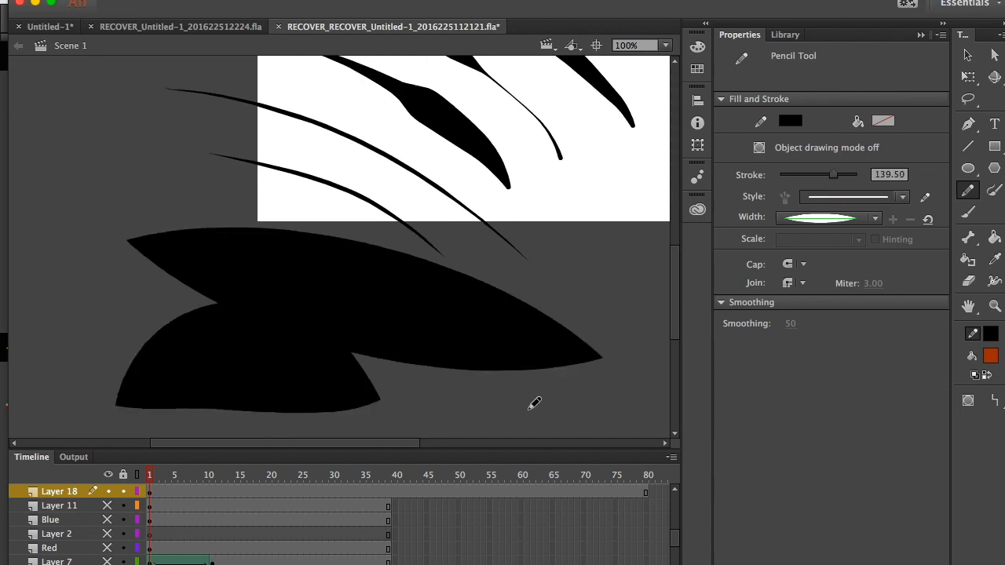
# Set the stroke size to 36.95 and draw several curved tapered strokes beside the stage, undoing one of them.
pyautogui.moveTo(833, 174); pyautogui.dragTo(794, 174)
pyautogui.scroll(5, 452, 306)
pyautogui.moveTo(452, 306)
pyautogui.mouseDown()
pyautogui.moveTo(177, 233)
pyautogui.moveTo(467, 178)
pyautogui.mouseUp()
pyautogui.moveTo(422, 250)
pyautogui.mouseDown()
pyautogui.moveTo(135, 86)
pyautogui.moveTo(18, 129)
pyautogui.mouseUp()
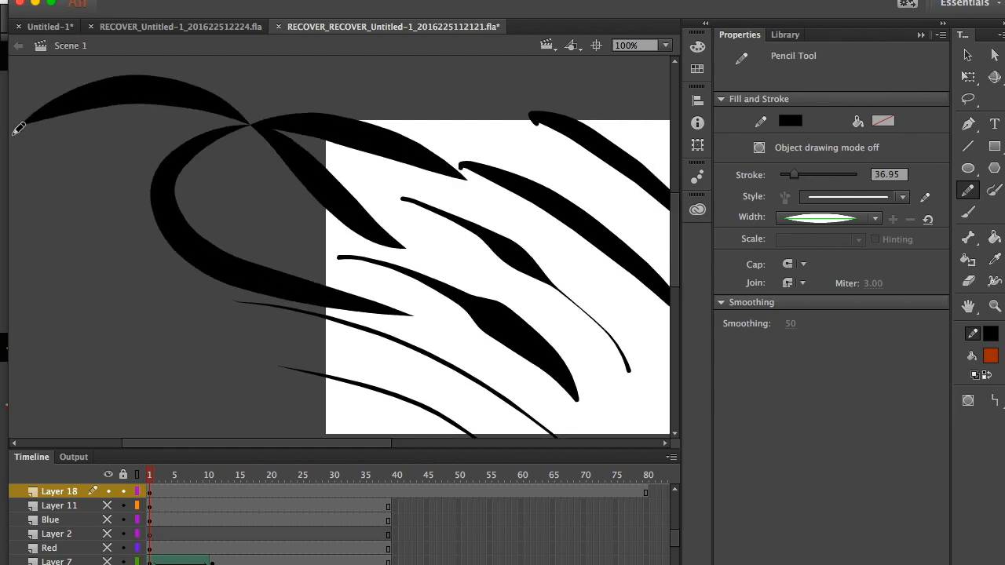
pyautogui.moveTo(292, 220); pyautogui.dragTo(47, 256)
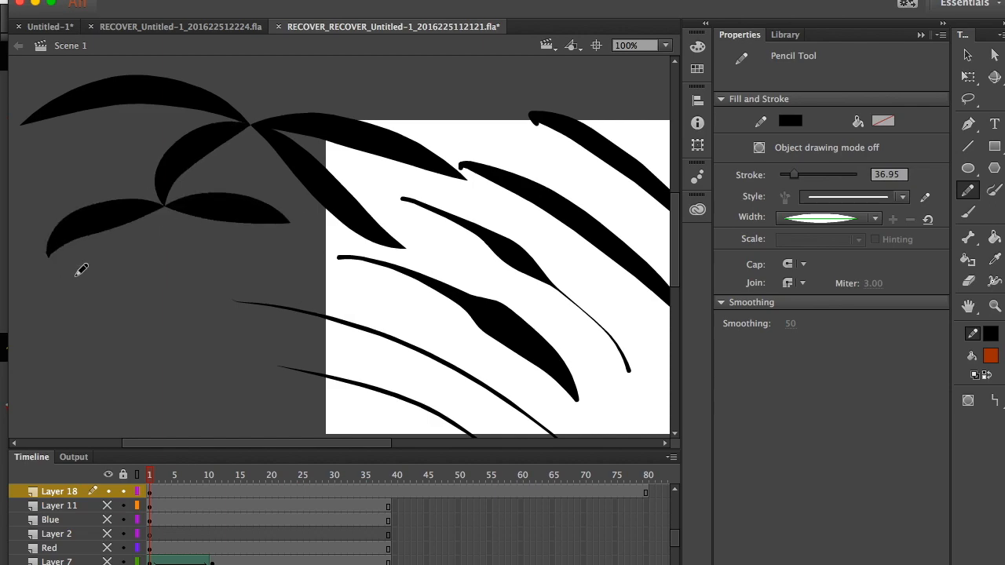
pyautogui.press('super+z')
pyautogui.moveTo(336, 241)
pyautogui.mouseDown()
pyautogui.moveTo(190, 238)
pyautogui.moveTo(59, 278)
pyautogui.mouseUp()
pyautogui.moveTo(345, 259); pyautogui.dragTo(236, 313)
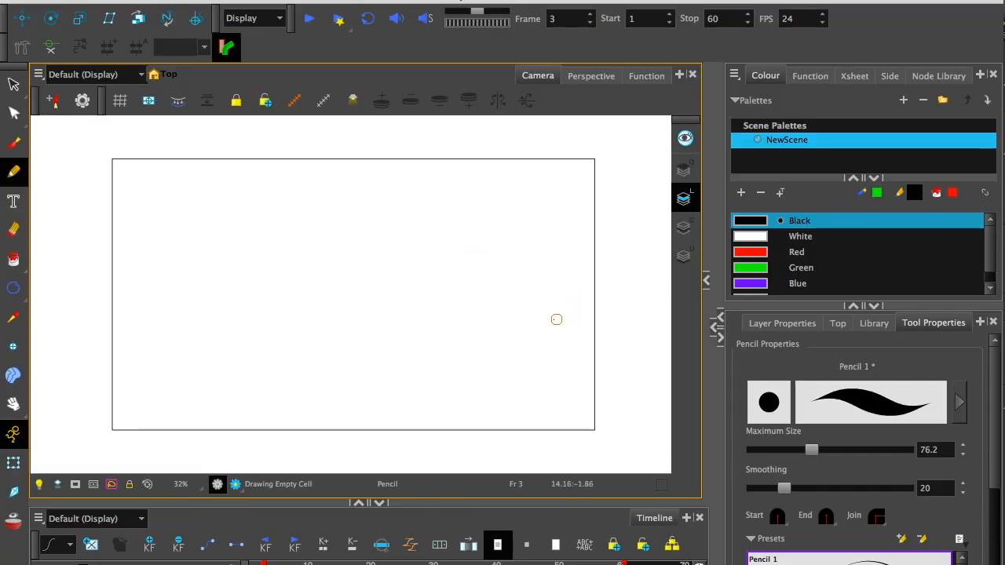
# Draw two wavy black pencil lines across the camera frame and a thicker one at a maximum size of 180.4.
pyautogui.moveTo(588, 339)
pyautogui.mouseDown()
pyautogui.moveTo(332, 253)
pyautogui.moveTo(275, 165)
pyautogui.mouseUp()
pyautogui.moveTo(506, 372)
pyautogui.mouseDown()
pyautogui.moveTo(518, 366)
pyautogui.moveTo(330, 303)
pyautogui.moveTo(149, 212)
pyautogui.mouseUp()
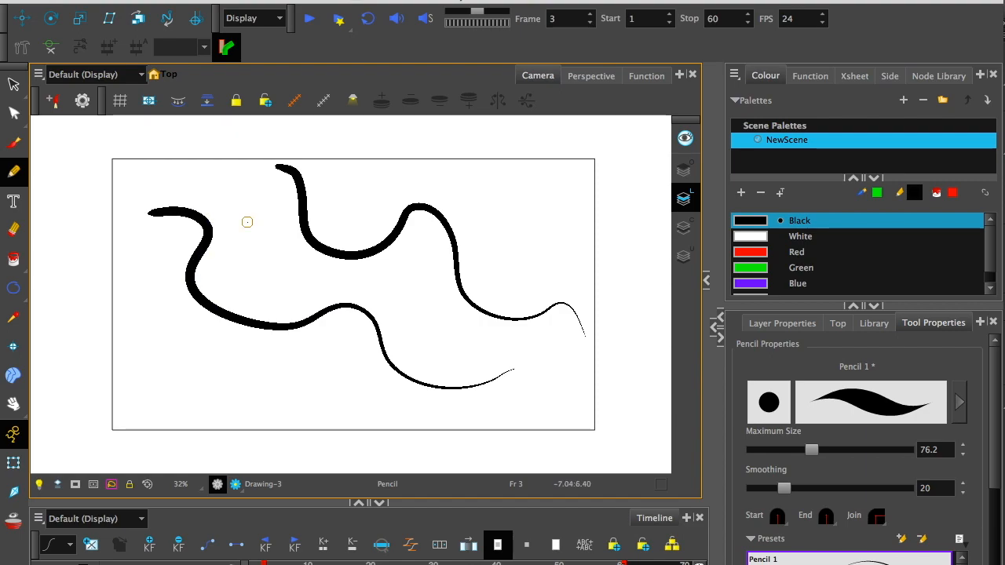
pyautogui.moveTo(812, 450); pyautogui.dragTo(861, 451)
pyautogui.moveTo(129, 274)
pyautogui.mouseDown()
pyautogui.moveTo(194, 326)
pyautogui.moveTo(338, 394)
pyautogui.moveTo(178, 446)
pyautogui.mouseUp()
# Reshape the thickness contour of the long wavy line with the Pencil Editor by adjusting its curve handles.
pyautogui.scroll(2, 258, 238)
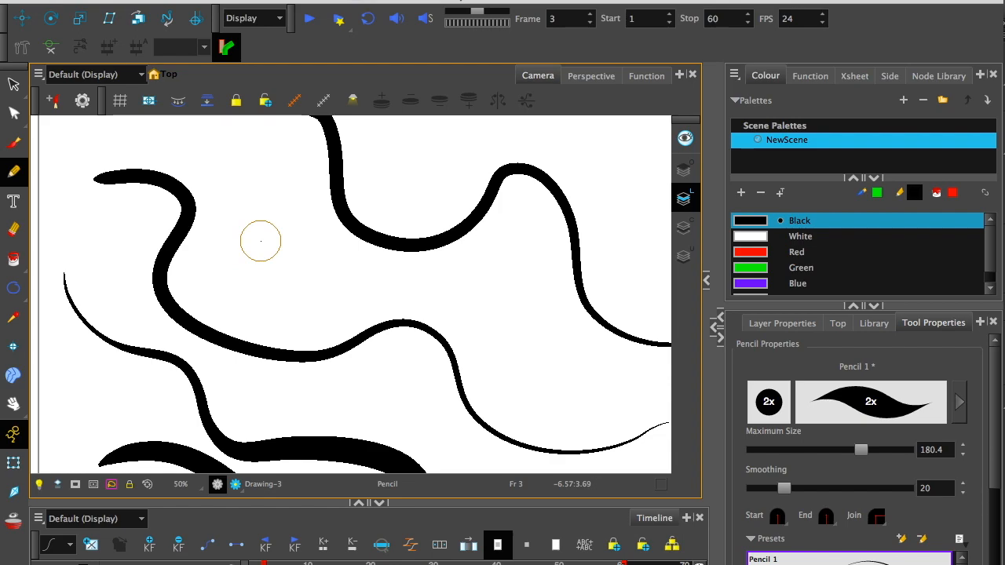
pyautogui.moveTo(9, 113); pyautogui.dragTo(104, 128)
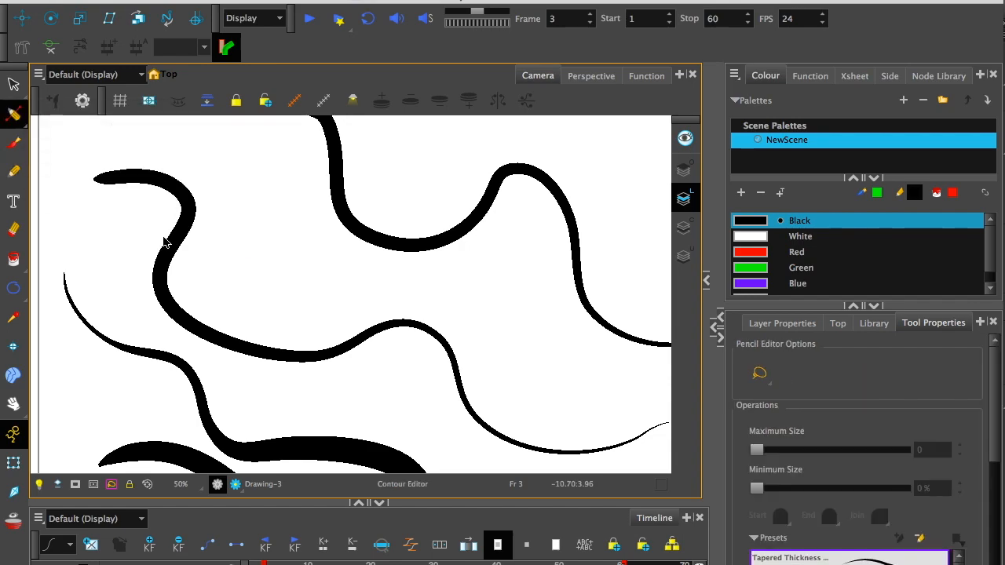
pyautogui.moveTo(141, 189); pyautogui.dragTo(163, 196)
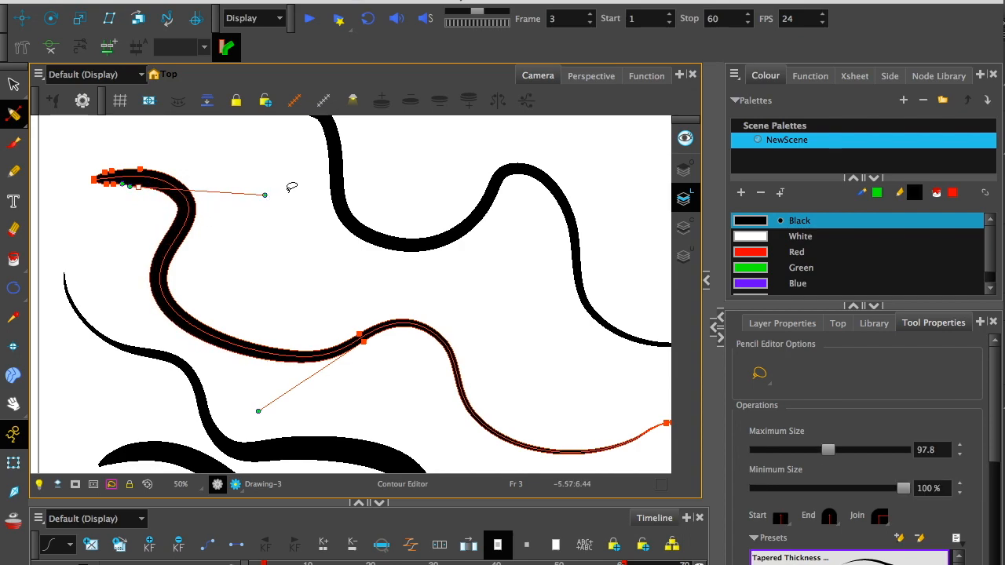
pyautogui.moveTo(265, 195); pyautogui.dragTo(228, 212)
pyautogui.moveTo(259, 411); pyautogui.dragTo(271, 394)
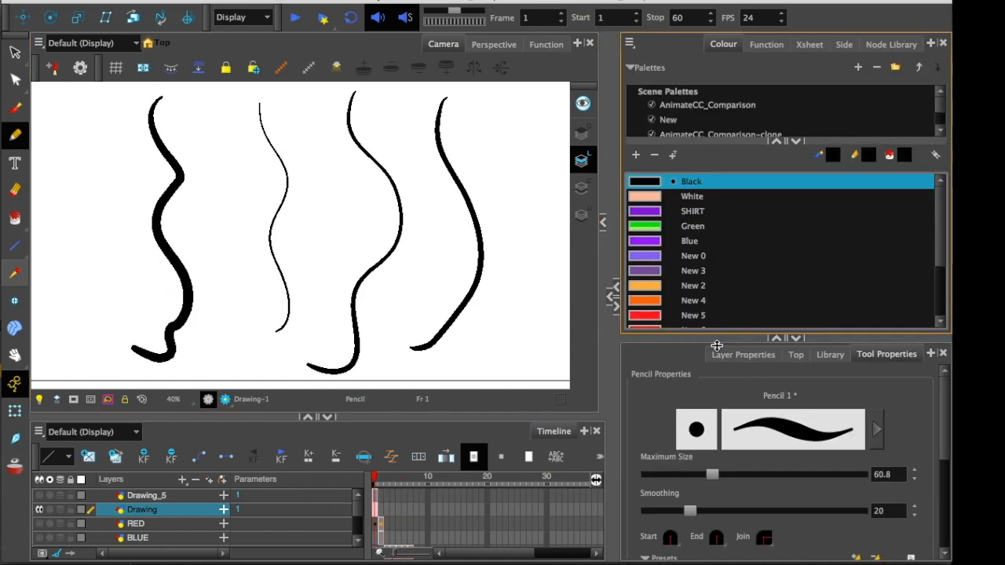
# Open the Drawing layer's advanced properties with the line thickness options and turn on the camera's render preview.
pyautogui.click(683, 352)
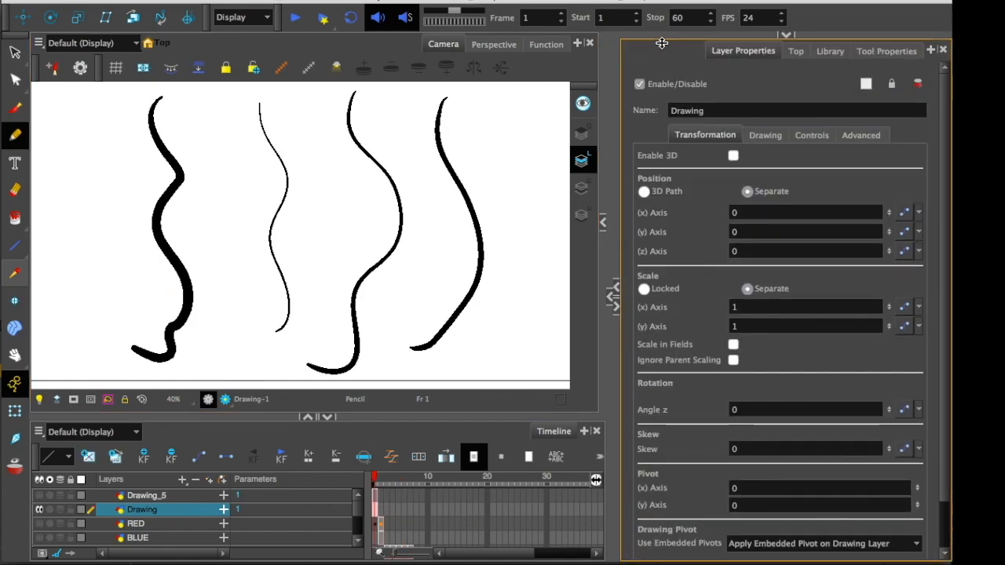
pyautogui.click(805, 135)
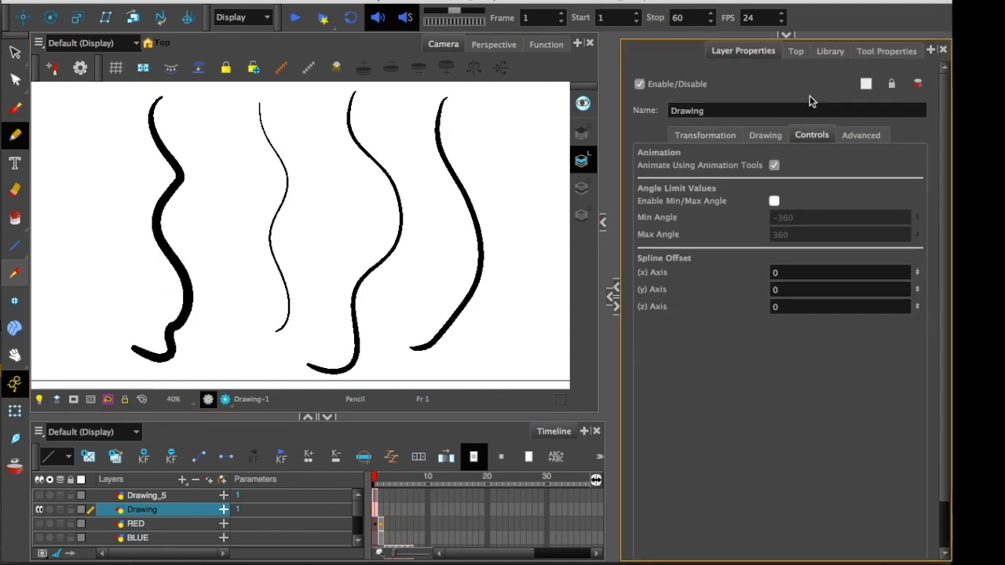
pyautogui.click(764, 133)
pyautogui.click(707, 134)
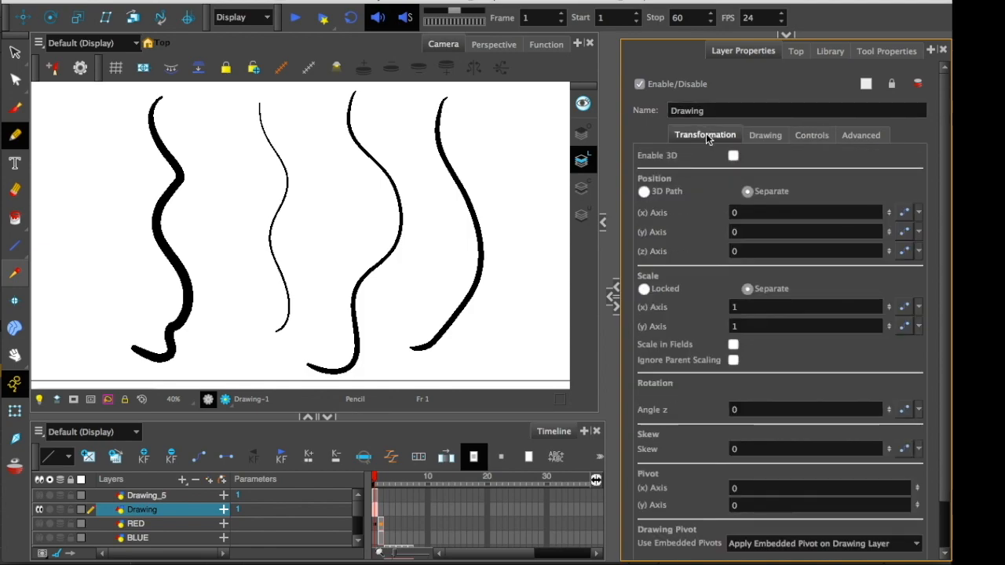
pyautogui.click(842, 137)
pyautogui.scroll(-2, 940, 362)
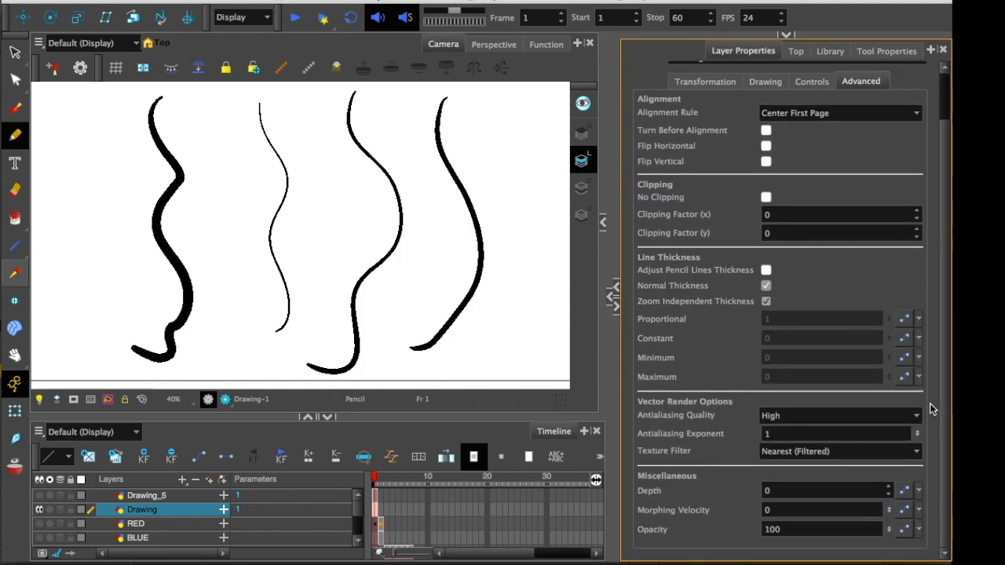
pyautogui.click(766, 302)
pyautogui.click(226, 400)
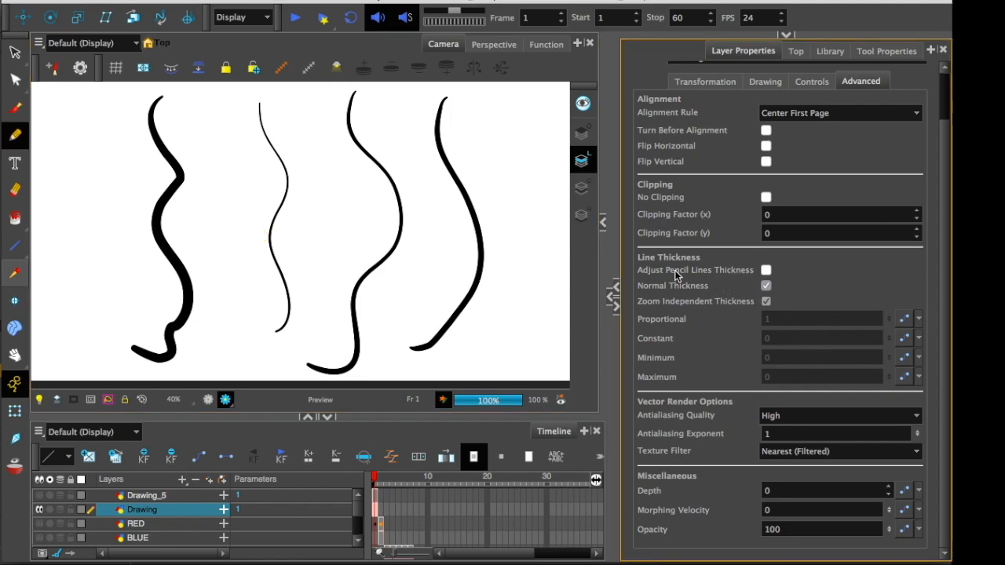
# Enable Adjust Pencil Lines Thickness for the Drawing layer and set its proportional thickness to 2.
pyautogui.click(767, 271)
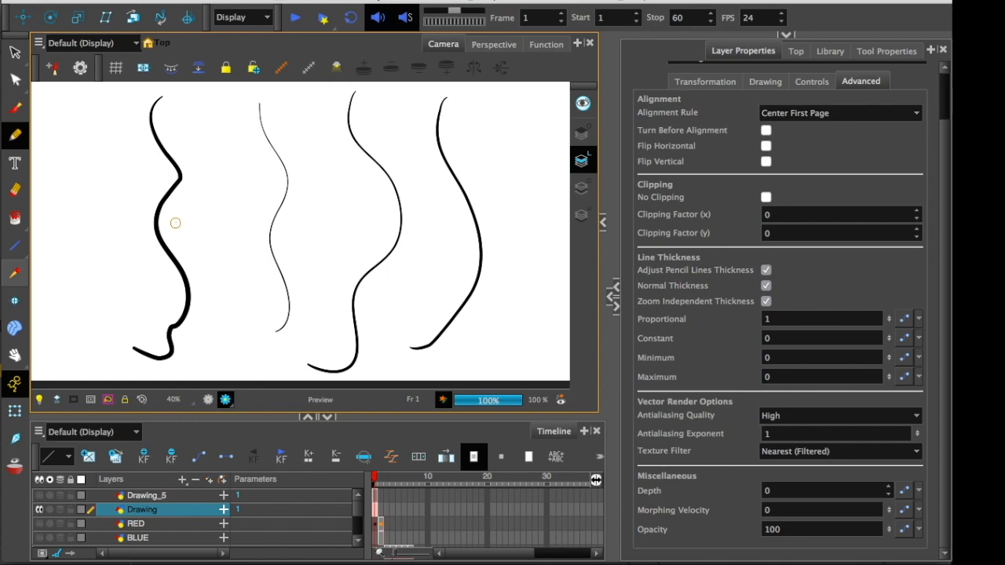
pyautogui.click(767, 318)
pyautogui.press('BackSpace')
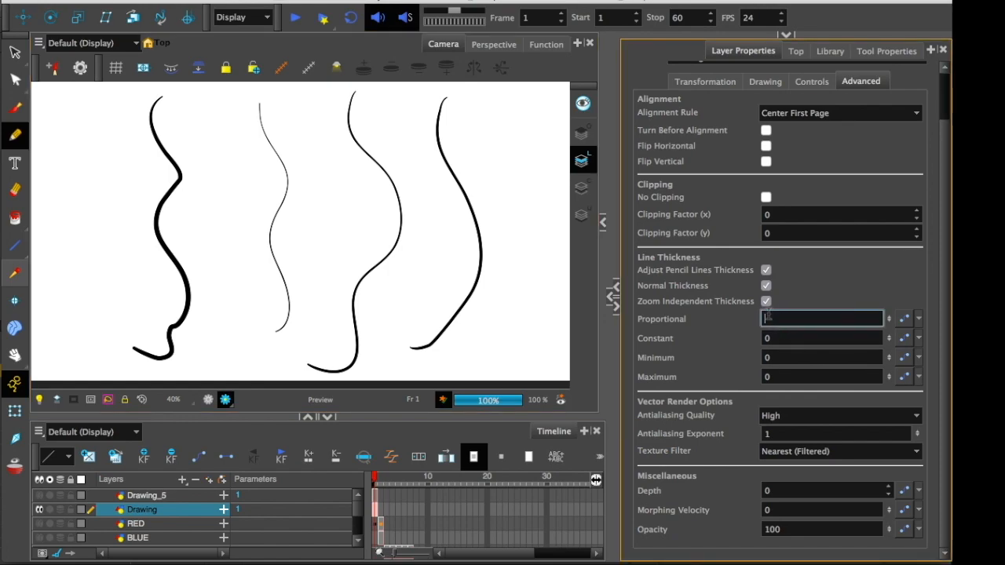
pyautogui.write('2')
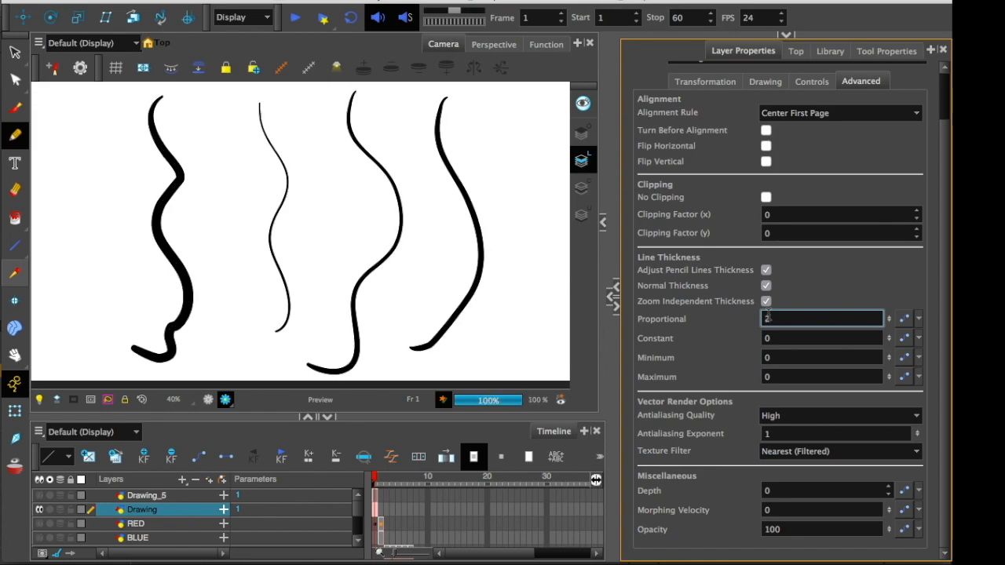
# Try proportional line thickness values of 4 and 5 for the Drawing layer and settle on 3.
pyautogui.moveTo(778, 319); pyautogui.dragTo(757, 312)
pyautogui.write('4')
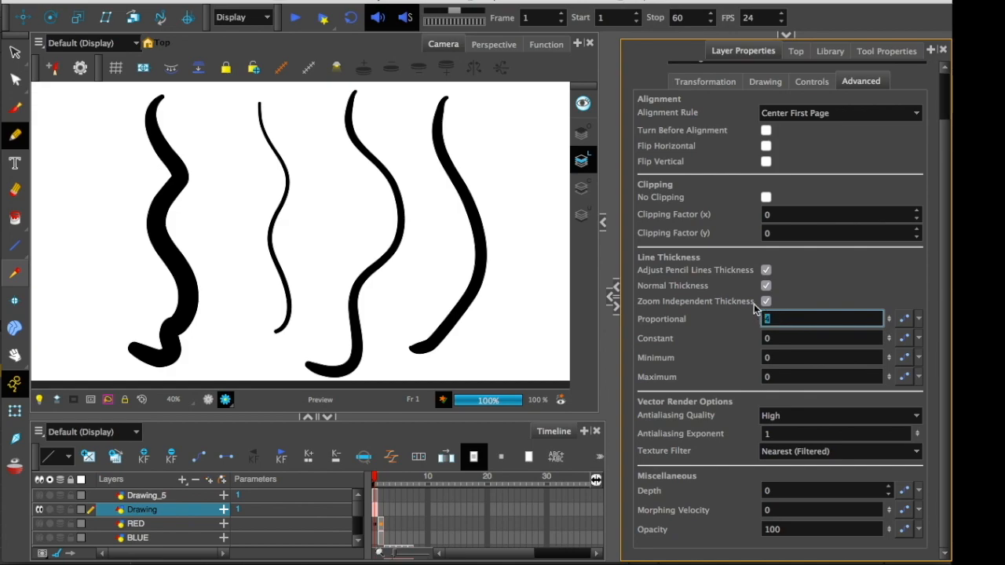
pyautogui.press('Up')
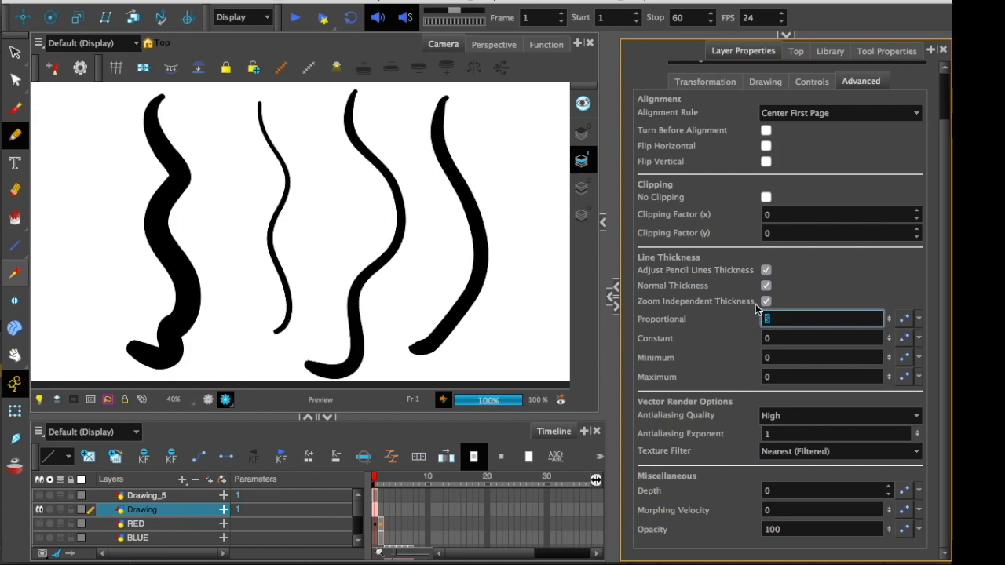
pyautogui.write('3')
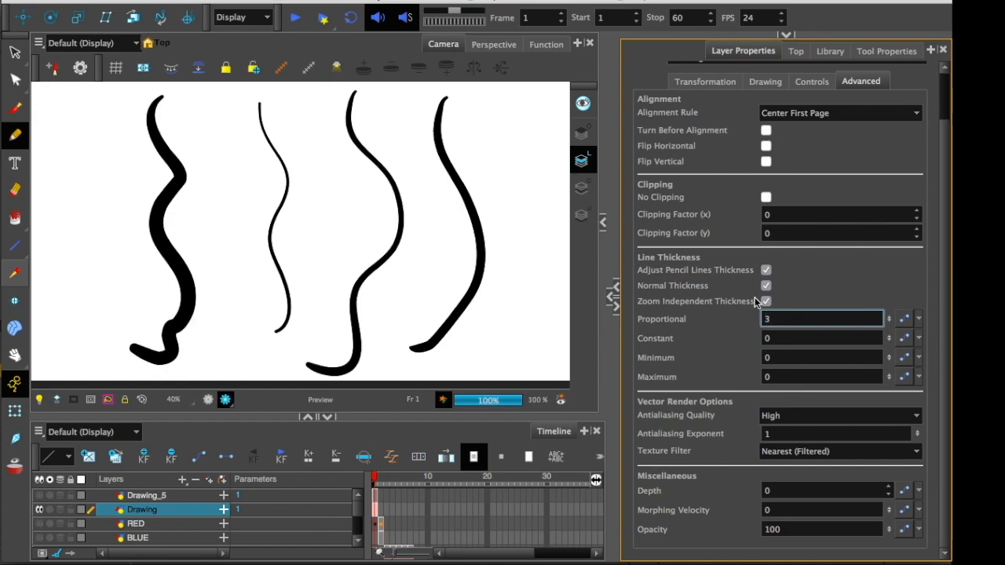
# Scale the Drawing layer's pencil lines up and down about the pivot with the layer transform tools, leaving them reduced.
pyautogui.click(14, 413)
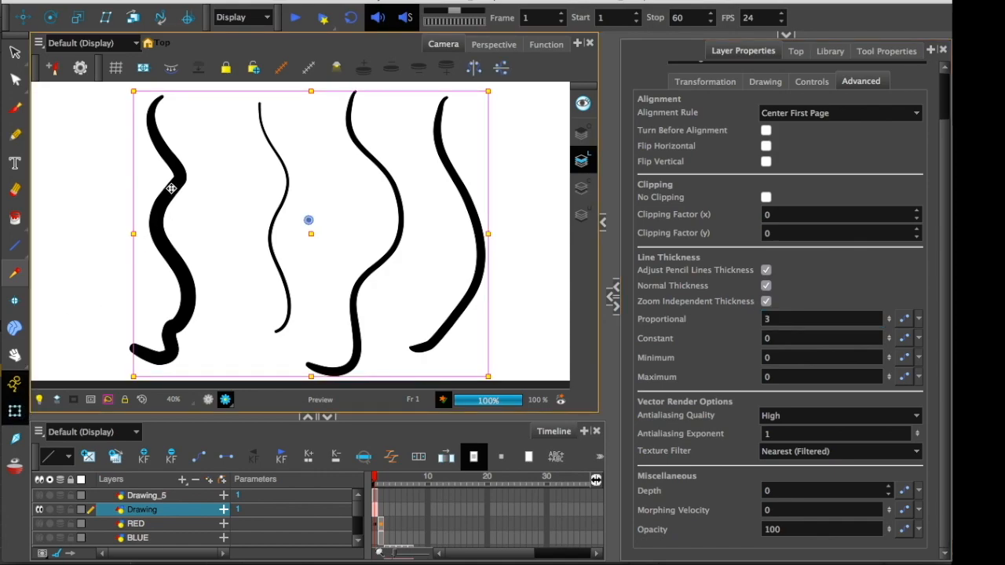
pyautogui.hotkey('alt', '4')
pyautogui.moveTo(163, 150); pyautogui.dragTo(281, 206)
pyautogui.hotkey('ctrl', 'z')
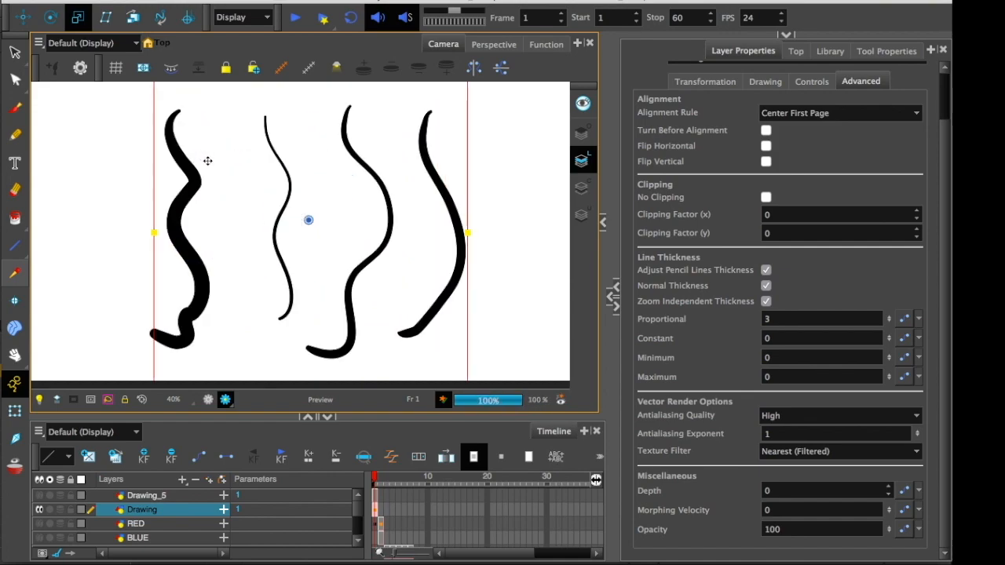
pyautogui.moveTo(210, 200); pyautogui.dragTo(165, 170)
pyautogui.moveTo(197, 200); pyautogui.dragTo(178, 183)
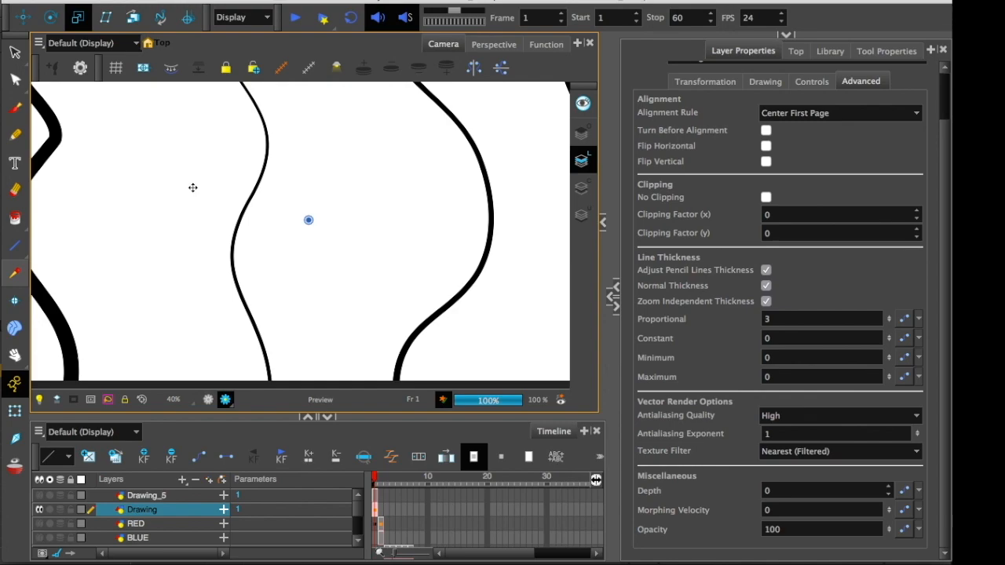
pyautogui.moveTo(215, 201); pyautogui.dragTo(233, 218)
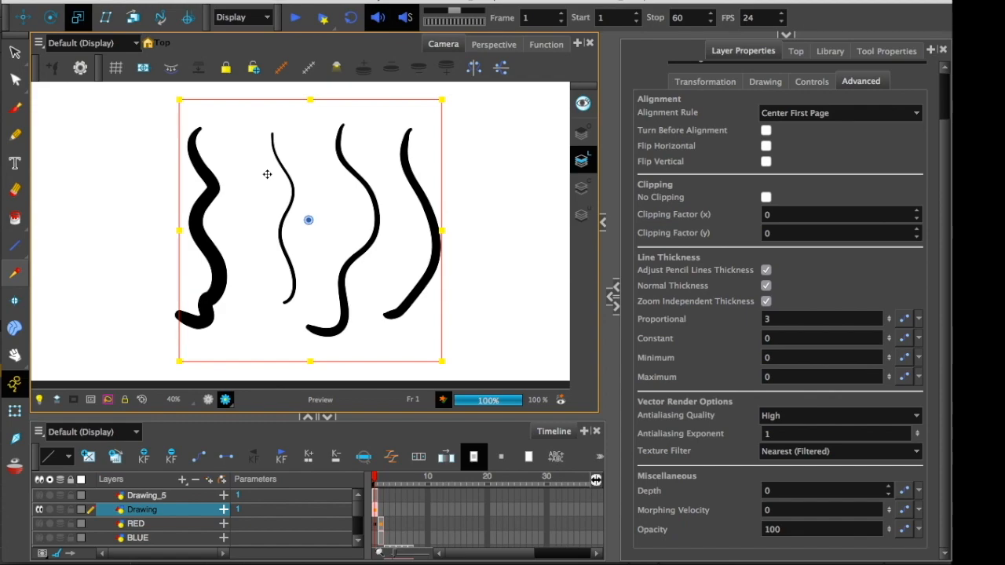
pyautogui.click(778, 377)
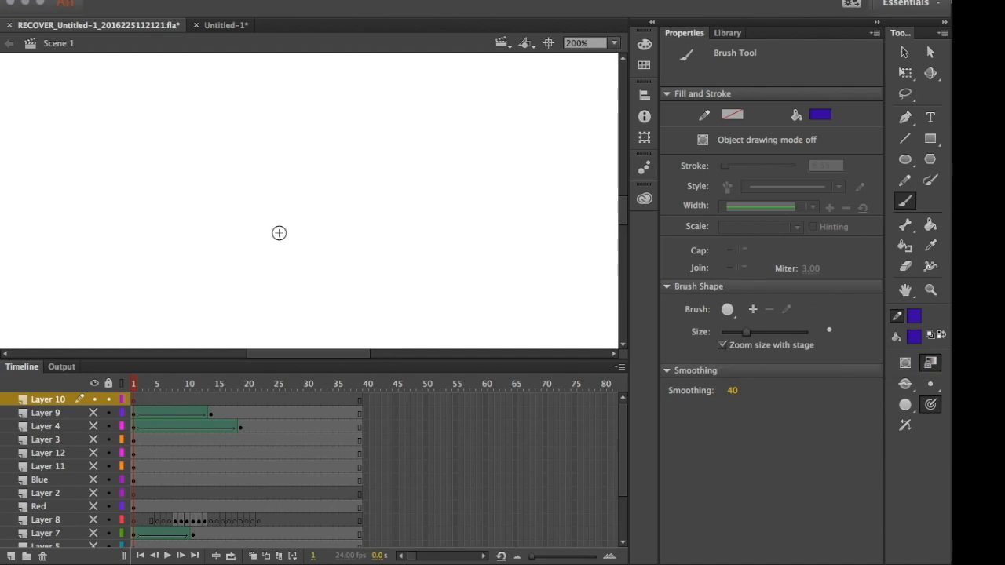
# In Adobe Animate, turn off the brush's Zoom size with stage and pressure options and enlarge the brush two sizes.
pyautogui.press('super+1')
pyautogui.press('space')
pyautogui.moveTo(260, 207); pyautogui.dragTo(263, 237)
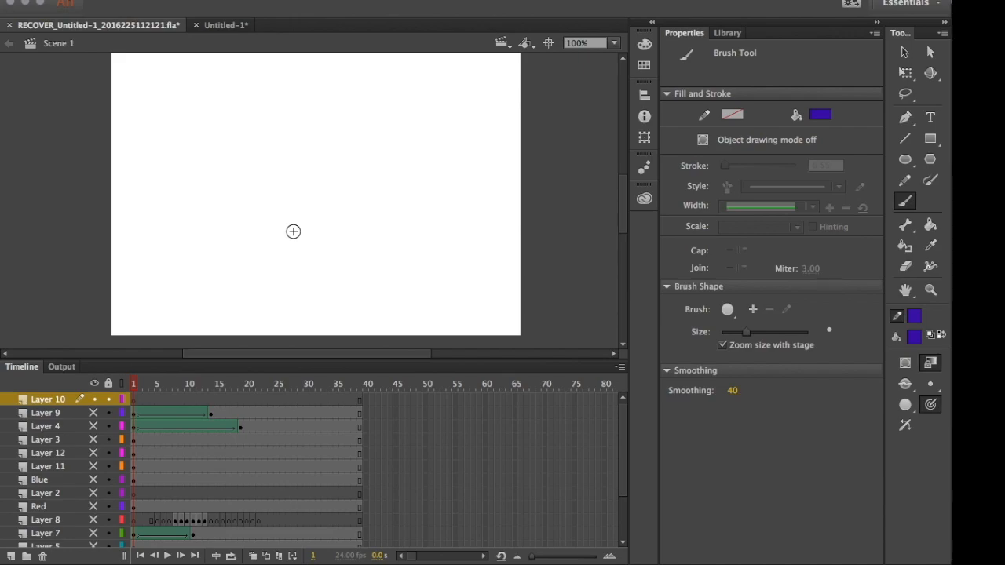
pyautogui.click(723, 346)
pyautogui.click(930, 405)
pyautogui.press(']')
pyautogui.press(']')
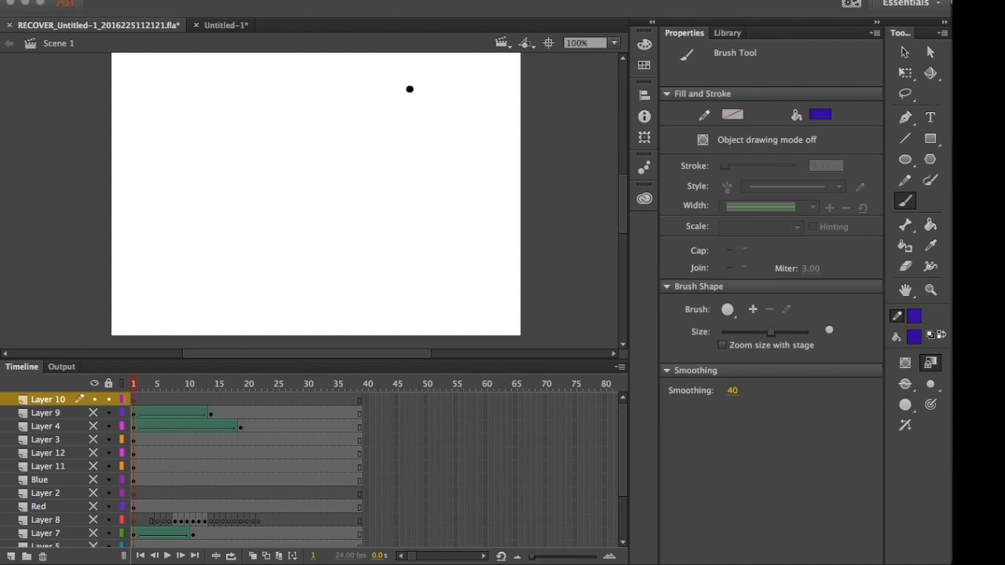
# Draw a series of vertical blue brush strokes side by side, zooming the stage in before each new one.
pyautogui.moveTo(409, 82); pyautogui.dragTo(412, 288)
pyautogui.hotkey('ctrl', '=')
pyautogui.moveTo(441, 71); pyautogui.dragTo(447, 297)
pyautogui.press('super+equal')
pyautogui.moveTo(448, 92); pyautogui.dragTo(448, 321)
pyautogui.press('super+equal')
pyautogui.moveTo(430, 94); pyautogui.dragTo(436, 322)
pyautogui.press('super+equal')
pyautogui.moveTo(402, 102); pyautogui.dragTo(412, 284)
pyautogui.press('super+equal')
pyautogui.moveTo(388, 104); pyautogui.dragTo(395, 247)
# Draw more vertical brush strokes beside the others at reduced zoom levels, down to 31%.
pyautogui.press('super+minus')
pyautogui.press('super+minus')
pyautogui.press('super+minus')
pyautogui.press('super+minus')
pyautogui.press('super+minus')
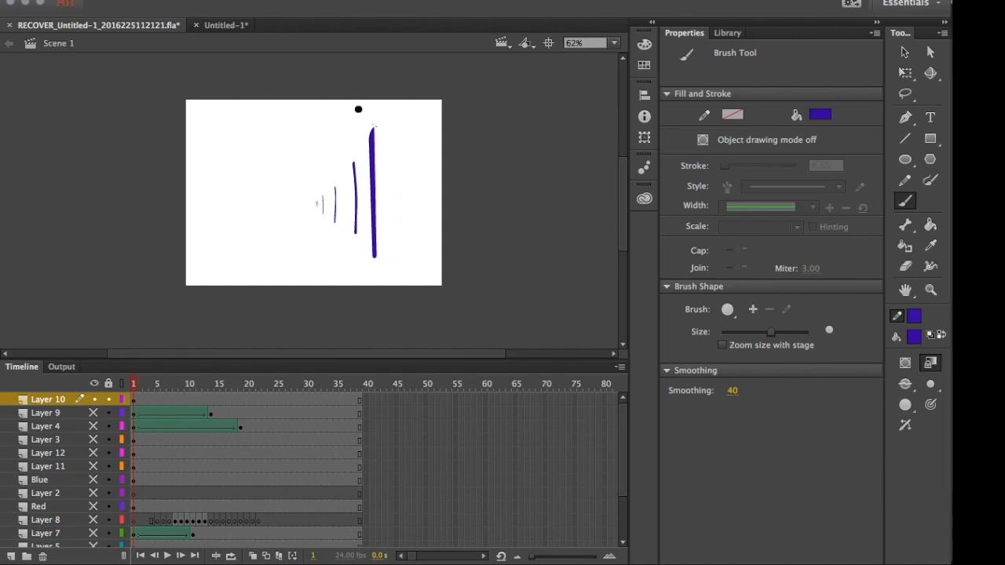
pyautogui.moveTo(386, 102); pyautogui.dragTo(393, 297)
pyautogui.press('super+minus')
pyautogui.moveTo(280, 143); pyautogui.dragTo(294, 306)
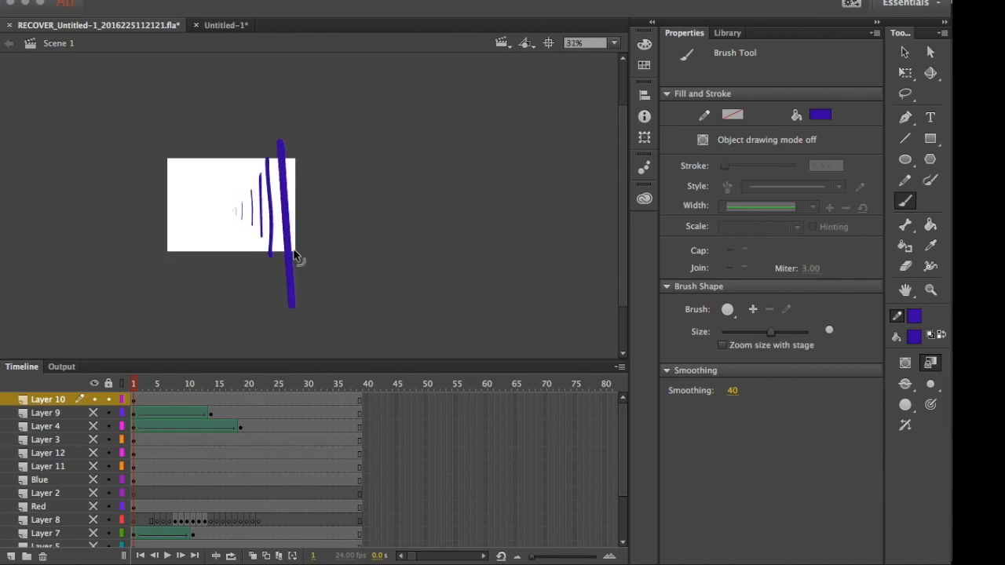
pyautogui.press('super+equal')
pyautogui.moveTo(252, 143); pyautogui.dragTo(247, 110)
pyautogui.press('super+minus')
# Select all the test strokes on the stage and delete them.
pyautogui.click(905, 53)
pyautogui.moveTo(193, 114); pyautogui.dragTo(329, 275)
pyautogui.press('Delete')
pyautogui.press('super+equal')
pyautogui.press('super+equal')
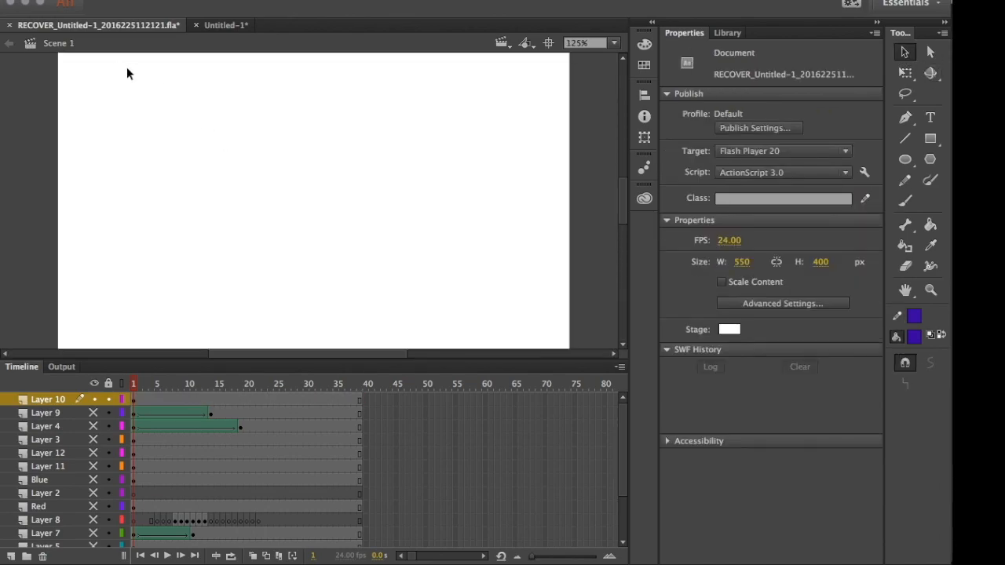
# Draw four curved vertical brush strokes at 125% zoom and one more at 500% with the maximum brush size.
pyautogui.click(905, 201)
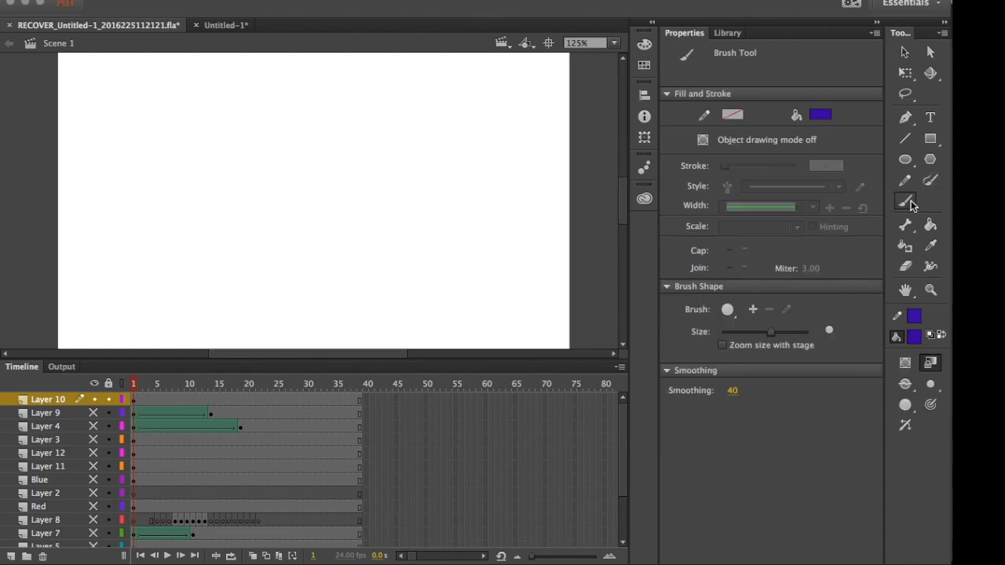
pyautogui.moveTo(370, 118); pyautogui.dragTo(379, 183)
pyautogui.moveTo(379, 309); pyautogui.dragTo(377, 326)
pyautogui.moveTo(347, 122); pyautogui.dragTo(358, 308)
pyautogui.moveTo(315, 129); pyautogui.dragTo(329, 298)
pyautogui.moveTo(289, 153); pyautogui.dragTo(292, 286)
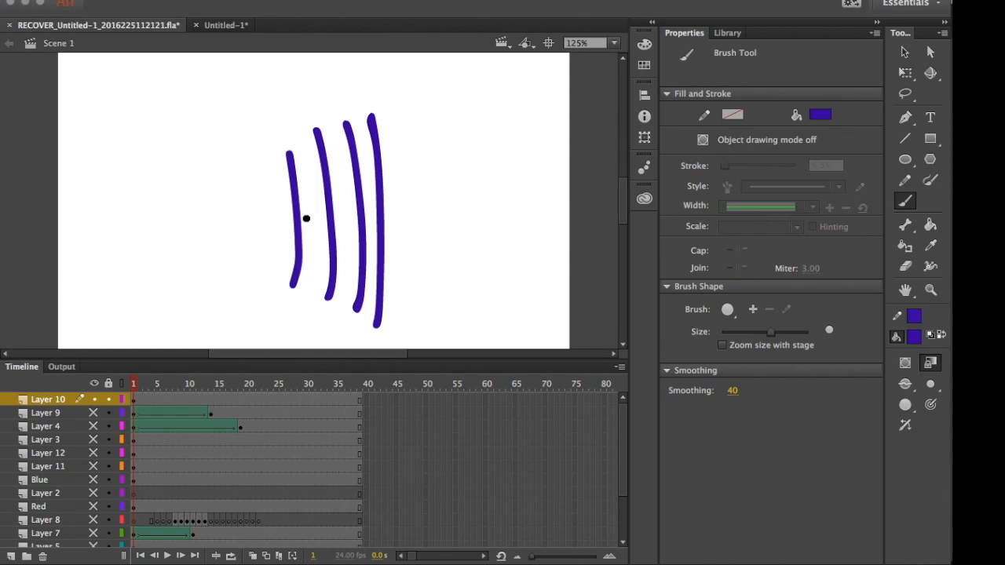
pyautogui.press('super+equal')
pyautogui.press('super+equal')
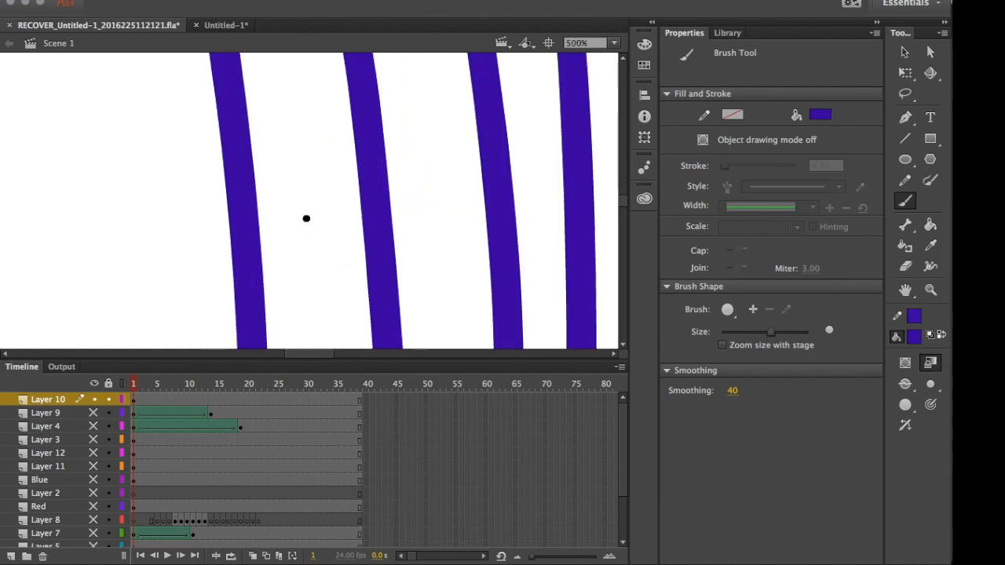
pyautogui.moveTo(797, 336); pyautogui.dragTo(809, 336)
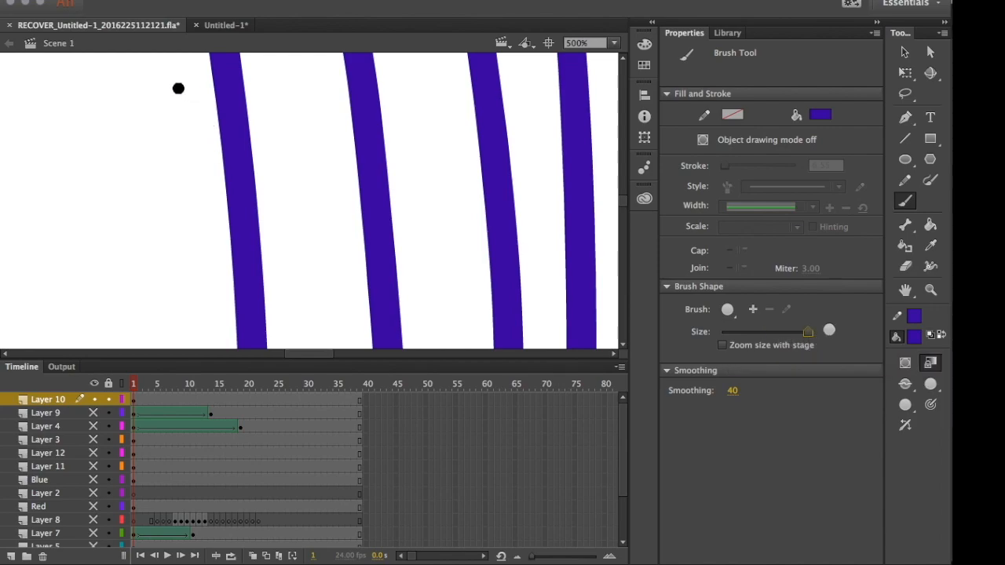
pyautogui.moveTo(180, 88); pyautogui.dragTo(207, 348)
# Undo all the vertical brush strokes on the stage.
pyautogui.press('super+minus')
pyautogui.press('super+z')
pyautogui.press('super+z')
pyautogui.press('super+z')
pyautogui.press('super+z')
pyautogui.press('super+z')
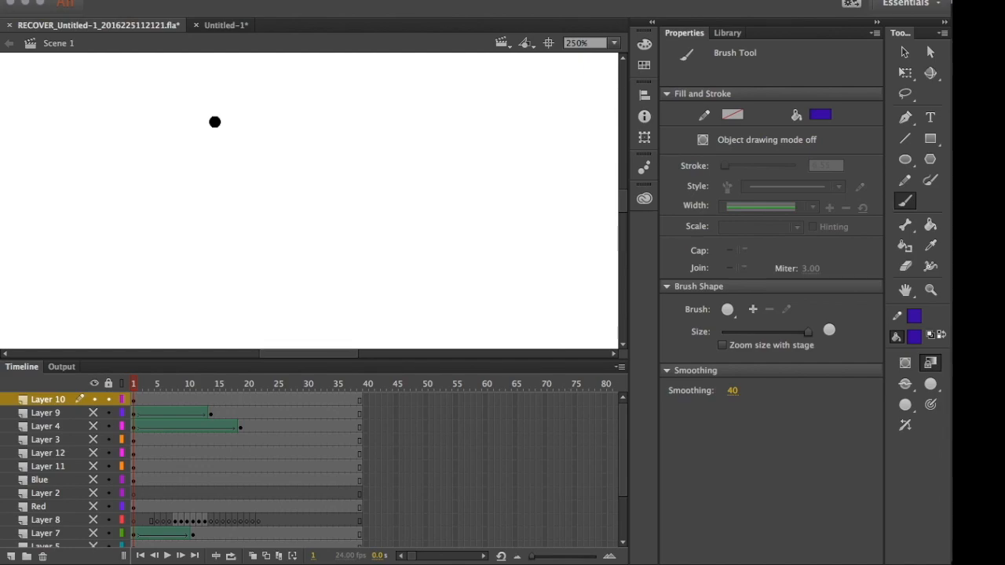
# Turn on Zoom size with stage for the brush and draw vertical strokes at progressively lower zoom levels.
pyautogui.click(723, 345)
pyautogui.moveTo(367, 106)
pyautogui.mouseDown()
pyautogui.moveTo(413, 193)
pyautogui.moveTo(361, 314)
pyautogui.mouseUp()
pyautogui.press('super+minus')
pyautogui.moveTo(312, 152); pyautogui.dragTo(325, 260)
pyautogui.press('super+minus')
pyautogui.moveTo(287, 167); pyautogui.dragTo(286, 239)
pyautogui.press('super+minus')
pyautogui.moveTo(245, 174); pyautogui.dragTo(245, 243)
# Examine the widths of the brush strokes at several zoom levels between 62% and 1000%.
pyautogui.press('super+equal')
pyautogui.press('super+equal')
pyautogui.press('super+equal')
pyautogui.press('super+equal')
pyautogui.press('super+equal')
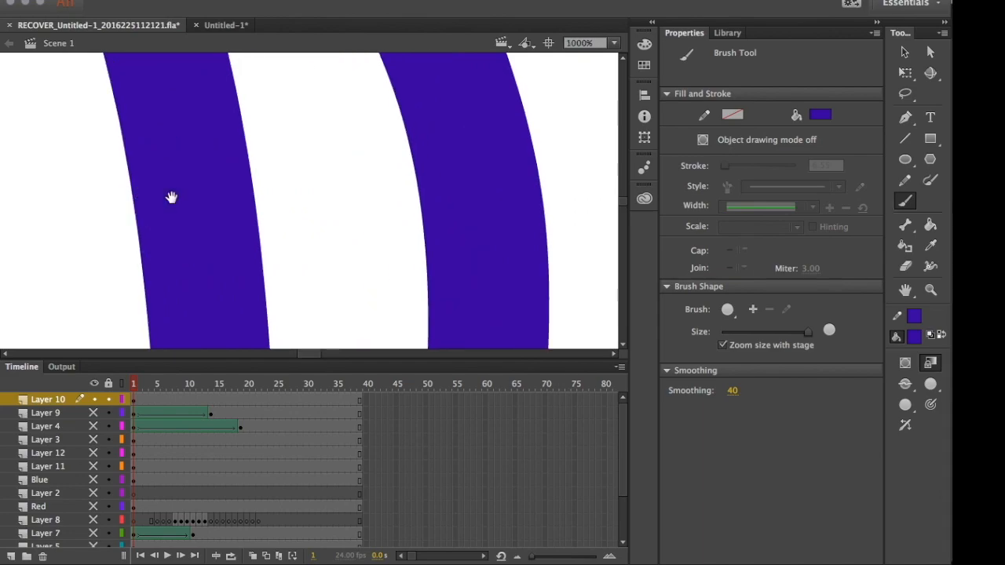
pyautogui.press('super+minus')
pyautogui.press('super+minus')
pyautogui.press('super+minus')
pyautogui.press('super+minus')
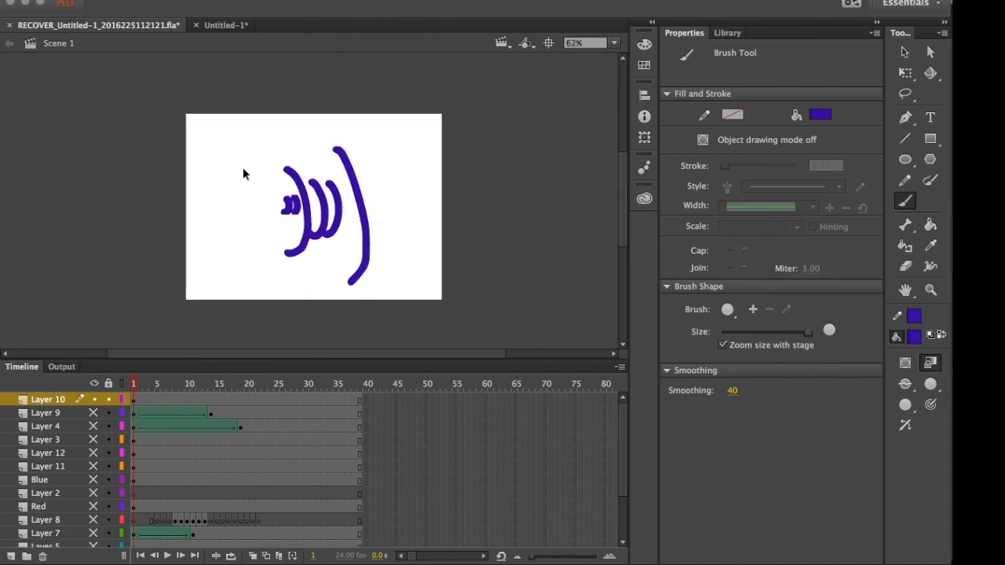
pyautogui.press('super+equal')
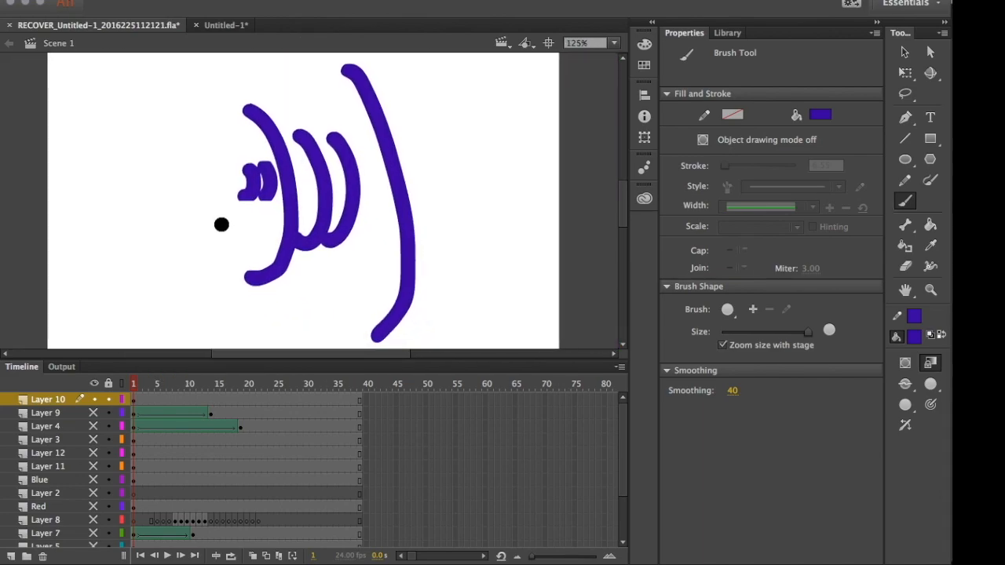
# In the older Adobe Flash, draw a vertical blue brush stroke and open the Brush tool's size choices.
pyautogui.press('super+equal')
pyautogui.moveTo(103, 244); pyautogui.dragTo(110, 403)
pyautogui.press('super+minus')
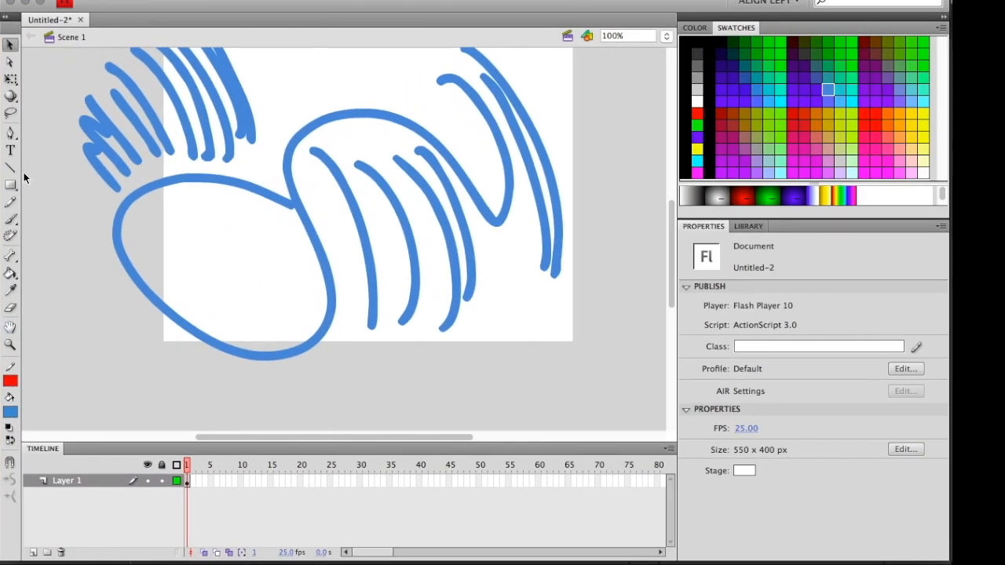
pyautogui.click(11, 219)
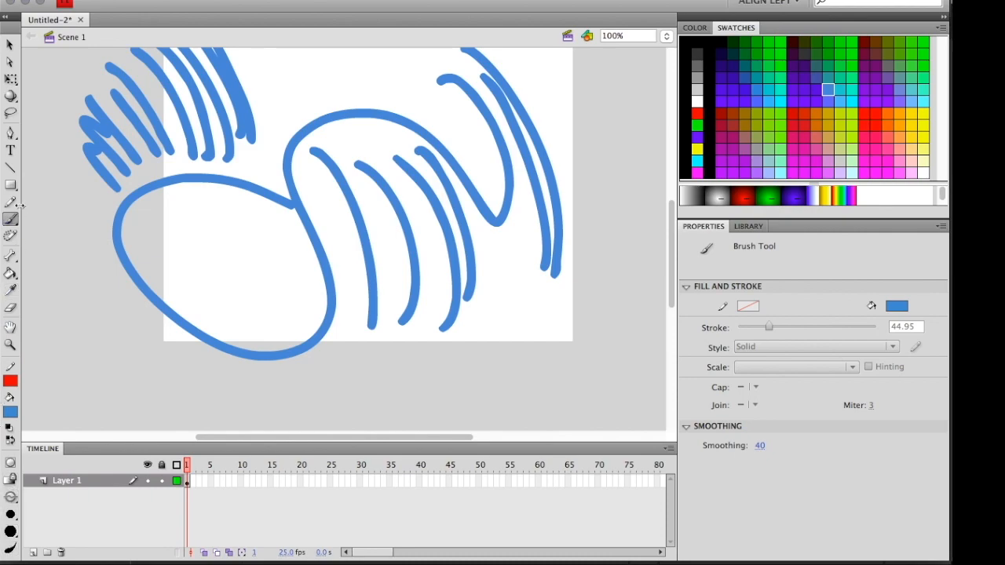
pyautogui.click(10, 515)
# Draw one red pencil line at the maximum stroke size and another at 0.10, and undo both.
pyautogui.click(9, 201)
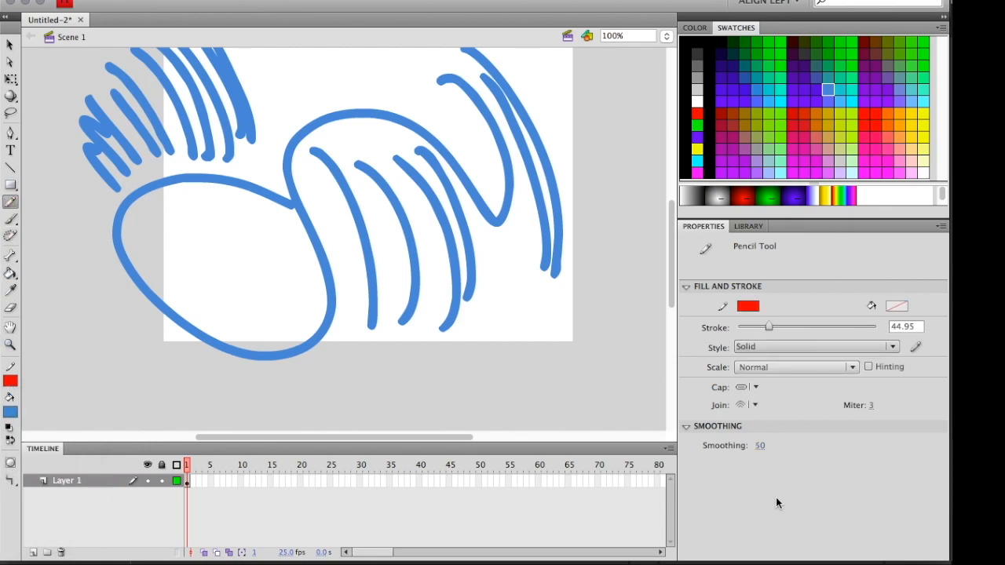
pyautogui.moveTo(775, 325)
pyautogui.mouseDown()
pyautogui.moveTo(726, 324)
pyautogui.moveTo(882, 364)
pyautogui.mouseUp()
pyautogui.moveTo(319, 116)
pyautogui.mouseDown()
pyautogui.moveTo(328, 117)
pyautogui.moveTo(177, 271)
pyautogui.mouseUp()
pyautogui.moveTo(832, 337)
pyautogui.mouseDown()
pyautogui.moveTo(654, 326)
pyautogui.moveTo(629, 313)
pyautogui.mouseUp()
pyautogui.moveTo(595, 205)
pyautogui.mouseDown()
pyautogui.moveTo(562, 316)
pyautogui.moveTo(484, 158)
pyautogui.mouseUp()
pyautogui.hotkey('ctrl', 'z')
pyautogui.hotkey('ctrl', 'z')
# Draw a vertical blue stroke with the Brush tool while the stage is zoomed out.
pyautogui.click(11, 219)
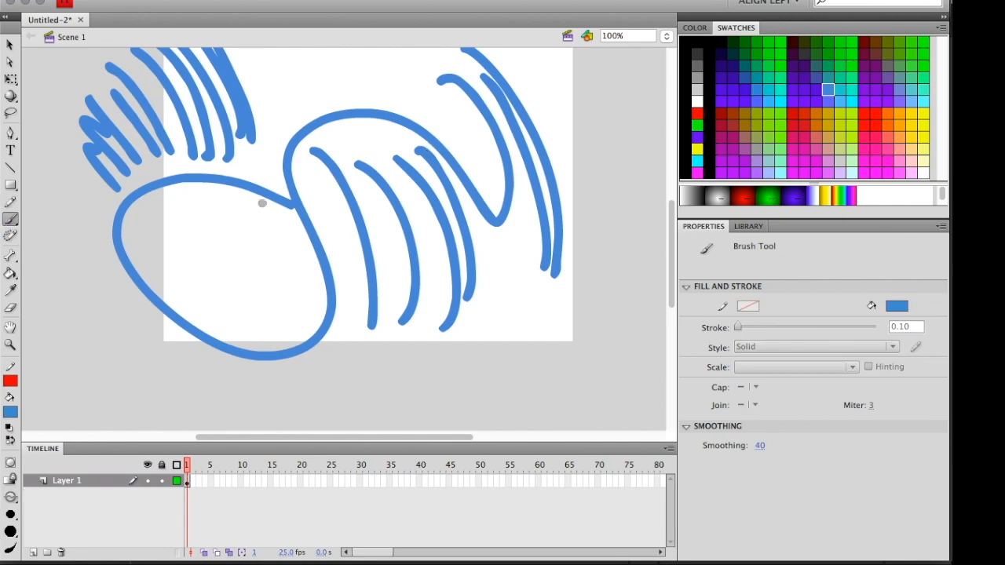
pyautogui.press('super+minus')
pyautogui.press('super+minus')
pyautogui.press('super+minus')
pyautogui.moveTo(139, 103)
pyautogui.mouseDown()
pyautogui.moveTo(153, 164)
pyautogui.moveTo(142, 164)
pyautogui.mouseUp()
pyautogui.press('super+equal')
pyautogui.press('super+equal')
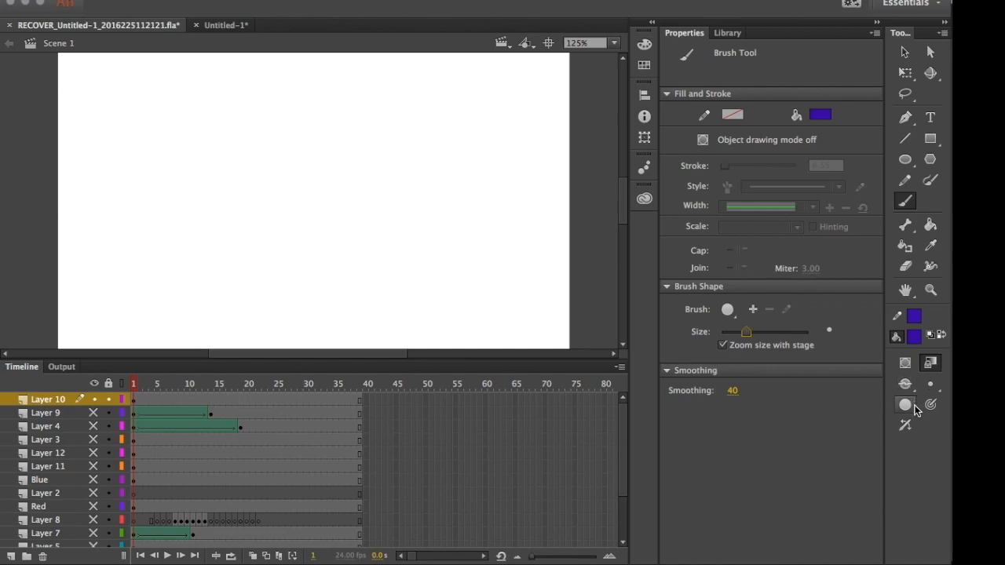
# Back in Adobe Animate, set the brush to its maximum size and draw a thick vertical stroke.
pyautogui.click(930, 384)
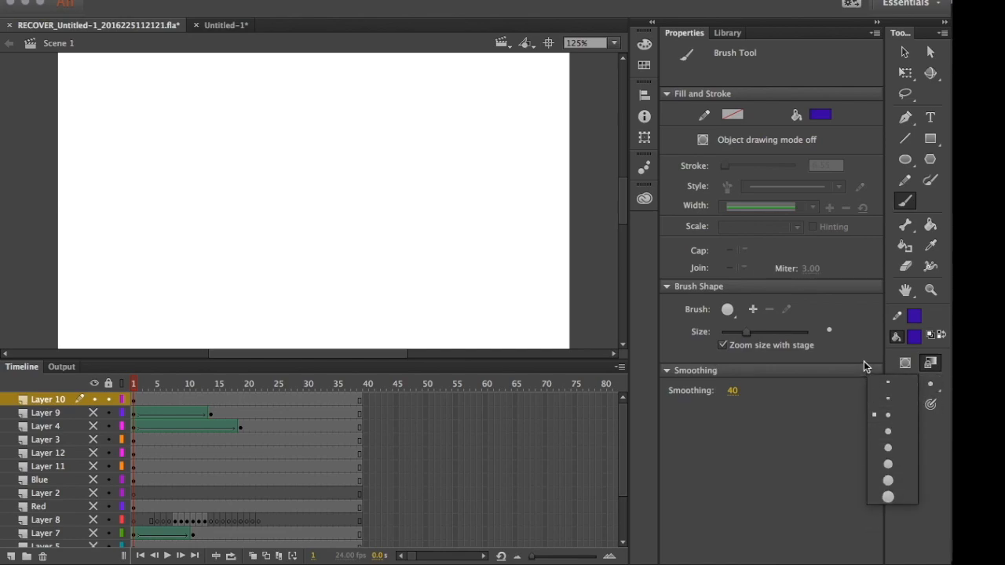
pyautogui.click(807, 376)
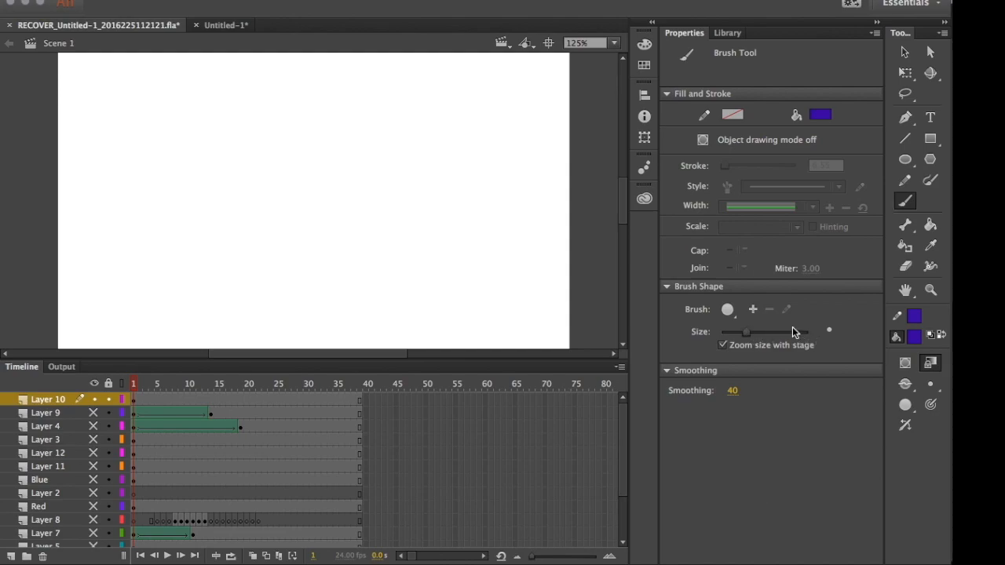
pyautogui.moveTo(744, 332)
pyautogui.mouseDown()
pyautogui.moveTo(723, 332)
pyautogui.moveTo(810, 331)
pyautogui.mouseUp()
pyautogui.moveTo(448, 140); pyautogui.dragTo(456, 283)
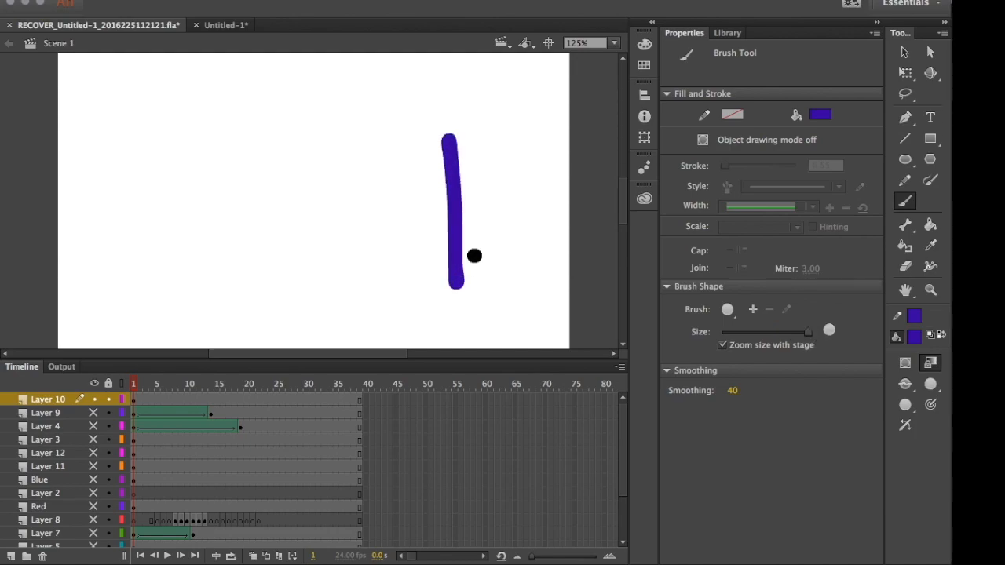
# Set the brush to its smallest size and pick the fifth preset brush size.
pyautogui.click(925, 386)
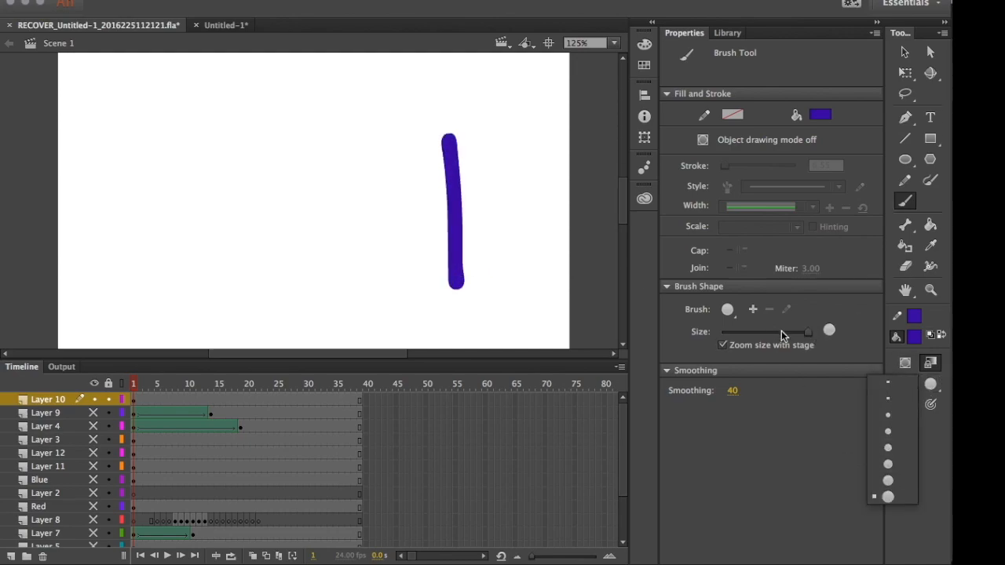
pyautogui.moveTo(783, 333); pyautogui.dragTo(720, 333)
pyautogui.click(929, 385)
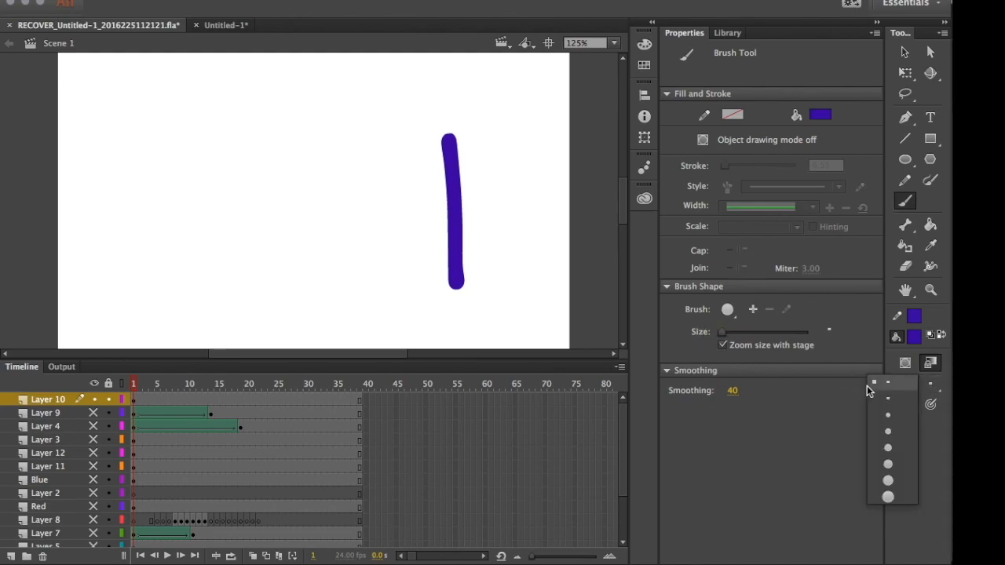
pyautogui.click(881, 449)
# Draw a thick vertical stroke at the maximum brush size and a thin one beside it at the minimum size.
pyautogui.moveTo(770, 333)
pyautogui.mouseDown()
pyautogui.moveTo(747, 341)
pyautogui.moveTo(808, 334)
pyautogui.mouseUp()
pyautogui.moveTo(401, 128); pyautogui.dragTo(417, 314)
pyautogui.moveTo(746, 332); pyautogui.dragTo(719, 332)
pyautogui.moveTo(385, 152); pyautogui.dragTo(401, 299)
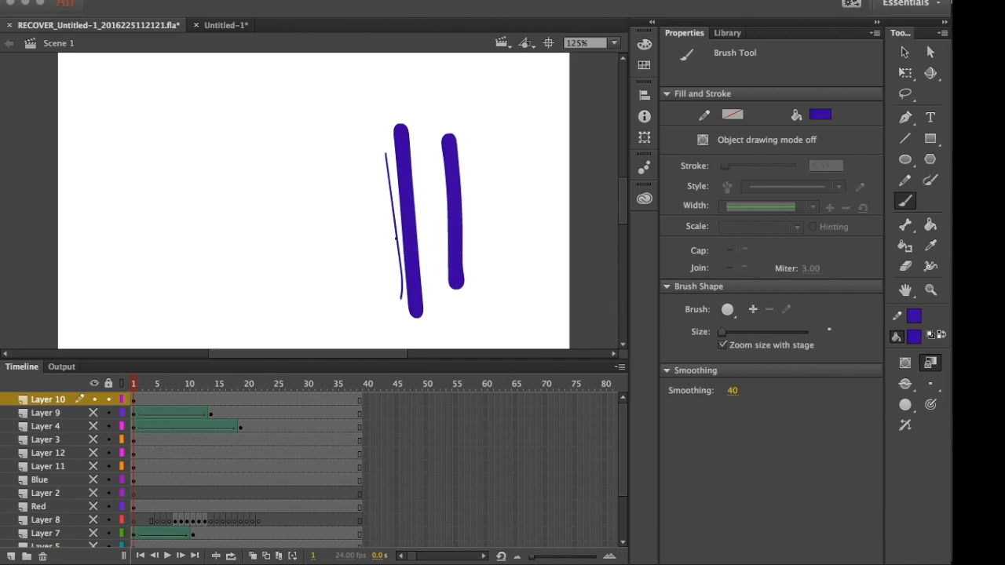
# Switch to Toon Boom Harmony, take up the Brush tool and set the brush's maximum size to 57.345345.
pyautogui.hotkey('ctrl', 'Up')
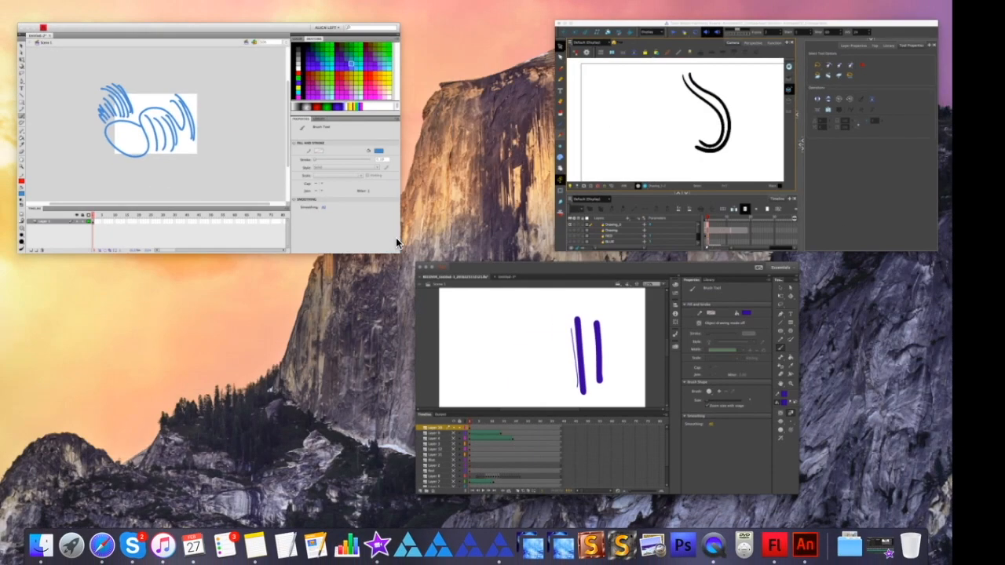
pyautogui.click(655, 155)
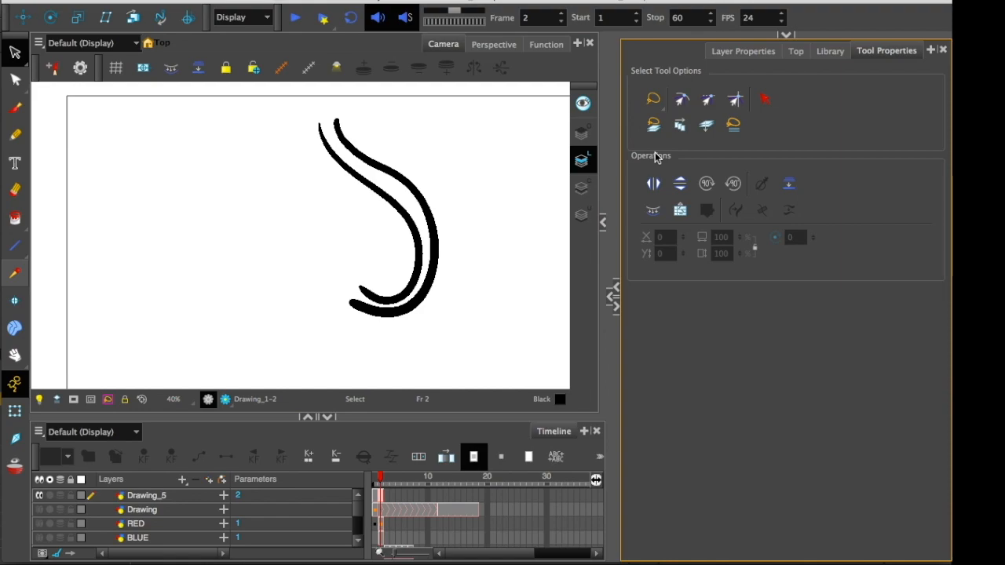
pyautogui.click(15, 107)
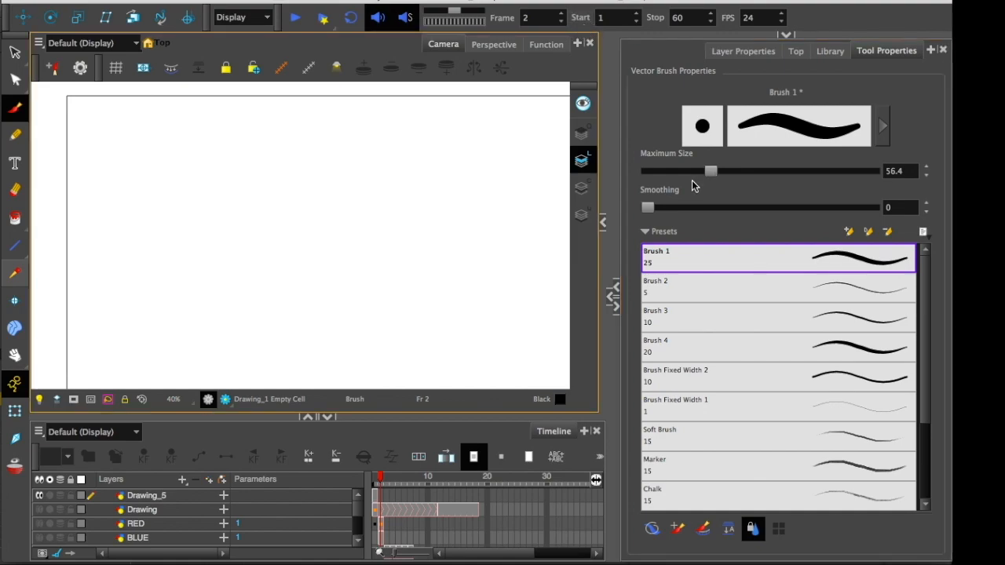
pyautogui.moveTo(711, 170); pyautogui.dragTo(713, 171)
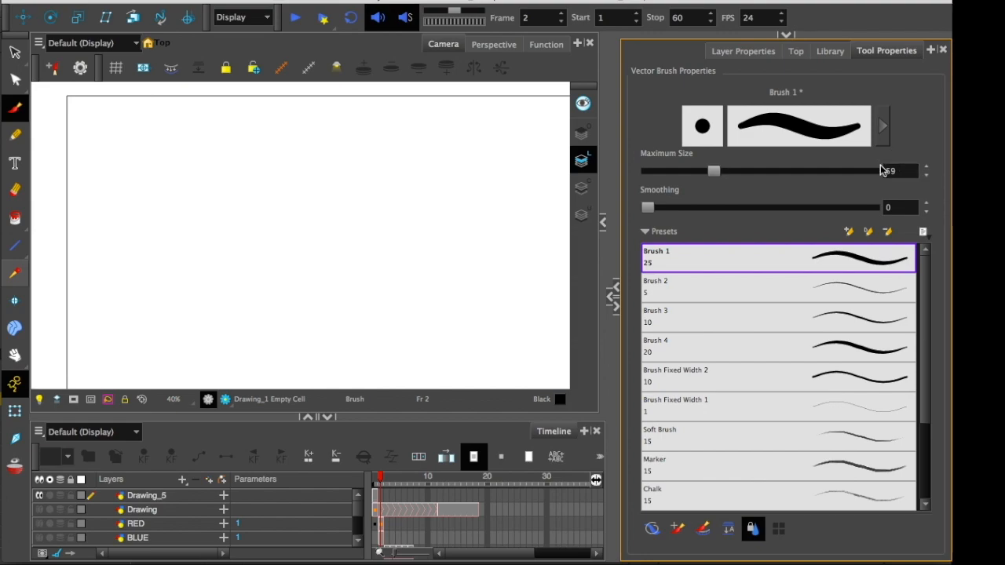
pyautogui.click(927, 176)
pyautogui.click(927, 176)
pyautogui.click(927, 176)
pyautogui.click(926, 168)
pyautogui.click(901, 170)
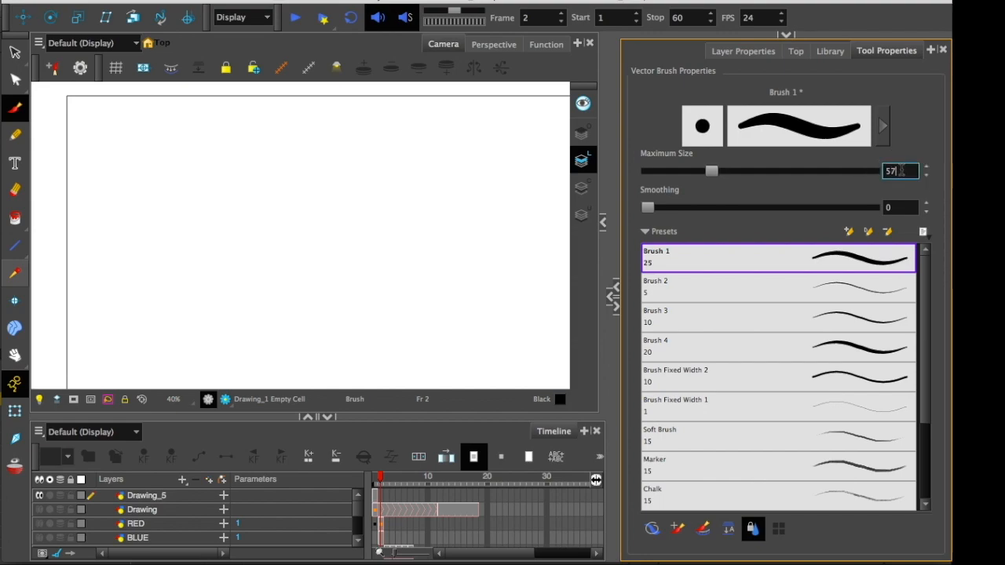
pyautogui.write('.345345')
pyautogui.press('Return')
# Set the brush's maximum size to 500 and paint a large black blob with a single dot beside it.
pyautogui.moveTo(353, 269); pyautogui.dragTo(108, 146)
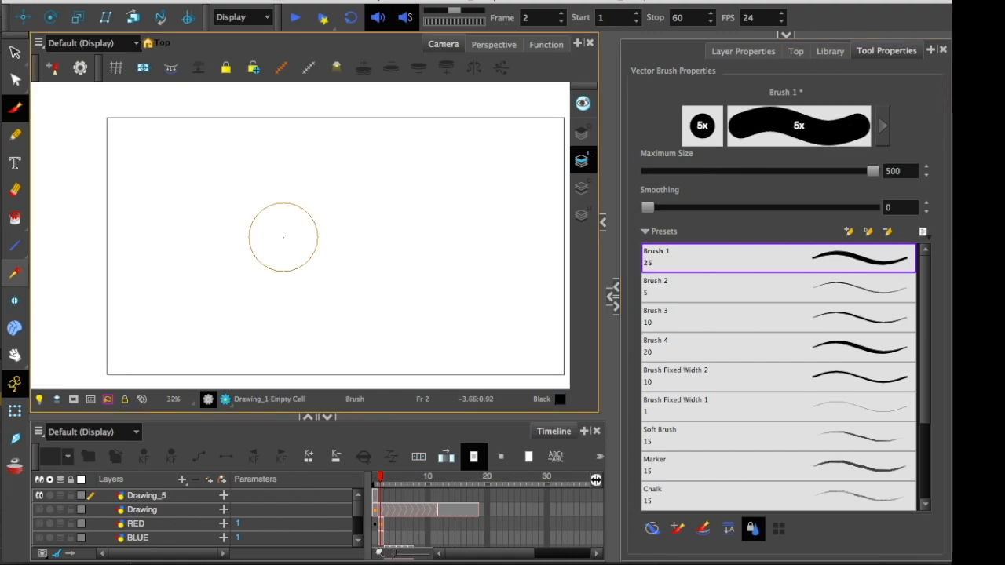
pyautogui.moveTo(300, 241)
pyautogui.mouseDown()
pyautogui.moveTo(340, 227)
pyautogui.moveTo(345, 252)
pyautogui.moveTo(398, 251)
pyautogui.moveTo(306, 180)
pyautogui.moveTo(285, 299)
pyautogui.moveTo(201, 265)
pyautogui.mouseUp()
pyautogui.click(142, 237)
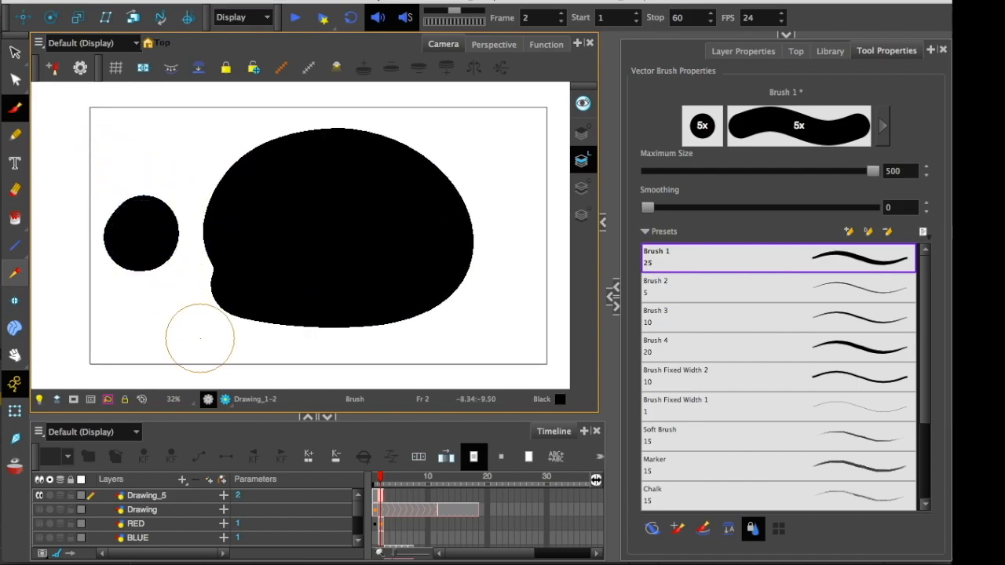
# Switch back to Adobe Animate, set the brush to its maximum size and stamp one dot before and one after zooming out to 62%.
pyautogui.hotkey('ctrl', 'Up')
pyautogui.click(225, 211)
pyautogui.hotkey('ctrl', 'Up')
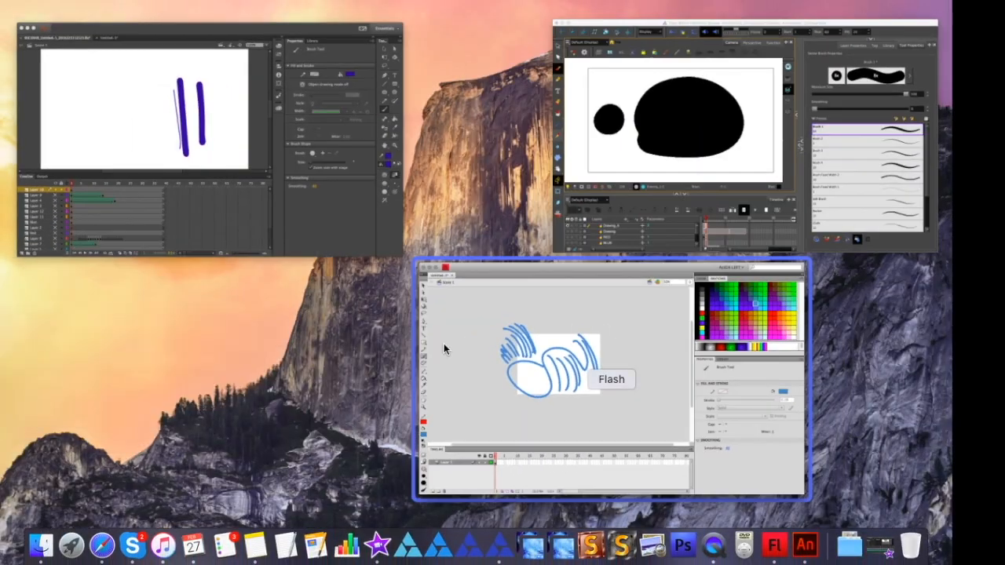
pyautogui.click(280, 189)
pyautogui.moveTo(724, 331); pyautogui.dragTo(809, 332)
pyautogui.click(249, 215)
pyautogui.press('super+minus')
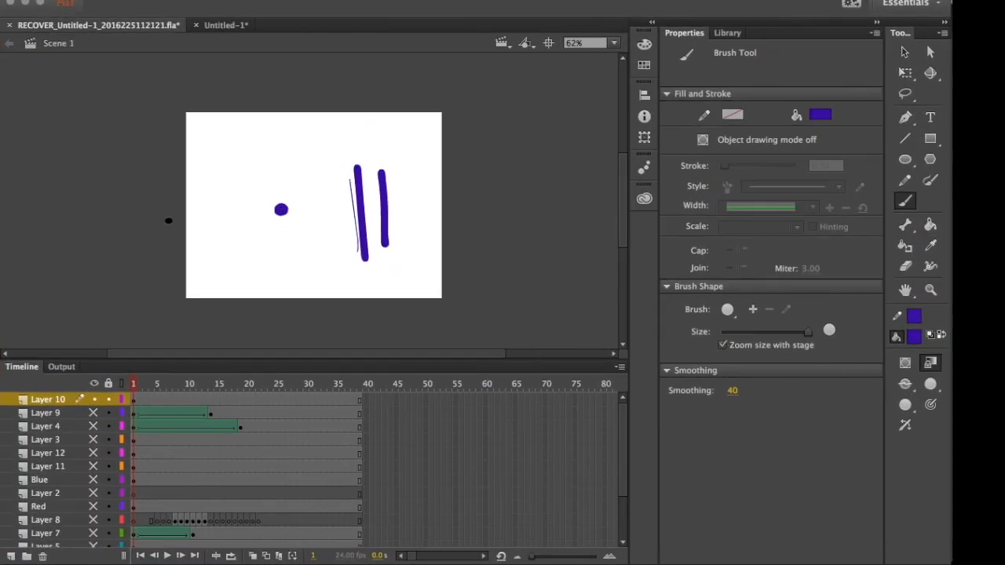
pyautogui.click(251, 222)
pyautogui.click(905, 52)
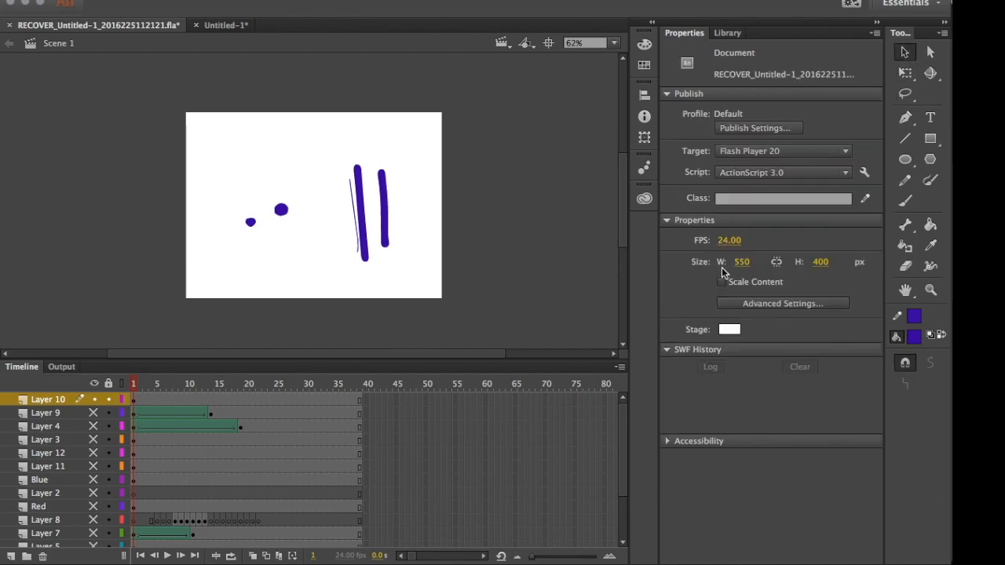
# Switch to older Flash and back to Toon Boom Harmony to compare how large the brush appears on each canvas.
pyautogui.hotkey('ctrl', 'Up')
pyautogui.click(218, 212)
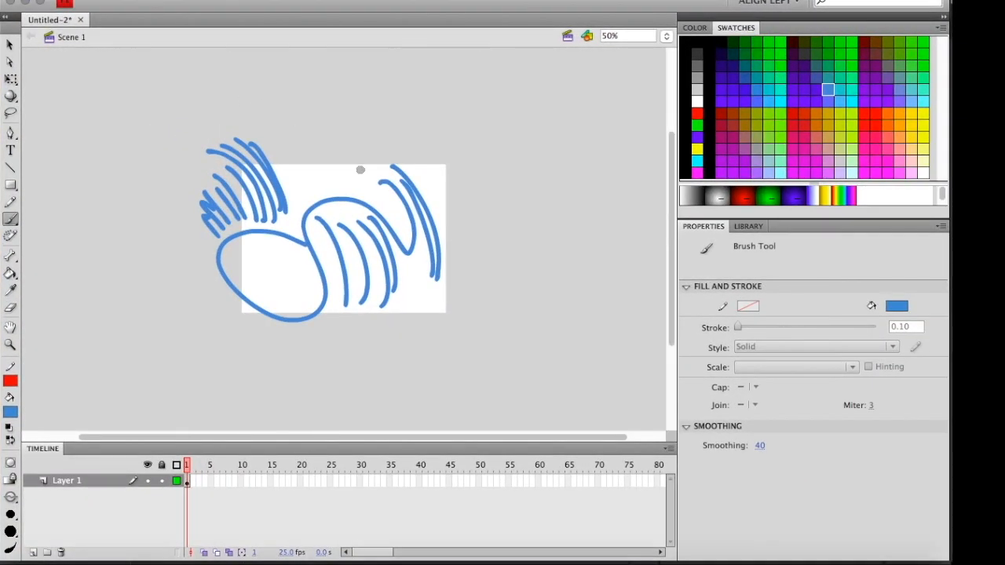
pyautogui.hotkey('ctrl', 'Up')
pyautogui.click(569, 176)
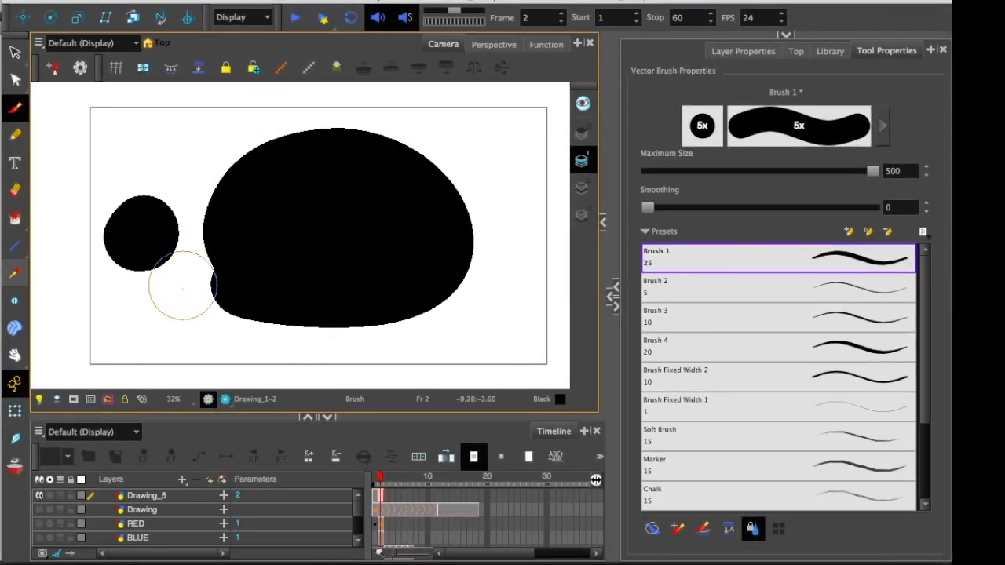
pyautogui.moveTo(163, 316); pyautogui.dragTo(172, 320)
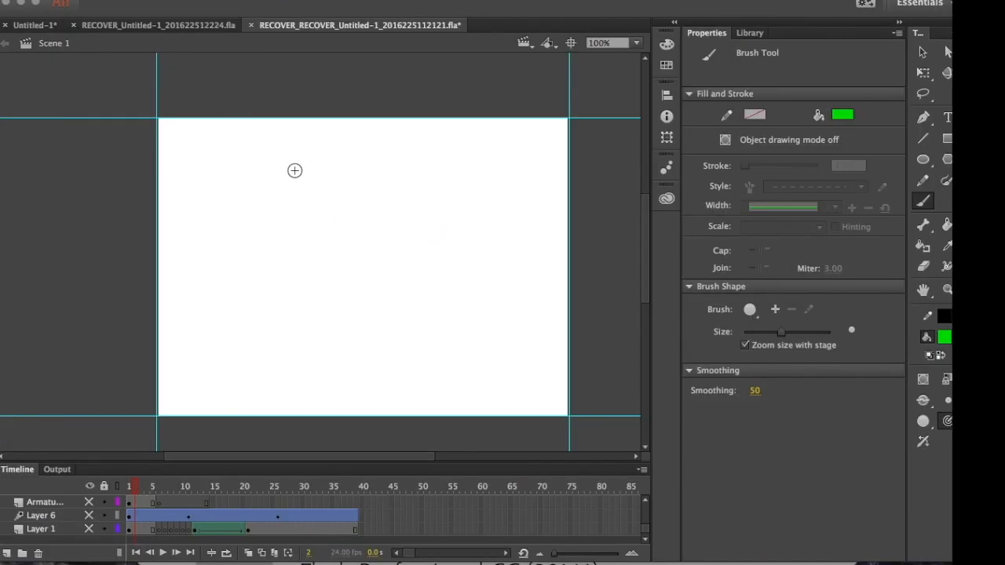
# In the Animate document with guides, draw curved green brush strokes at 100% zoom and at 200% zoom.
pyautogui.moveTo(471, 237)
pyautogui.mouseDown()
pyautogui.moveTo(449, 249)
pyautogui.moveTo(447, 314)
pyautogui.mouseUp()
pyautogui.moveTo(375, 233); pyautogui.dragTo(378, 374)
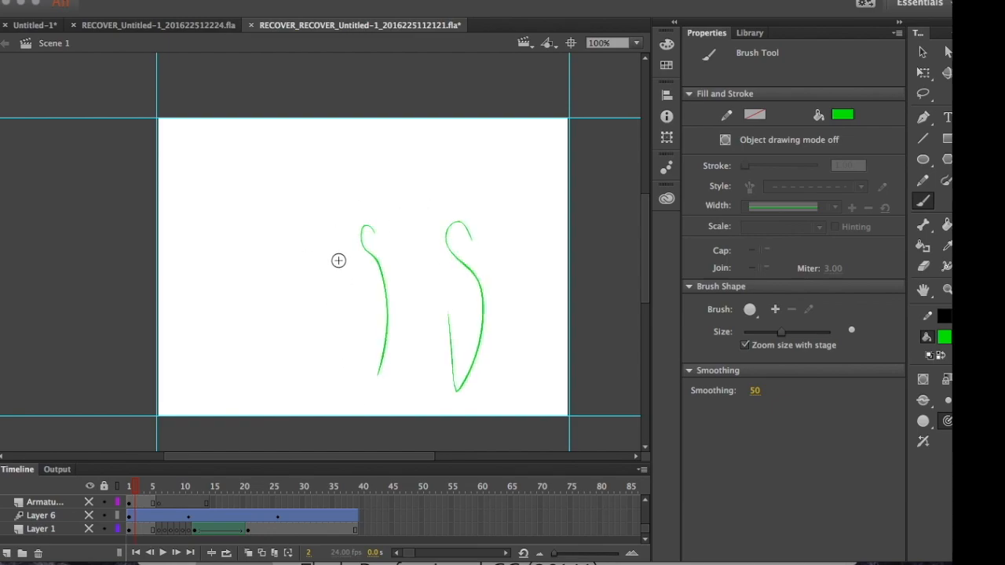
pyautogui.press('super+equal')
pyautogui.moveTo(271, 306); pyautogui.dragTo(259, 396)
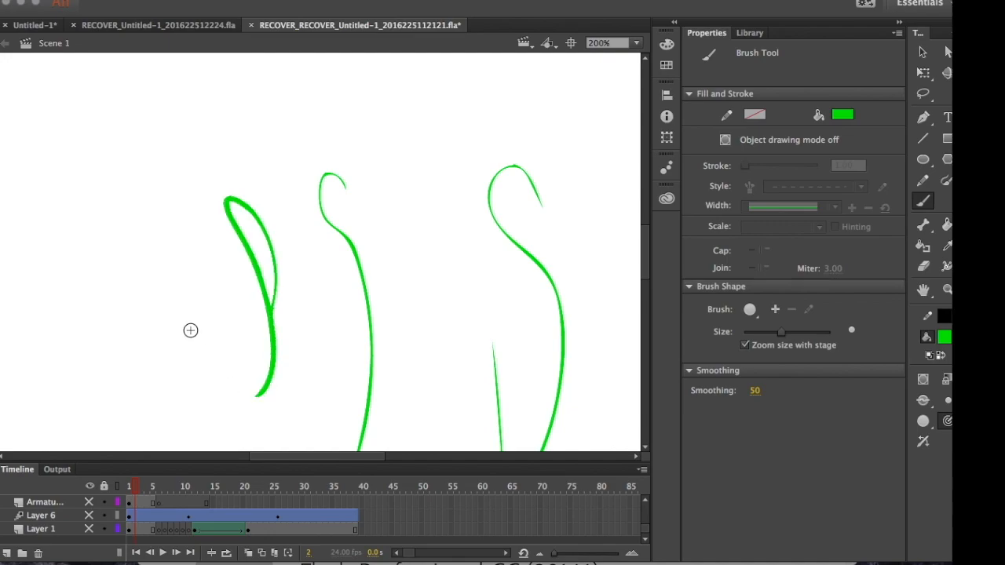
pyautogui.moveTo(190, 242); pyautogui.dragTo(202, 312)
pyautogui.moveTo(184, 357); pyautogui.dragTo(173, 361)
pyautogui.press('super+minus')
pyautogui.moveTo(496, 250); pyautogui.dragTo(497, 379)
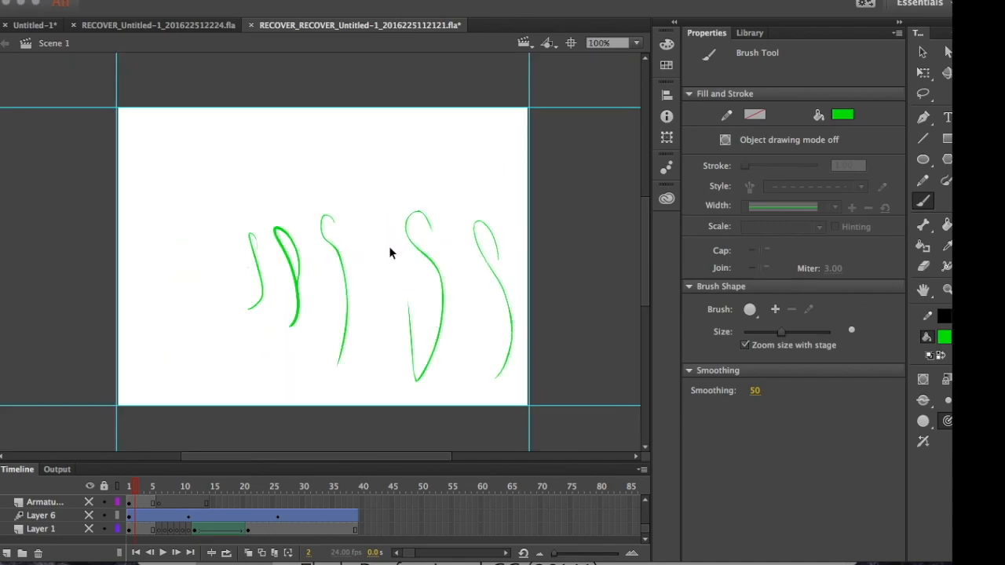
# Examine the thickness and tapered end of an S-shaped green stroke at 400% and 800% magnification.
pyautogui.press('super+equal')
pyautogui.press('super+equal')
pyautogui.press('super+space')
pyautogui.hscroll(7, 395, 246)
pyautogui.scroll(4, 395, 247)
pyautogui.press('Escape')
pyautogui.hscroll(4, 390, 302)
pyautogui.scroll(3, 391, 301)
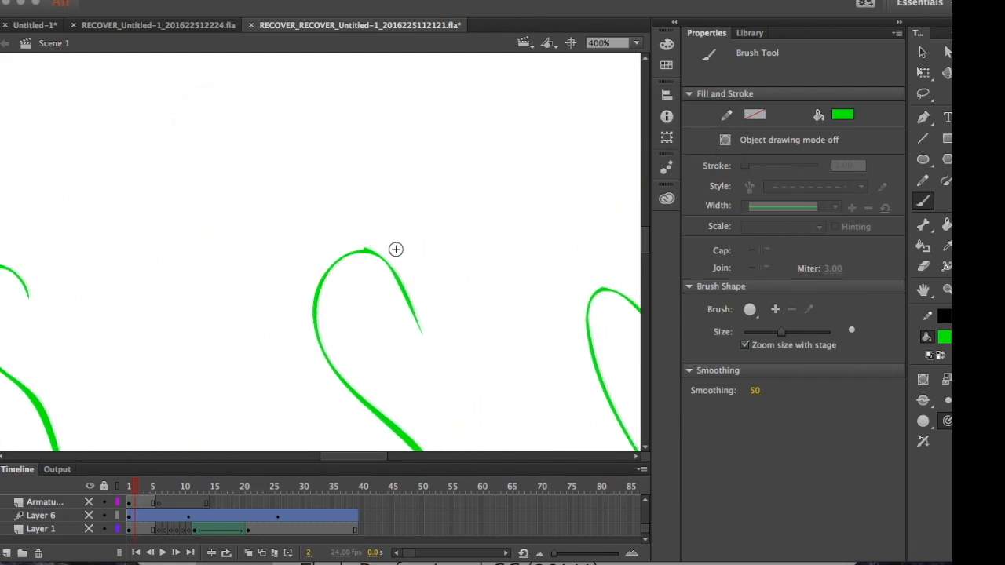
pyautogui.press('super+equal')
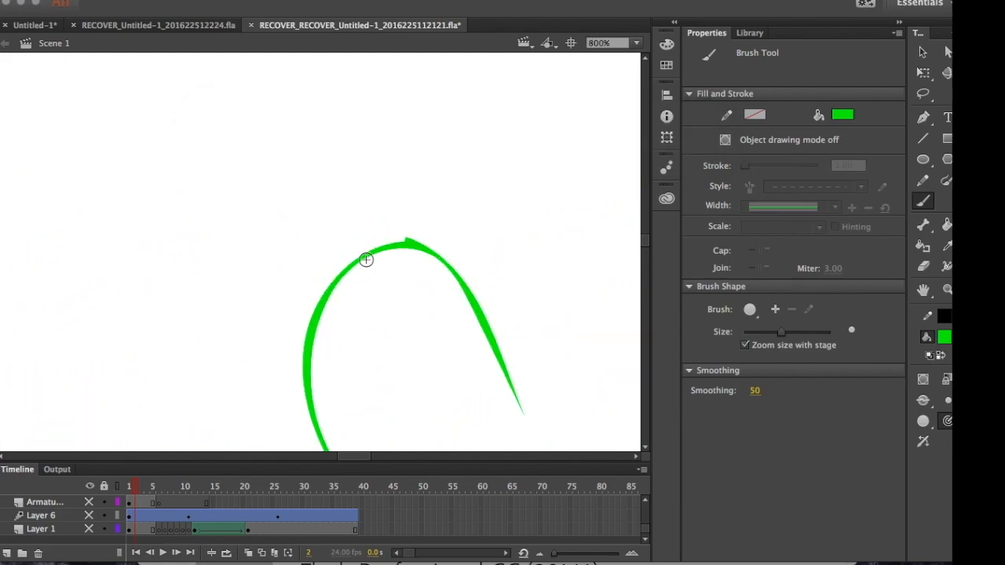
pyautogui.press('super+minus')
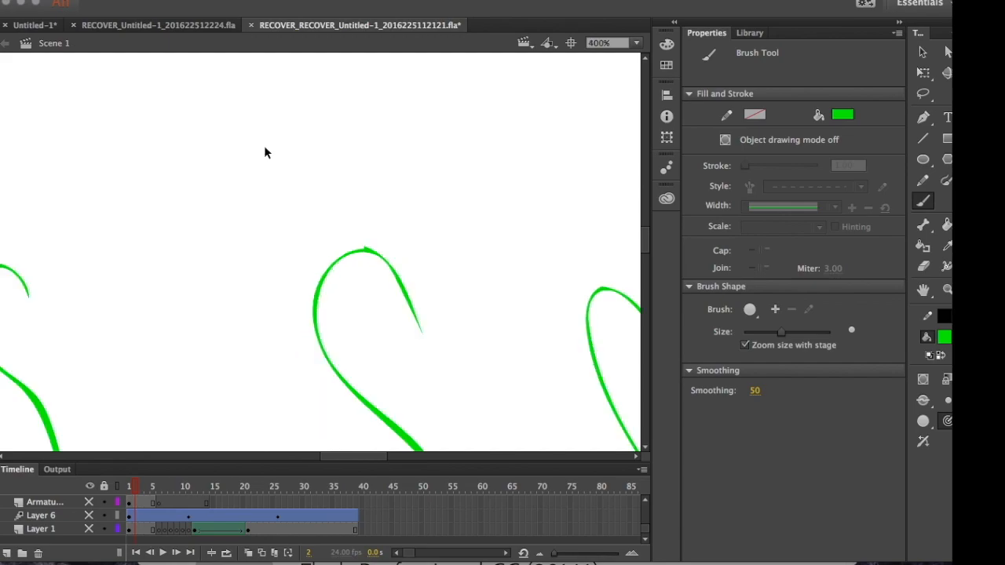
# Draw several short curved green strokes above and between the existing ones at 200% zoom.
pyautogui.press('super+minus')
pyautogui.moveTo(270, 291); pyautogui.dragTo(307, 310)
pyautogui.moveTo(351, 255)
pyautogui.mouseDown()
pyautogui.moveTo(330, 236)
pyautogui.moveTo(345, 351)
pyautogui.mouseUp()
pyautogui.moveTo(287, 244); pyautogui.dragTo(271, 261)
pyautogui.moveTo(311, 321); pyautogui.dragTo(280, 378)
pyautogui.moveTo(202, 252)
pyautogui.mouseDown()
pyautogui.moveTo(180, 193)
pyautogui.moveTo(170, 258)
pyautogui.mouseUp()
# Inspect the new short strokes up close, and draw two long looped strokes beside the first group at 100% zoom.
pyautogui.press('super+equal')
pyautogui.press('super+equal')
pyautogui.press('super+minus')
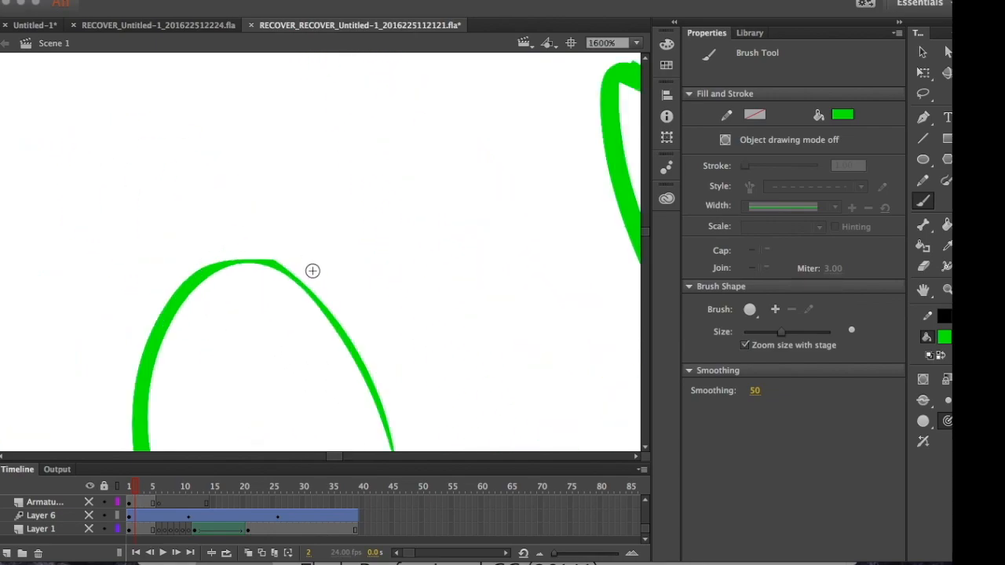
pyautogui.press('super+minus')
pyautogui.press('super+minus')
pyautogui.moveTo(161, 244); pyautogui.dragTo(250, 218)
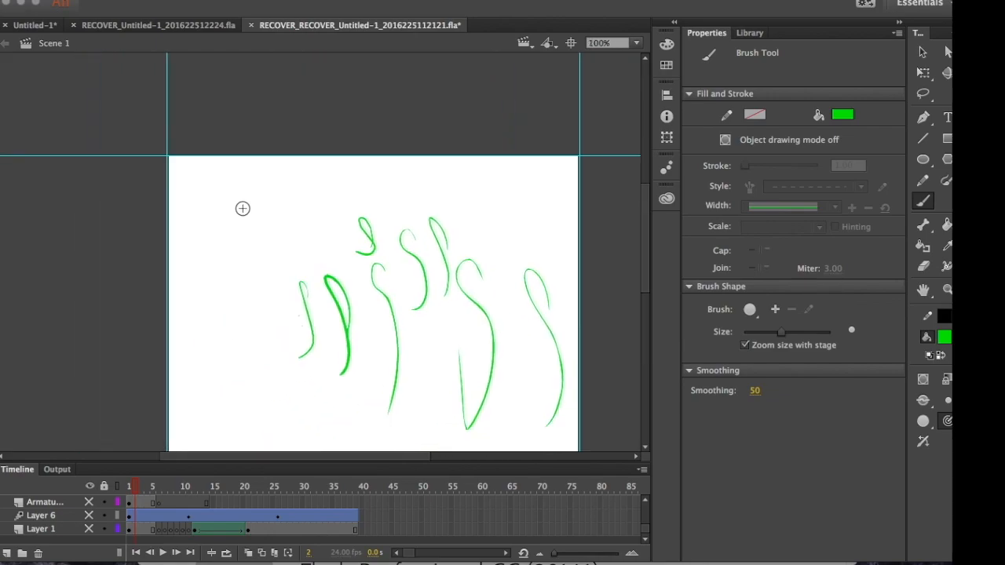
pyautogui.moveTo(241, 320)
pyautogui.mouseDown()
pyautogui.moveTo(232, 292)
pyautogui.moveTo(232, 418)
pyautogui.mouseUp()
pyautogui.moveTo(270, 251); pyautogui.dragTo(275, 373)
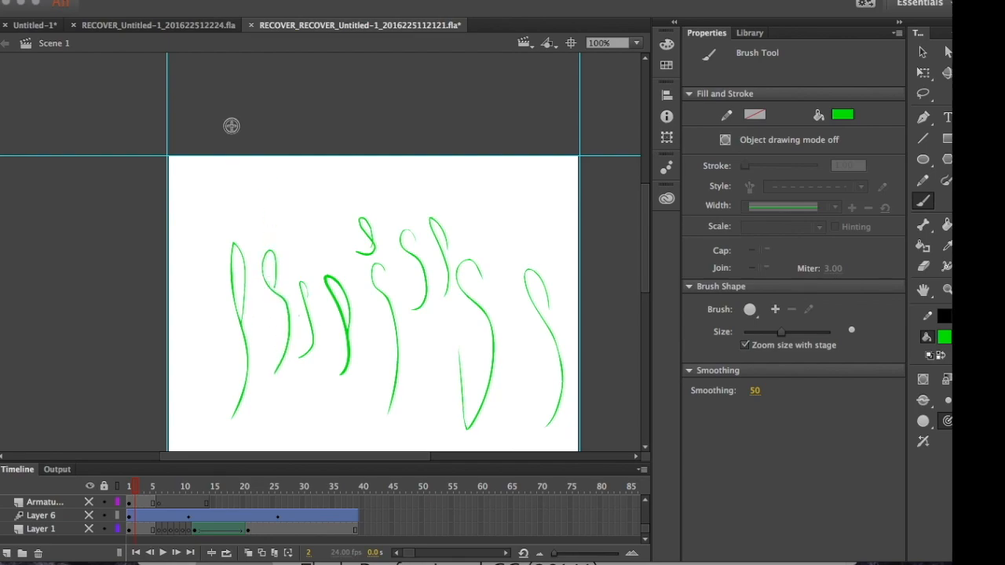
# Draw thicker S-shaped strokes among the thin ones and five green spirals around the stage.
pyautogui.scroll(-2, 282, 293)
pyautogui.moveTo(431, 309); pyautogui.dragTo(436, 340)
pyautogui.moveTo(265, 195)
pyautogui.mouseDown()
pyautogui.moveTo(253, 217)
pyautogui.moveTo(237, 173)
pyautogui.moveTo(255, 195)
pyautogui.mouseUp()
pyautogui.moveTo(325, 184); pyautogui.dragTo(308, 217)
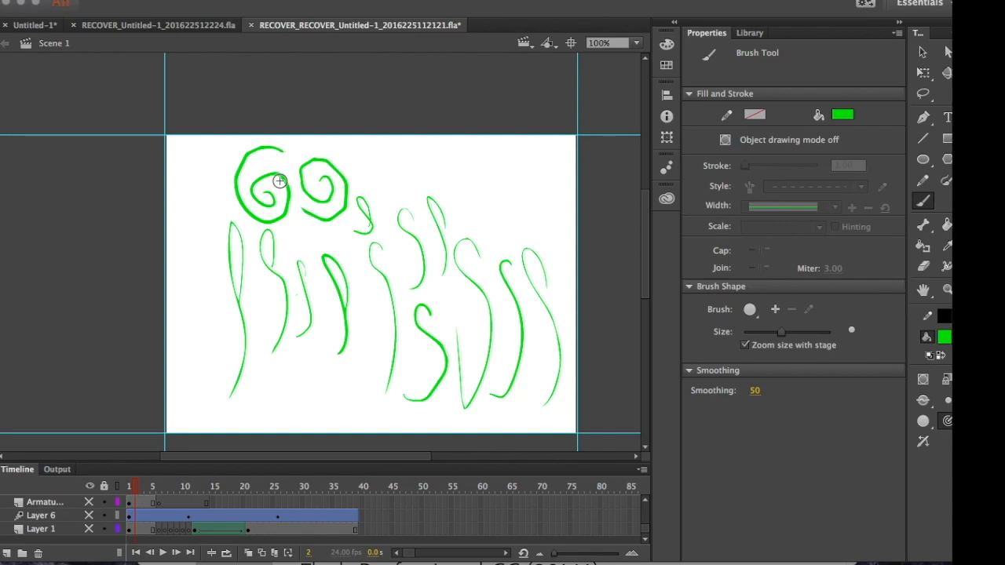
pyautogui.moveTo(466, 187); pyautogui.dragTo(483, 174)
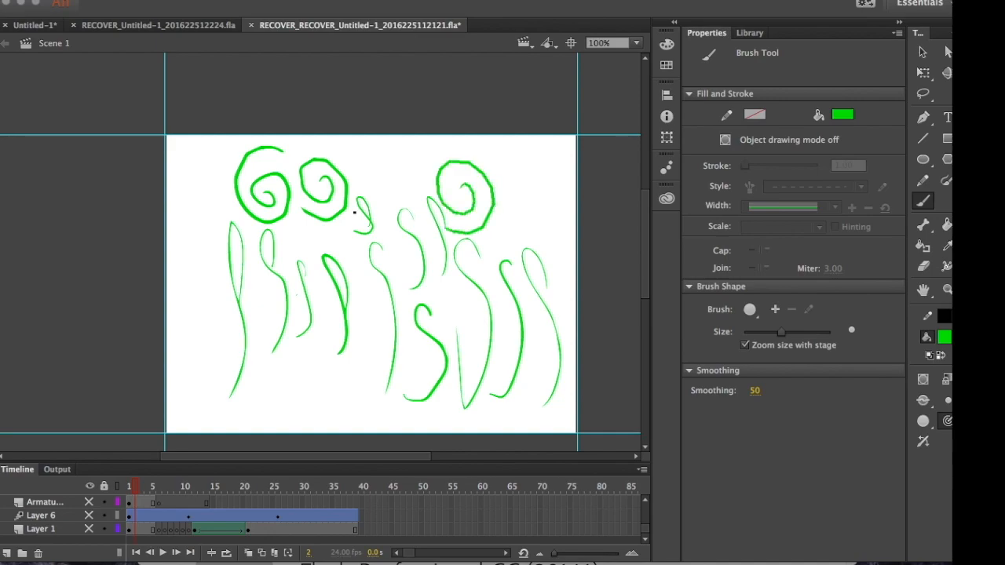
pyautogui.moveTo(294, 362)
pyautogui.mouseDown()
pyautogui.moveTo(321, 374)
pyautogui.moveTo(275, 382)
pyautogui.mouseUp()
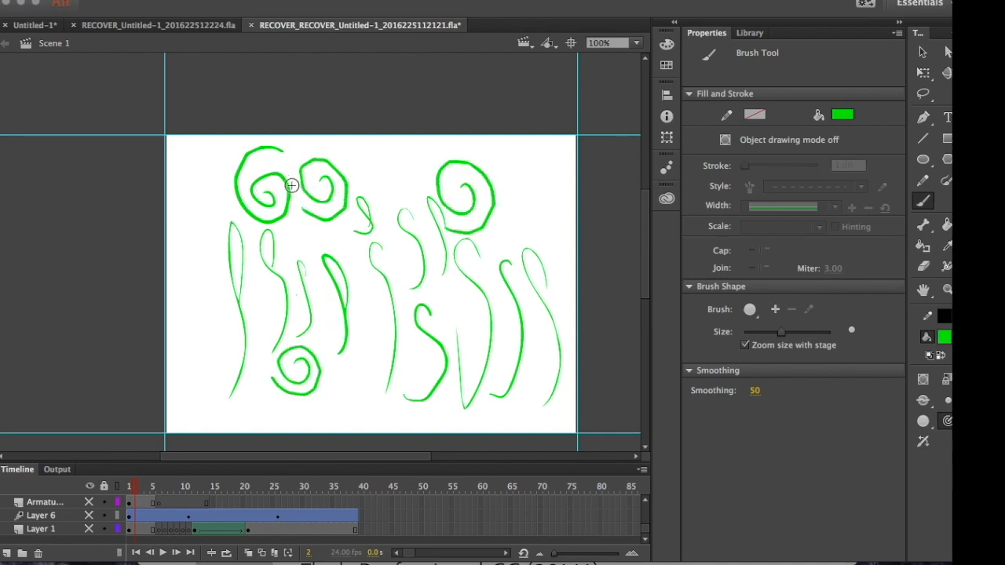
pyautogui.moveTo(193, 290)
pyautogui.mouseDown()
pyautogui.moveTo(196, 318)
pyautogui.moveTo(236, 350)
pyautogui.mouseUp()
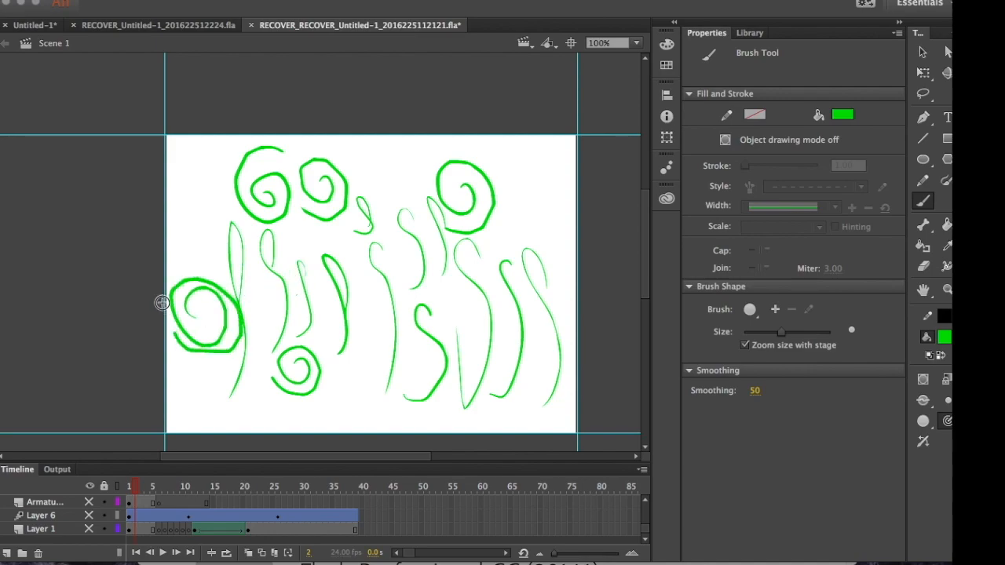
# Draw small curved strokes in the middle of the drawing at 400% zoom and others near them at 100% zoom.
pyautogui.moveTo(374, 330); pyautogui.dragTo(379, 382)
pyautogui.press('super+equal')
pyautogui.press('super+equal')
pyautogui.moveTo(349, 310)
pyautogui.mouseDown()
pyautogui.moveTo(341, 386)
pyautogui.moveTo(348, 378)
pyautogui.mouseUp()
pyautogui.moveTo(301, 235)
pyautogui.mouseDown()
pyautogui.moveTo(312, 318)
pyautogui.moveTo(280, 347)
pyautogui.mouseUp()
pyautogui.press('super+minus')
pyautogui.press('super+minus')
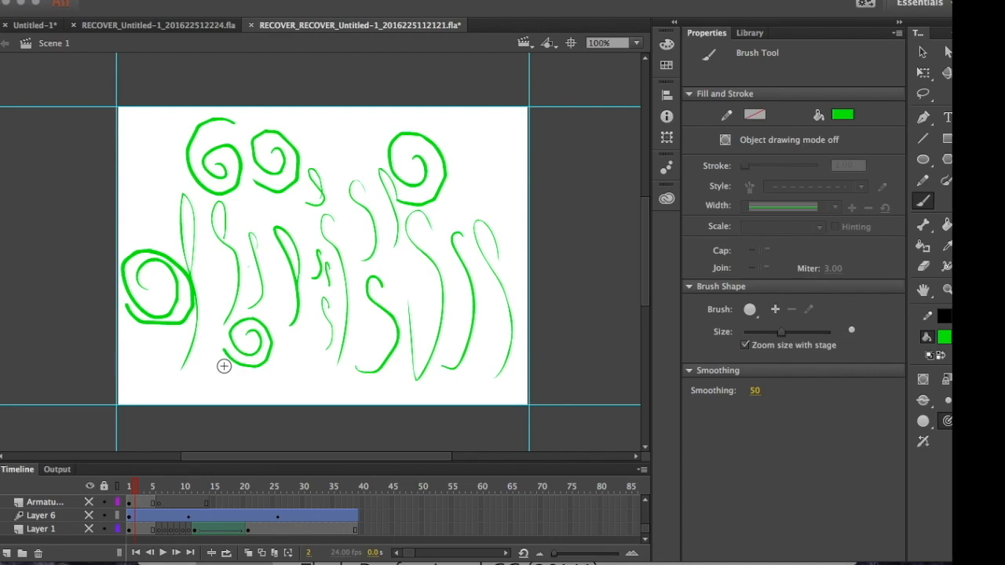
pyautogui.moveTo(369, 269); pyautogui.dragTo(342, 365)
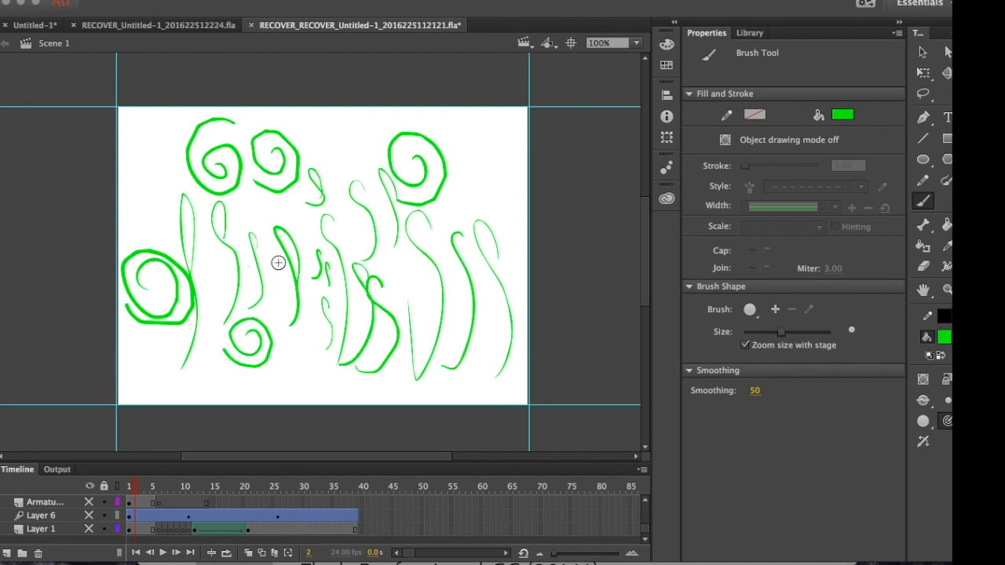
# Draw a series of green curves and straight lines beside a spiral at 400% zoom, finishing with a stroke at 100% zoom.
pyautogui.press('super+=')
pyautogui.press('super+=')
pyautogui.press('super+space')
pyautogui.moveTo(633, 63)
pyautogui.mouseDown()
pyautogui.moveTo(349, 277)
pyautogui.moveTo(63, 385)
pyautogui.mouseUp()
pyautogui.moveTo(490, 241)
pyautogui.mouseDown()
pyautogui.moveTo(495, 214)
pyautogui.moveTo(470, 353)
pyautogui.mouseUp()
pyautogui.moveTo(419, 250)
pyautogui.mouseDown()
pyautogui.moveTo(383, 222)
pyautogui.moveTo(402, 385)
pyautogui.mouseUp()
pyautogui.moveTo(347, 278)
pyautogui.mouseDown()
pyautogui.moveTo(330, 276)
pyautogui.moveTo(329, 387)
pyautogui.mouseUp()
pyautogui.moveTo(305, 381); pyautogui.dragTo(304, 240)
pyautogui.moveTo(268, 339); pyautogui.dragTo(273, 171)
pyautogui.moveTo(264, 116); pyautogui.dragTo(255, 82)
pyautogui.moveTo(336, 135); pyautogui.dragTo(363, 249)
pyautogui.moveTo(275, 102); pyautogui.dragTo(228, 261)
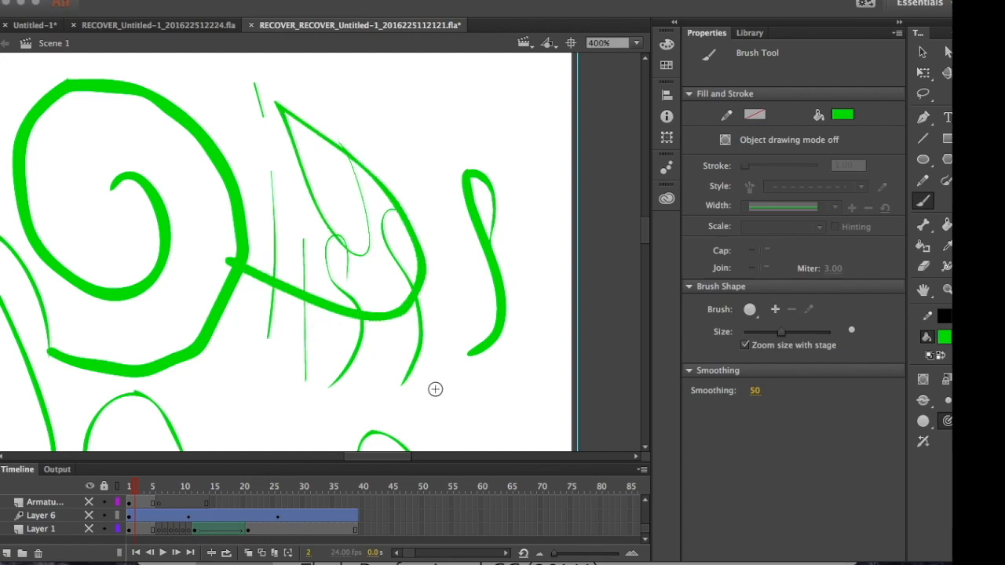
pyautogui.moveTo(452, 407); pyautogui.dragTo(410, 437)
pyautogui.moveTo(224, 362)
pyautogui.mouseDown()
pyautogui.moveTo(260, 397)
pyautogui.moveTo(238, 421)
pyautogui.mouseUp()
pyautogui.press('super+minus')
pyautogui.press('super+minus')
pyautogui.moveTo(184, 383); pyautogui.dragTo(316, 334)
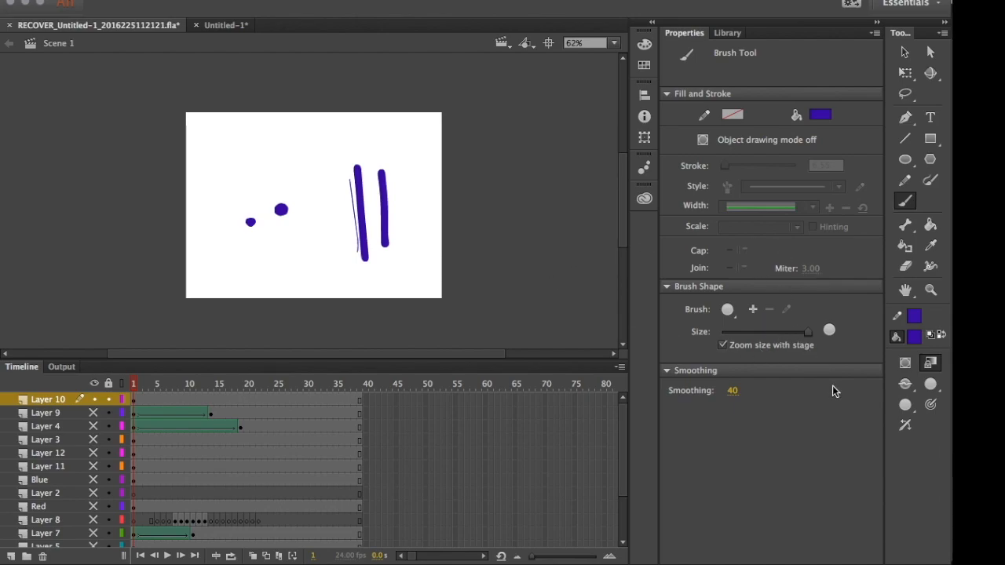
# In the other Animate document, select all the blue strokes and dots on the stage and delete them.
pyautogui.press('v')
pyautogui.moveTo(408, 125); pyautogui.dragTo(181, 338)
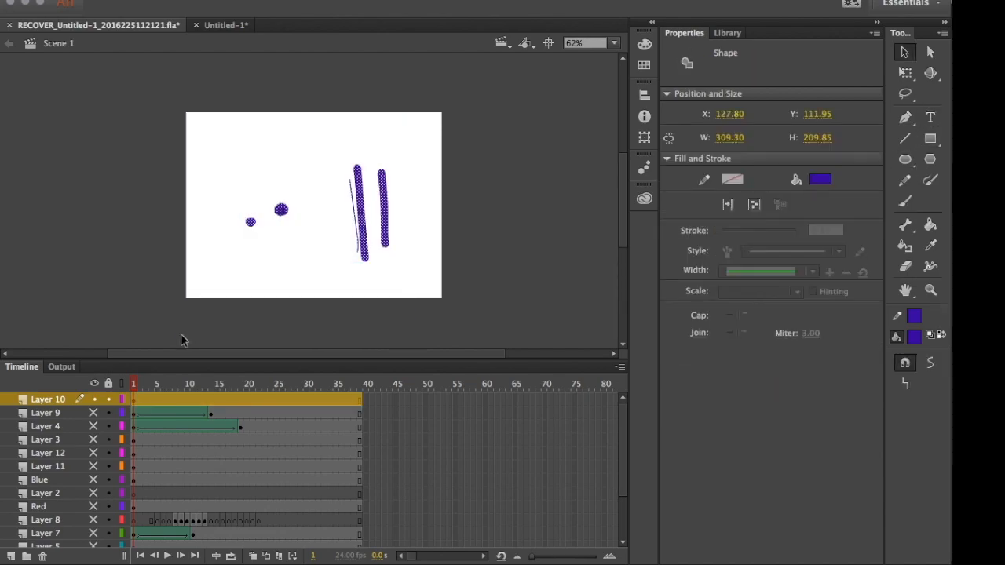
pyautogui.press('Delete')
# Draw a long looping blue line and several thick diagonal strokes crossing it with the Brush tool at 125% zoom.
pyautogui.press('super+equal')
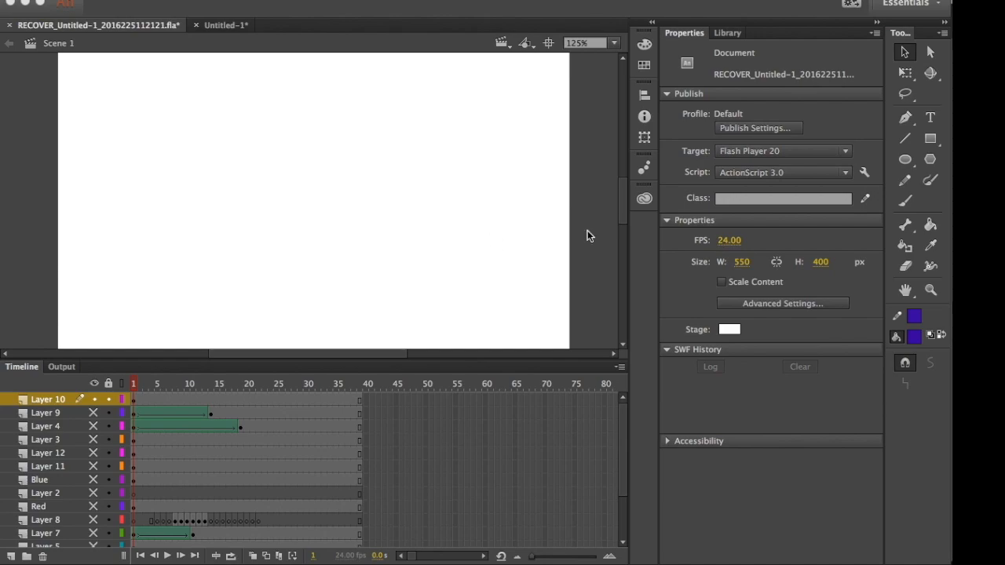
pyautogui.click(904, 199)
pyautogui.moveTo(95, 72)
pyautogui.mouseDown()
pyautogui.moveTo(95, 107)
pyautogui.moveTo(191, 265)
pyautogui.moveTo(462, 291)
pyautogui.moveTo(337, 162)
pyautogui.moveTo(183, 162)
pyautogui.mouseUp()
pyautogui.moveTo(235, 139); pyautogui.dragTo(228, 145)
pyautogui.moveTo(317, 66)
pyautogui.mouseDown()
pyautogui.moveTo(541, 274)
pyautogui.moveTo(550, 295)
pyautogui.mouseUp()
pyautogui.moveTo(313, 86)
pyautogui.mouseDown()
pyautogui.moveTo(395, 139)
pyautogui.moveTo(488, 275)
pyautogui.mouseUp()
pyautogui.moveTo(248, 95)
pyautogui.mouseDown()
pyautogui.moveTo(267, 102)
pyautogui.moveTo(419, 284)
pyautogui.mouseUp()
pyautogui.moveTo(161, 152); pyautogui.dragTo(299, 279)
pyautogui.scroll(-1, 262, 253)
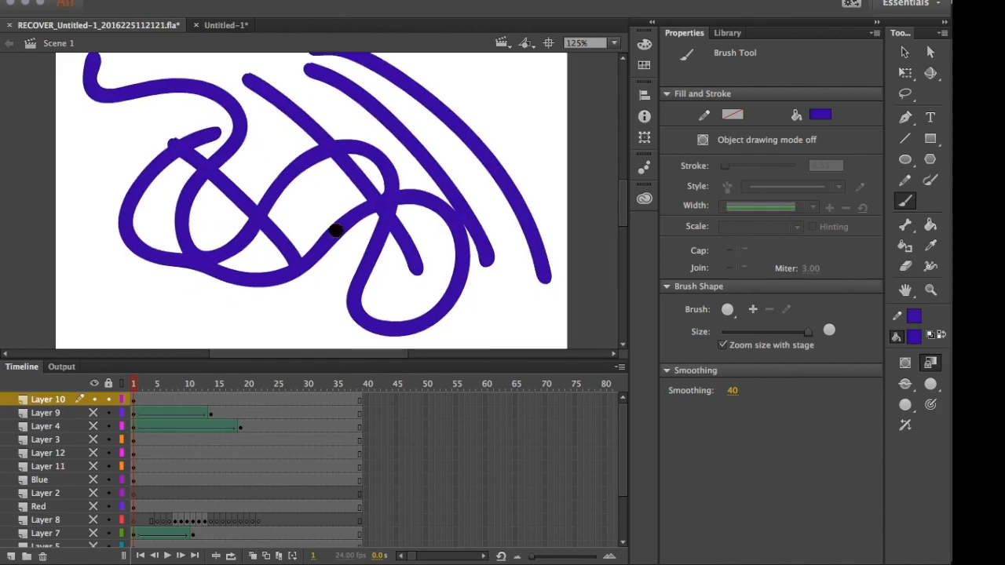
# Change the fill colour to green and draw a thick curved stroke across the blue lines.
pyautogui.click(914, 338)
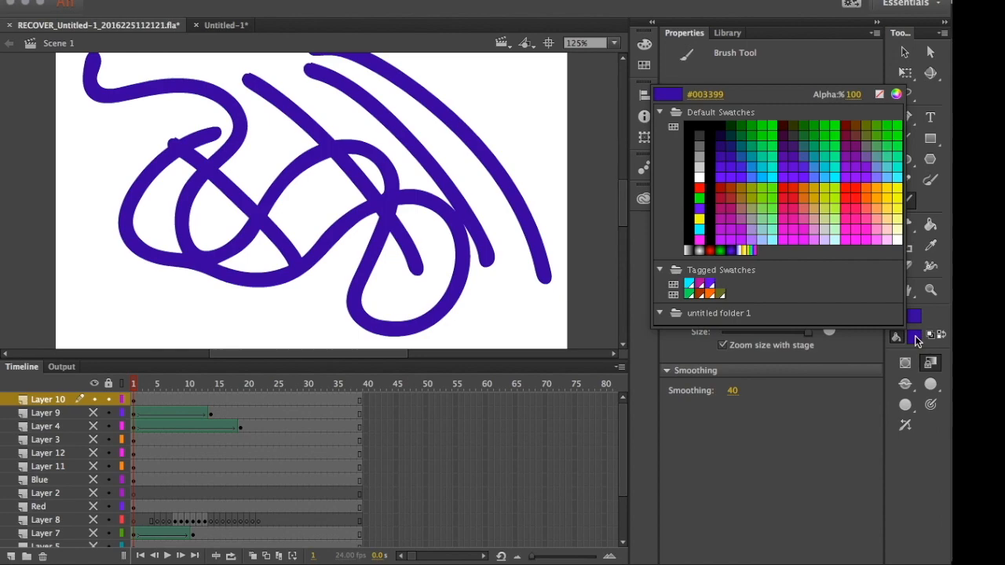
pyautogui.click(754, 128)
pyautogui.moveTo(564, 201)
pyautogui.mouseDown()
pyautogui.moveTo(381, 321)
pyautogui.moveTo(381, 335)
pyautogui.mouseUp()
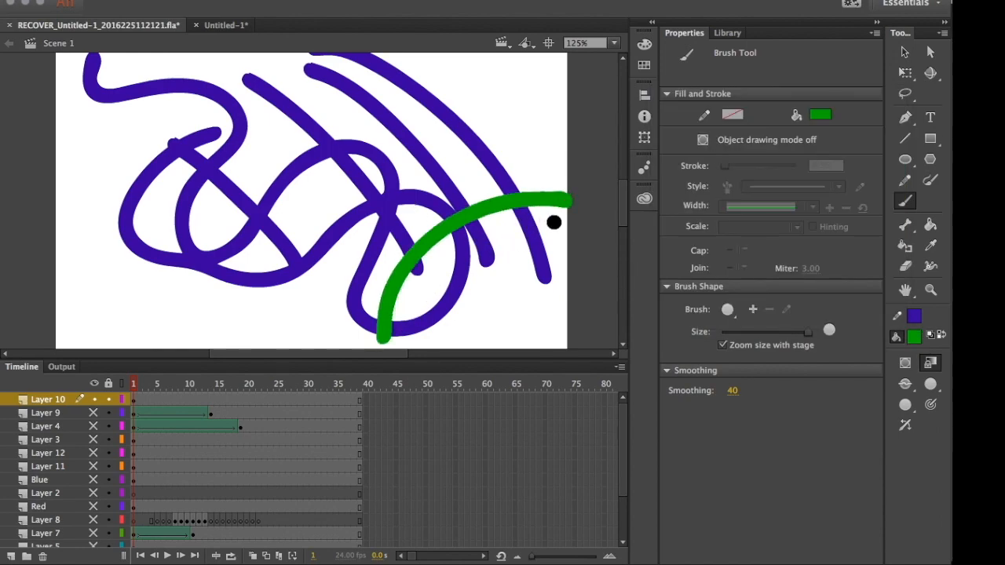
# Add a second green stroke with part of the gap filled, and paint two red blobs over the blue lines.
pyautogui.moveTo(559, 226); pyautogui.dragTo(422, 335)
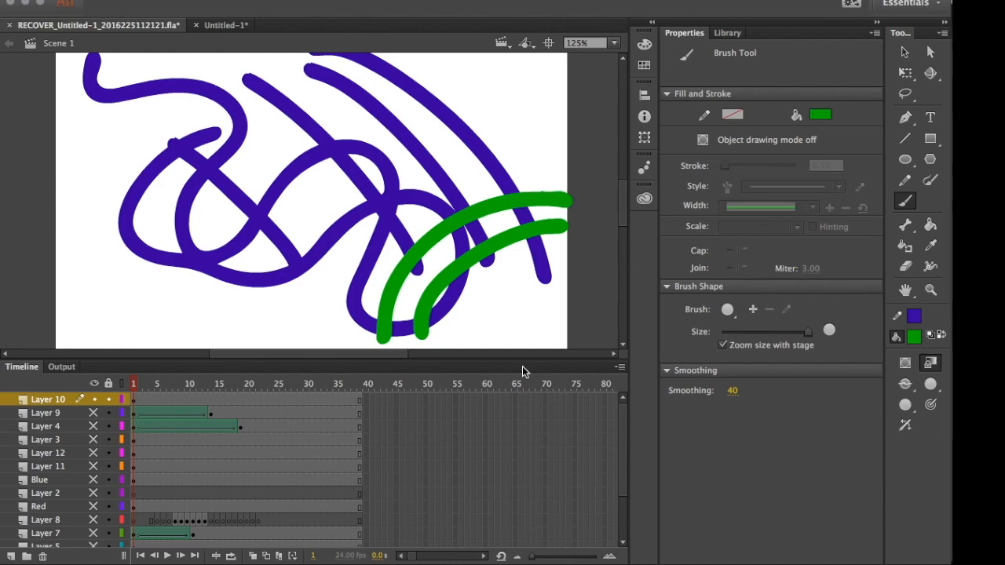
pyautogui.moveTo(542, 212)
pyautogui.mouseDown()
pyautogui.moveTo(506, 232)
pyautogui.moveTo(475, 231)
pyautogui.mouseUp()
pyautogui.click(915, 338)
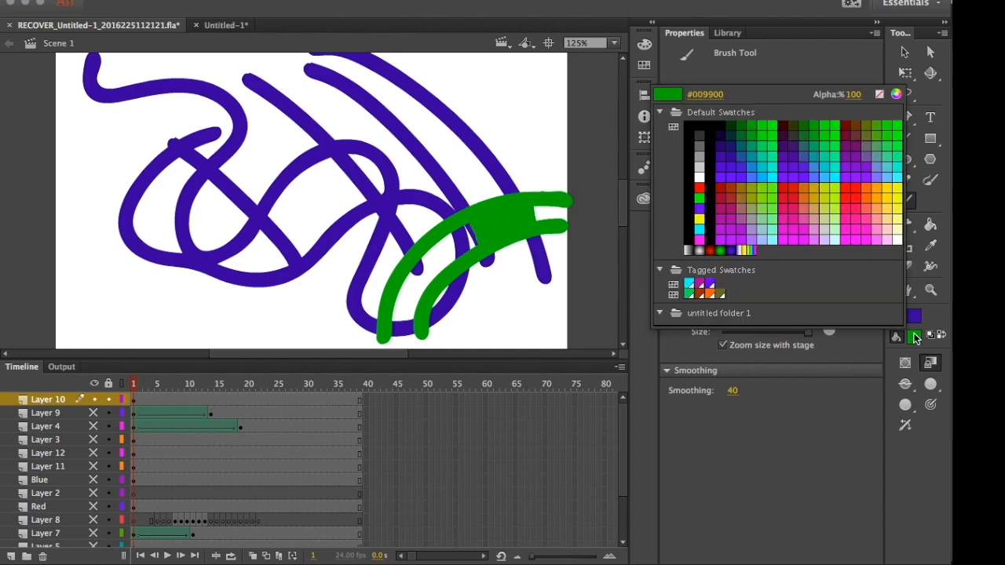
pyautogui.click(803, 187)
pyautogui.moveTo(526, 89)
pyautogui.mouseDown()
pyautogui.moveTo(470, 144)
pyautogui.moveTo(536, 135)
pyautogui.moveTo(508, 117)
pyautogui.moveTo(503, 90)
pyautogui.moveTo(483, 119)
pyautogui.moveTo(455, 112)
pyautogui.moveTo(487, 76)
pyautogui.moveTo(492, 138)
pyautogui.mouseUp()
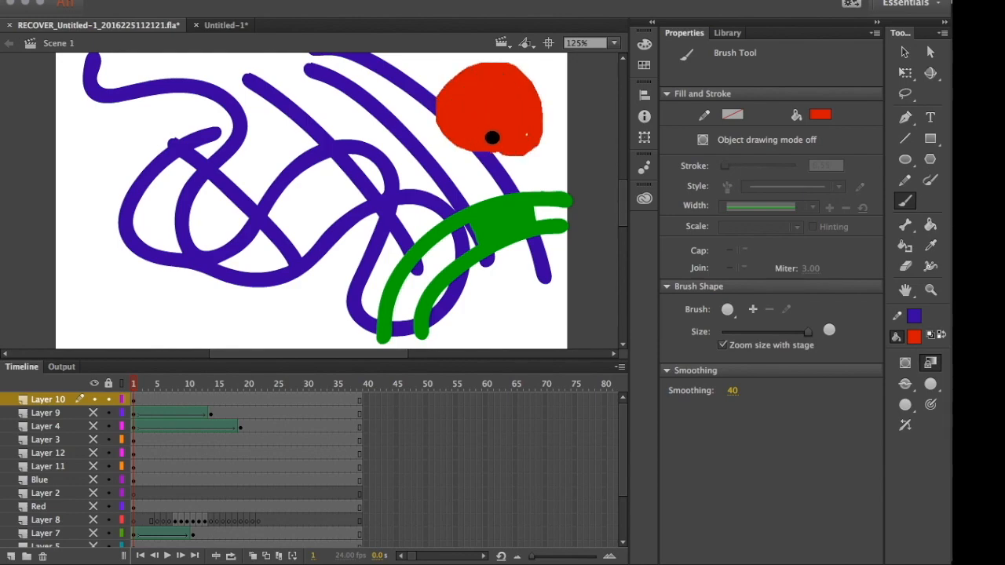
pyautogui.moveTo(229, 235)
pyautogui.mouseDown()
pyautogui.moveTo(233, 227)
pyautogui.moveTo(228, 271)
pyautogui.mouseUp()
# Select the connected blue line shape and move it up and left to about X -35, Y 28, and deselect it.
pyautogui.press('v')
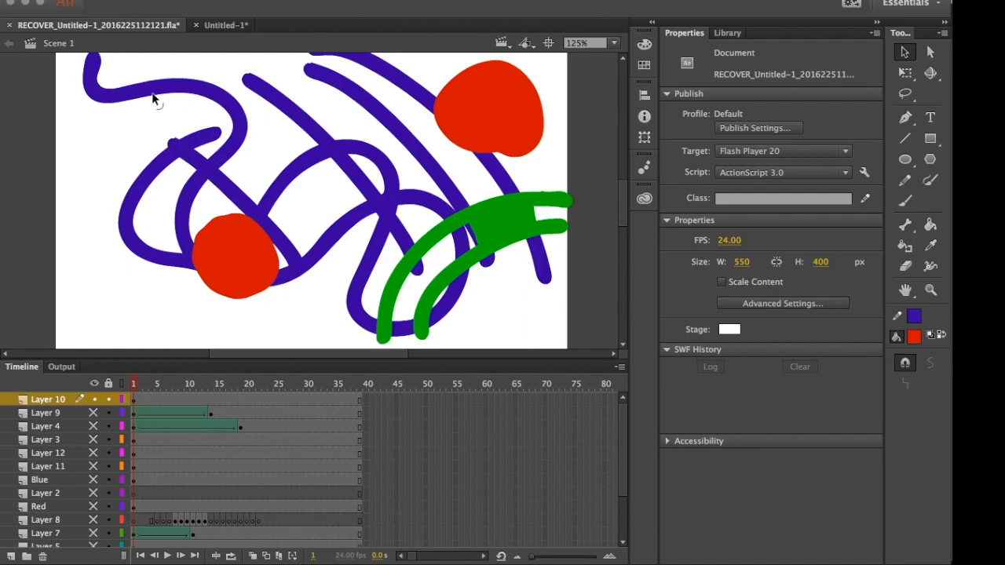
pyautogui.click(239, 119)
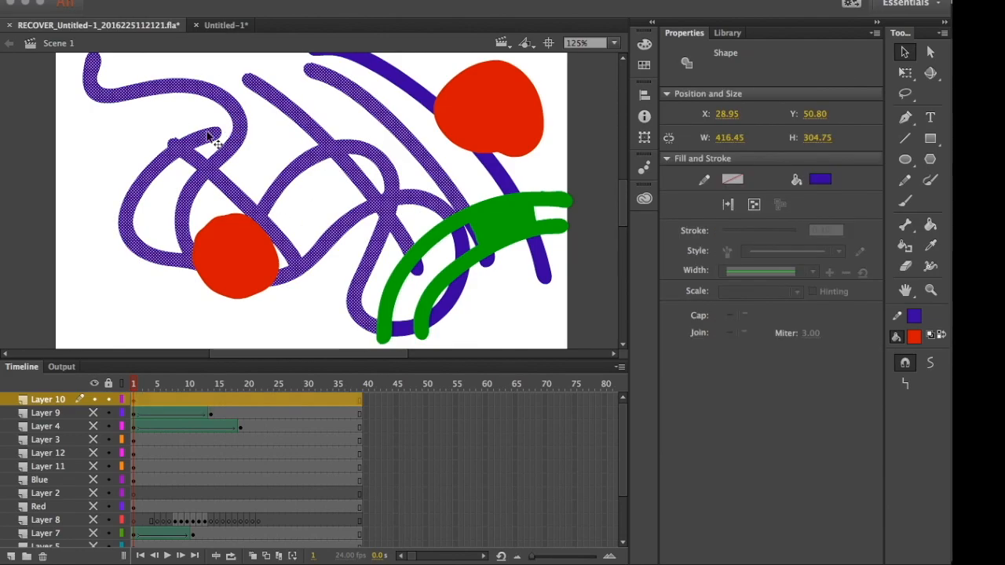
pyautogui.moveTo(225, 143)
pyautogui.mouseDown()
pyautogui.moveTo(183, 128)
pyautogui.moveTo(195, 105)
pyautogui.moveTo(170, 131)
pyautogui.mouseUp()
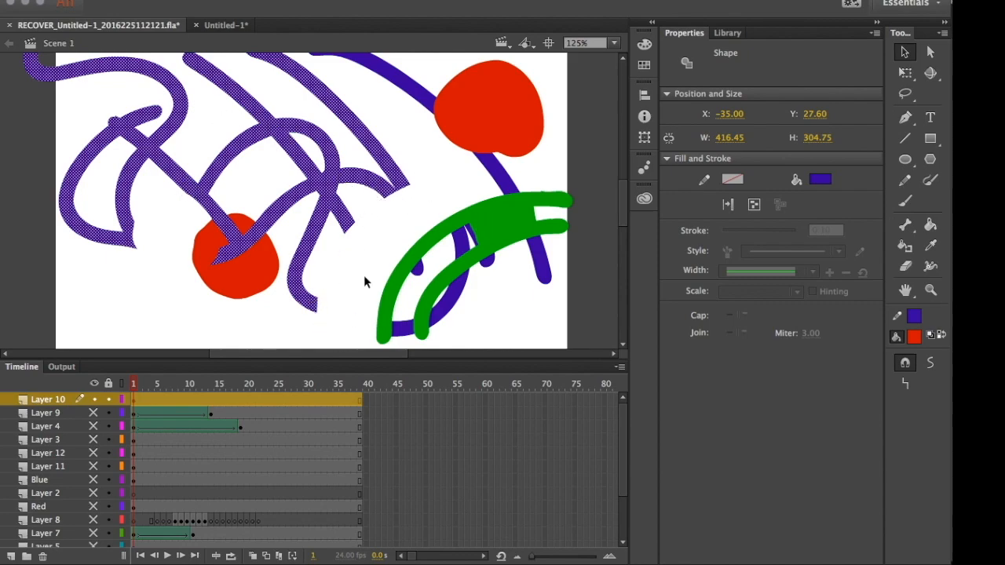
pyautogui.click(186, 257)
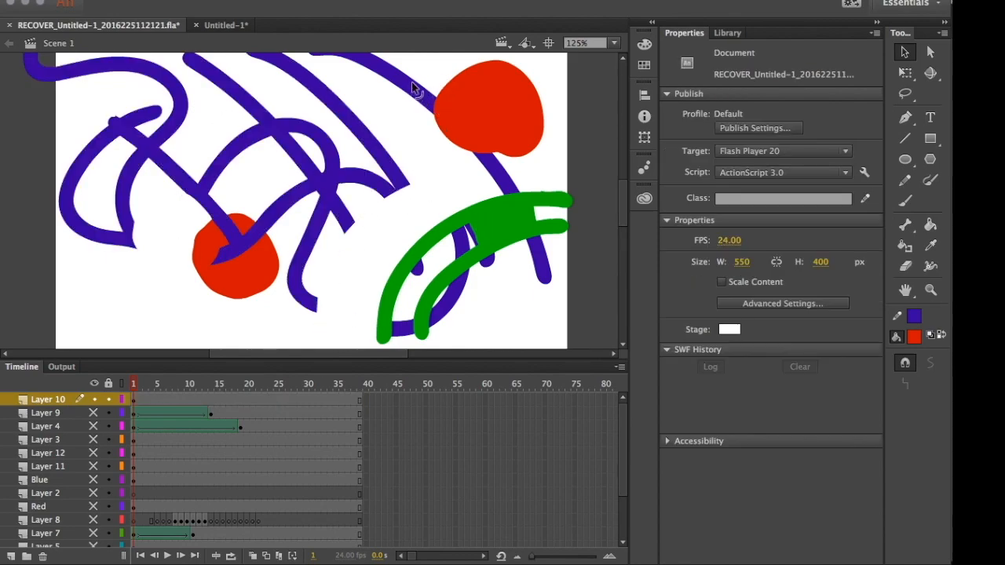
# Move the upper red blob to about X 455, Y 43 and the connected blue shape to about X -72, Y -95.
pyautogui.click(507, 138)
pyautogui.moveTo(506, 137); pyautogui.dragTo(554, 120)
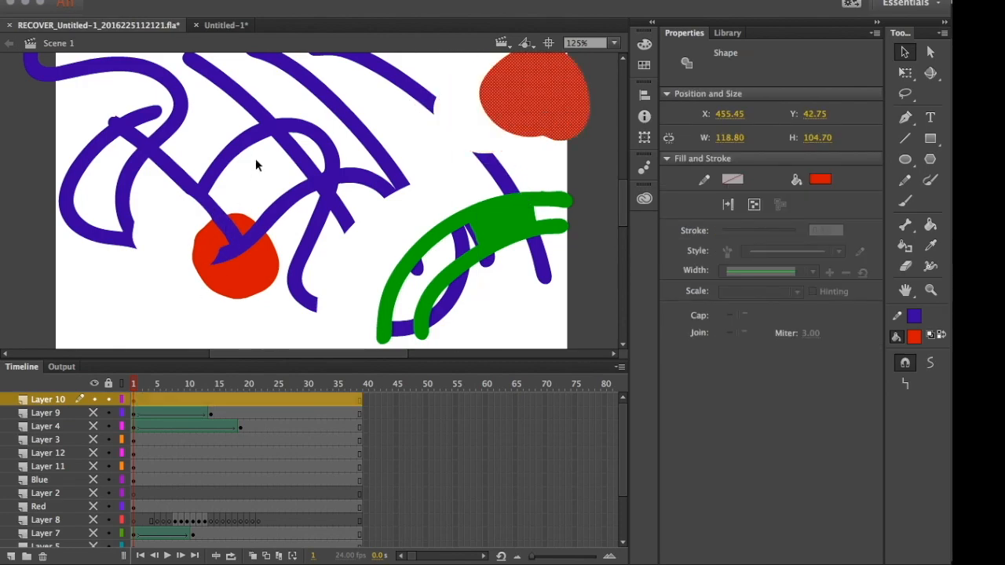
pyautogui.click(196, 199)
pyautogui.moveTo(226, 229); pyautogui.dragTo(192, 115)
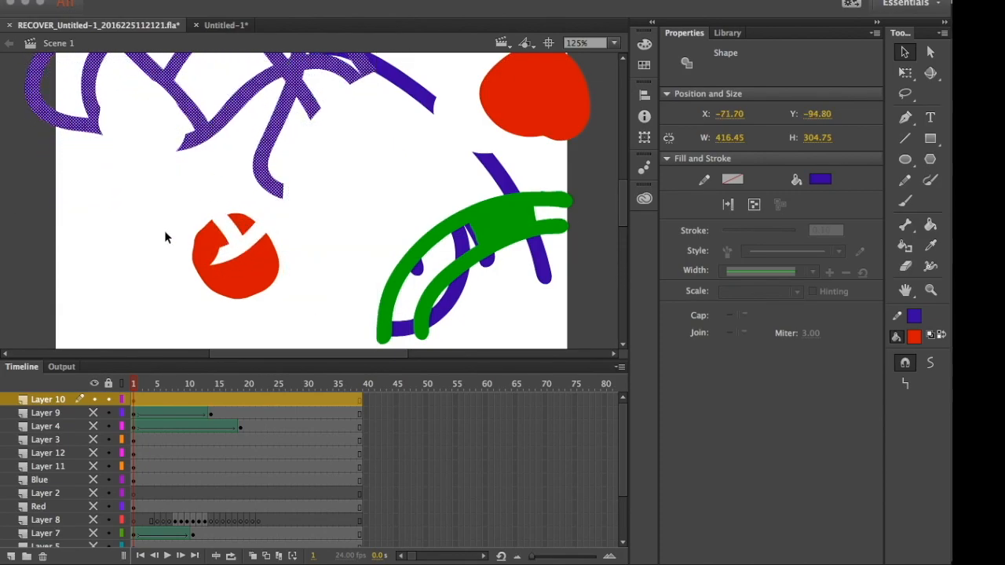
# Move the cut lower red blob to the right and bring the upper red blob down against it.
pyautogui.click(235, 283)
pyautogui.moveTo(236, 285); pyautogui.dragTo(286, 280)
pyautogui.click(385, 189)
pyautogui.click(472, 142)
pyautogui.click(174, 312)
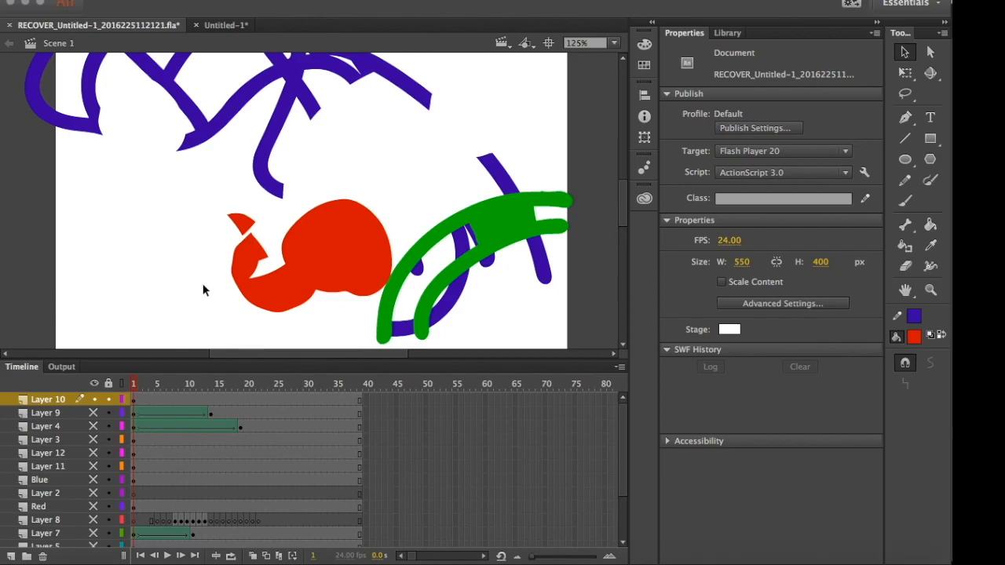
# Switch to Toon Boom Harmony and draw eight crossing purple strokes with the Brush on the Drawing_5 layer.
pyautogui.hotkey('ctrl', 'Up')
pyautogui.click(649, 179)
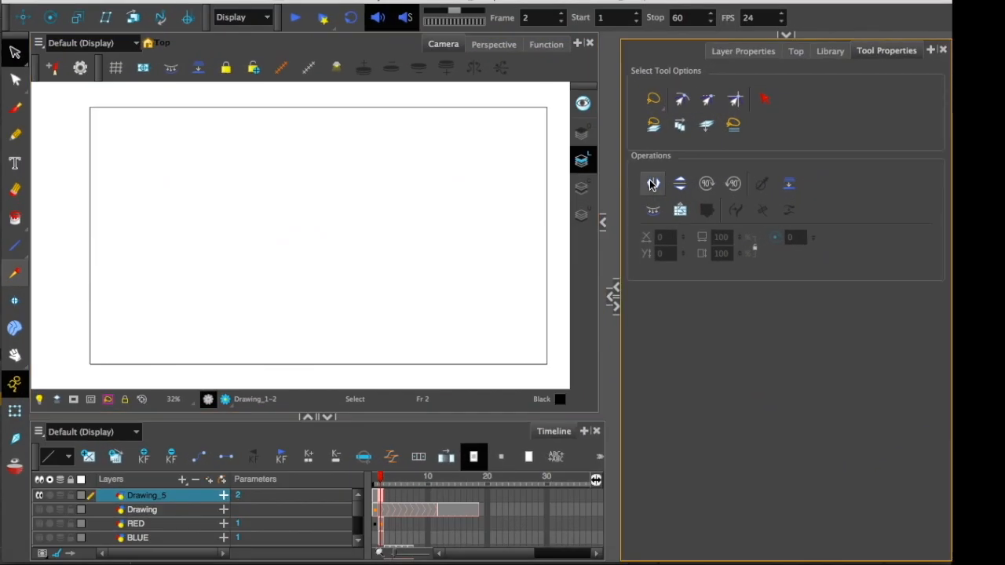
pyautogui.hotkey('alt', 'b')
pyautogui.moveTo(293, 165); pyautogui.dragTo(445, 318)
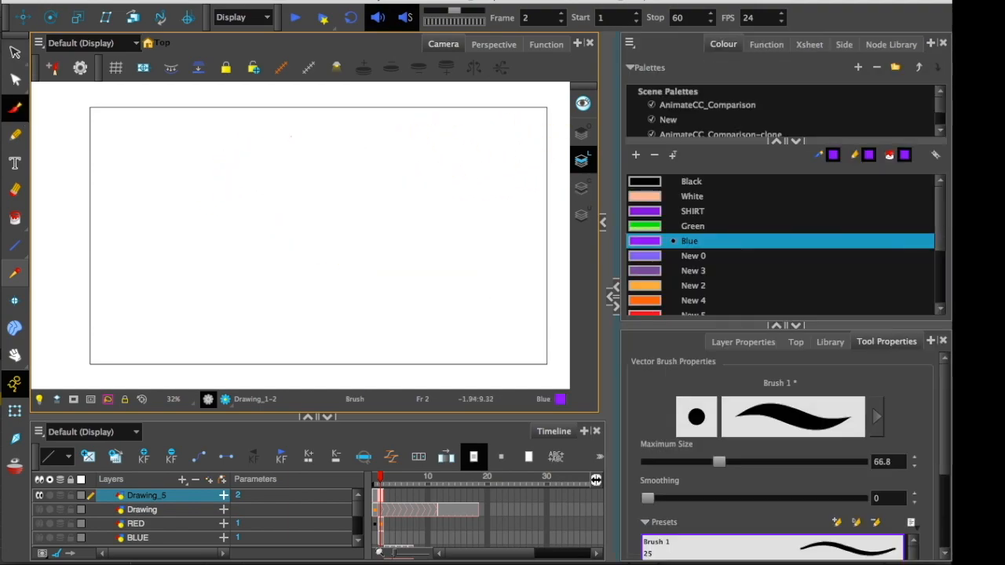
pyautogui.moveTo(290, 135); pyautogui.dragTo(424, 300)
pyautogui.moveTo(264, 147); pyautogui.dragTo(415, 318)
pyautogui.moveTo(243, 164); pyautogui.dragTo(385, 319)
pyautogui.moveTo(309, 130); pyautogui.dragTo(306, 265)
pyautogui.moveTo(333, 150)
pyautogui.mouseDown()
pyautogui.moveTo(339, 236)
pyautogui.moveTo(326, 268)
pyautogui.mouseUp()
pyautogui.moveTo(351, 172); pyautogui.dragTo(337, 294)
pyautogui.moveTo(372, 194); pyautogui.dragTo(359, 280)
pyautogui.moveTo(384, 211); pyautogui.dragTo(360, 317)
# Move the two leftmost short strokes up and left, and shift the lowest long diagonal stroke slightly right.
pyautogui.click(14, 53)
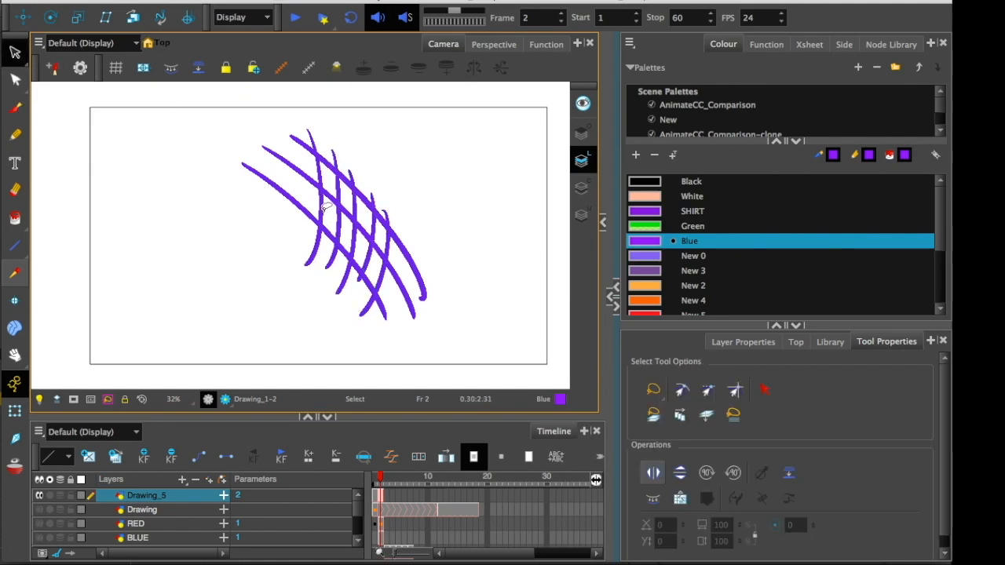
pyautogui.scroll(1, 324, 204)
pyautogui.click(324, 201)
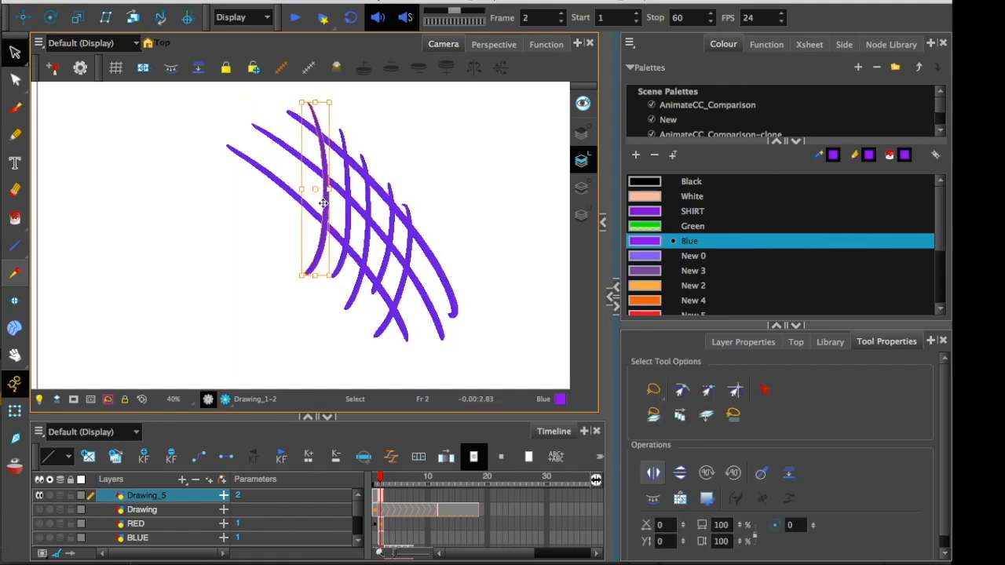
pyautogui.moveTo(324, 241); pyautogui.dragTo(264, 213)
pyautogui.click(343, 245)
pyautogui.moveTo(337, 261)
pyautogui.mouseDown()
pyautogui.moveTo(307, 235)
pyautogui.moveTo(342, 244)
pyautogui.moveTo(355, 228)
pyautogui.mouseUp()
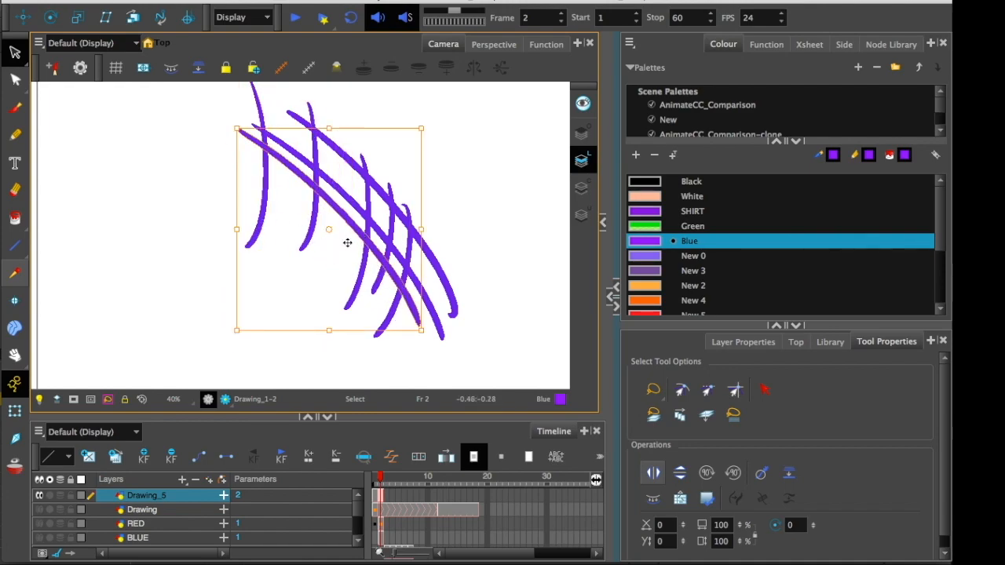
# Recolour the lowest long diagonal stroke with the red New 5 swatch and check it by reselecting it.
pyautogui.click(635, 313)
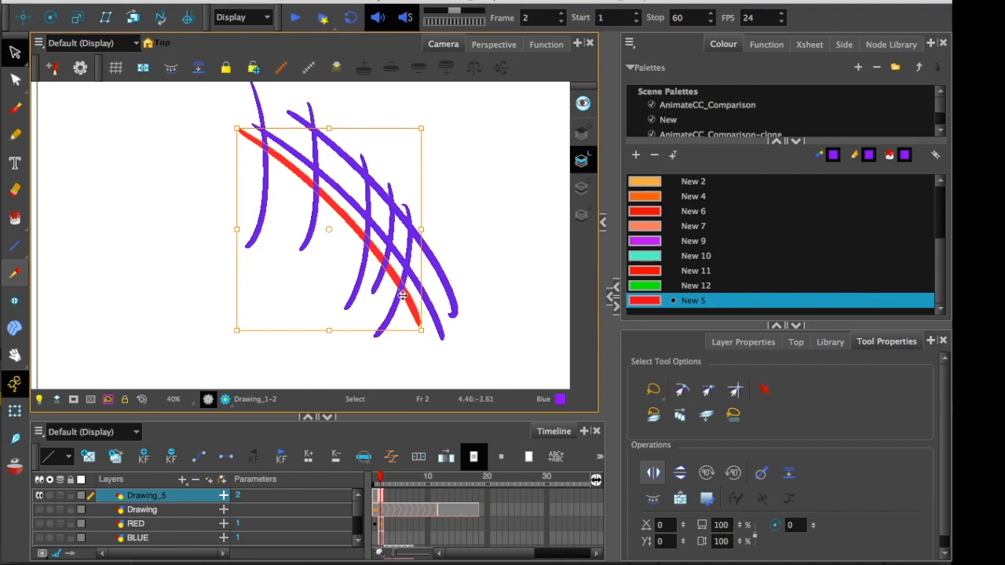
pyautogui.click(78, 186)
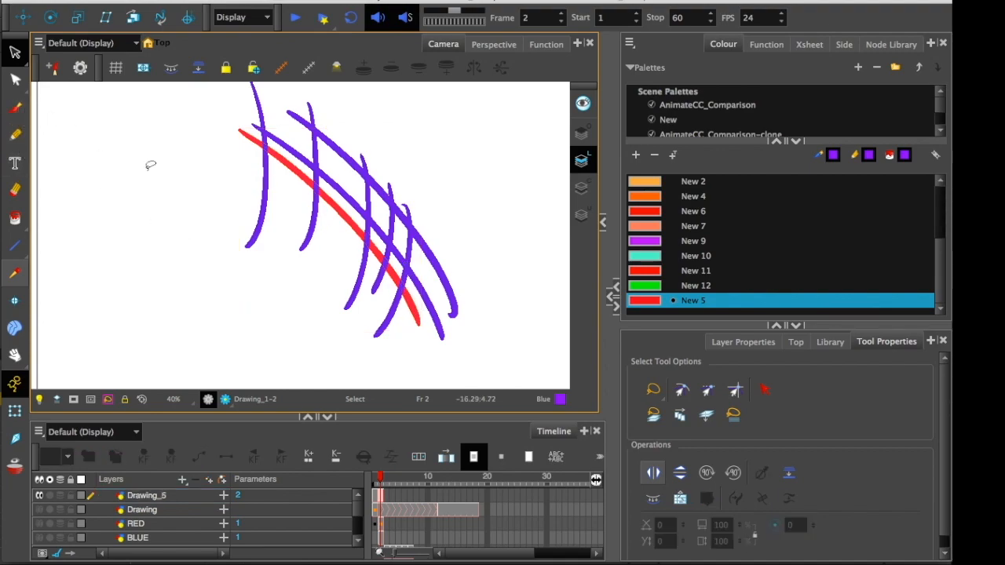
pyautogui.click(333, 228)
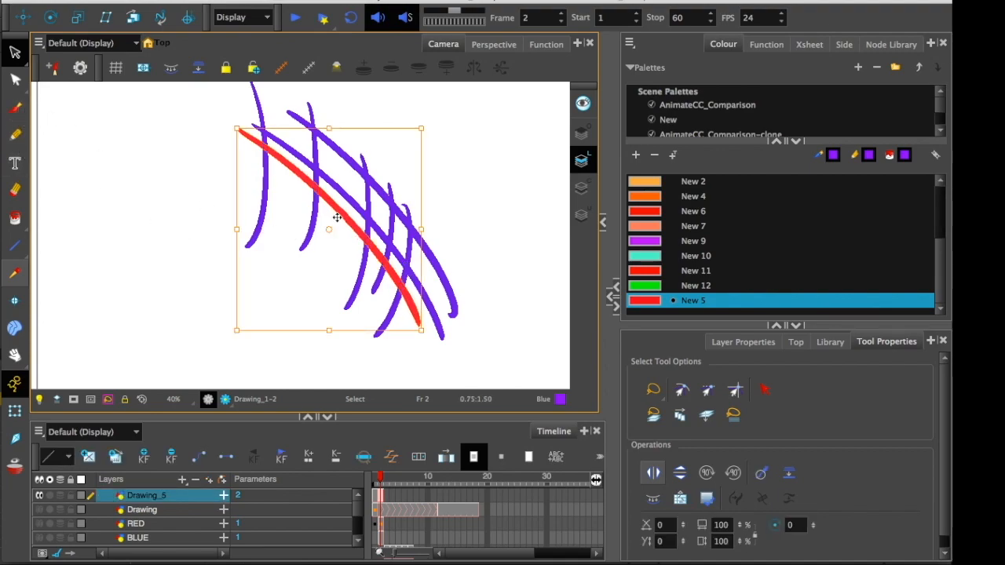
pyautogui.click(247, 243)
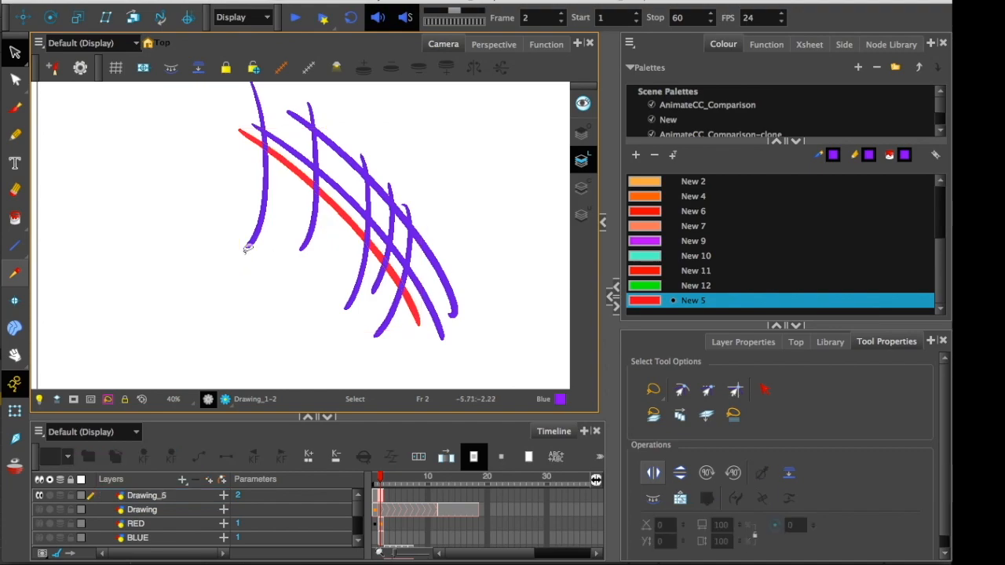
# Paint green New 12 blobs at both ends of the strokes and a purple New 9 blob between them.
pyautogui.click(638, 285)
pyautogui.click(14, 108)
pyautogui.moveTo(428, 243)
pyautogui.mouseDown()
pyautogui.moveTo(416, 267)
pyautogui.moveTo(414, 255)
pyautogui.mouseUp()
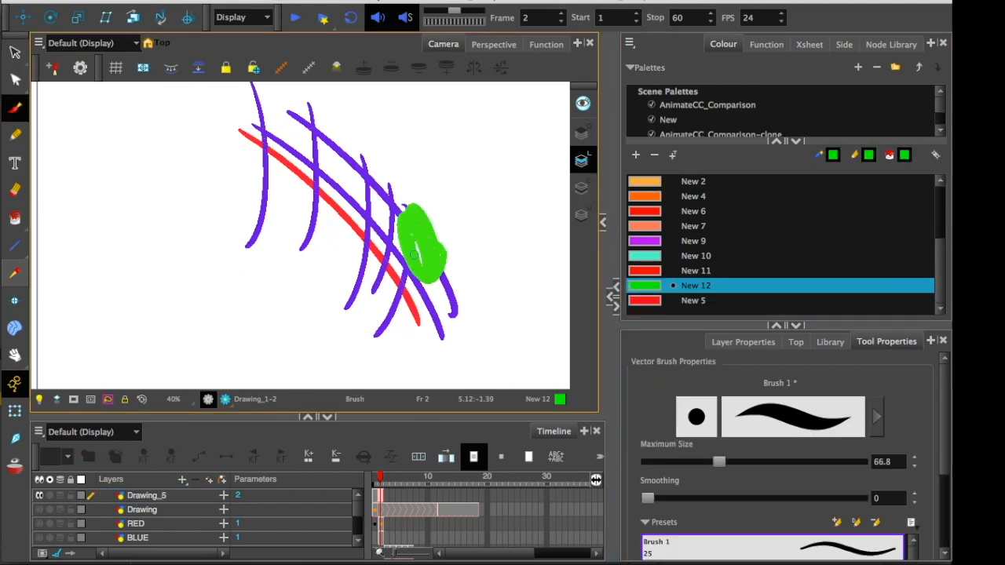
pyautogui.click(639, 242)
pyautogui.moveTo(289, 198); pyautogui.dragTo(308, 206)
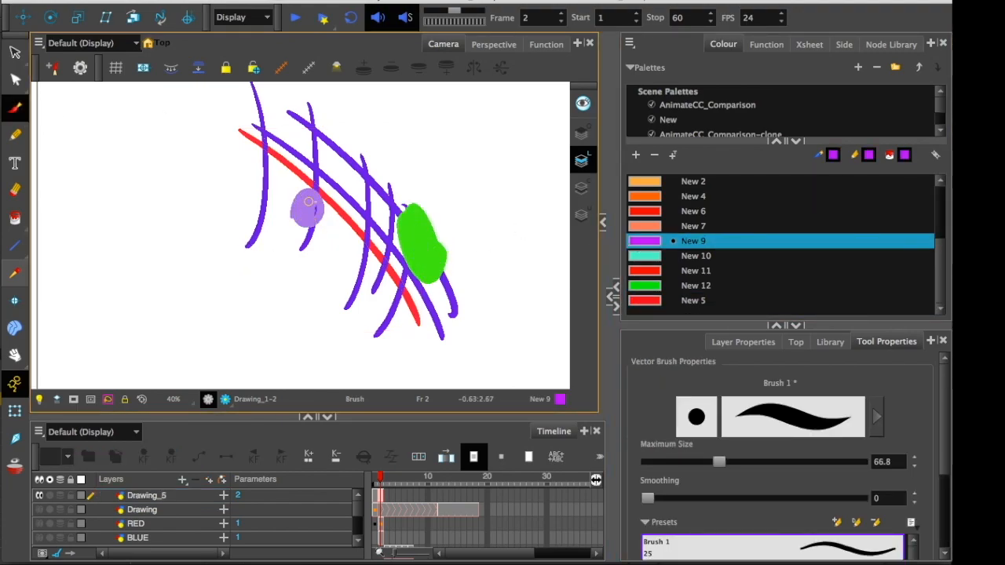
pyautogui.click(645, 286)
pyautogui.moveTo(251, 188)
pyautogui.mouseDown()
pyautogui.moveTo(263, 161)
pyautogui.moveTo(250, 119)
pyautogui.mouseUp()
# Select all the strokes and blobs in the drawing and flatten them.
pyautogui.moveTo(99, 140)
pyautogui.mouseDown()
pyautogui.moveTo(496, 366)
pyautogui.moveTo(164, 209)
pyautogui.mouseUp()
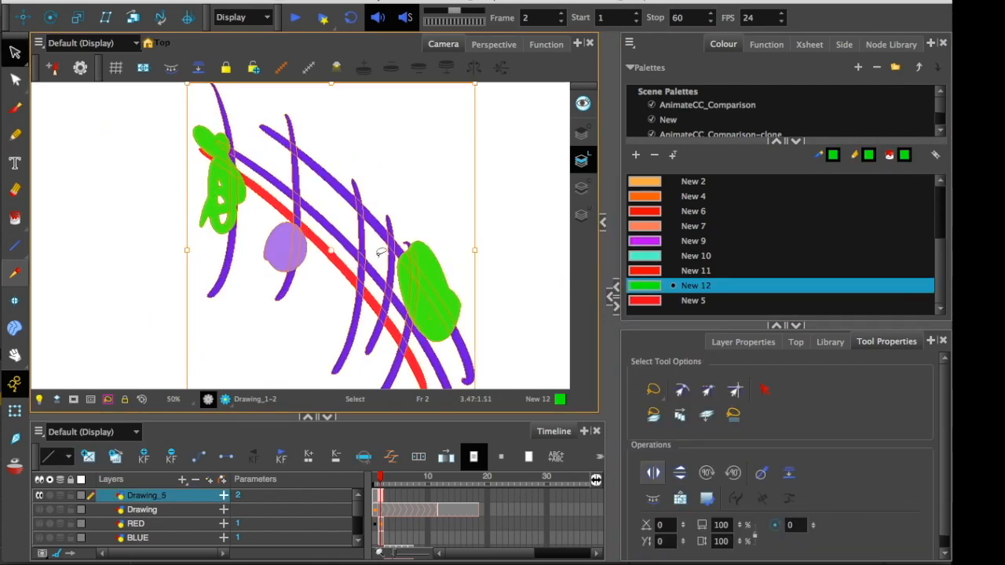
pyautogui.moveTo(320, 262); pyautogui.dragTo(229, 205)
pyautogui.press('2')
pyautogui.press('2')
pyautogui.press('2')
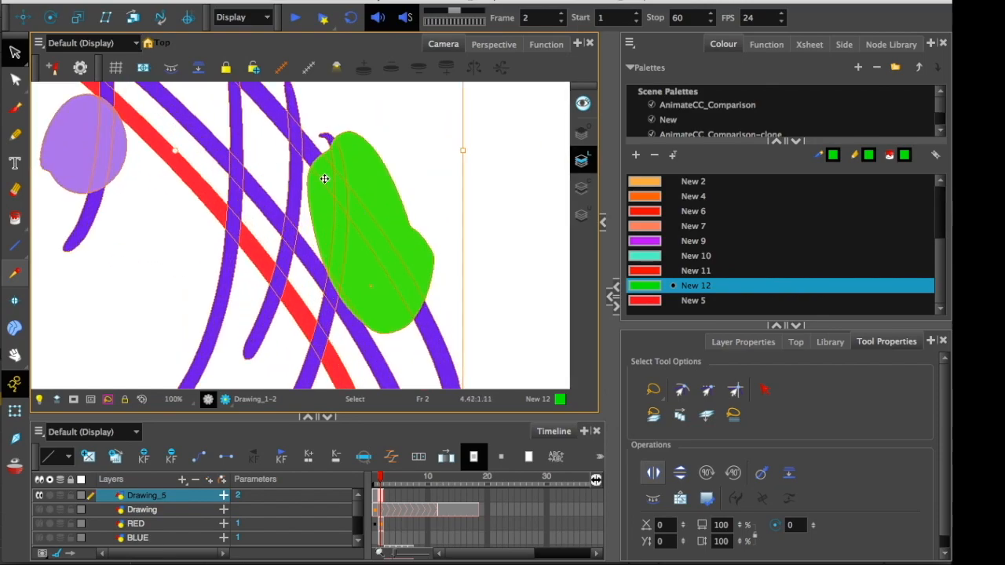
pyautogui.press('1')
pyautogui.press('1')
pyautogui.press('1')
pyautogui.moveTo(225, 255); pyautogui.dragTo(290, 289)
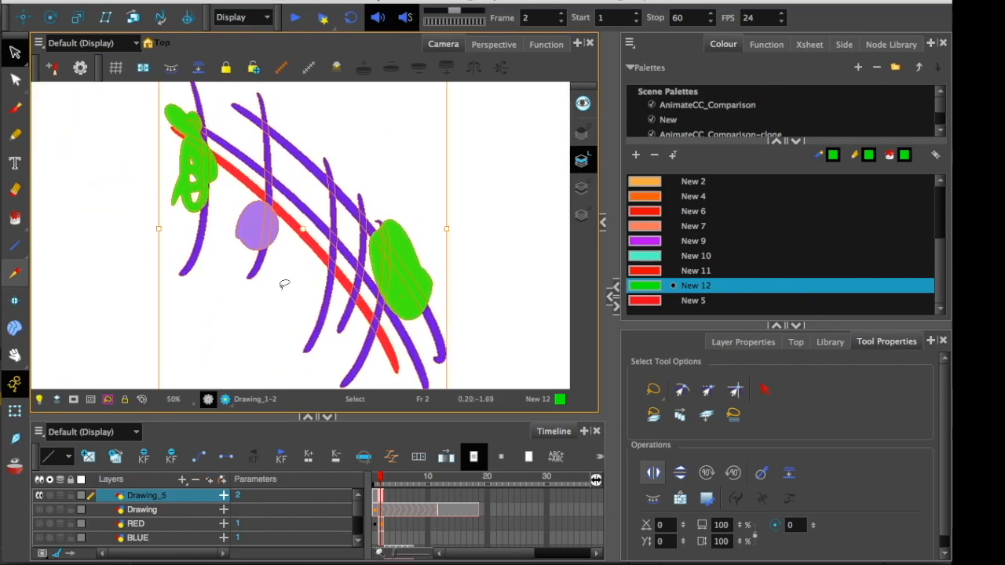
pyautogui.click(790, 474)
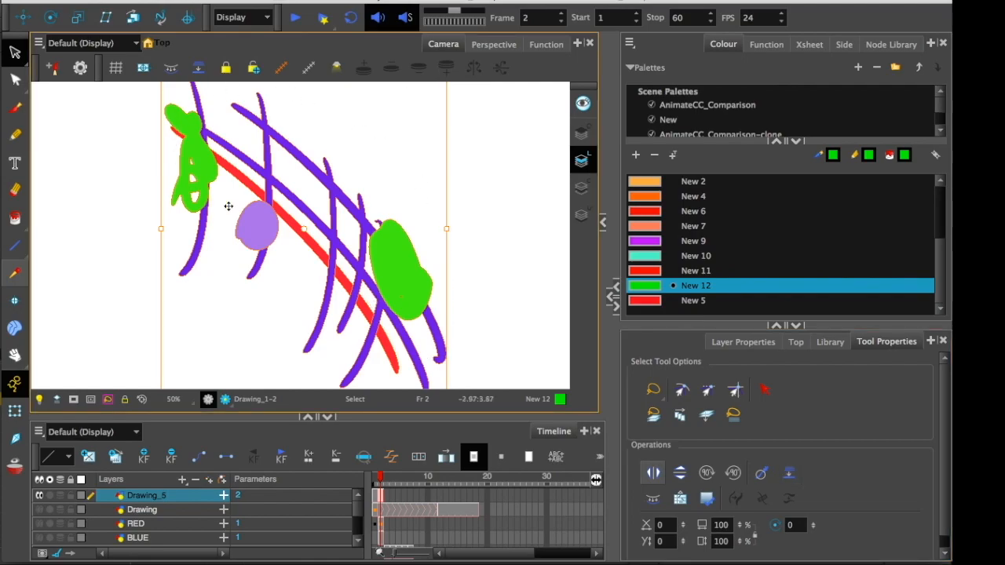
# Pull the flattened artwork apart by moving the connected purple strokes, one red segment and the large green blob.
pyautogui.click(270, 319)
pyautogui.moveTo(330, 292); pyautogui.dragTo(474, 259)
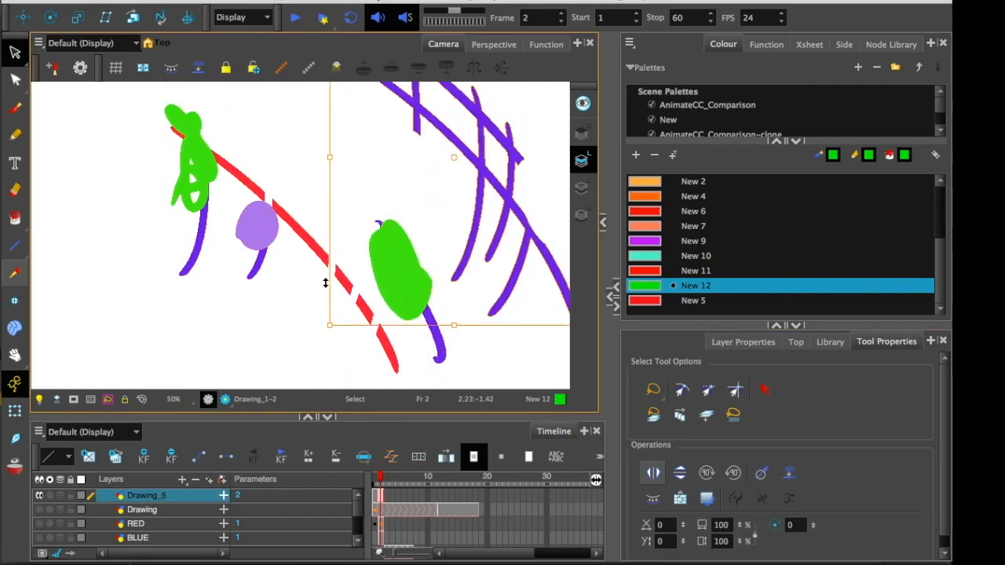
pyautogui.click(301, 228)
pyautogui.moveTo(313, 245); pyautogui.dragTo(333, 324)
pyautogui.click(390, 281)
pyautogui.moveTo(403, 300); pyautogui.dragTo(335, 220)
# Select all the separated pieces in the drawing and delete them.
pyautogui.scroll(-2, 220, 252)
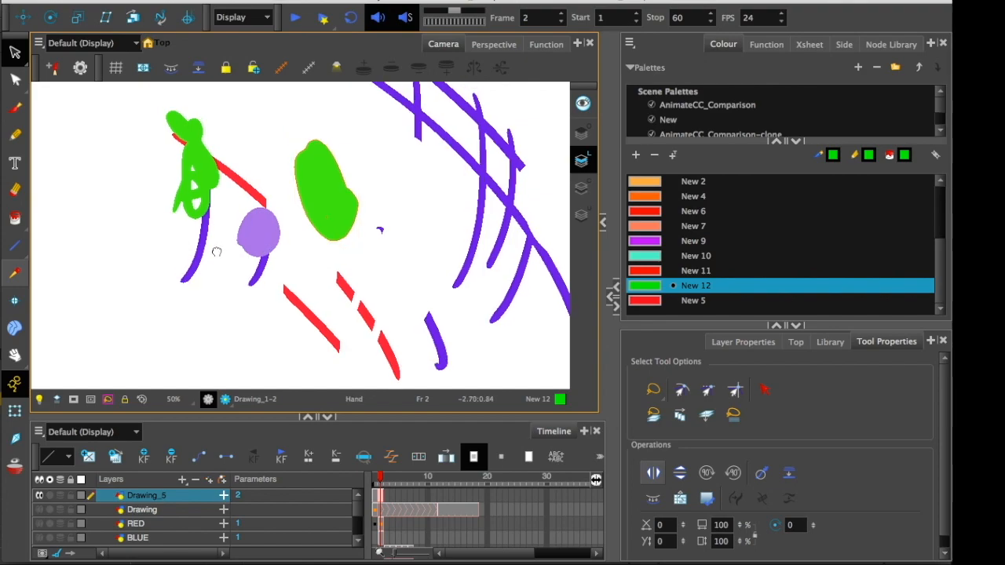
pyautogui.moveTo(340, 63); pyautogui.dragTo(184, 233)
pyautogui.press('Delete')
# Turn on the brush's auto-flatten option and paint overlapping green strokes with a purple New 9 blob across them.
pyautogui.moveTo(196, 275)
pyautogui.mouseDown()
pyautogui.moveTo(211, 256)
pyautogui.moveTo(215, 204)
pyautogui.moveTo(206, 277)
pyautogui.mouseUp()
pyautogui.press('2')
pyautogui.click(17, 108)
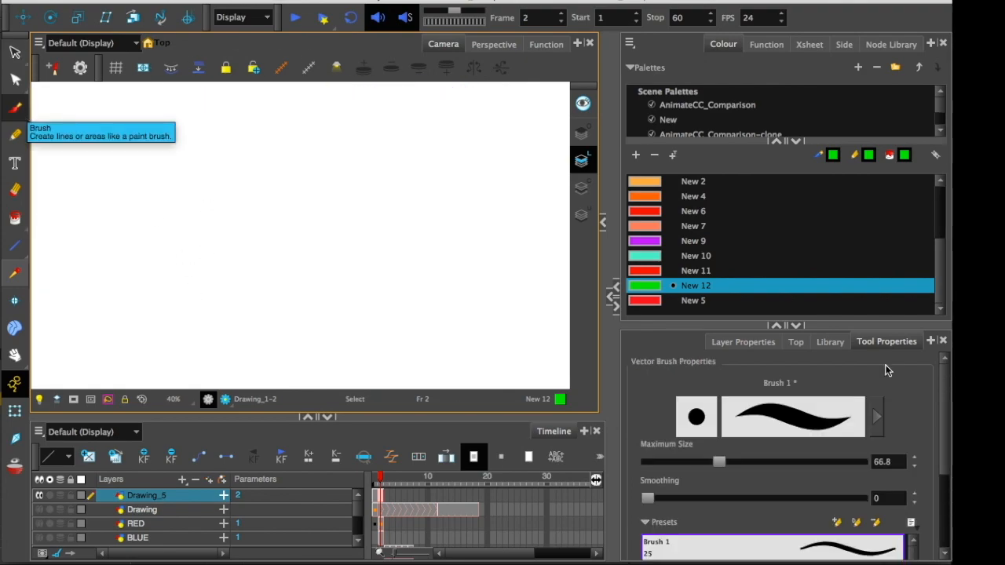
pyautogui.scroll(-3, 927, 425)
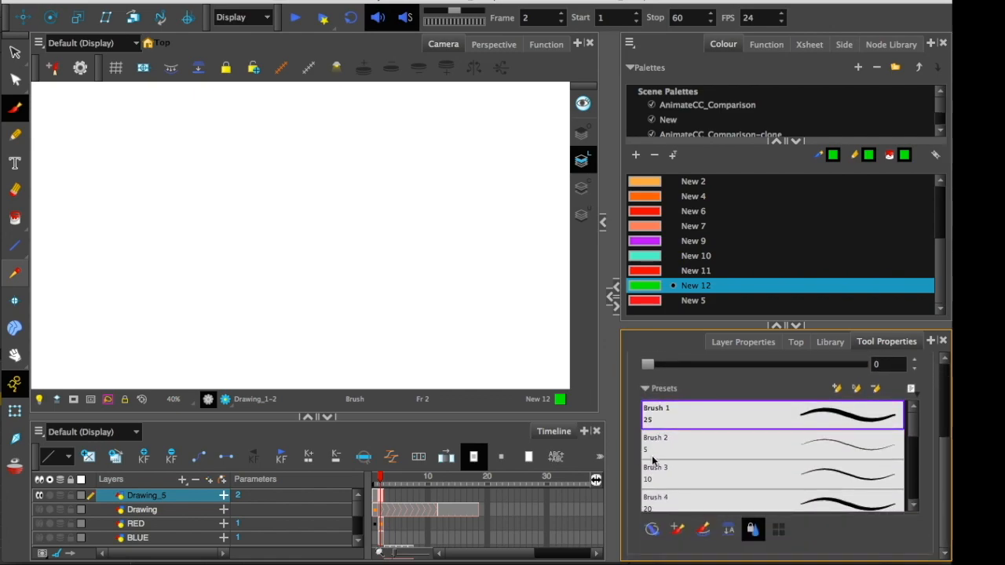
pyautogui.click(728, 529)
pyautogui.moveTo(151, 169)
pyautogui.mouseDown()
pyautogui.moveTo(193, 193)
pyautogui.moveTo(337, 340)
pyautogui.mouseUp()
pyautogui.moveTo(183, 169)
pyautogui.mouseDown()
pyautogui.moveTo(339, 316)
pyautogui.moveTo(329, 290)
pyautogui.mouseUp()
pyautogui.moveTo(270, 238); pyautogui.dragTo(211, 161)
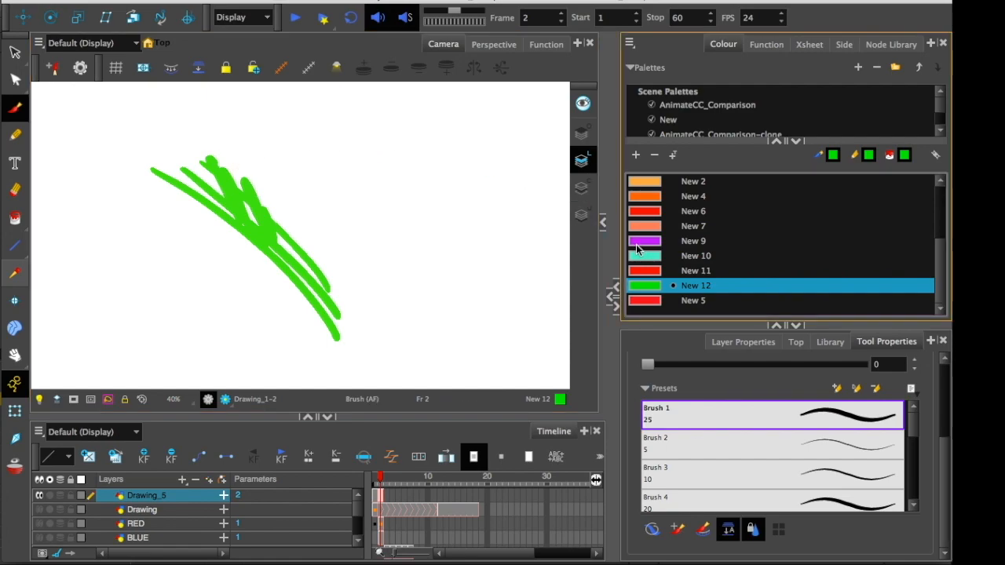
pyautogui.click(640, 243)
pyautogui.moveTo(294, 224)
pyautogui.mouseDown()
pyautogui.moveTo(308, 275)
pyautogui.moveTo(300, 245)
pyautogui.moveTo(284, 238)
pyautogui.mouseUp()
# Move the upper green piece up and left, and move the purple blob up off the remaining green pieces.
pyautogui.click(15, 52)
pyautogui.click(219, 230)
pyautogui.moveTo(219, 230)
pyautogui.mouseDown()
pyautogui.moveTo(186, 197)
pyautogui.moveTo(148, 188)
pyautogui.mouseUp()
pyautogui.click(314, 307)
pyautogui.click(364, 352)
pyautogui.click(318, 307)
pyautogui.moveTo(292, 245); pyautogui.dragTo(294, 179)
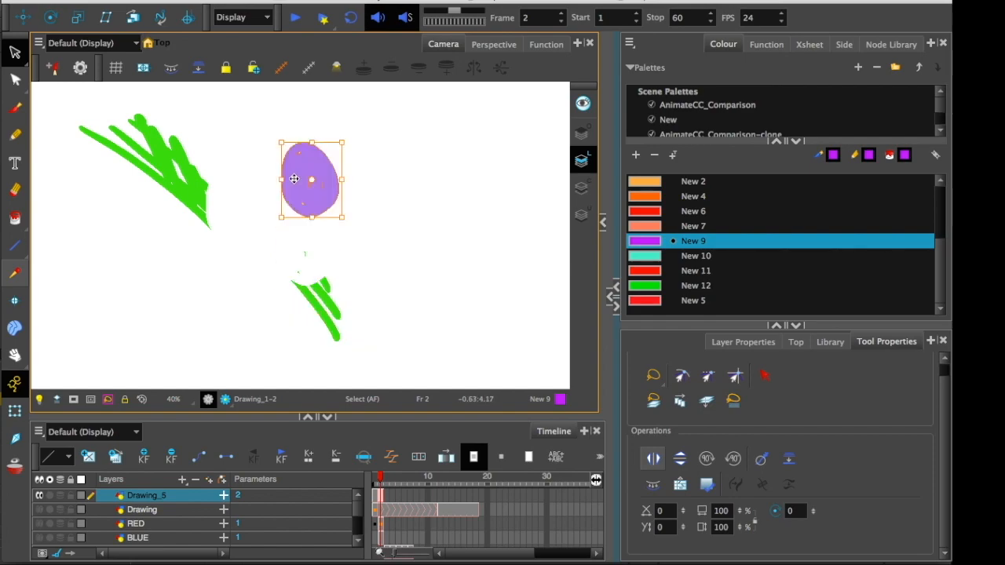
# Select the remaining green and purple artwork and delete it.
pyautogui.moveTo(85, 113)
pyautogui.mouseDown()
pyautogui.moveTo(386, 359)
pyautogui.moveTo(131, 223)
pyautogui.mouseUp()
pyautogui.press('Delete')
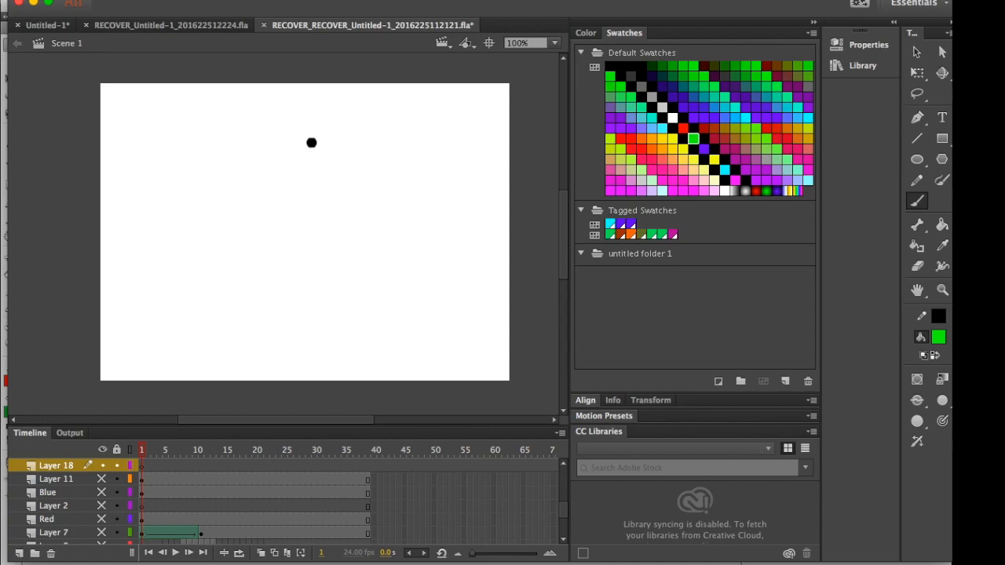
# In Animate's recovered document, turn on object drawing mode and brush a grid of eight crossing green strokes.
pyautogui.click(917, 378)
pyautogui.moveTo(290, 104); pyautogui.dragTo(478, 300)
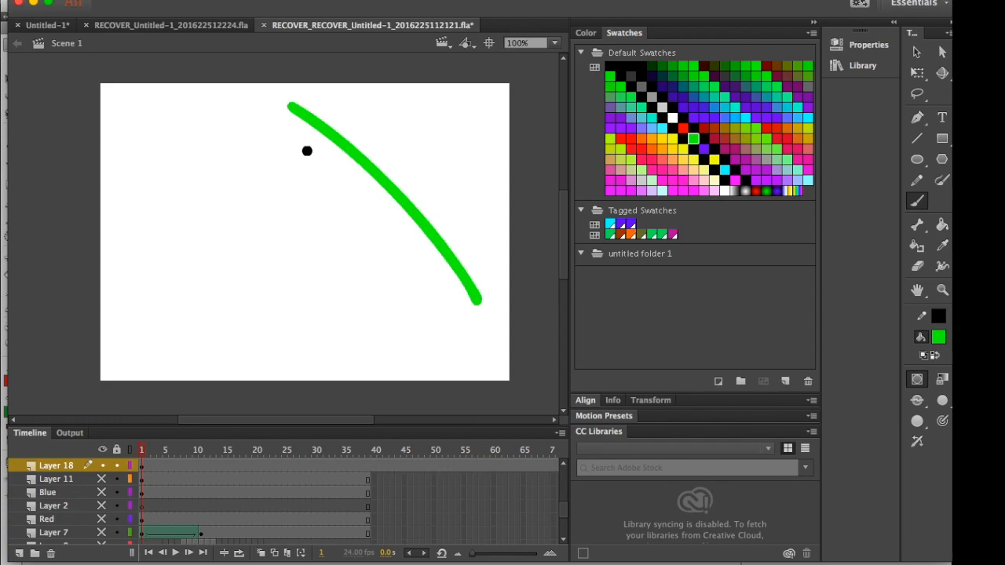
pyautogui.moveTo(236, 119); pyautogui.dragTo(440, 344)
pyautogui.moveTo(184, 142); pyautogui.dragTo(372, 349)
pyautogui.moveTo(142, 181); pyautogui.dragTo(296, 351)
pyautogui.moveTo(368, 140)
pyautogui.mouseDown()
pyautogui.moveTo(395, 129)
pyautogui.moveTo(116, 289)
pyautogui.mouseUp()
pyautogui.moveTo(423, 173)
pyautogui.mouseDown()
pyautogui.moveTo(382, 177)
pyautogui.moveTo(152, 317)
pyautogui.mouseUp()
pyautogui.moveTo(471, 212)
pyautogui.mouseDown()
pyautogui.moveTo(440, 215)
pyautogui.moveTo(160, 372)
pyautogui.mouseUp()
pyautogui.moveTo(491, 250); pyautogui.dragTo(204, 368)
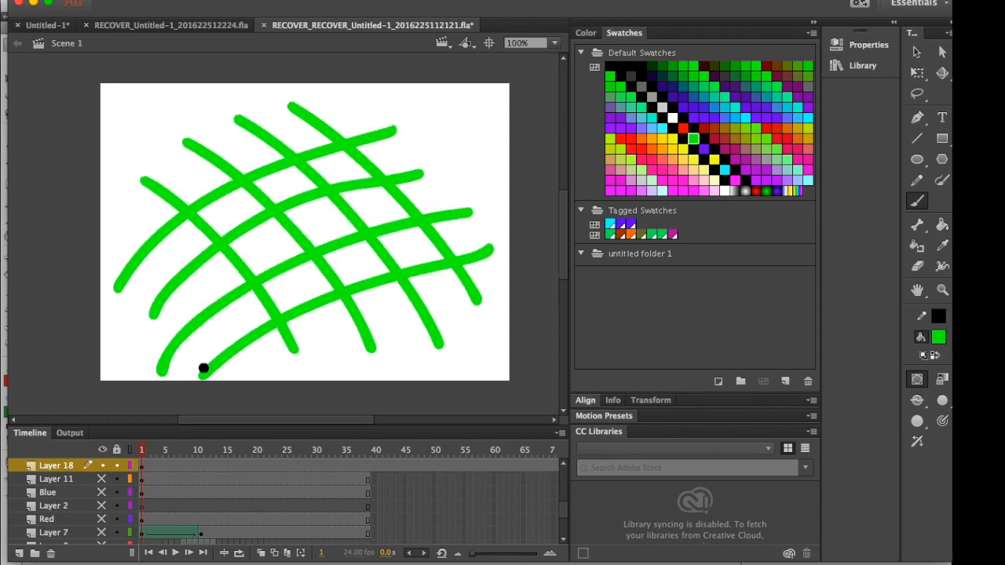
# Select the second diagonal stroke from the right and move it slightly down and to the right.
pyautogui.click(917, 51)
pyautogui.click(310, 174)
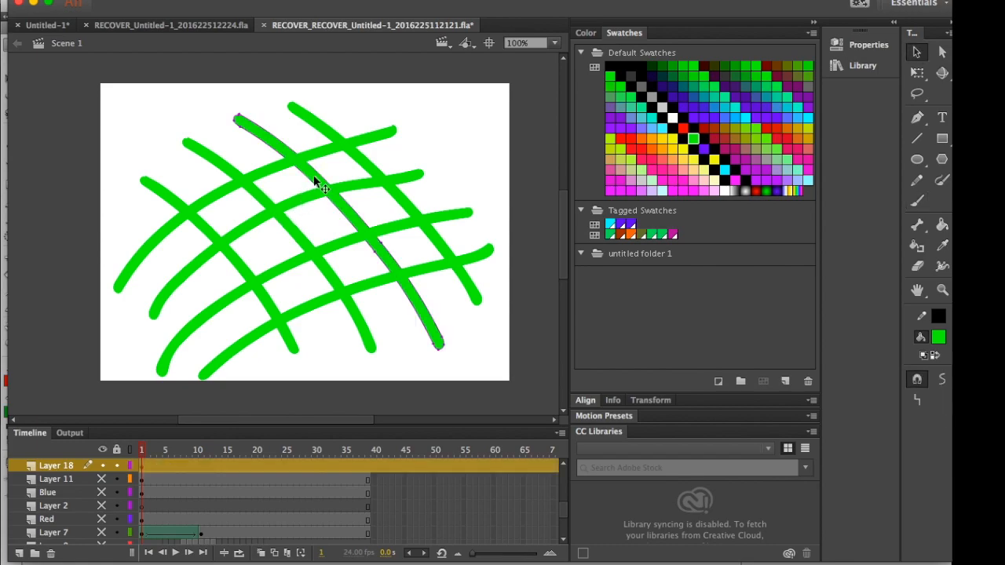
pyautogui.moveTo(311, 175)
pyautogui.mouseDown()
pyautogui.moveTo(267, 152)
pyautogui.moveTo(306, 191)
pyautogui.mouseUp()
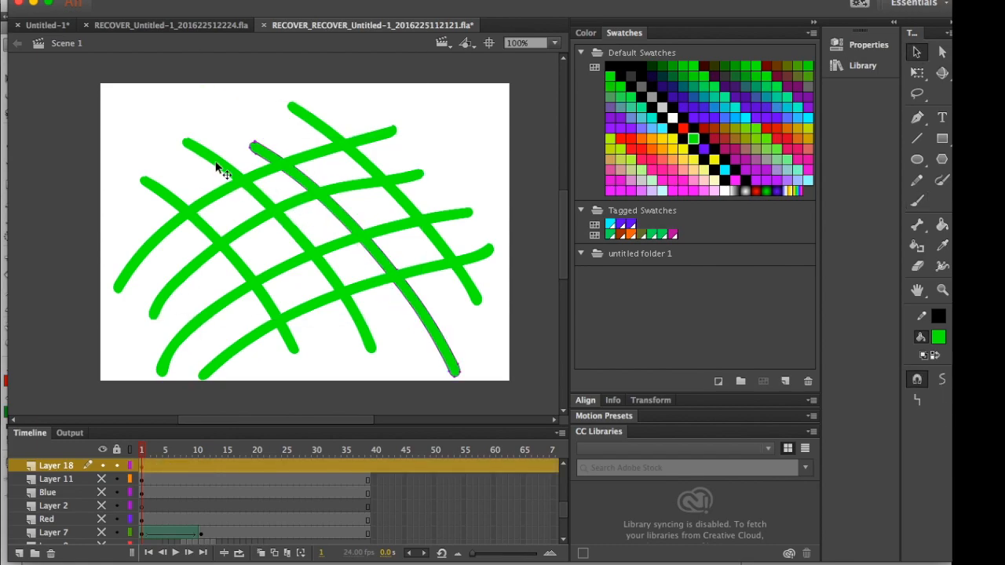
# Bend the edge of the neighbouring diagonal stroke outward so its upper half bulges into a wide shape.
pyautogui.moveTo(202, 231)
pyautogui.mouseDown()
pyautogui.moveTo(252, 220)
pyautogui.moveTo(206, 236)
pyautogui.mouseUp()
pyautogui.click(251, 200)
pyautogui.moveTo(248, 200)
pyautogui.mouseDown()
pyautogui.moveTo(233, 216)
pyautogui.moveTo(280, 190)
pyautogui.mouseUp()
pyautogui.click(242, 202)
pyautogui.click(248, 193)
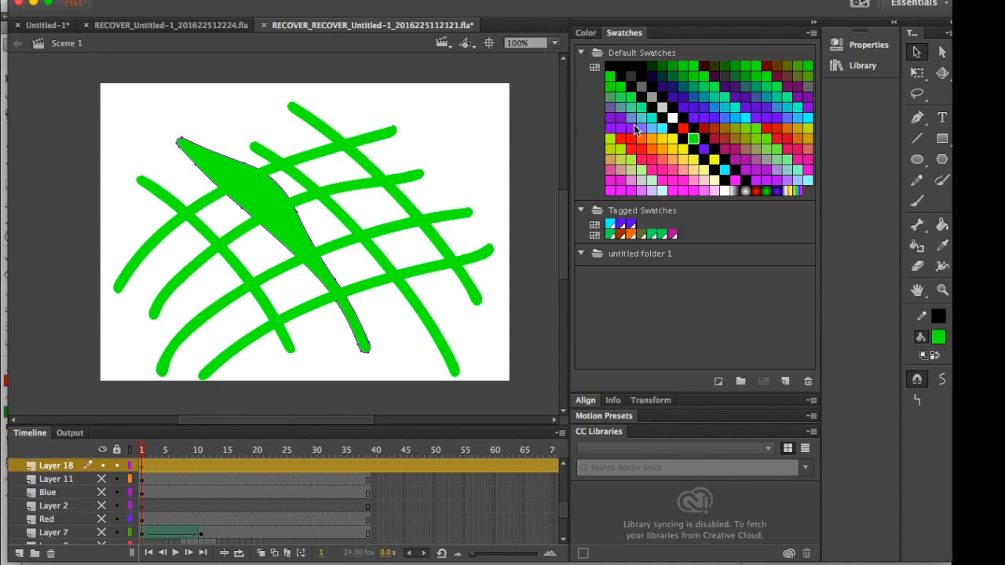
# Recolour the bulging stroke purple, and ready the Paint Bucket with a different fill colour.
pyautogui.click(620, 127)
pyautogui.click(153, 135)
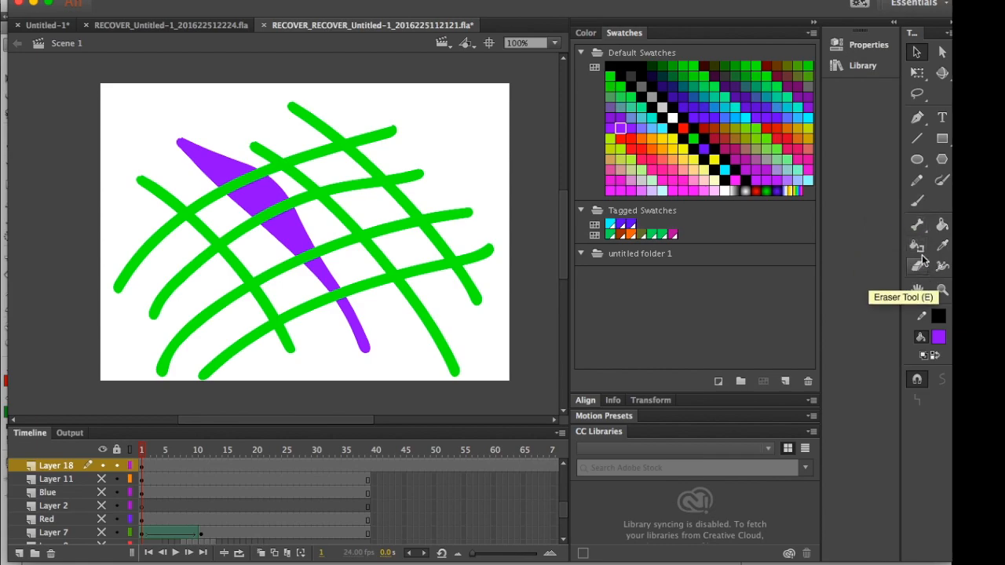
pyautogui.click(944, 227)
pyautogui.click(714, 128)
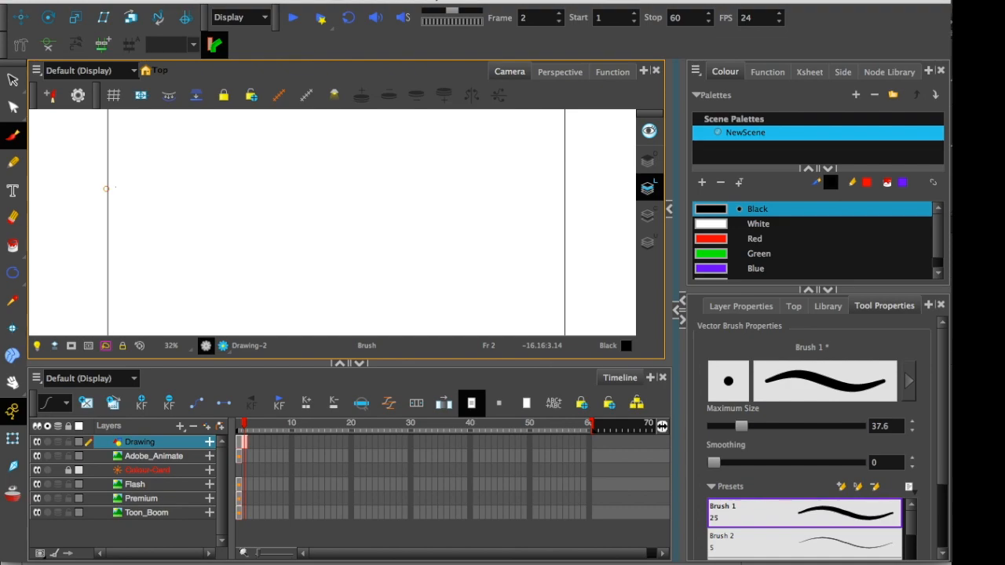
# In Toon Boom Harmony, brush five diagonal strokes in Green at size 37.6 on the Drawing layer and save the scene.
pyautogui.click(722, 254)
pyautogui.moveTo(363, 142); pyautogui.dragTo(487, 259)
pyautogui.moveTo(294, 136); pyautogui.dragTo(474, 279)
pyautogui.moveTo(242, 136); pyautogui.dragTo(443, 279)
pyautogui.moveTo(195, 147); pyautogui.dragTo(413, 285)
pyautogui.moveTo(164, 167); pyautogui.dragTo(387, 294)
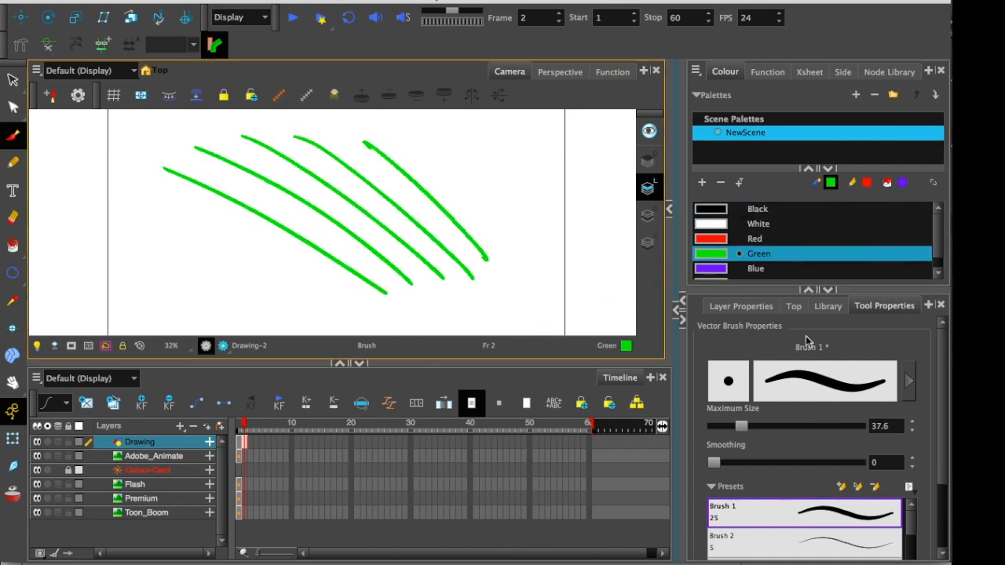
pyautogui.scroll(-3, 943, 386)
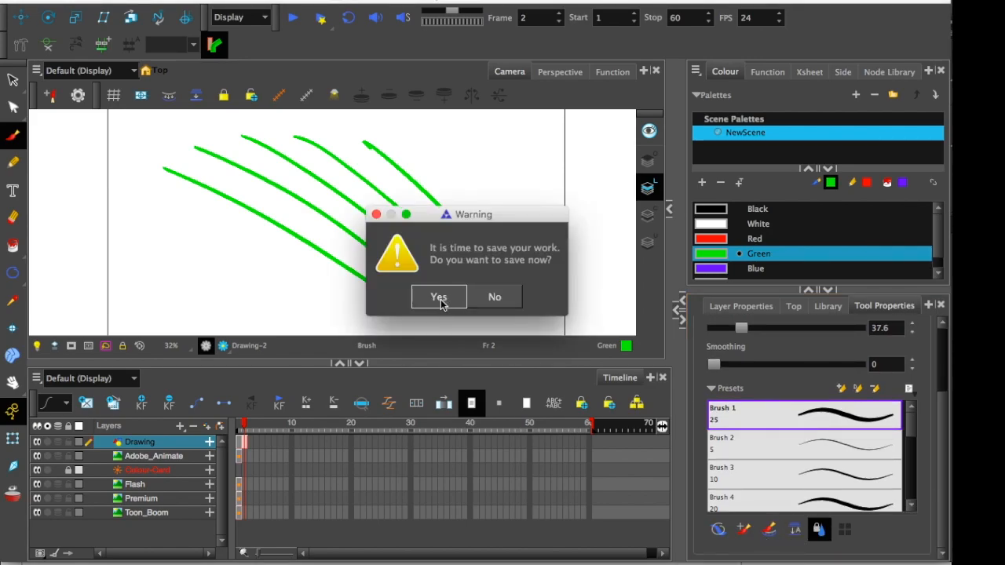
pyautogui.click(442, 295)
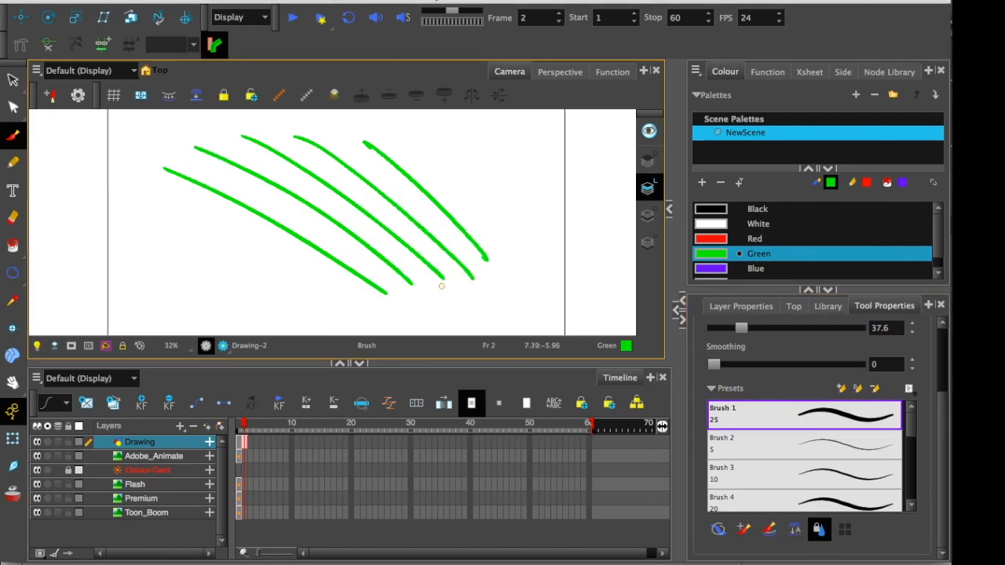
# Brush three green strokes across the five diagonals to form a grid.
pyautogui.moveTo(488, 208); pyautogui.dragTo(269, 272)
pyautogui.moveTo(448, 179); pyautogui.dragTo(204, 245)
pyautogui.moveTo(424, 148); pyautogui.dragTo(151, 229)
# Nudge the uppermost crossing stroke slightly and recolour the middle crossing stroke with the Blue swatch.
pyautogui.hotkey('alt', 's')
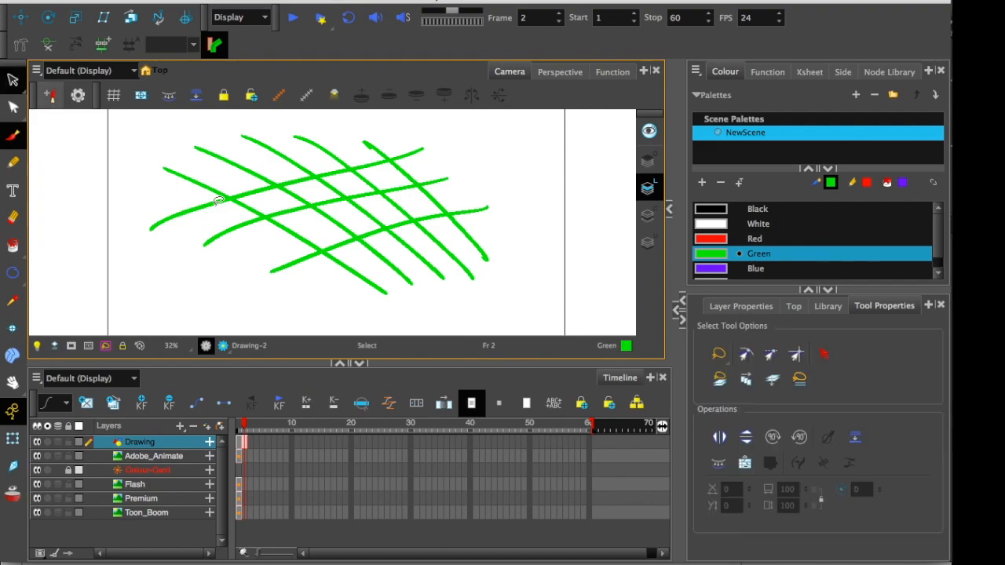
pyautogui.click(219, 200)
pyautogui.moveTo(225, 201)
pyautogui.mouseDown()
pyautogui.moveTo(212, 195)
pyautogui.moveTo(264, 199)
pyautogui.mouseUp()
pyautogui.click(292, 208)
pyautogui.click(756, 268)
pyautogui.click(240, 300)
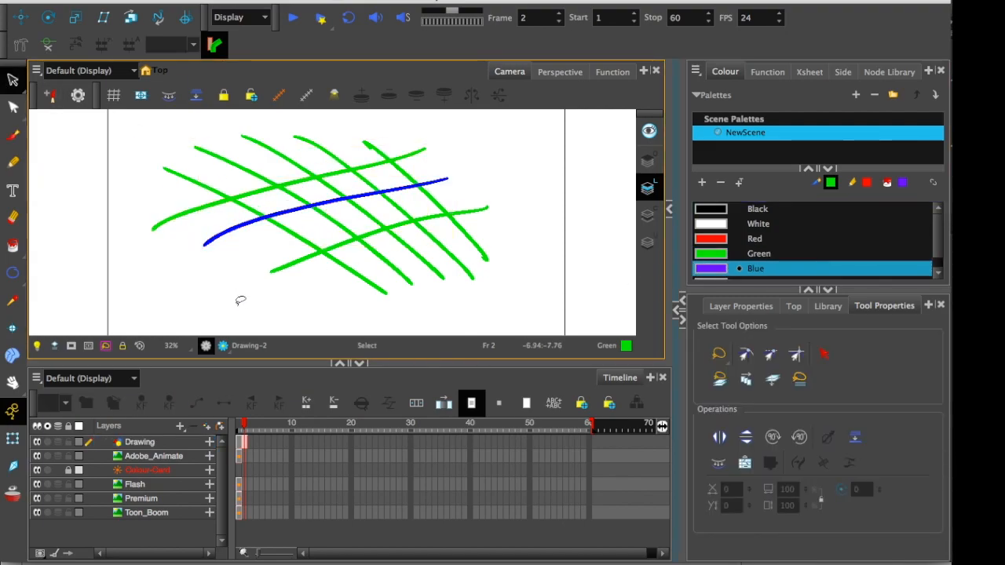
# Fill several enclosed cells of the stroke grid with Red using the Paint tool.
pyautogui.click(12, 246)
pyautogui.click(756, 239)
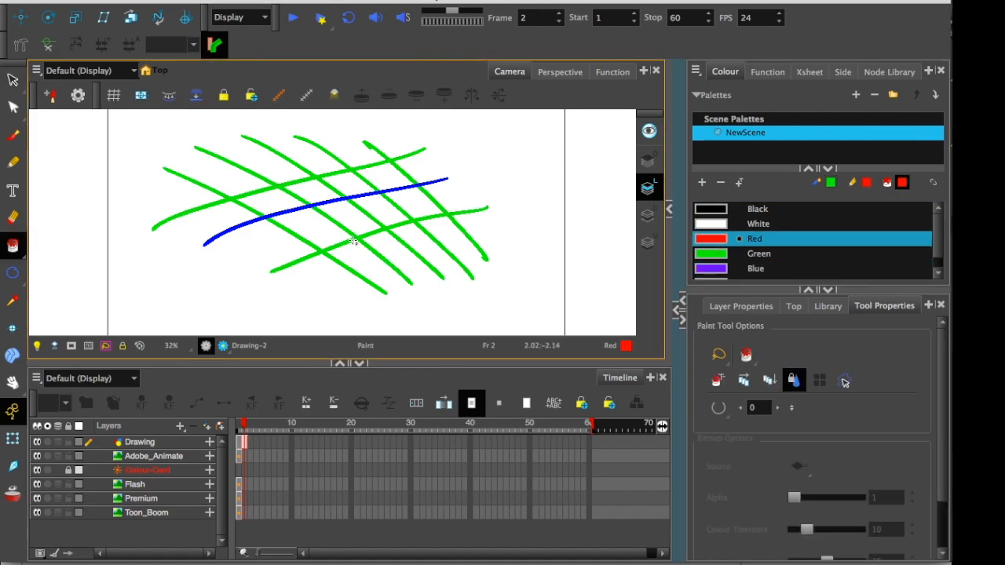
pyautogui.click(313, 229)
pyautogui.click(385, 208)
pyautogui.click(347, 185)
pyautogui.click(284, 205)
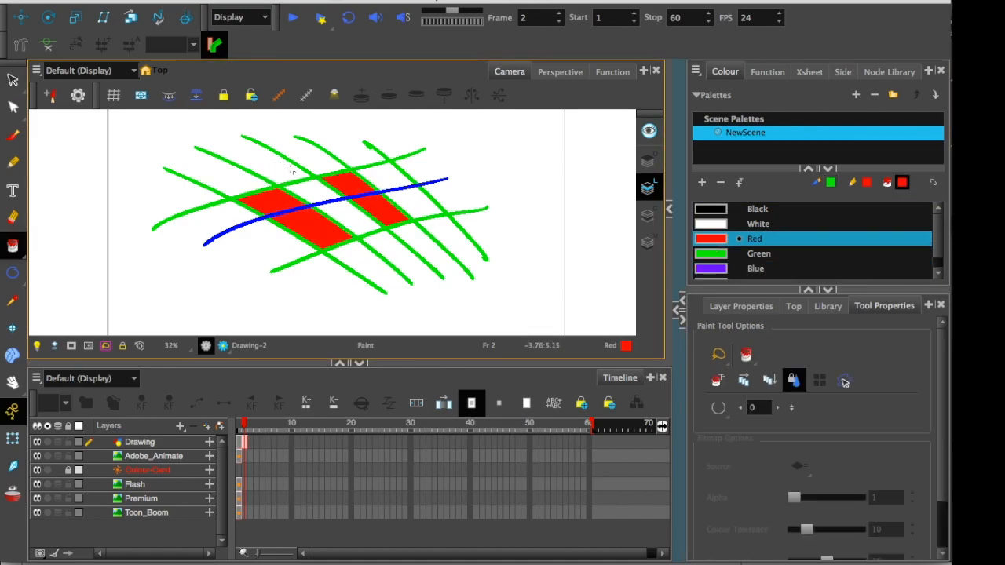
pyautogui.click(311, 192)
pyautogui.click(424, 203)
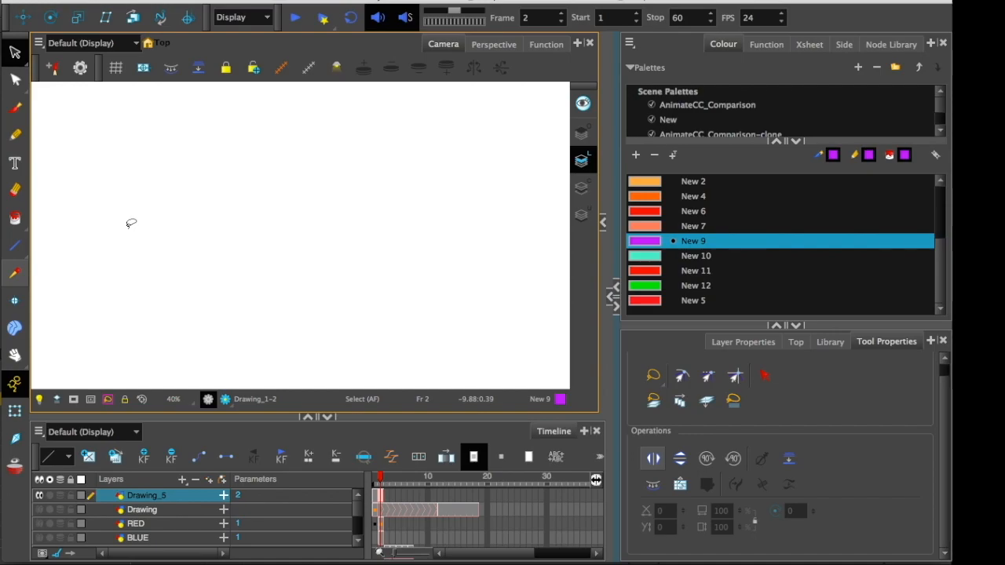
# Switch to Animate's recovered document and delete all the blue, red and green artwork on and around the stage.
pyautogui.hotkey('ctrl', 'Up')
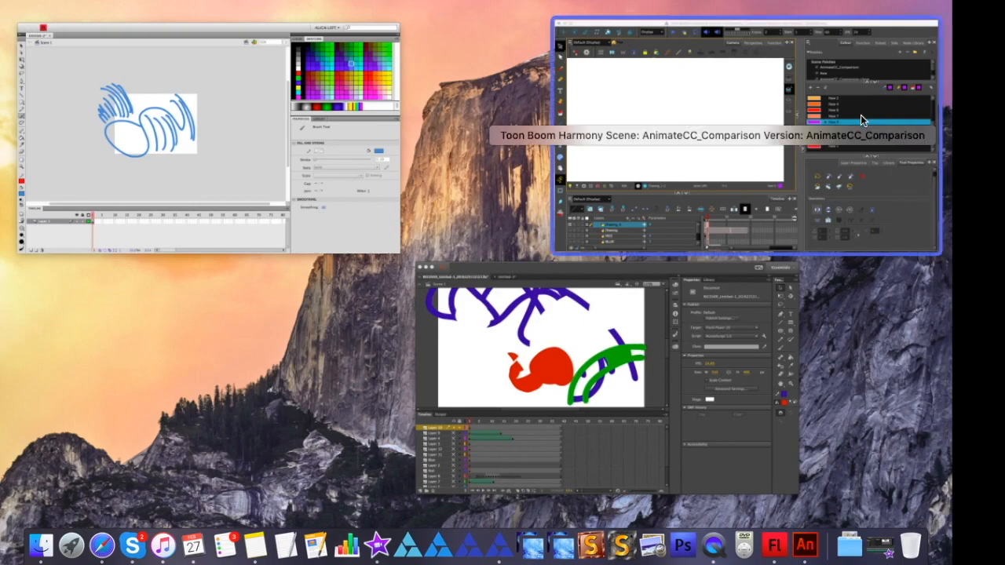
pyautogui.click(861, 114)
pyautogui.hotkey('ctrl', 'Up')
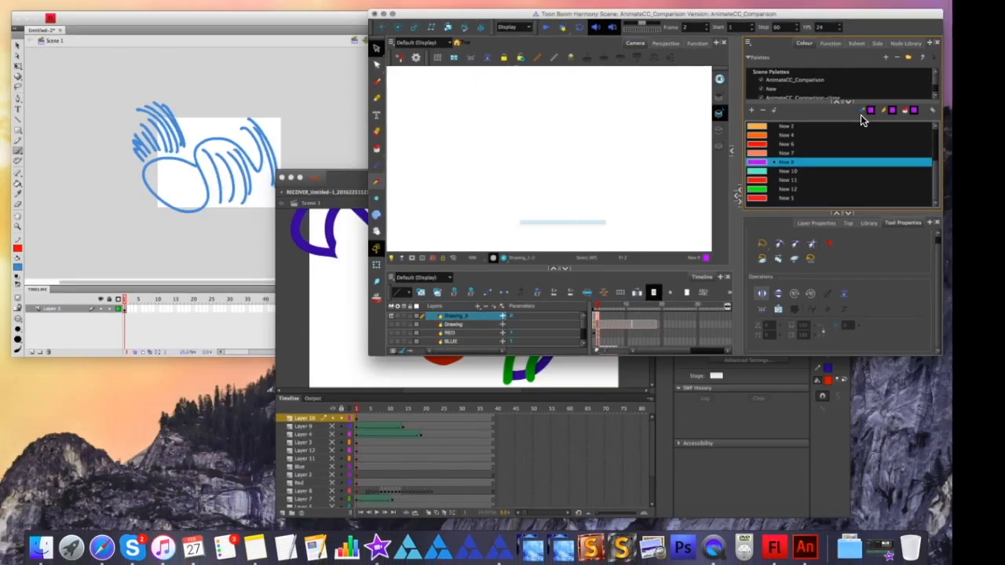
pyautogui.click(636, 338)
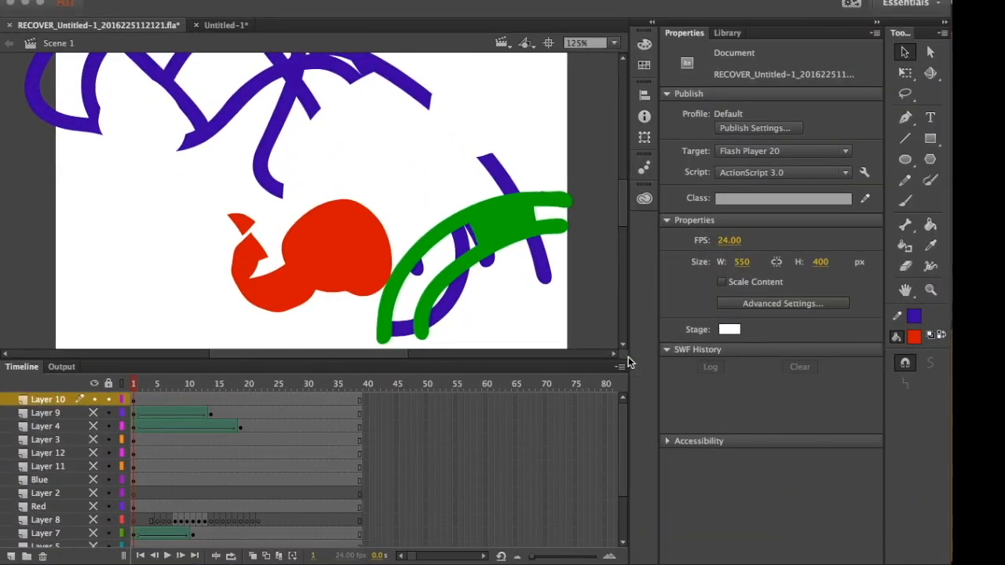
pyautogui.hotkey('ctrl', '-')
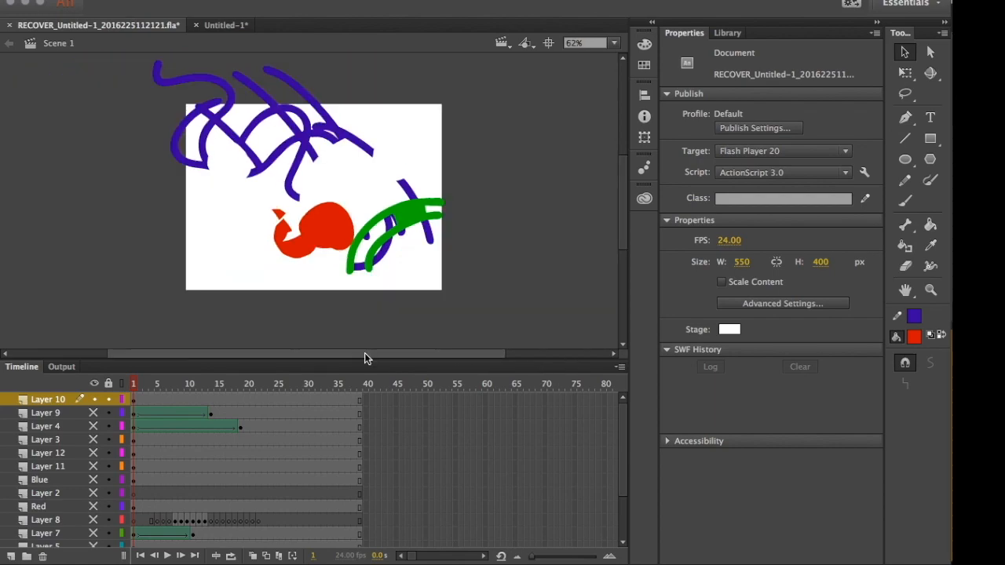
pyautogui.moveTo(504, 330); pyautogui.dragTo(105, 40)
pyautogui.press('Delete')
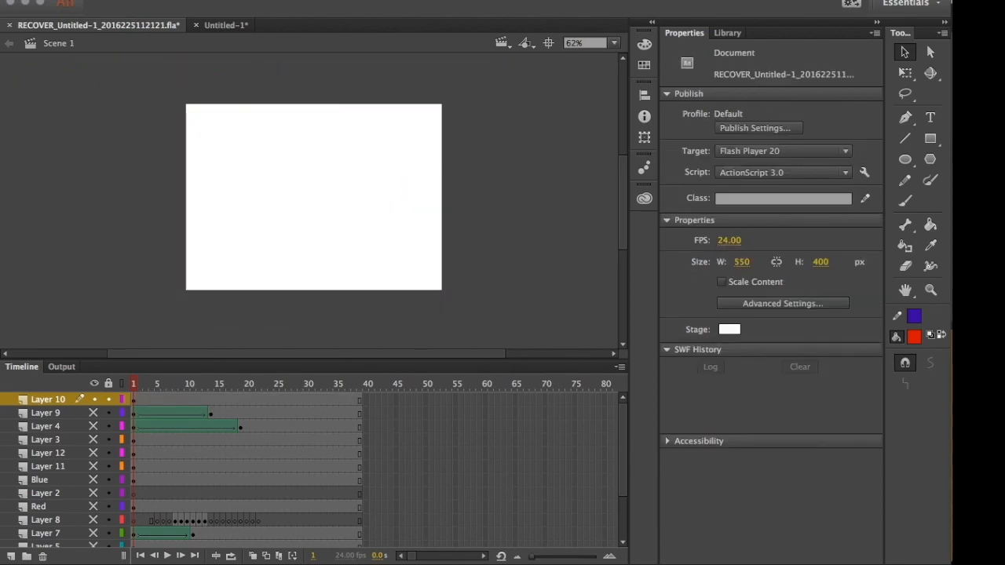
# Choose the Paint Brush tool, try one long looping blue stroke across the stage, and undo it.
pyautogui.moveTo(197, 170); pyautogui.dragTo(227, 202)
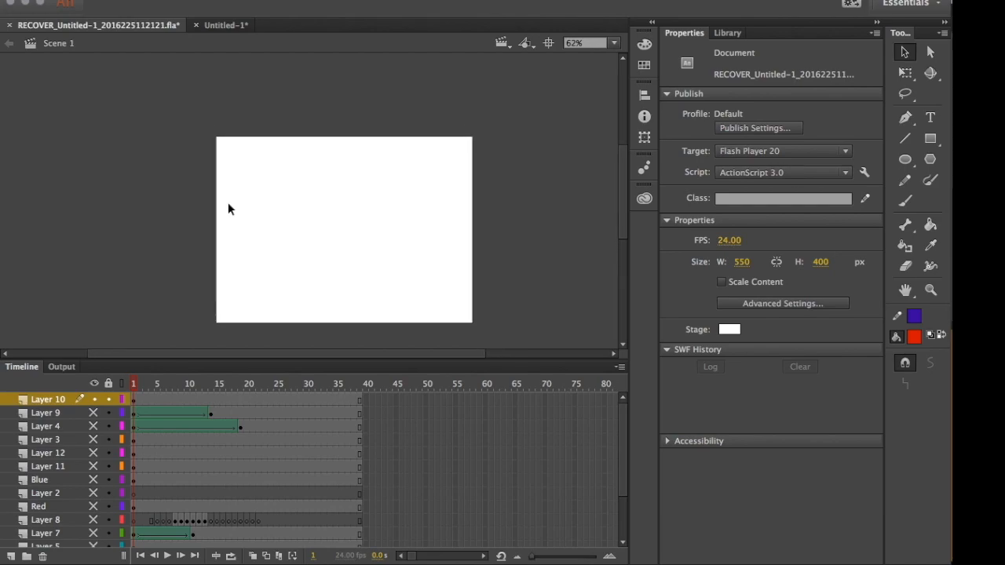
pyautogui.hotkey('ctrl', '=')
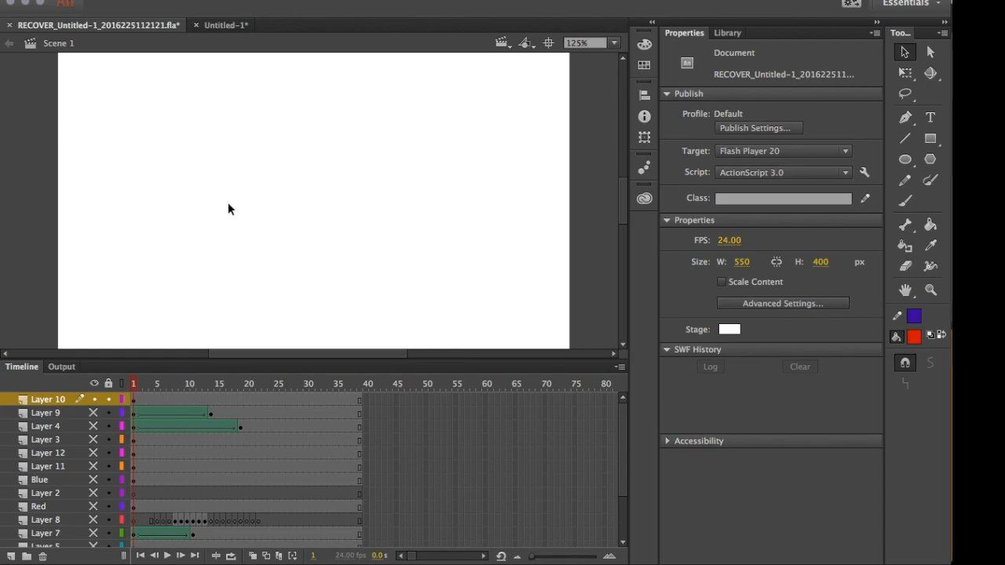
pyautogui.click(929, 181)
pyautogui.moveTo(470, 93)
pyautogui.mouseDown()
pyautogui.moveTo(428, 103)
pyautogui.moveTo(314, 292)
pyautogui.moveTo(170, 162)
pyautogui.moveTo(233, 67)
pyautogui.moveTo(161, 188)
pyautogui.moveTo(346, 194)
pyautogui.moveTo(500, 256)
pyautogui.moveTo(446, 286)
pyautogui.mouseUp()
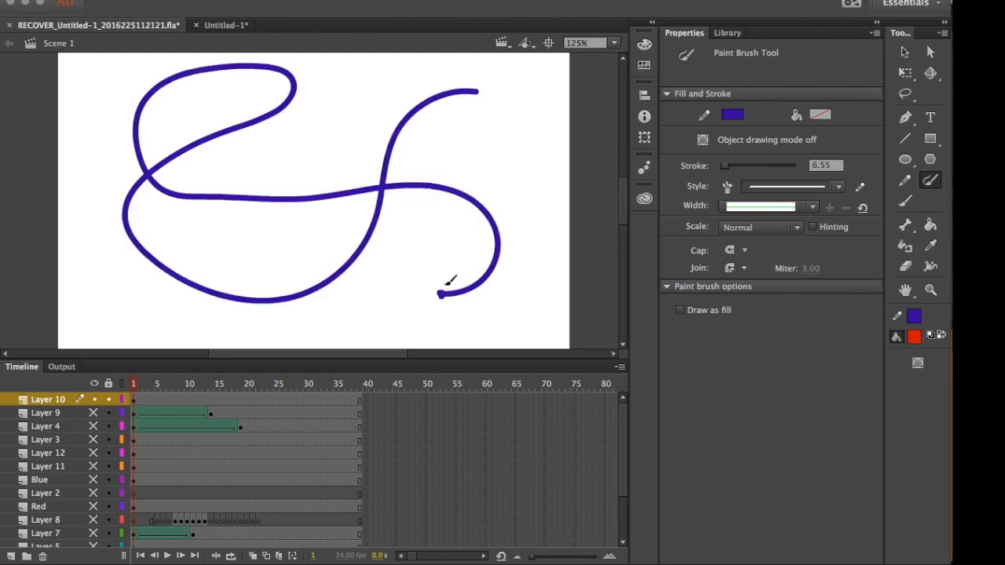
pyautogui.hotkey('ctrl', 'z')
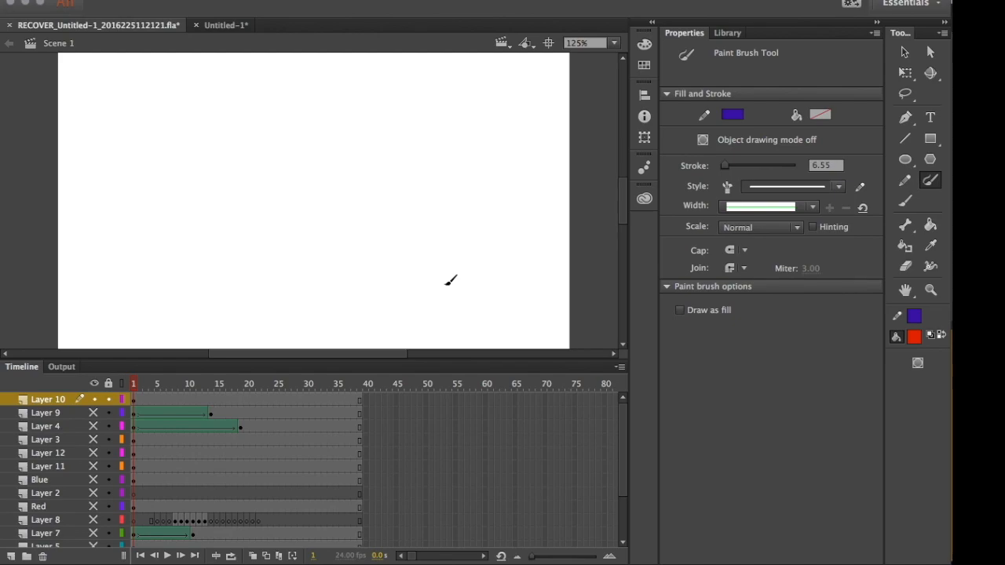
# Open the Brush Library, move it over the stage and enlarge it to show more brushes.
pyautogui.click(512, 1)
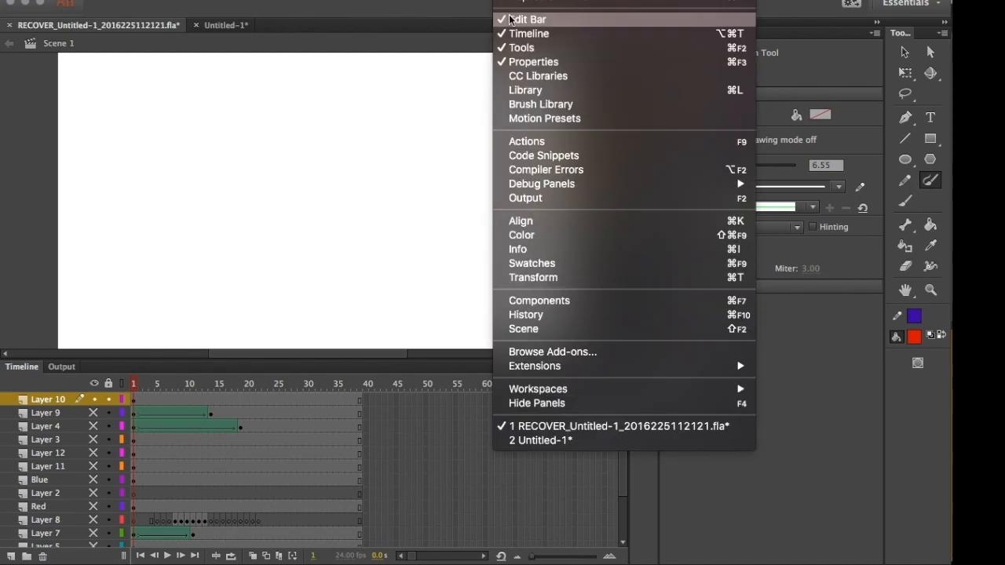
pyautogui.click(510, 106)
pyautogui.moveTo(453, 6); pyautogui.dragTo(535, 123)
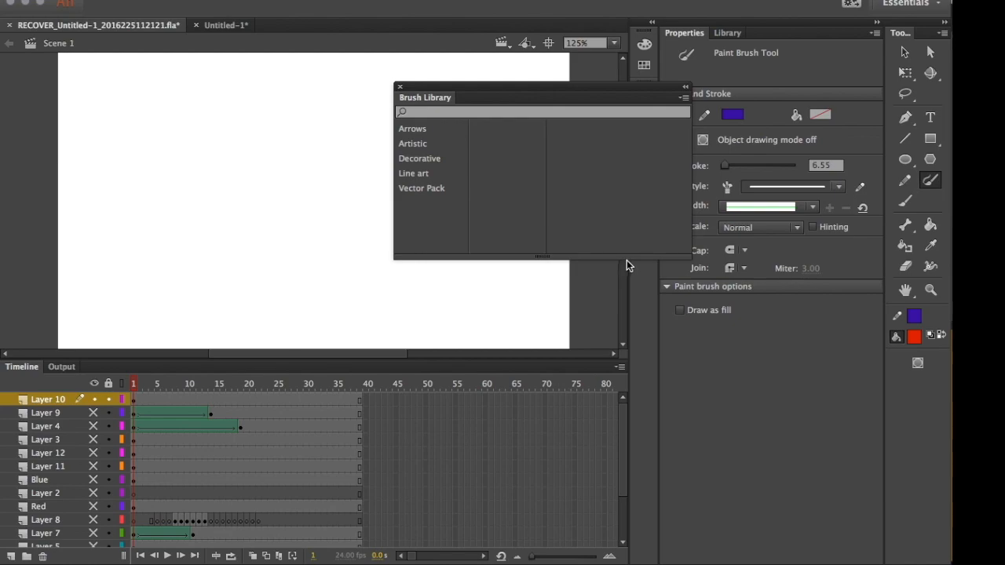
pyautogui.moveTo(480, 260); pyautogui.dragTo(483, 453)
# Examine the Artistic, Decorative and Arrows brush categories, including Ink, PaintBrush and Arrows Special, and close the Brush Library.
pyautogui.click(406, 146)
pyautogui.click(476, 145)
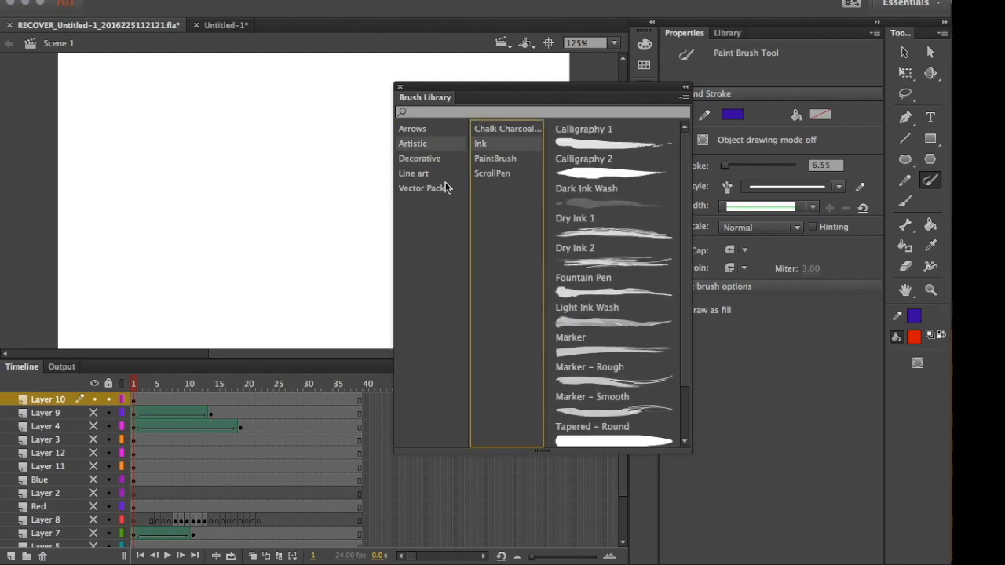
pyautogui.click(485, 160)
pyautogui.click(417, 159)
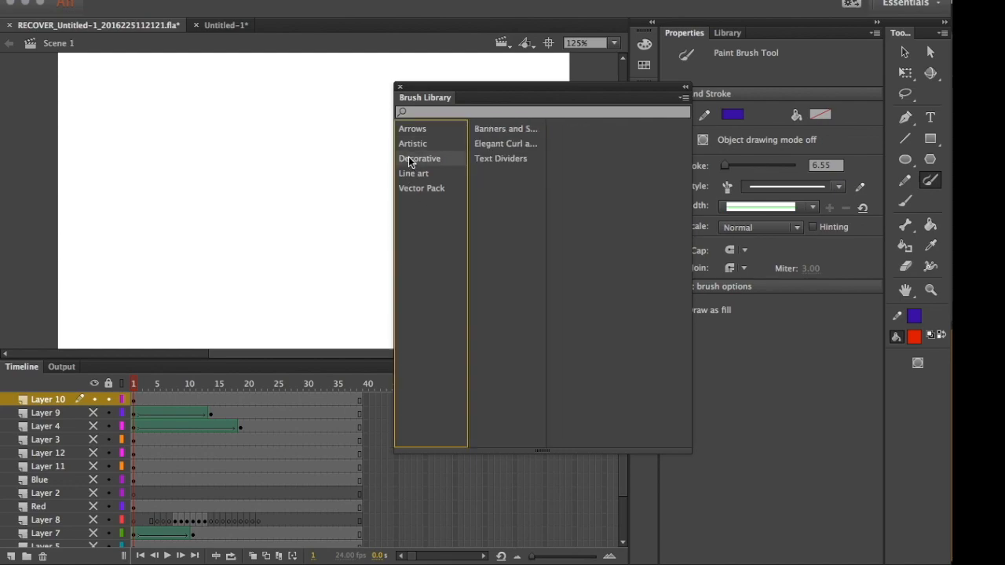
pyautogui.click(486, 146)
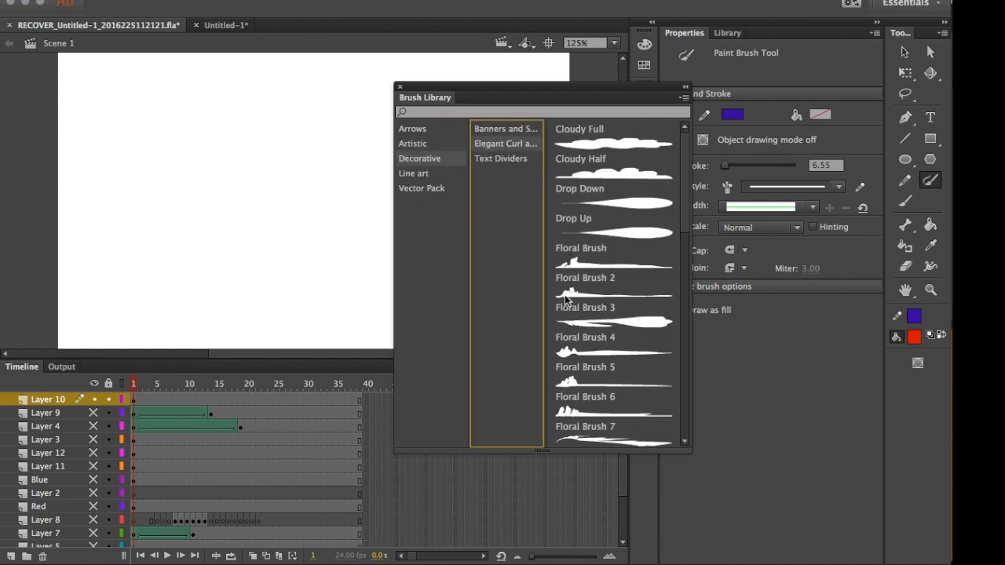
pyautogui.click(417, 128)
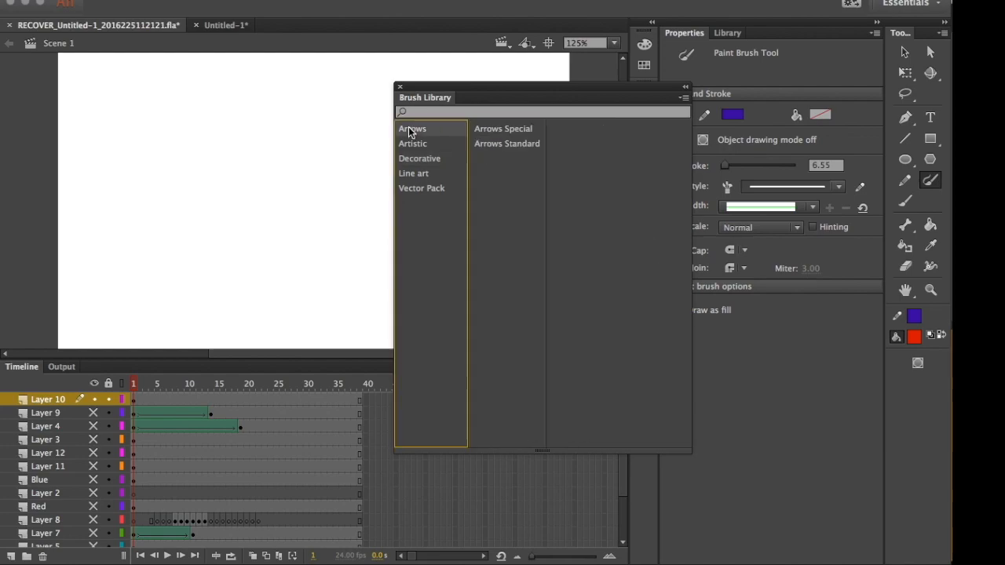
pyautogui.click(493, 136)
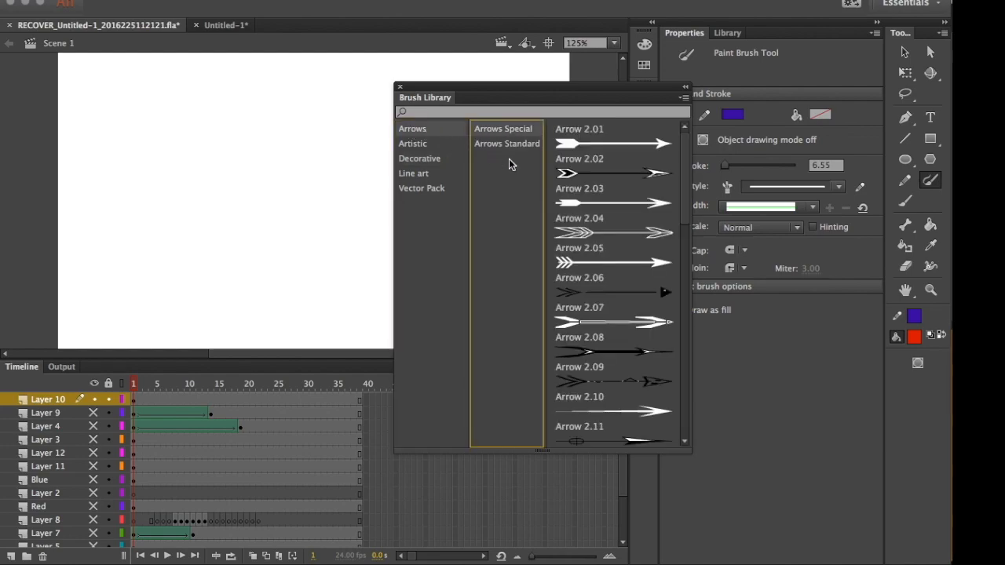
pyautogui.click(400, 87)
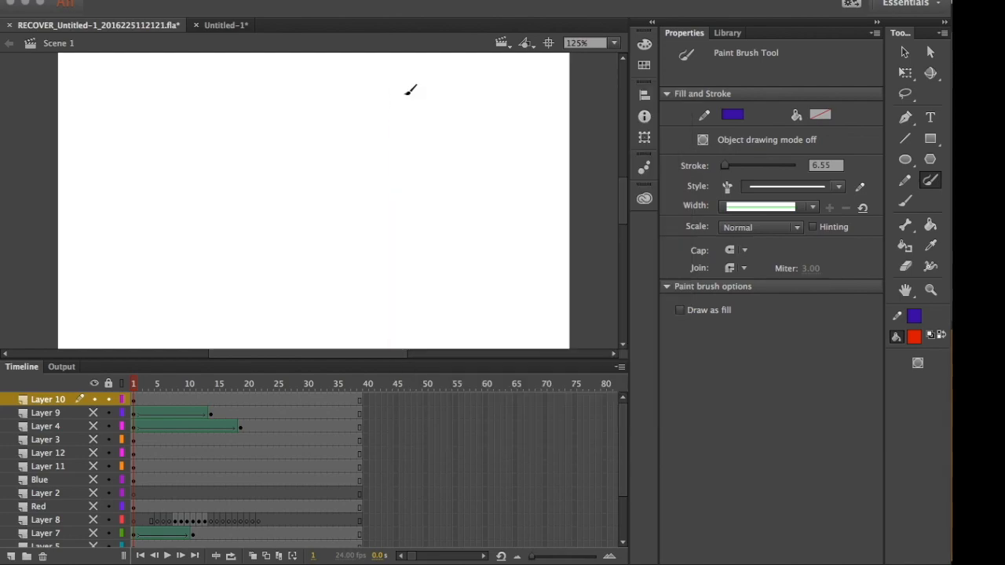
# Set the Paint Brush style to the outlined arrow with a 40.50 stroke, and draw a straight horizontal arrow near the stage's upper edge.
pyautogui.click(760, 186)
pyautogui.click(760, 204)
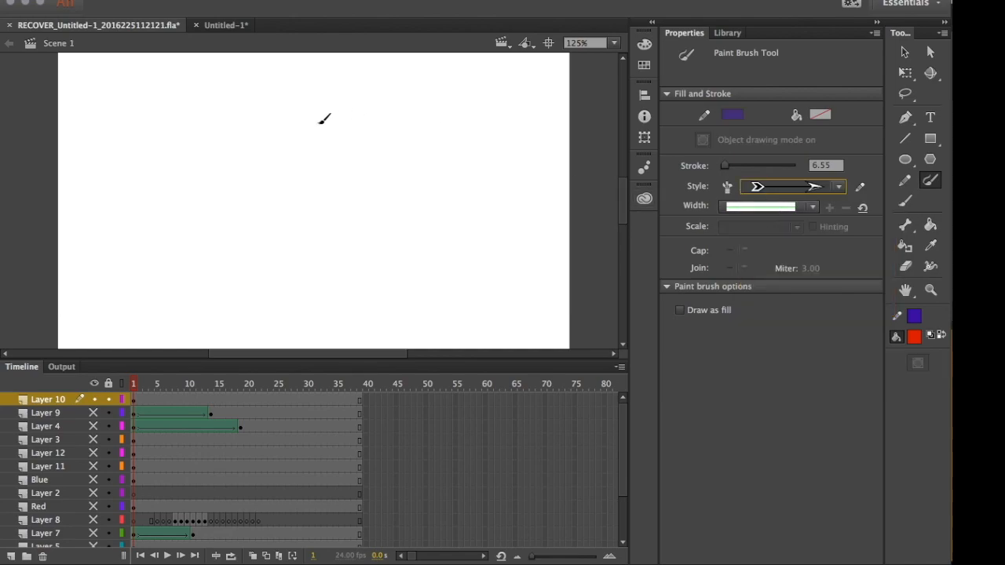
pyautogui.moveTo(725, 166); pyautogui.dragTo(738, 167)
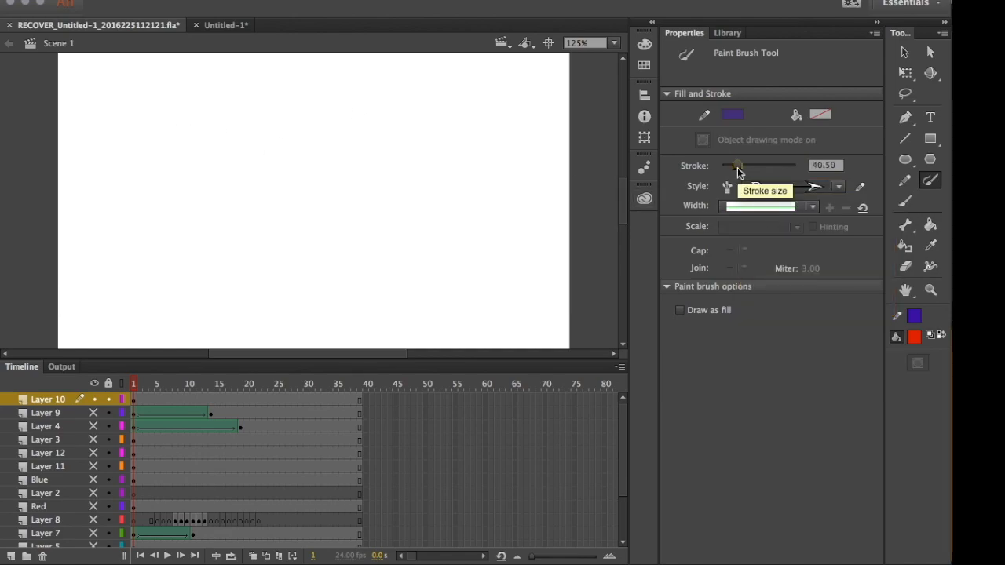
pyautogui.moveTo(144, 95); pyautogui.dragTo(366, 94)
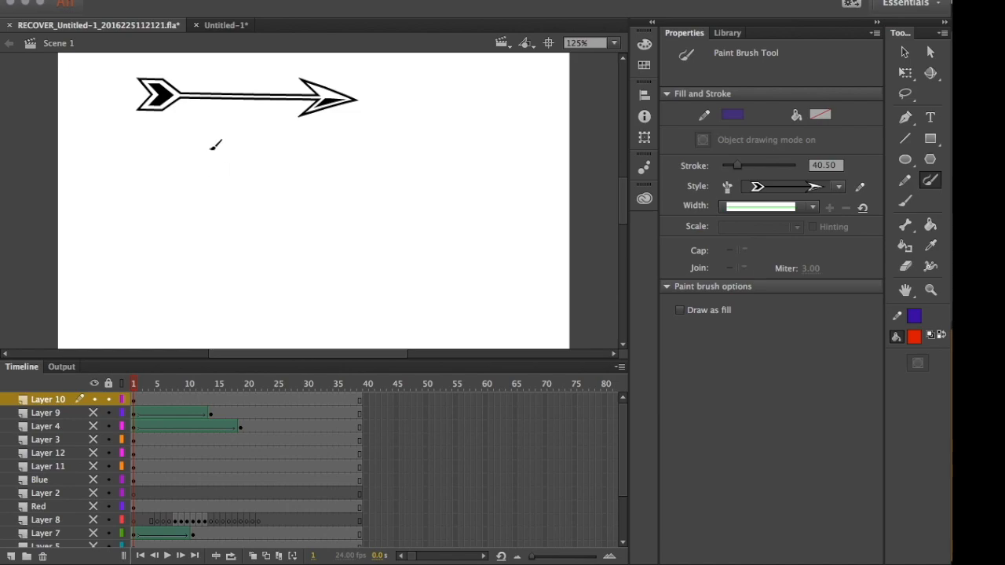
# Draw three curving arrows: a long winding one below the straight arrow, a looping one beside it, and a small S-shaped one.
pyautogui.moveTo(187, 146)
pyautogui.mouseDown()
pyautogui.moveTo(343, 244)
pyautogui.moveTo(526, 200)
pyautogui.moveTo(418, 325)
pyautogui.moveTo(243, 221)
pyautogui.moveTo(187, 283)
pyautogui.mouseUp()
pyautogui.scroll(-1, 178, 285)
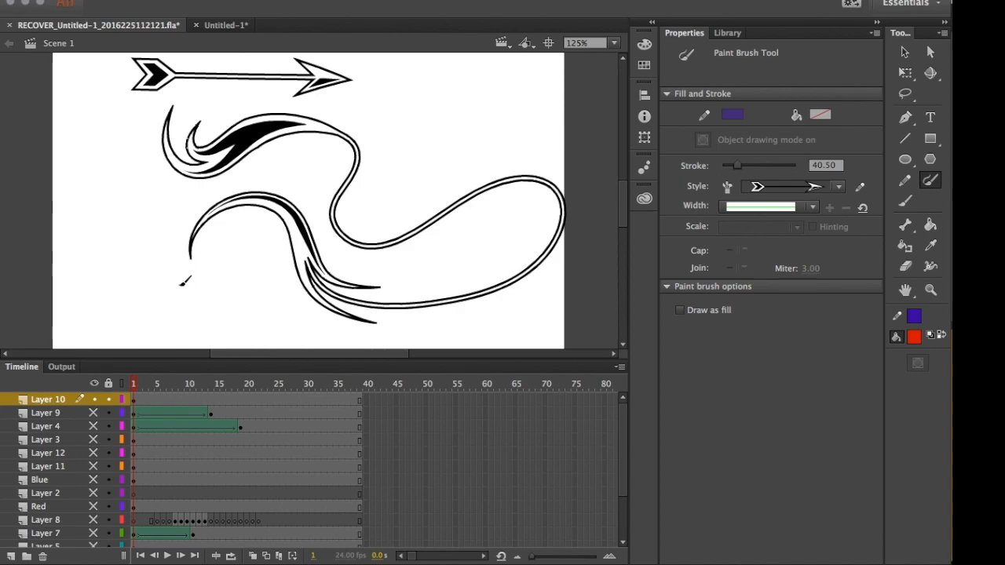
pyautogui.moveTo(428, 146)
pyautogui.mouseDown()
pyautogui.moveTo(394, 119)
pyautogui.moveTo(477, 172)
pyautogui.moveTo(373, 157)
pyautogui.moveTo(407, 120)
pyautogui.mouseUp()
pyautogui.moveTo(122, 237)
pyautogui.mouseDown()
pyautogui.moveTo(155, 292)
pyautogui.moveTo(223, 261)
pyautogui.mouseUp()
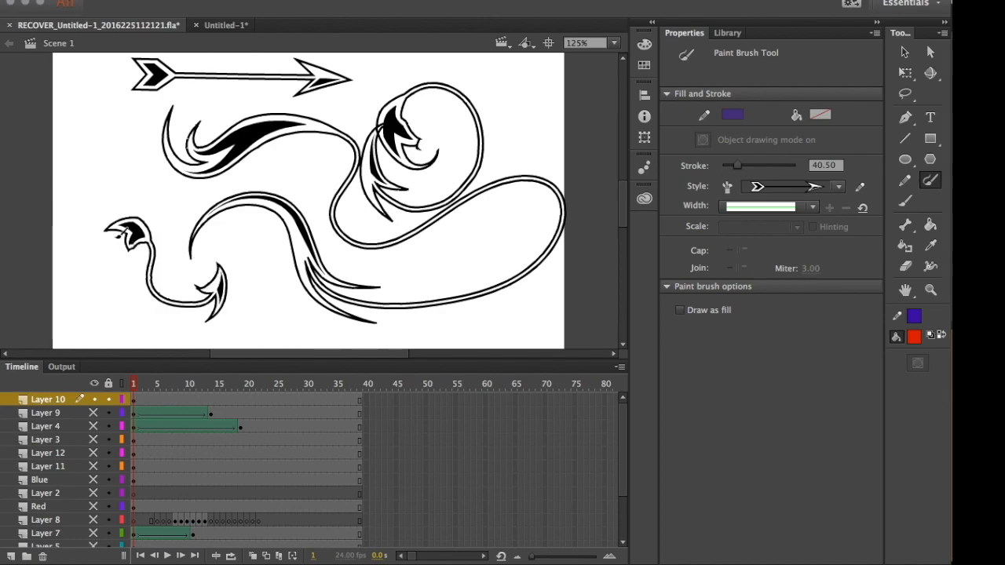
# Draw a small arched arrow and an upright arrow on the stage, plus a row of eight short downward arrows along its lower edge.
pyautogui.moveTo(77, 200); pyautogui.dragTo(133, 181)
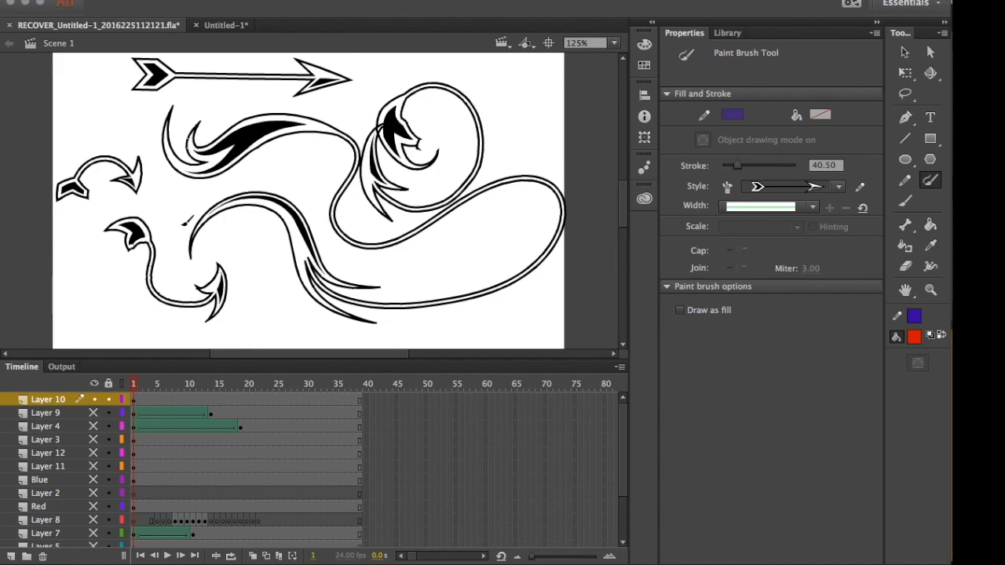
pyautogui.moveTo(248, 283); pyautogui.dragTo(283, 155)
pyautogui.scroll(-5, 282, 156)
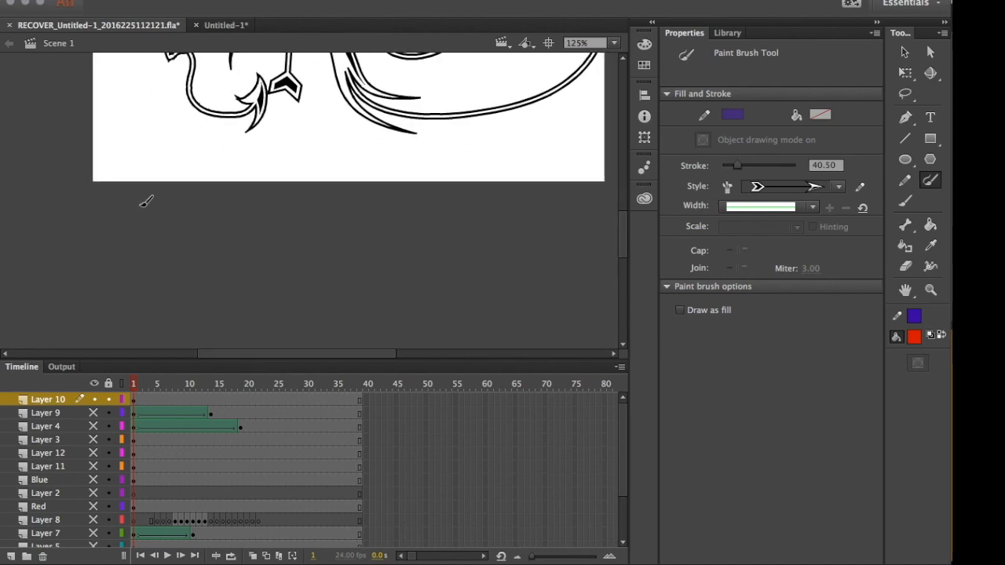
pyautogui.moveTo(144, 202); pyautogui.dragTo(161, 289)
pyautogui.moveTo(196, 212); pyautogui.dragTo(204, 276)
pyautogui.moveTo(248, 212); pyautogui.dragTo(255, 284)
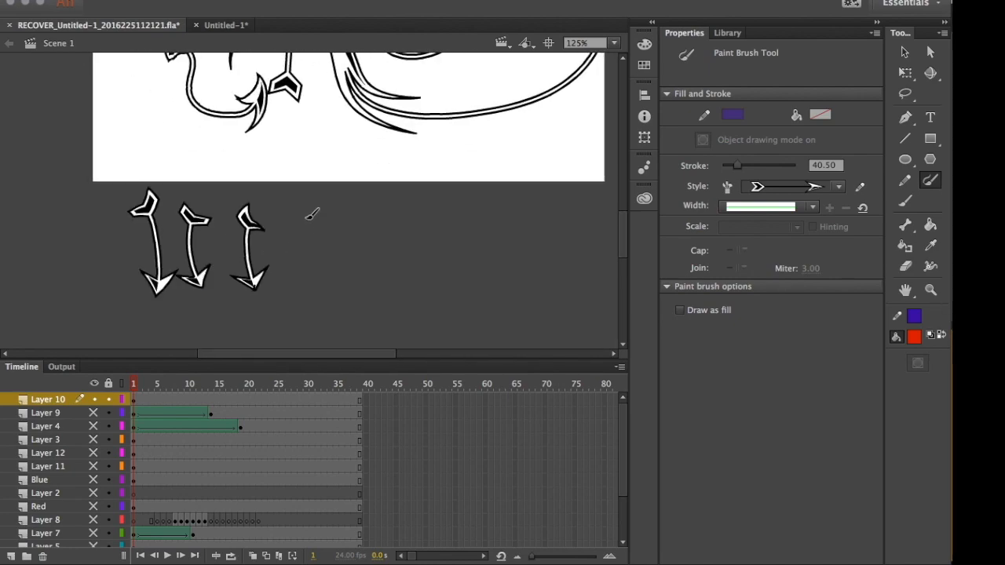
pyautogui.moveTo(310, 215); pyautogui.dragTo(313, 278)
pyautogui.moveTo(355, 210); pyautogui.dragTo(365, 261)
pyautogui.moveTo(397, 192); pyautogui.dragTo(404, 263)
pyautogui.moveTo(453, 150); pyautogui.dragTo(454, 263)
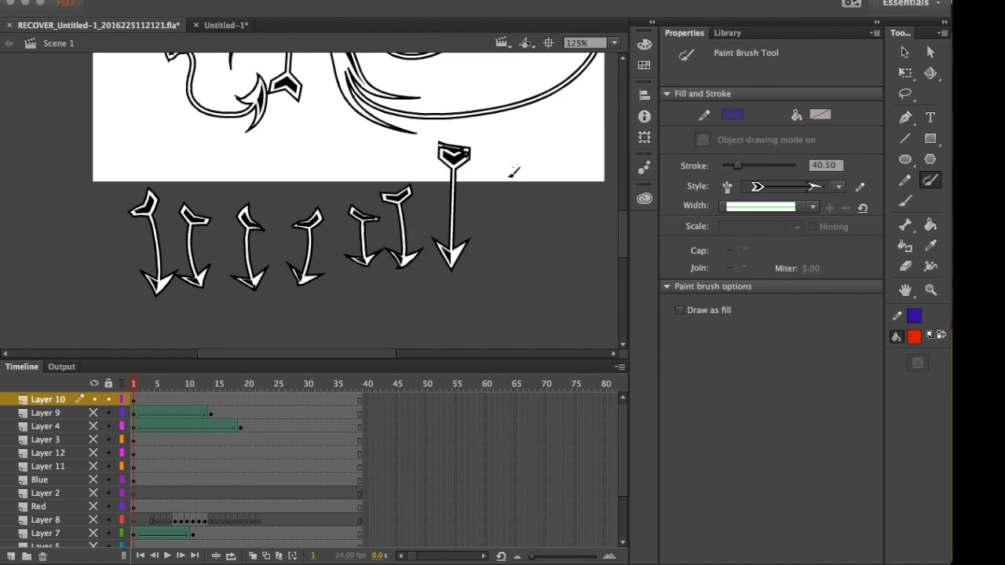
pyautogui.moveTo(507, 157); pyautogui.dragTo(515, 259)
# Review all the arrows drawn on and below the stage, including how their heads and tails bend.
pyautogui.scroll(1, 186, 247)
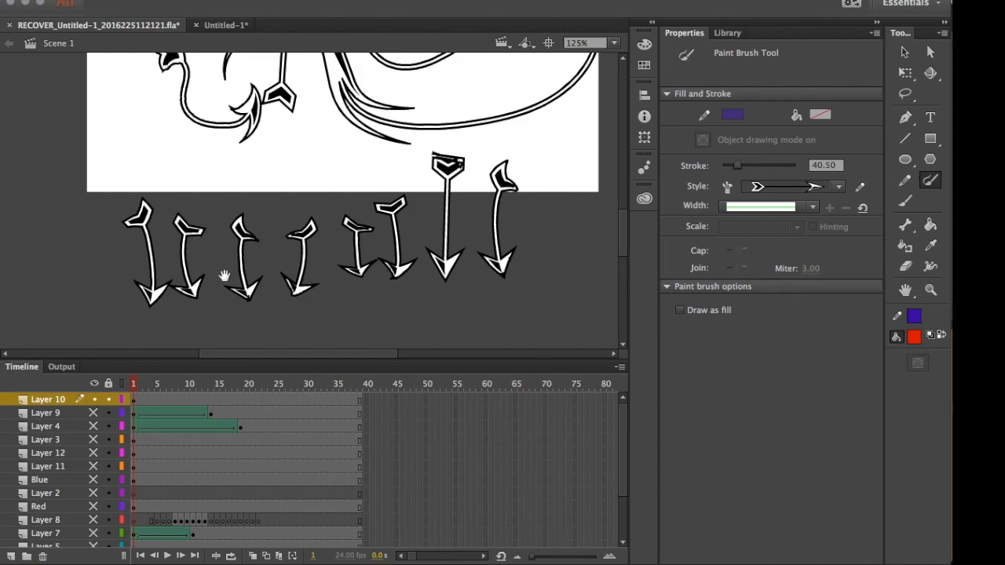
pyautogui.moveTo(199, 286); pyautogui.dragTo(181, 307)
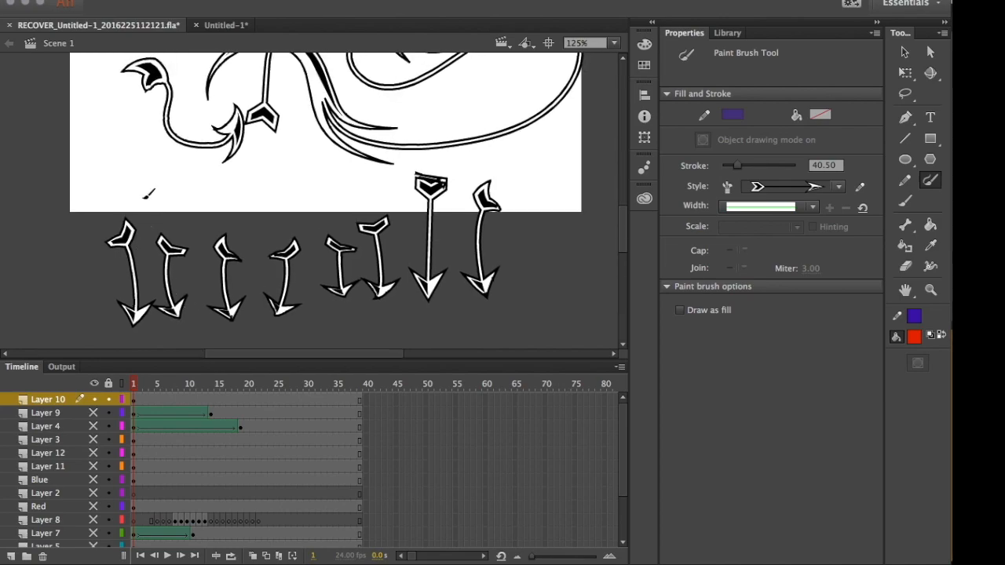
pyautogui.moveTo(151, 243); pyautogui.dragTo(224, 206)
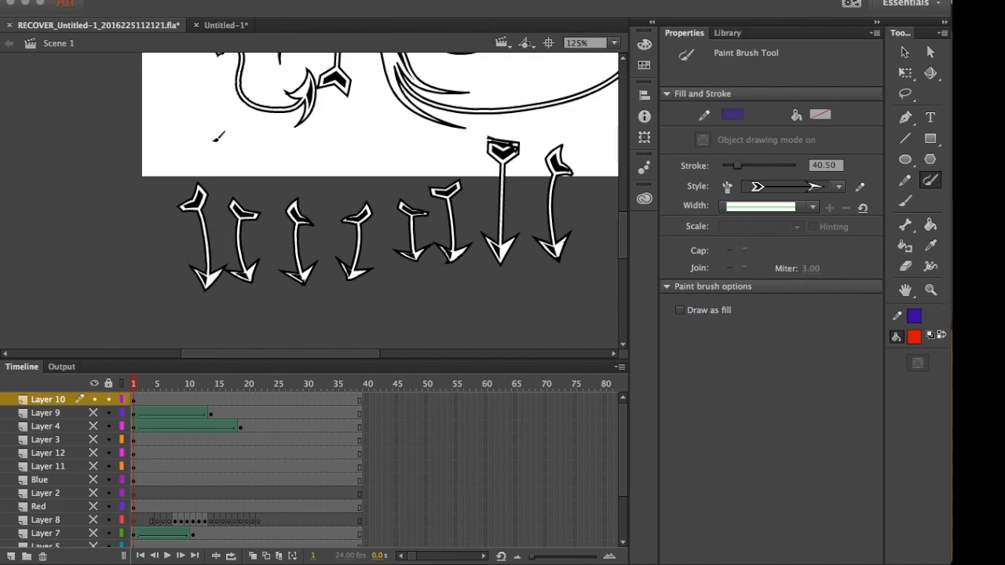
pyautogui.press('v')
pyautogui.moveTo(377, 165)
pyautogui.mouseDown()
pyautogui.moveTo(304, 313)
pyautogui.moveTo(314, 311)
pyautogui.mouseUp()
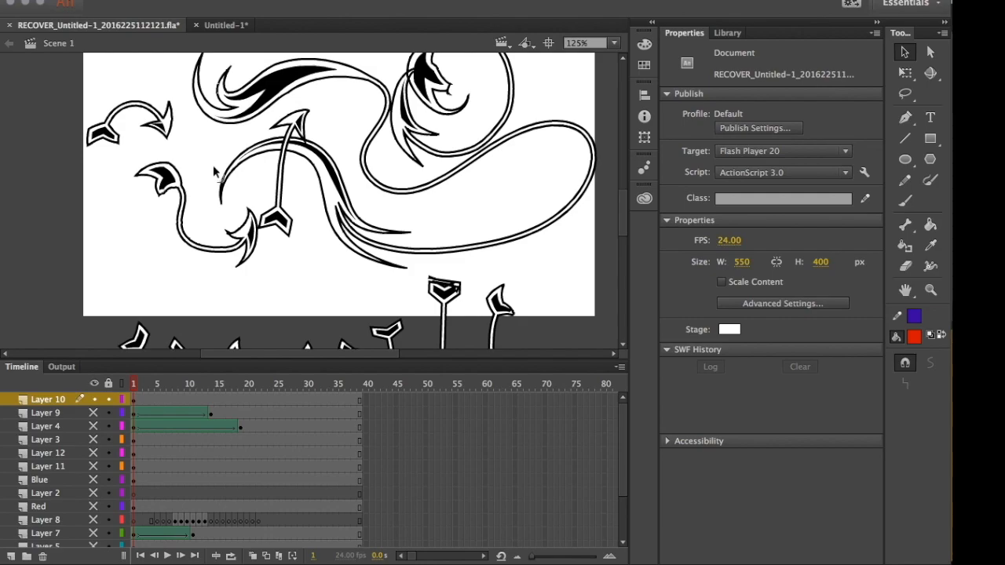
pyautogui.moveTo(242, 178); pyautogui.dragTo(164, 115)
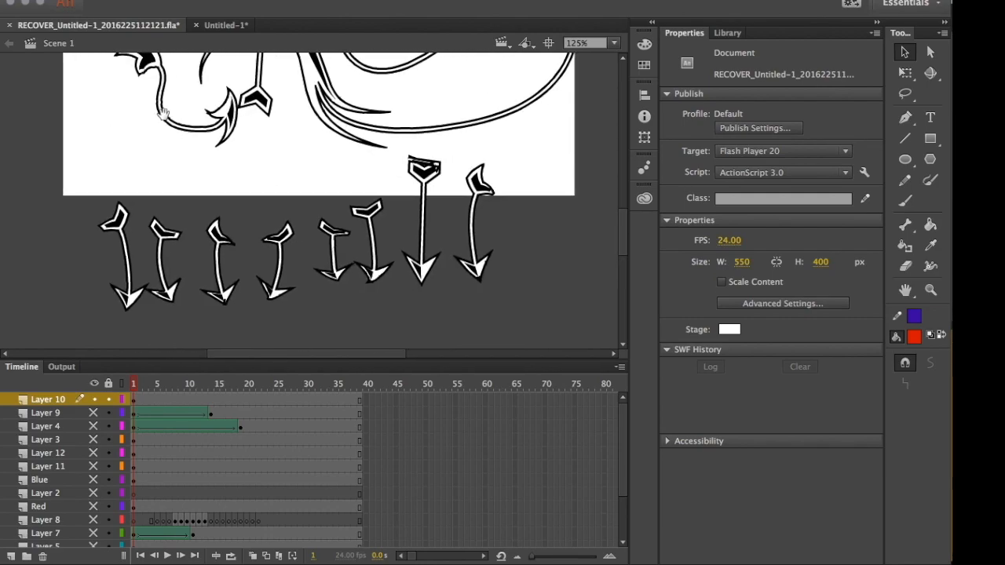
pyautogui.press('super+minus')
pyautogui.scroll(3, 249, 181)
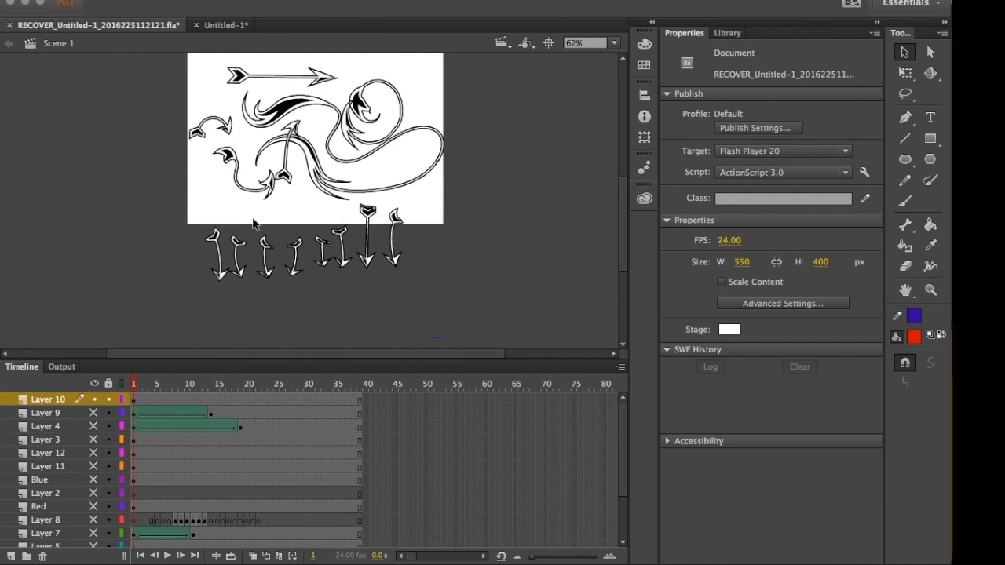
pyautogui.moveTo(308, 278); pyautogui.dragTo(471, 298)
pyautogui.moveTo(409, 312); pyautogui.dragTo(110, 266)
pyautogui.moveTo(174, 265)
pyautogui.mouseDown()
pyautogui.moveTo(233, 243)
pyautogui.moveTo(310, 256)
pyautogui.mouseUp()
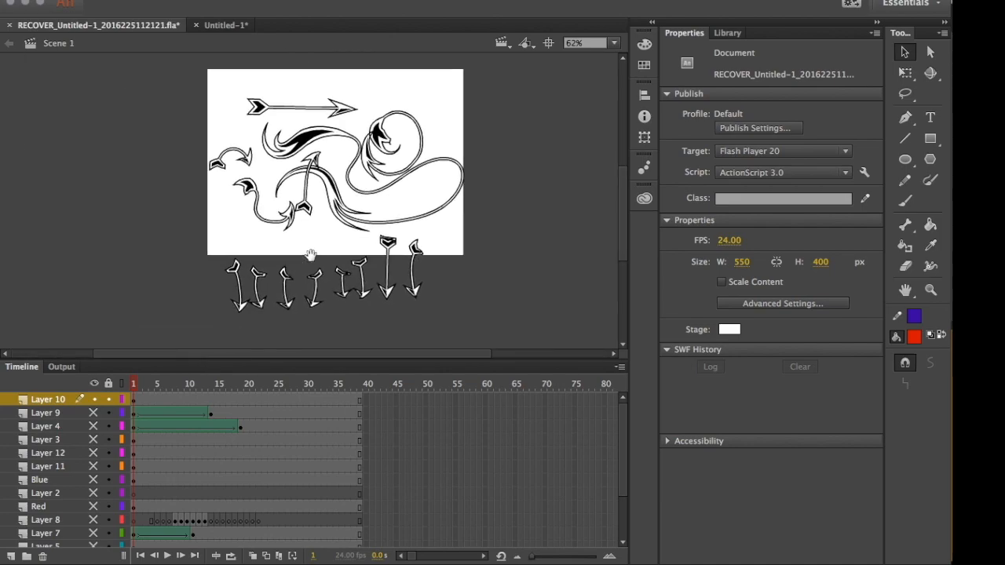
# Draw five long curved red strokes with the Brush tool across the looping arrow and beyond the stage's edge.
pyautogui.press('super+=')
pyautogui.press('b')
pyautogui.moveTo(387, 80)
pyautogui.mouseDown()
pyautogui.moveTo(470, 162)
pyautogui.moveTo(498, 279)
pyautogui.mouseUp()
pyautogui.moveTo(371, 101); pyautogui.dragTo(462, 304)
pyautogui.moveTo(370, 143); pyautogui.dragTo(417, 313)
pyautogui.moveTo(315, 164); pyautogui.dragTo(338, 336)
pyautogui.moveTo(213, 191)
pyautogui.mouseDown()
pyautogui.moveTo(234, 262)
pyautogui.moveTo(209, 305)
pyautogui.mouseUp()
# Move the second-outermost red stroke across the stage so that it overlaps the looping arrow.
pyautogui.press('v')
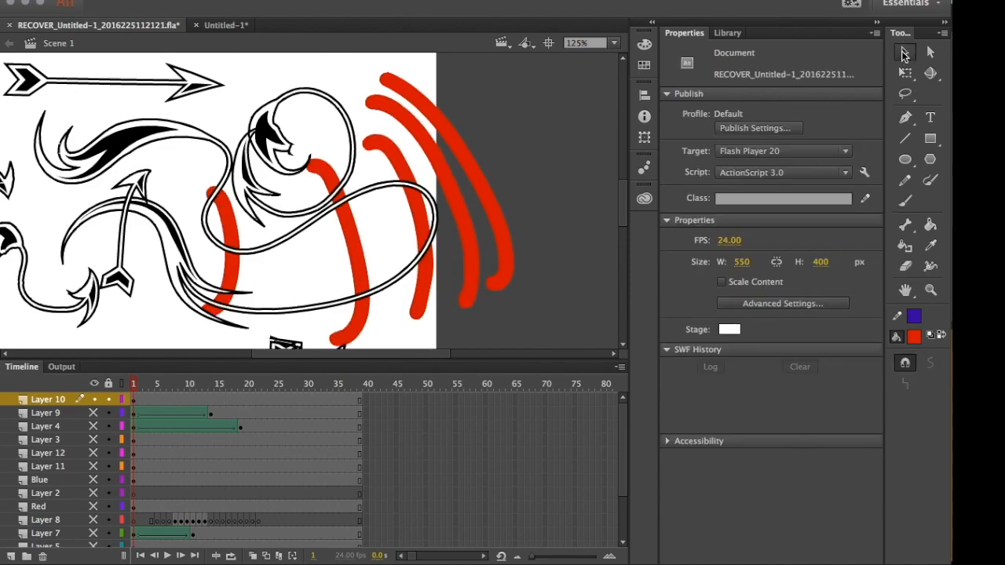
pyautogui.click(469, 255)
pyautogui.moveTo(470, 258); pyautogui.dragTo(317, 205)
pyautogui.moveTo(226, 101)
pyautogui.mouseDown()
pyautogui.moveTo(553, 230)
pyautogui.moveTo(338, 159)
pyautogui.moveTo(234, 99)
pyautogui.mouseUp()
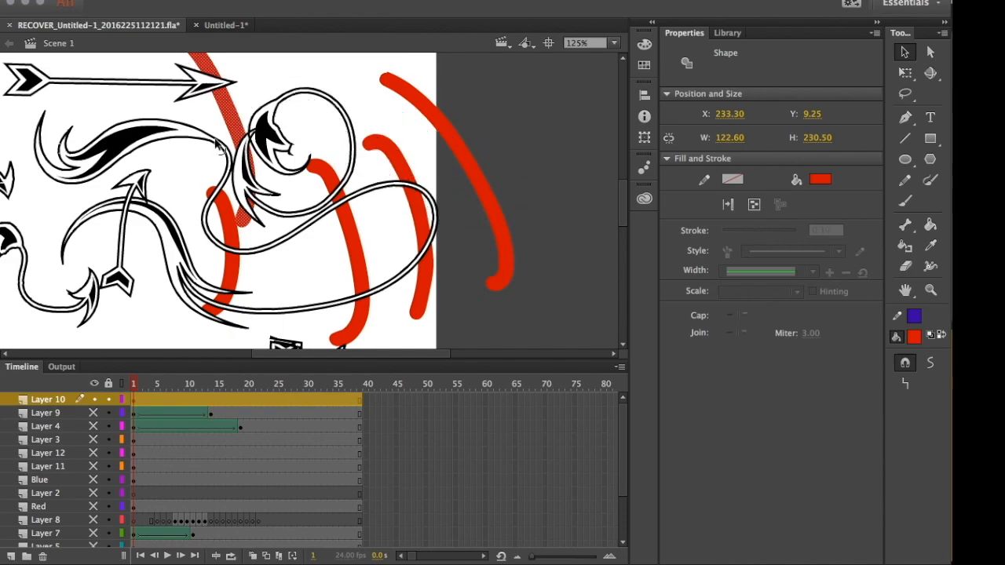
# Select the long winding arrow and examine its underlying path and stroke properties.
pyautogui.click(217, 147)
pyautogui.moveTo(180, 128)
pyautogui.mouseDown()
pyautogui.moveTo(176, 157)
pyautogui.moveTo(170, 141)
pyautogui.mouseUp()
pyautogui.moveTo(213, 220)
pyautogui.mouseDown()
pyautogui.moveTo(190, 216)
pyautogui.moveTo(262, 166)
pyautogui.moveTo(327, 211)
pyautogui.moveTo(223, 198)
pyautogui.mouseUp()
pyautogui.moveTo(522, 209); pyautogui.dragTo(453, 156)
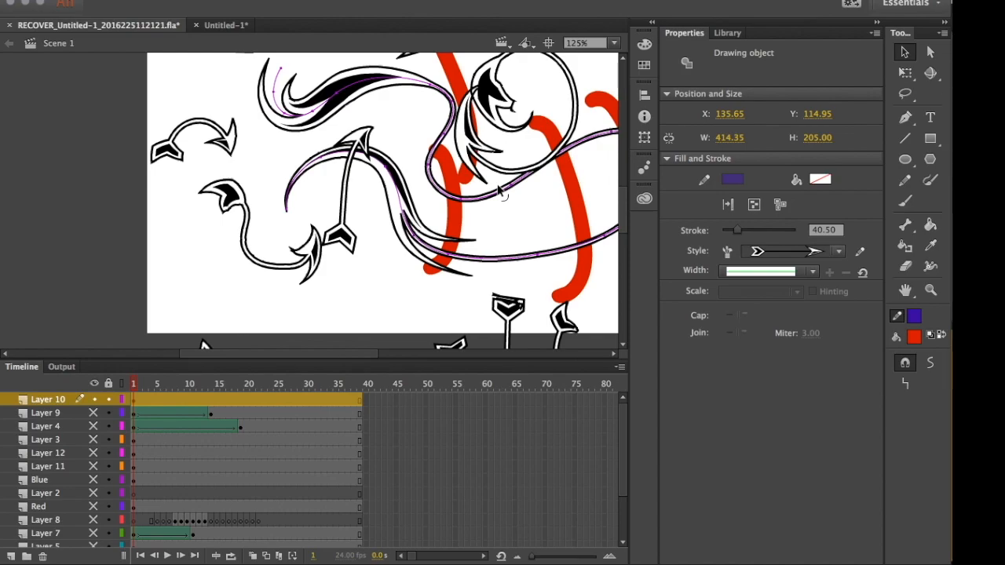
# Hide Layer 10 and, on a new layer, draw a tall curved stroke with the tapered, fork-ended Paint Brush style at 40.50.
pyautogui.click(93, 399)
pyautogui.moveTo(328, 262); pyautogui.dragTo(260, 288)
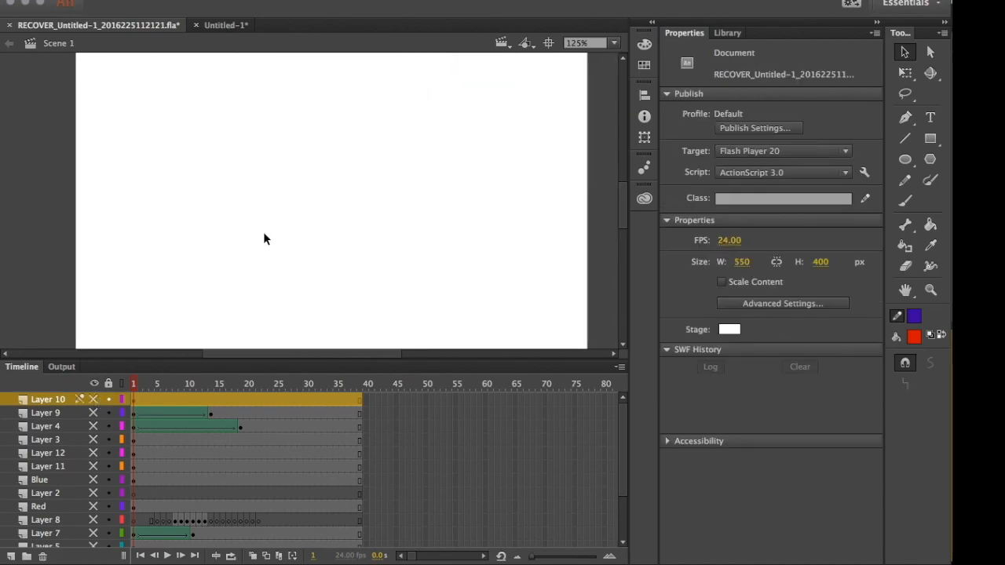
pyautogui.click(930, 180)
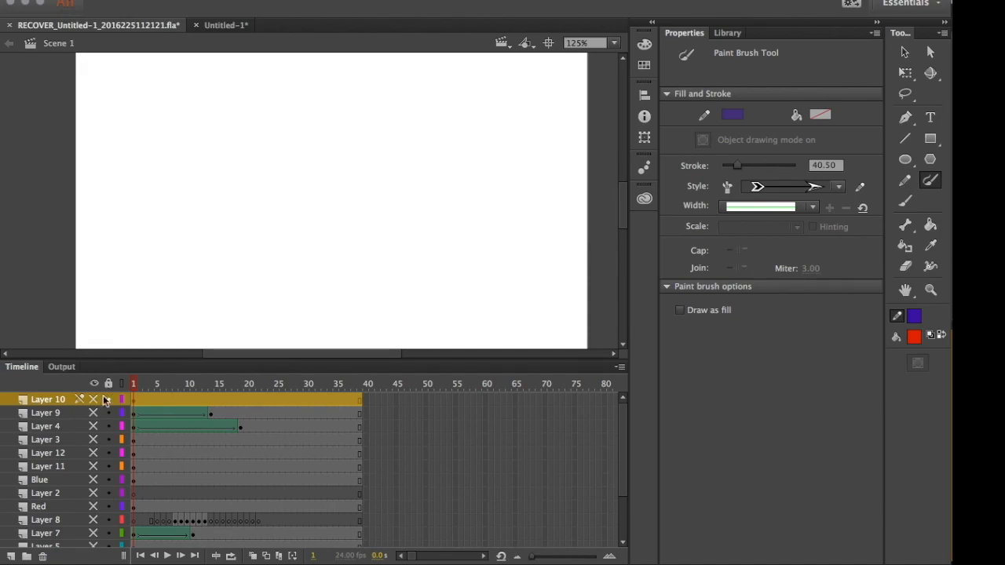
pyautogui.click(105, 401)
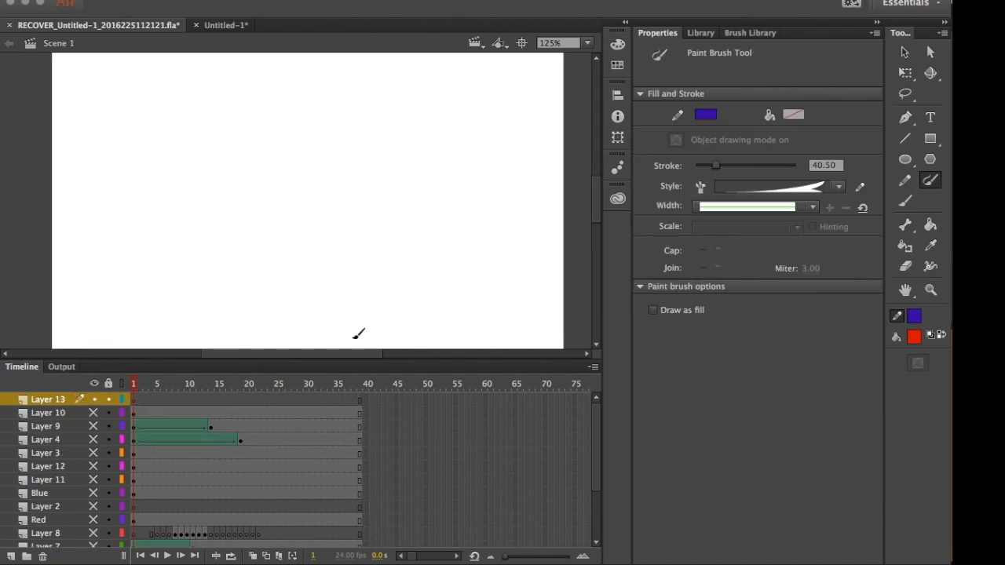
pyautogui.moveTo(265, 61); pyautogui.dragTo(248, 78)
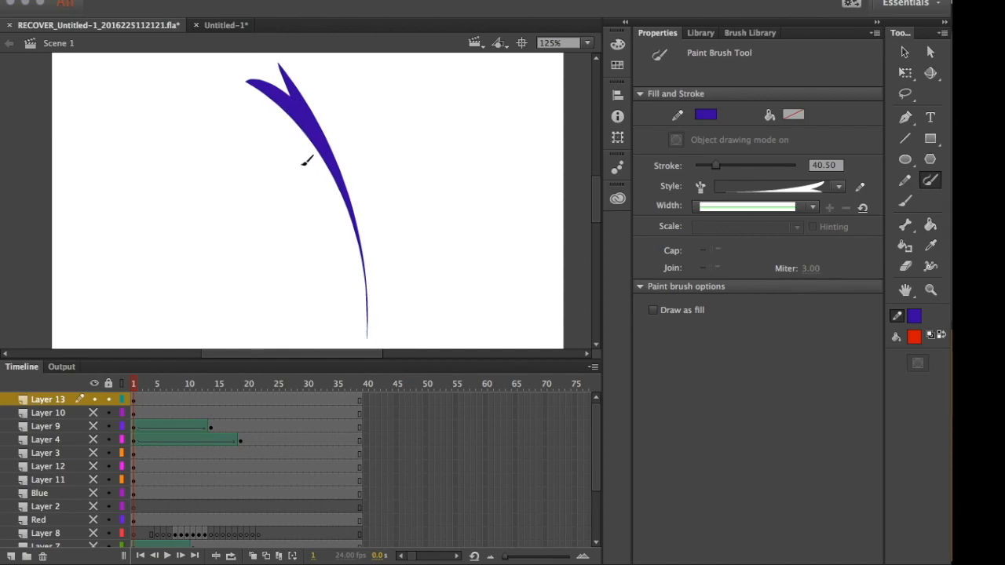
# Insert a keyframe at frame 16 of Layer 13 and bend the stroke there, pulling its forked end outward and down.
pyautogui.click(905, 52)
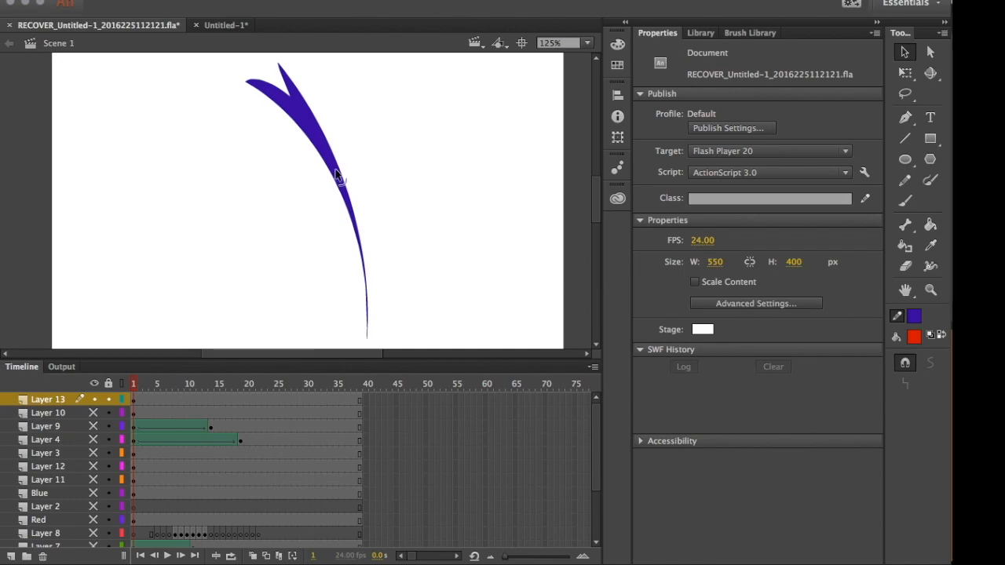
pyautogui.click(220, 397)
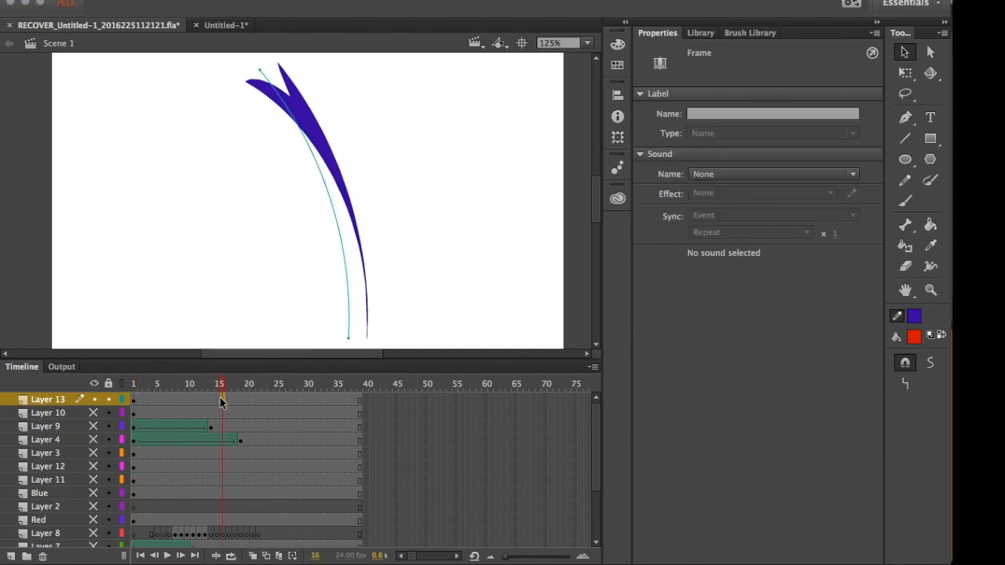
pyautogui.rightClick(222, 398)
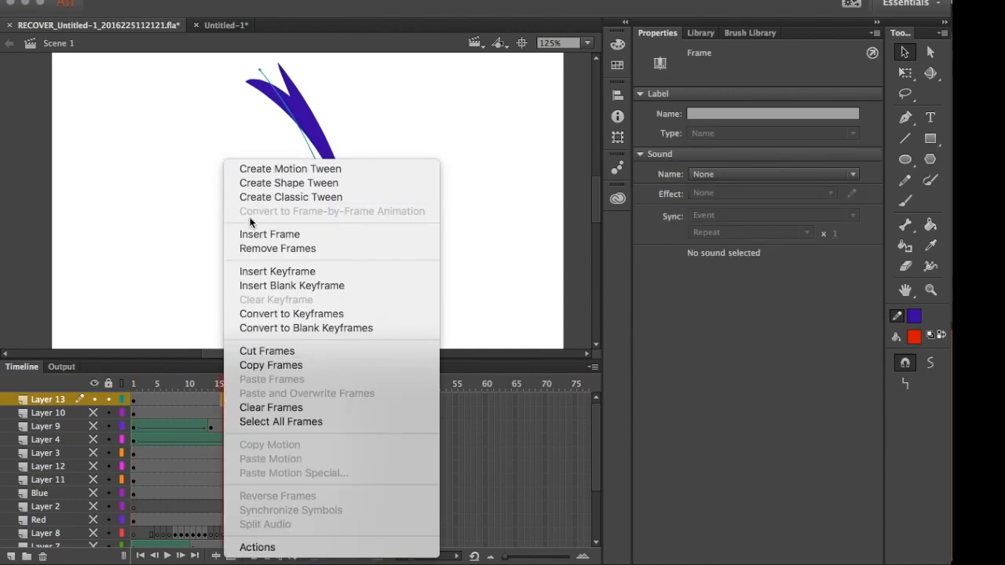
pyautogui.click(252, 272)
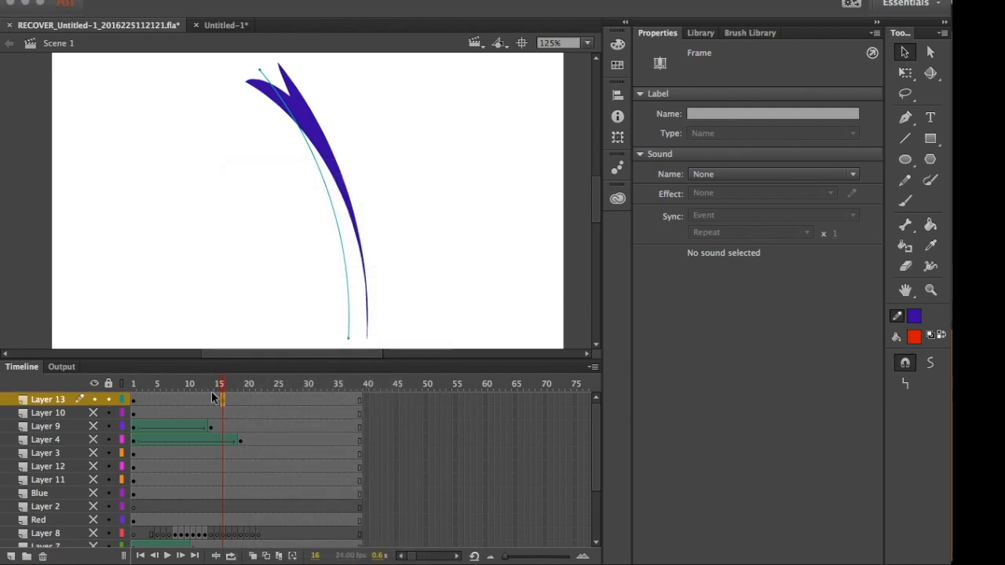
pyautogui.click(255, 235)
pyautogui.moveTo(306, 140); pyautogui.dragTo(289, 149)
pyautogui.moveTo(264, 94)
pyautogui.mouseDown()
pyautogui.moveTo(240, 85)
pyautogui.moveTo(200, 144)
pyautogui.mouseUp()
# Create a shape tween between the two Layer 13 keyframes and preview the stroke's motion.
pyautogui.rightClick(162, 398)
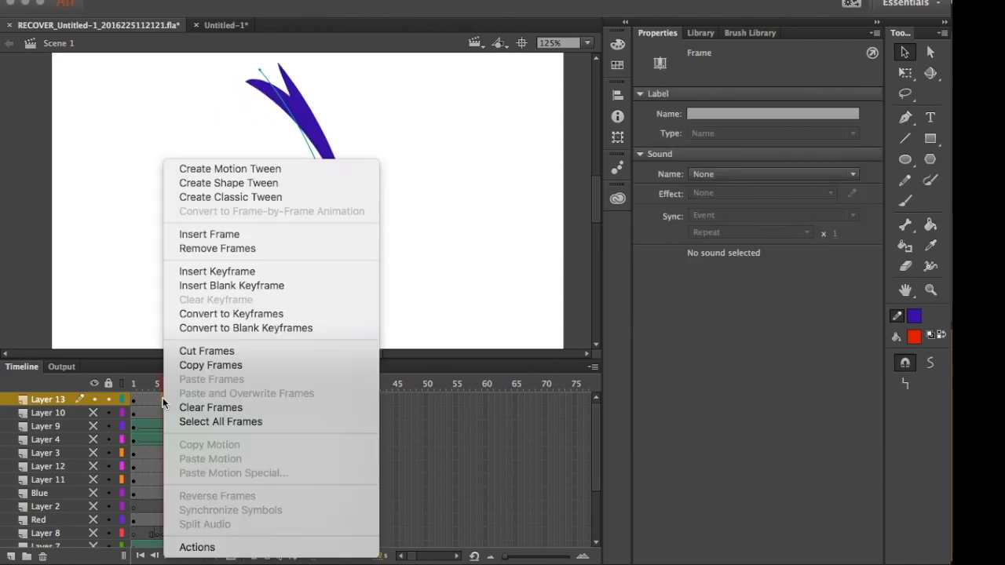
pyautogui.click(187, 181)
pyautogui.press('Return')
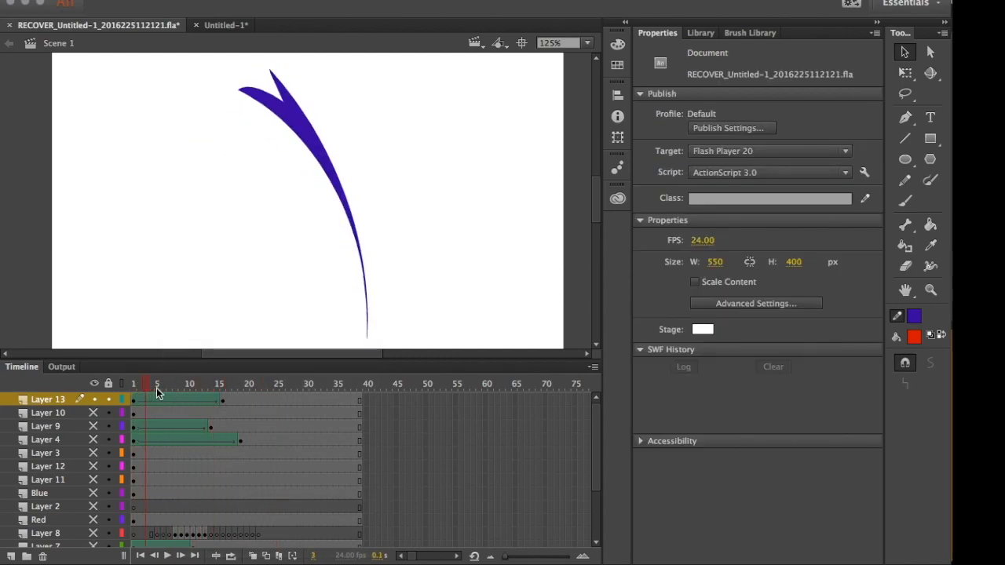
pyautogui.moveTo(196, 399); pyautogui.dragTo(169, 391)
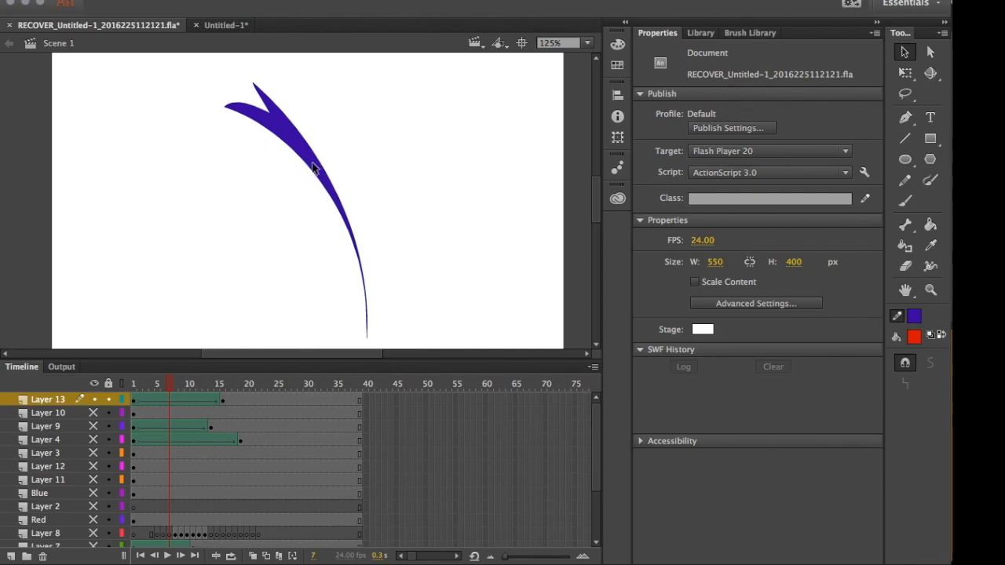
# Reshape the stroke at frame 16 by bending its middle into a gentle S-curve.
pyautogui.click(221, 402)
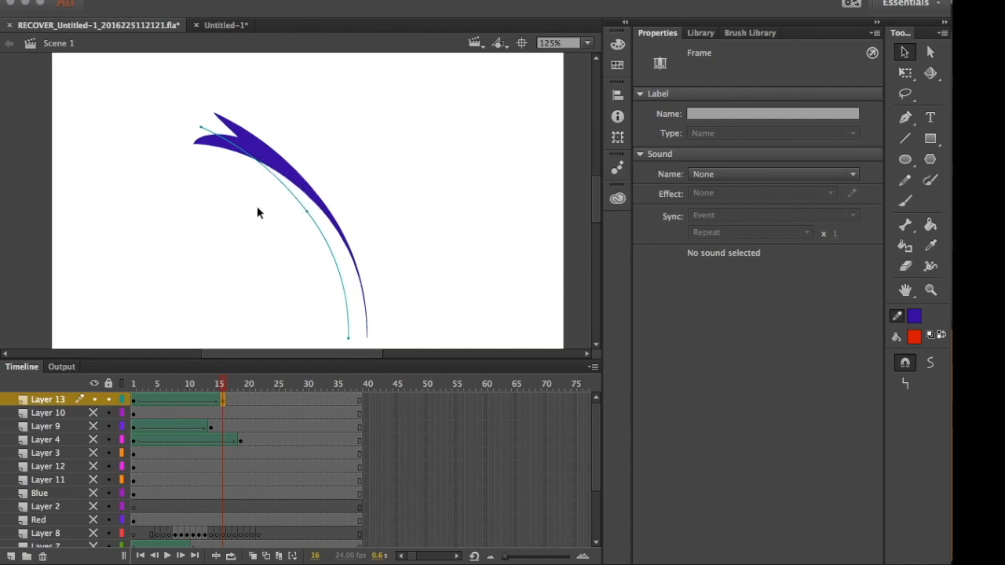
pyautogui.moveTo(205, 211); pyautogui.dragTo(238, 250)
pyautogui.moveTo(283, 165)
pyautogui.mouseDown()
pyautogui.moveTo(295, 148)
pyautogui.moveTo(275, 169)
pyautogui.moveTo(312, 162)
pyautogui.moveTo(341, 198)
pyautogui.moveTo(269, 179)
pyautogui.moveTo(274, 165)
pyautogui.mouseUp()
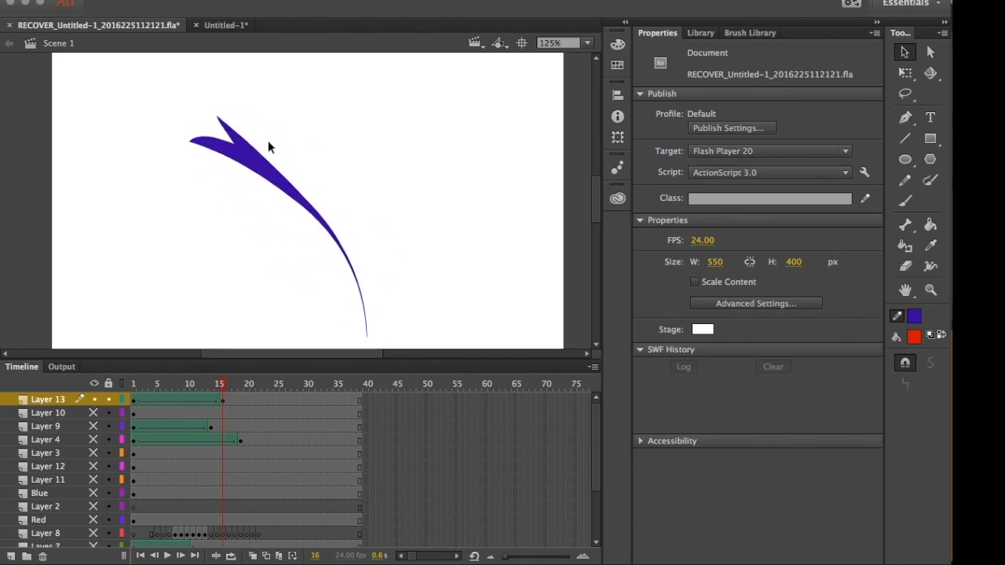
pyautogui.moveTo(323, 226)
pyautogui.mouseDown()
pyautogui.moveTo(294, 220)
pyautogui.moveTo(321, 200)
pyautogui.moveTo(340, 218)
pyautogui.moveTo(297, 209)
pyautogui.moveTo(332, 200)
pyautogui.moveTo(428, 252)
pyautogui.moveTo(303, 164)
pyautogui.moveTo(297, 194)
pyautogui.mouseUp()
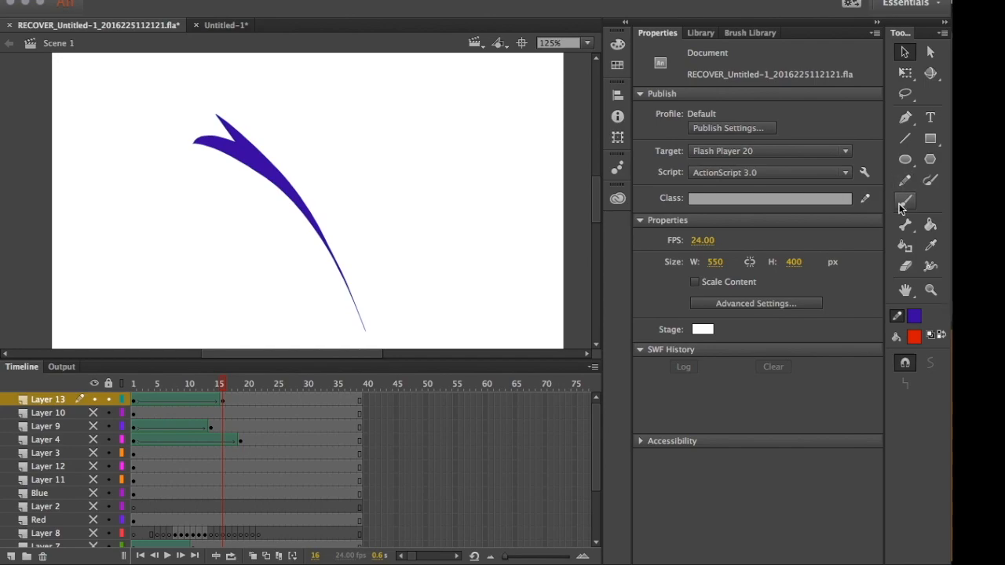
# Draw straight strokes with the Line tool and looping strokes with the Paint Brush around the existing forked stroke.
pyautogui.click(906, 138)
pyautogui.moveTo(372, 99); pyautogui.dragTo(526, 255)
pyautogui.moveTo(252, 52)
pyautogui.mouseDown()
pyautogui.moveTo(63, 94)
pyautogui.moveTo(50, 163)
pyautogui.mouseUp()
pyautogui.click(930, 180)
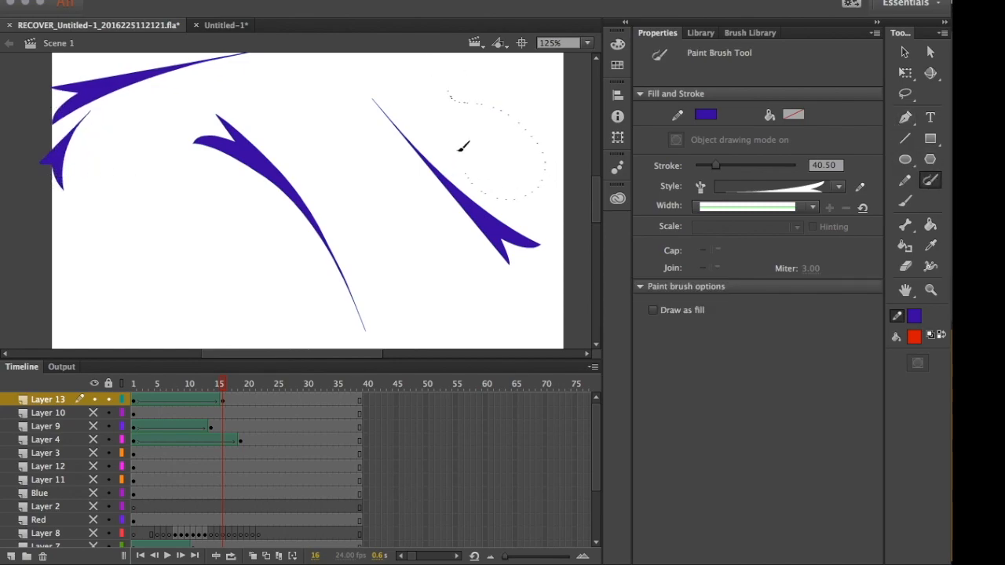
pyautogui.moveTo(126, 188); pyautogui.dragTo(137, 169)
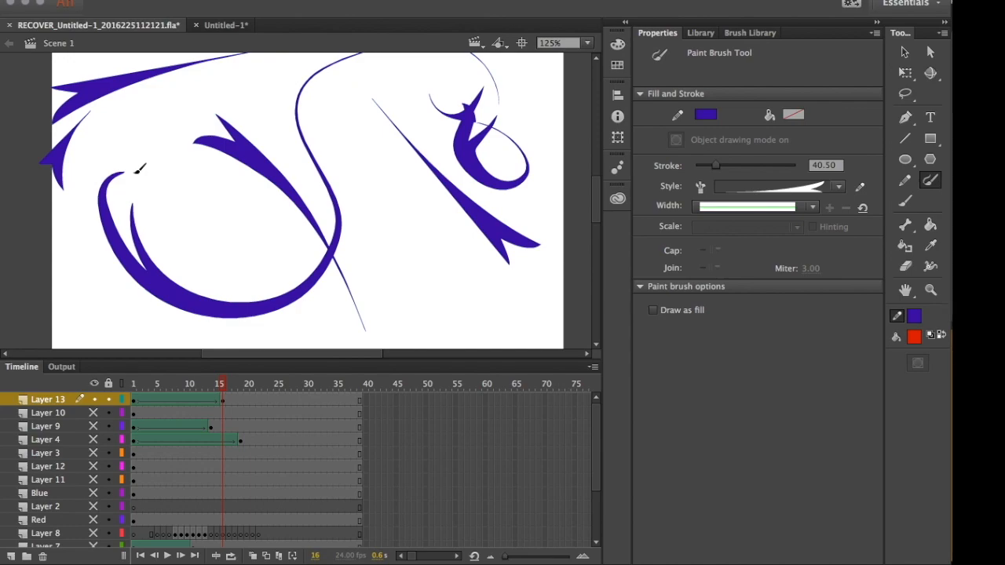
# Undo the extra line and brush strokes drawn around the forked stroke.
pyautogui.hotkey('ctrl', 'z')
pyautogui.hotkey('ctrl', 'z')
pyautogui.hotkey('ctrl', 'z')
pyautogui.hotkey('ctrl', 'z')
pyautogui.hotkey('ctrl', 'z')
pyautogui.hotkey('ctrl', 'z')
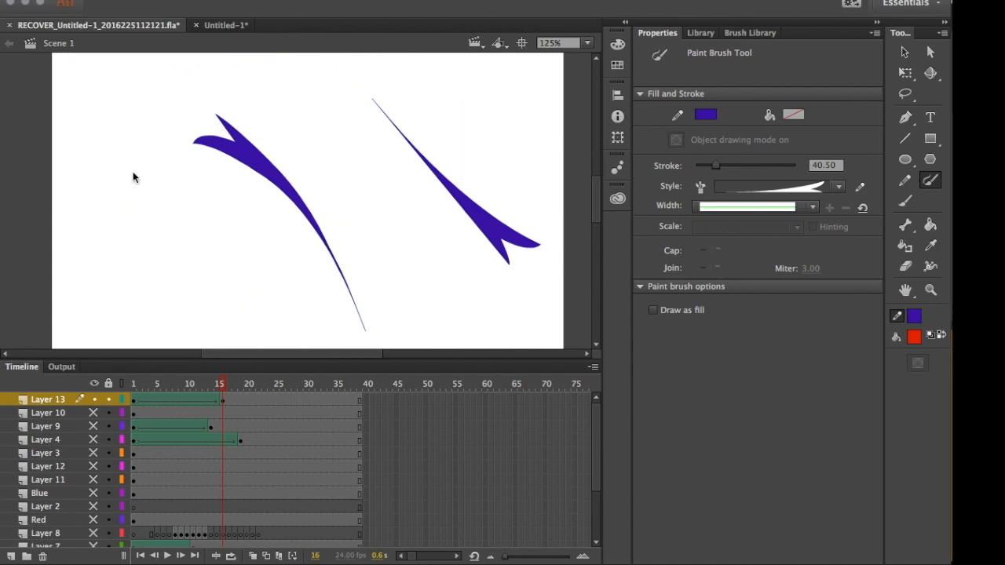
# Bend the frame 16 stroke further with the Selection tool into a strongly hooked curve.
pyautogui.click(904, 52)
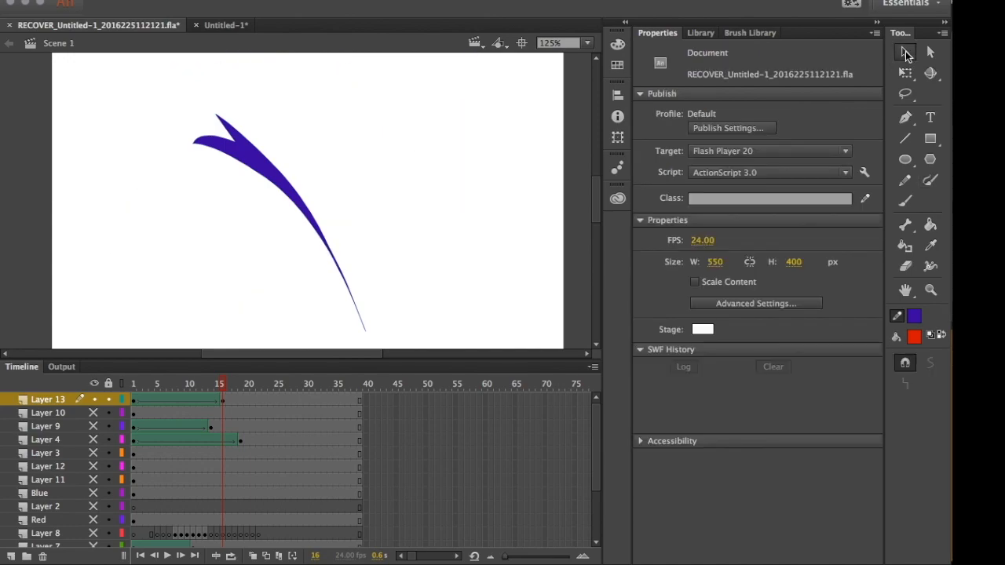
pyautogui.moveTo(287, 197)
pyautogui.mouseDown()
pyautogui.moveTo(248, 220)
pyautogui.moveTo(204, 206)
pyautogui.moveTo(303, 236)
pyautogui.moveTo(246, 279)
pyautogui.moveTo(225, 258)
pyautogui.moveTo(182, 148)
pyautogui.mouseUp()
pyautogui.moveTo(278, 185)
pyautogui.mouseDown()
pyautogui.moveTo(318, 222)
pyautogui.moveTo(303, 189)
pyautogui.mouseUp()
pyautogui.moveTo(263, 291)
pyautogui.mouseDown()
pyautogui.moveTo(253, 234)
pyautogui.moveTo(330, 287)
pyautogui.moveTo(350, 277)
pyautogui.mouseUp()
# Open the stroke's drawing object for editing and reshape its curve, moving its forked end and tail.
pyautogui.doubleClick(351, 193)
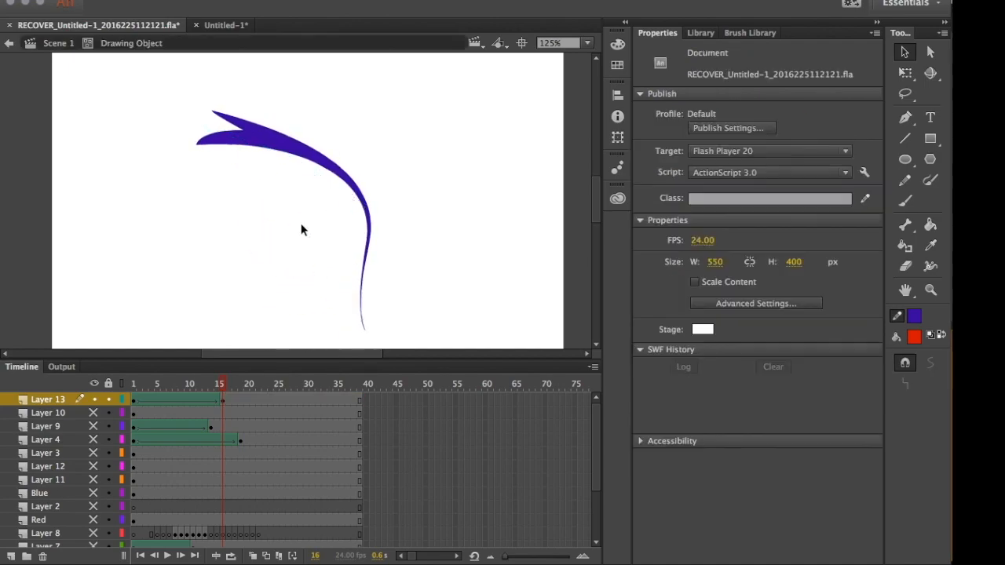
pyautogui.moveTo(359, 198)
pyautogui.mouseDown()
pyautogui.moveTo(287, 235)
pyautogui.moveTo(245, 196)
pyautogui.mouseUp()
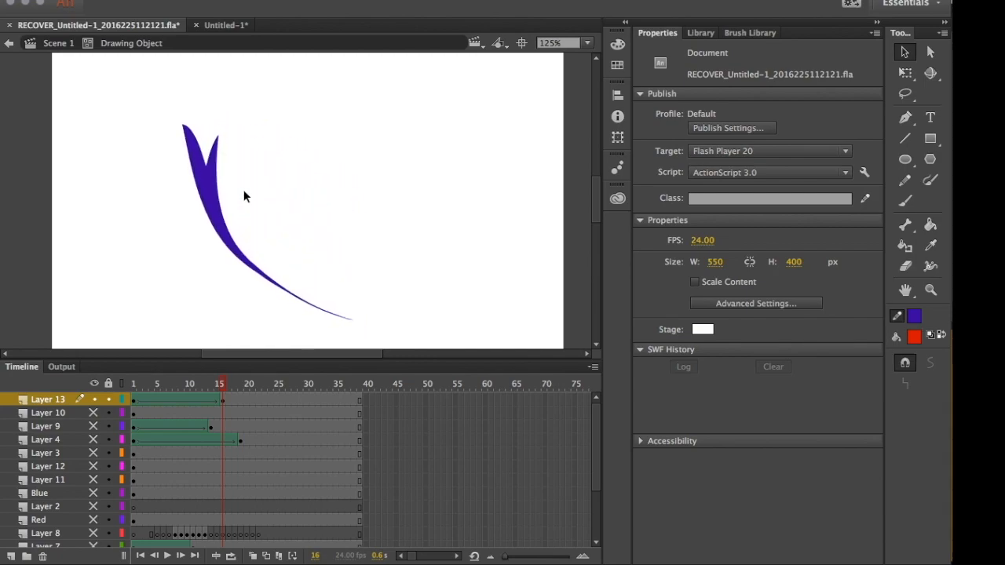
pyautogui.moveTo(184, 126); pyautogui.dragTo(265, 105)
pyautogui.moveTo(242, 223); pyautogui.dragTo(337, 218)
pyautogui.moveTo(348, 287); pyautogui.dragTo(371, 281)
pyautogui.moveTo(365, 223)
pyautogui.mouseDown()
pyautogui.moveTo(347, 220)
pyautogui.moveTo(358, 224)
pyautogui.mouseUp()
pyautogui.moveTo(324, 187); pyautogui.dragTo(330, 209)
# Adjust the stroke's path inside the drawing object with the Subselection tool.
pyautogui.click(931, 52)
pyautogui.click(330, 237)
pyautogui.moveTo(315, 239); pyautogui.dragTo(270, 217)
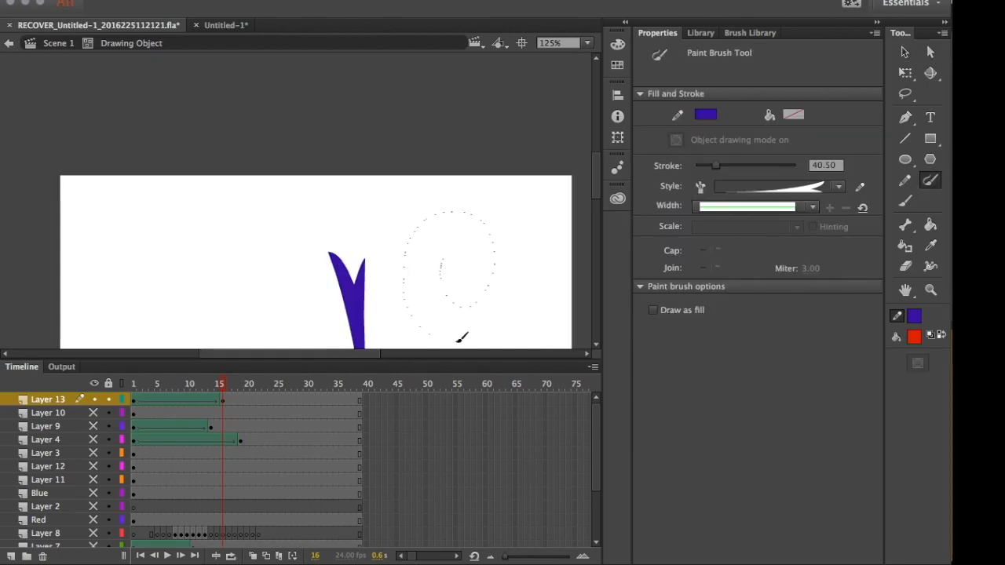
# Draw a long spiralling stroke with the forked art brush above the existing stroke and bend its curves with the Selection tool.
pyautogui.moveTo(462, 338)
pyautogui.mouseDown()
pyautogui.moveTo(503, 182)
pyautogui.moveTo(269, 264)
pyautogui.moveTo(149, 206)
pyautogui.mouseUp()
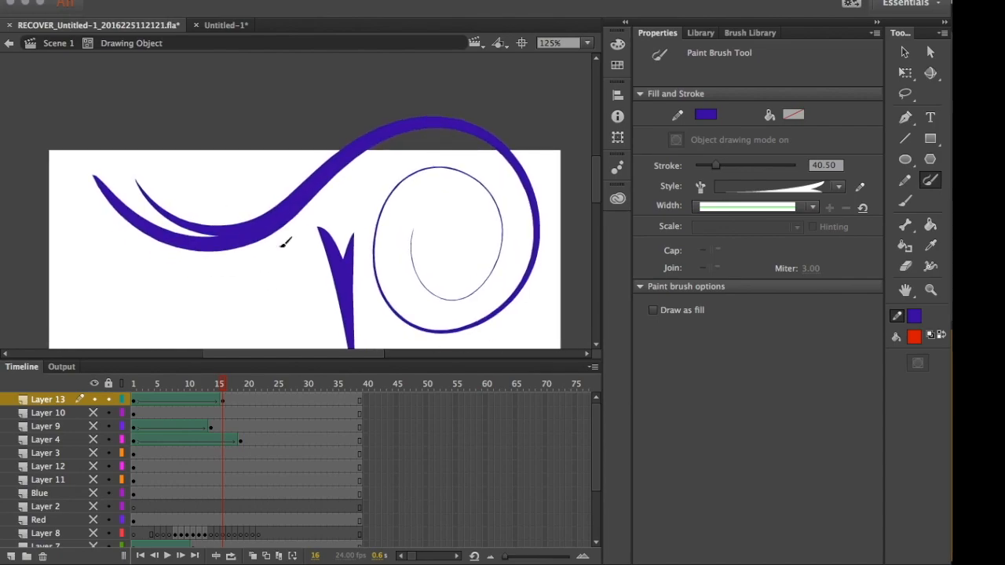
pyautogui.press('v')
pyautogui.moveTo(314, 197)
pyautogui.mouseDown()
pyautogui.moveTo(267, 184)
pyautogui.moveTo(271, 155)
pyautogui.moveTo(218, 134)
pyautogui.moveTo(274, 169)
pyautogui.moveTo(299, 260)
pyautogui.moveTo(271, 312)
pyautogui.moveTo(291, 175)
pyautogui.moveTo(375, 139)
pyautogui.moveTo(386, 170)
pyautogui.moveTo(377, 192)
pyautogui.moveTo(400, 150)
pyautogui.moveTo(546, 217)
pyautogui.moveTo(537, 301)
pyautogui.moveTo(563, 275)
pyautogui.moveTo(567, 180)
pyautogui.moveTo(545, 215)
pyautogui.moveTo(545, 253)
pyautogui.mouseUp()
pyautogui.moveTo(231, 251)
pyautogui.mouseDown()
pyautogui.moveTo(221, 336)
pyautogui.moveTo(238, 251)
pyautogui.moveTo(210, 140)
pyautogui.mouseUp()
pyautogui.moveTo(255, 269); pyautogui.dragTo(259, 126)
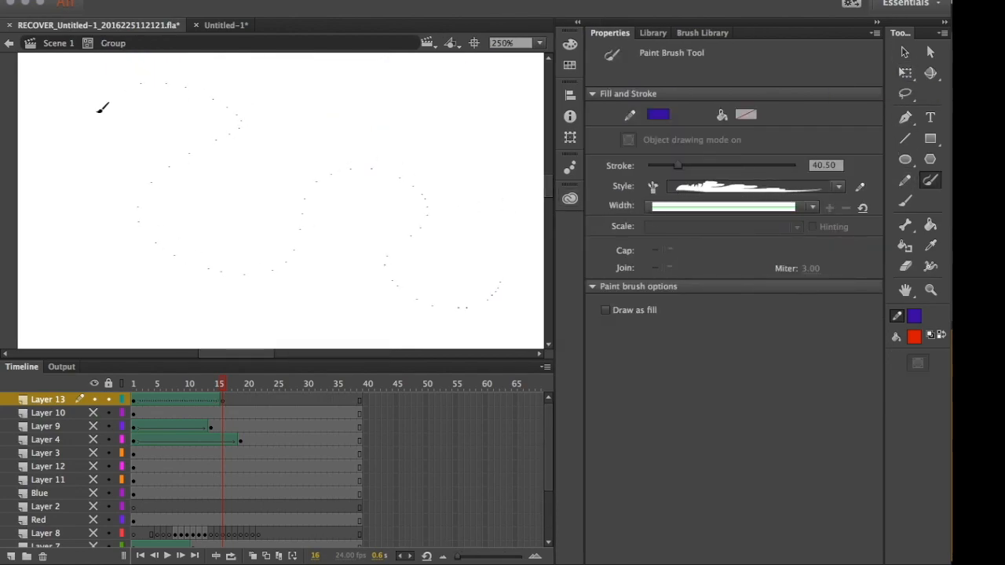
# Open the wavy ragged art-brush stroke's drawing object for editing and bend its curves into sharp folds with the Selection tool.
pyautogui.hscroll(-3, 273, 278)
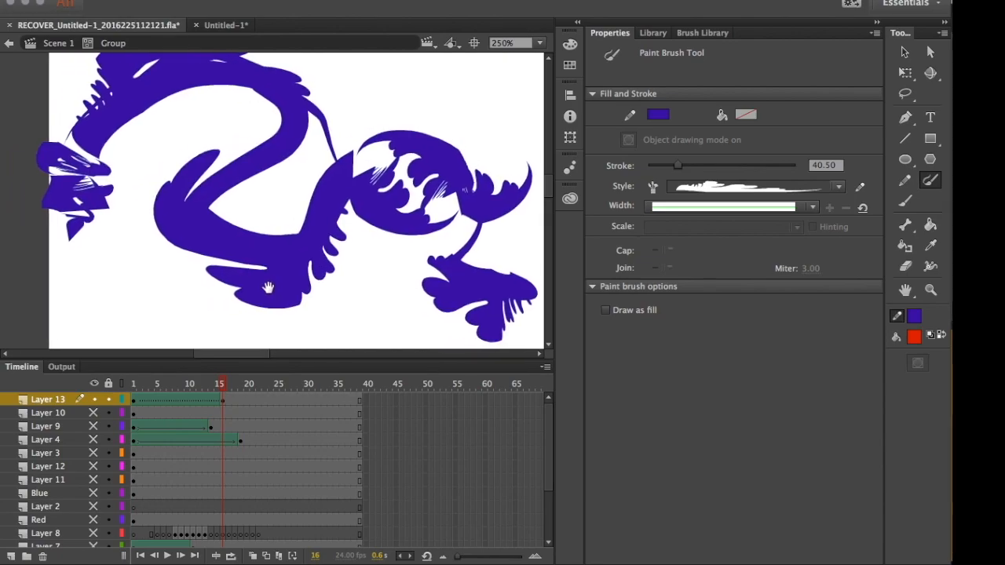
pyautogui.press('v')
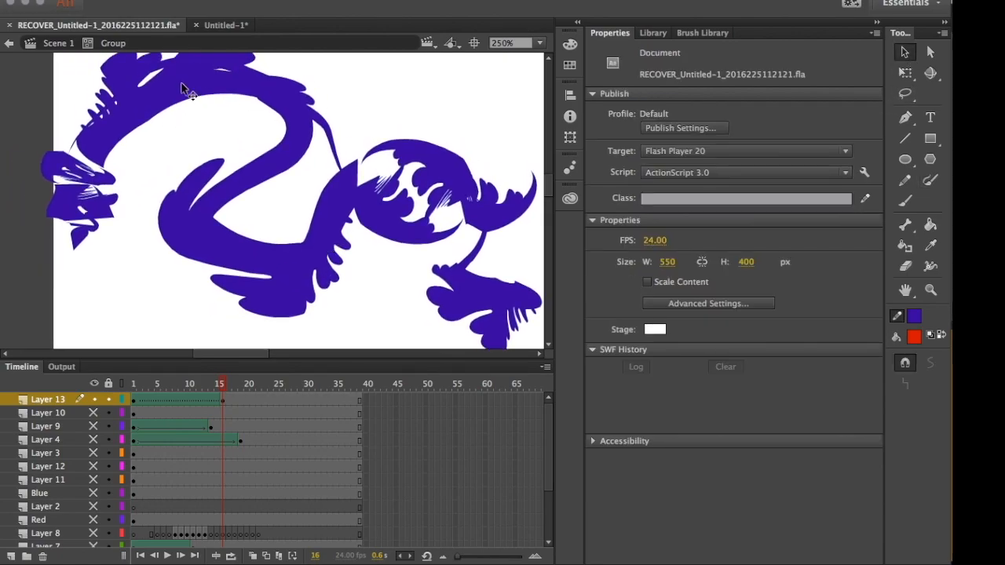
pyautogui.doubleClick(181, 84)
pyautogui.moveTo(240, 118); pyautogui.dragTo(274, 138)
pyautogui.moveTo(344, 140)
pyautogui.mouseDown()
pyautogui.moveTo(207, 128)
pyautogui.moveTo(203, 118)
pyautogui.mouseUp()
pyautogui.moveTo(201, 246)
pyautogui.mouseDown()
pyautogui.moveTo(141, 294)
pyautogui.moveTo(79, 295)
pyautogui.moveTo(112, 280)
pyautogui.moveTo(104, 325)
pyautogui.moveTo(152, 318)
pyautogui.moveTo(146, 313)
pyautogui.mouseUp()
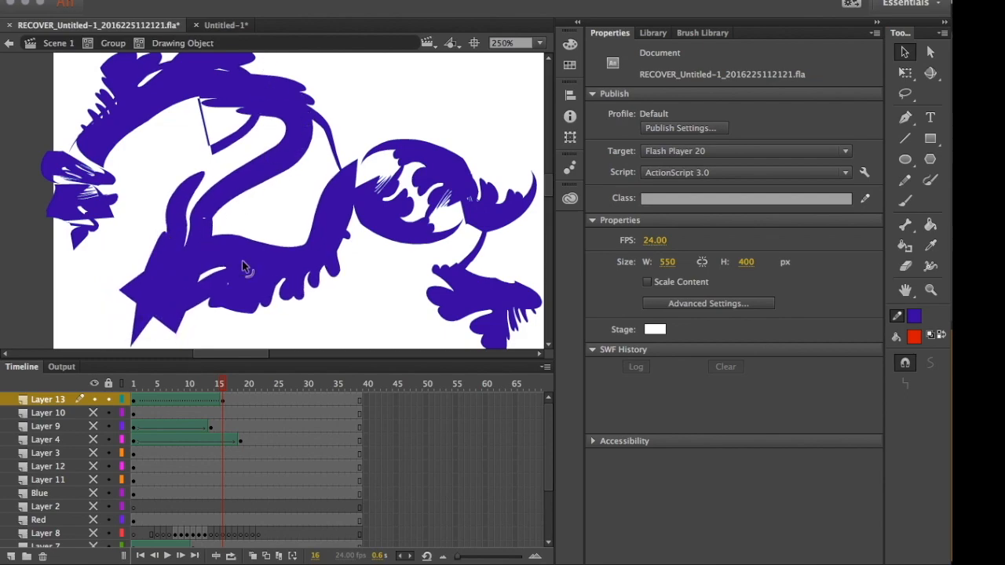
pyautogui.moveTo(295, 283)
pyautogui.mouseDown()
pyautogui.moveTo(354, 300)
pyautogui.moveTo(344, 318)
pyautogui.moveTo(615, 353)
pyautogui.moveTo(280, 237)
pyautogui.mouseUp()
# Select the whole distorted ragged stroke inside the drawing object and delete it.
pyautogui.press('super+minus')
pyautogui.moveTo(64, 76); pyautogui.dragTo(429, 307)
pyautogui.press('Delete')
pyautogui.press('space')
pyautogui.moveTo(374, 274); pyautogui.dragTo(245, 221)
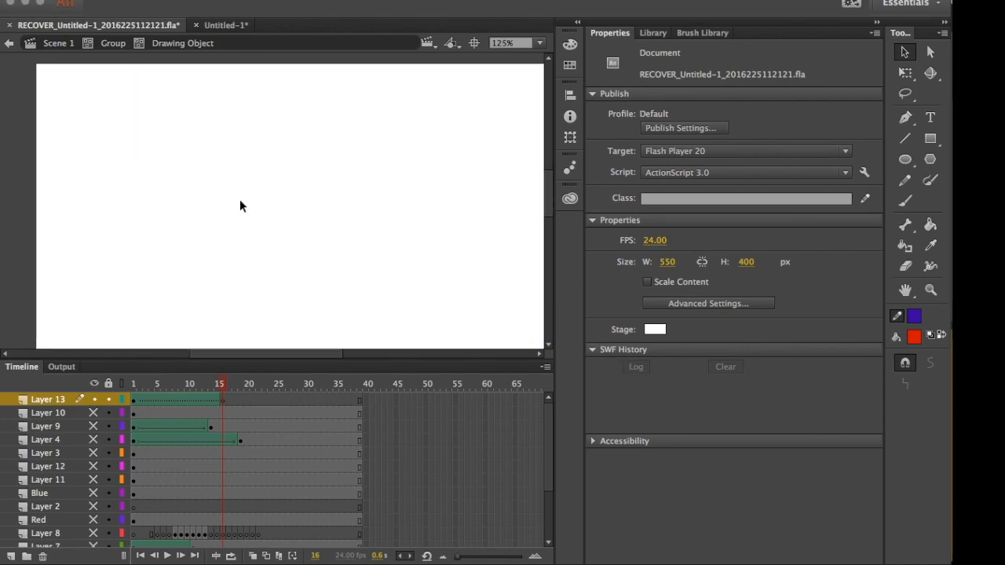
# Draw a large S-shaped stroke with the ragged art brush and bend several of its sections with the Selection tool.
pyautogui.click(934, 180)
pyautogui.moveTo(453, 210); pyautogui.dragTo(324, 93)
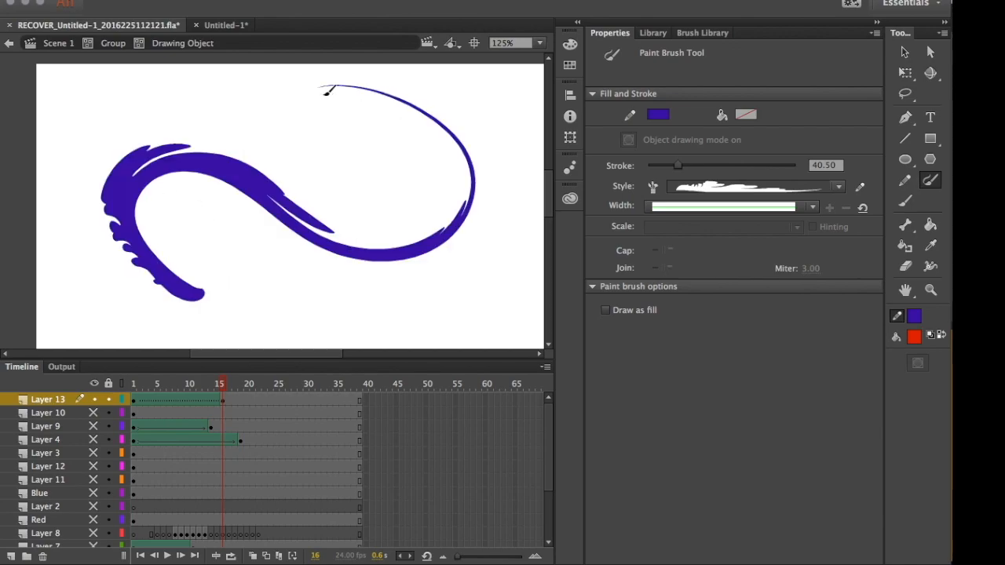
pyautogui.click(905, 53)
pyautogui.moveTo(168, 172)
pyautogui.mouseDown()
pyautogui.moveTo(317, 321)
pyautogui.moveTo(210, 176)
pyautogui.mouseUp()
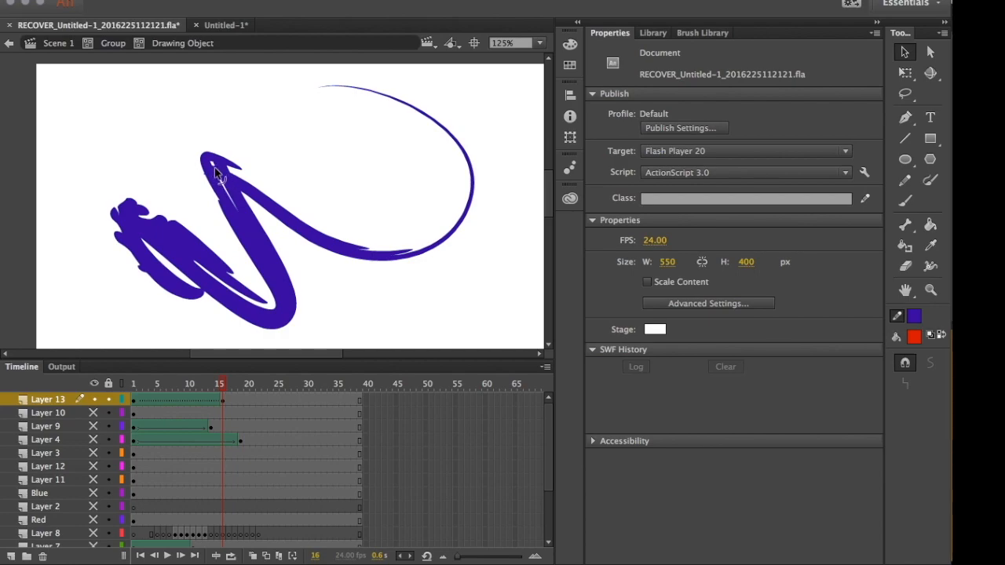
pyautogui.moveTo(285, 306)
pyautogui.mouseDown()
pyautogui.moveTo(343, 294)
pyautogui.moveTo(570, 403)
pyautogui.moveTo(168, 162)
pyautogui.moveTo(134, 78)
pyautogui.moveTo(203, 160)
pyautogui.mouseUp()
pyautogui.moveTo(308, 240)
pyautogui.mouseDown()
pyautogui.moveTo(344, 286)
pyautogui.moveTo(270, 201)
pyautogui.moveTo(511, 351)
pyautogui.moveTo(426, 341)
pyautogui.moveTo(288, 302)
pyautogui.moveTo(455, 455)
pyautogui.moveTo(374, 438)
pyautogui.moveTo(369, 313)
pyautogui.mouseUp()
pyautogui.moveTo(312, 91)
pyautogui.mouseDown()
pyautogui.moveTo(74, 348)
pyautogui.moveTo(98, 349)
pyautogui.mouseUp()
pyautogui.moveTo(15, 544); pyautogui.dragTo(6, 521)
pyautogui.click(193, 235)
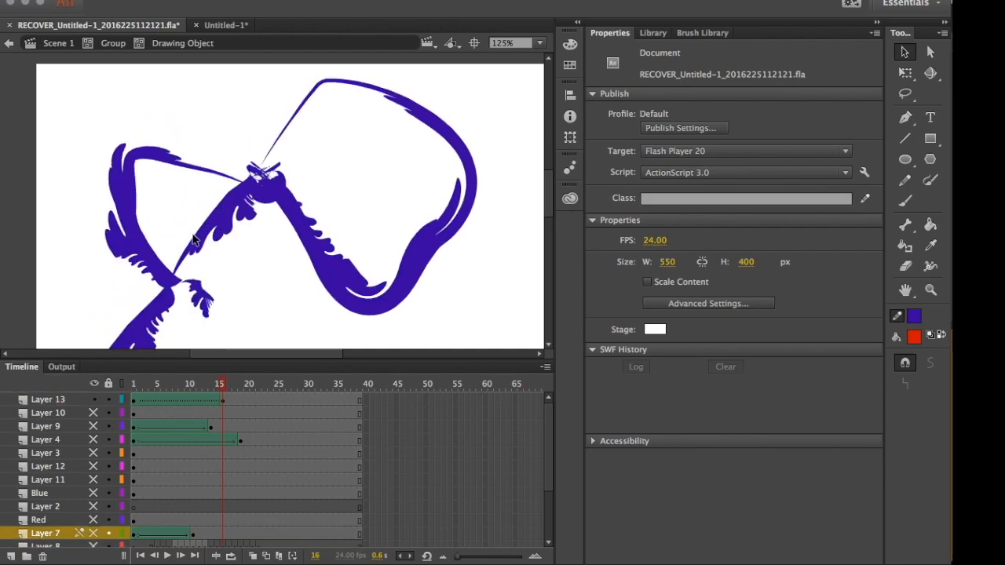
pyautogui.moveTo(207, 203)
pyautogui.mouseDown()
pyautogui.moveTo(205, 168)
pyautogui.moveTo(236, 228)
pyautogui.mouseUp()
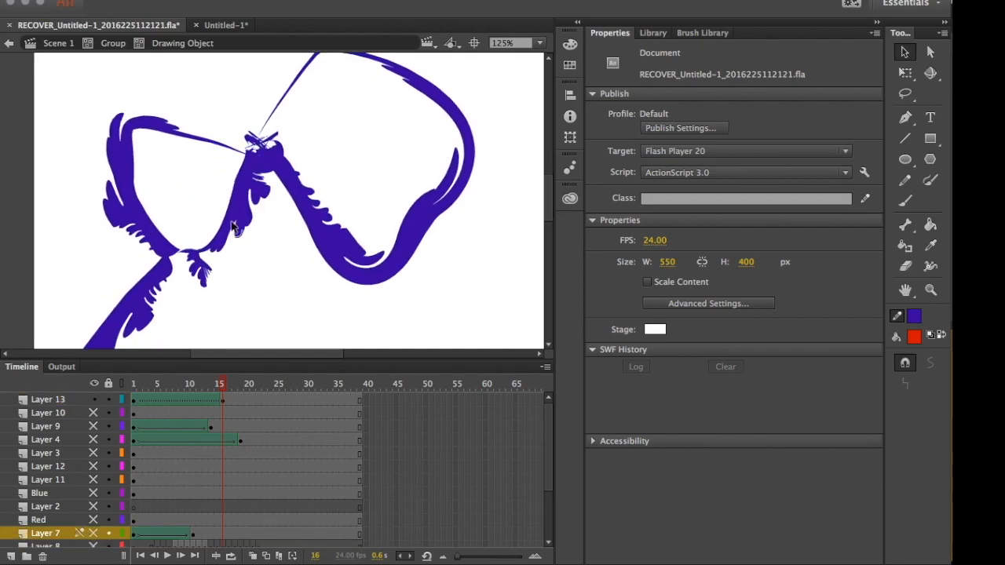
# Delete the bent S-shaped stroke from the drawing object.
pyautogui.hotkey('ctrl', '-')
pyautogui.moveTo(100, 101); pyautogui.dragTo(440, 344)
pyautogui.press('Delete')
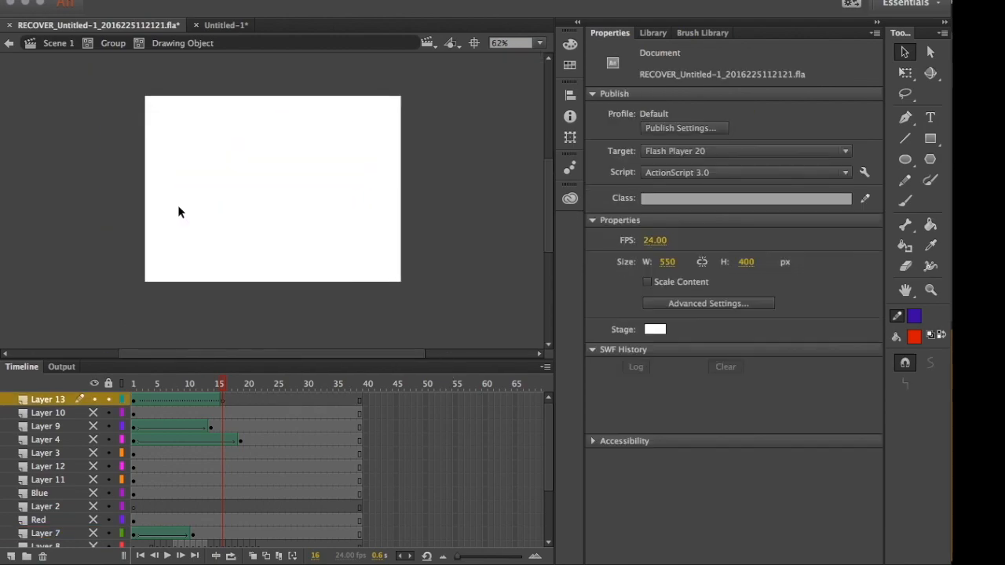
pyautogui.hotkey('ctrl', '=')
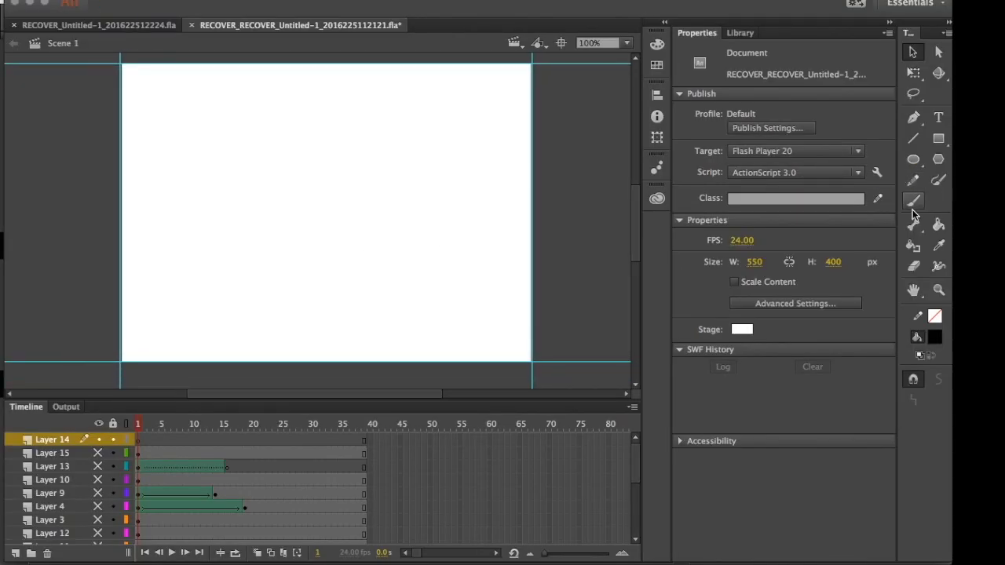
# Paint a solid black arm with a three-fingered hand on Layer 14 using the Brush tool at its largest size.
pyautogui.click(915, 203)
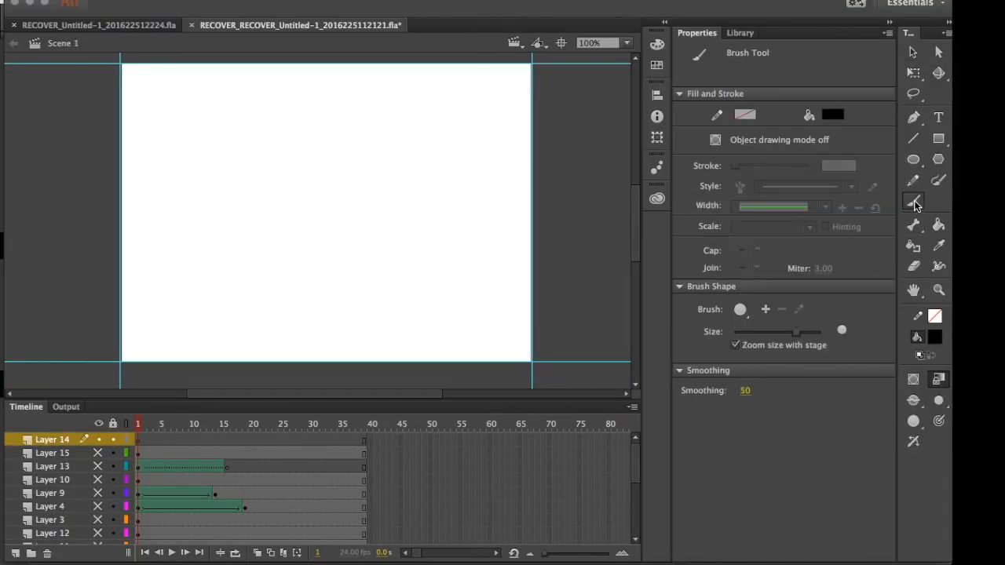
pyautogui.moveTo(799, 334); pyautogui.dragTo(830, 347)
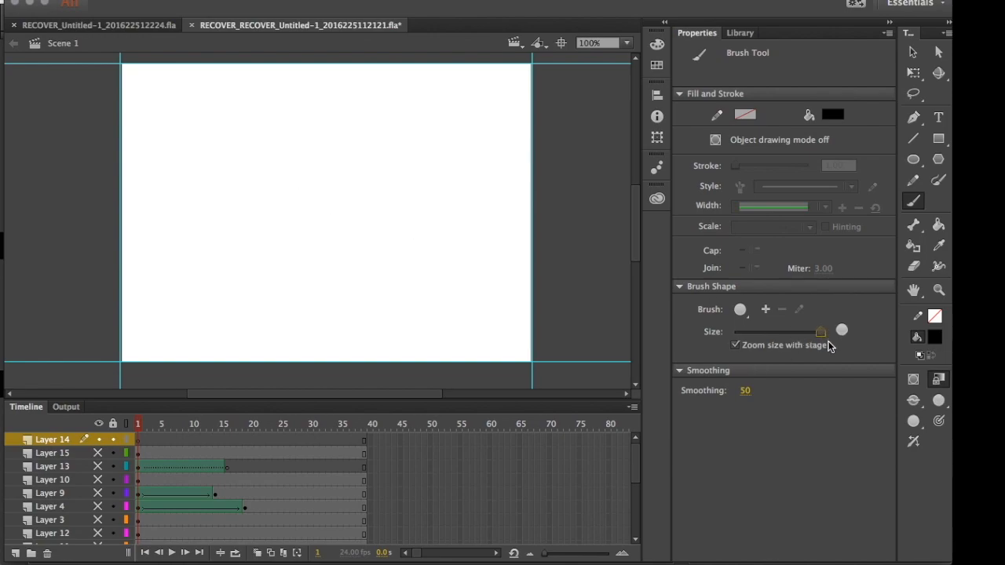
pyautogui.moveTo(233, 114)
pyautogui.mouseDown()
pyautogui.moveTo(289, 253)
pyautogui.moveTo(287, 205)
pyautogui.moveTo(241, 109)
pyautogui.moveTo(302, 230)
pyautogui.moveTo(300, 272)
pyautogui.moveTo(318, 298)
pyautogui.moveTo(255, 162)
pyautogui.moveTo(277, 176)
pyautogui.moveTo(332, 294)
pyautogui.moveTo(278, 222)
pyautogui.moveTo(330, 346)
pyautogui.moveTo(365, 371)
pyautogui.moveTo(358, 338)
pyautogui.moveTo(417, 368)
pyautogui.moveTo(264, 204)
pyautogui.mouseUp()
pyautogui.moveTo(306, 280)
pyautogui.mouseDown()
pyautogui.moveTo(201, 103)
pyautogui.moveTo(251, 123)
pyautogui.moveTo(220, 110)
pyautogui.moveTo(209, 119)
pyautogui.moveTo(238, 131)
pyautogui.moveTo(225, 92)
pyautogui.mouseUp()
# Rig the painted arm with two bones, shoulder to elbow and elbow to wrist, and bend the forearm up at the elbow.
pyautogui.click(914, 227)
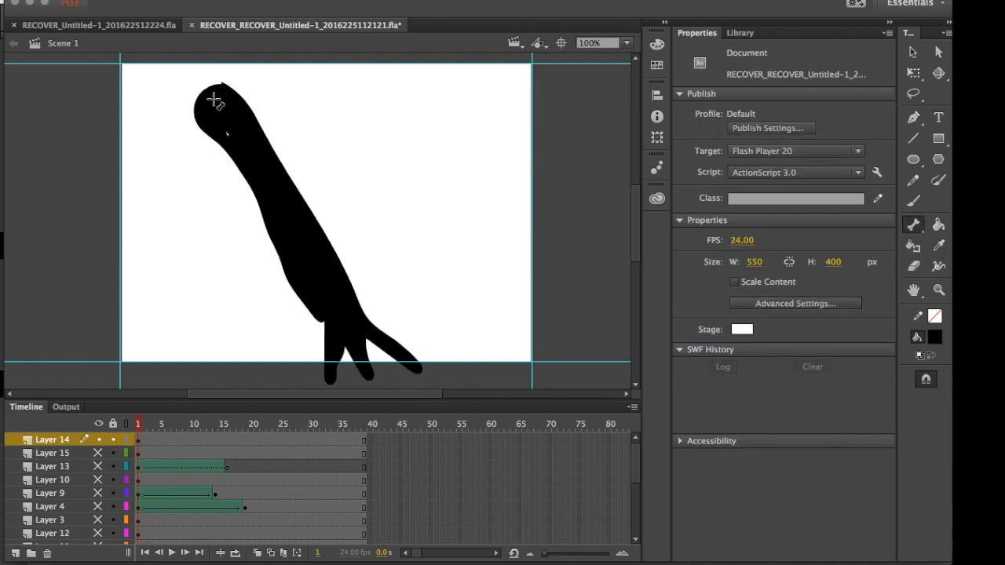
pyautogui.moveTo(212, 100); pyautogui.dragTo(347, 325)
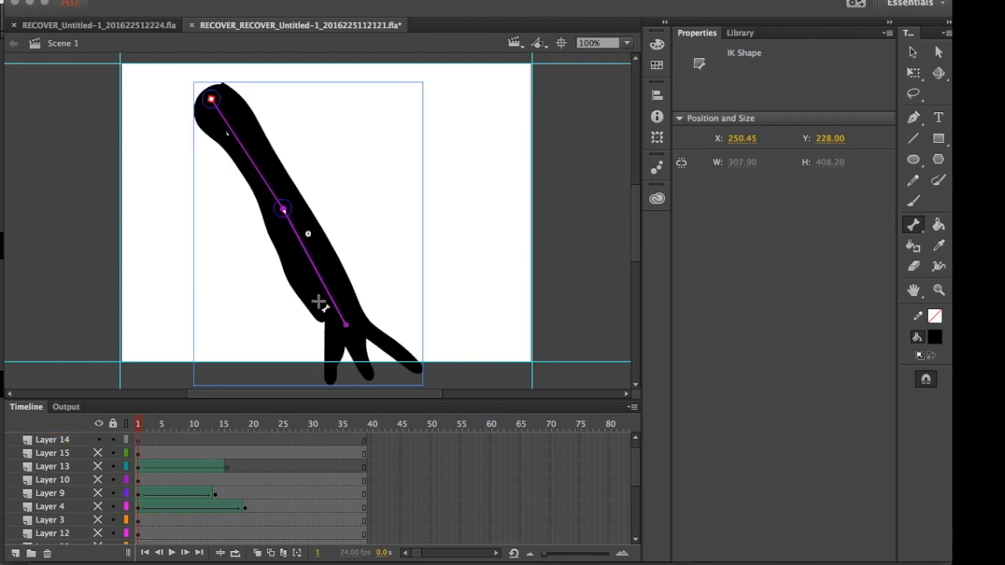
pyautogui.click(913, 51)
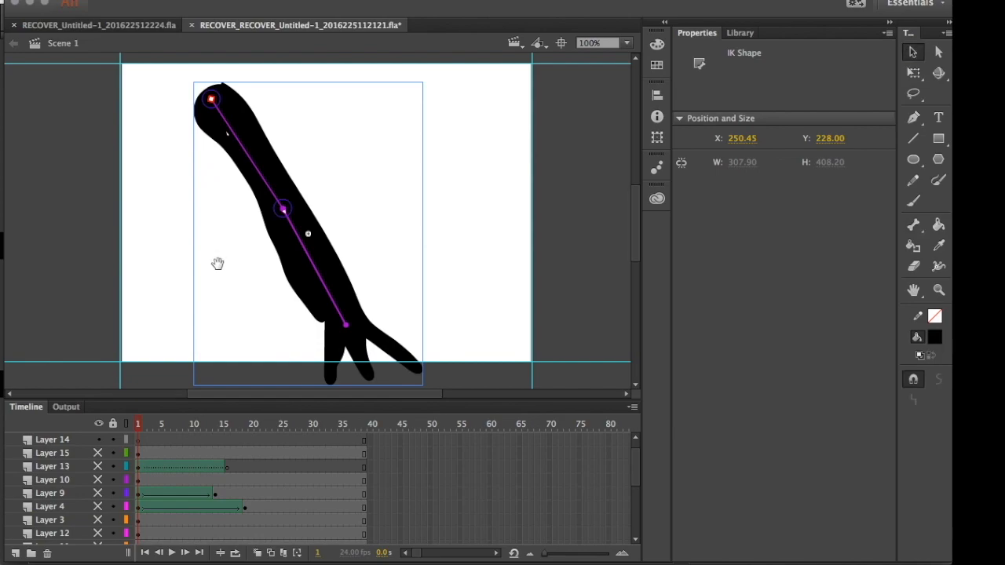
pyautogui.scroll(-1, 228, 251)
pyautogui.moveTo(349, 318); pyautogui.dragTo(378, 239)
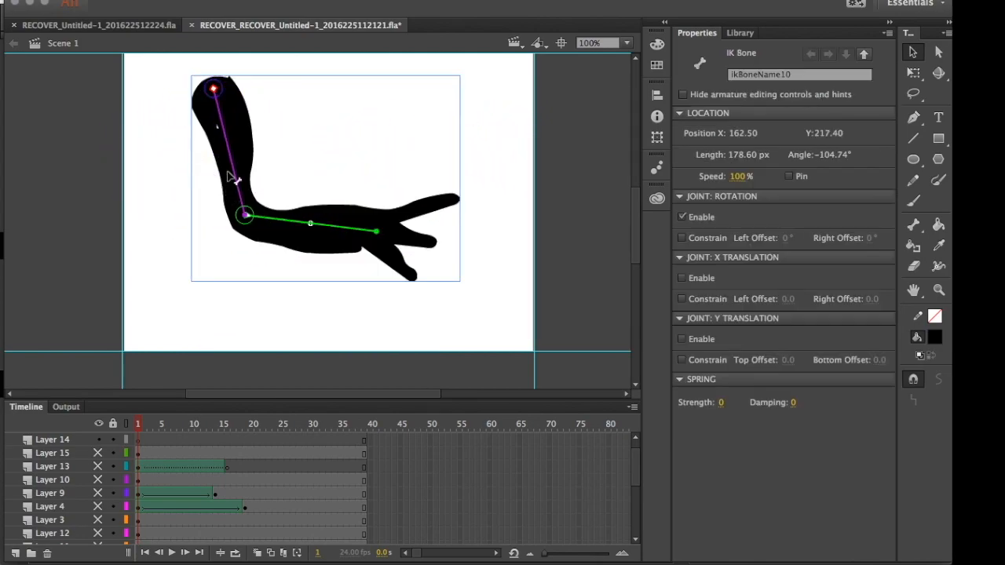
# Test the arm rig by extending the arm, folding the forearm back under the upper arm, and swinging it out again.
pyautogui.moveTo(385, 227); pyautogui.dragTo(463, 207)
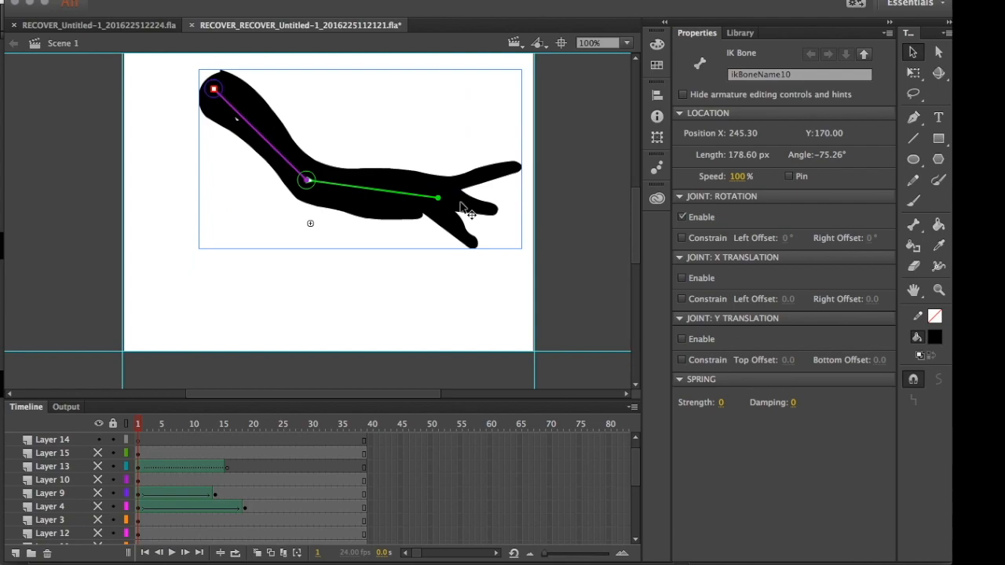
pyautogui.moveTo(432, 192); pyautogui.dragTo(209, 228)
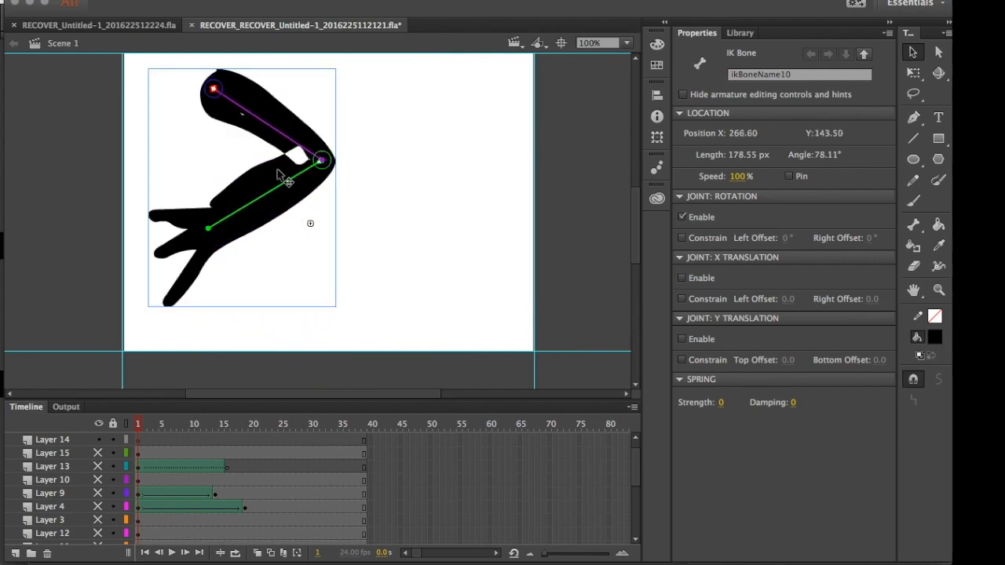
pyautogui.moveTo(278, 189); pyautogui.dragTo(265, 199)
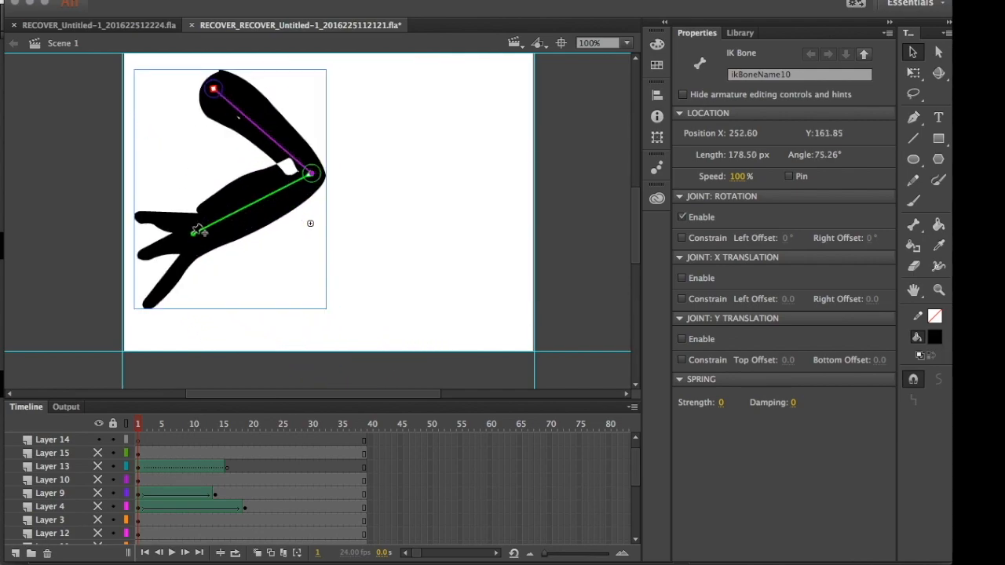
pyautogui.moveTo(202, 233); pyautogui.dragTo(359, 279)
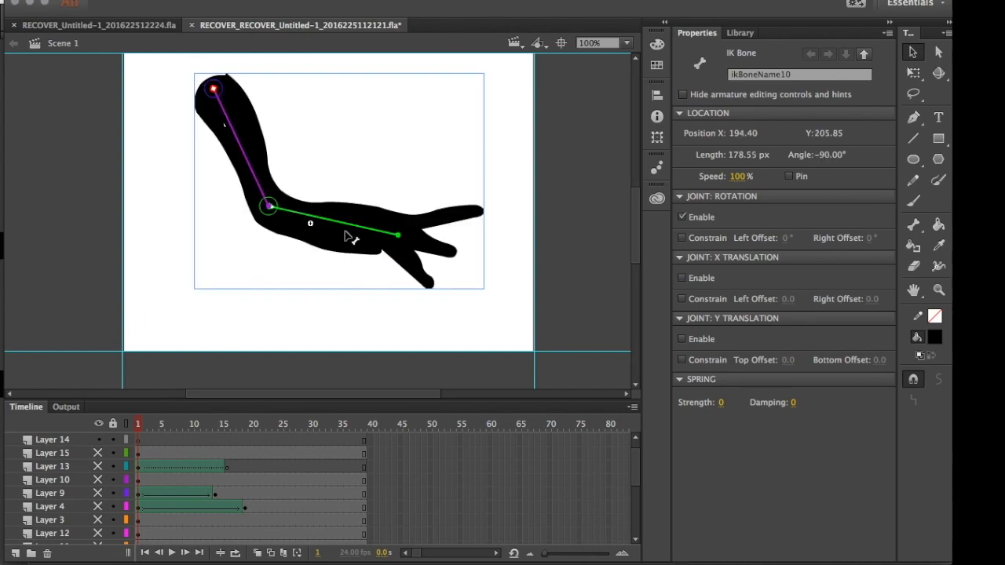
# Adjust the inner-elbow control point's bone binding with the Bind tool and select the control points around the hand.
pyautogui.click(914, 225)
pyautogui.click(852, 239)
pyautogui.click(282, 192)
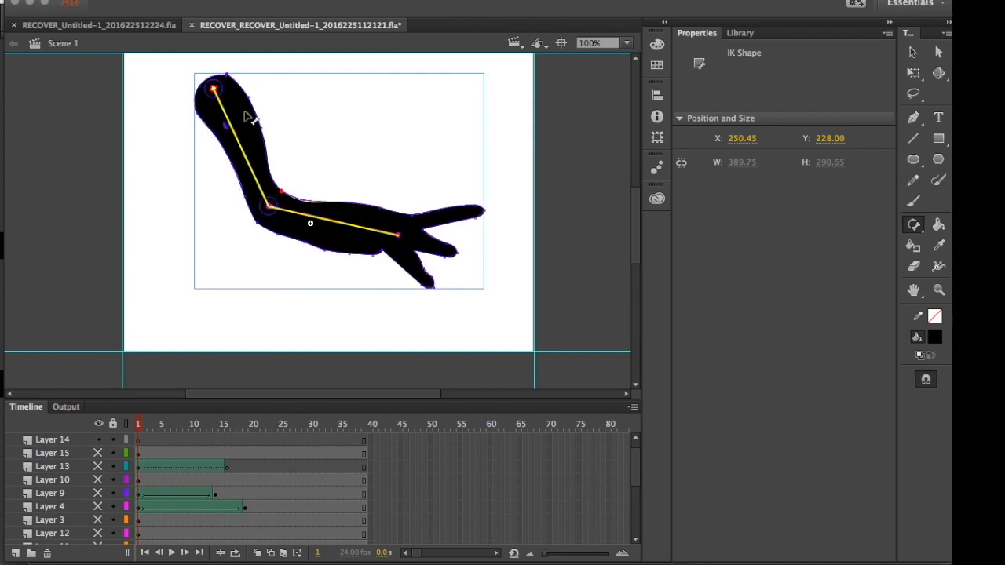
pyautogui.click(287, 197)
pyautogui.moveTo(310, 195); pyautogui.dragTo(286, 194)
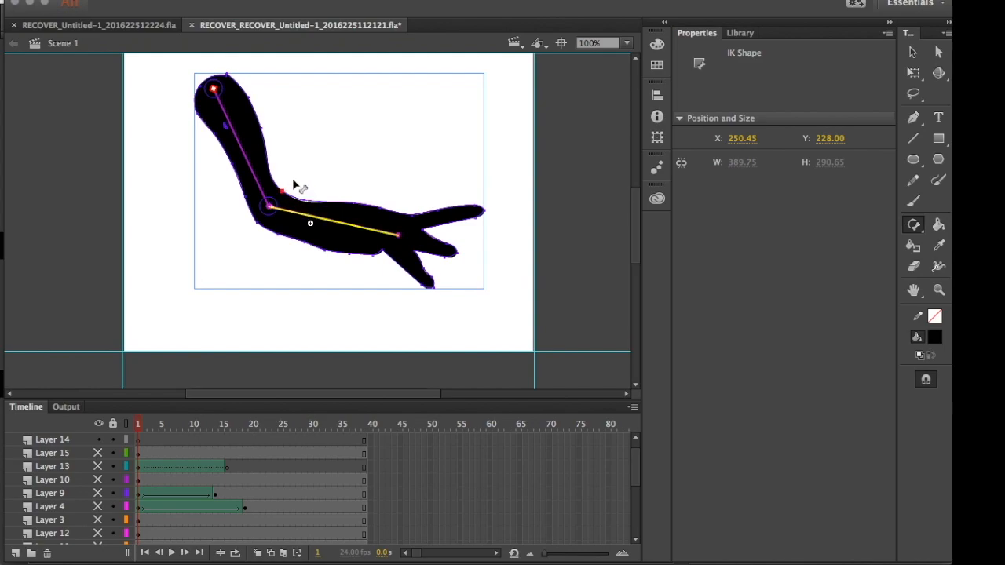
pyautogui.moveTo(346, 180); pyautogui.dragTo(462, 244)
pyautogui.moveTo(374, 179); pyautogui.dragTo(496, 250)
pyautogui.moveTo(484, 295); pyautogui.dragTo(353, 176)
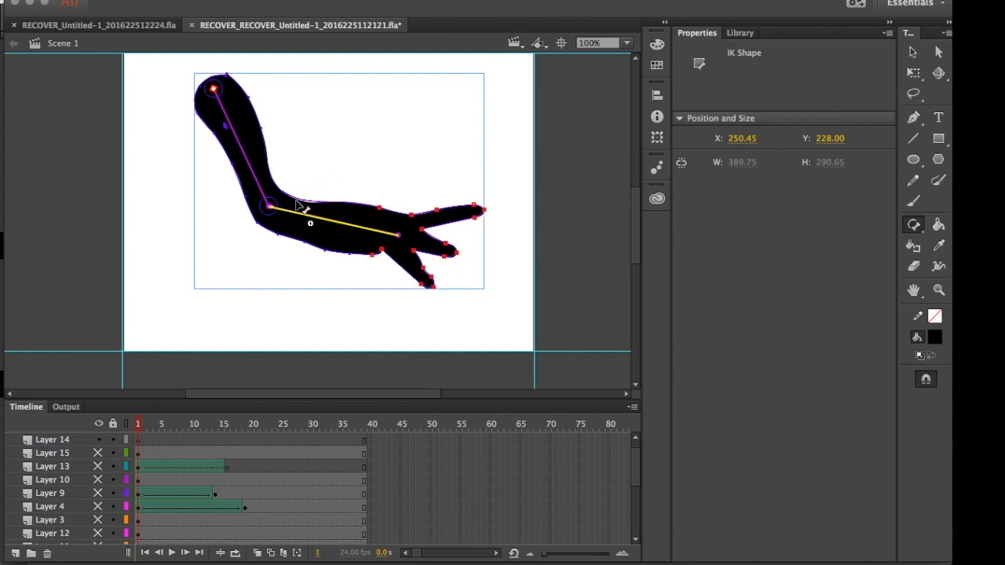
# Select the forearm and upper-arm bones and groups of control points with the Bind tool to examine which points each bone controls.
pyautogui.click(249, 173)
pyautogui.moveTo(172, 75); pyautogui.dragTo(307, 196)
pyautogui.click(332, 237)
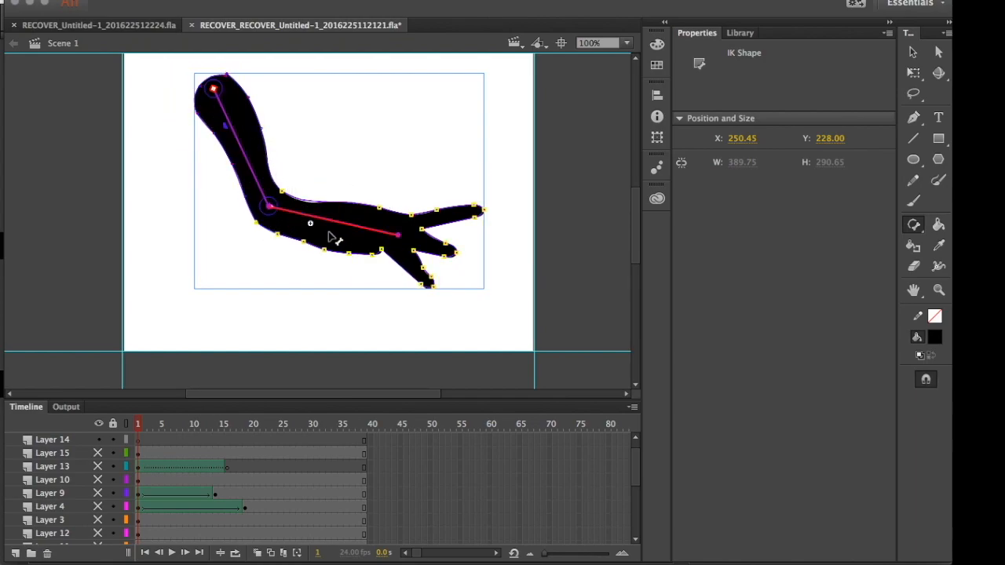
pyautogui.click(264, 192)
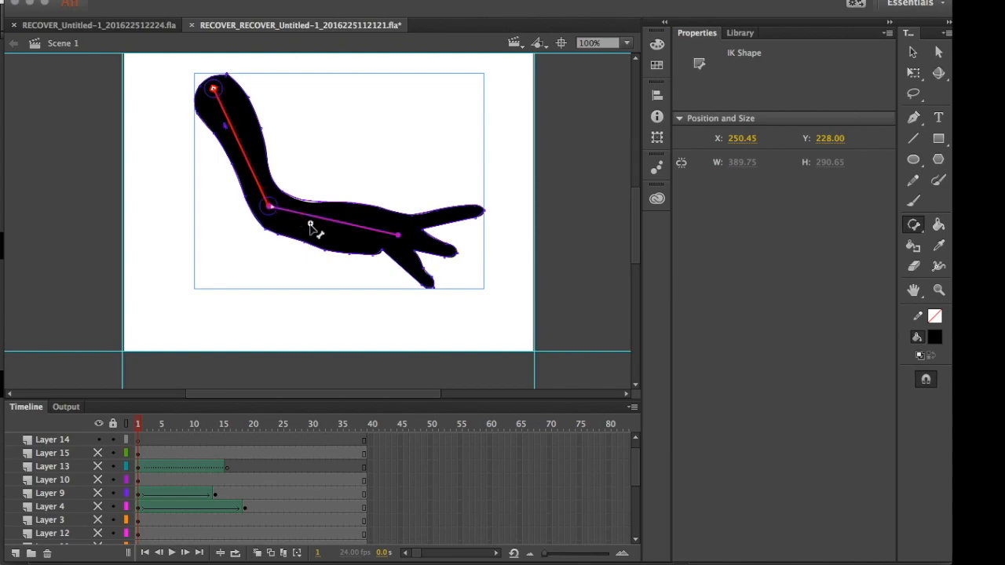
pyautogui.moveTo(262, 190); pyautogui.dragTo(293, 226)
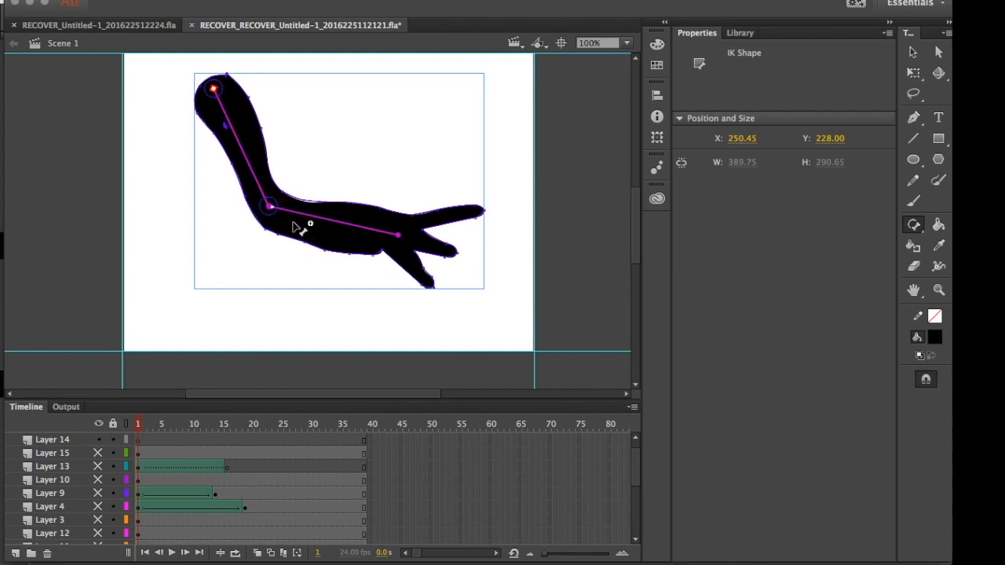
pyautogui.moveTo(282, 175); pyautogui.dragTo(376, 250)
pyautogui.moveTo(429, 290); pyautogui.dragTo(342, 177)
pyautogui.moveTo(483, 298); pyautogui.dragTo(338, 173)
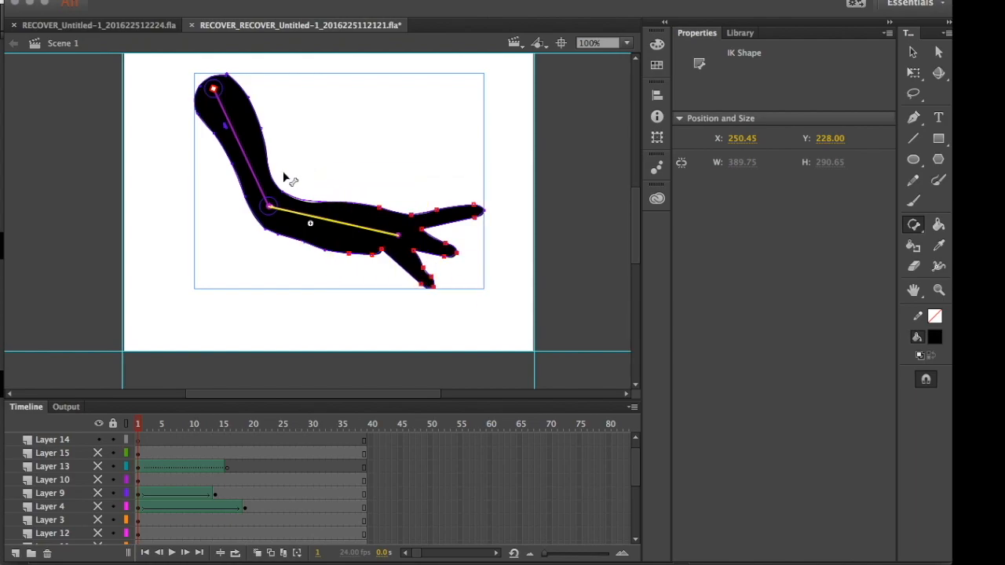
# Pose the black arm again with the Selection tool, moving its bones to test the bend at the elbow.
pyautogui.click(915, 52)
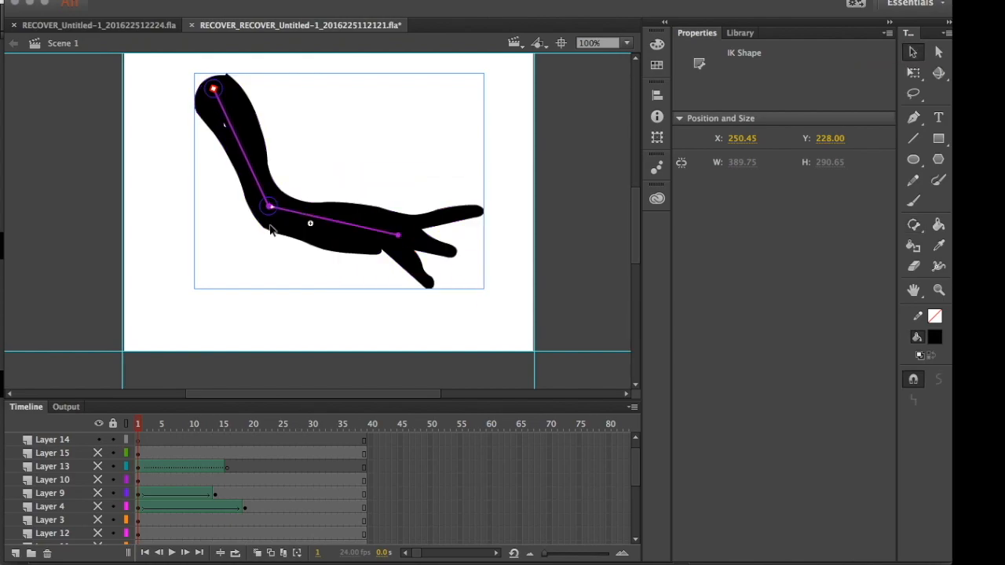
pyautogui.click(300, 218)
pyautogui.moveTo(268, 207); pyautogui.dragTo(397, 224)
pyautogui.moveTo(391, 183); pyautogui.dragTo(194, 276)
pyautogui.moveTo(238, 245); pyautogui.dragTo(322, 221)
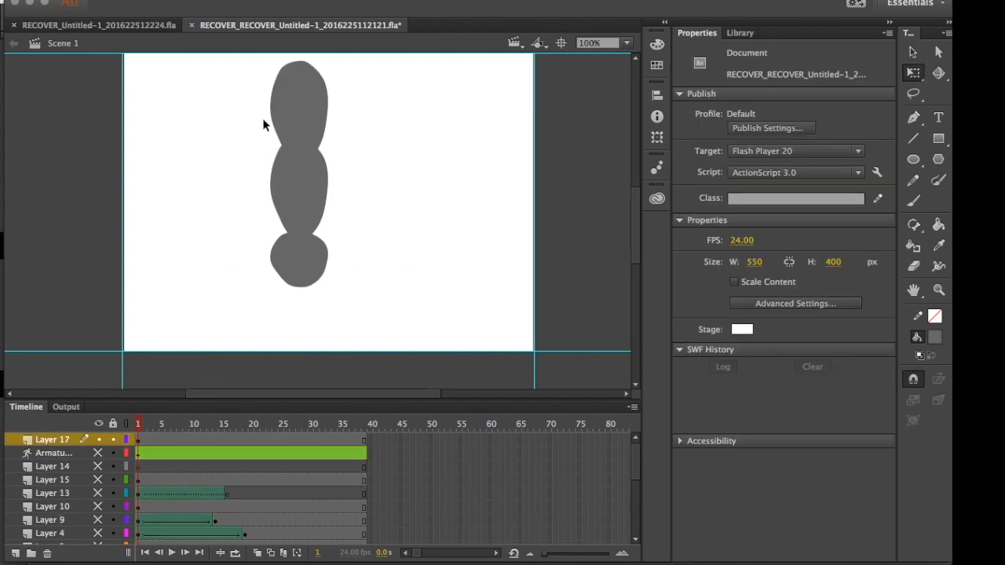
# Connect the three grey limb segments on Layer 17 with a bone chain running from the upper segment to the end segment.
pyautogui.press('v')
pyautogui.moveTo(318, 87); pyautogui.dragTo(302, 287)
pyautogui.click(233, 188)
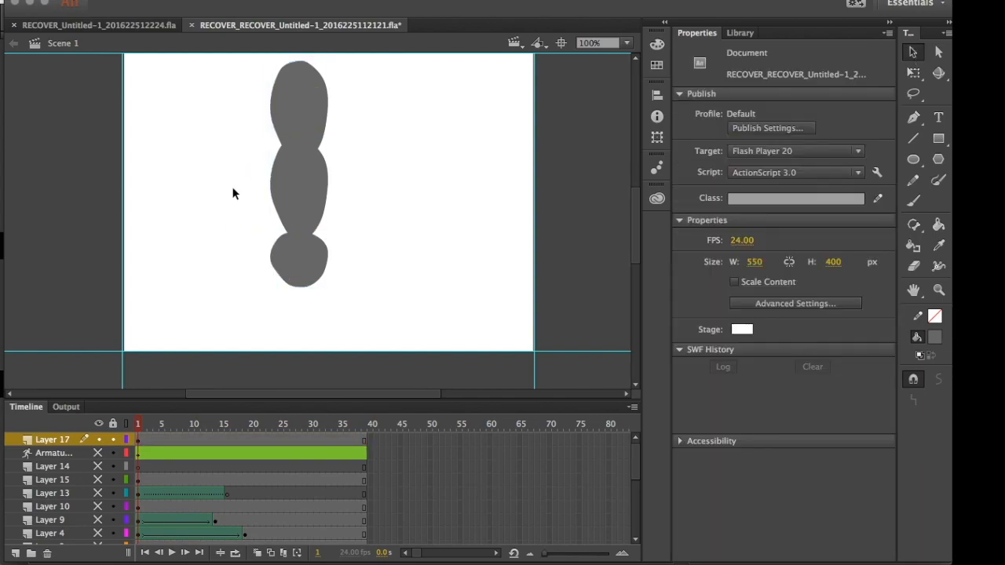
pyautogui.click(913, 225)
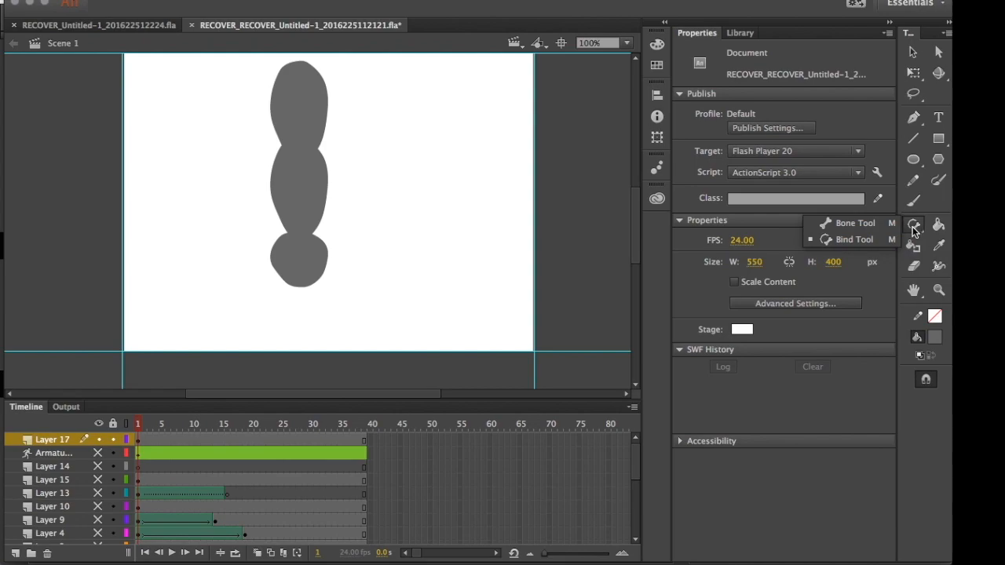
pyautogui.click(864, 225)
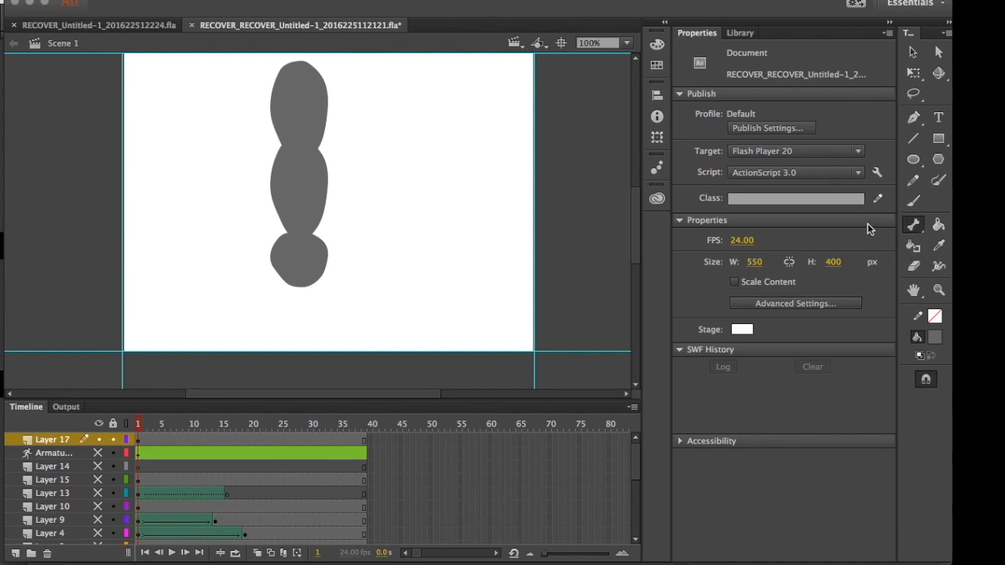
pyautogui.moveTo(299, 68); pyautogui.dragTo(299, 239)
# Pose the segmented grey limb with the Selection tool, swinging its lower segments outward and bending it at the middle joint.
pyautogui.click(915, 52)
pyautogui.moveTo(287, 274); pyautogui.dragTo(190, 156)
pyautogui.moveTo(263, 144); pyautogui.dragTo(194, 185)
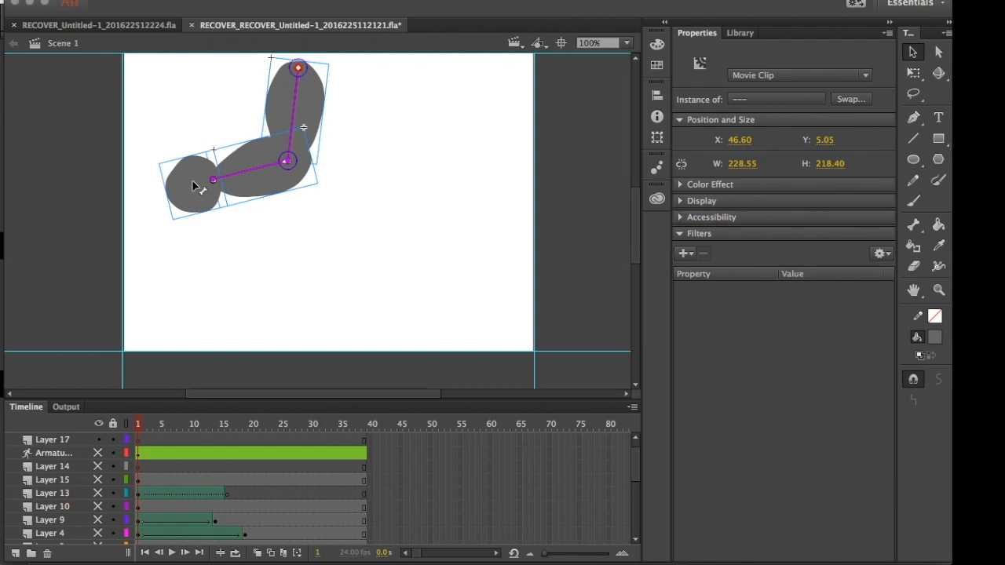
# Swing the end segment of the grey limb inward toward the middle segment, and deselect the limb.
pyautogui.moveTo(195, 186); pyautogui.dragTo(256, 160)
pyautogui.click(200, 110)
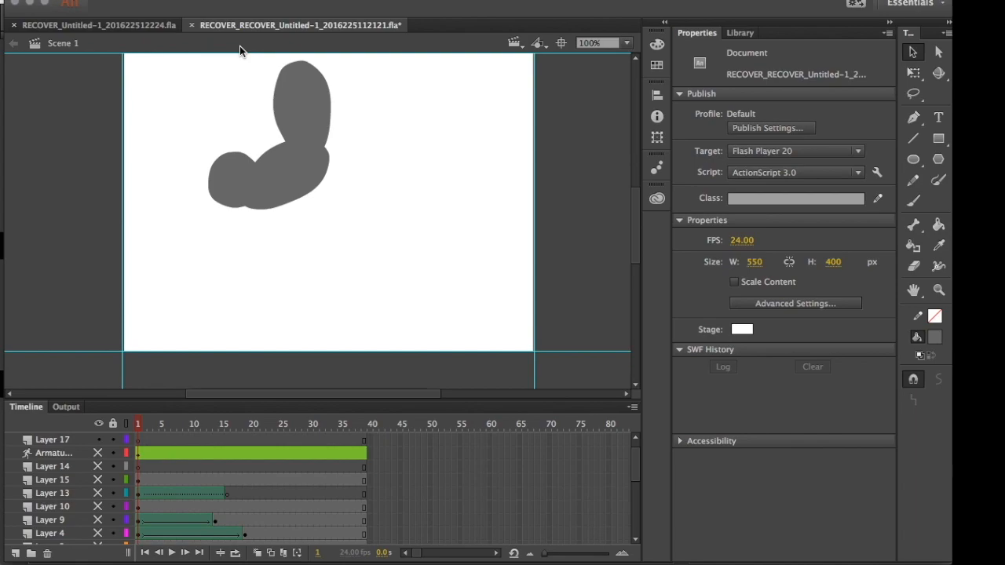
pyautogui.moveTo(363, 238); pyautogui.dragTo(185, 54)
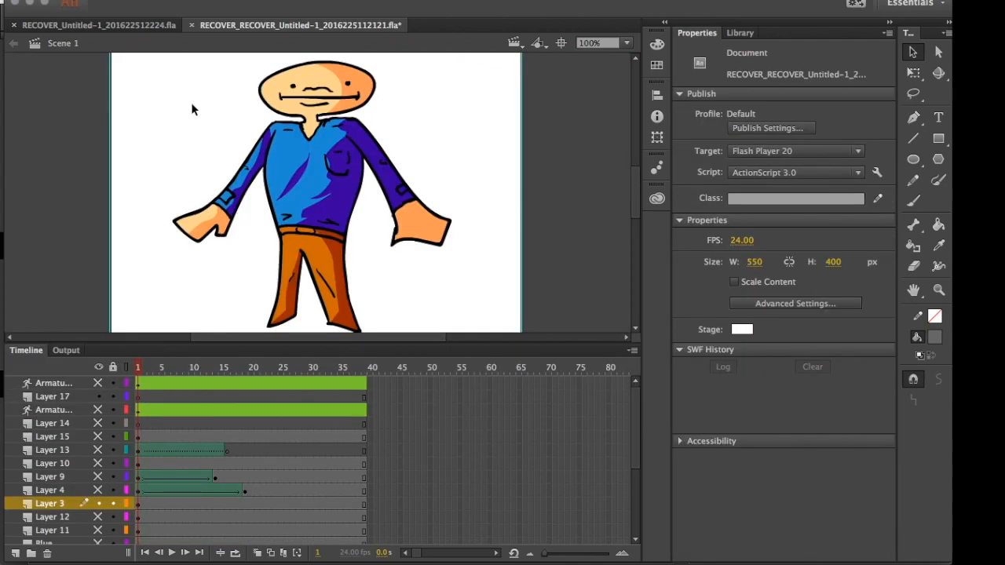
# Try to add bones directly to the cartoon character's sleeve and trouser leg on Layer 3 with the Bone tool.
pyautogui.moveTo(197, 143); pyautogui.dragTo(204, 139)
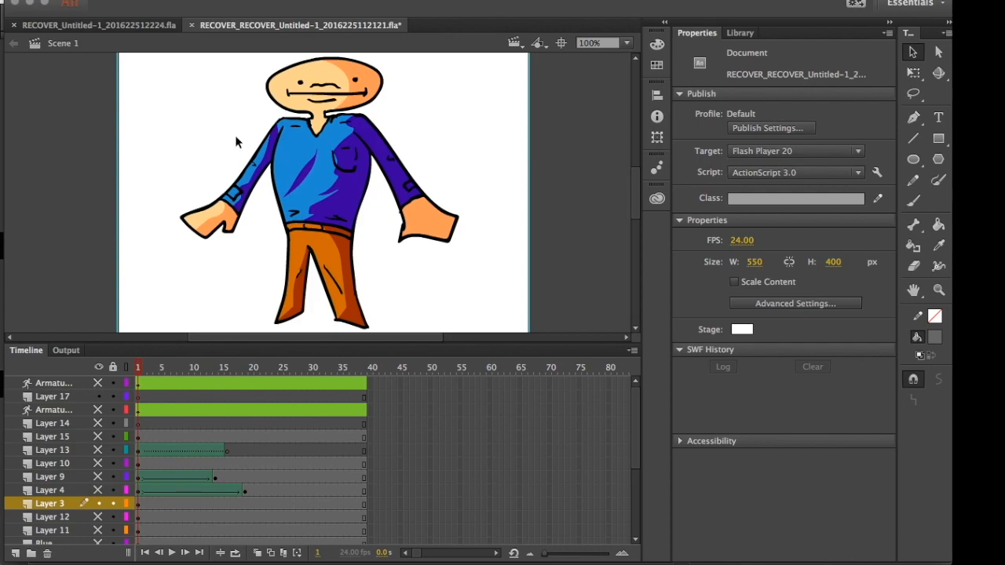
pyautogui.click(918, 227)
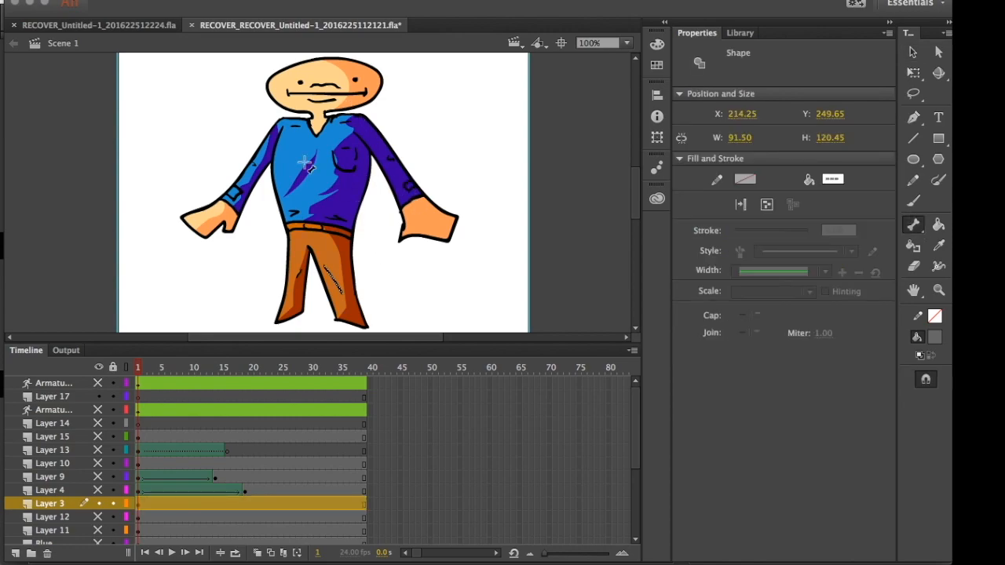
pyautogui.moveTo(361, 122); pyautogui.dragTo(400, 174)
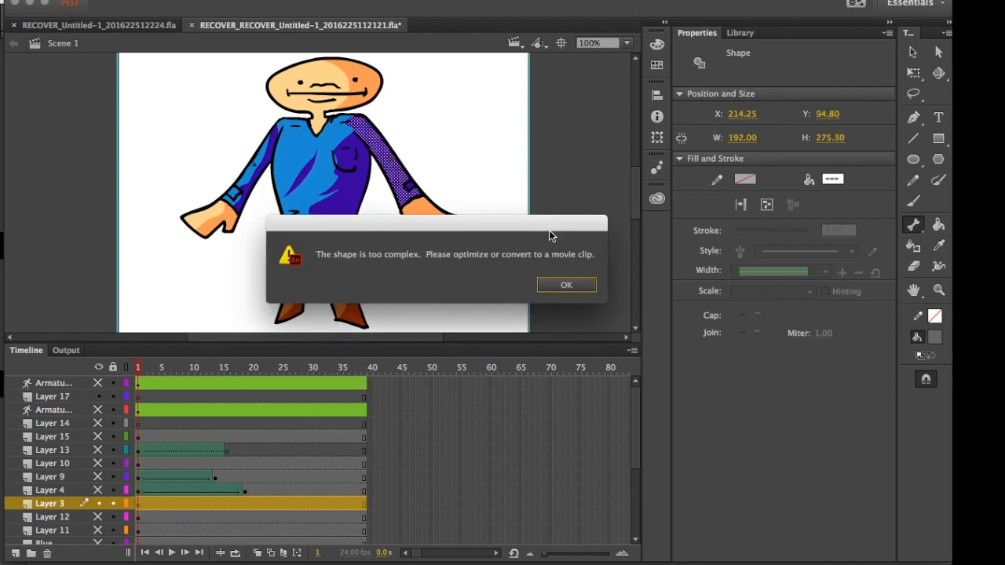
pyautogui.moveTo(348, 227); pyautogui.dragTo(372, 304)
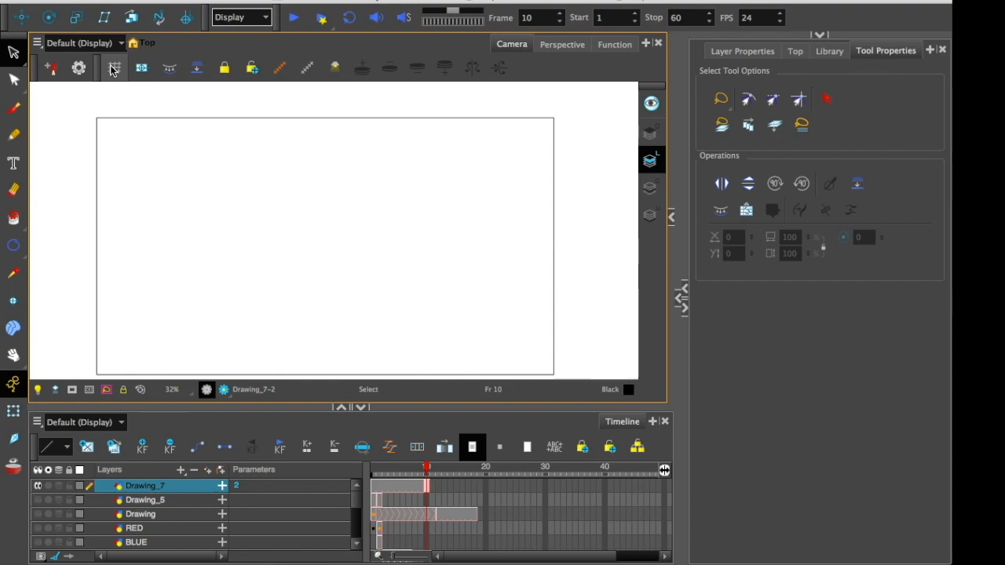
# Switch to Toon Boom Harmony and build a three-bone chain through the character's right-hand arm, from shoulder through elbow and wrist to hand.
pyautogui.moveTo(240, 267); pyautogui.dragTo(252, 251)
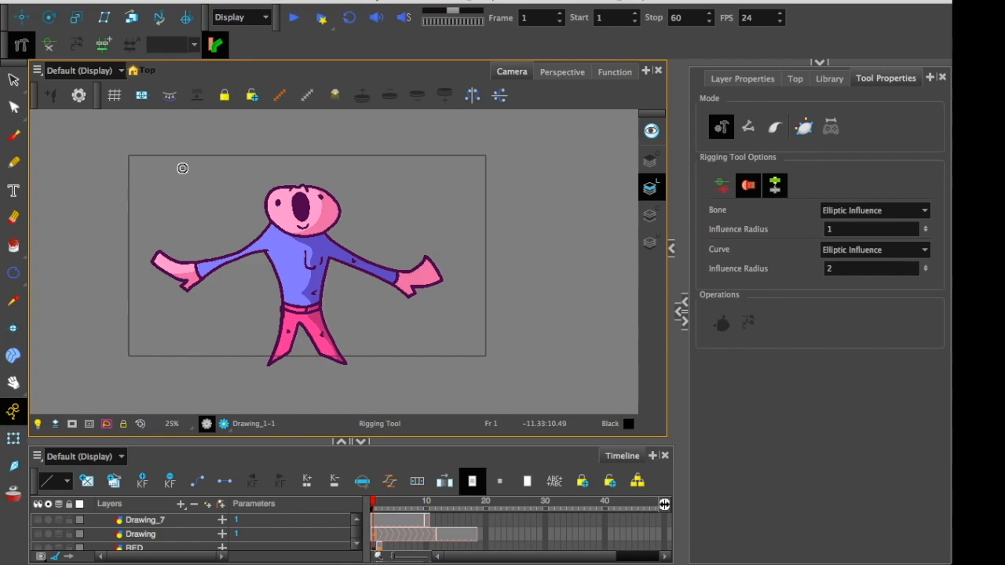
pyautogui.scroll(3, 206, 226)
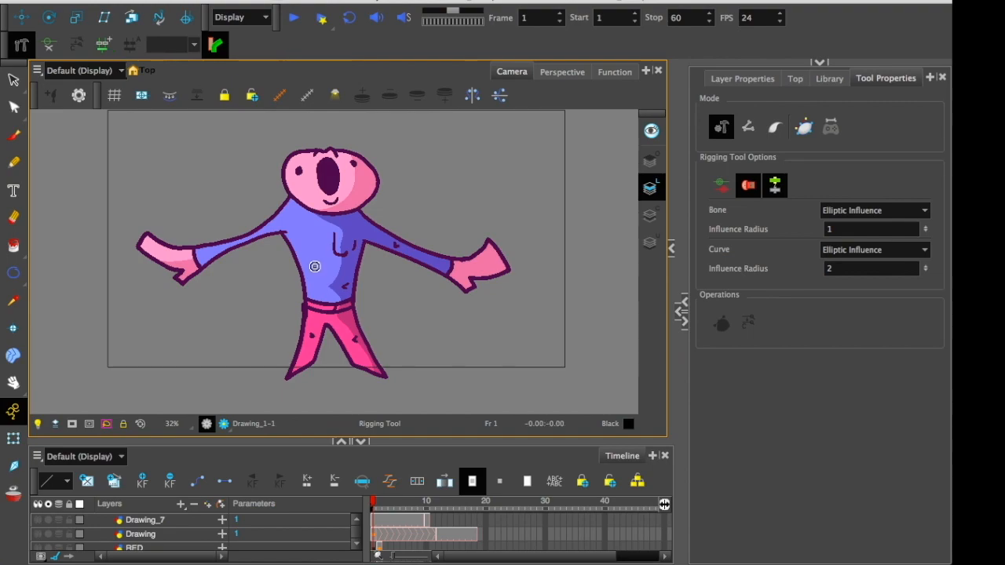
pyautogui.scroll(3, 308, 263)
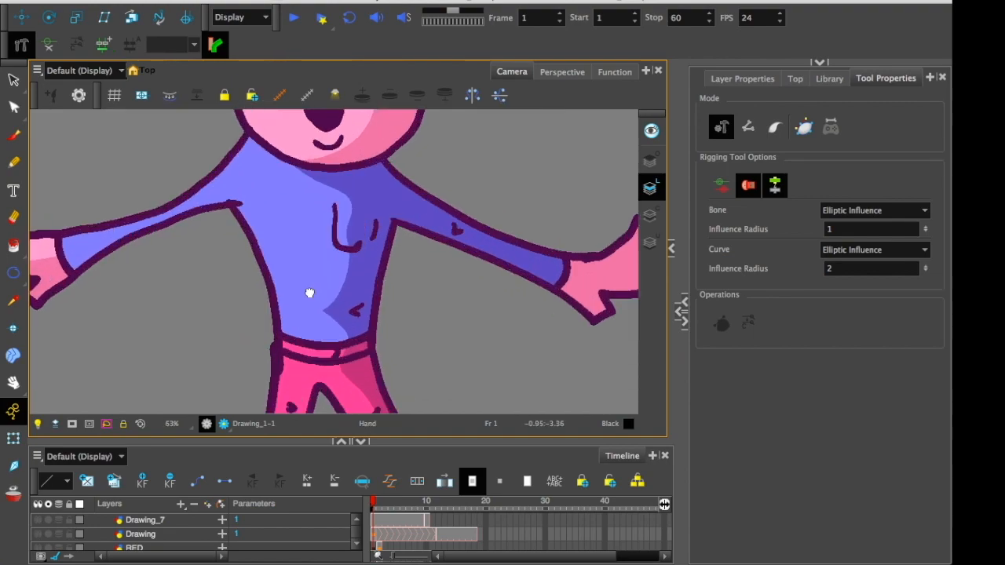
pyautogui.click(259, 257)
pyautogui.click(348, 300)
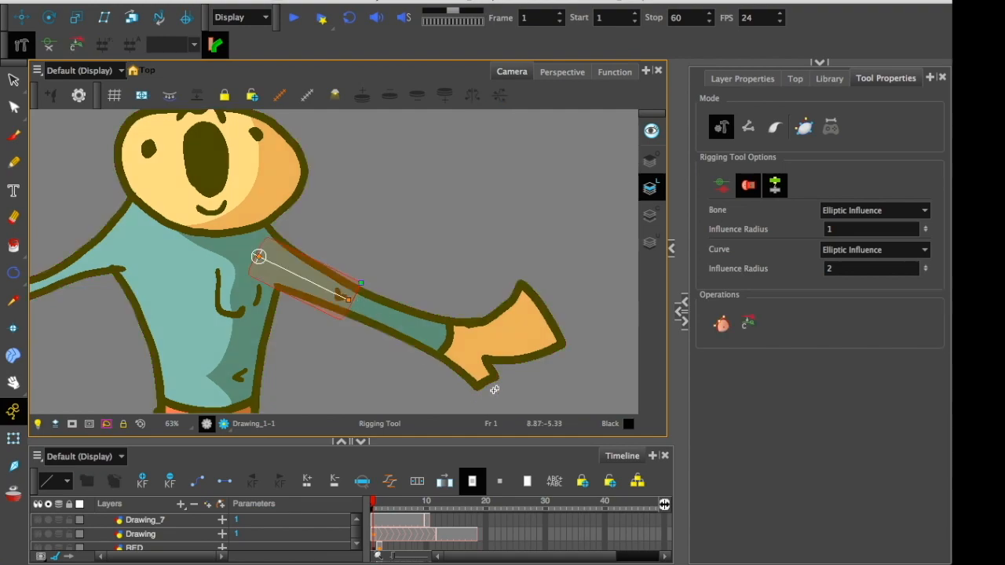
pyautogui.click(449, 340)
pyautogui.click(541, 317)
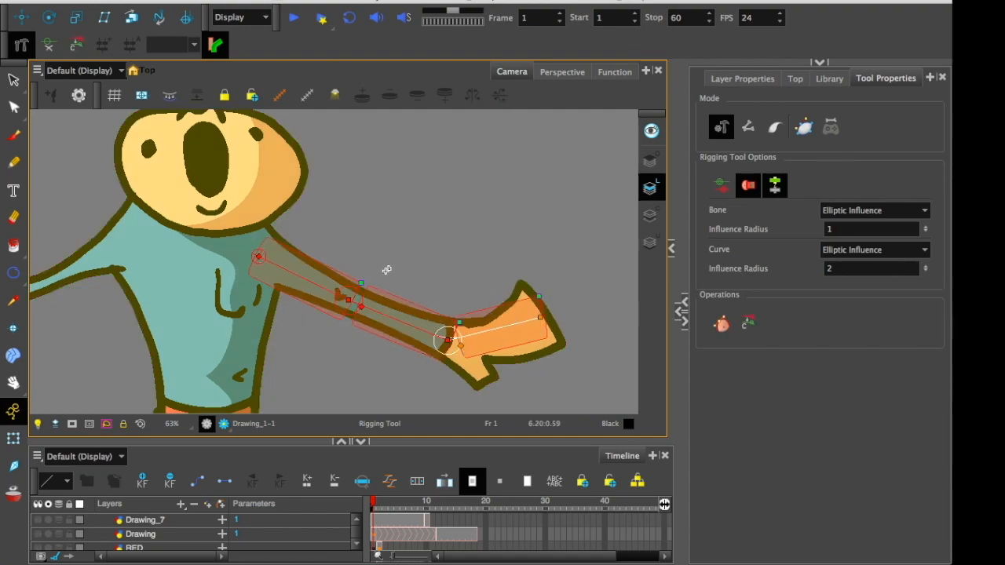
# Enlarge the influence regions of the upper-arm, forearm and hand bones so they surround the drawn arm.
pyautogui.moveTo(360, 284); pyautogui.dragTo(373, 272)
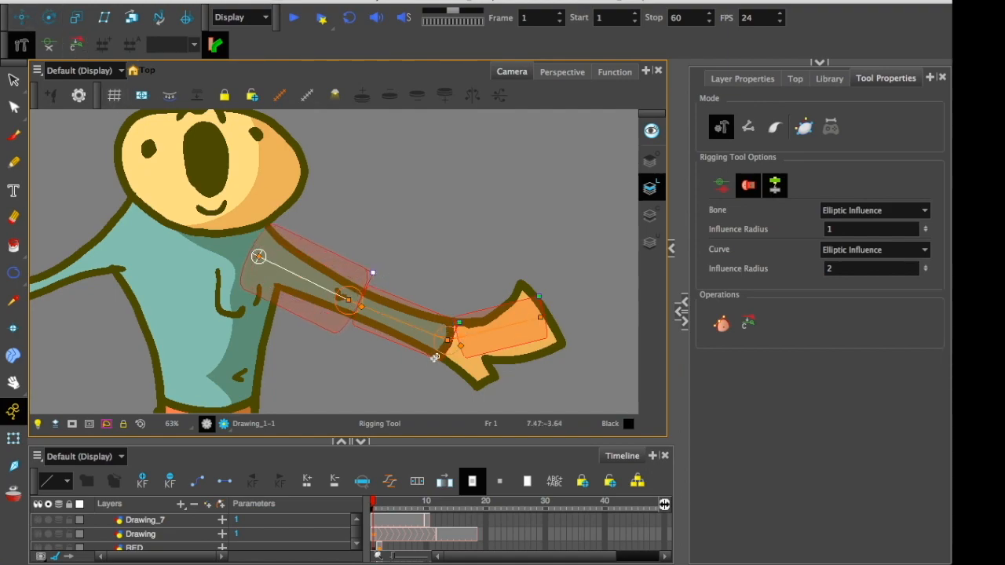
pyautogui.click(458, 325)
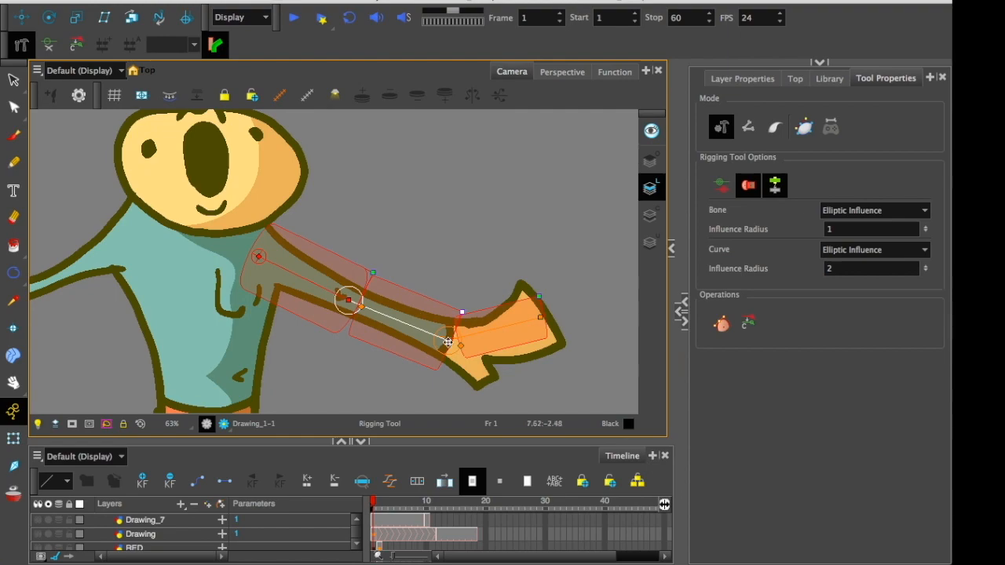
pyautogui.moveTo(461, 314); pyautogui.dragTo(467, 316)
pyautogui.moveTo(539, 297); pyautogui.dragTo(560, 251)
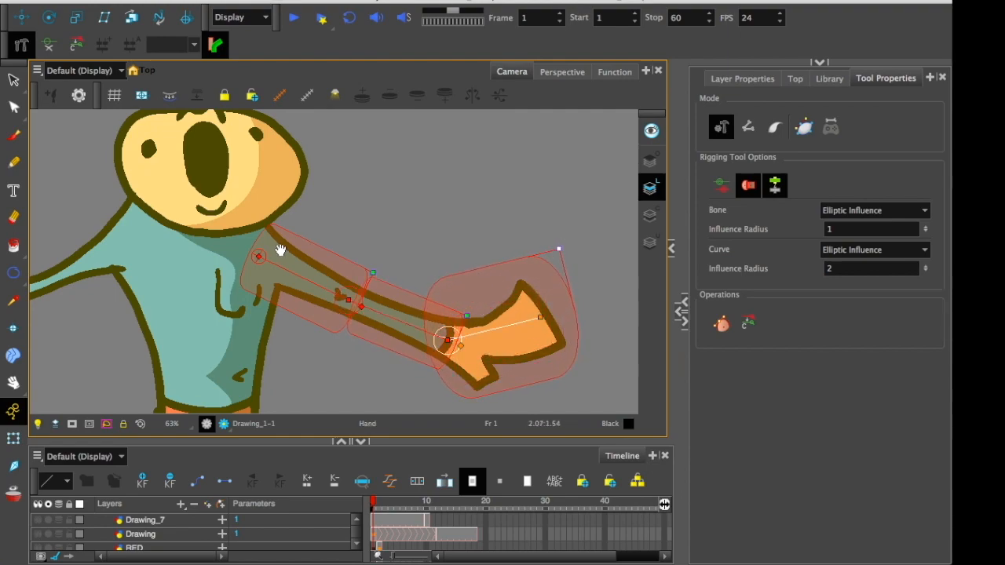
# Pose the bone-rigged arm with the Transform tool, bending the forearm up at the elbow and turning the hand upright.
pyautogui.moveTo(279, 250); pyautogui.dragTo(292, 235)
pyautogui.press('1')
pyautogui.press('1')
pyautogui.press('1')
pyautogui.press('2')
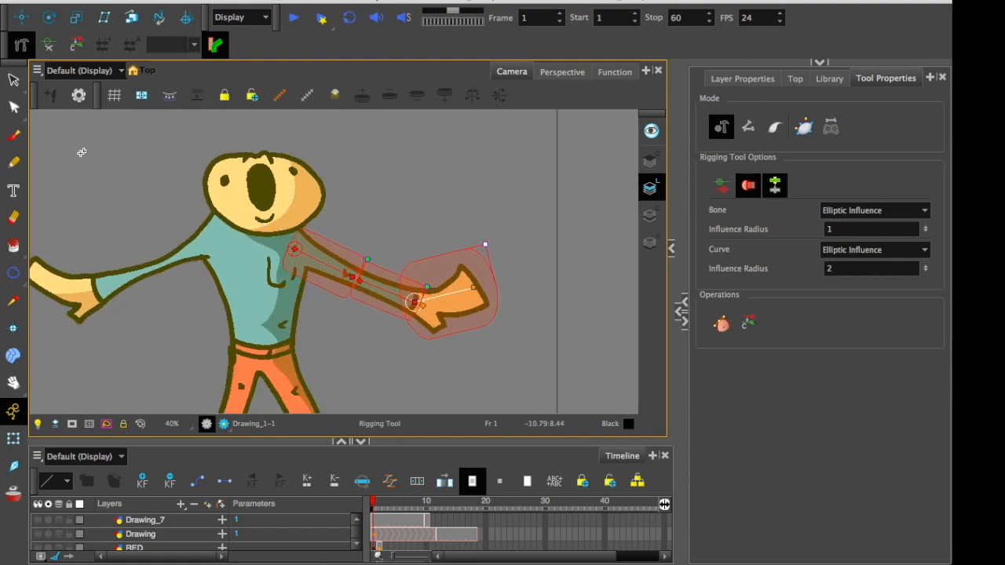
pyautogui.hotkey('shift', 't')
pyautogui.press('2')
pyautogui.press('2')
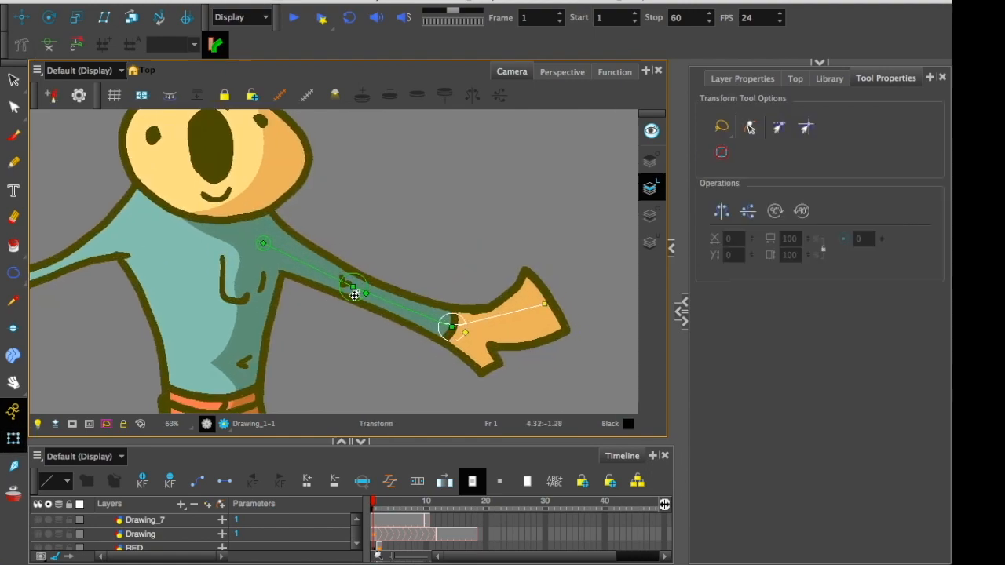
pyautogui.moveTo(349, 283); pyautogui.dragTo(460, 252)
pyautogui.moveTo(511, 173); pyautogui.dragTo(456, 139)
# Lower the elbow of the posed arm and bring the forearm down to nearly horizontal.
pyautogui.press('1')
pyautogui.press('1')
pyautogui.press('1')
pyautogui.press('2')
pyautogui.press('2')
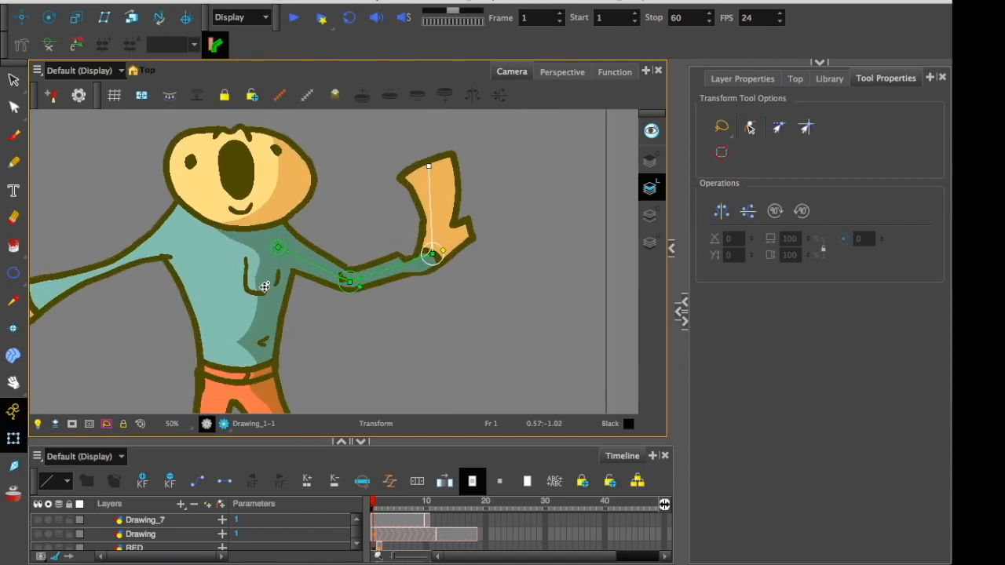
pyautogui.press('2')
pyautogui.moveTo(350, 288); pyautogui.dragTo(378, 296)
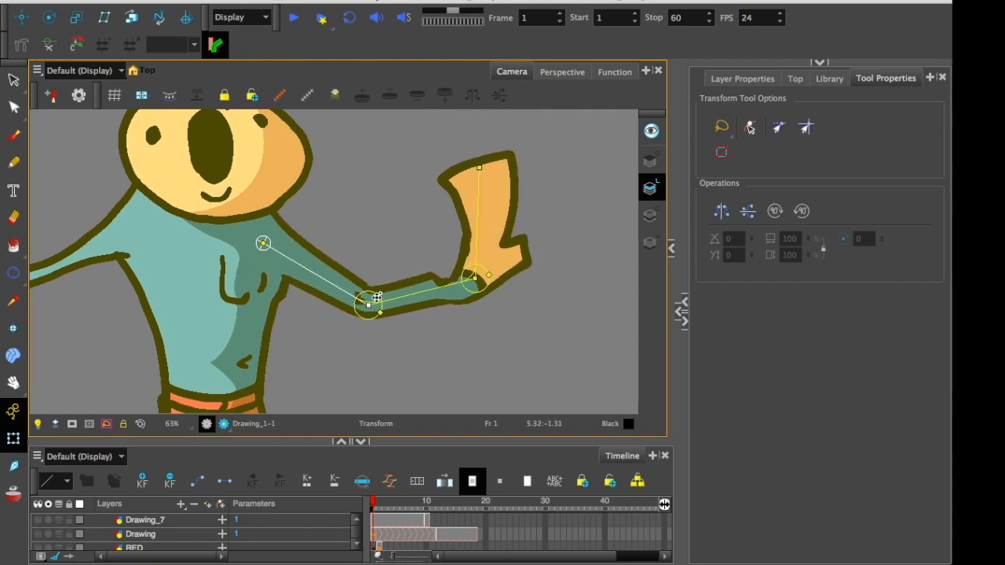
pyautogui.moveTo(472, 280); pyautogui.dragTo(504, 301)
# Refine the arm's bone chain with the Rigging tool, adding an extra forearm bone and shifting the shoulder and elbow joints along the arm.
pyautogui.press('1')
pyautogui.press('1')
pyautogui.press('2')
pyautogui.press('2')
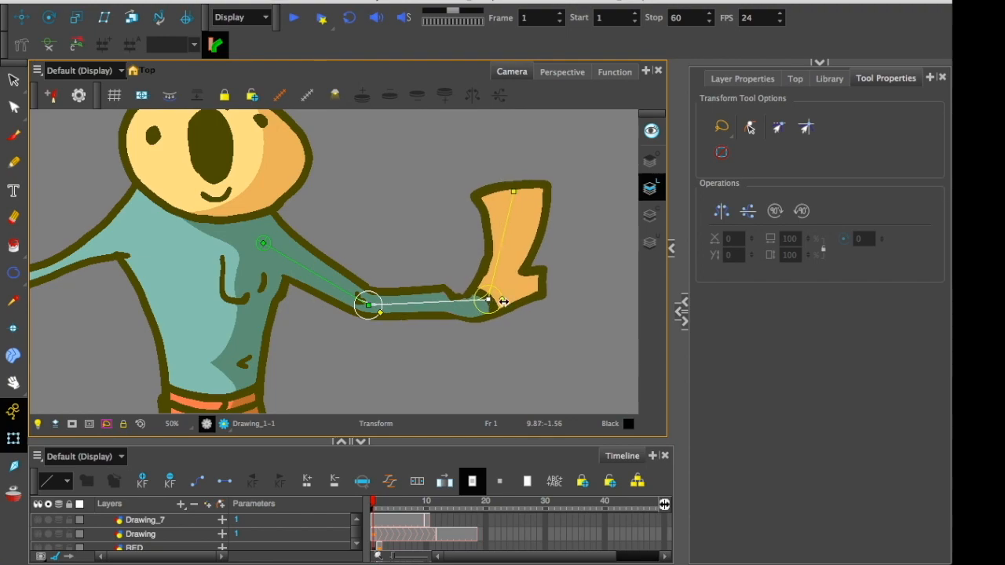
pyautogui.press('1')
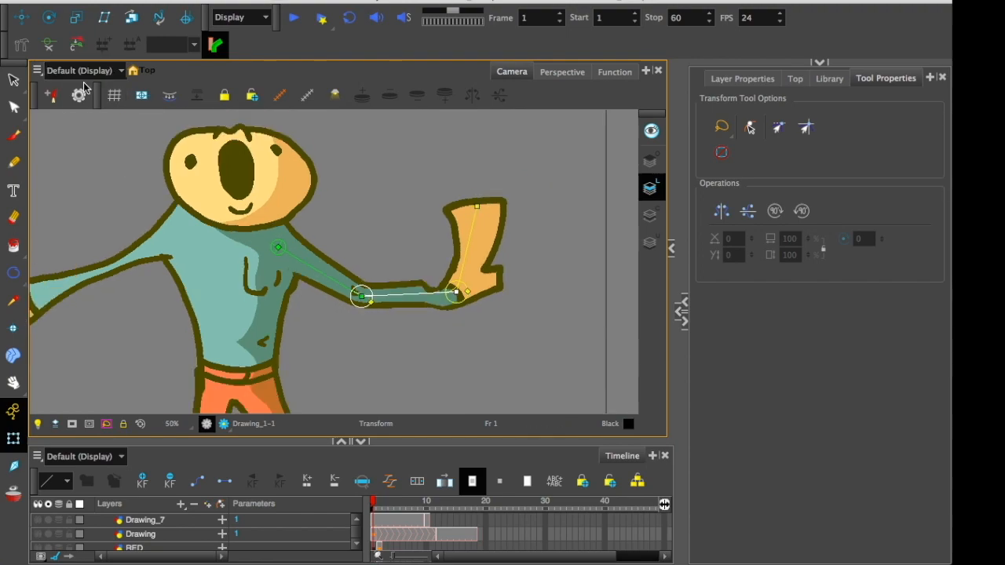
pyautogui.press('2')
pyautogui.press('2')
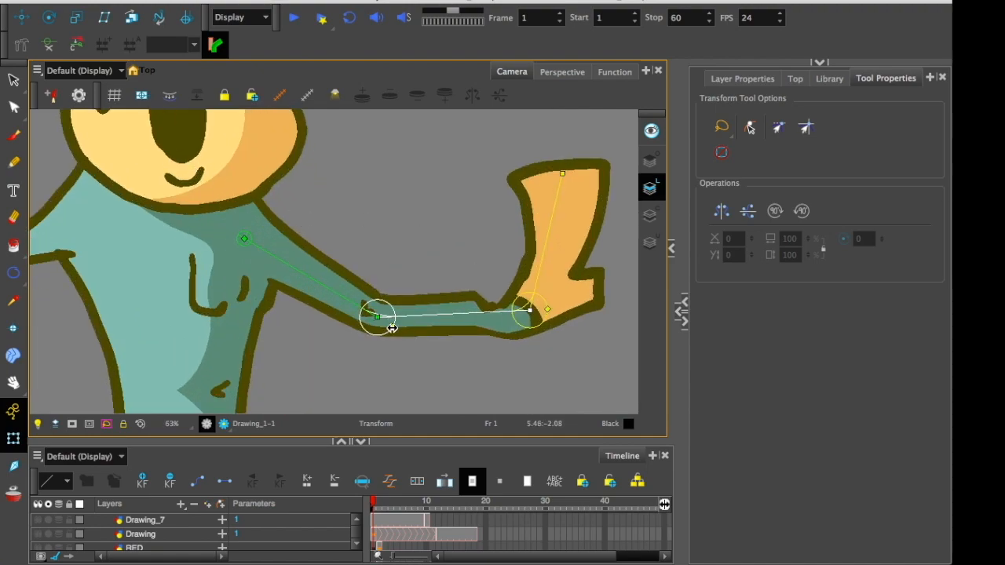
pyautogui.click(24, 46)
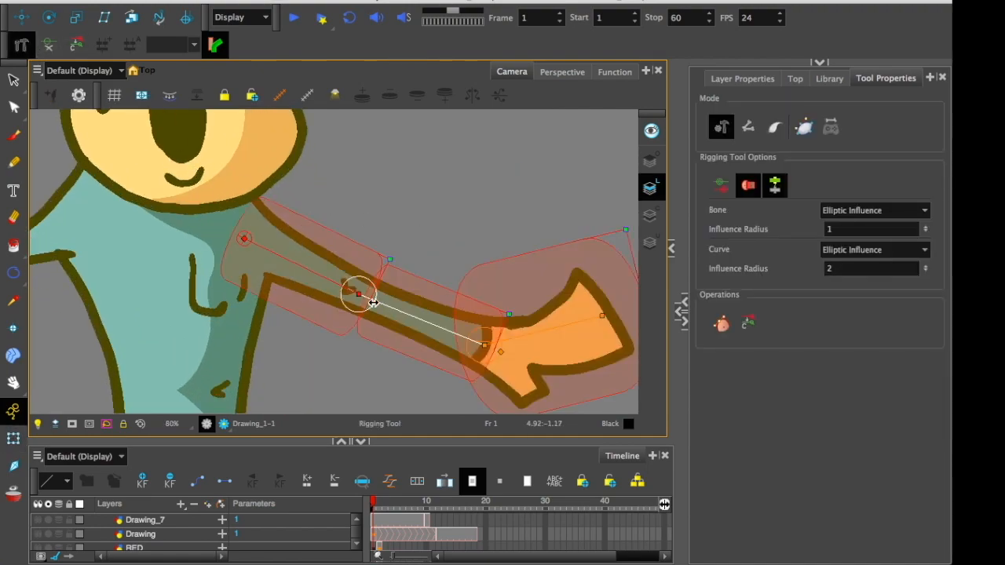
pyautogui.moveTo(383, 314); pyautogui.dragTo(379, 312)
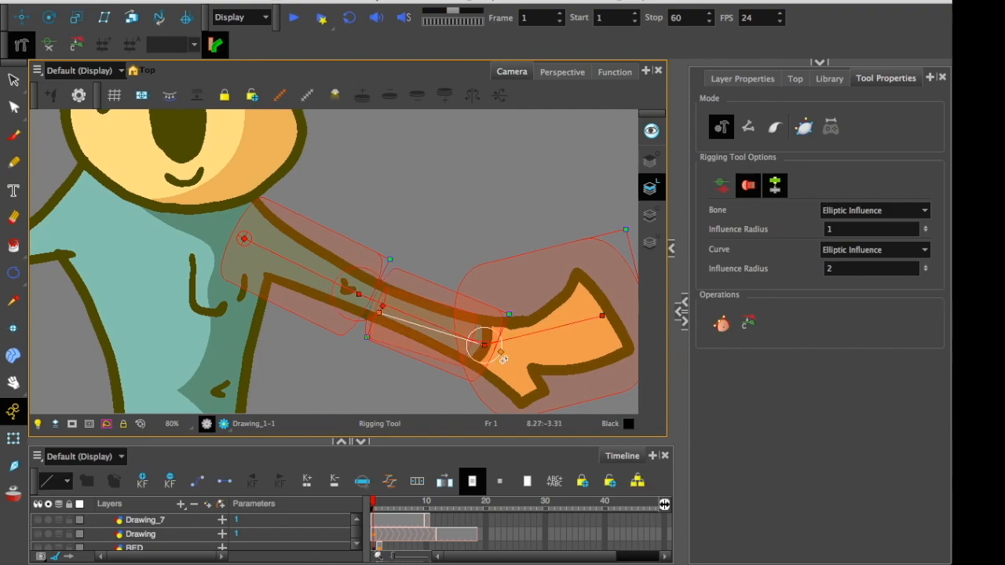
pyautogui.moveTo(499, 354); pyautogui.dragTo(493, 351)
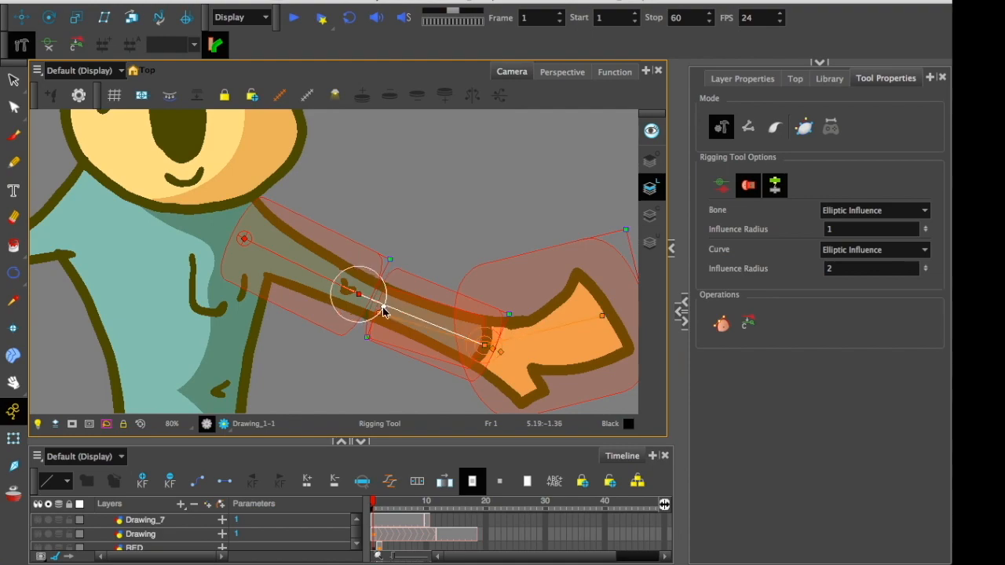
pyautogui.moveTo(242, 242); pyautogui.dragTo(268, 250)
pyautogui.moveTo(382, 306); pyautogui.dragTo(363, 296)
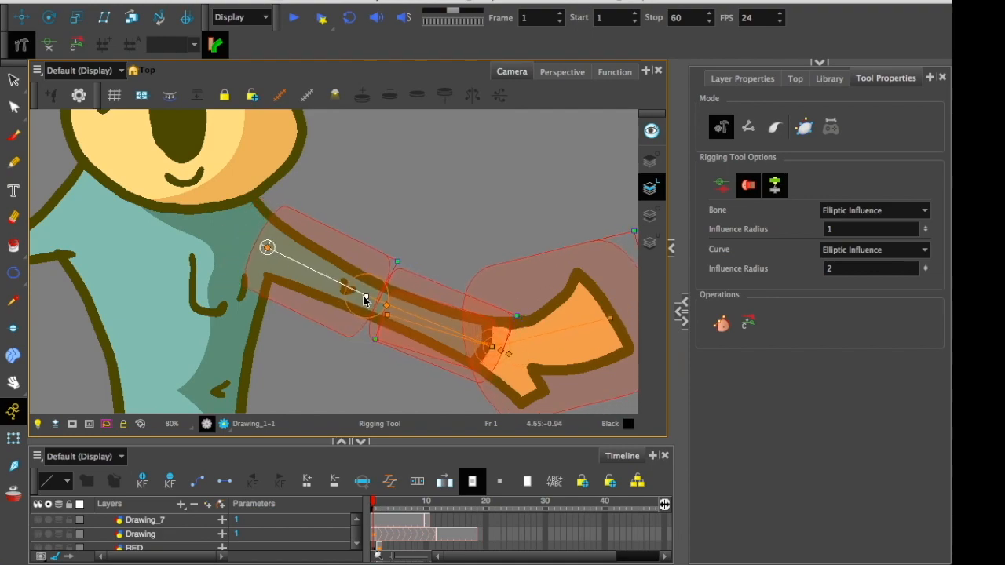
# Pose the revised bone chain by raising the elbow, levelling the forearm and tilting the hand outward.
pyautogui.moveTo(476, 346); pyautogui.dragTo(377, 356)
pyautogui.click(21, 17)
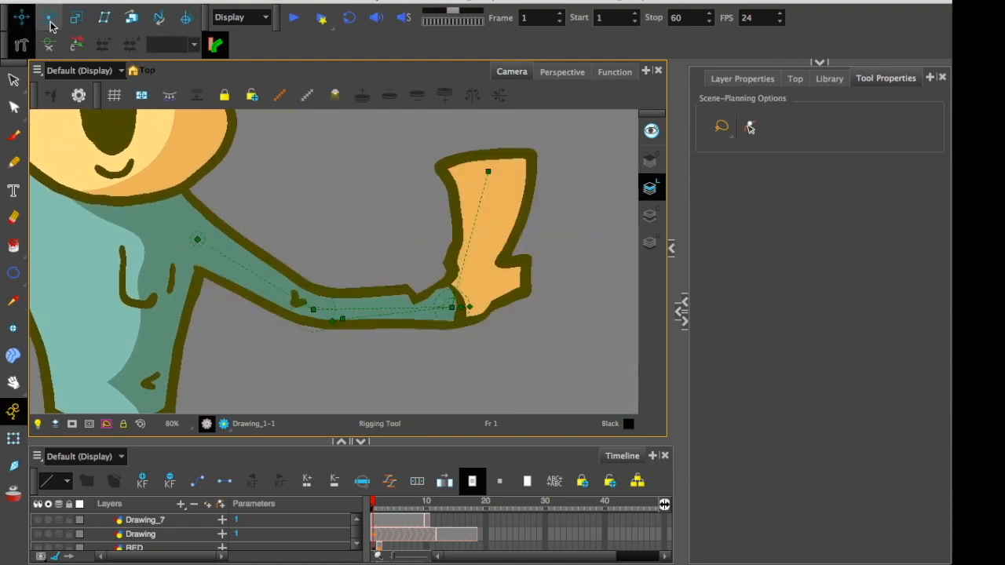
pyautogui.click(49, 17)
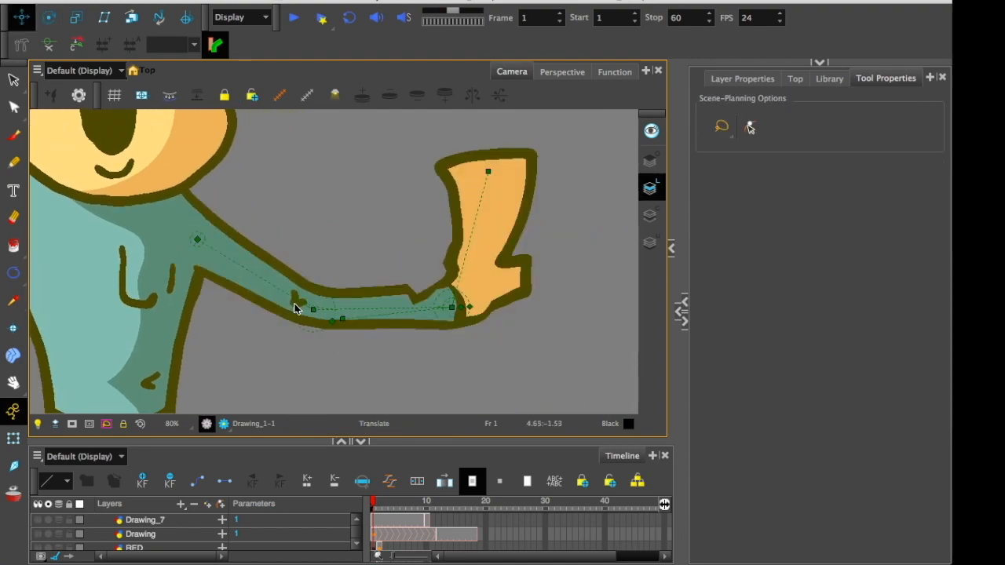
pyautogui.moveTo(315, 309); pyautogui.dragTo(336, 284)
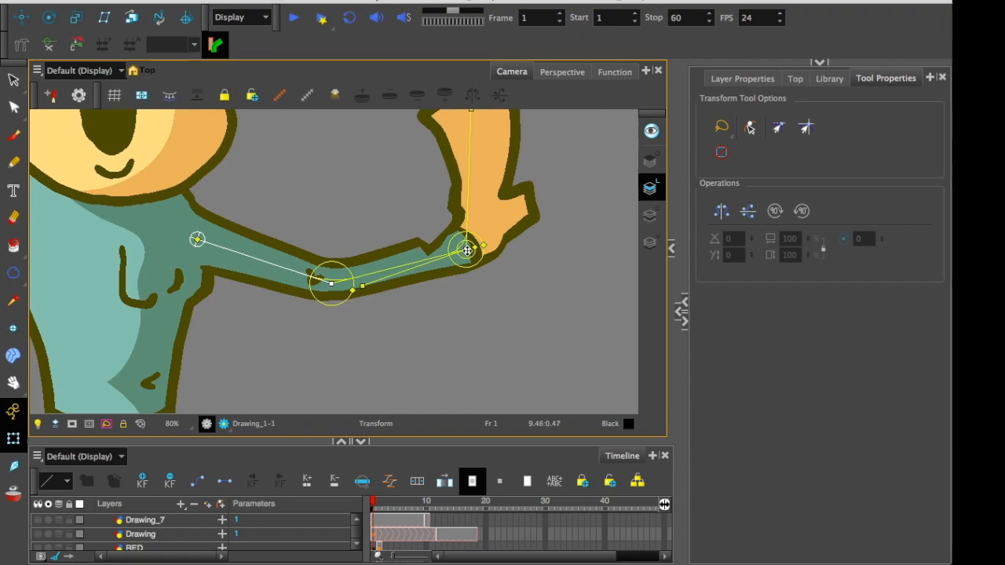
pyautogui.moveTo(468, 250); pyautogui.dragTo(469, 281)
pyautogui.moveTo(510, 148); pyautogui.dragTo(553, 216)
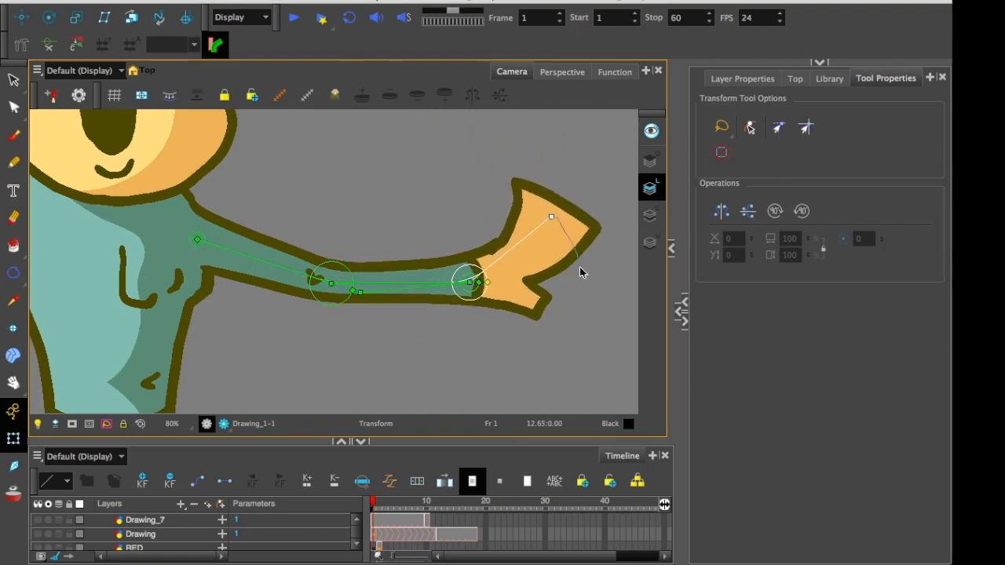
pyautogui.moveTo(552, 218)
pyautogui.mouseDown()
pyautogui.moveTo(568, 264)
pyautogui.moveTo(579, 227)
pyautogui.moveTo(569, 216)
pyautogui.mouseUp()
# Raise the upper arm slightly at the elbow and nudge the shoulder joint to test the deformation beside the torso.
pyautogui.moveTo(247, 308); pyautogui.dragTo(305, 328)
pyautogui.moveTo(383, 301); pyautogui.dragTo(400, 288)
pyautogui.moveTo(223, 318); pyautogui.dragTo(311, 338)
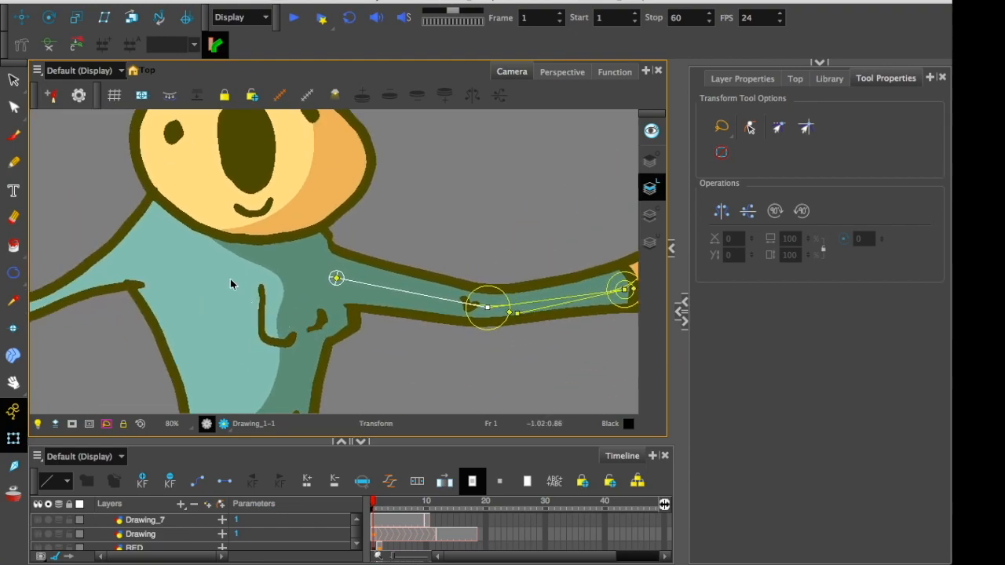
pyautogui.moveTo(336, 277)
pyautogui.mouseDown()
pyautogui.moveTo(514, 274)
pyautogui.moveTo(660, 297)
pyautogui.moveTo(341, 275)
pyautogui.mouseUp()
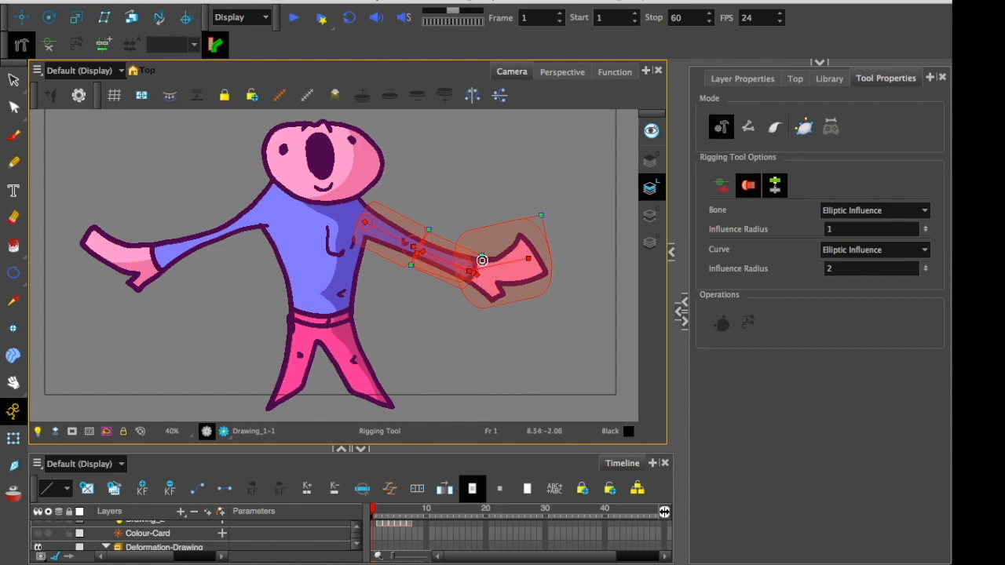
# Add a curve deformer to the character's other arm, starting at the shoulder and ending beyond the sleeve.
pyautogui.click(273, 201)
pyautogui.click(239, 225)
pyautogui.moveTo(176, 251); pyautogui.dragTo(141, 187)
# Bend the curve-rigged arm into different arcs with the Transform tool by repositioning the deformer's two curve handles.
pyautogui.click(14, 439)
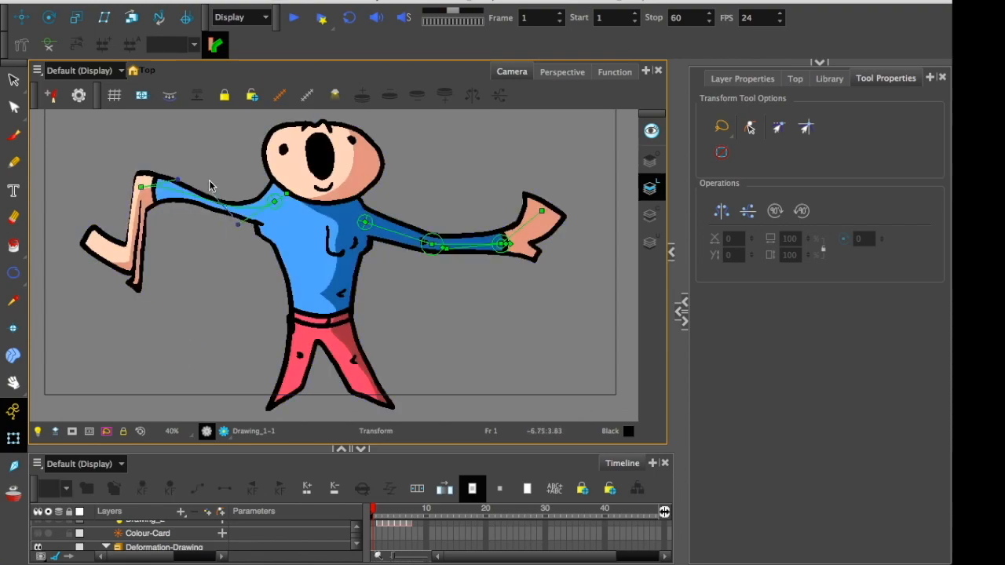
pyautogui.click(236, 224)
pyautogui.moveTo(237, 225)
pyautogui.mouseDown()
pyautogui.moveTo(220, 202)
pyautogui.moveTo(205, 134)
pyautogui.mouseUp()
pyautogui.moveTo(178, 184); pyautogui.dragTo(207, 315)
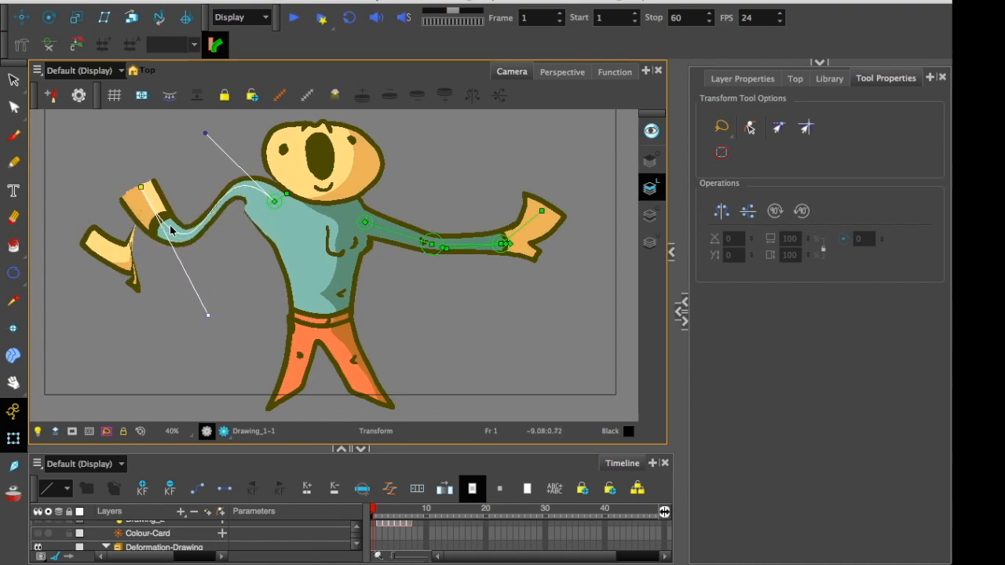
pyautogui.moveTo(205, 134); pyautogui.dragTo(202, 178)
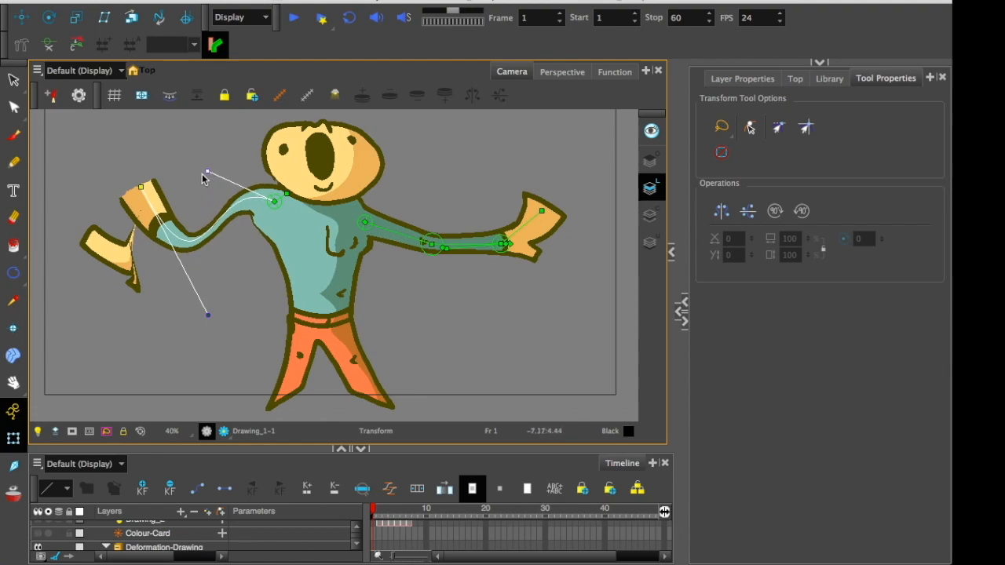
pyautogui.moveTo(432, 244); pyautogui.dragTo(424, 212)
pyautogui.click(486, 179)
pyautogui.moveTo(487, 180); pyautogui.dragTo(445, 158)
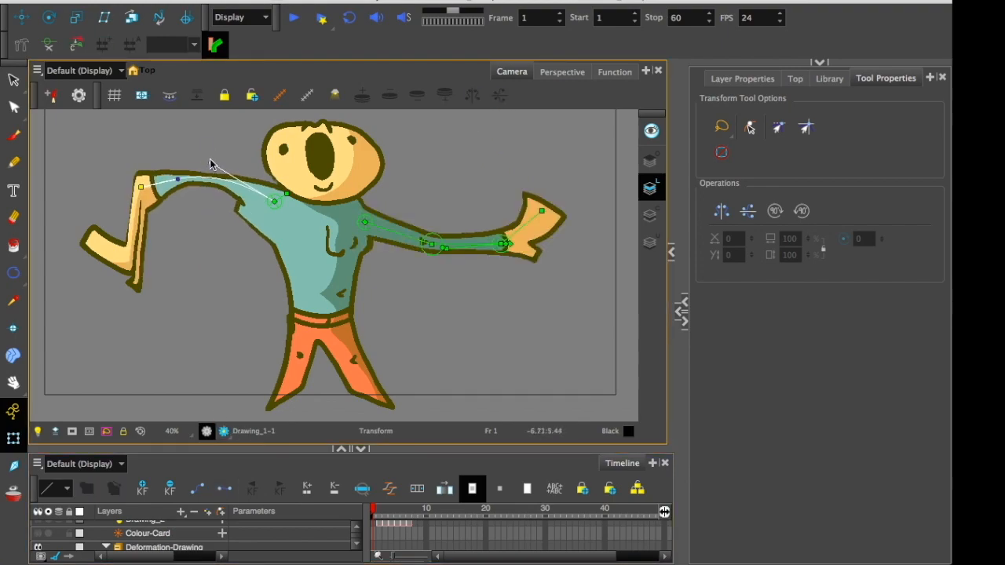
# Bend the curve-rigged arm into an S shape with the deformer's two handles and raise the bone-rigged arm at its elbow.
pyautogui.moveTo(210, 164); pyautogui.dragTo(207, 132)
pyautogui.moveTo(178, 180); pyautogui.dragTo(209, 317)
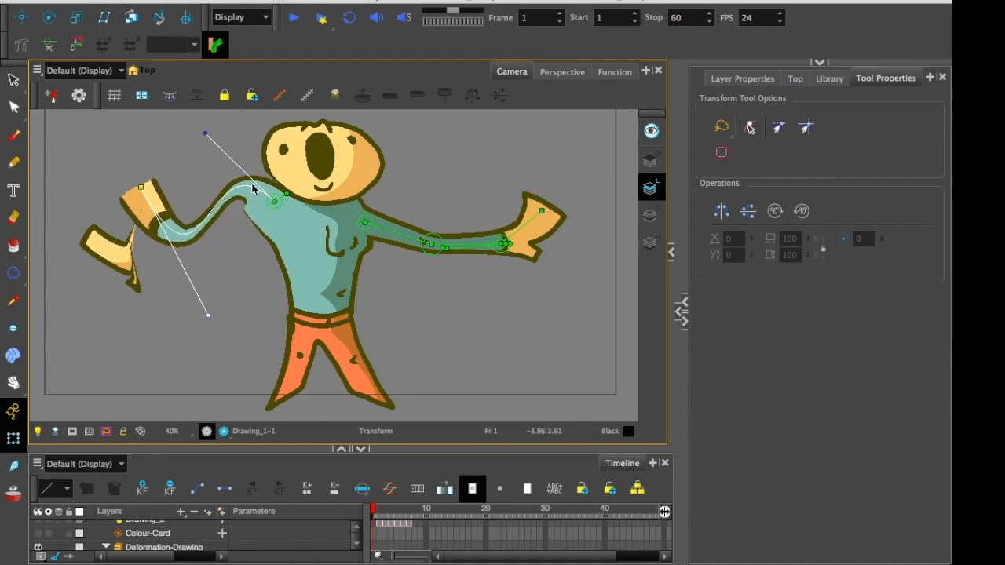
pyautogui.moveTo(205, 134); pyautogui.dragTo(206, 171)
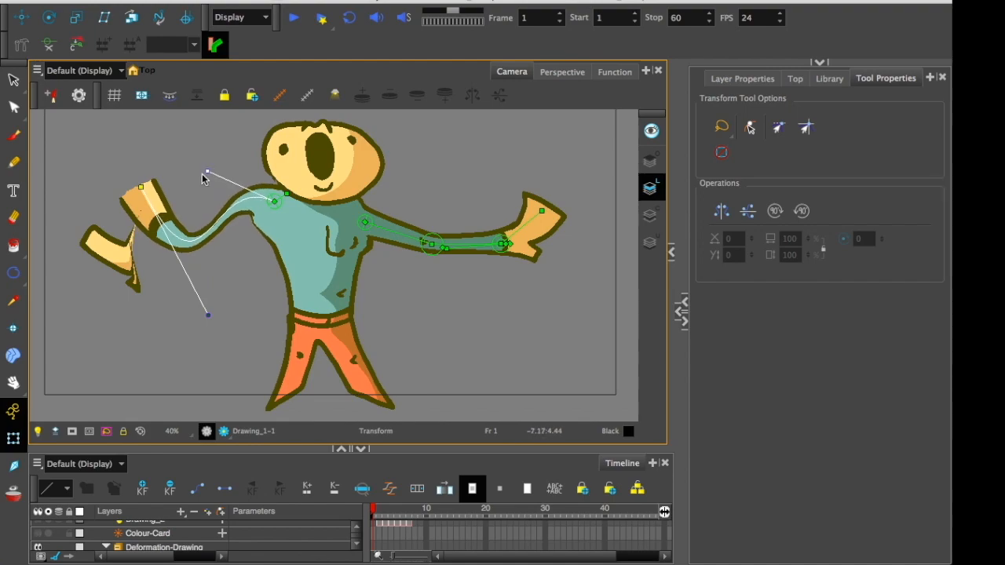
pyautogui.moveTo(430, 244); pyautogui.dragTo(429, 205)
pyautogui.moveTo(481, 178); pyautogui.dragTo(451, 158)
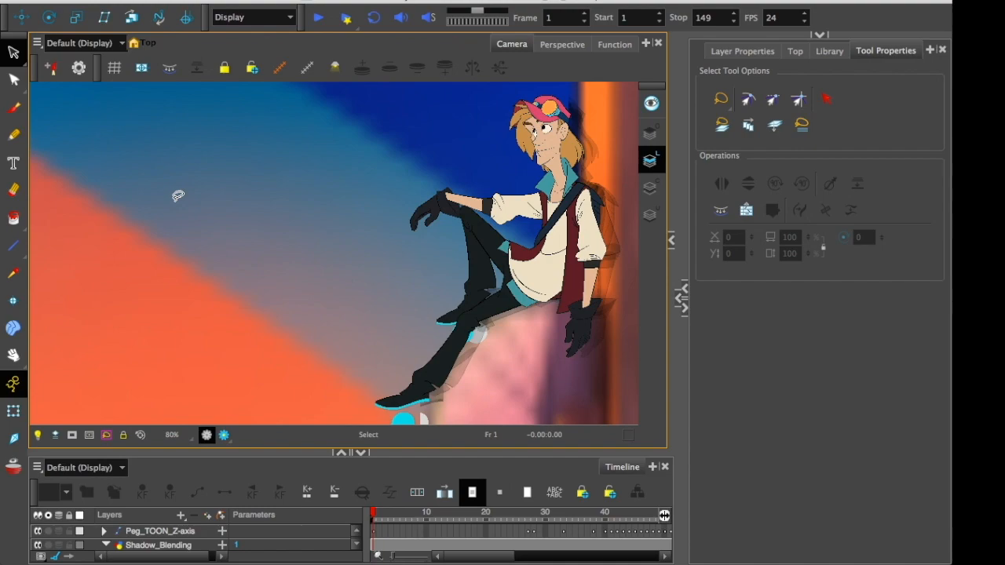
# Play the character animation and examine the head in close-up, stepping back frame by frame from frame 41 to 32.
pyautogui.press('Return')
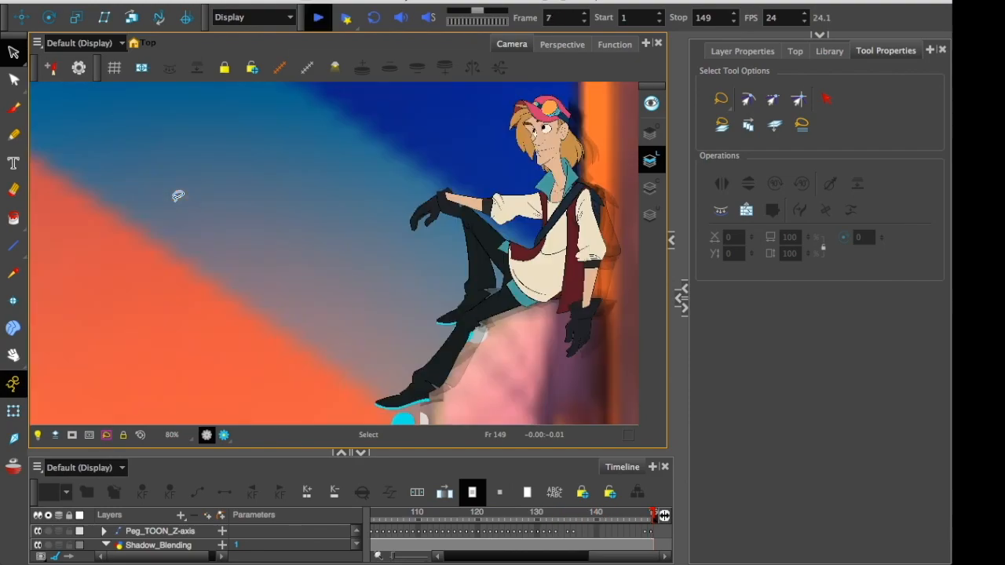
pyautogui.hotkey('shift', 'Return')
pyautogui.moveTo(265, 219); pyautogui.dragTo(110, 332)
pyautogui.press('2')
pyautogui.press('2')
pyautogui.moveTo(289, 233); pyautogui.dragTo(261, 336)
pyautogui.press(',')
pyautogui.press(',')
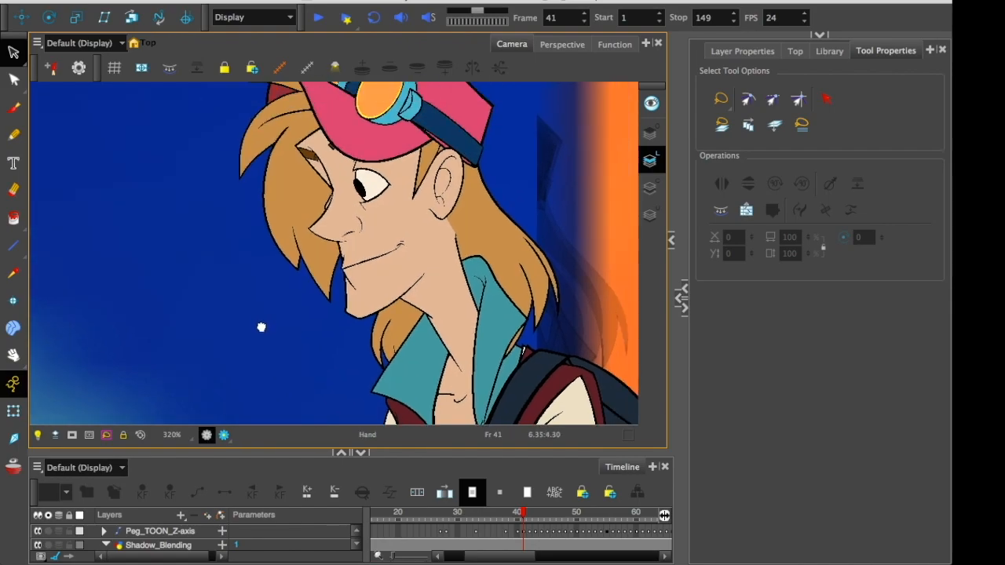
pyautogui.press(',')
pyautogui.press(',')
pyautogui.press(',')
pyautogui.press(',')
pyautogui.press(',')
pyautogui.press(',')
pyautogui.press(',')
pyautogui.press(',')
pyautogui.press(',')
pyautogui.press(',')
pyautogui.press(',')
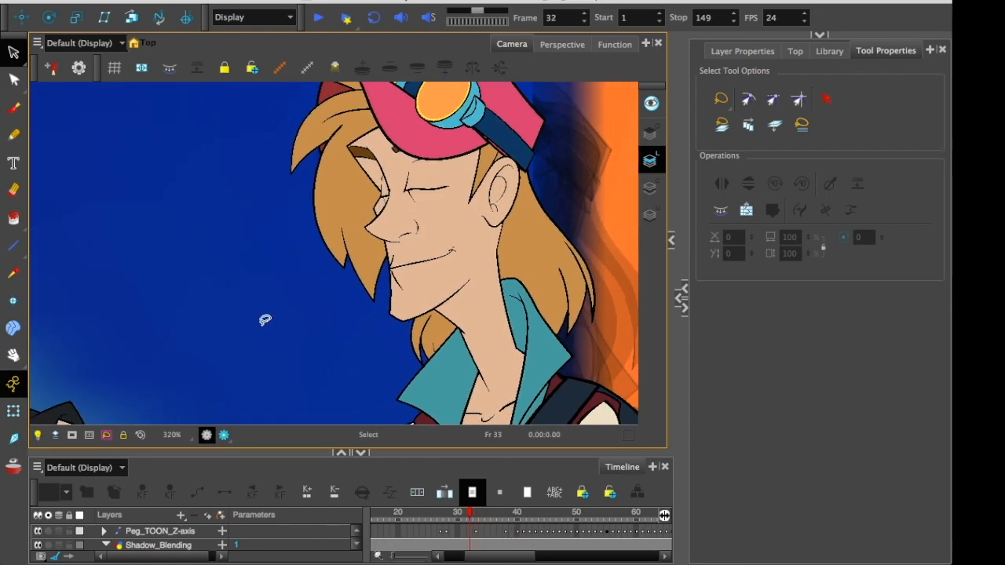
# Scrub to frame 60 and advance to frame 64 to examine the character's full-body pose at 100% zoom.
pyautogui.click(395, 516)
pyautogui.moveTo(393, 516); pyautogui.dragTo(640, 505)
pyautogui.moveTo(217, 343); pyautogui.dragTo(290, 191)
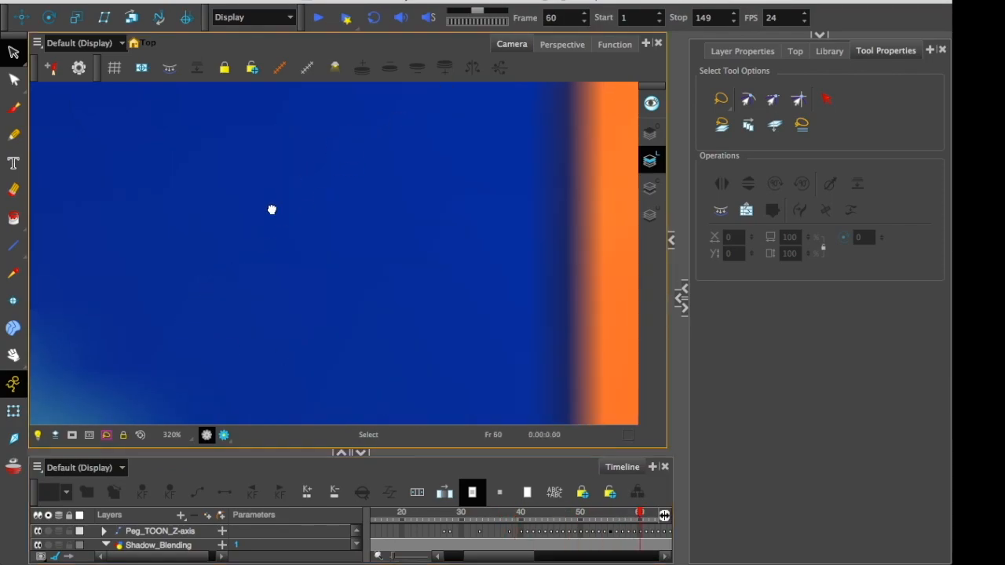
pyautogui.press('1')
pyautogui.press('1')
pyautogui.press('1')
pyautogui.press('1')
pyautogui.press('1')
pyautogui.moveTo(236, 346); pyautogui.dragTo(297, 176)
pyautogui.press('.')
pyautogui.press('.')
pyautogui.press('.')
pyautogui.press('.')
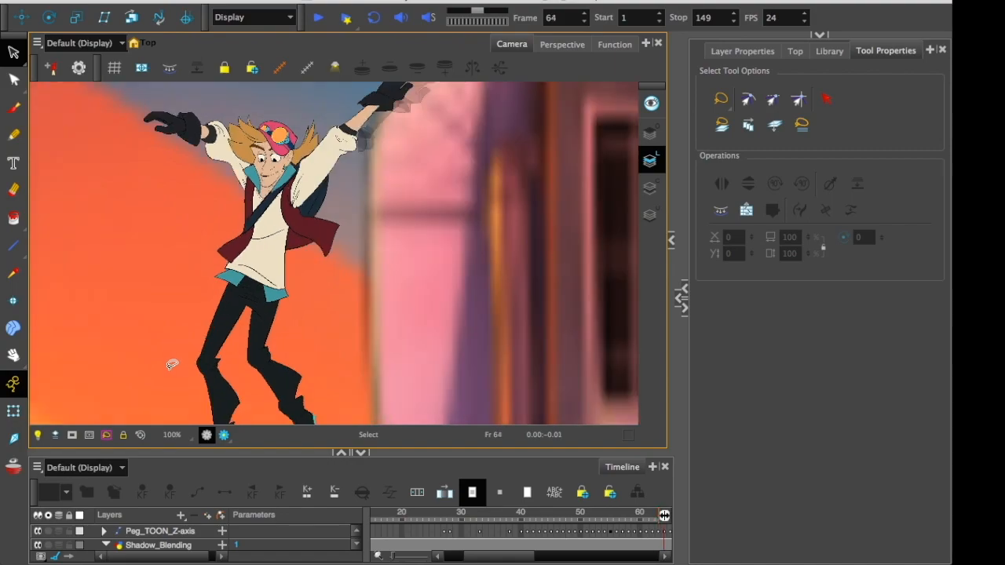
# Step forward frame by frame from frame 64 to 89 to examine how the character's pose changes through the action.
pyautogui.press('.')
pyautogui.press('.')
pyautogui.press('.')
pyautogui.press('.')
pyautogui.press('.')
pyautogui.press('.')
pyautogui.press('.')
pyautogui.press('.')
pyautogui.press('.')
pyautogui.press('.')
pyautogui.press('.')
pyautogui.press('.')
pyautogui.press('.')
pyautogui.press('.')
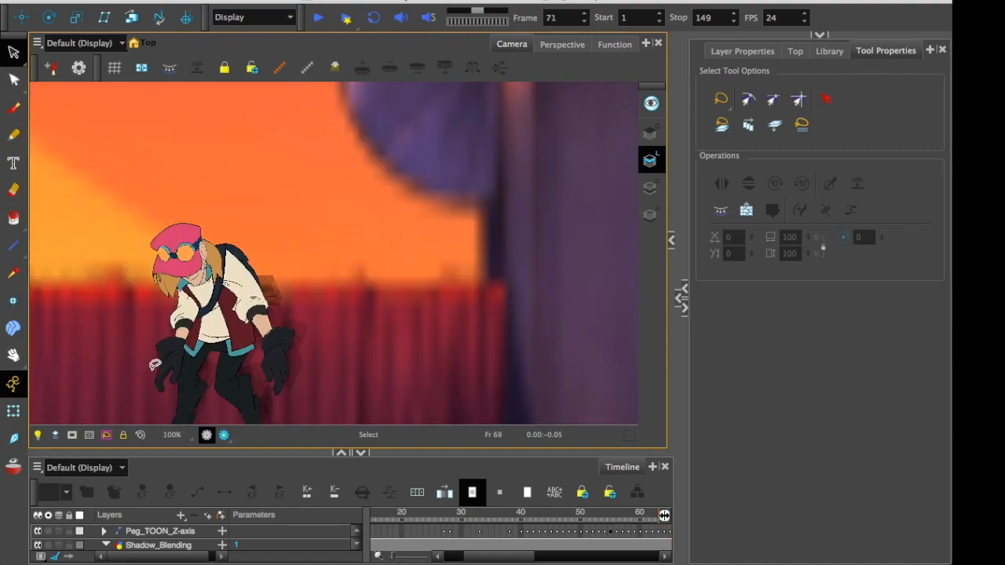
pyautogui.press('.')
pyautogui.press('.')
pyautogui.press('.')
pyautogui.press('.')
pyautogui.press('.')
pyautogui.press('.')
pyautogui.press('.')
pyautogui.press('.')
pyautogui.press('.')
pyautogui.press('.')
pyautogui.press('.')
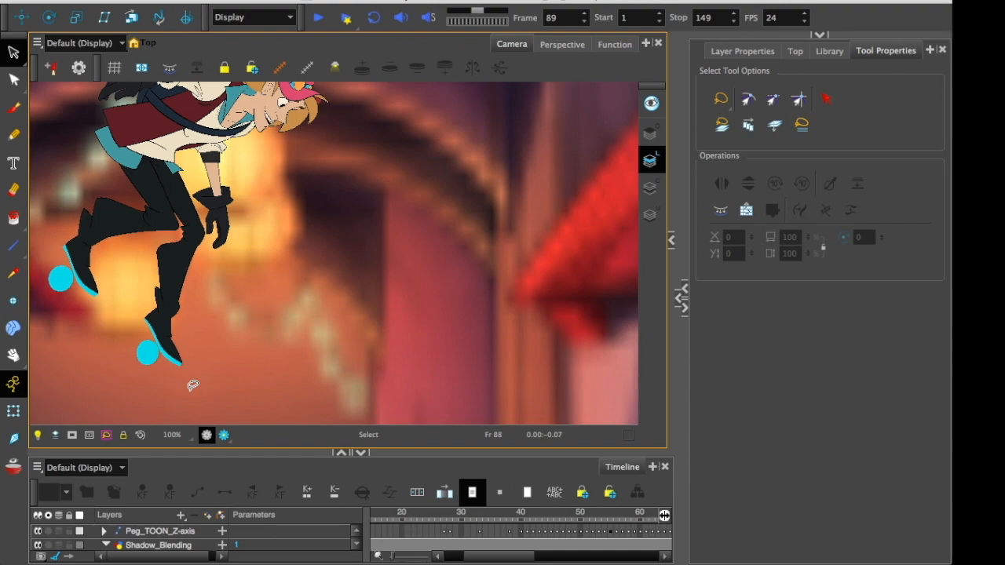
pyautogui.moveTo(410, 515); pyautogui.dragTo(550, 524)
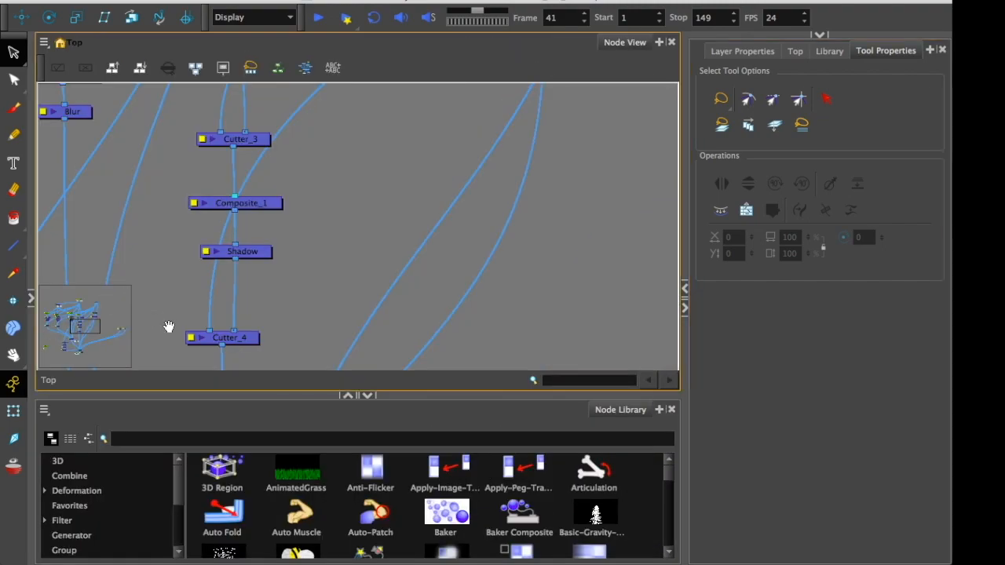
# Locate the TOON_puppet group below Peg_TOON_Z-axis in the node network and open its contents.
pyautogui.moveTo(196, 227); pyautogui.dragTo(332, 244)
pyautogui.moveTo(343, 110); pyautogui.dragTo(298, 318)
pyautogui.moveTo(298, 142); pyautogui.dragTo(333, 366)
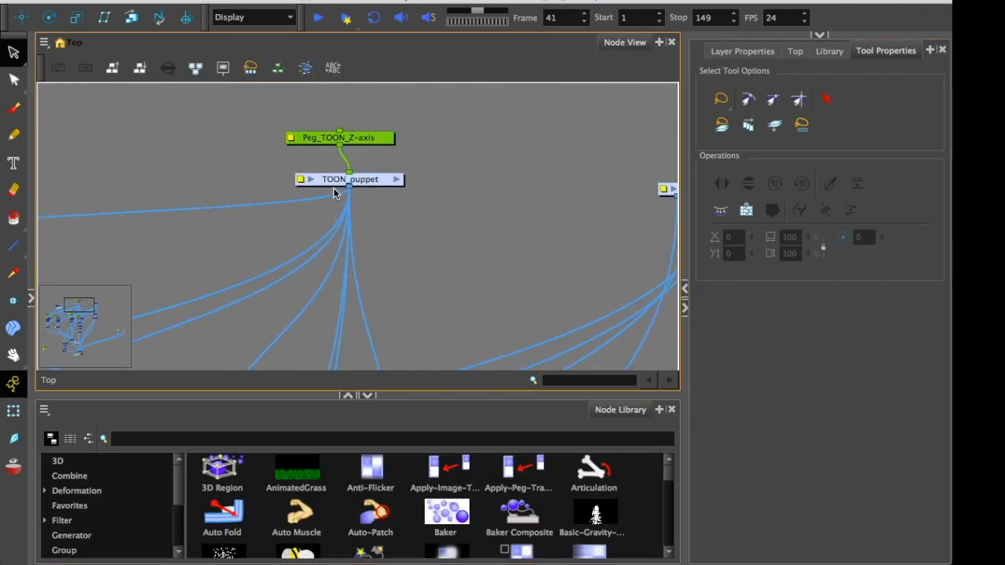
pyautogui.click(397, 179)
# Examine the TOON_puppet network's body-part groups, from ARM LEFT, UPPER BODY, HAIR and HEAD out to the entire rig.
pyautogui.scroll(-3, 182, 228)
pyautogui.scroll(-4, 182, 228)
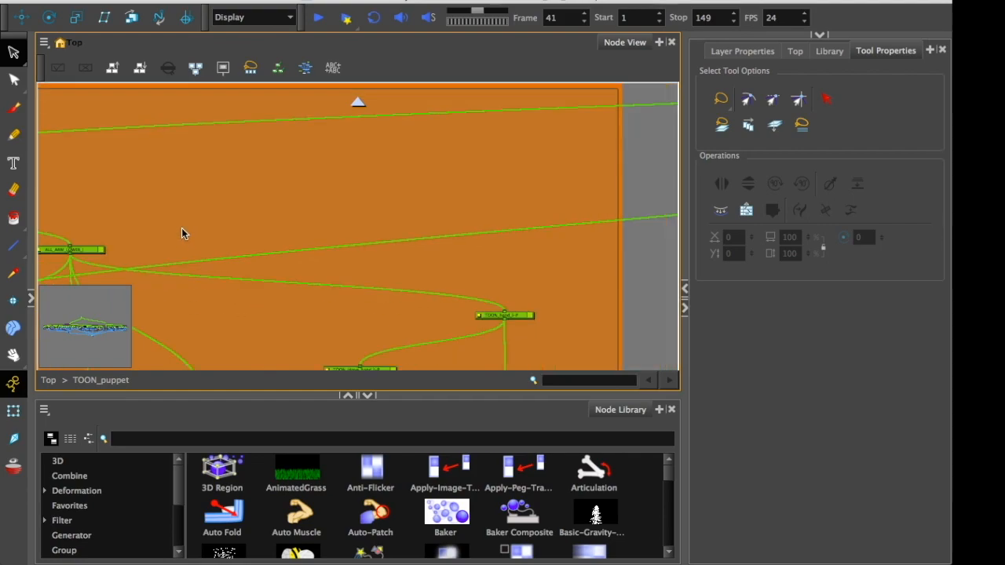
pyautogui.scroll(-4, 181, 228)
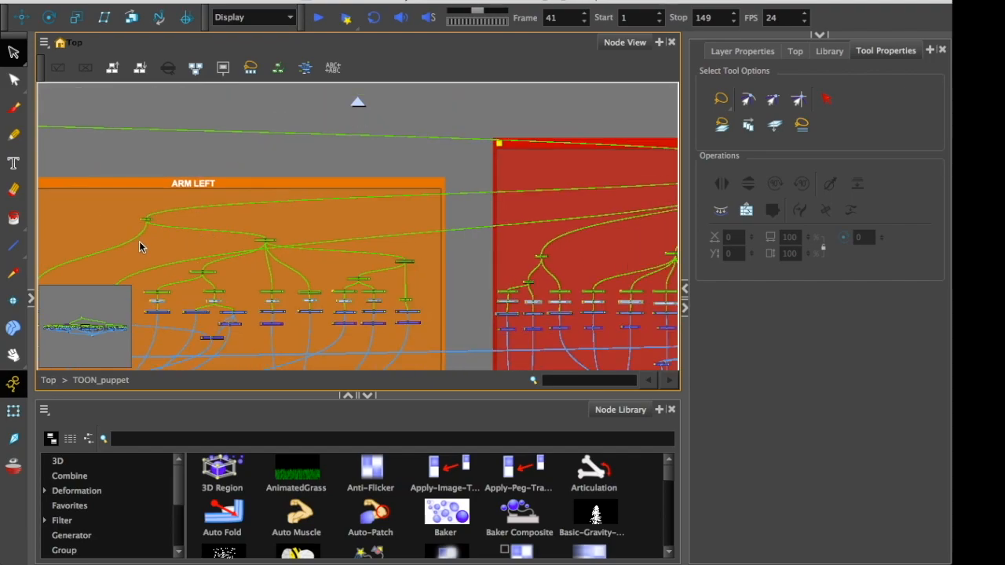
pyautogui.scroll(-3, 142, 244)
pyautogui.scroll(-3, 206, 297)
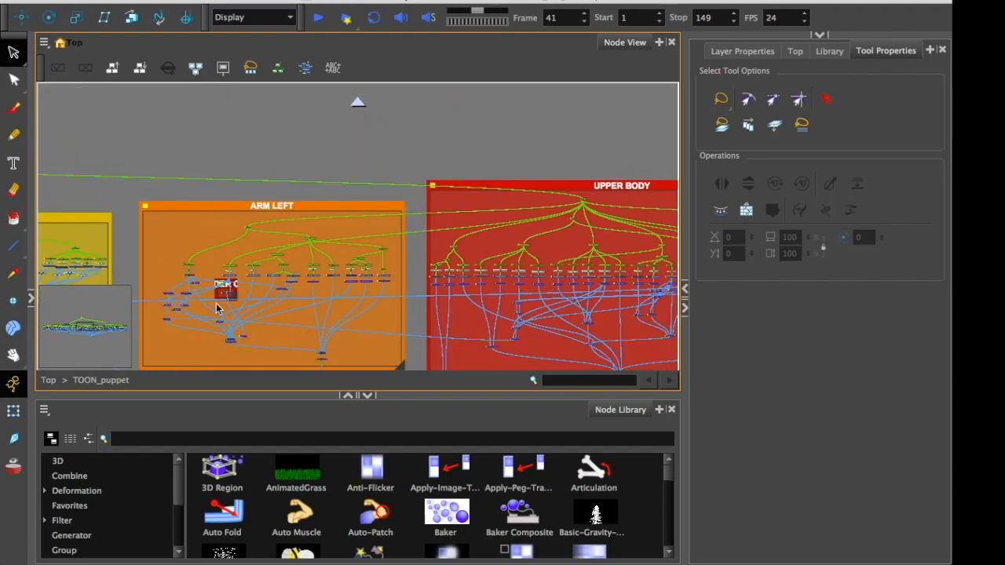
pyautogui.scroll(-1, 228, 334)
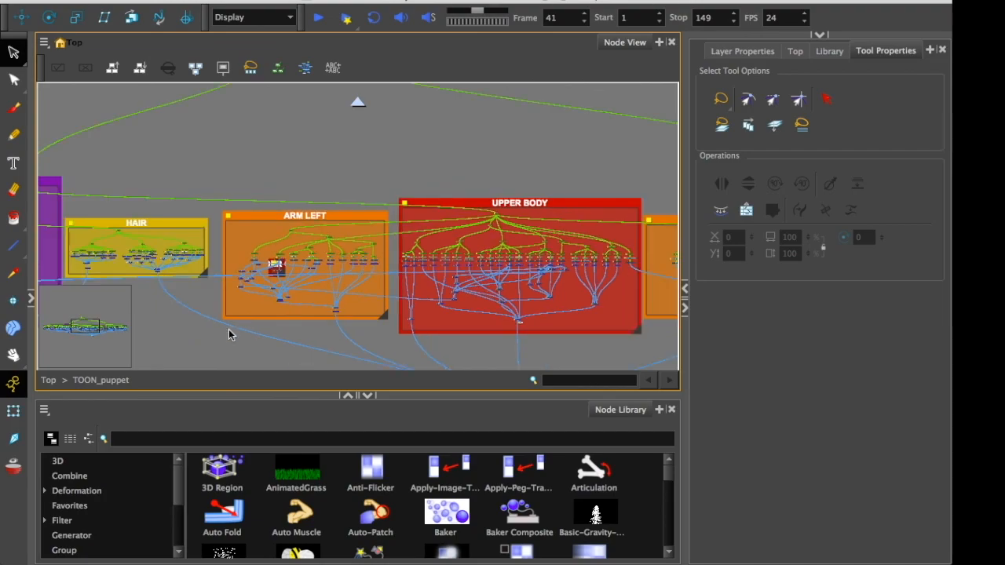
pyautogui.scroll(-2, 228, 333)
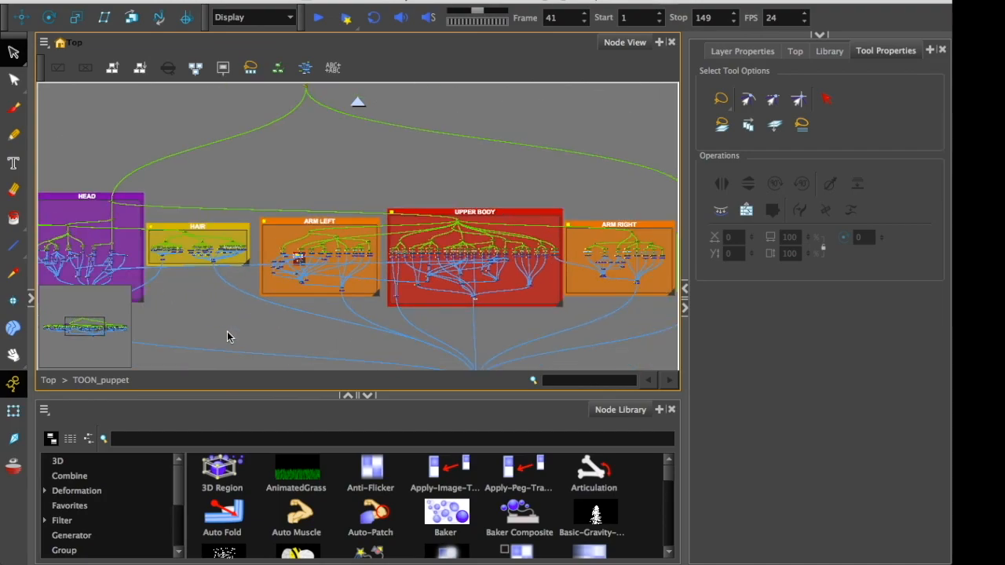
pyautogui.scroll(-4, 225, 334)
pyautogui.scroll(-1, 370, 298)
pyautogui.scroll(-1, 369, 295)
pyautogui.scroll(-1, 369, 295)
pyautogui.scroll(-3, 369, 294)
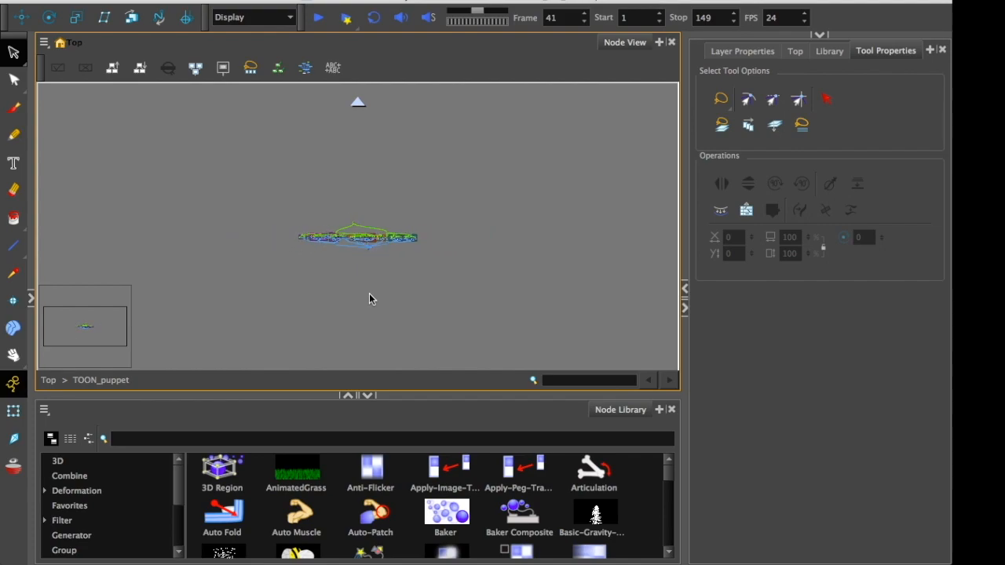
pyautogui.scroll(-2, 405, 231)
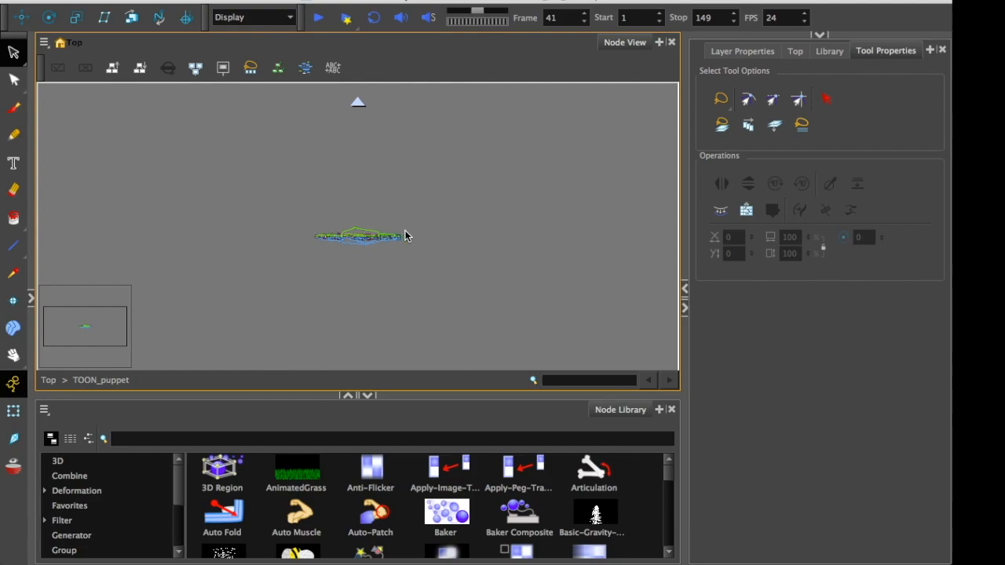
pyautogui.scroll(-1, 405, 235)
pyautogui.scroll(4, 406, 236)
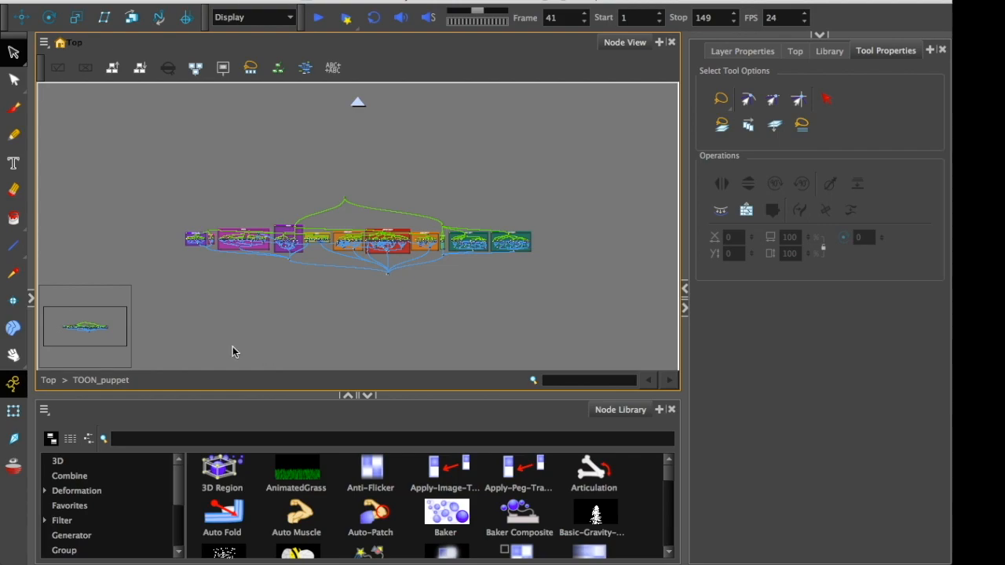
# Examine the whole TOON_puppet rig at a larger scale and return to the top-level node network.
pyautogui.click(330, 440)
pyautogui.click(240, 383)
pyautogui.click(321, 348)
pyautogui.press('2')
pyautogui.press('2')
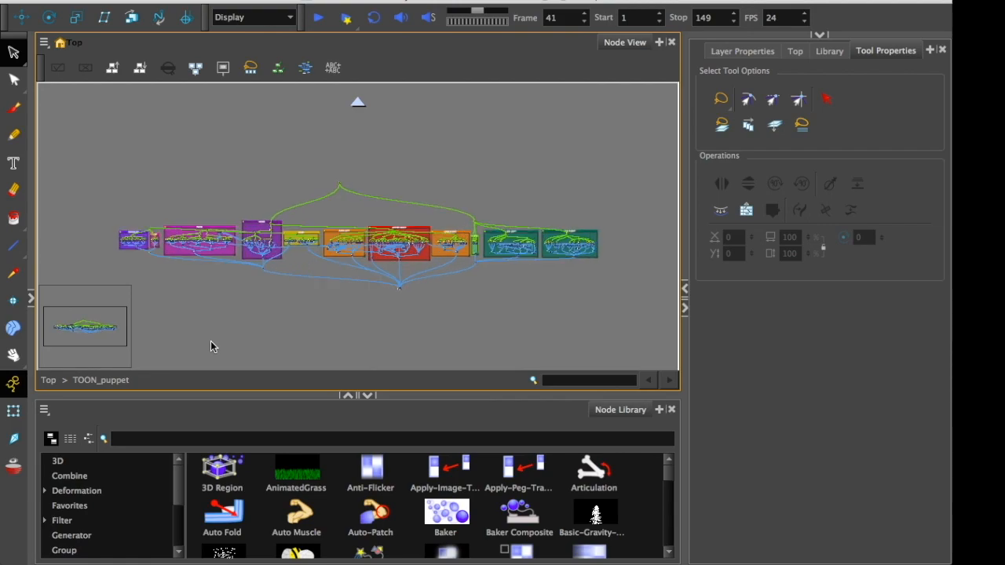
pyautogui.press('2')
pyautogui.press('2')
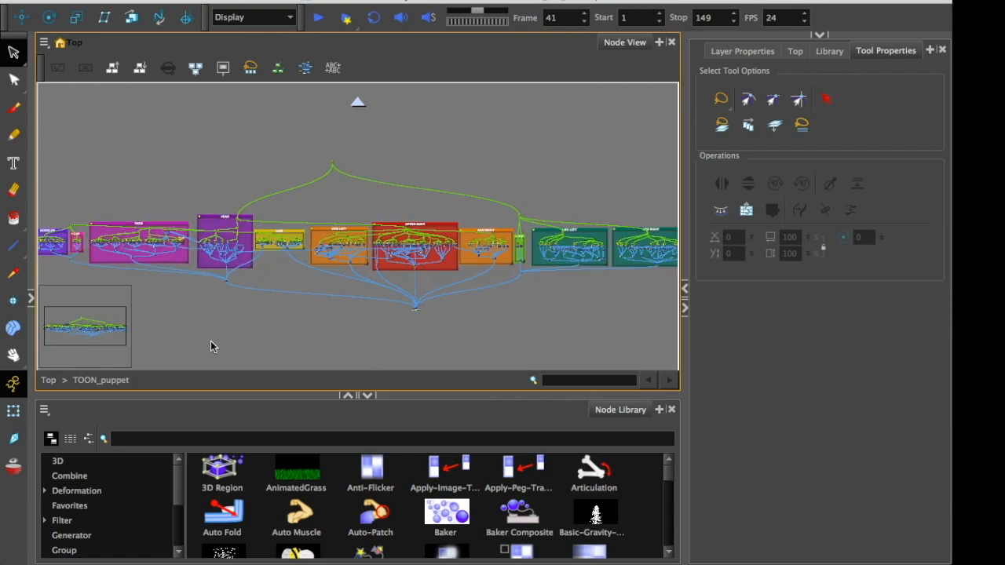
pyautogui.click(358, 106)
pyautogui.moveTo(189, 334); pyautogui.dragTo(307, 207)
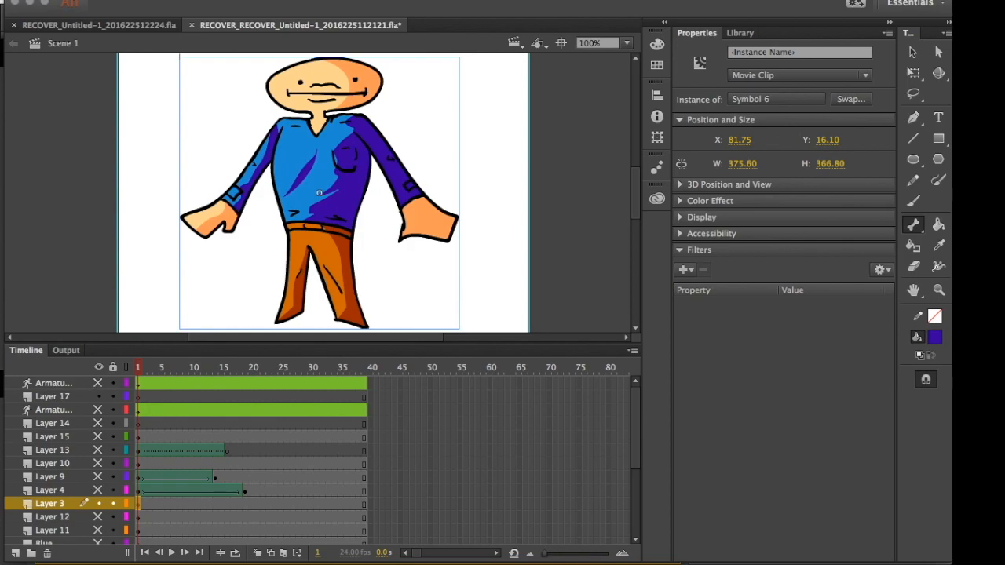
# Move the whole character symbol partly off the stage's left edge, to about X -64.3.
pyautogui.click(913, 52)
pyautogui.click(915, 71)
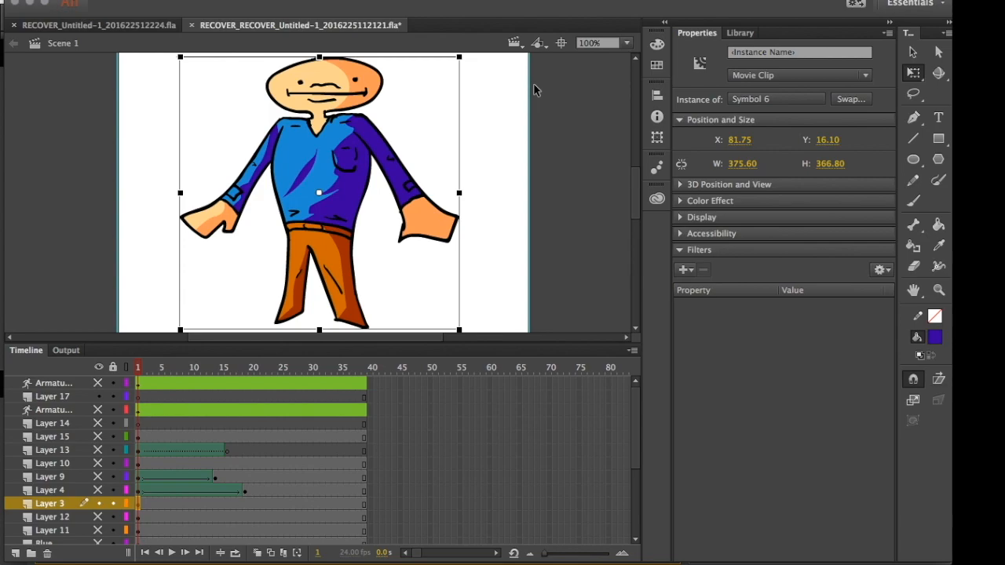
pyautogui.moveTo(297, 152); pyautogui.dragTo(182, 152)
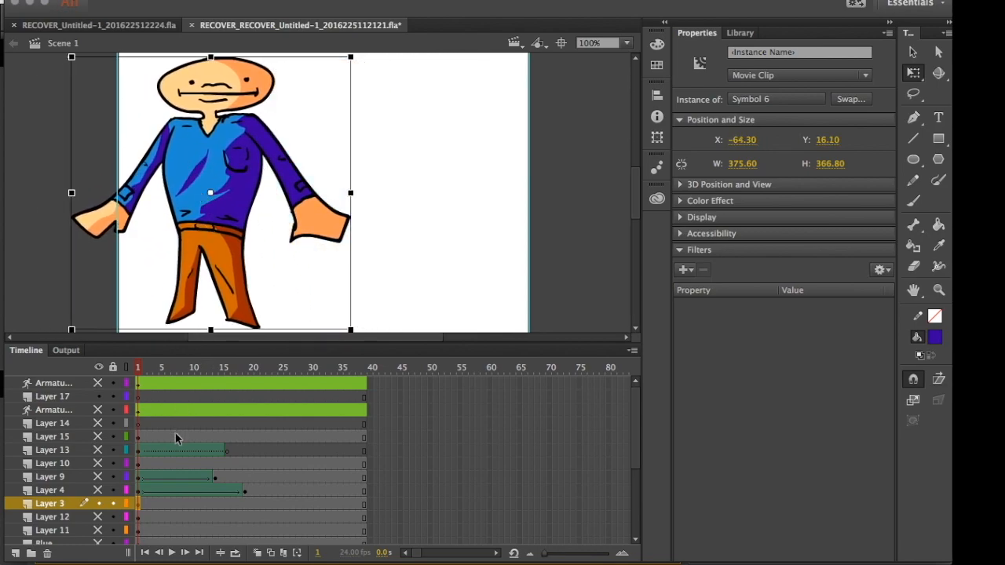
# Insert a keyframe at frame 24 of Layer 3 and return to its first frame.
pyautogui.click(155, 505)
pyautogui.click(276, 510)
pyautogui.rightClick(275, 509)
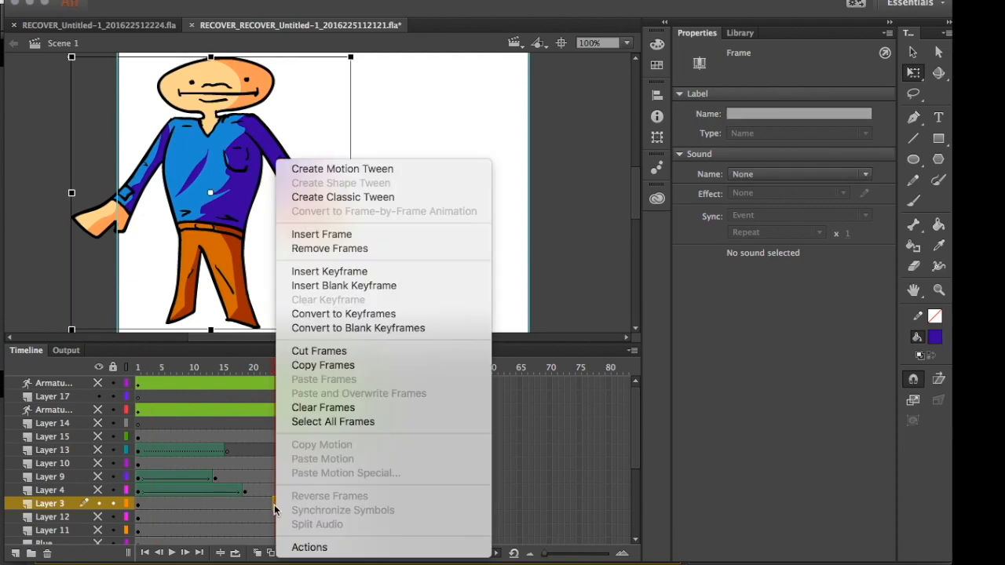
pyautogui.click(318, 273)
pyautogui.moveTo(253, 367); pyautogui.dragTo(138, 383)
pyautogui.click(137, 504)
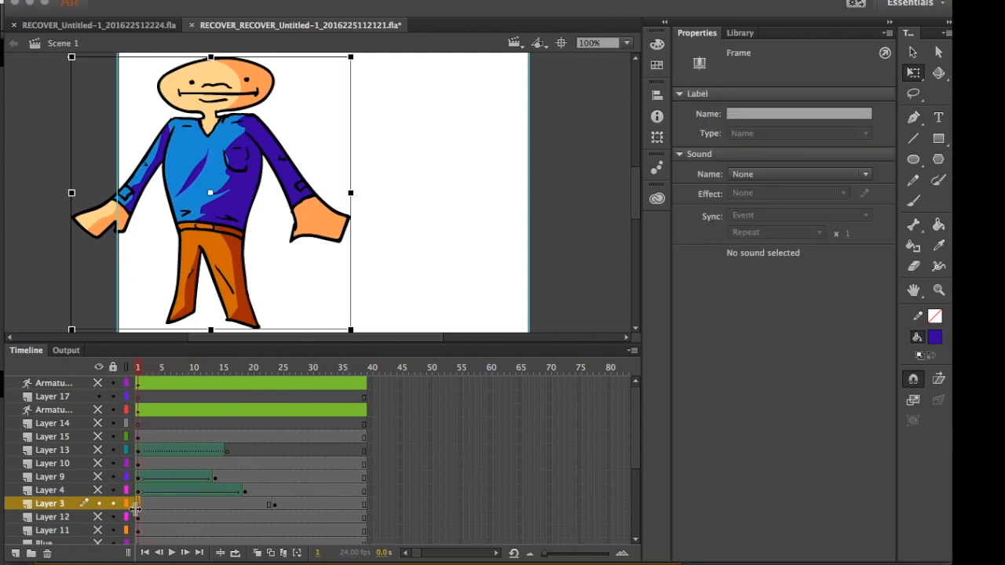
# Move the character across to the right side of the stage at frame 24 of Layer 3.
pyautogui.click(272, 509)
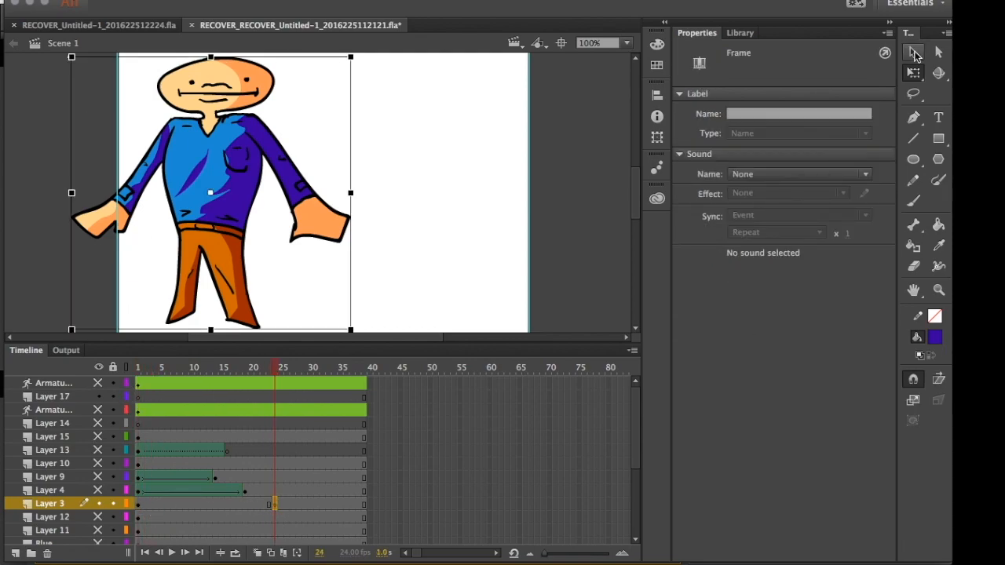
pyautogui.click(915, 55)
pyautogui.moveTo(228, 188); pyautogui.dragTo(471, 189)
# Create a classic tween between frames 1 and 24 of Layer 3 and scrub through the motion.
pyautogui.click(192, 505)
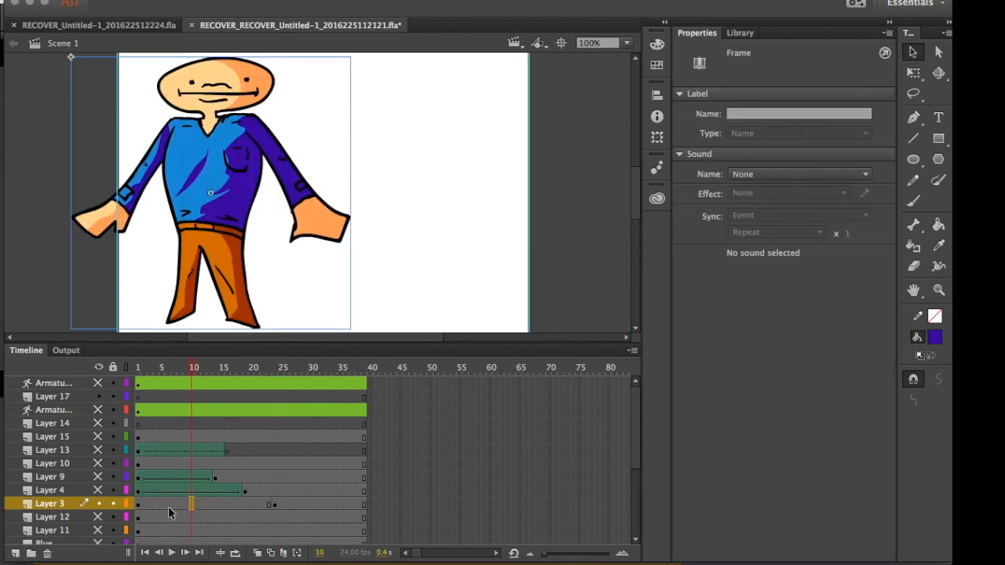
pyautogui.rightClick(168, 506)
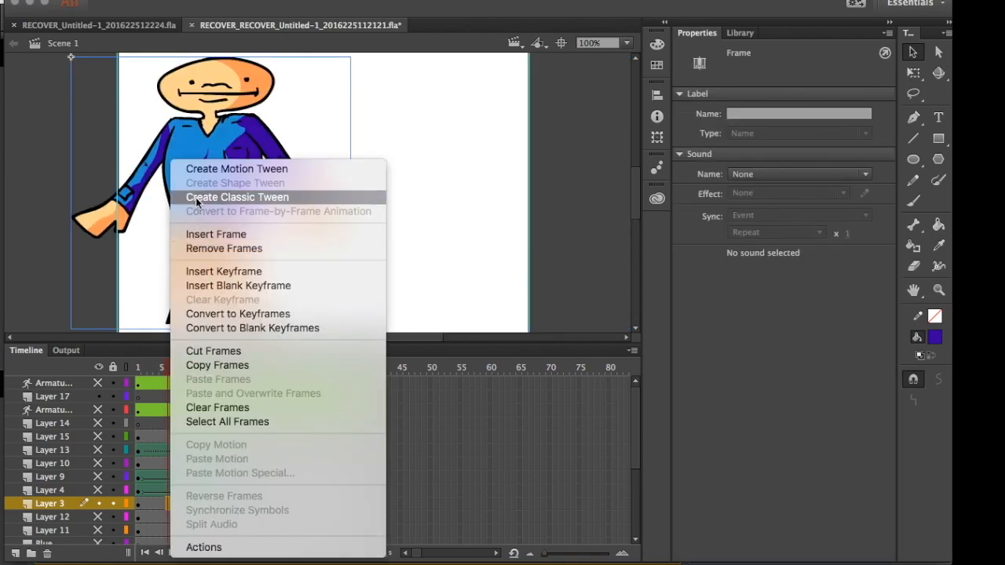
pyautogui.click(197, 198)
pyautogui.moveTo(167, 369); pyautogui.dragTo(187, 418)
# Undo the classic tween, the character's move and the frame 24 keyframe on Layer 3.
pyautogui.press('super+z')
pyautogui.press('super+z')
pyautogui.press('super+z')
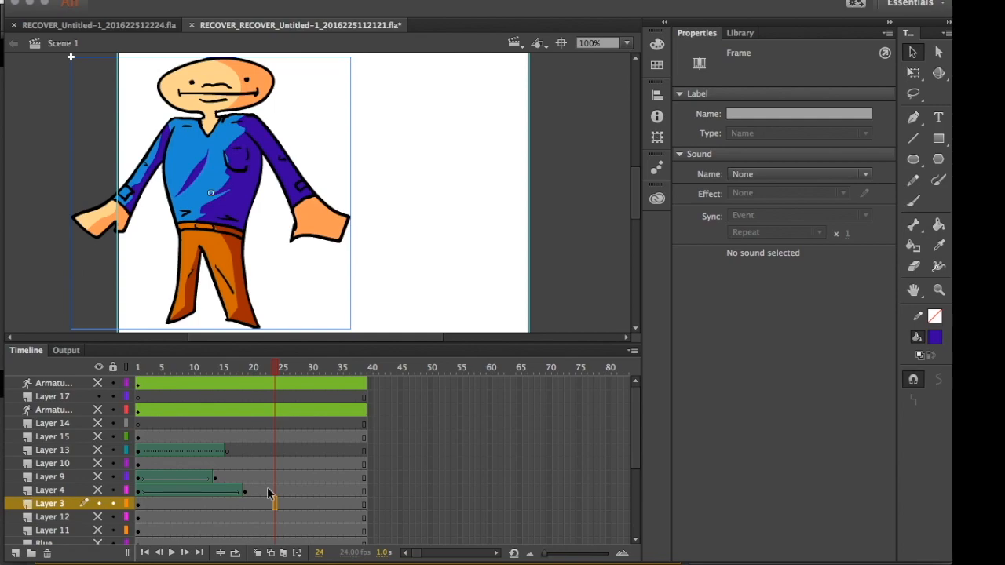
# Extend Layer 3 to a keyframe at frame 80 and create a motion tween across the preceding frames.
pyautogui.click(364, 503)
pyautogui.moveTo(365, 507); pyautogui.dragTo(612, 515)
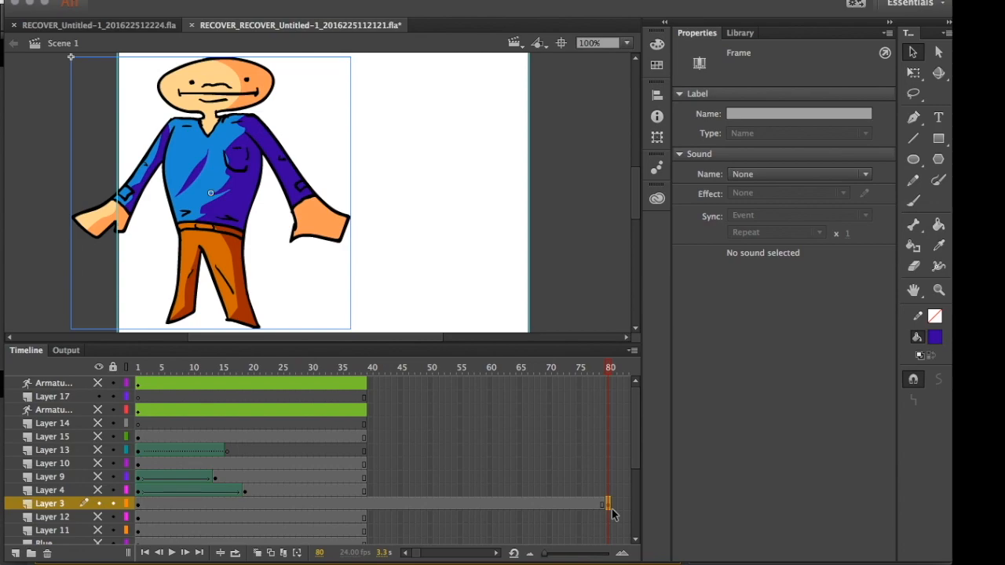
pyautogui.rightClick(220, 505)
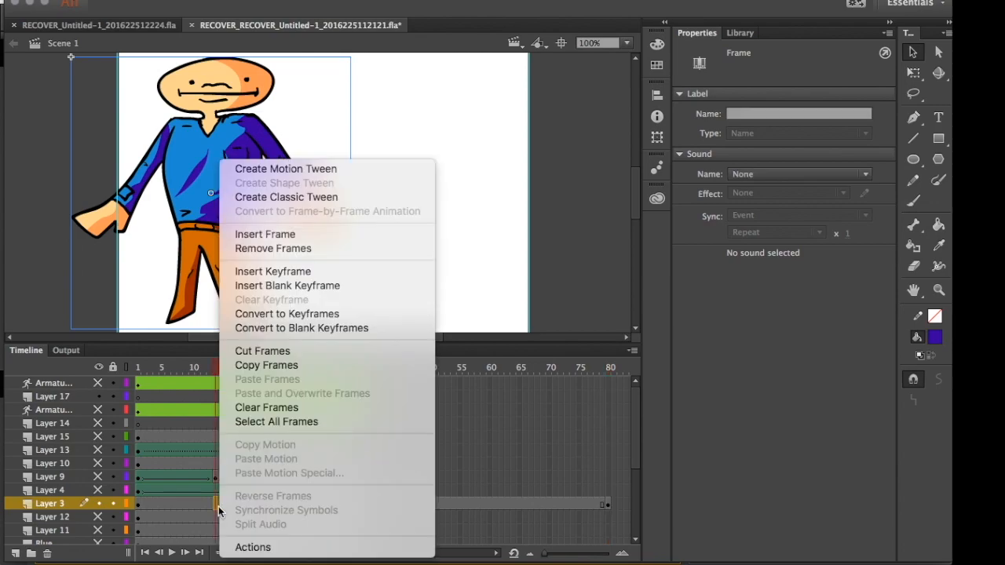
pyautogui.click(299, 169)
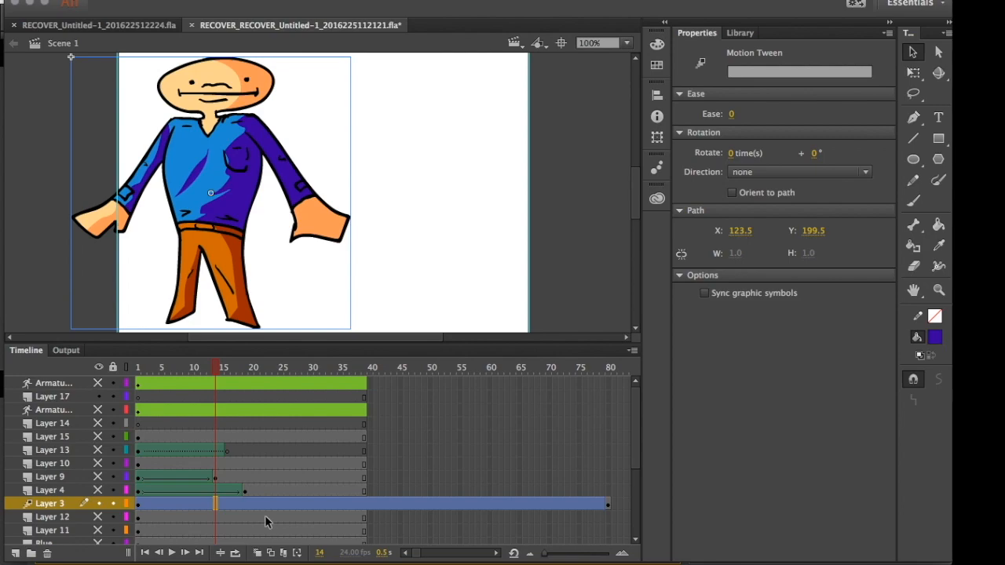
pyautogui.click(208, 507)
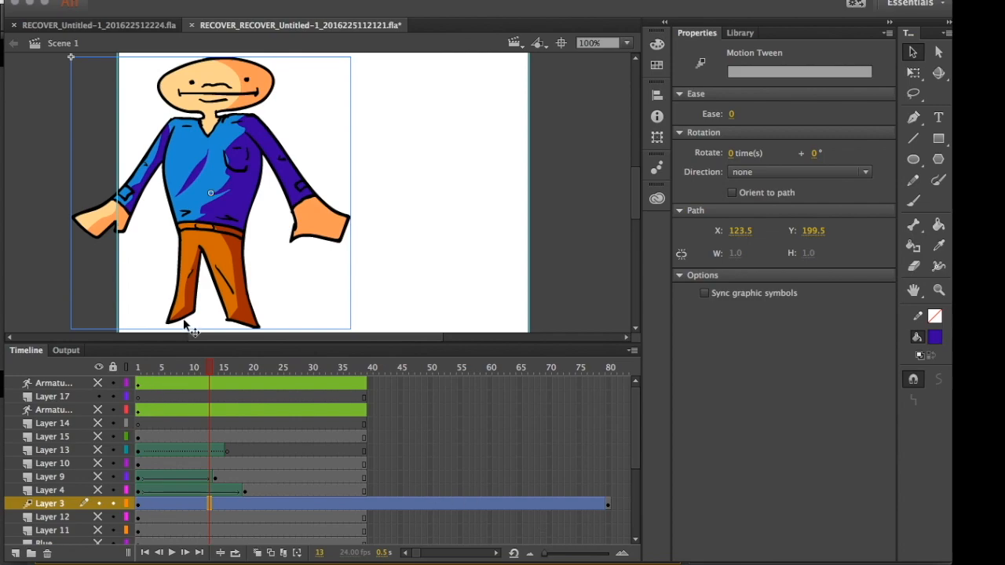
# Move the character down and right at frame 13 of Layer 3's motion tween and shift the tween span one frame later.
pyautogui.moveTo(190, 165); pyautogui.dragTo(283, 275)
pyautogui.click(197, 505)
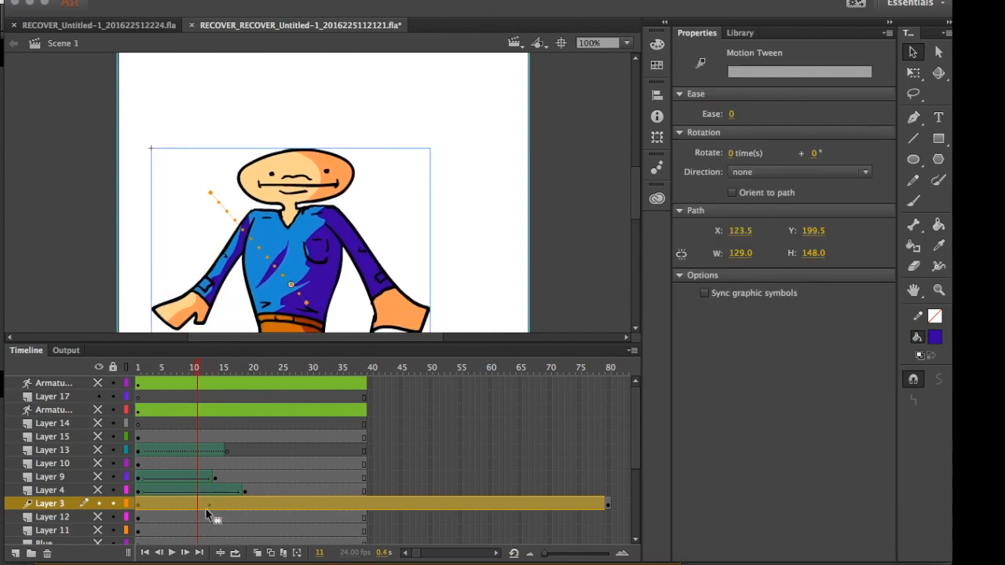
pyautogui.moveTo(341, 501); pyautogui.dragTo(347, 501)
# Move the character up and right at frame 31 of Layer 3, and up and left at frame 45.
pyautogui.click(319, 367)
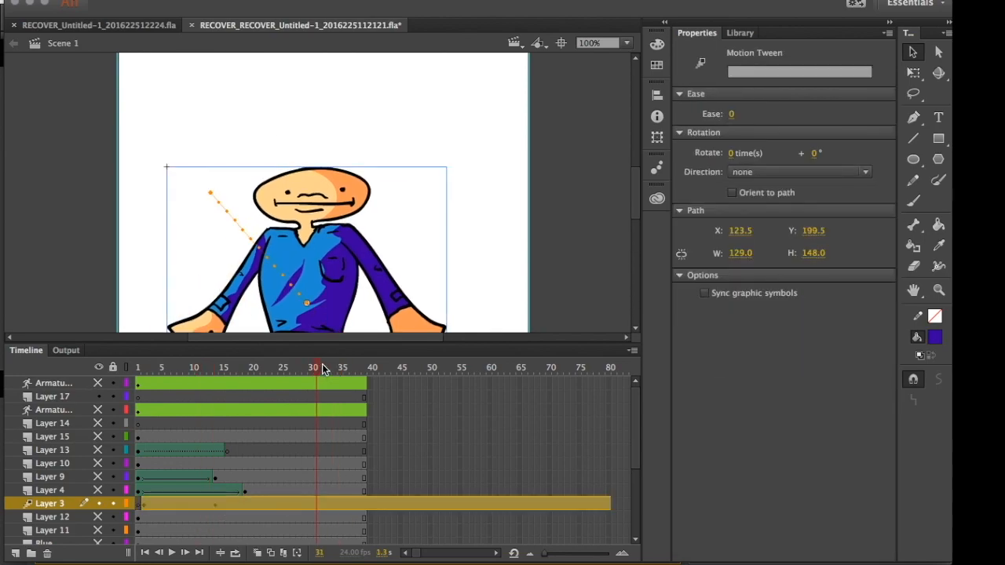
pyautogui.moveTo(287, 284); pyautogui.dragTo(393, 135)
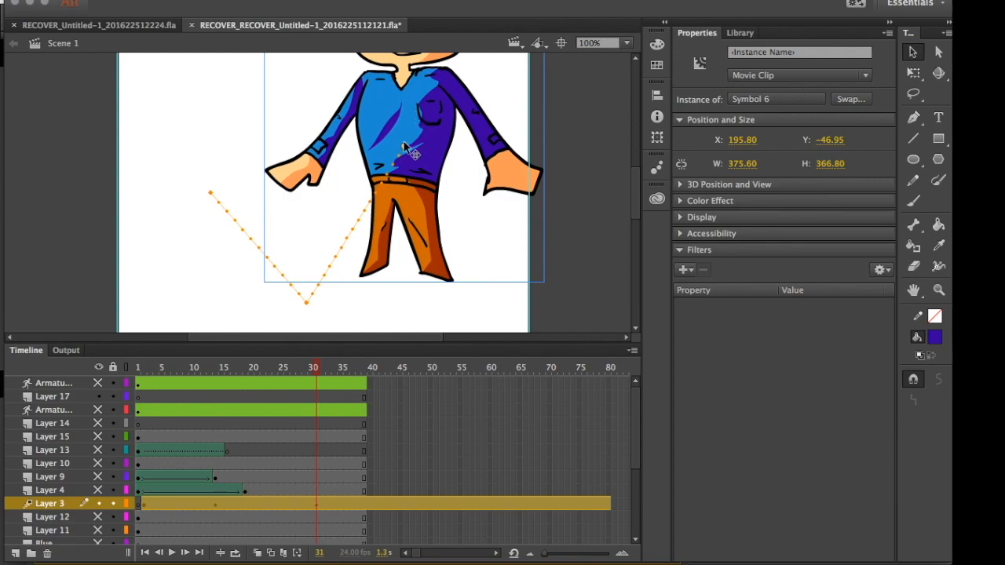
pyautogui.click(396, 507)
pyautogui.click(335, 178)
pyautogui.moveTo(335, 178); pyautogui.dragTo(264, 140)
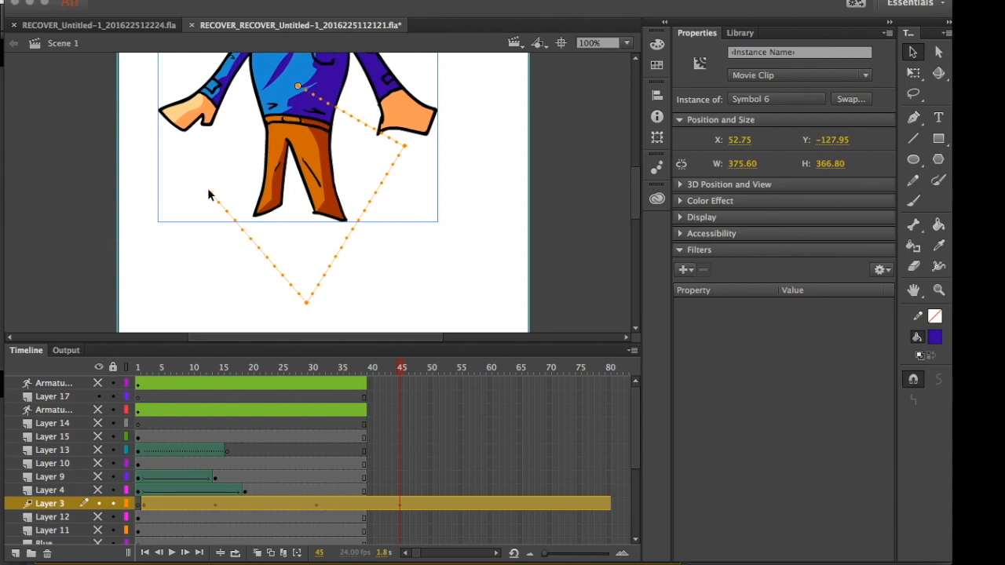
# Reshape the motion path by shifting its start and lowest corner points and bending its first two segments into curves, and scrub through the motion.
pyautogui.moveTo(209, 193); pyautogui.dragTo(139, 157)
pyautogui.moveTo(307, 307); pyautogui.dragTo(265, 302)
pyautogui.moveTo(317, 249); pyautogui.dragTo(363, 278)
pyautogui.moveTo(211, 241); pyautogui.dragTo(253, 227)
pyautogui.click(359, 375)
pyautogui.moveTo(233, 371); pyautogui.dragTo(421, 402)
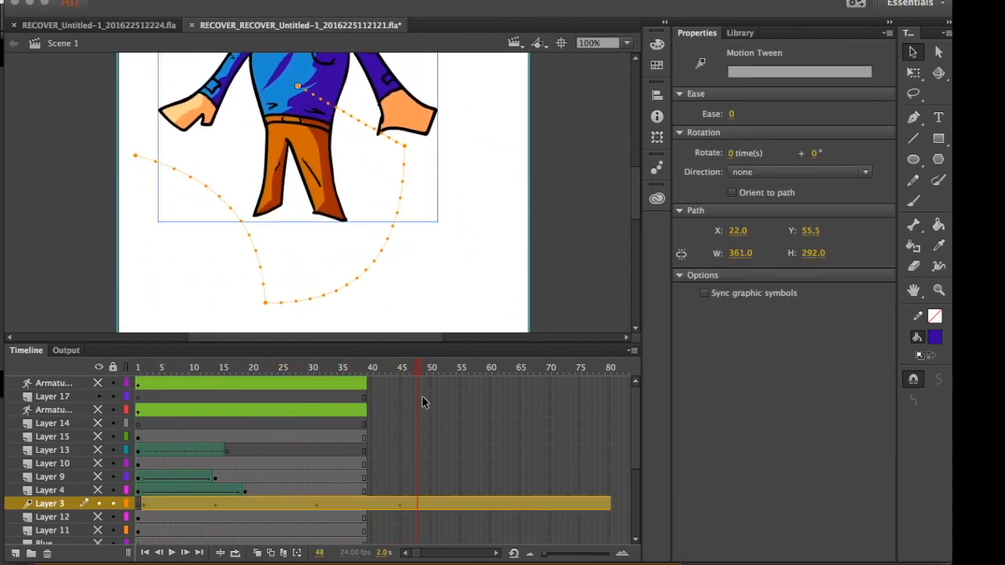
pyautogui.click(340, 530)
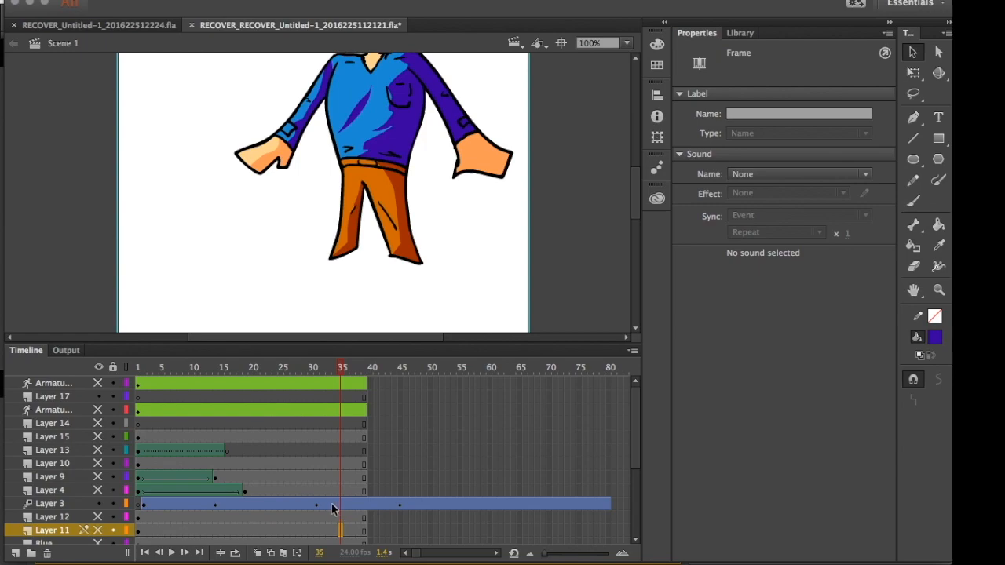
# Open the motion editor for Layer 3's tween and enlarge the timeline area to show its Location curves.
pyautogui.moveTo(277, 346); pyautogui.dragTo(260, 316)
pyautogui.doubleClick(188, 487)
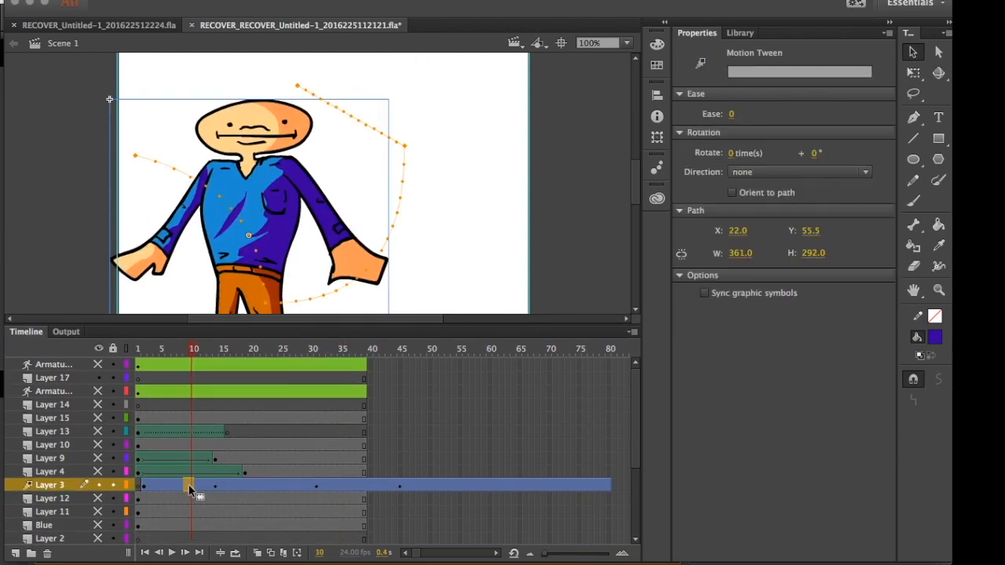
pyautogui.moveTo(198, 323); pyautogui.dragTo(170, 272)
pyautogui.moveTo(105, 273); pyautogui.dragTo(105, 246)
pyautogui.moveTo(169, 407); pyautogui.dragTo(188, 406)
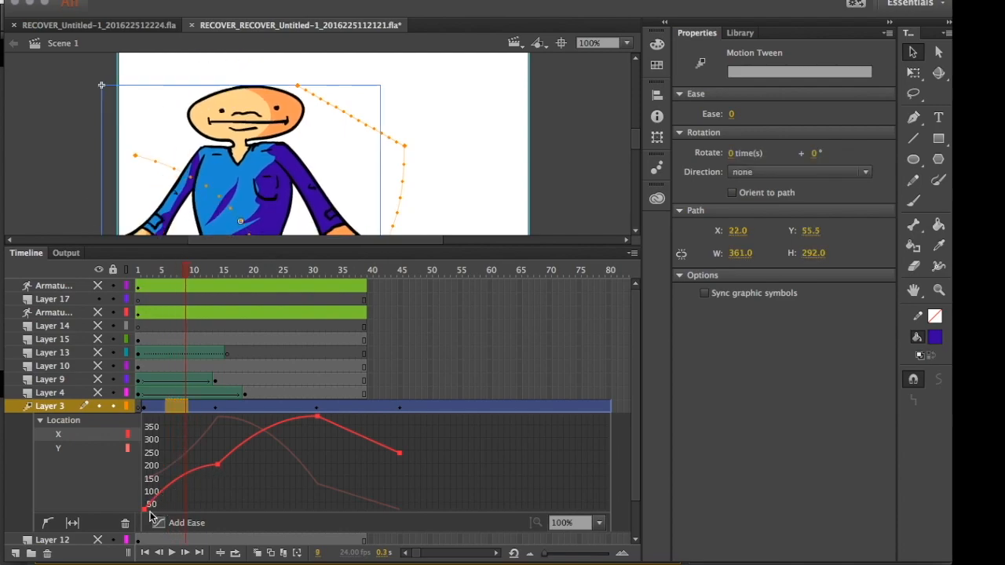
# Scrub the tween to frame 36 and compare the Location X and Y curves in the motion editor.
pyautogui.moveTo(188, 272); pyautogui.dragTo(353, 321)
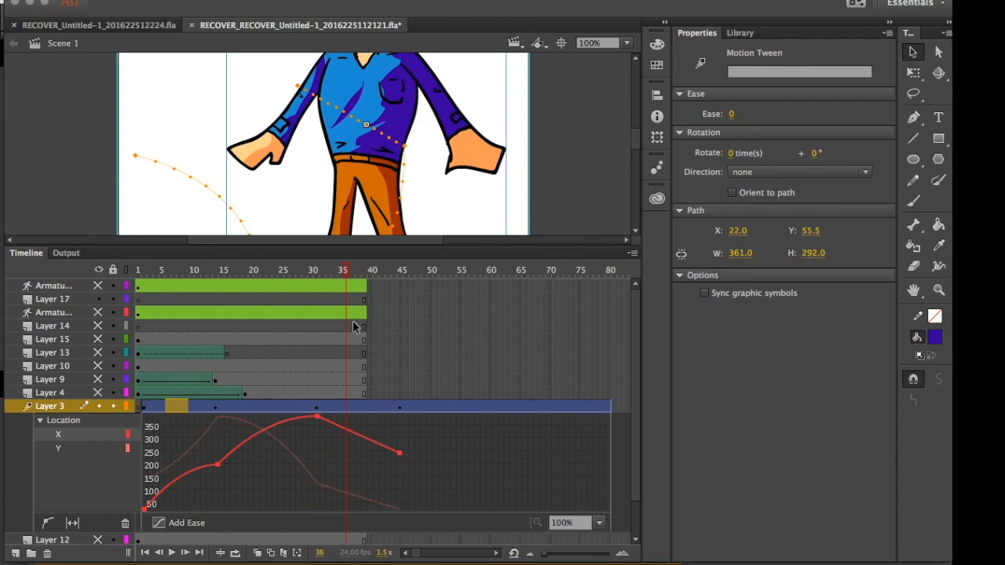
pyautogui.click(58, 446)
pyautogui.click(58, 436)
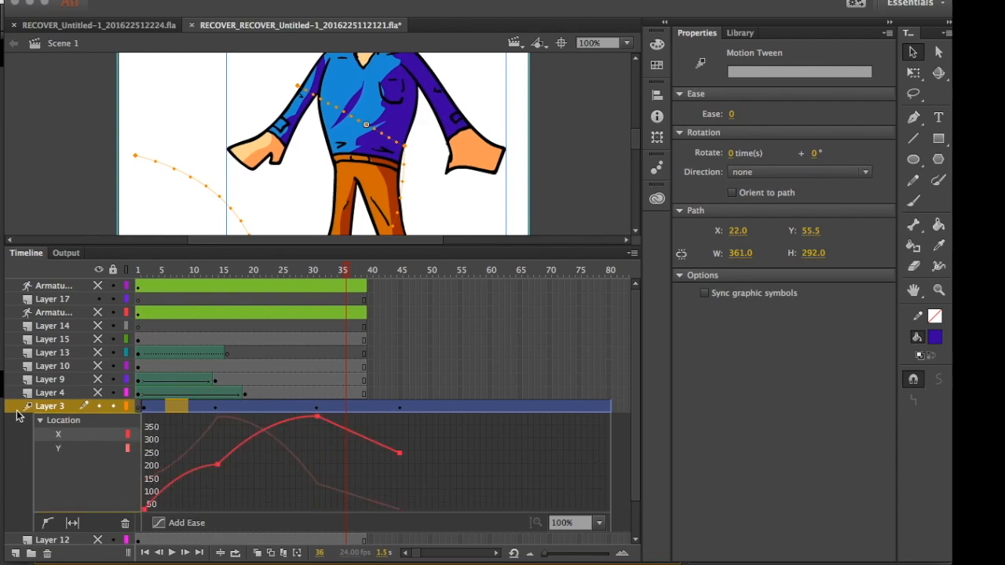
# Scale the character down to about 156 by 152 px at frame 37 of Layer 3 with the Free Transform tool.
pyautogui.click(353, 272)
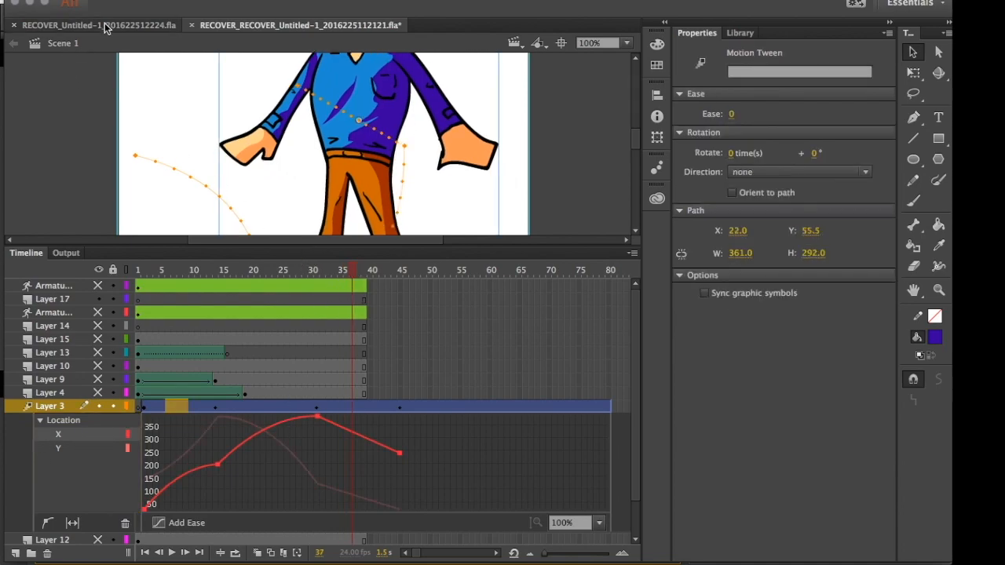
pyautogui.click(913, 72)
pyautogui.keyDown('alt'); pyautogui.keyDown('super'); pyautogui.click(263, 167); pyautogui.keyUp('super'); pyautogui.keyUp('alt')
pyautogui.moveTo(271, 65); pyautogui.dragTo(311, 106)
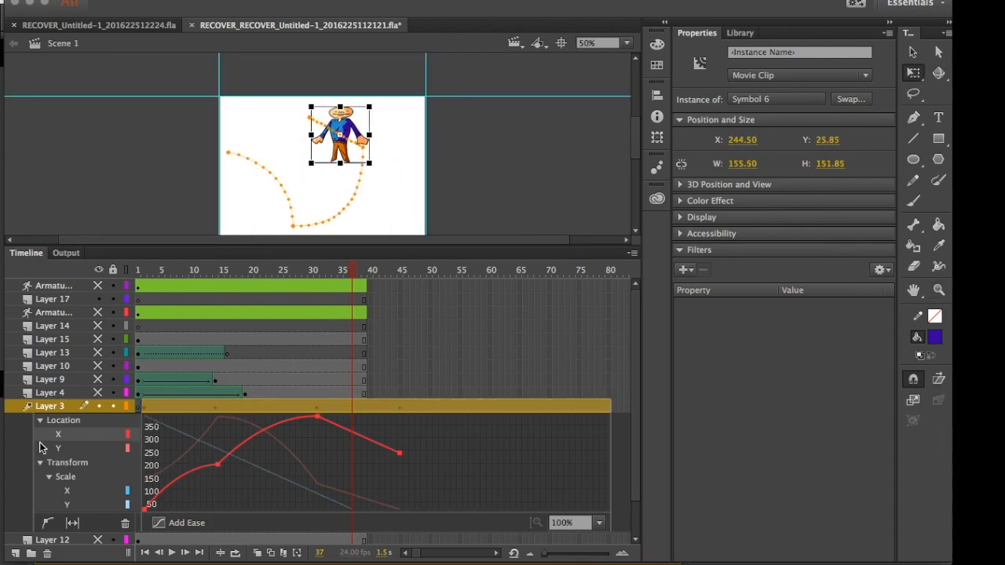
# Show the Scale X curve in the motion editor and scrub through the character's scaling up to frame 37.
pyautogui.click(69, 492)
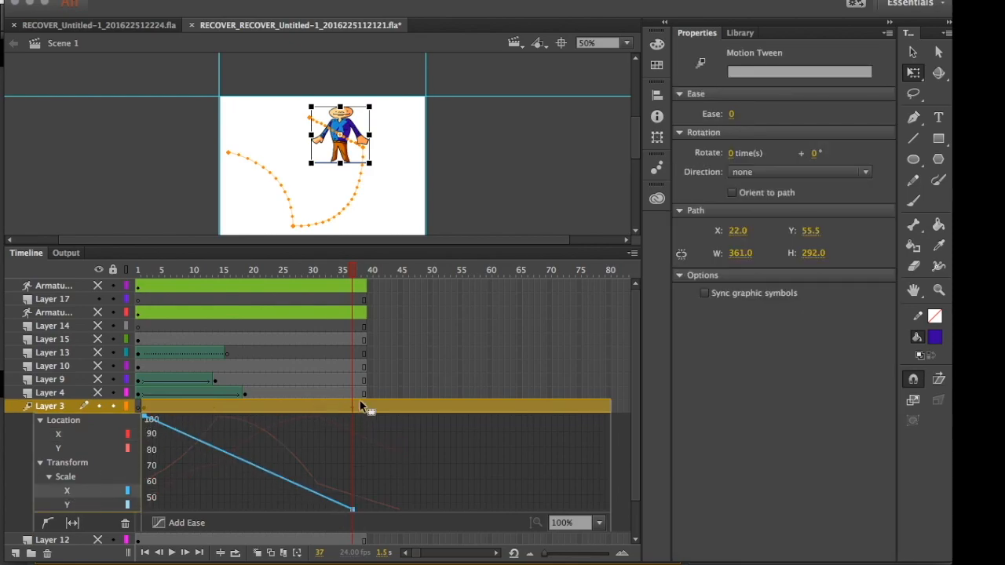
pyautogui.moveTo(353, 511); pyautogui.dragTo(299, 510)
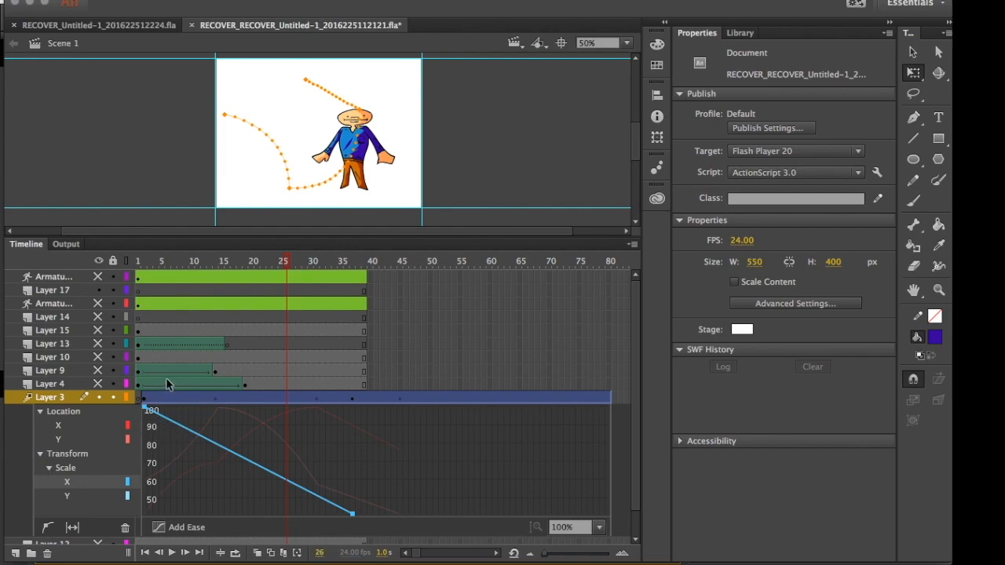
pyautogui.moveTo(260, 260); pyautogui.dragTo(353, 345)
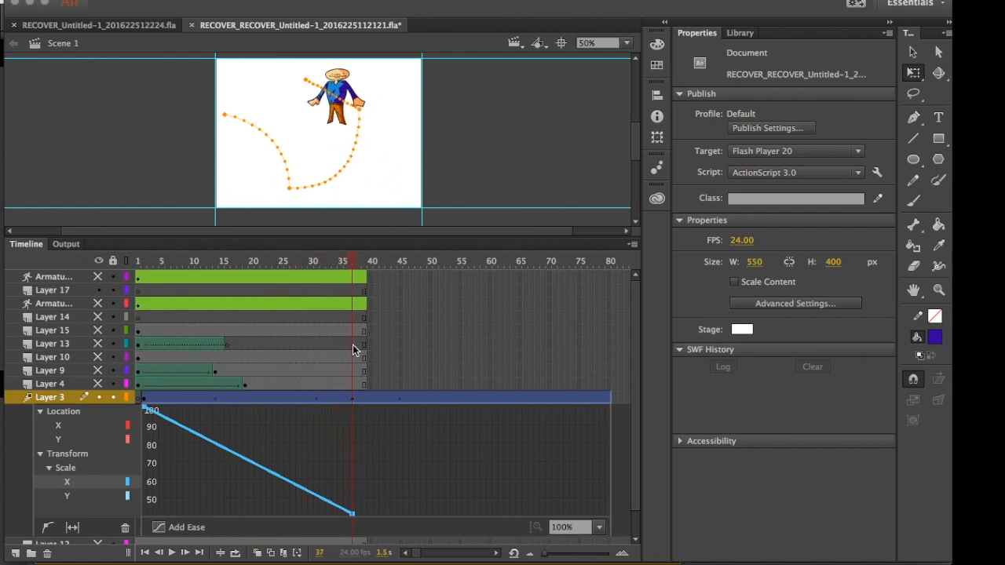
pyautogui.click(318, 401)
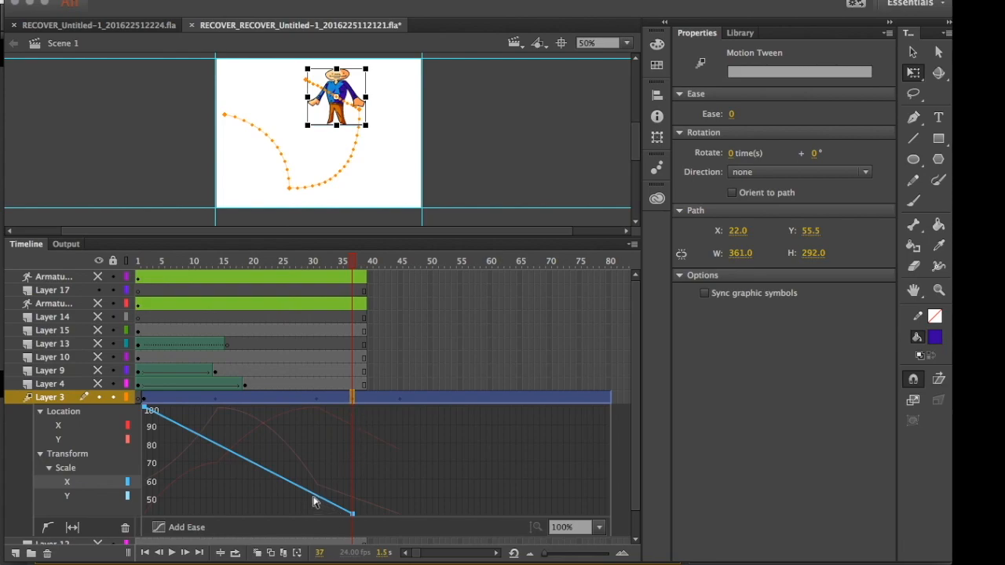
pyautogui.click(272, 291)
pyautogui.moveTo(272, 291); pyautogui.dragTo(217, 313)
pyautogui.moveTo(220, 263); pyautogui.dragTo(263, 267)
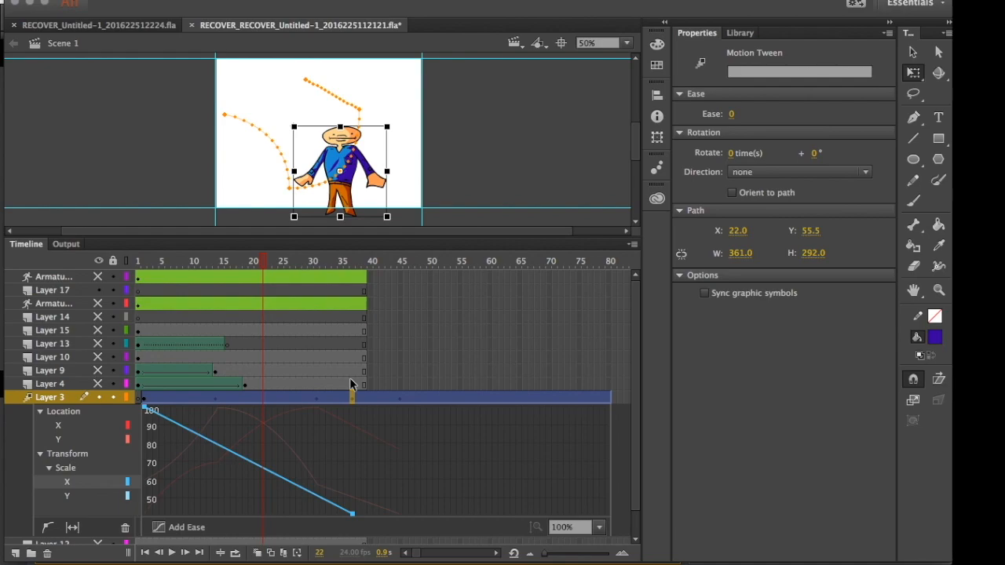
# Insert a keyframe at frame 27 of Layer 4.
pyautogui.click(245, 384)
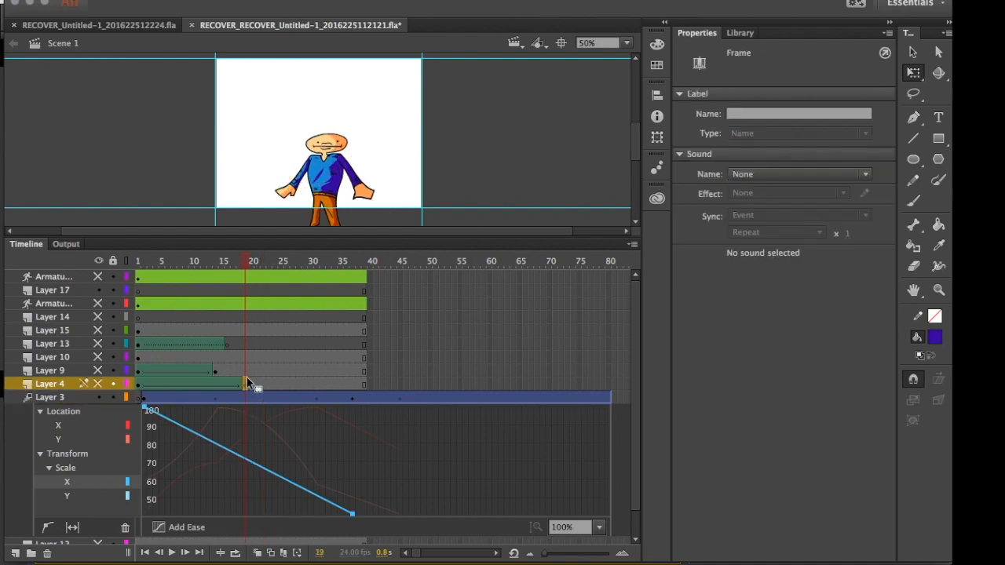
pyautogui.click(291, 384)
pyautogui.doubleClick(291, 384)
pyautogui.click(292, 385)
pyautogui.doubleClick(293, 385)
pyautogui.click(291, 388)
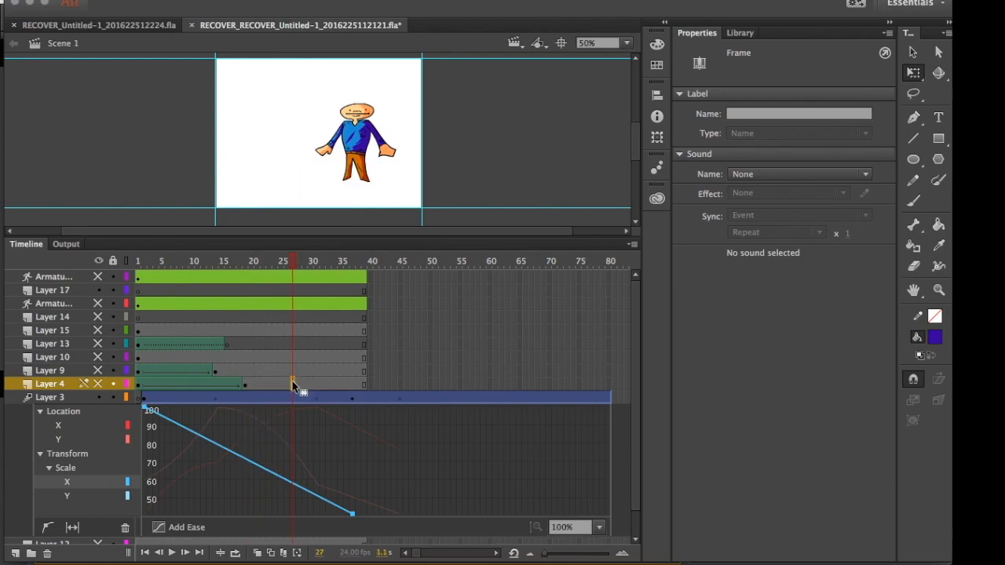
pyautogui.rightClick(297, 389)
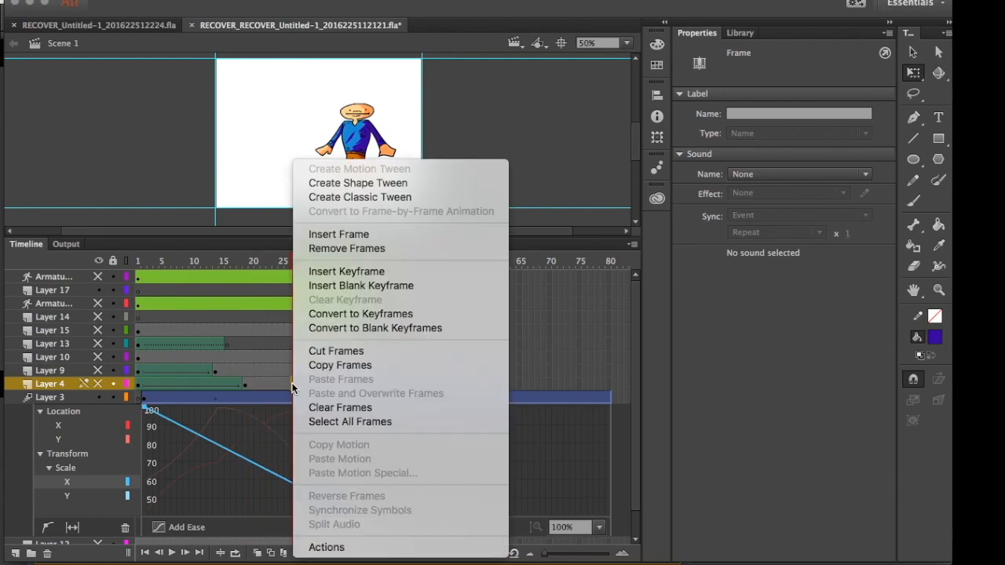
pyautogui.click(322, 272)
pyautogui.press('.')
pyautogui.press(',')
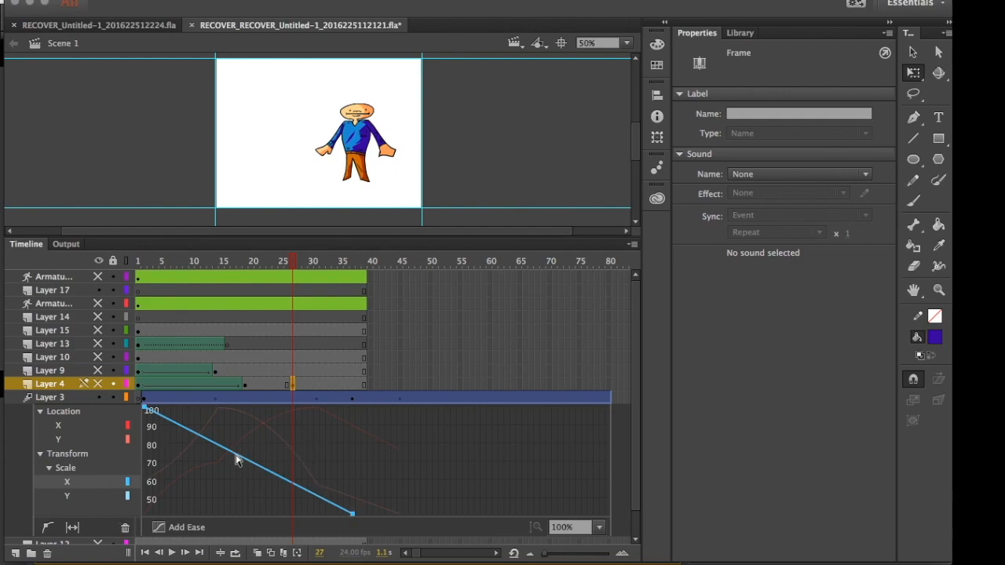
pyautogui.moveTo(259, 264); pyautogui.dragTo(292, 268)
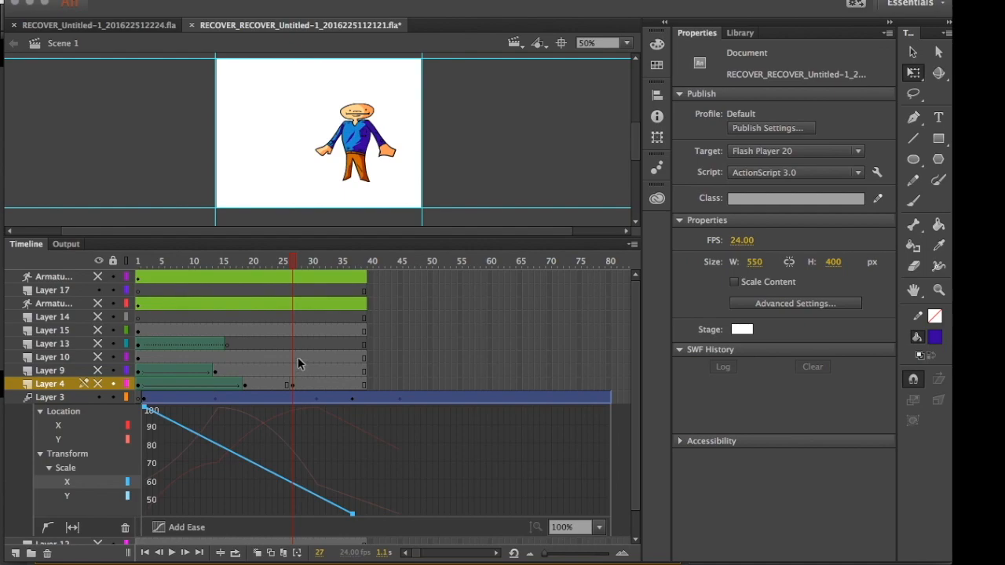
# Insert a keyframe for all properties at frame 51 of Layer 3's motion tween.
pyautogui.click(434, 399)
pyautogui.rightClick(436, 400)
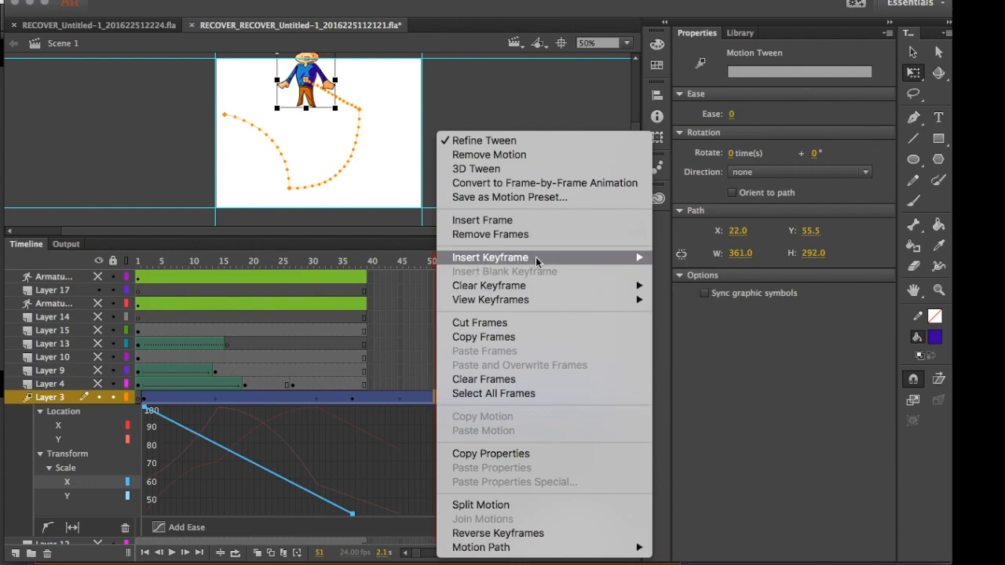
pyautogui.moveTo(539, 263)
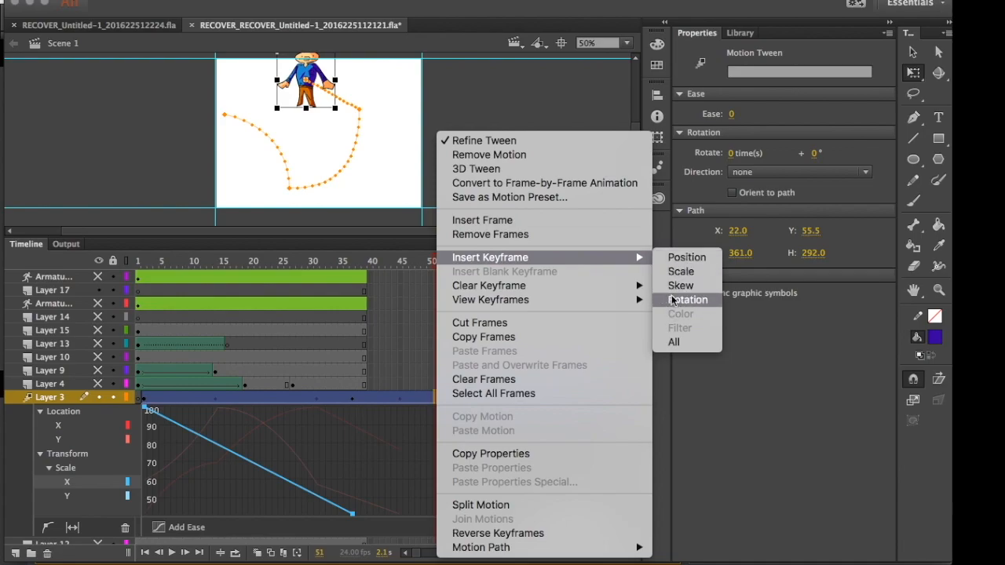
pyautogui.click(673, 343)
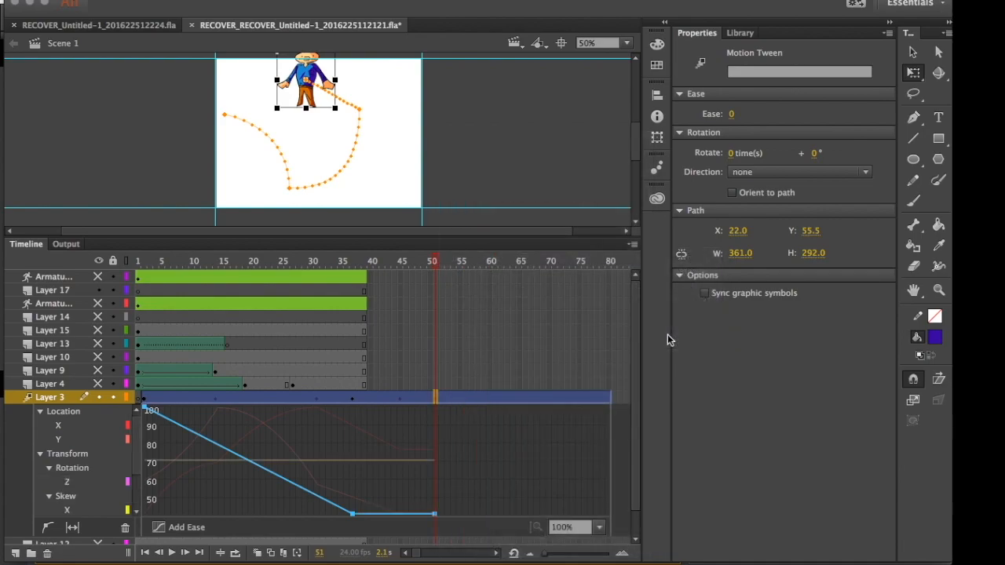
# Add another all-properties keyframe to Layer 3's motion tween at frame 60.
pyautogui.click(436, 399)
pyautogui.moveTo(436, 399); pyautogui.dragTo(489, 399)
pyautogui.rightClick(488, 401)
pyautogui.moveTo(514, 261)
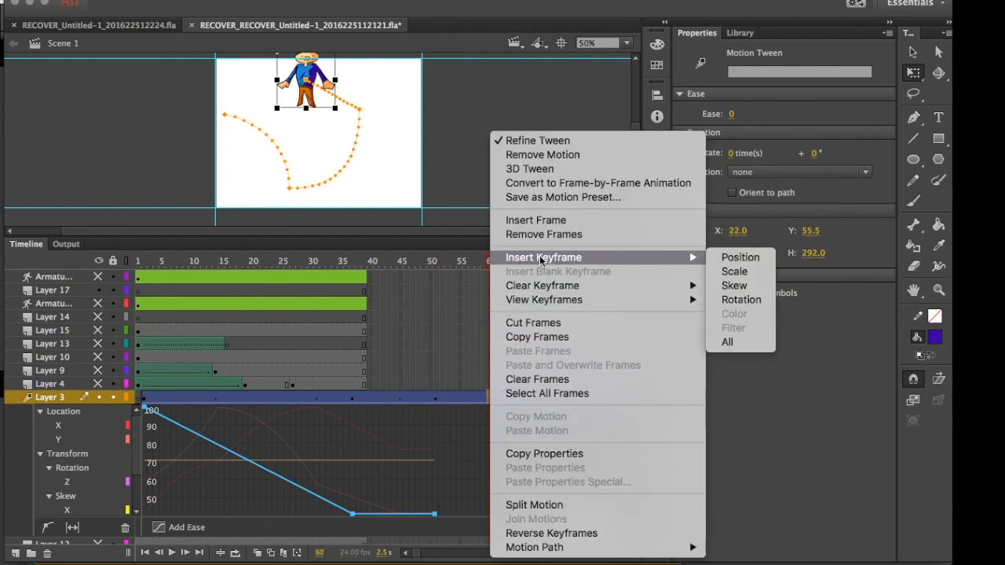
pyautogui.click(727, 343)
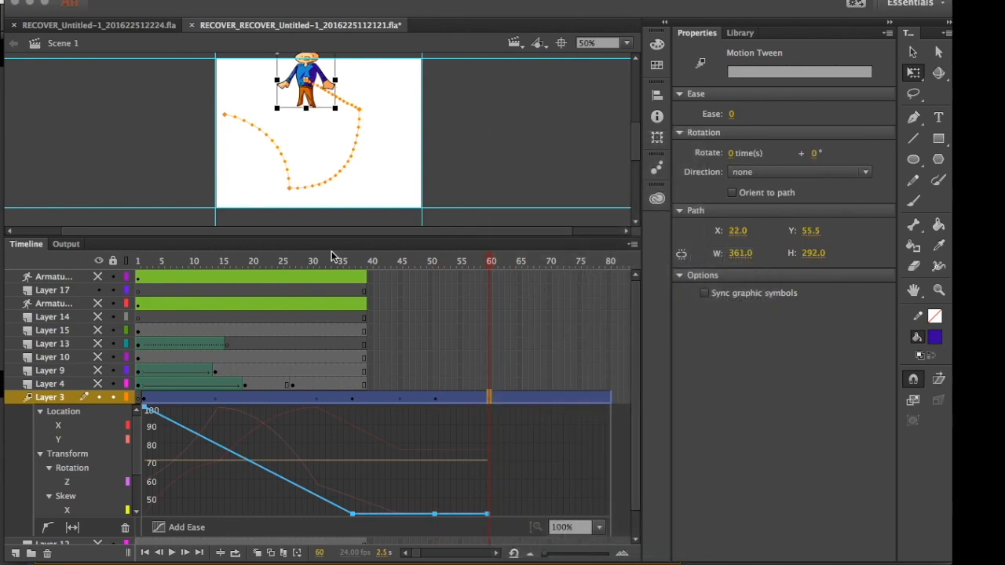
# At frame 60, enlarge the character to about 283 by 277 px and move it to about X 410, Y -51 on the stage's right edge.
pyautogui.click(914, 52)
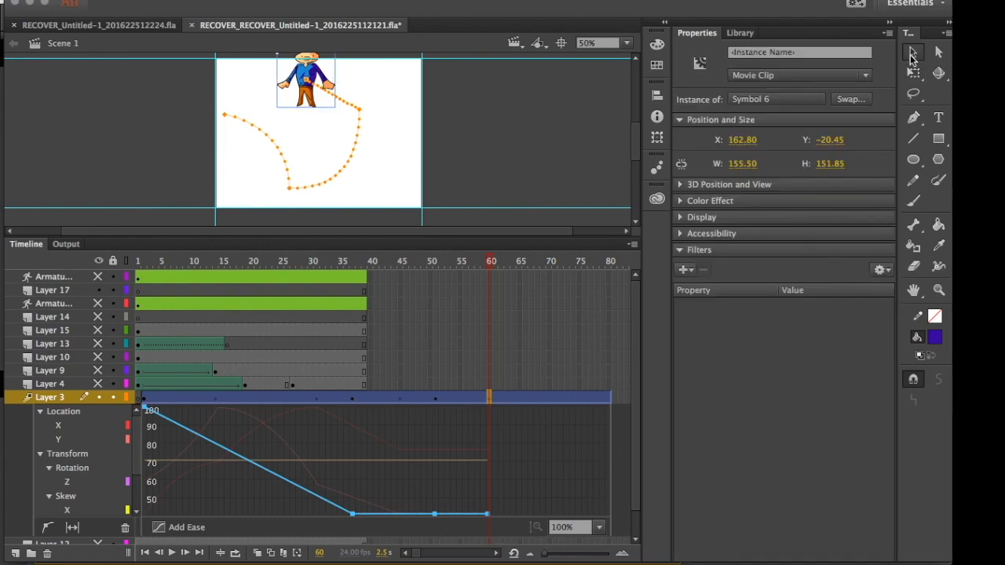
pyautogui.moveTo(328, 85); pyautogui.dragTo(445, 138)
pyautogui.click(914, 73)
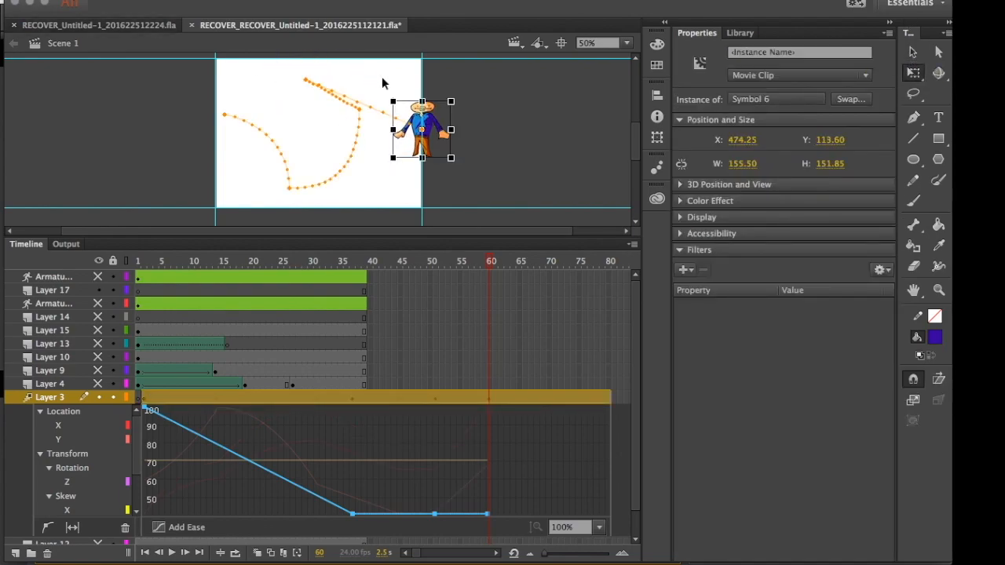
pyautogui.moveTo(393, 101); pyautogui.dragTo(369, 78)
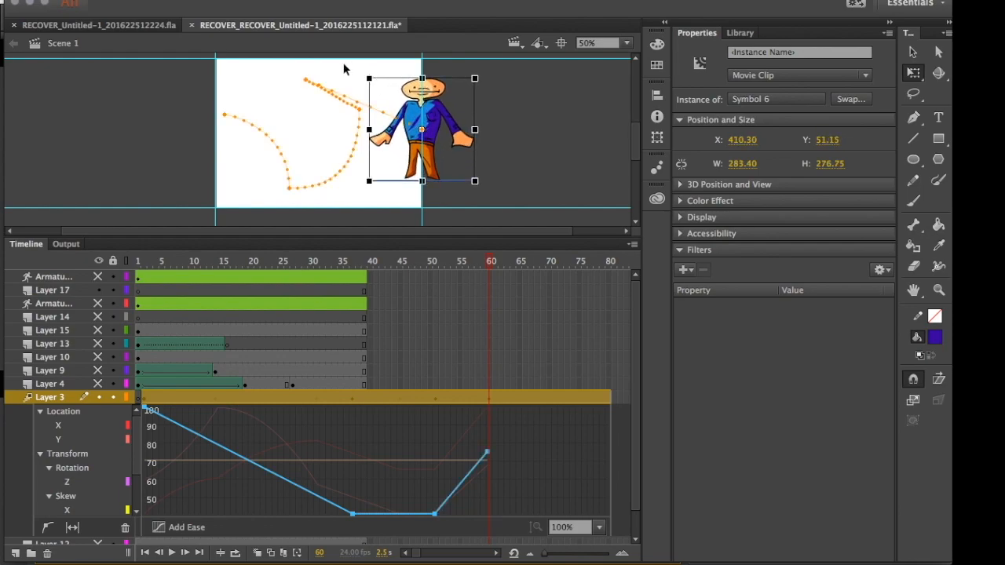
pyautogui.moveTo(410, 135); pyautogui.dragTo(411, 98)
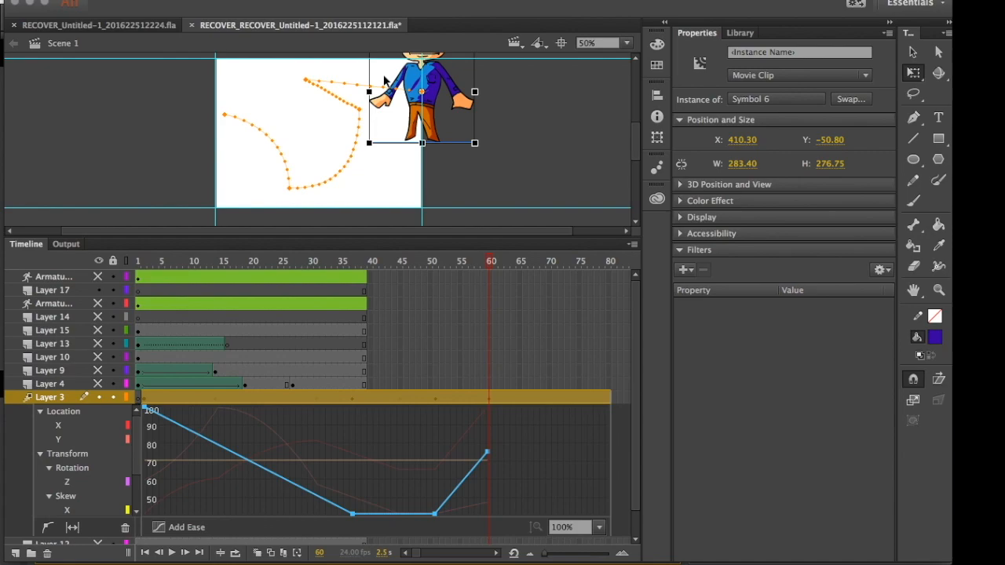
# Try to reposition the character's motion path on the stage.
pyautogui.click(351, 82)
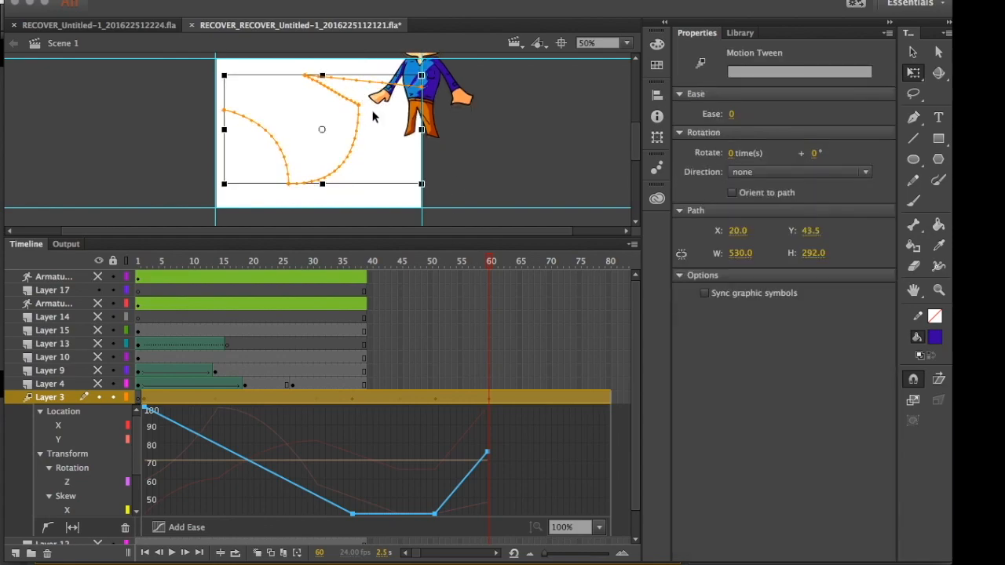
pyautogui.click(374, 116)
pyautogui.moveTo(352, 80); pyautogui.dragTo(355, 110)
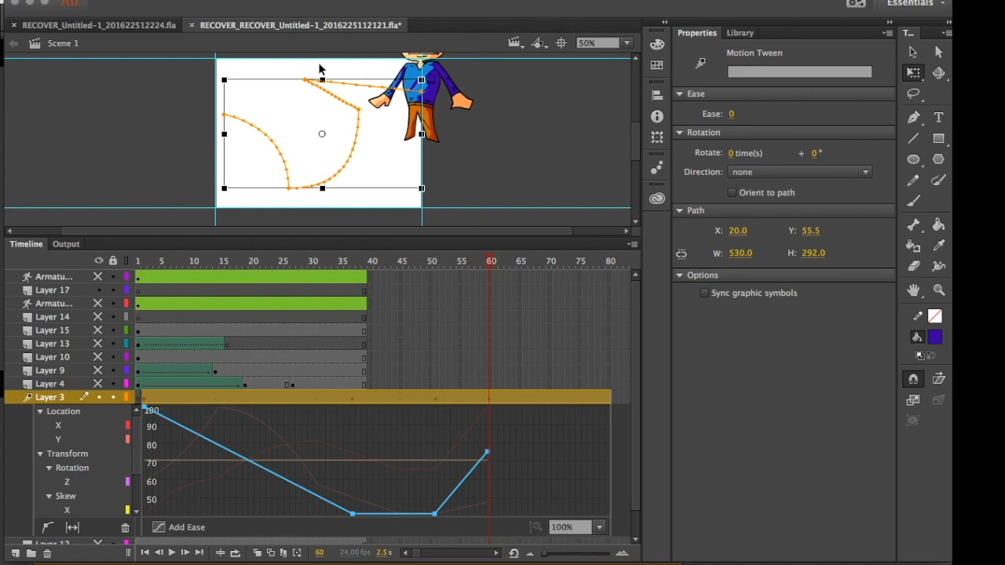
pyautogui.click(354, 77)
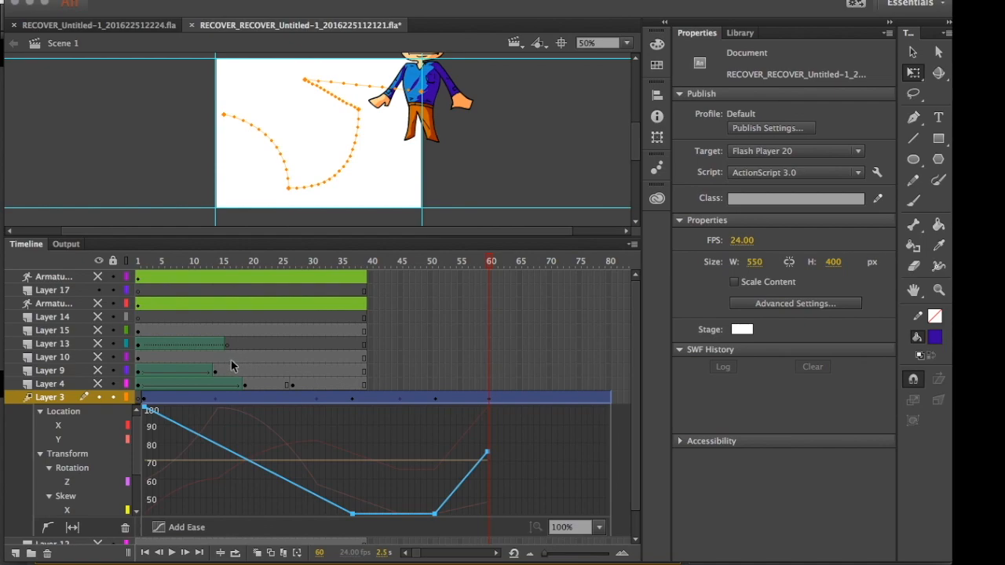
# Split Layer 3's motion tween at frame 66.
pyautogui.click(287, 400)
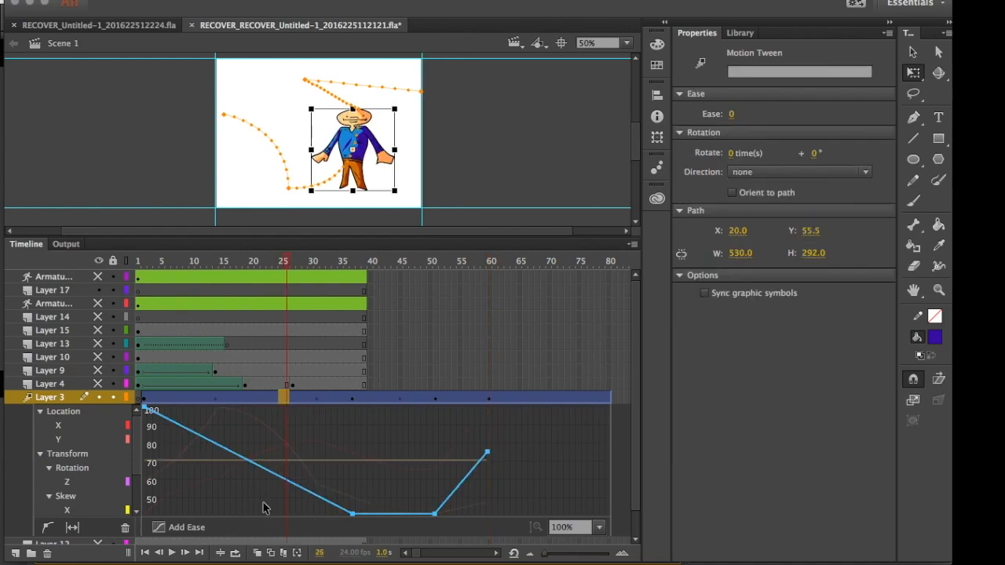
pyautogui.rightClick(525, 397)
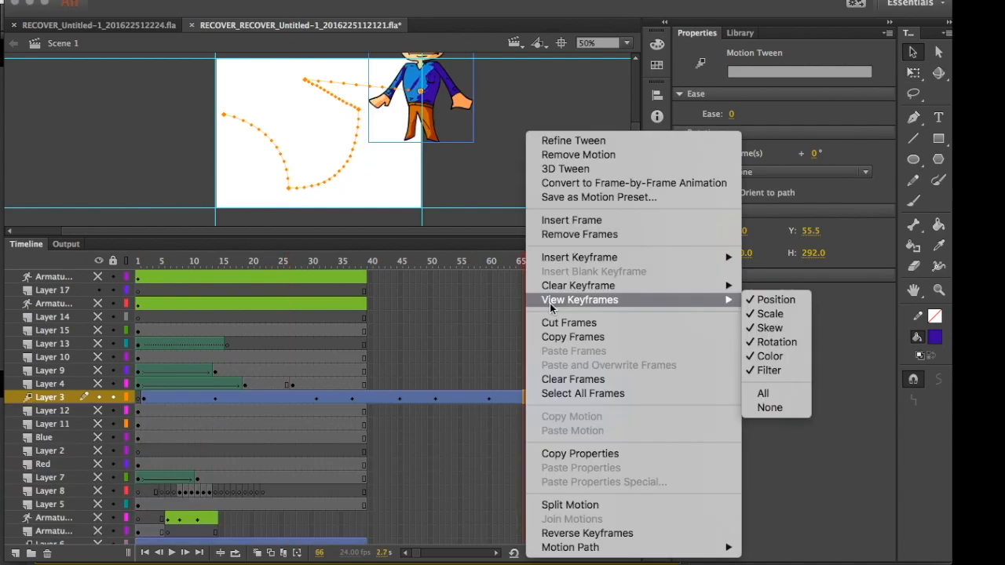
pyautogui.click(548, 506)
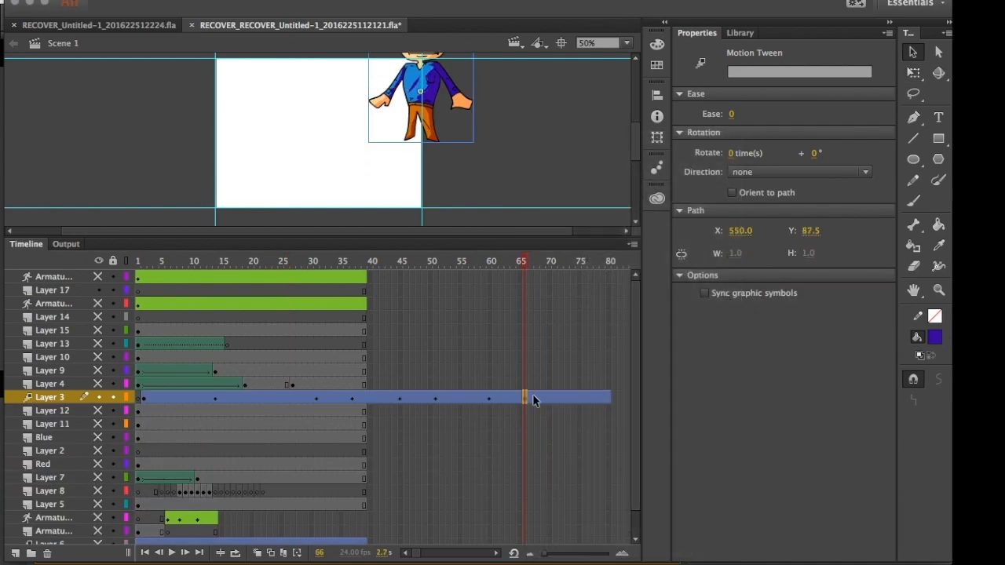
pyautogui.moveTo(532, 399); pyautogui.dragTo(503, 405)
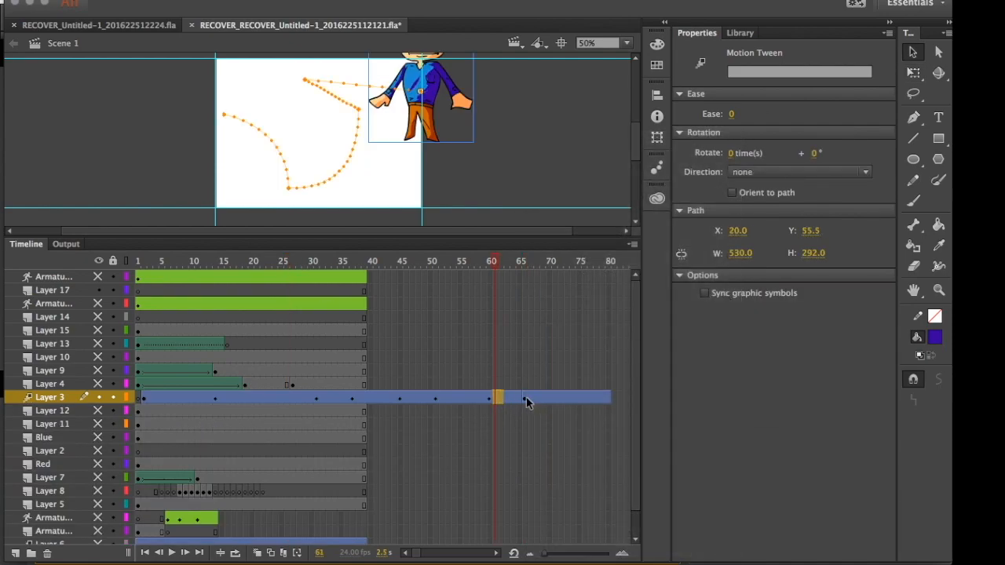
pyautogui.click(525, 398)
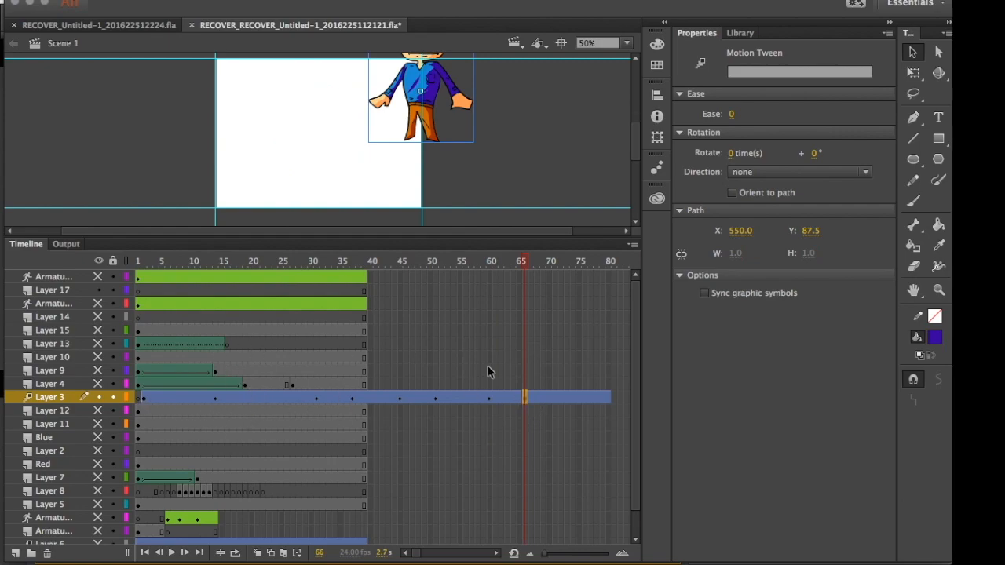
# Remove the motion from Layer 3's tween segment that starts at frame 66.
pyautogui.rightClick(525, 398)
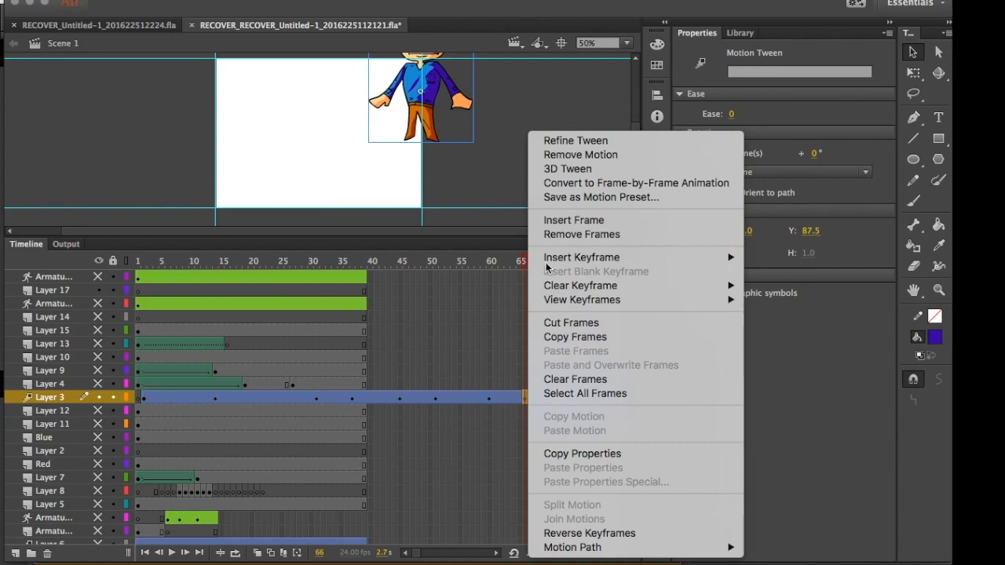
pyautogui.click(555, 156)
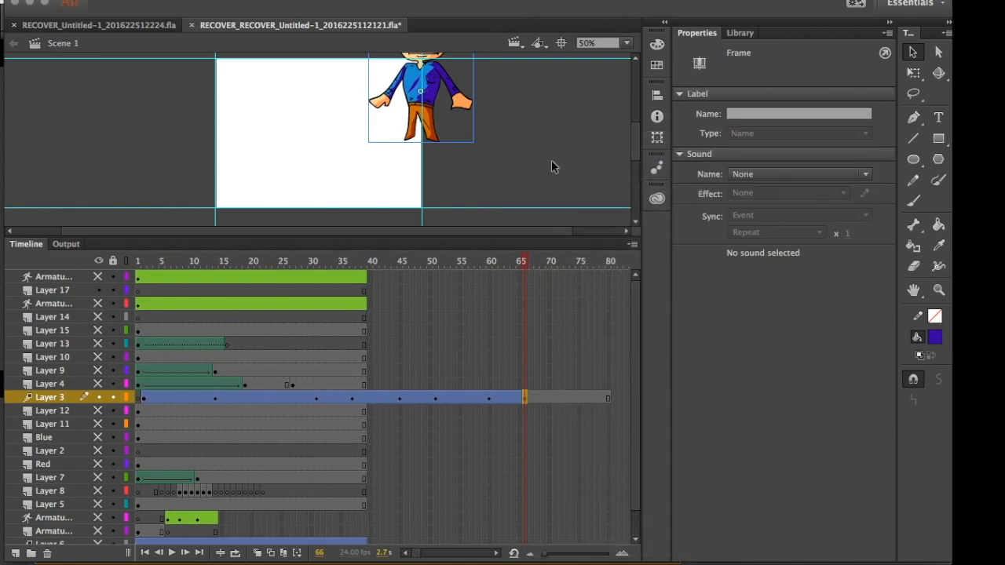
pyautogui.click(595, 398)
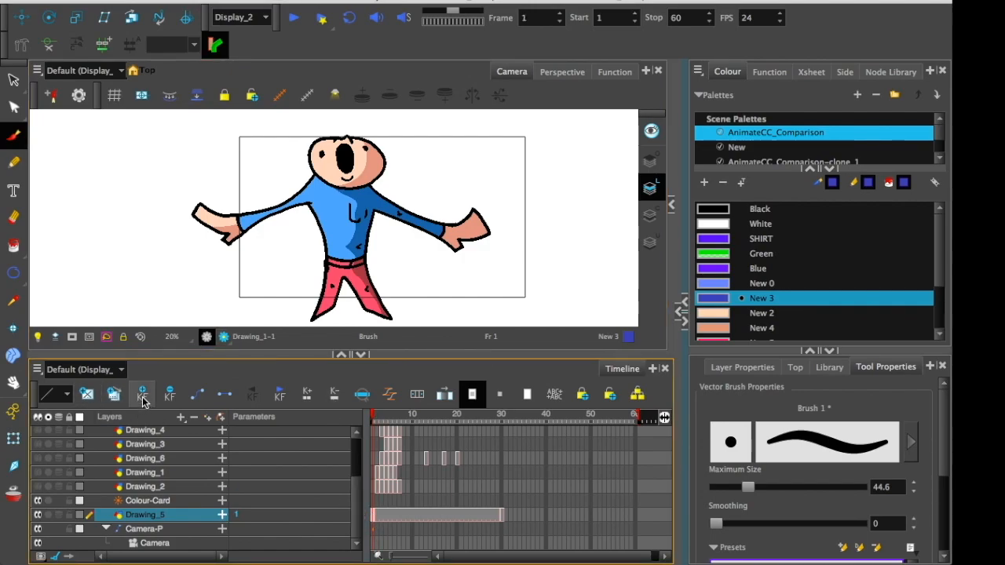
# Keyframe Drawing_5 at frame 25 and move the character right, to about Pos x 22.99, partly outside the camera frame.
pyautogui.click(480, 516)
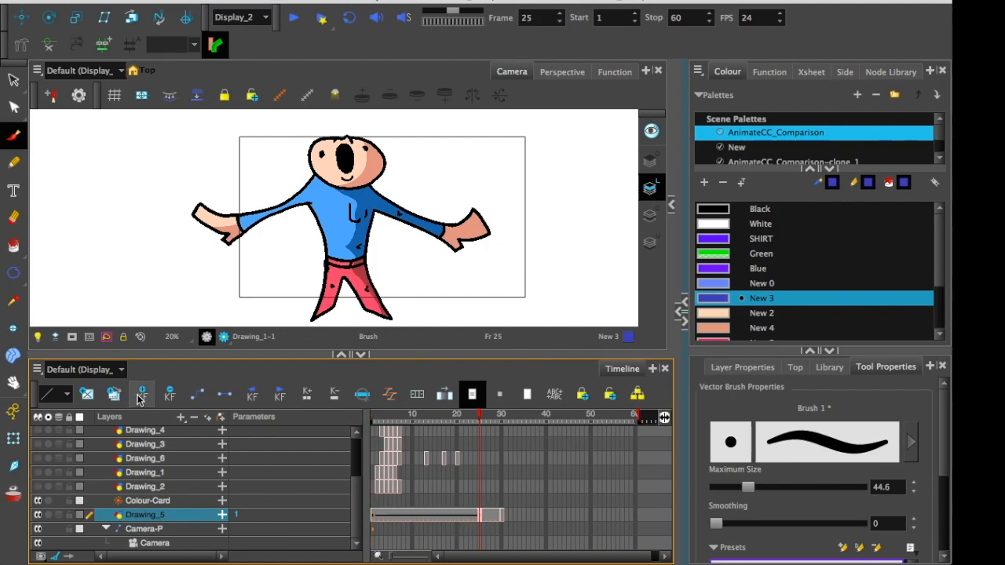
pyautogui.click(22, 17)
pyautogui.moveTo(126, 238); pyautogui.dragTo(388, 231)
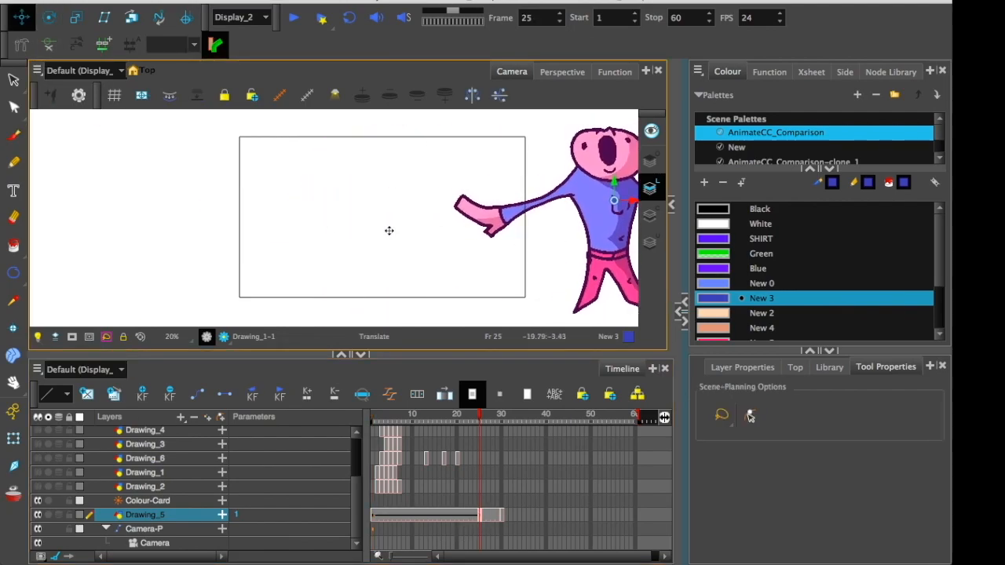
# Enlarge the timeline area, expand Drawing_5's transform parameters, and select its Pos x and Pos y rows in turn.
pyautogui.press('space')
pyautogui.moveTo(229, 233); pyautogui.dragTo(206, 232)
pyautogui.moveTo(127, 353); pyautogui.dragTo(117, 309)
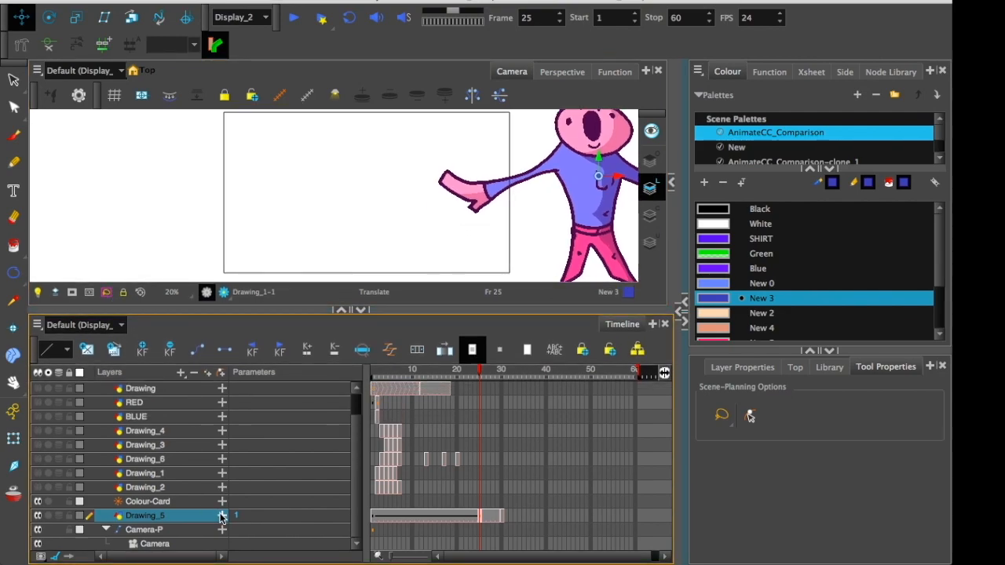
pyautogui.click(222, 516)
pyautogui.moveTo(355, 478); pyautogui.dragTo(352, 529)
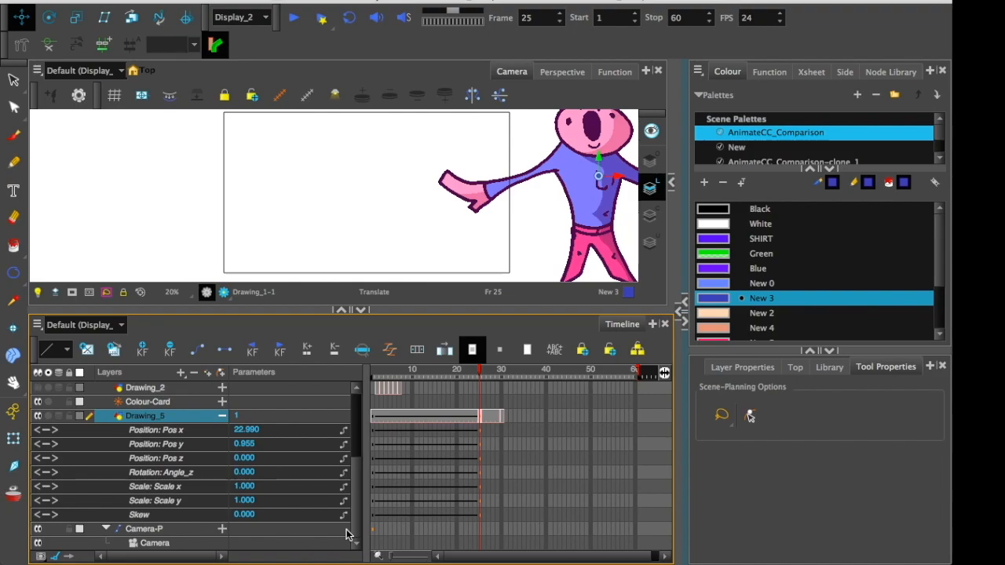
pyautogui.click(161, 430)
pyautogui.click(164, 444)
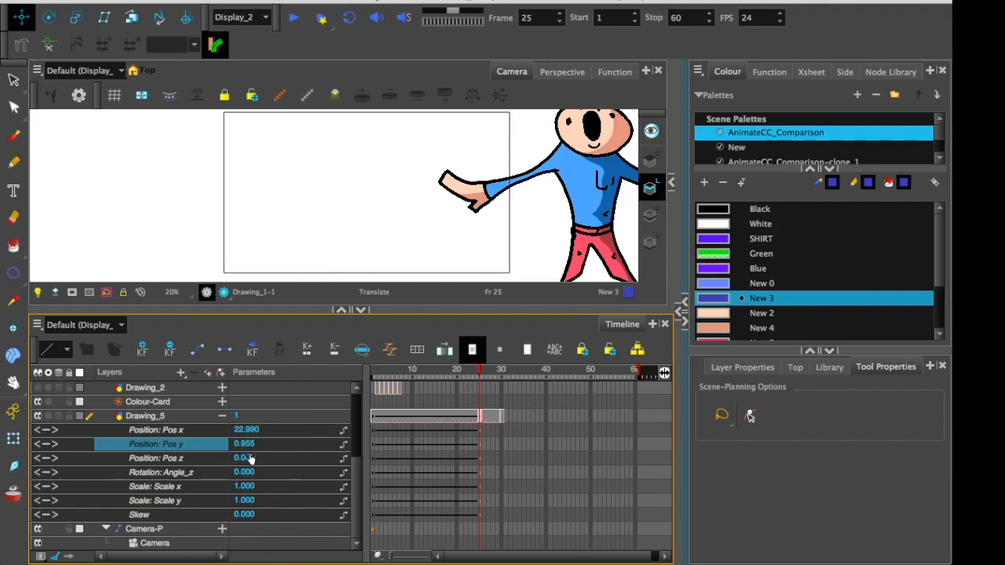
pyautogui.moveTo(456, 372); pyautogui.dragTo(457, 461)
pyautogui.click(483, 474)
pyautogui.click(479, 445)
pyautogui.hotkey('ctrl', 'z')
pyautogui.click(238, 417)
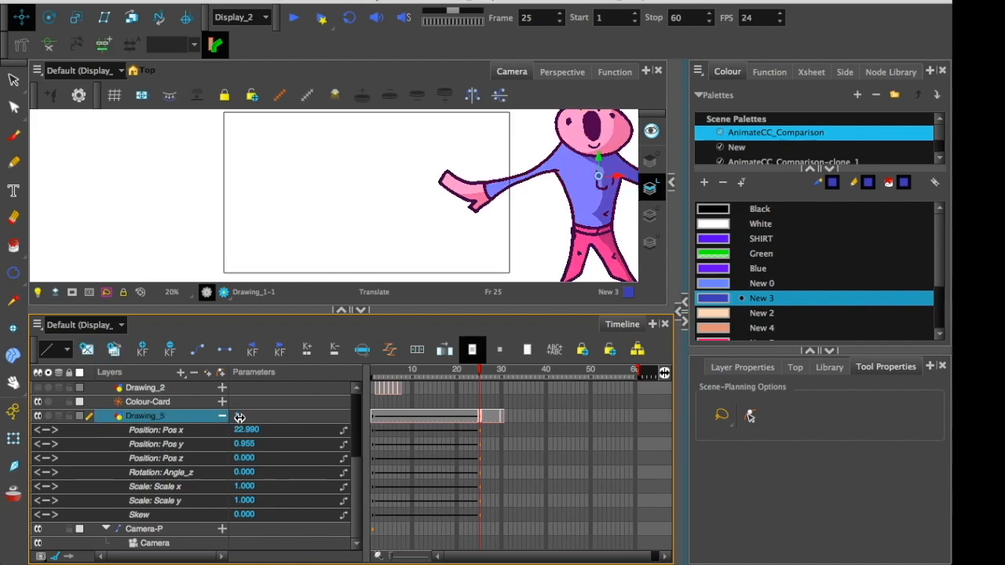
pyautogui.moveTo(250, 423); pyautogui.dragTo(254, 435)
# Add a keyframe at frame 11 to Drawing_5's Scale x parameter only.
pyautogui.click(390, 487)
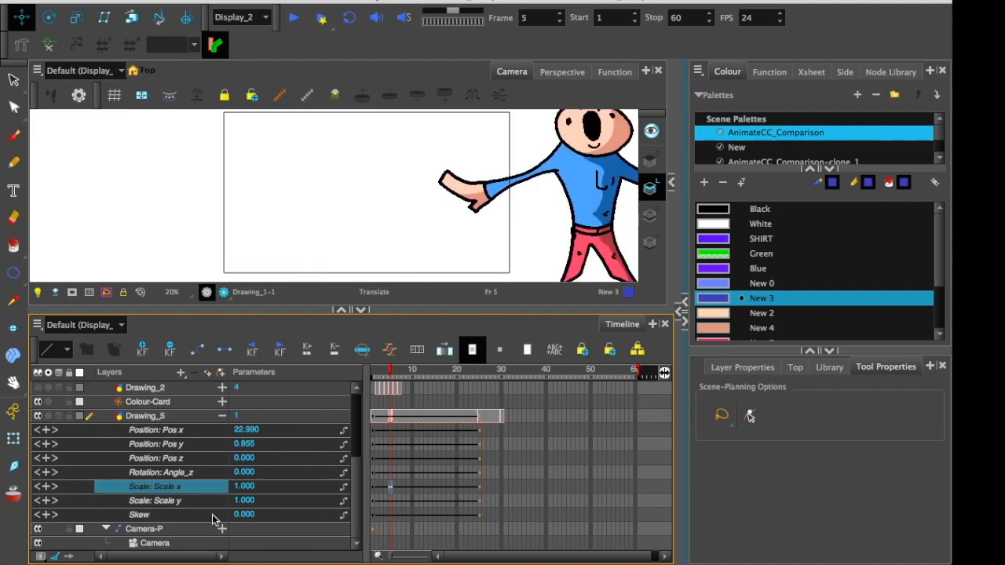
pyautogui.click(419, 488)
pyautogui.click(46, 486)
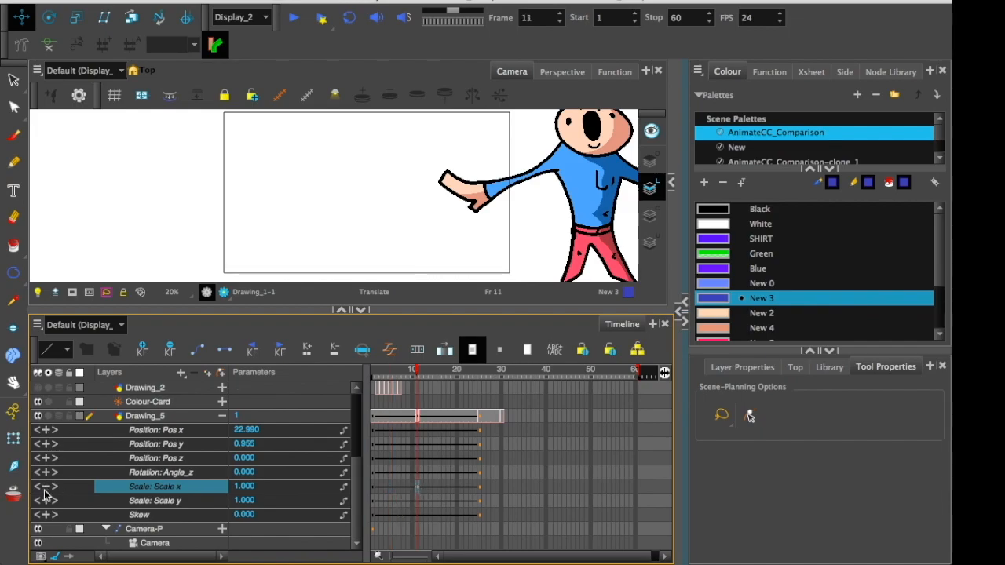
# Try widening the character by increasing Drawing_5's Scale x at frame 11, and undo the scale changes.
pyautogui.doubleClick(243, 487)
pyautogui.write('1.55')
pyautogui.press('Return')
pyautogui.doubleClick(243, 487)
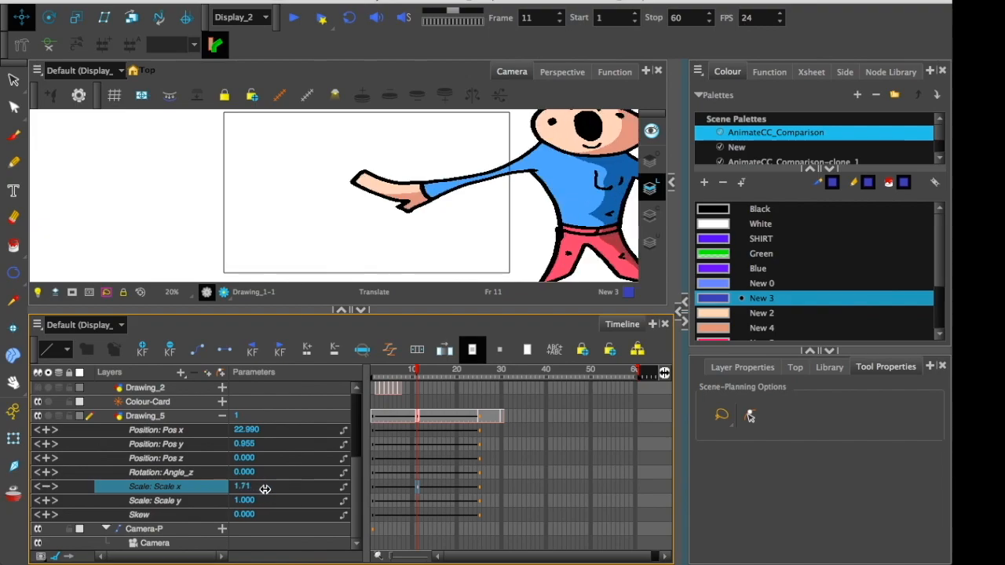
pyautogui.write('2.08')
pyautogui.press('Return')
pyautogui.moveTo(388, 252); pyautogui.dragTo(280, 247)
pyautogui.press('super+z')
pyautogui.press('super+z')
pyautogui.press('super+z')
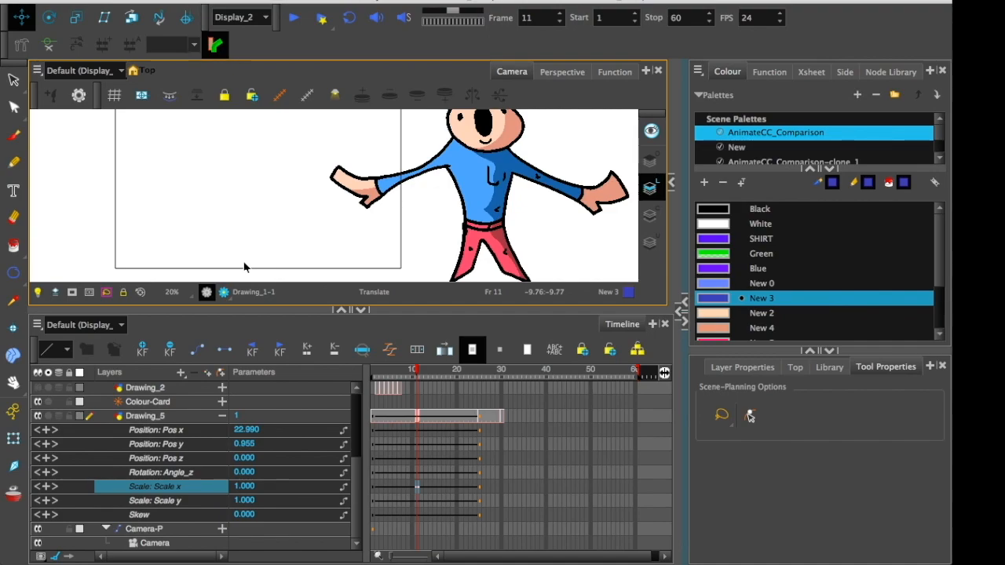
# Extend Drawing_5's exposure to frame 52, and add separate keyframes to Pos y at frame 42, Scale x at 48 and Angle_z at 35.
pyautogui.moveTo(502, 418); pyautogui.dragTo(600, 416)
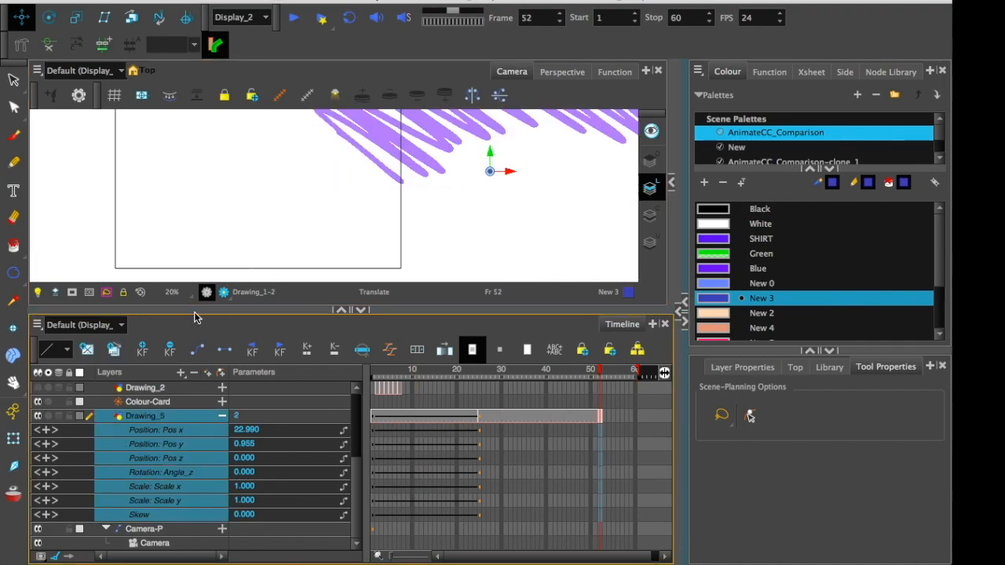
pyautogui.click(555, 444)
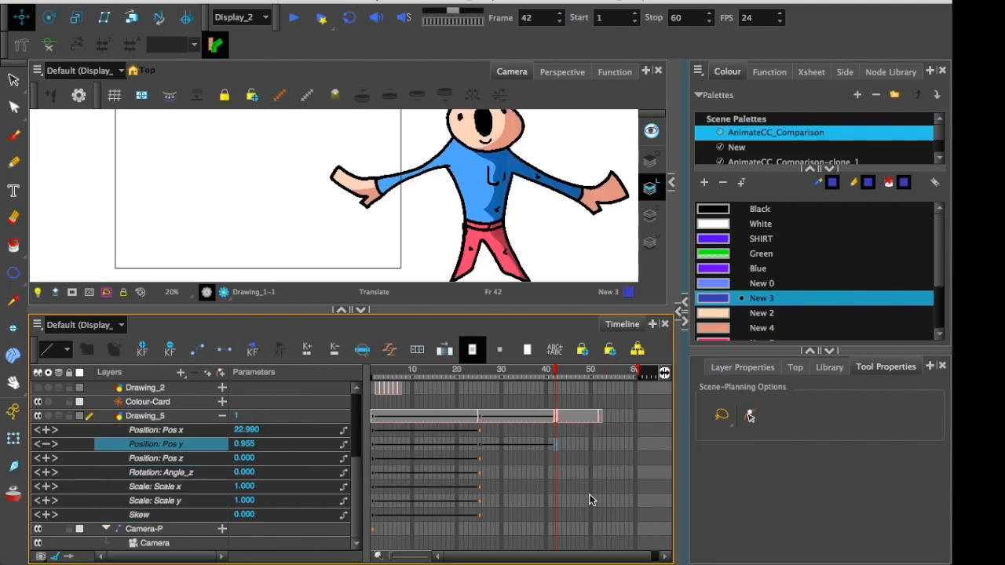
pyautogui.click(582, 487)
pyautogui.click(143, 349)
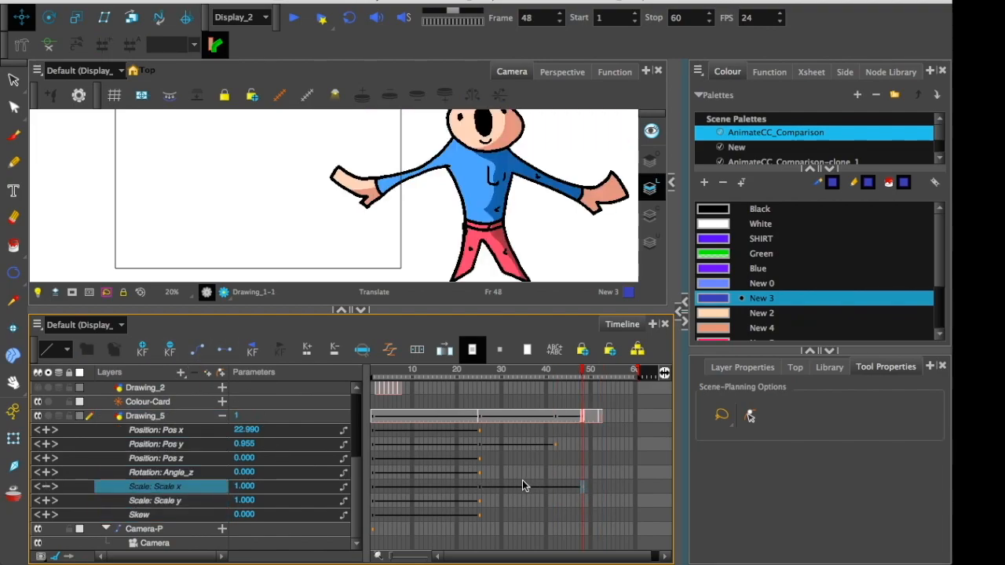
pyautogui.click(523, 470)
pyautogui.click(142, 349)
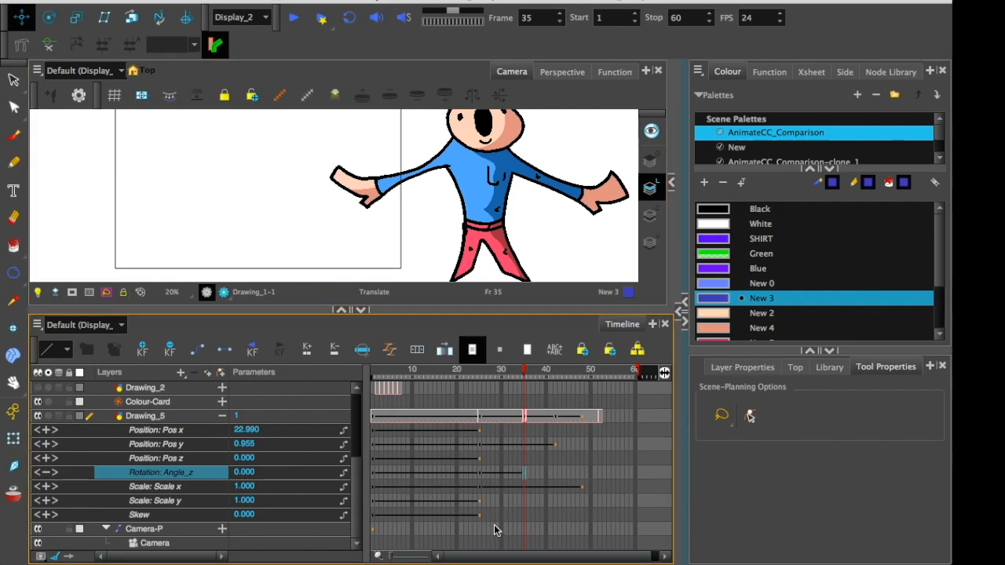
# Add a keyframe to all of Drawing_5's parameters at frame 30, and collapse its parameter rows.
pyautogui.click(500, 416)
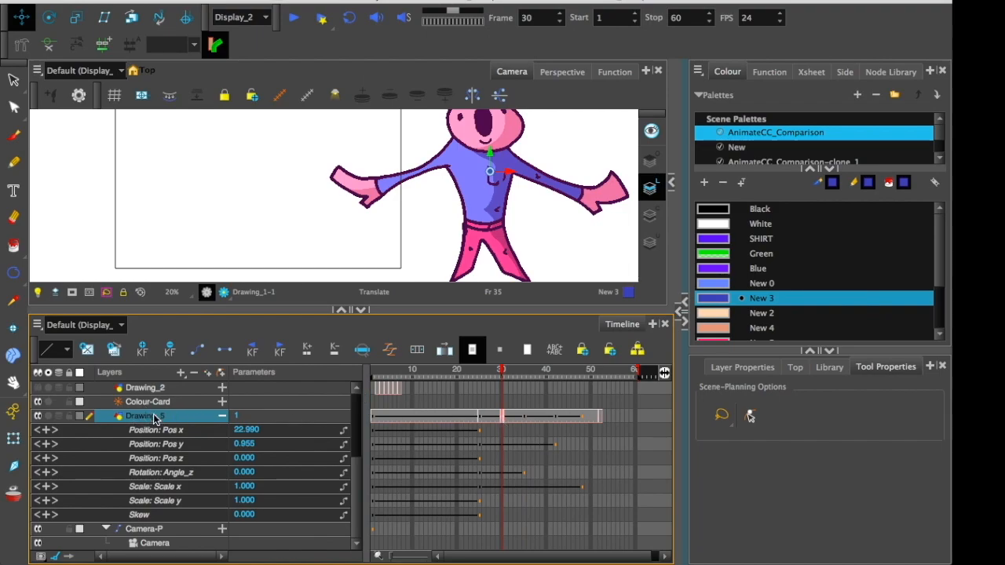
pyautogui.click(493, 426)
pyautogui.press(',')
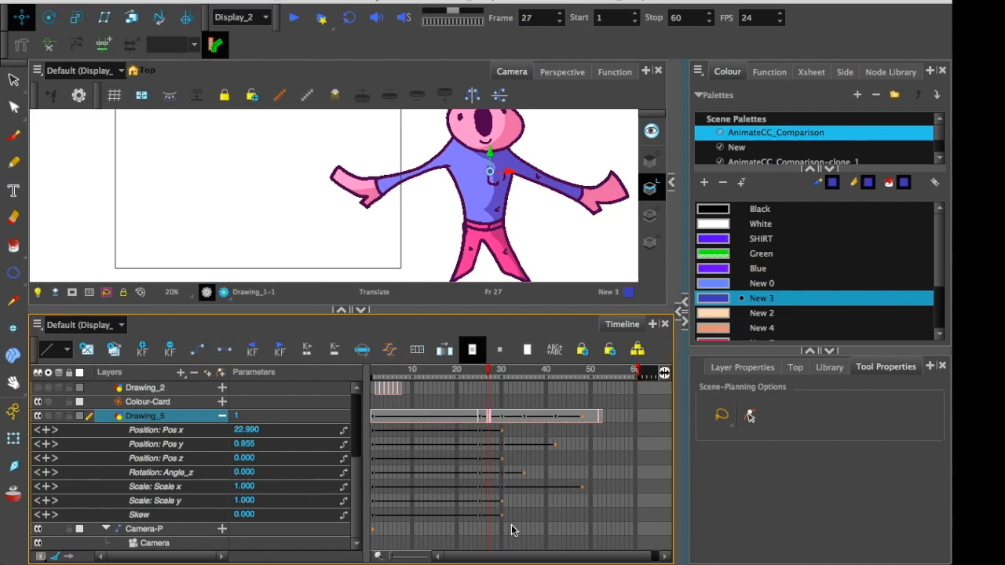
pyautogui.click(222, 416)
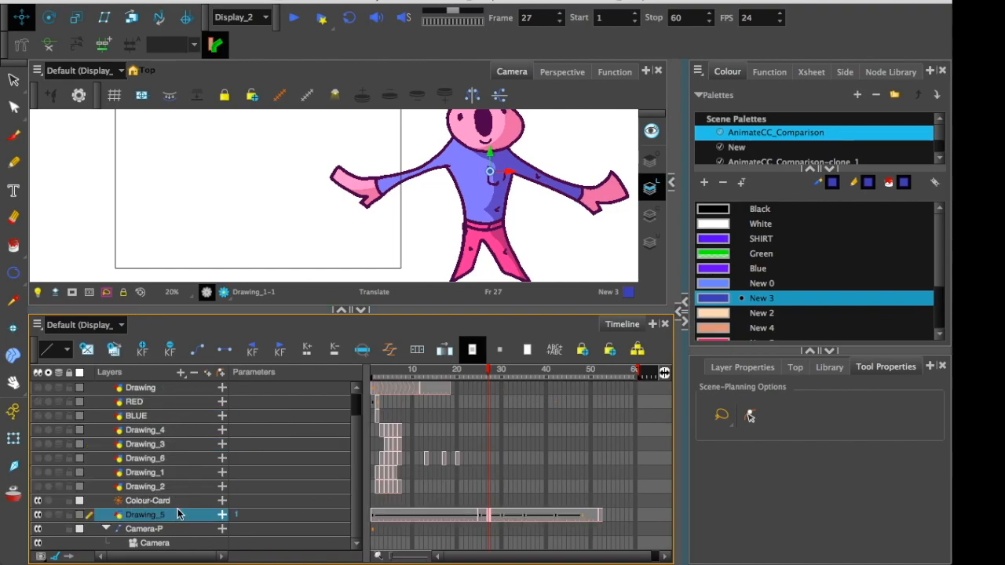
# Keyframe all of Drawing_5's parameters at frame 8, and expand its rows to keyframe only Scale y at frame 11.
pyautogui.click(405, 516)
pyautogui.click(222, 515)
pyautogui.scroll(-5, 356, 472)
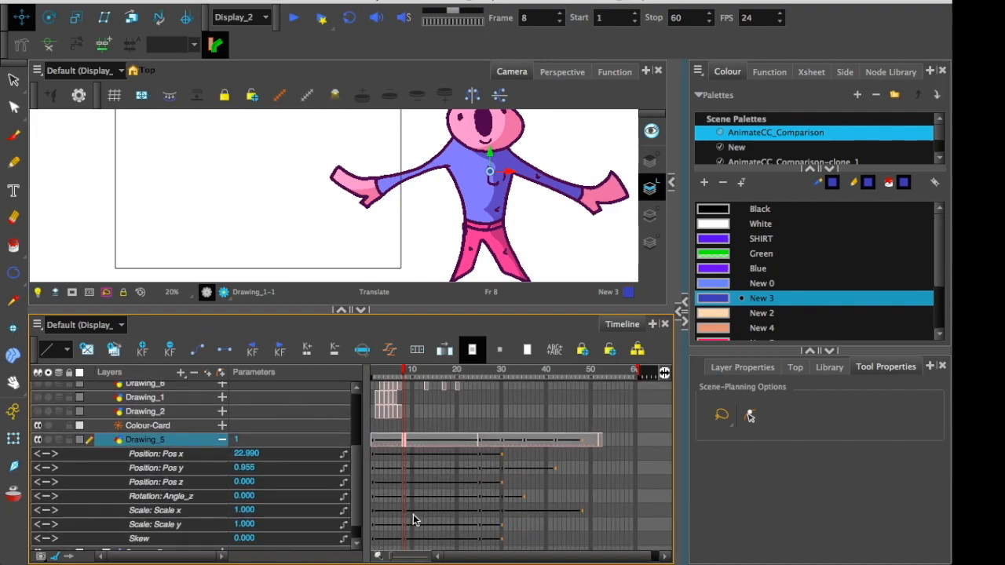
pyautogui.click(416, 524)
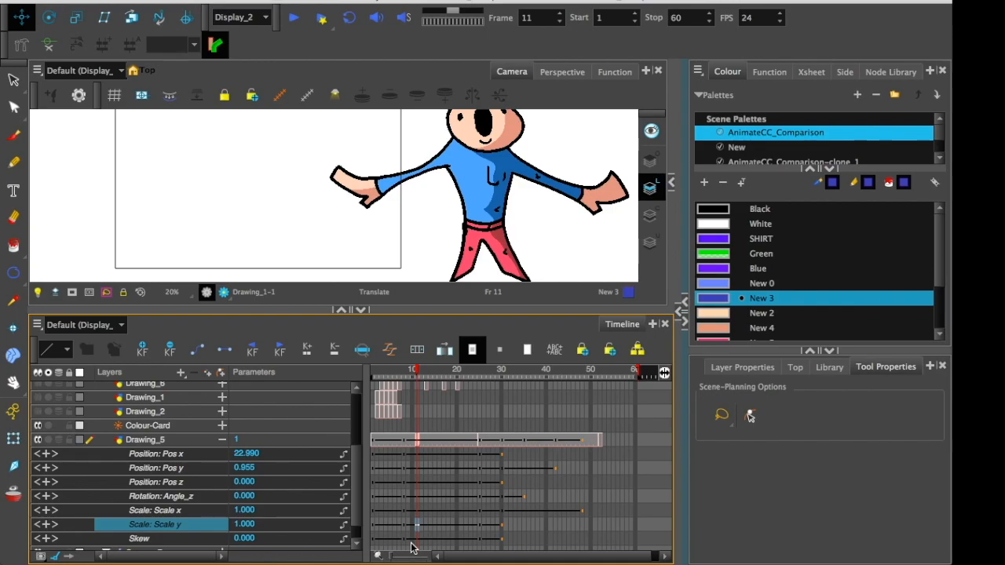
pyautogui.scroll(-1, 358, 502)
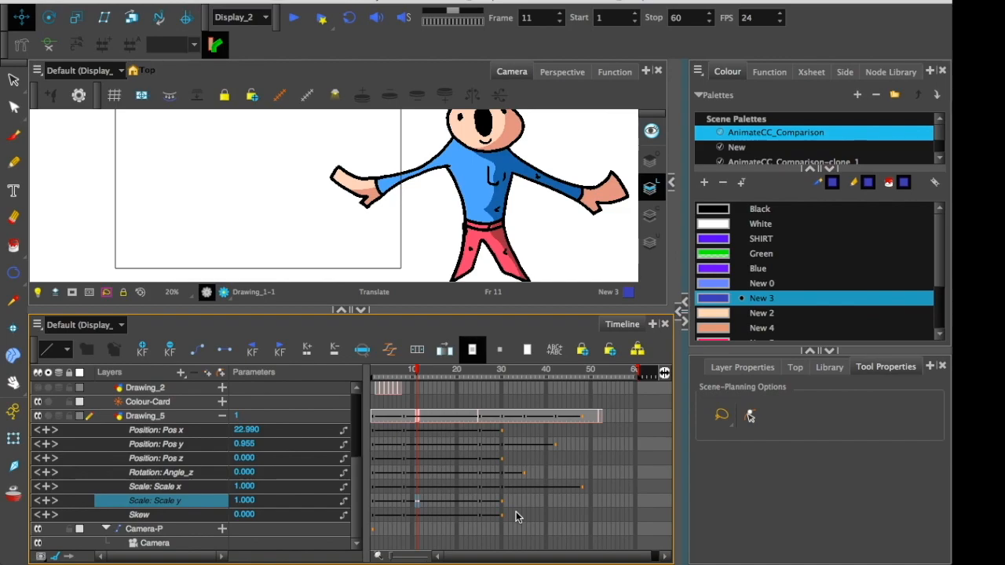
# Delete Drawing_5's Scale x and Scale y keyframes after frame 1, and keyframe both parameters at frame 30.
pyautogui.moveTo(585, 489); pyautogui.dragTo(378, 503)
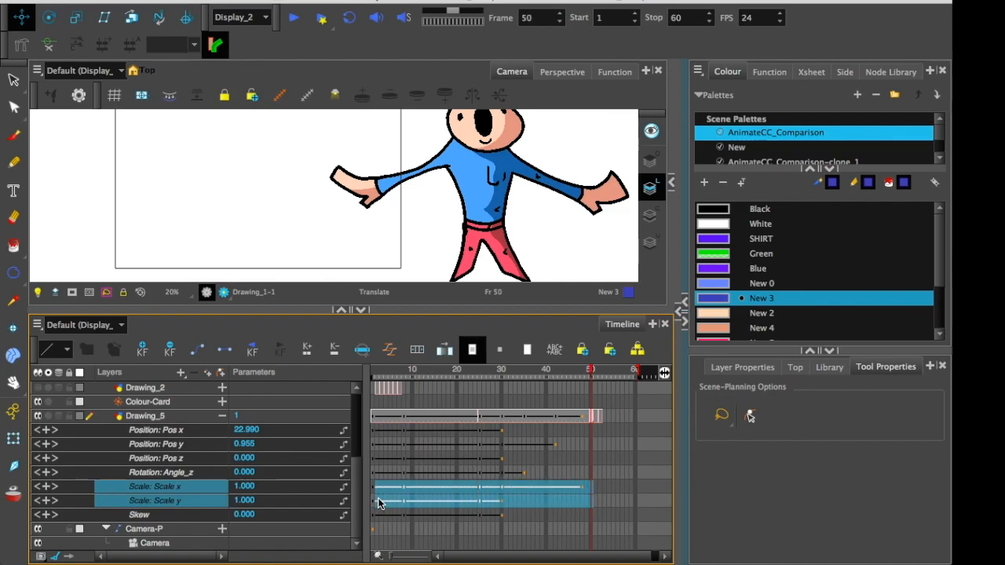
pyautogui.click(168, 349)
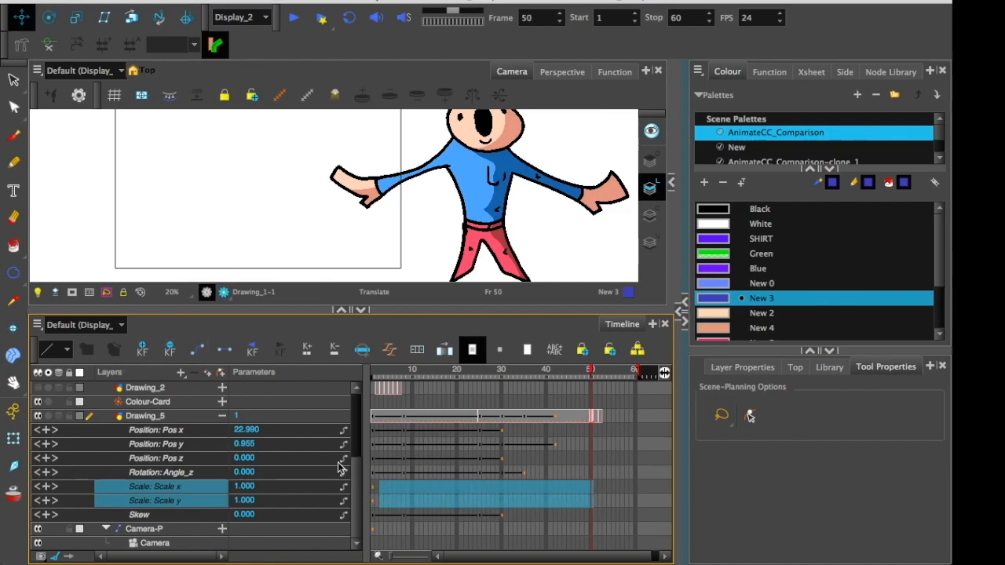
pyautogui.click(437, 489)
pyautogui.moveTo(503, 488); pyautogui.dragTo(506, 502)
pyautogui.click(144, 351)
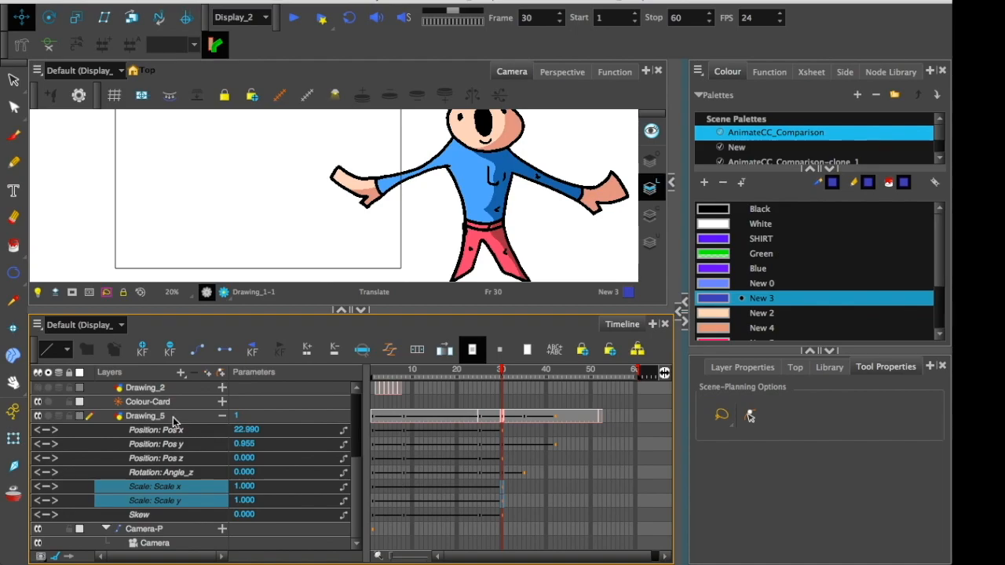
# Try adding two nested parent pegs above Drawing_5, and undo both additions.
pyautogui.click(173, 418)
pyautogui.click(221, 374)
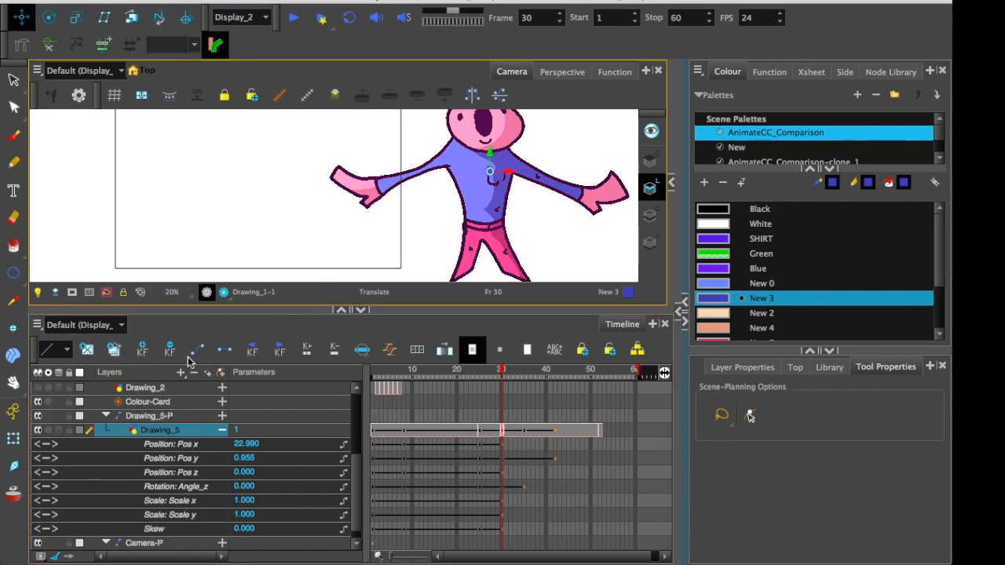
pyautogui.click(179, 418)
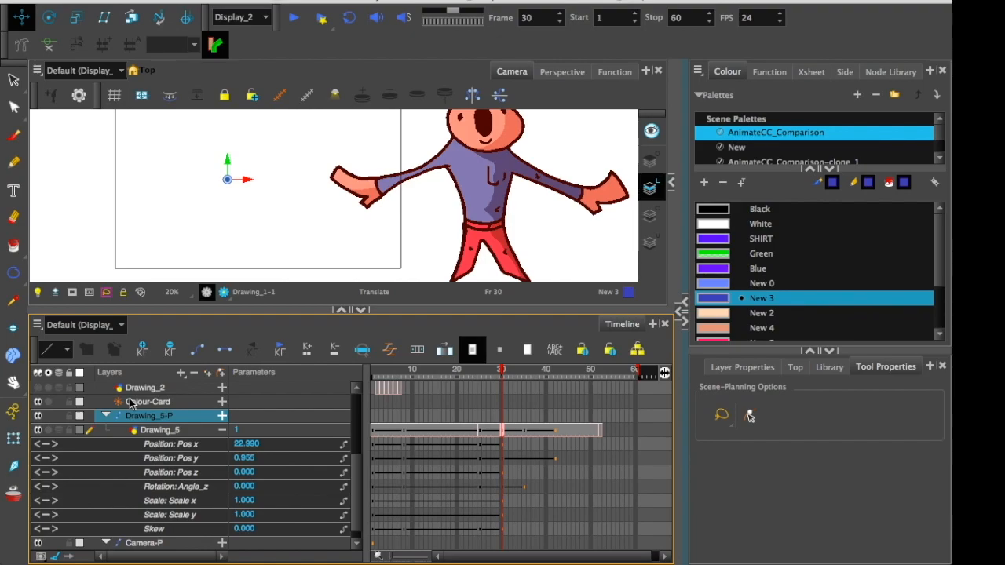
pyautogui.click(403, 415)
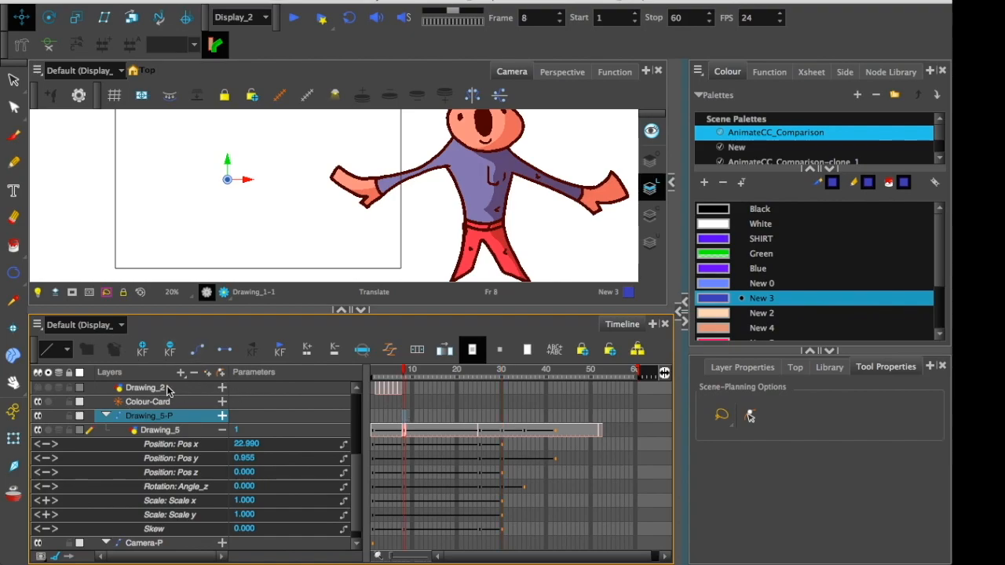
pyautogui.click(221, 373)
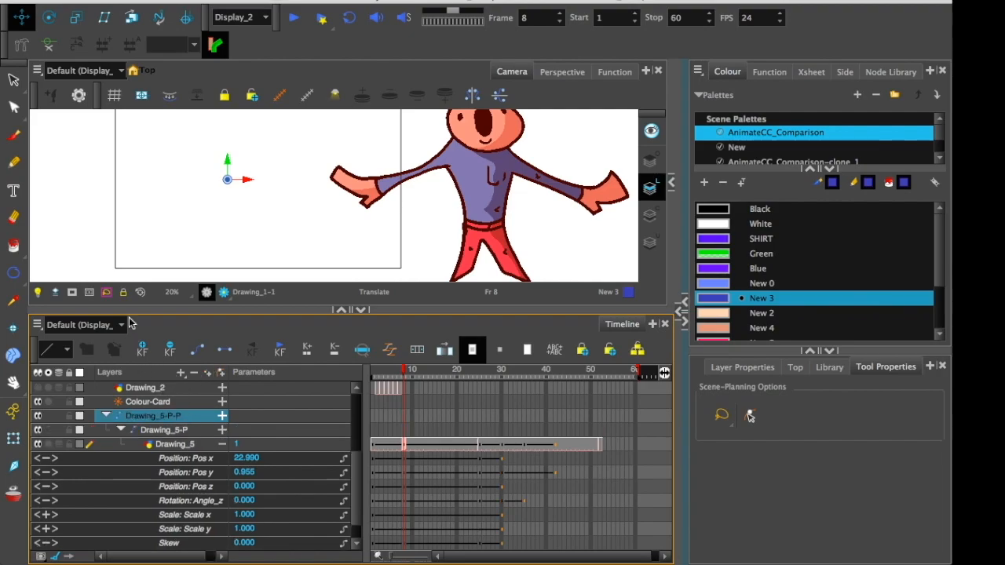
pyautogui.press('super+z')
pyautogui.press('super+z')
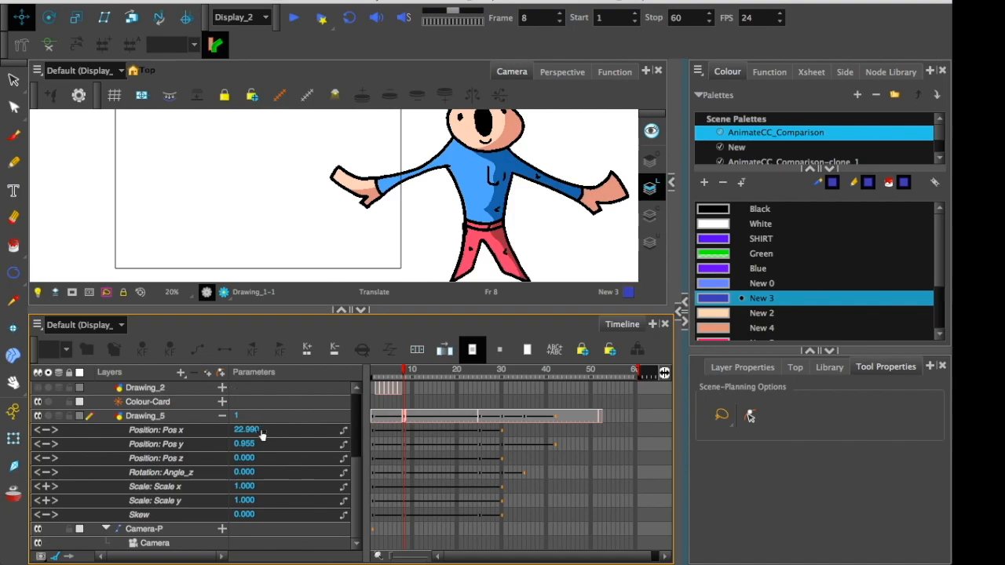
# Open the Function view, enlarge it across the workspace, and display Drawing_5's position curves.
pyautogui.click(769, 71)
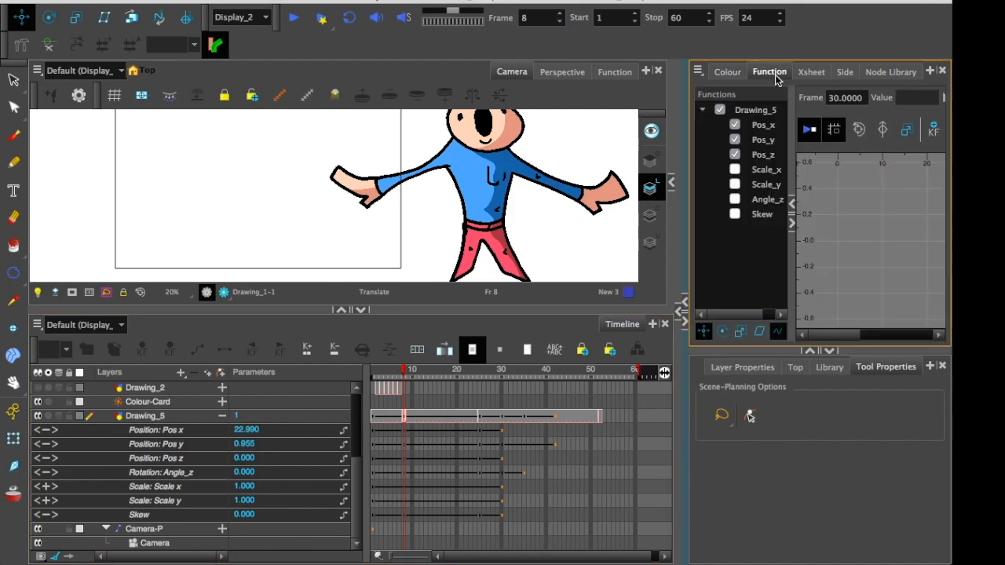
pyautogui.moveTo(677, 194); pyautogui.dragTo(607, 194)
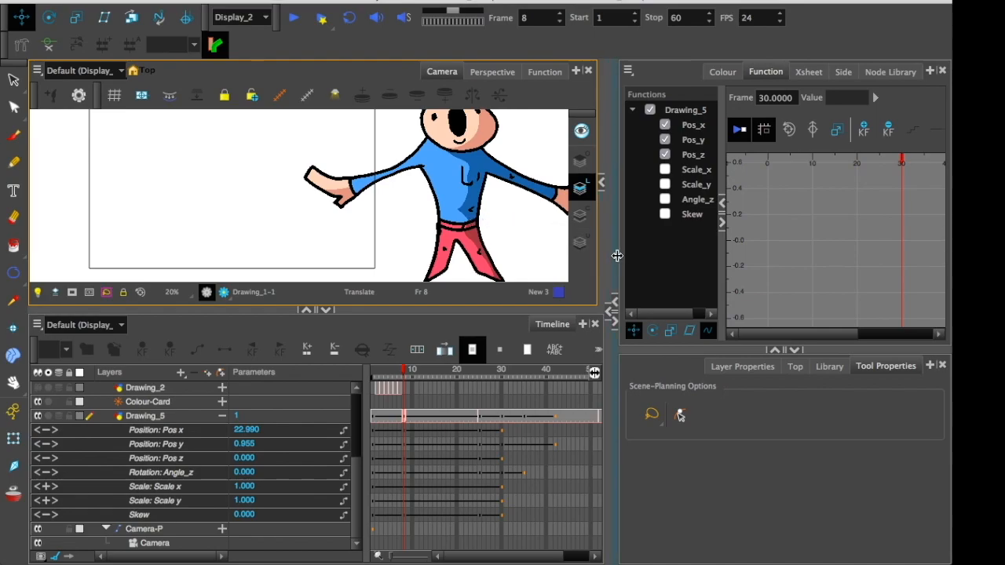
pyautogui.moveTo(707, 349); pyautogui.dragTo(707, 471)
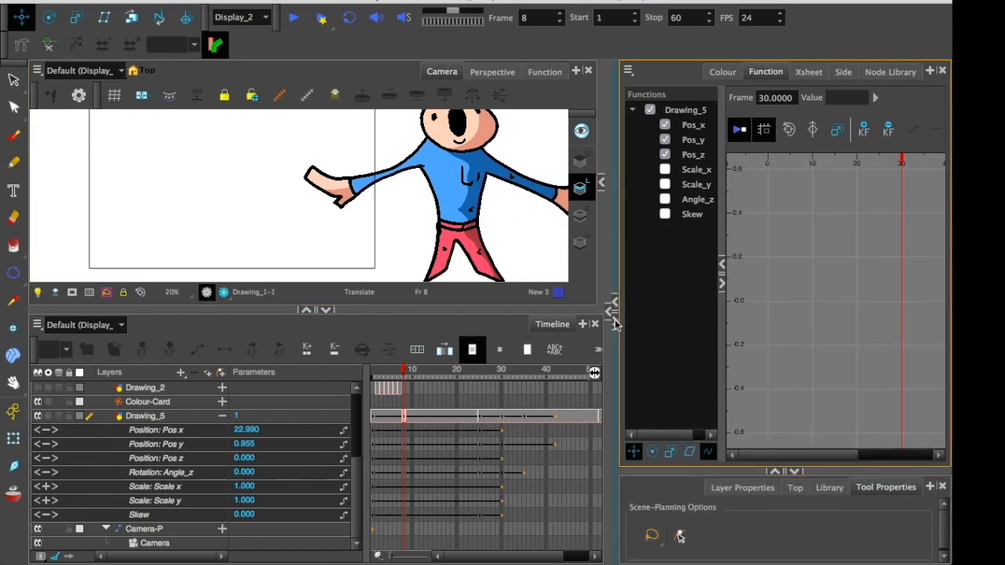
pyautogui.moveTo(615, 341); pyautogui.dragTo(49, 426)
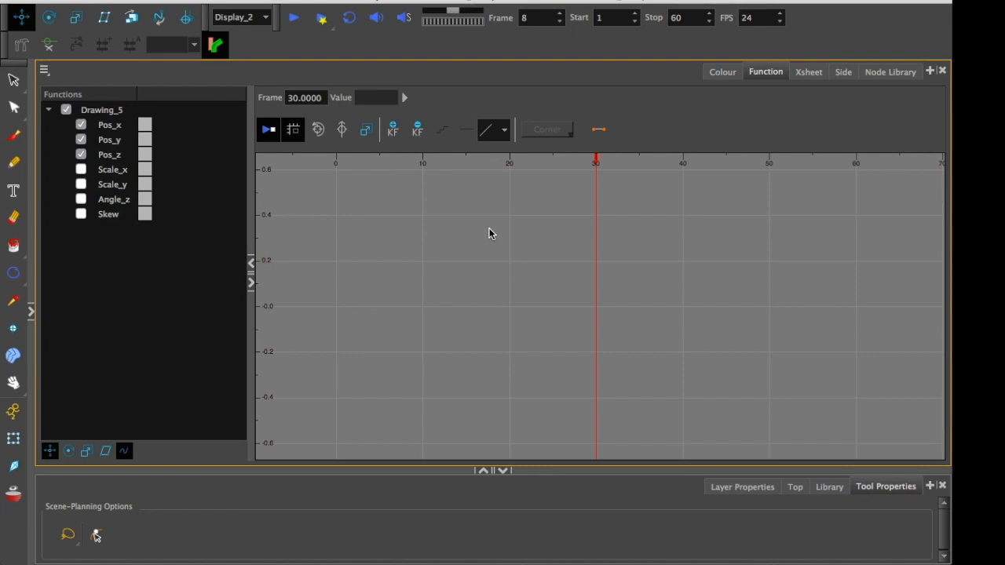
pyautogui.click(105, 124)
pyautogui.click(98, 110)
pyautogui.click(164, 138)
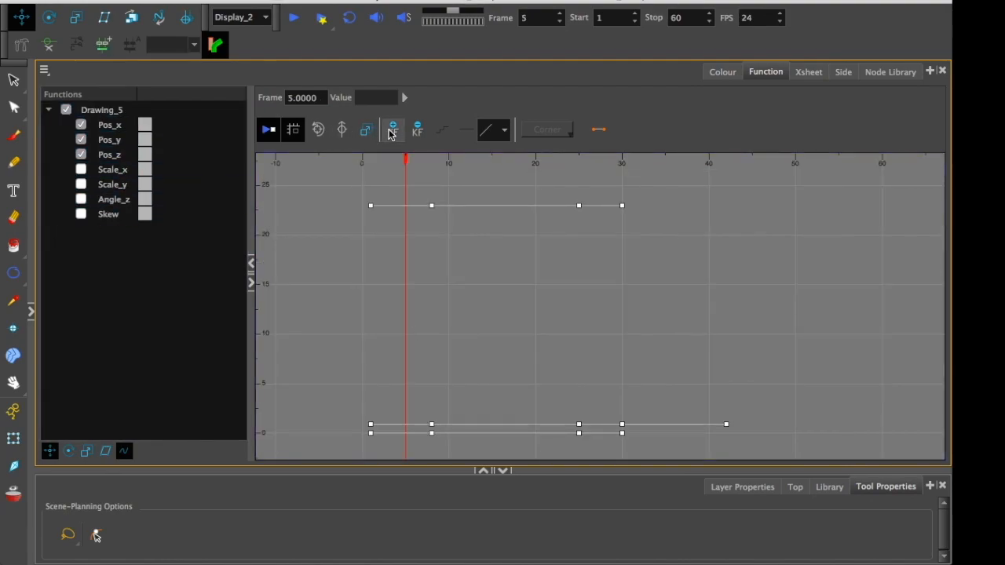
# Add keyframes at frames 5 and 18 to Drawing_5's position curves, and adjust the frame 18 points on the graph.
pyautogui.click(406, 205)
pyautogui.click(514, 268)
pyautogui.click(390, 129)
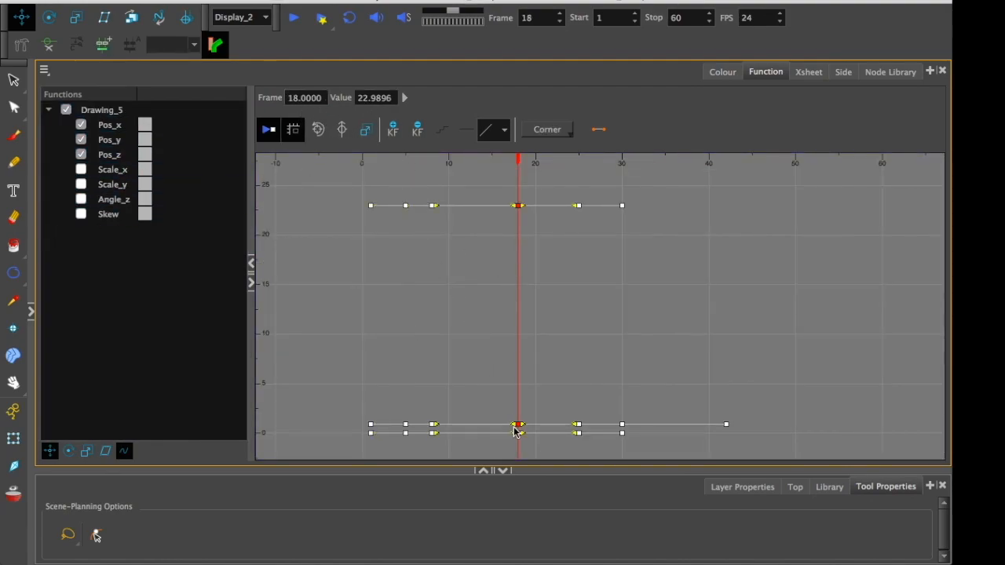
pyautogui.moveTo(515, 431); pyautogui.dragTo(474, 355)
pyautogui.click(518, 365)
pyautogui.moveTo(173, 273); pyautogui.dragTo(886, 467)
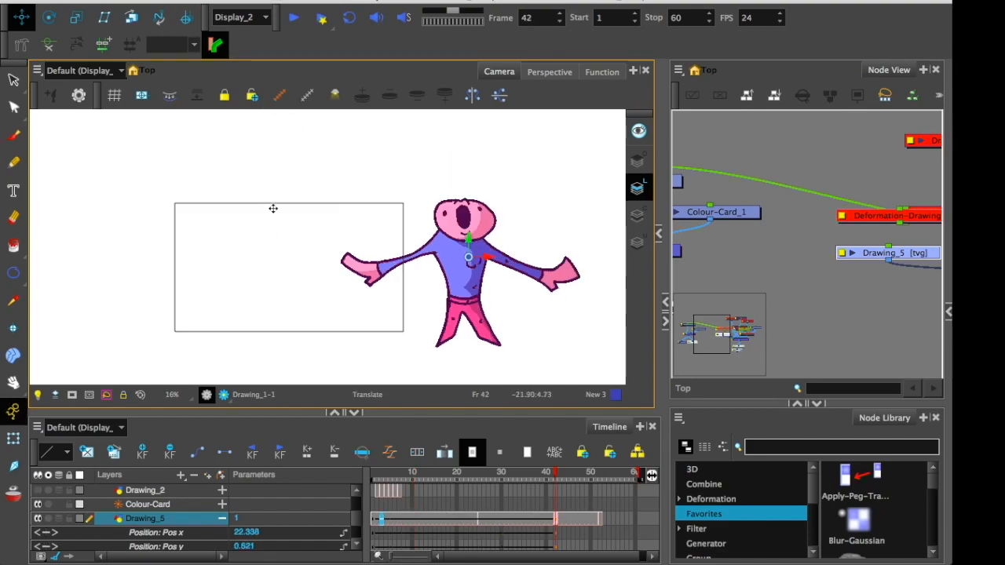
# Display Drawing_5's motion path in the camera view, and move the character upward at frame 42.
pyautogui.click(277, 98)
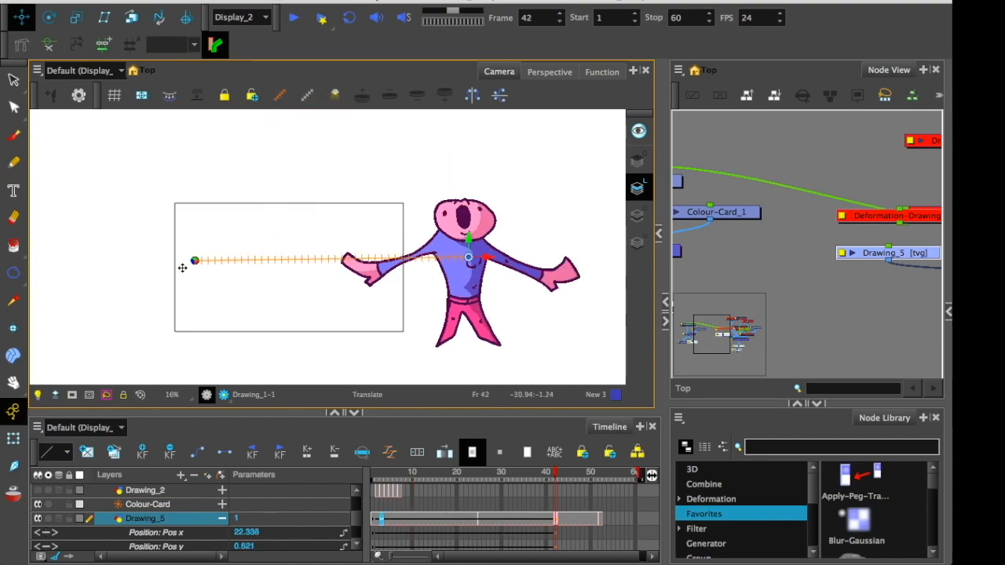
pyautogui.moveTo(244, 227); pyautogui.dragTo(254, 229)
pyautogui.press('2')
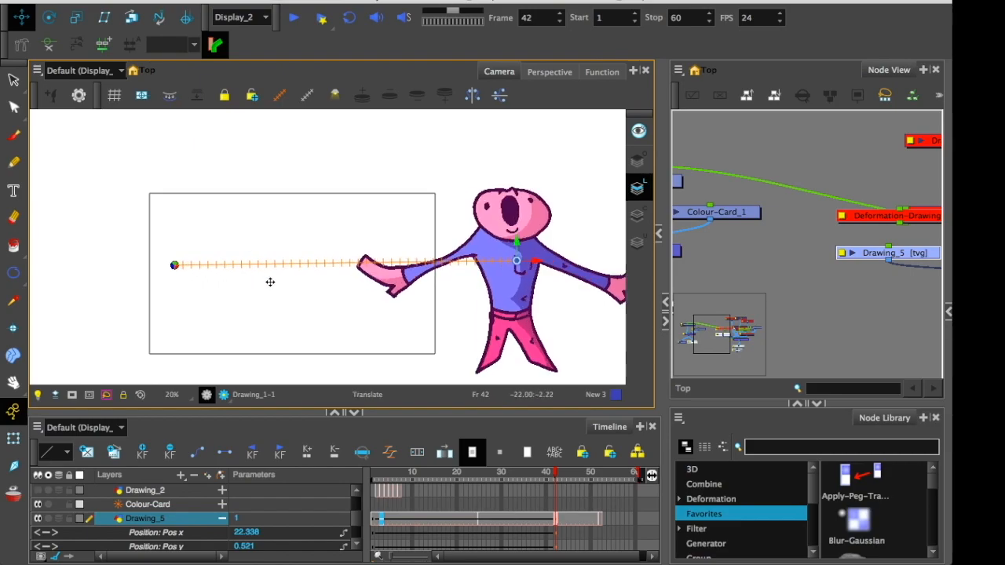
pyautogui.moveTo(428, 287); pyautogui.dragTo(460, 231)
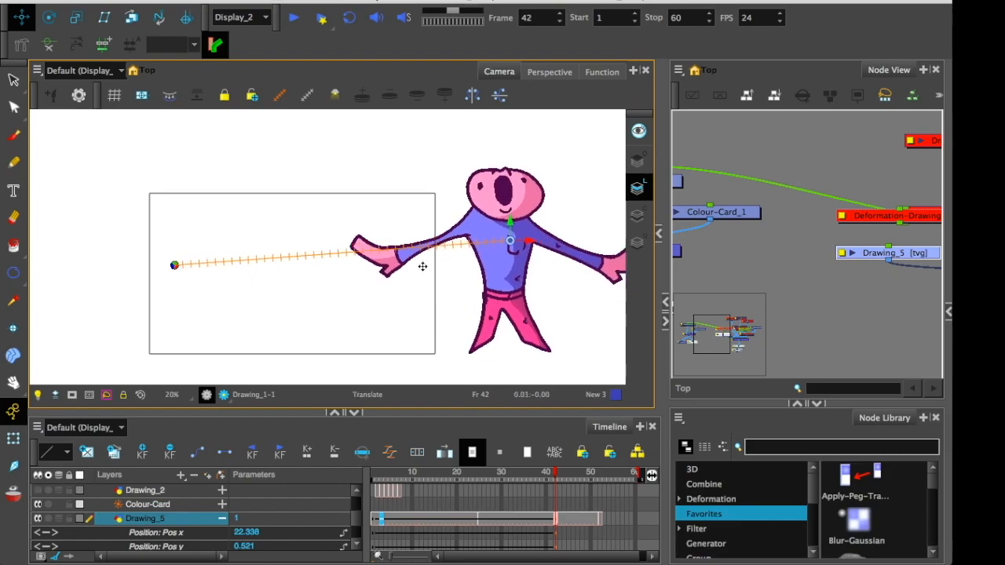
# Bend Drawing_5's motion path by repositioning the character at frames 21 and 13, undoing the last moves.
pyautogui.moveTo(524, 481); pyautogui.dragTo(461, 480)
pyautogui.moveTo(346, 363); pyautogui.dragTo(323, 305)
pyautogui.press('super+z')
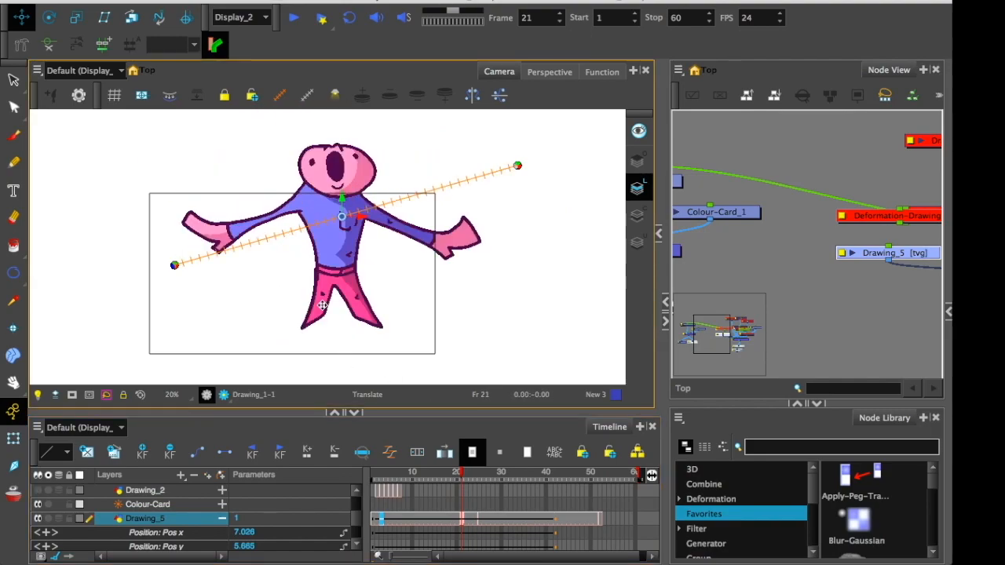
pyautogui.moveTo(242, 239); pyautogui.dragTo(239, 233)
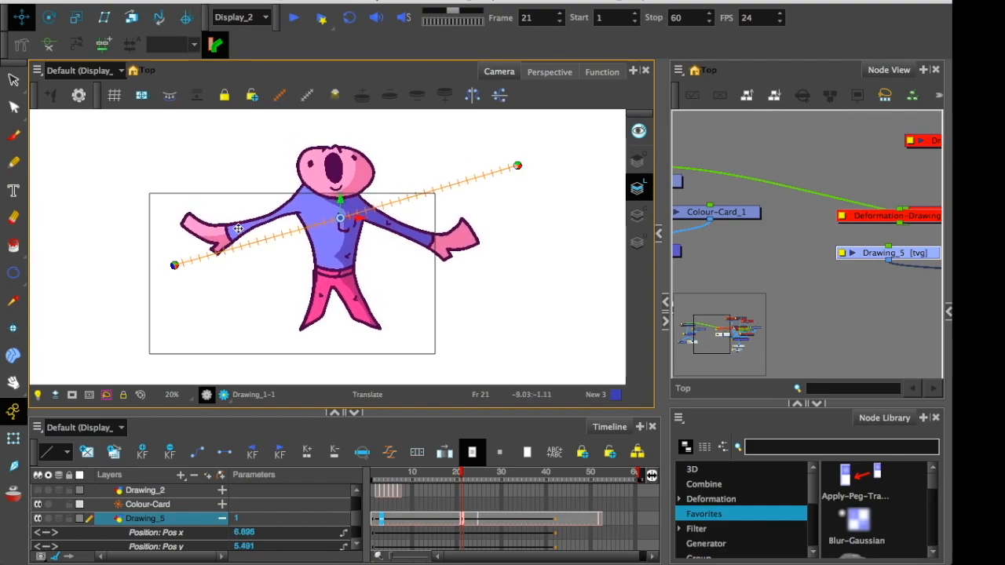
pyautogui.moveTo(264, 271); pyautogui.dragTo(290, 359)
pyautogui.press('super+z')
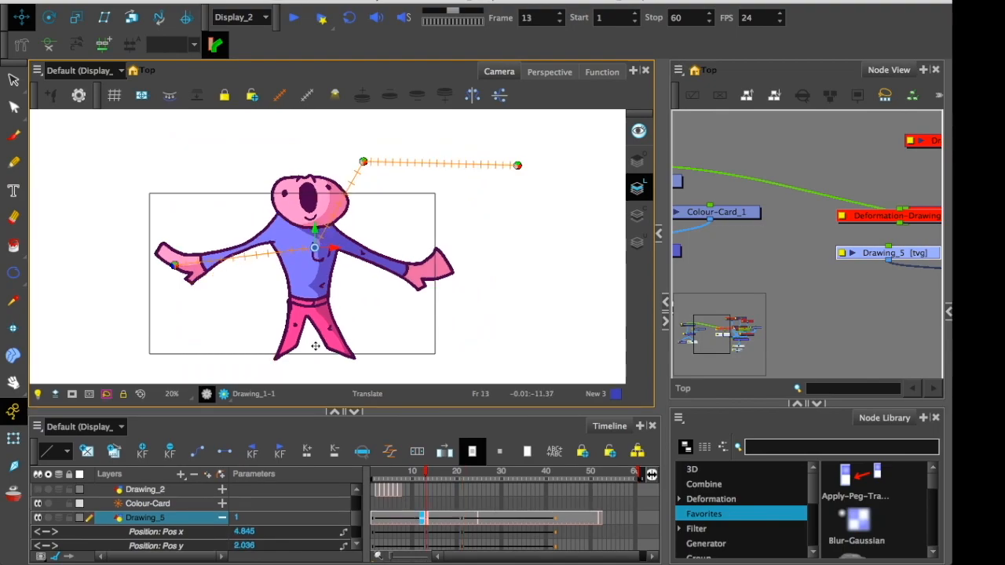
pyautogui.press('super+z')
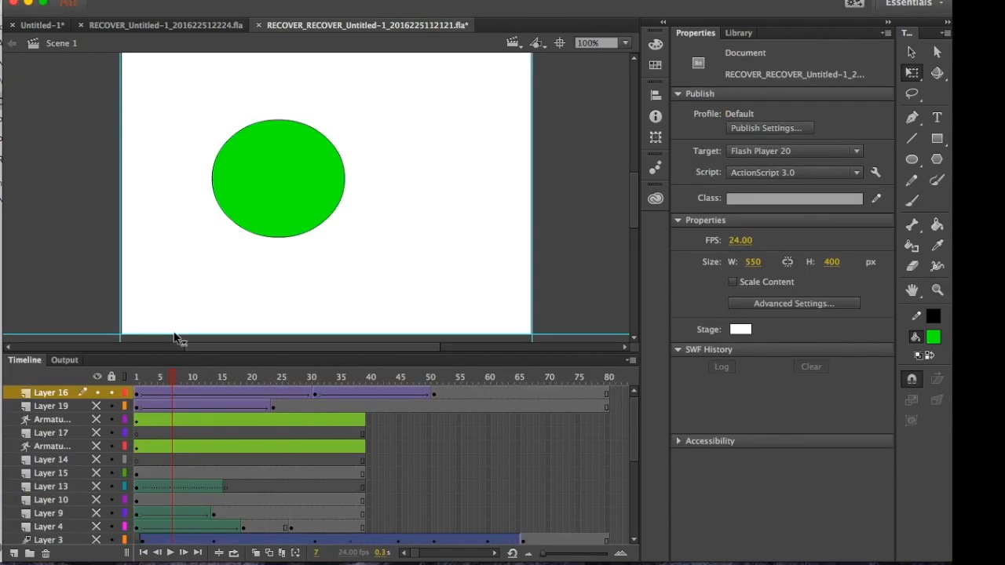
# Switch to Adobe Animate, scrub through the green circle's tween on Layer 16, and select its frame 42.
pyautogui.moveTo(175, 377); pyautogui.dragTo(299, 377)
pyautogui.click(383, 395)
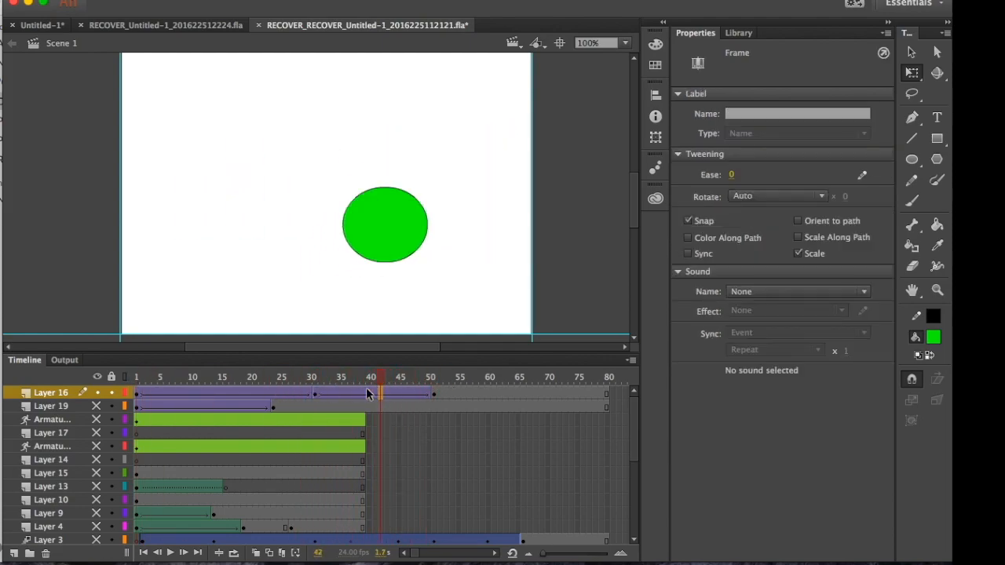
# Play back the green circle's tween on Layer 16 from near its start.
pyautogui.click(234, 396)
pyautogui.moveTo(232, 379); pyautogui.dragTo(155, 383)
pyautogui.press('Return')
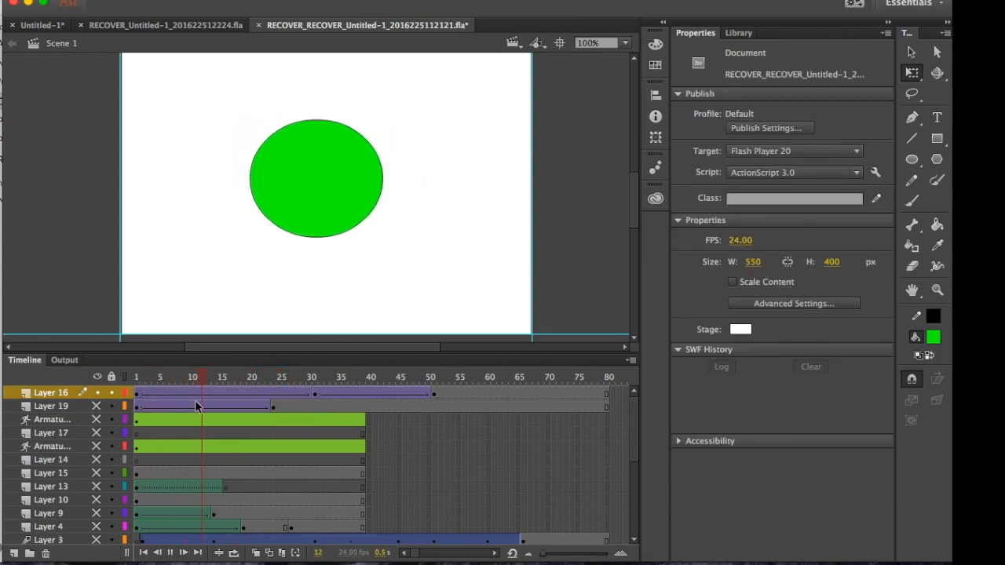
pyautogui.press('Return')
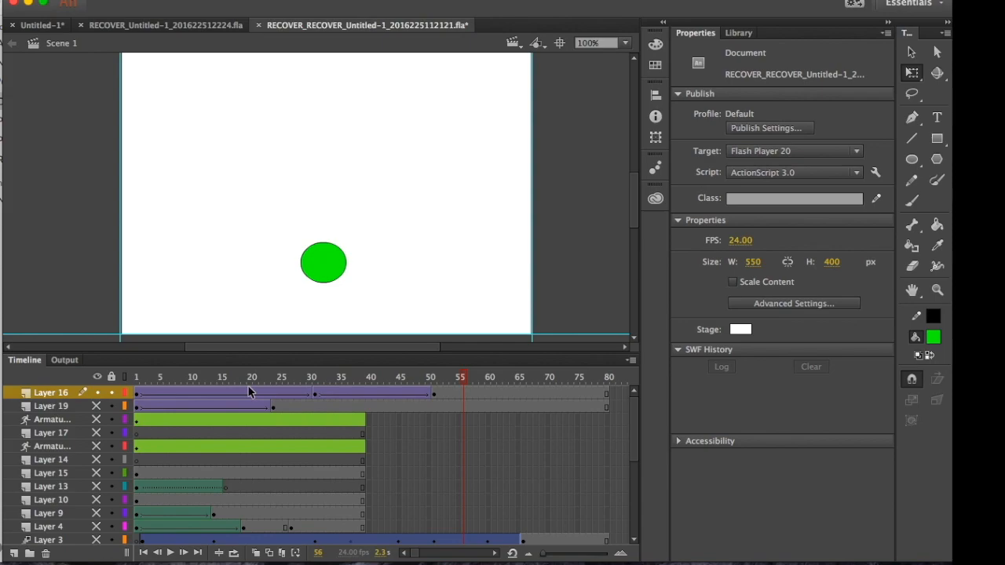
# Test easing in, then ease out Layer 16's first tween, and set its second tween's ease to -100.
pyautogui.click(216, 388)
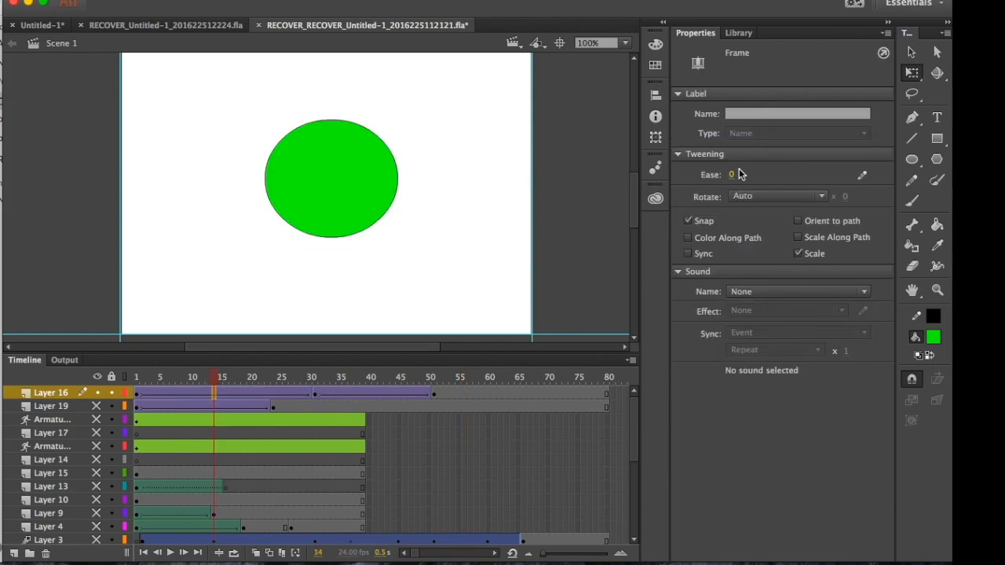
pyautogui.moveTo(735, 172); pyautogui.dragTo(481, 205)
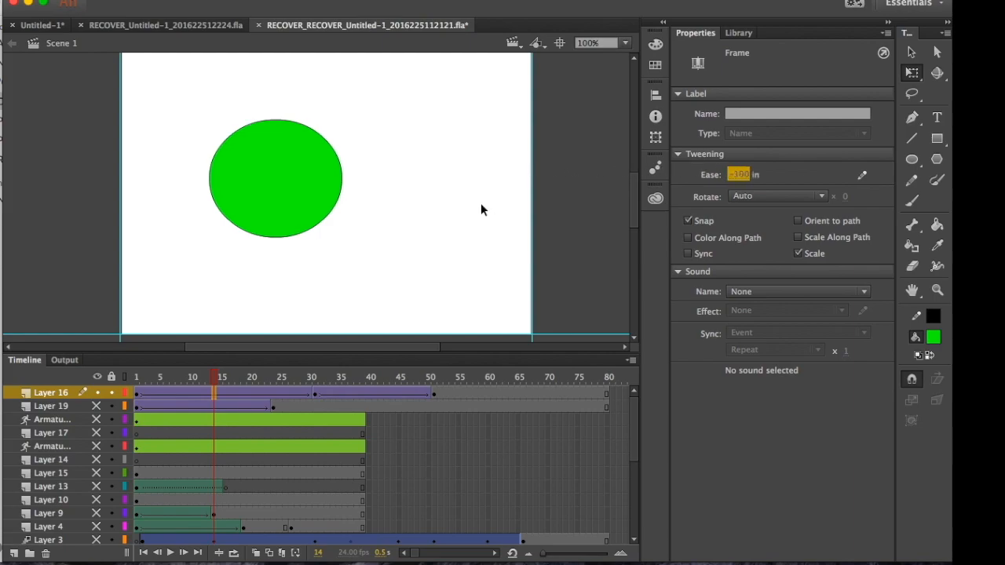
pyautogui.moveTo(738, 174); pyautogui.dragTo(952, 159)
pyautogui.click(399, 394)
pyautogui.moveTo(739, 173); pyautogui.dragTo(414, 172)
# Play back and scrub Layer 16's animation to check the easing on both tweens.
pyautogui.moveTo(230, 379); pyautogui.dragTo(154, 387)
pyautogui.press('Return')
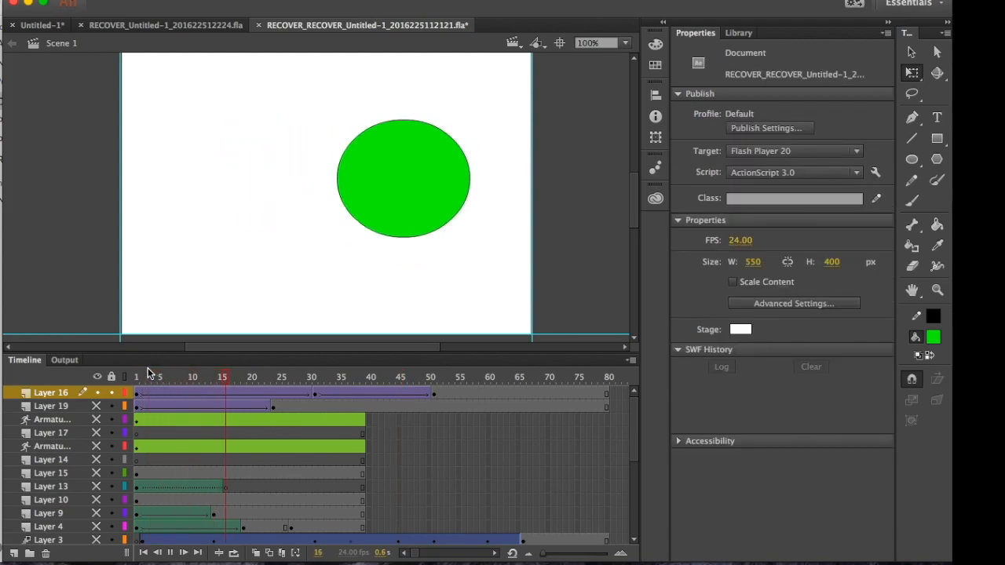
pyautogui.moveTo(292, 381); pyautogui.dragTo(265, 416)
# Open the custom ease curve of Layer 16's second tween, add a point and shape it around frame 40 at 54.5%.
pyautogui.click(353, 400)
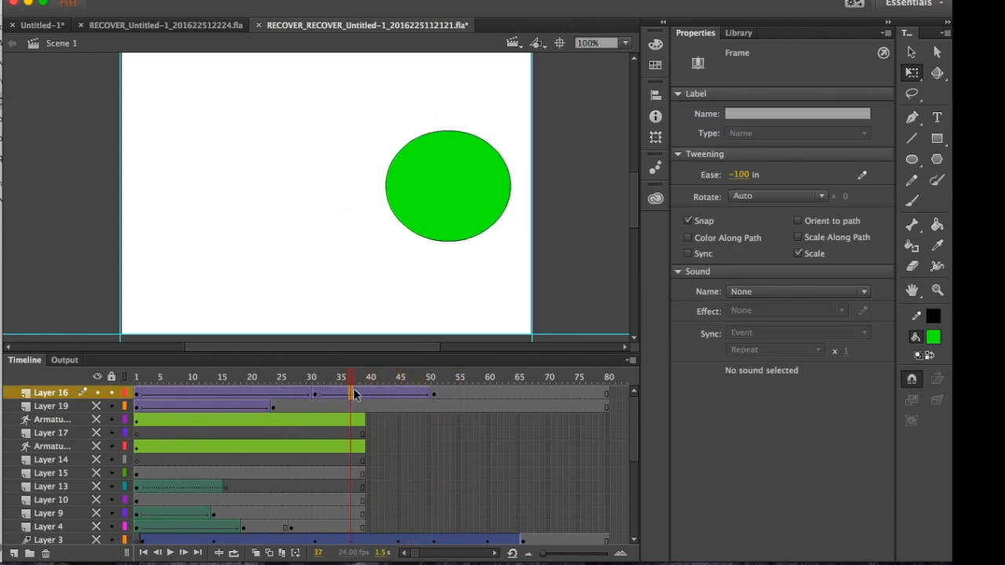
pyautogui.click(861, 176)
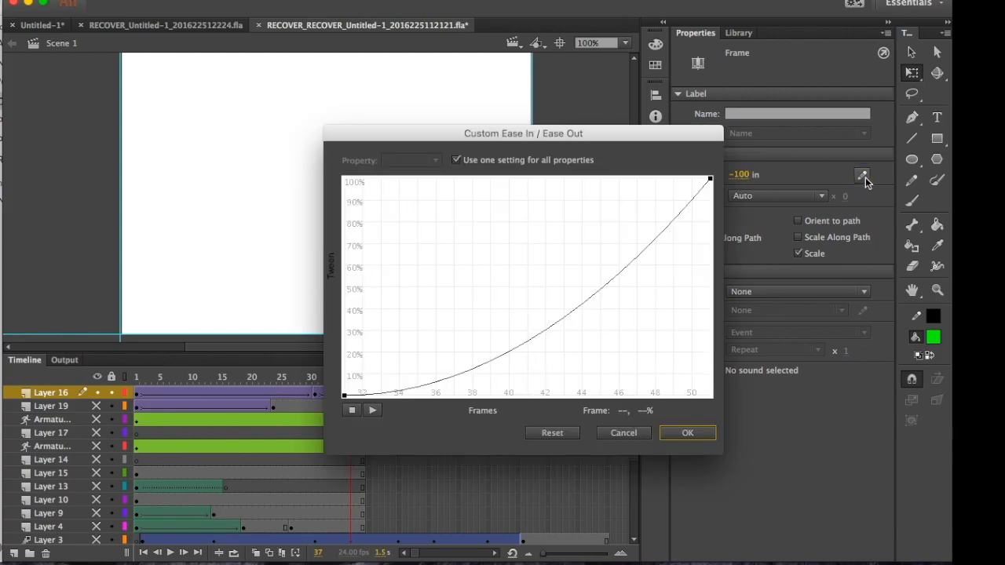
pyautogui.moveTo(532, 343); pyautogui.dragTo(486, 247)
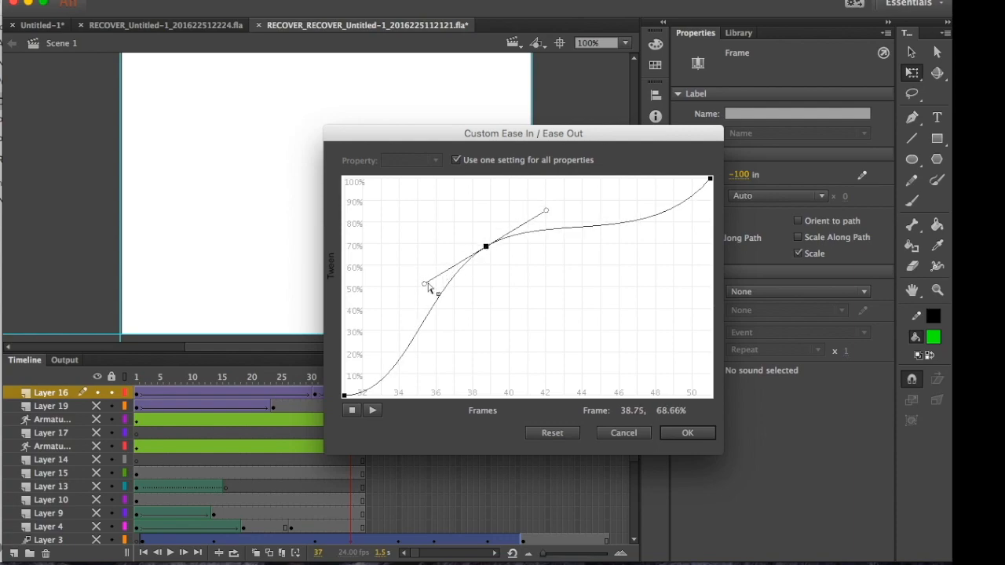
pyautogui.moveTo(425, 283); pyautogui.dragTo(442, 339)
pyautogui.moveTo(486, 246); pyautogui.dragTo(497, 274)
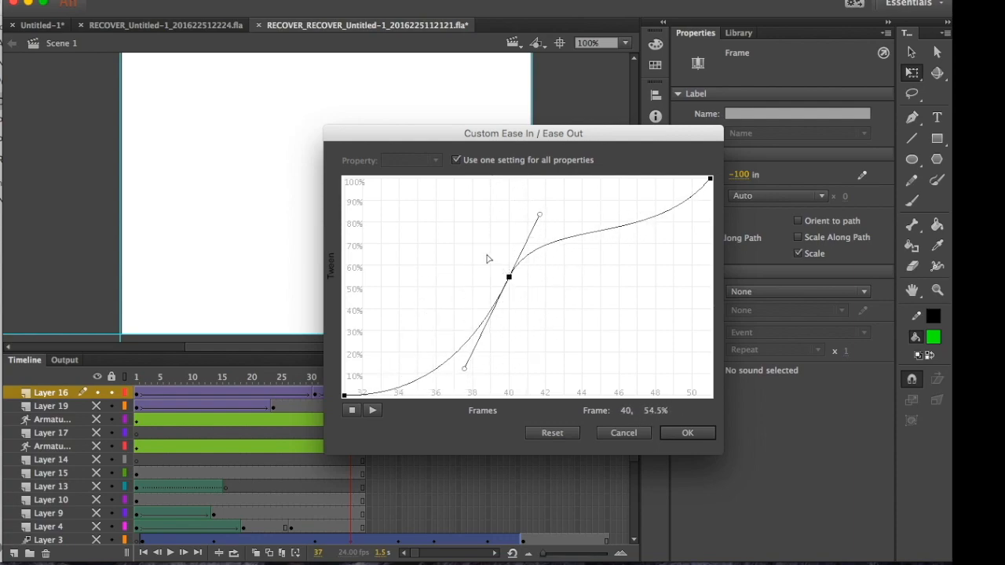
# Add another point to the custom ease curve, steepen its handles, raise the first point and apply the curve.
pyautogui.click(606, 236)
pyautogui.click(602, 225)
pyautogui.moveTo(557, 234); pyautogui.dragTo(536, 389)
pyautogui.moveTo(605, 209); pyautogui.dragTo(595, 142)
pyautogui.moveTo(508, 277); pyautogui.dragTo(528, 232)
pyautogui.click(680, 435)
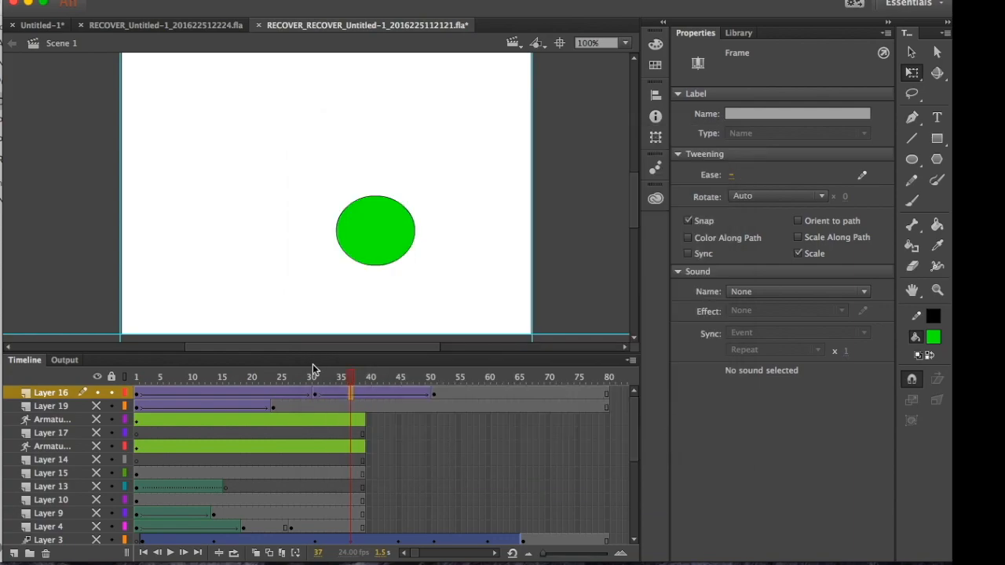
# Play back Layer 16's second tween with the custom ease and scrub to frame 39.
pyautogui.click(297, 379)
pyautogui.press('Return')
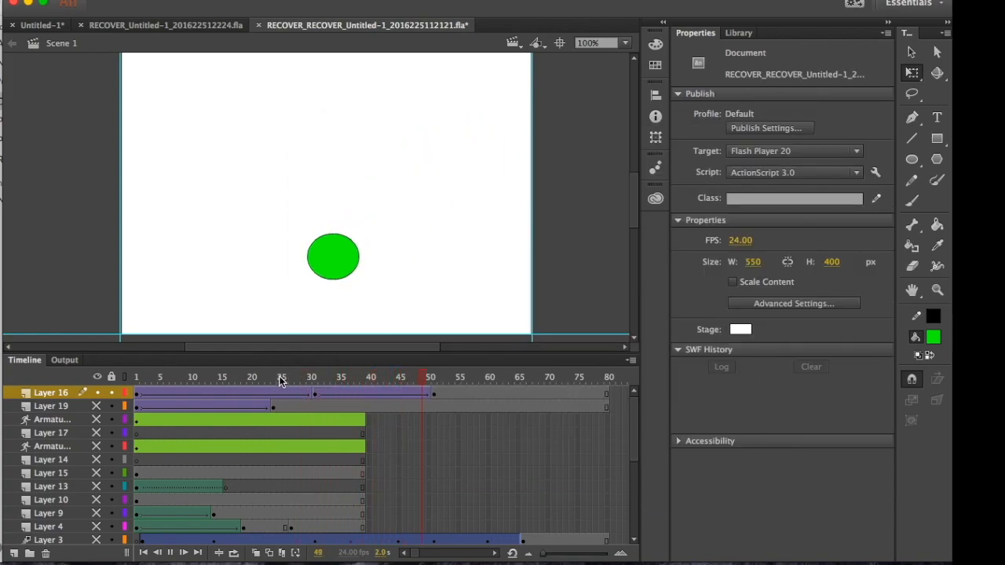
pyautogui.moveTo(328, 378); pyautogui.dragTo(364, 471)
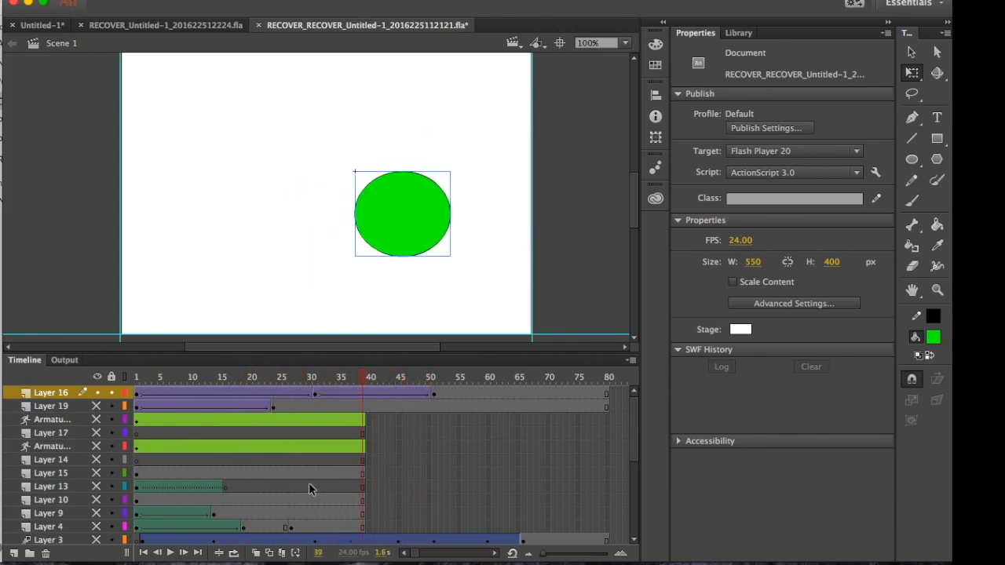
# Enlarge the timeline and apply the Stop and Start (Fastest) ease to Layer 3's motion tween with an easing of 100.
pyautogui.moveTo(227, 355); pyautogui.dragTo(189, 233)
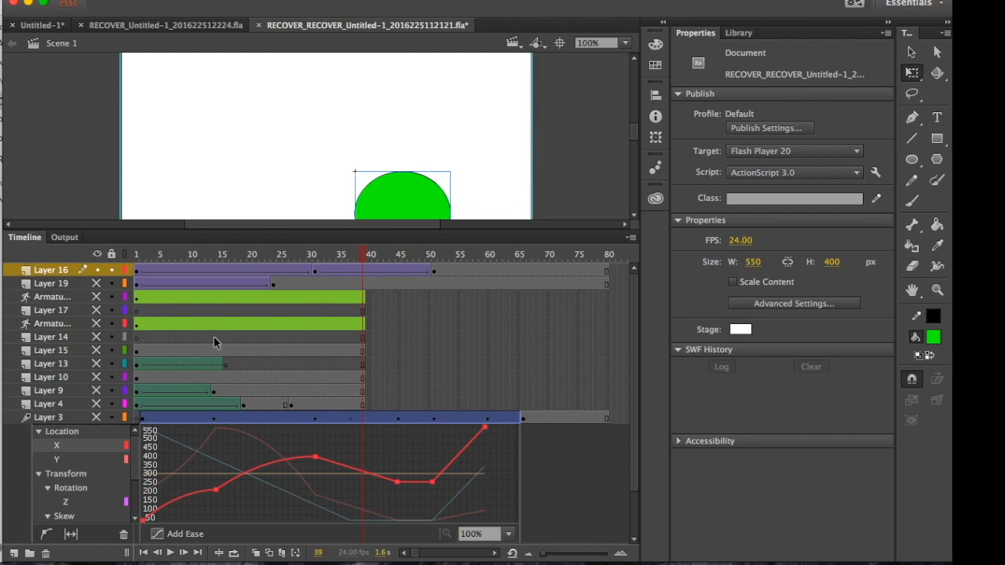
pyautogui.click(213, 418)
pyautogui.click(313, 418)
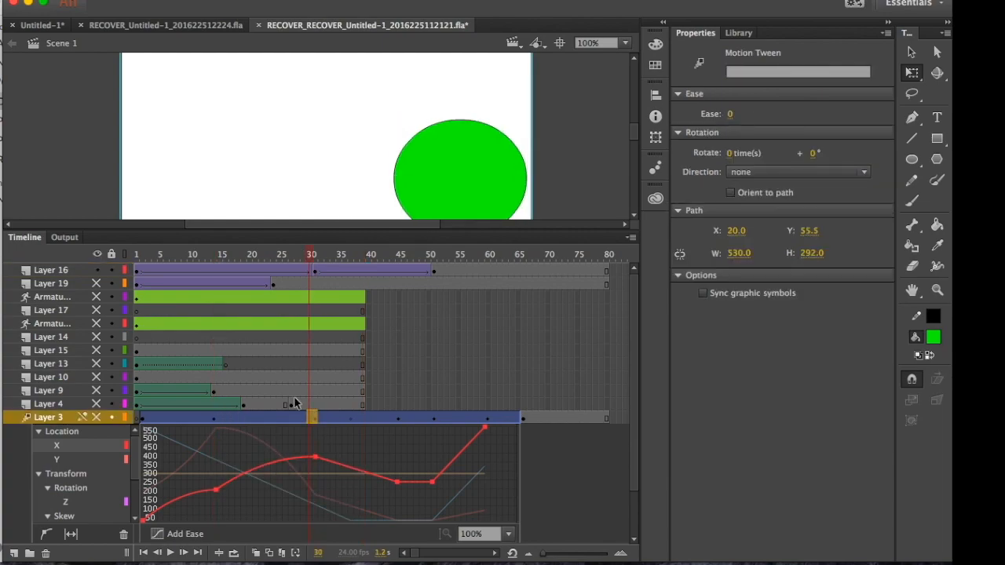
pyautogui.click(169, 534)
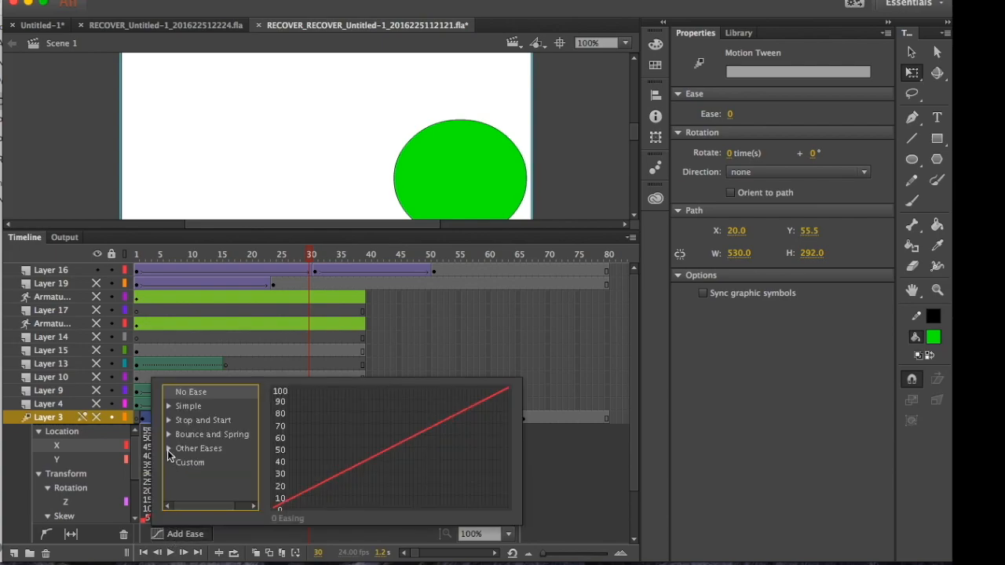
pyautogui.click(168, 420)
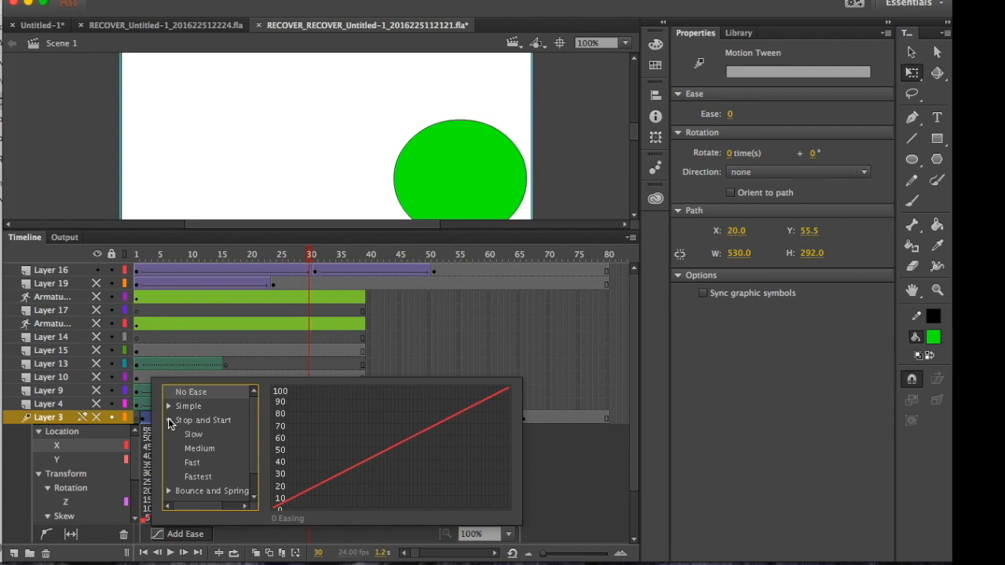
pyautogui.click(189, 451)
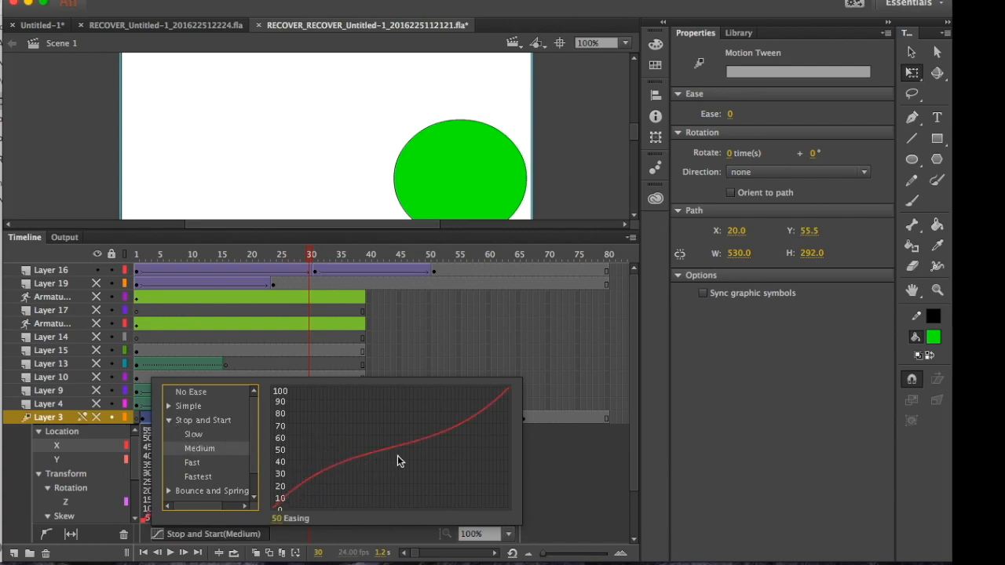
pyautogui.click(192, 464)
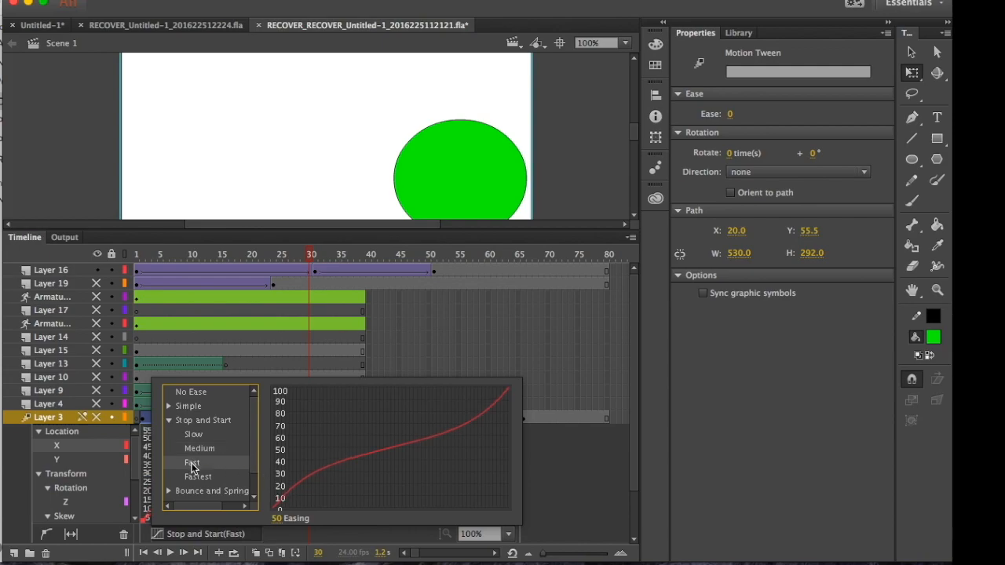
pyautogui.click(194, 477)
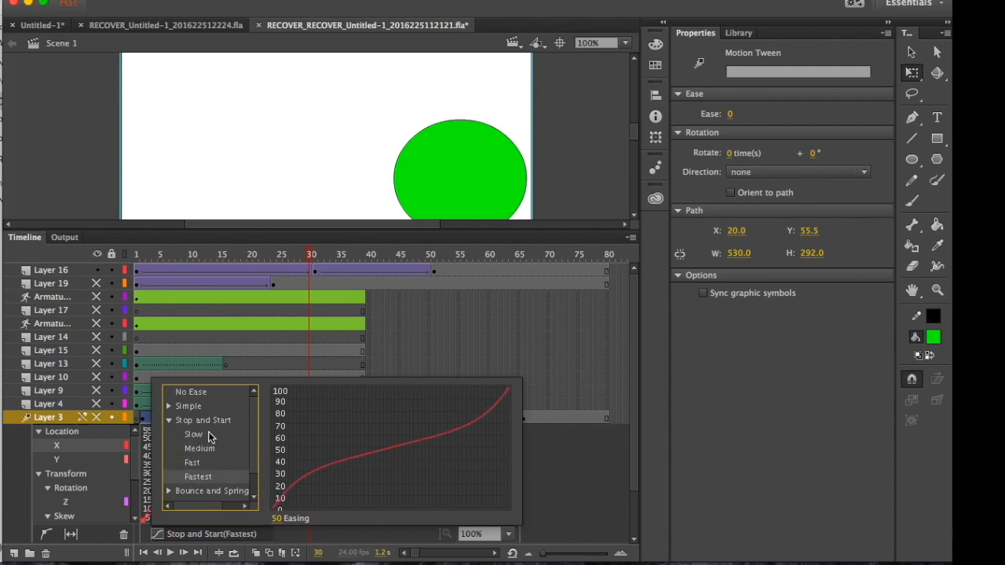
pyautogui.moveTo(281, 519); pyautogui.dragTo(369, 521)
pyautogui.click(555, 504)
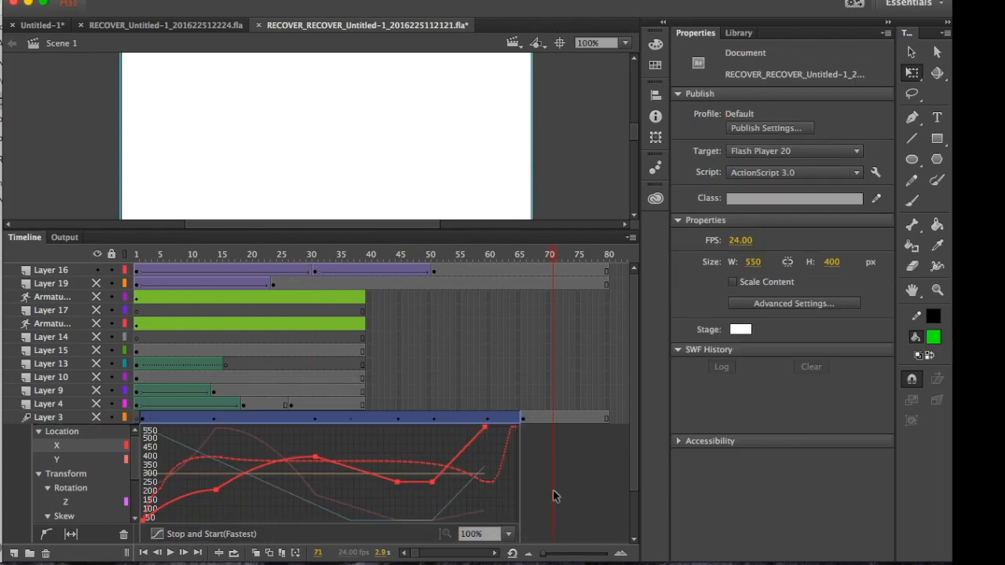
# Show Layer 3's character with Layer 16 hidden, and scrub and play back its eased motion tween.
pyautogui.moveTo(275, 422); pyautogui.dragTo(159, 420)
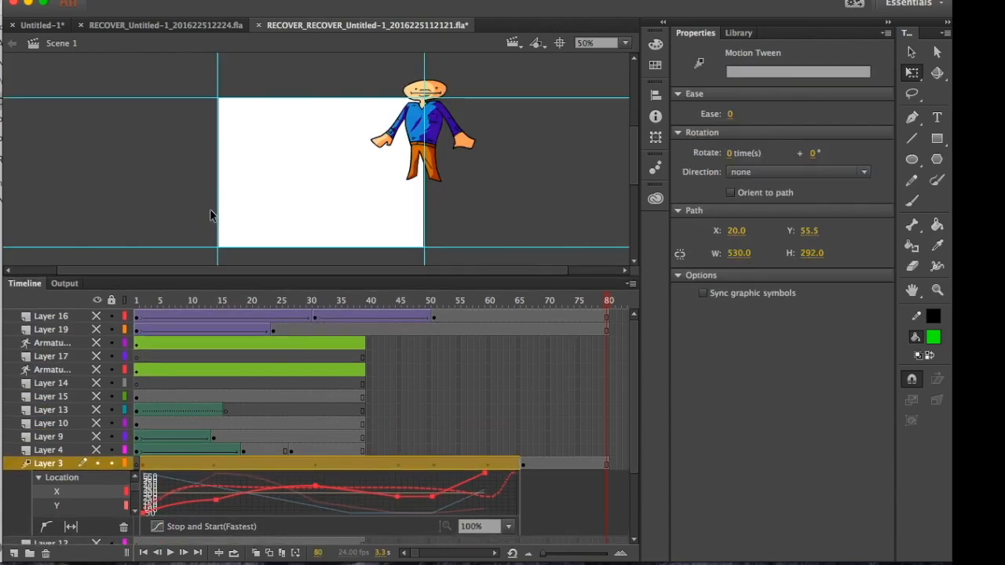
pyautogui.moveTo(314, 304)
pyautogui.mouseDown()
pyautogui.moveTo(293, 303)
pyautogui.moveTo(314, 303)
pyautogui.mouseUp()
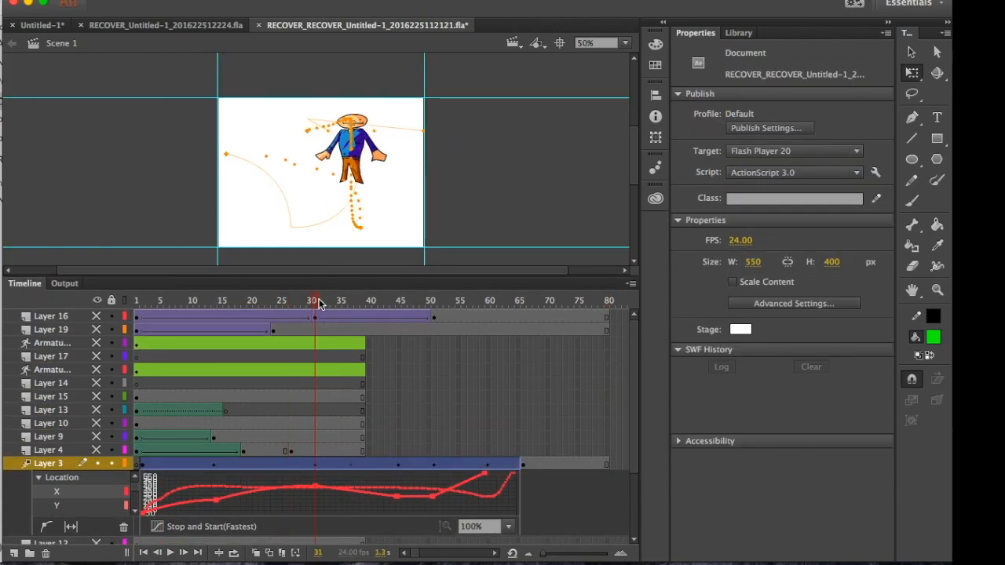
pyautogui.click(304, 157)
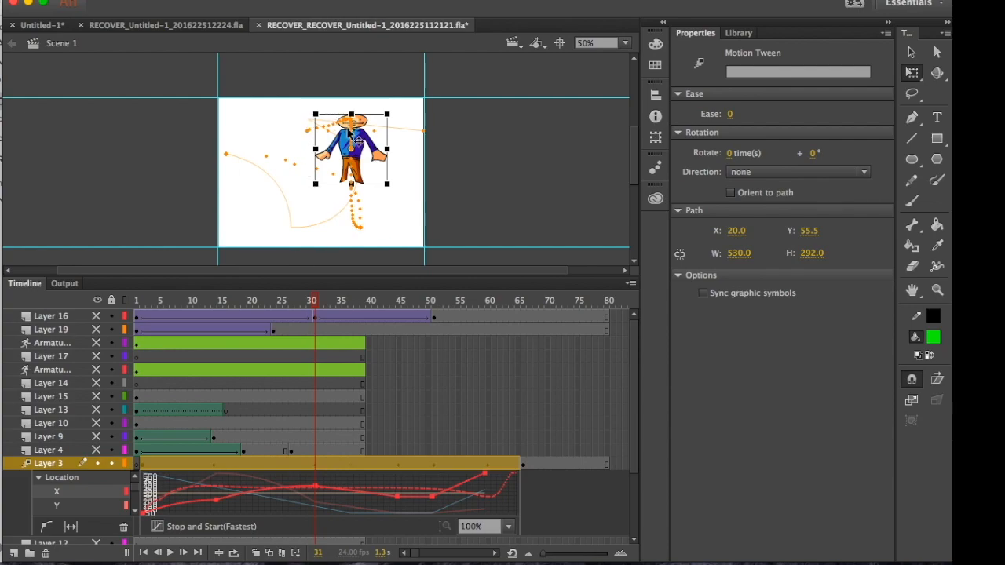
pyautogui.moveTo(288, 304); pyautogui.dragTo(188, 308)
pyautogui.press('Return')
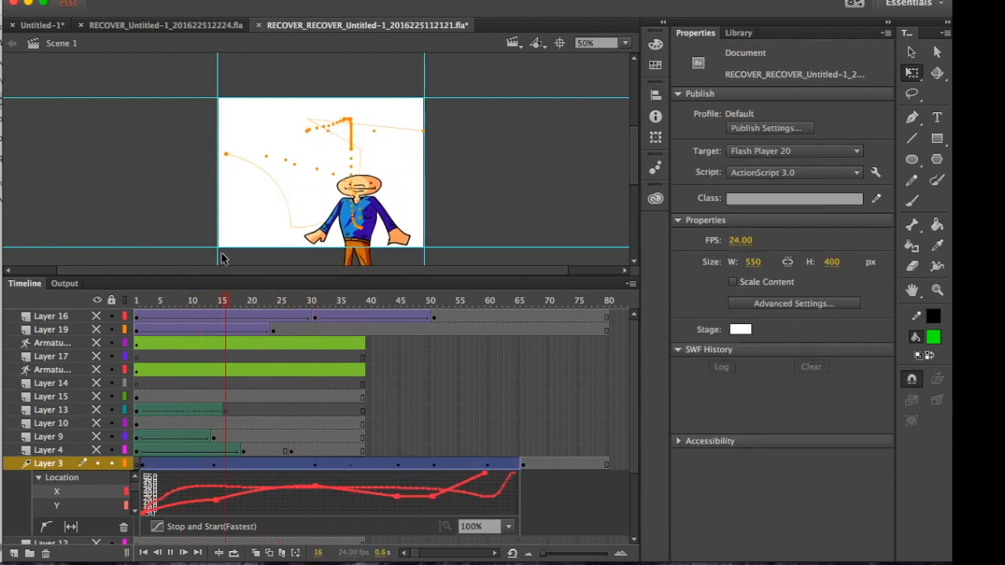
pyautogui.press('Return')
# Enlarge Layer 3's motion graph and review its available ease presets without changing the ease.
pyautogui.moveTo(253, 277); pyautogui.dragTo(248, 198)
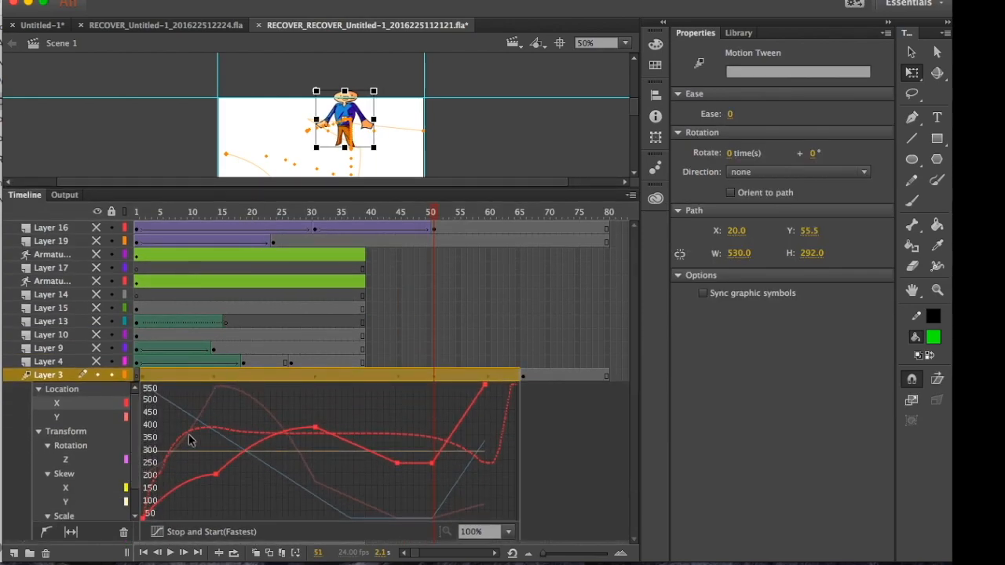
pyautogui.click(198, 531)
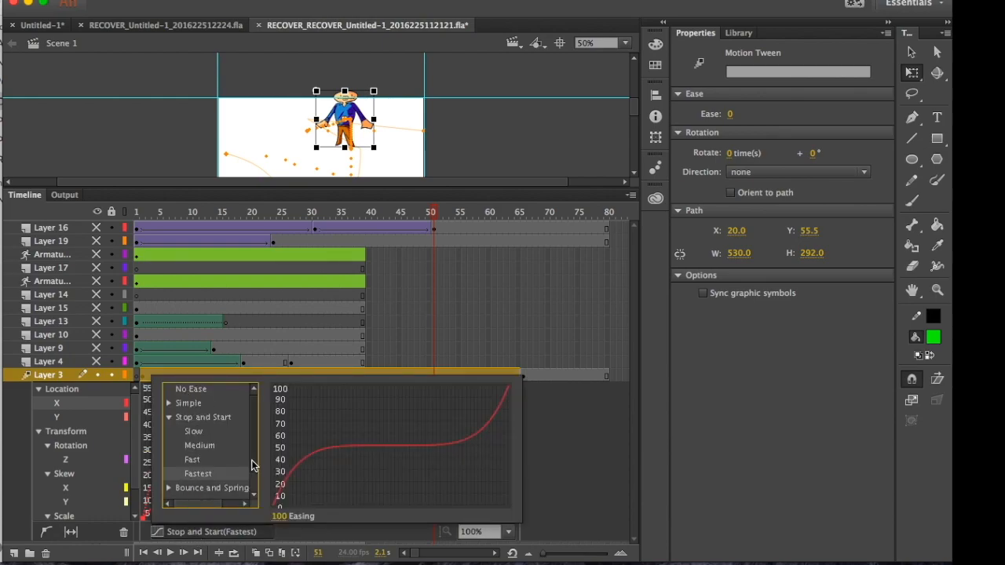
pyautogui.scroll(-2, 244, 448)
pyautogui.moveTo(195, 508); pyautogui.dragTo(173, 514)
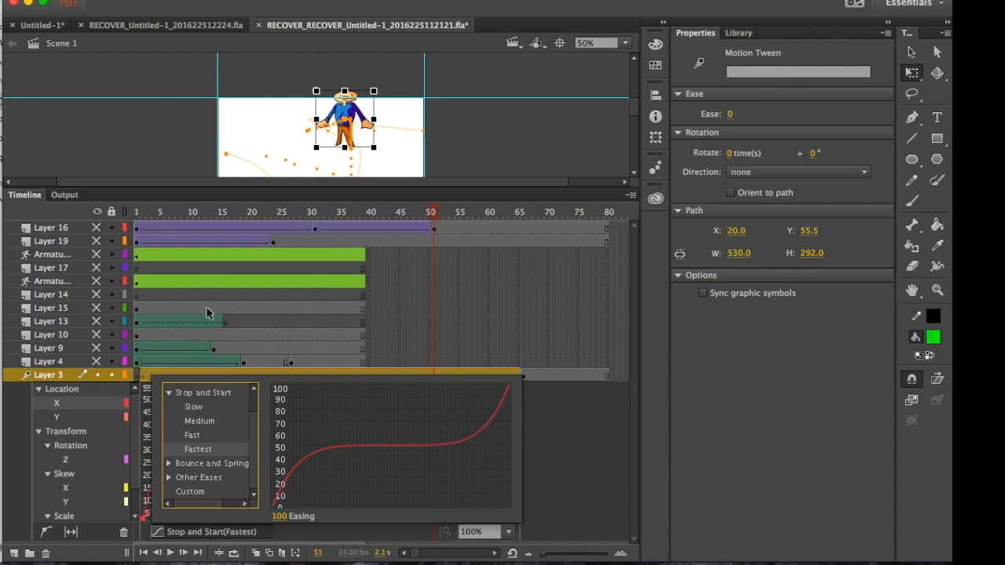
pyautogui.click(541, 453)
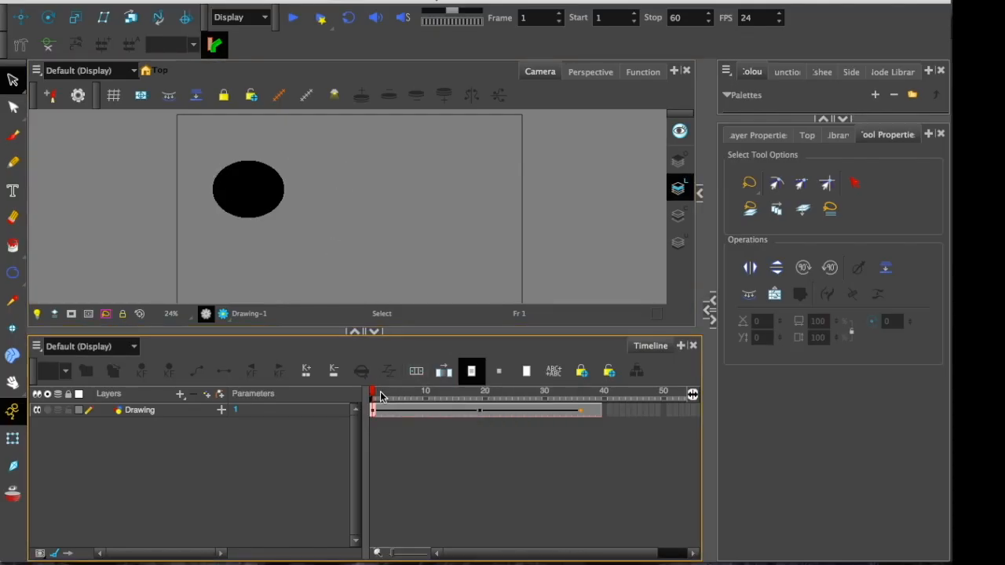
# Switch to Toon Boom Harmony and play back the black circle's animation on the Drawing layer.
pyautogui.moveTo(375, 395); pyautogui.dragTo(348, 403)
pyautogui.press('Return')
pyautogui.press('Return')
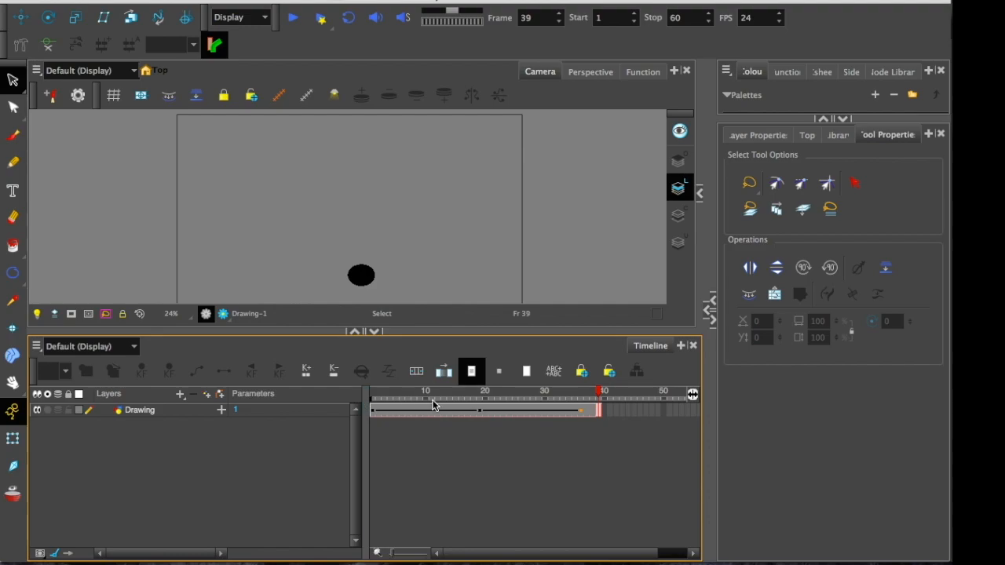
# Open multi-parameter easing for the Drawing layer's first keyframe and shape its outgoing curve to a right time ratio of about 54.4.
pyautogui.click(430, 414)
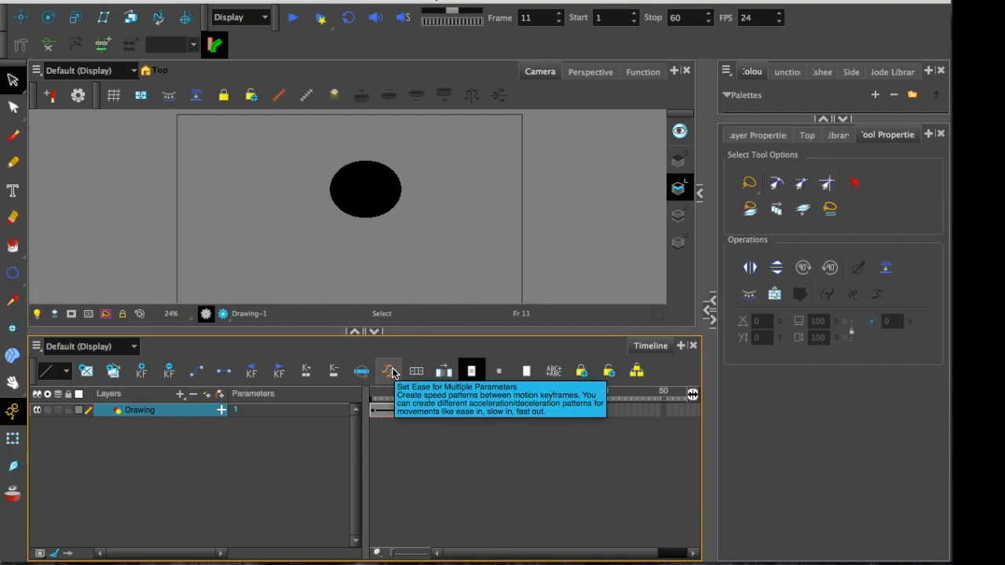
pyautogui.click(430, 410)
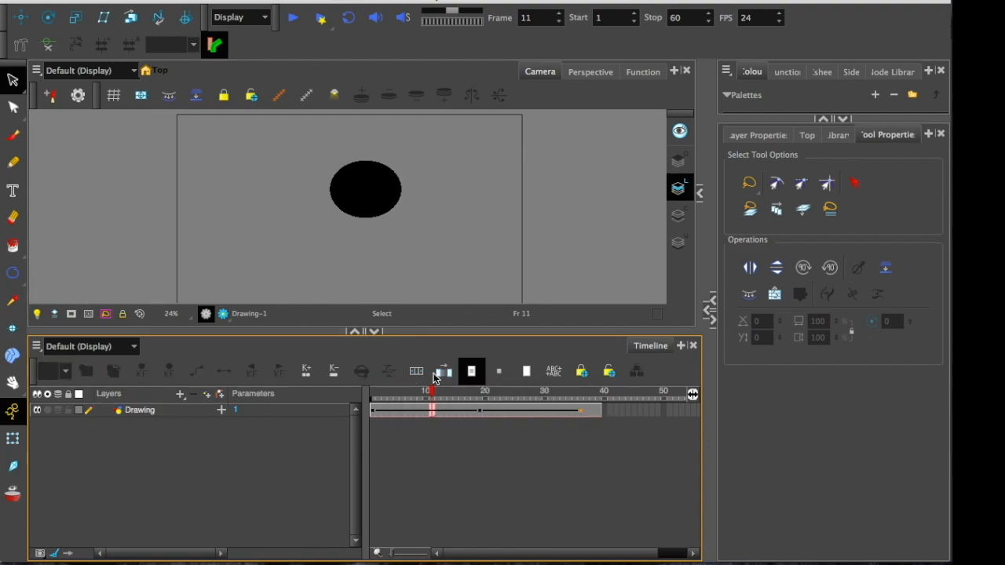
pyautogui.click(408, 410)
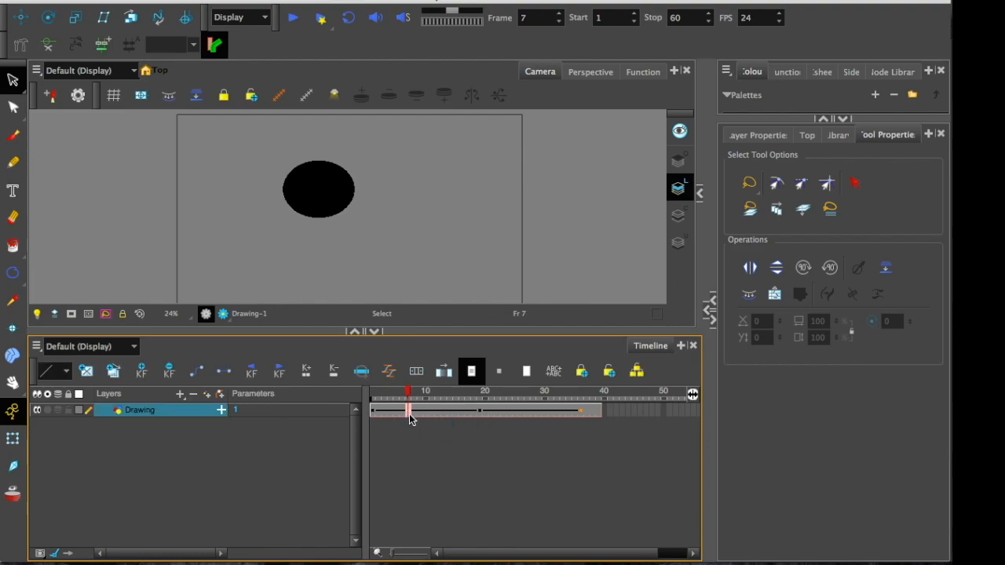
pyautogui.click(387, 370)
pyautogui.click(444, 447)
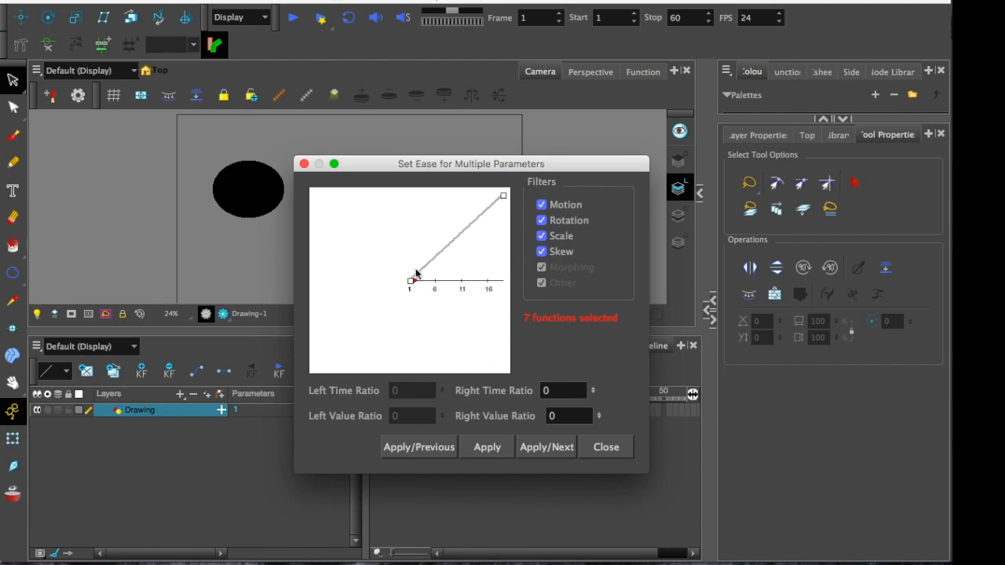
pyautogui.moveTo(410, 280); pyautogui.dragTo(459, 277)
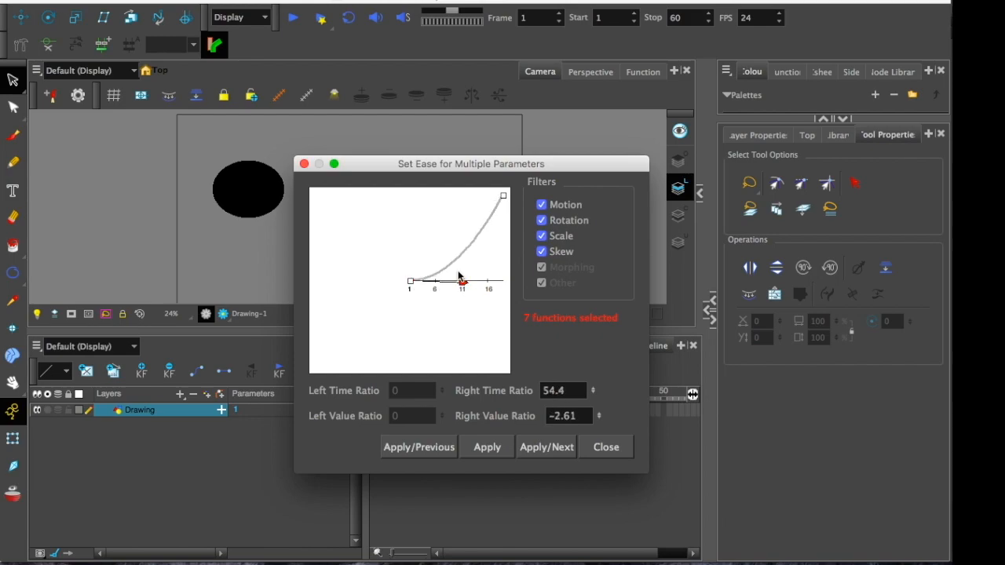
# Set the frame 1 keyframe's right time ratio to 40 and right value ratio to 0, and apply the ease.
pyautogui.moveTo(576, 391); pyautogui.dragTo(516, 388)
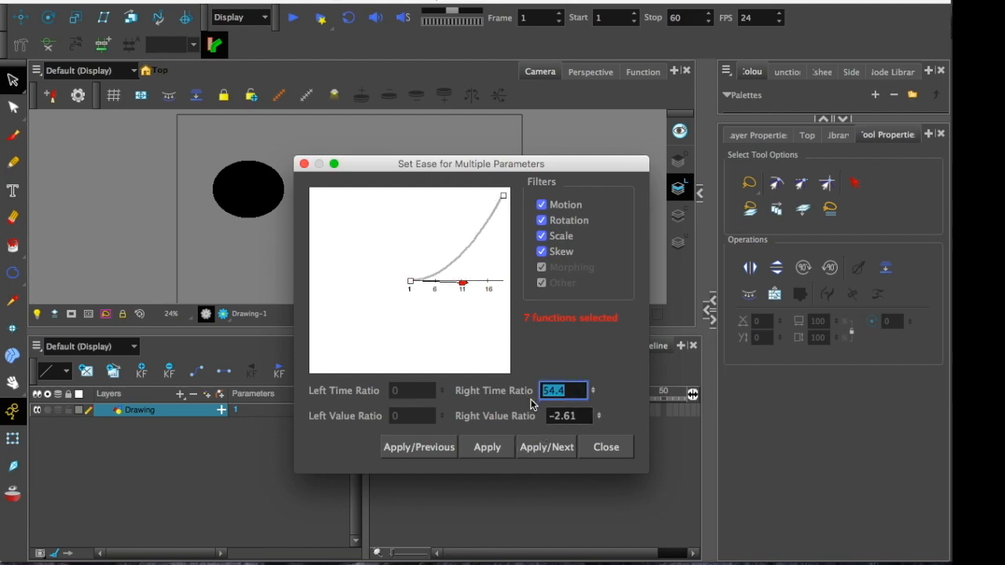
pyautogui.write('4')
pyautogui.press('Tab')
pyautogui.hotkey('shift', 'Tab')
pyautogui.write('40')
pyautogui.press('Tab')
pyautogui.write('0')
pyautogui.click(487, 447)
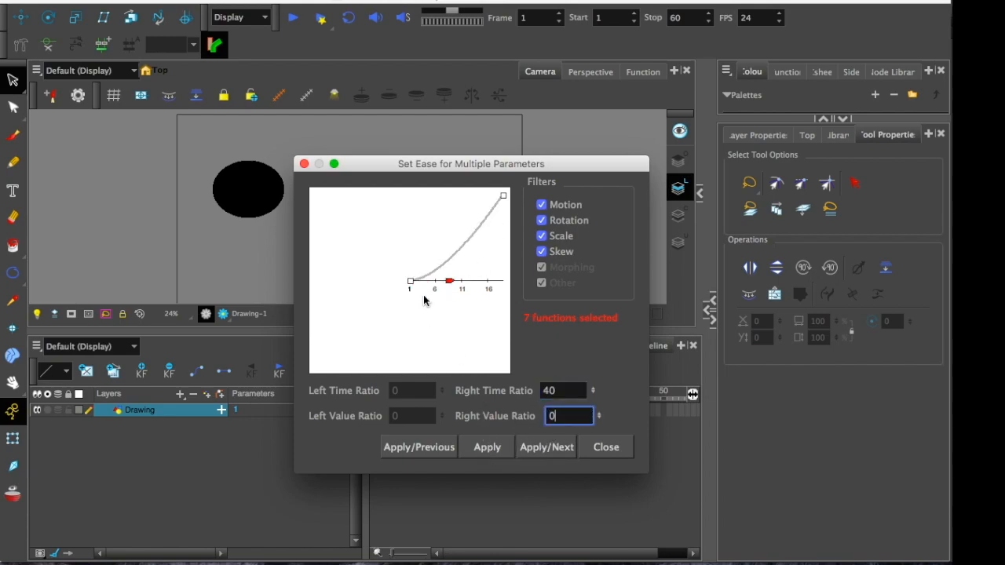
pyautogui.click(540, 448)
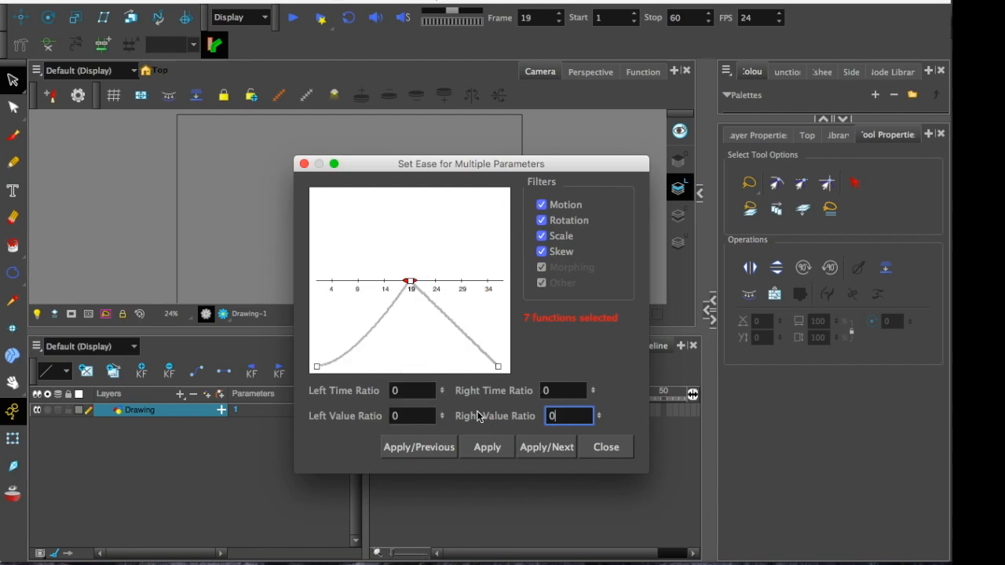
# Set both the left and right time ratios of the frame 19 keyframe to 40 and apply the ease.
pyautogui.press('Tab')
pyautogui.write('40')
pyautogui.doubleClick(559, 390)
pyautogui.write('40')
pyautogui.click(536, 447)
# Set the frame 36 keyframe's left time ratio to 40, apply it, recheck the neighbouring curves and close the ease settings.
pyautogui.press('Tab')
pyautogui.write('40')
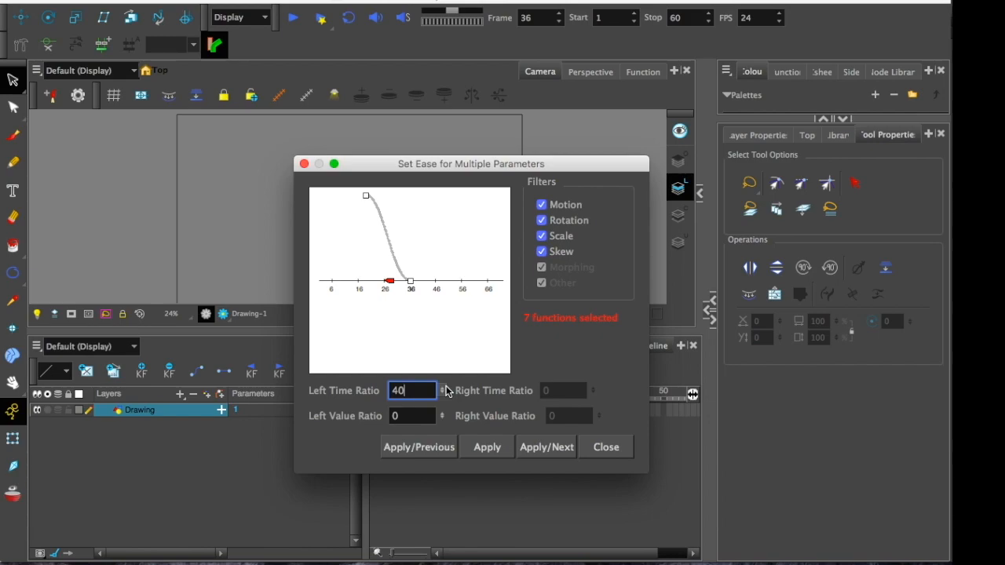
pyautogui.click(419, 451)
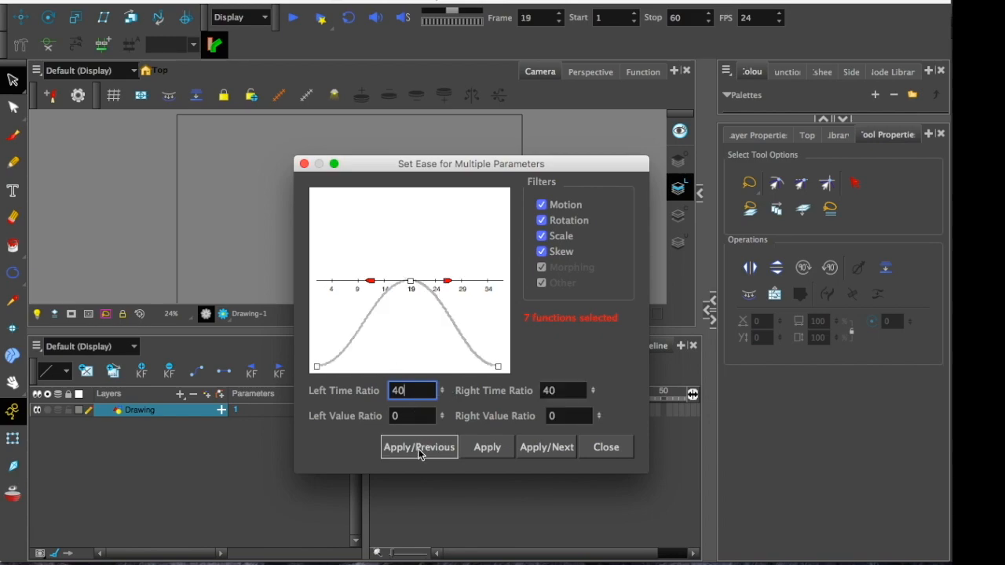
pyautogui.click(417, 455)
pyautogui.click(535, 446)
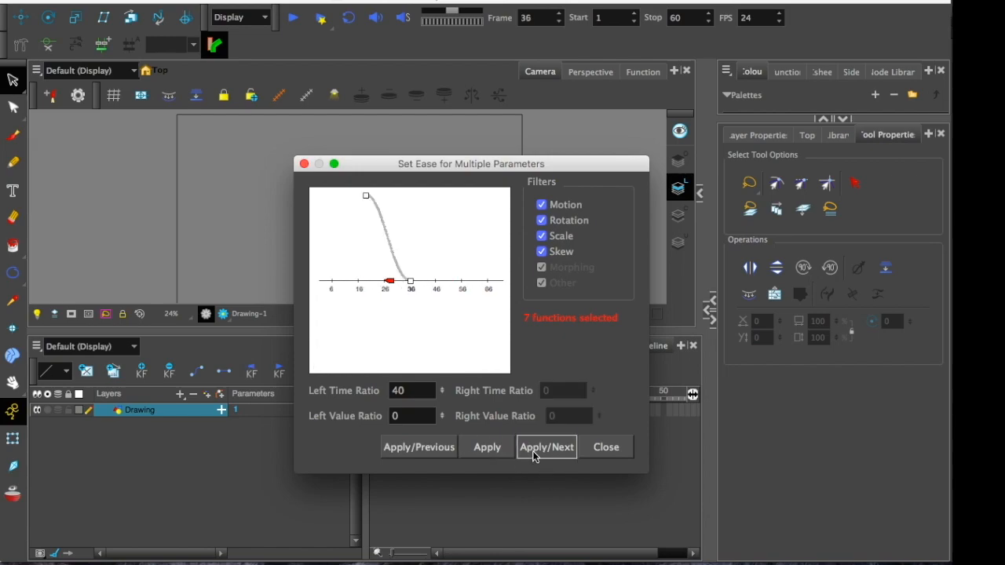
pyautogui.click(596, 453)
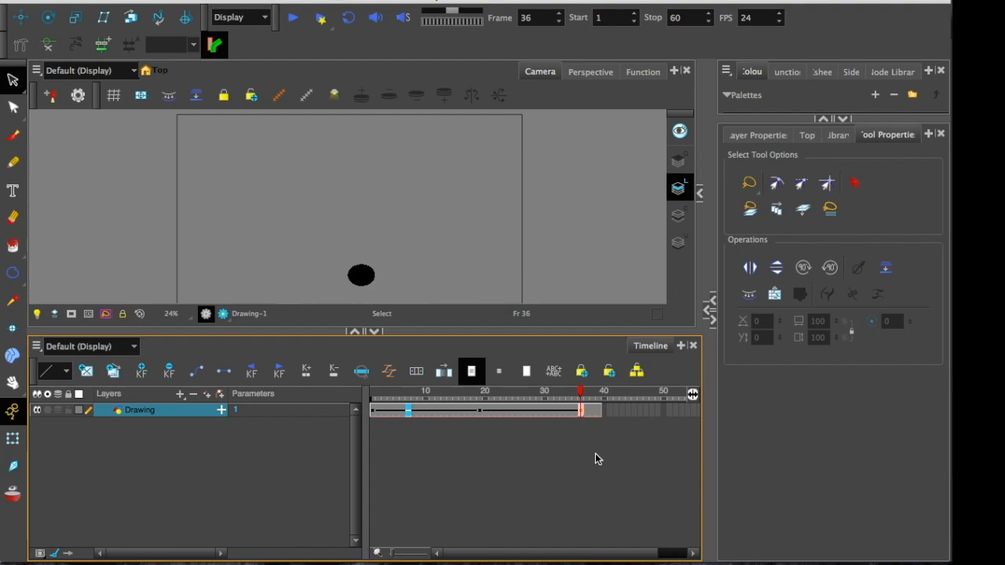
# Apply the S-shaped ease preset to frames 1 to 36 of the Drawing layer.
pyautogui.moveTo(586, 412); pyautogui.dragTo(374, 415)
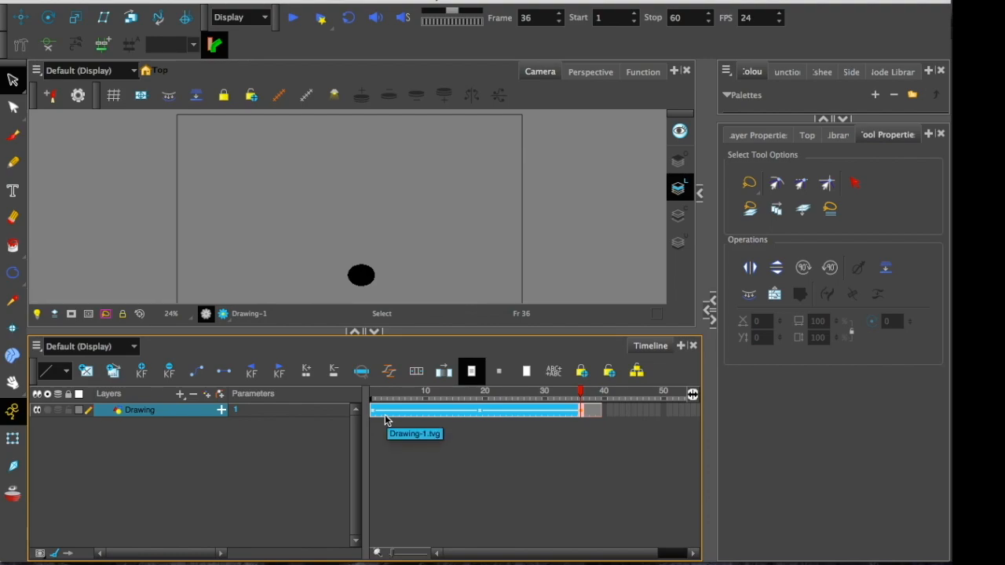
pyautogui.click(66, 372)
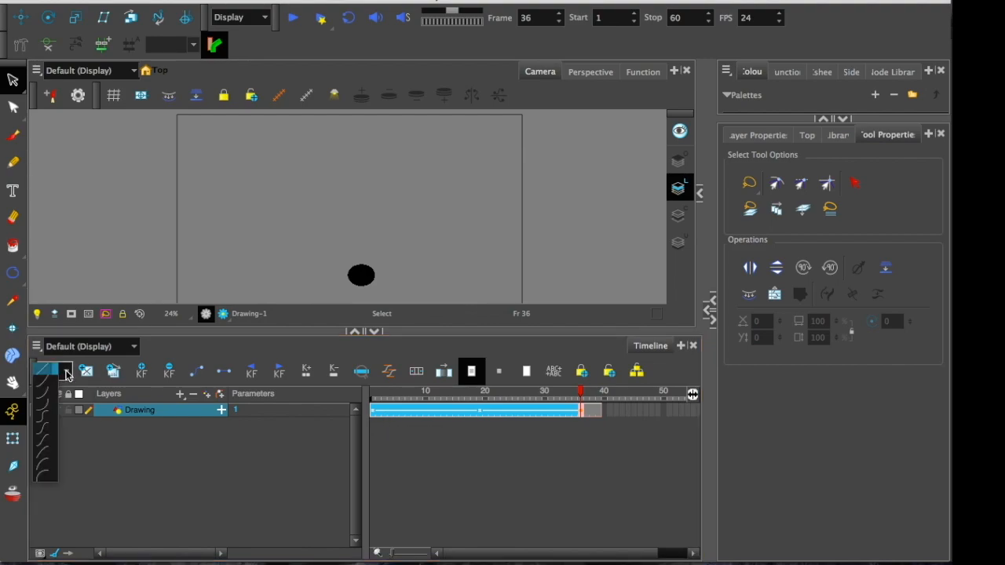
pyautogui.click(43, 432)
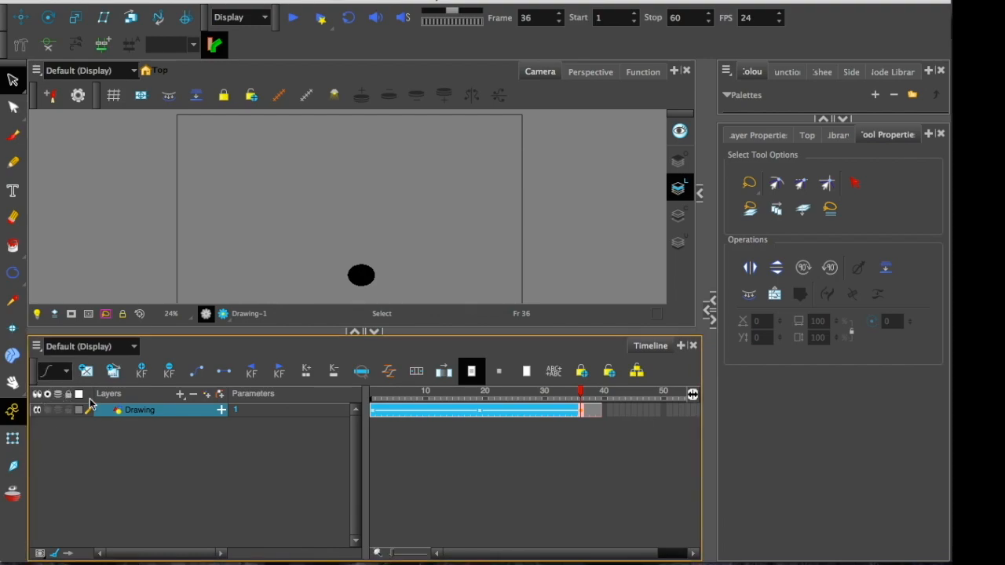
# Scrub the Drawing layer's eased animation and inspect the spans between its keyframes.
pyautogui.moveTo(437, 397); pyautogui.dragTo(414, 384)
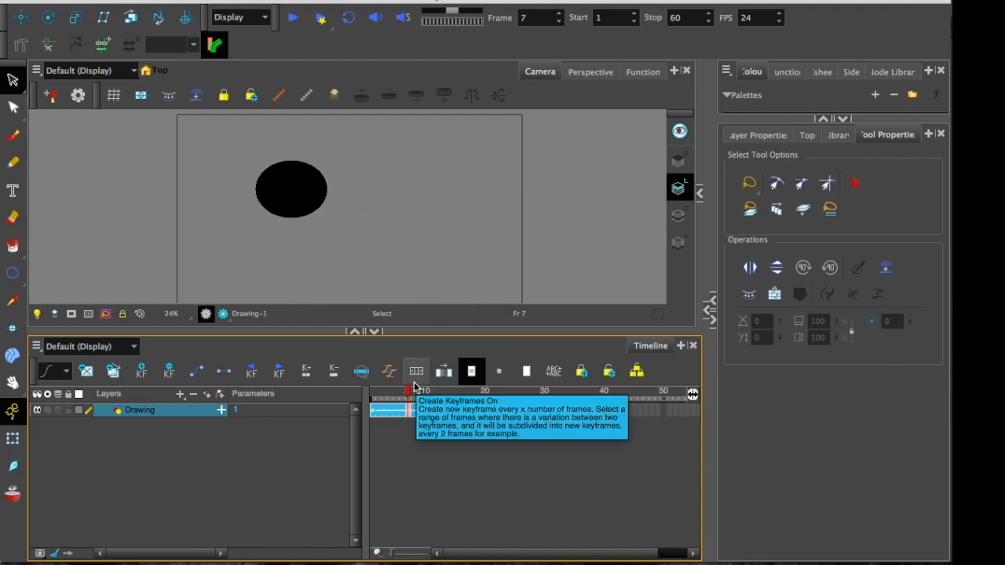
pyautogui.click(381, 420)
pyautogui.moveTo(375, 410); pyautogui.dragTo(482, 412)
pyautogui.moveTo(578, 414); pyautogui.dragTo(487, 420)
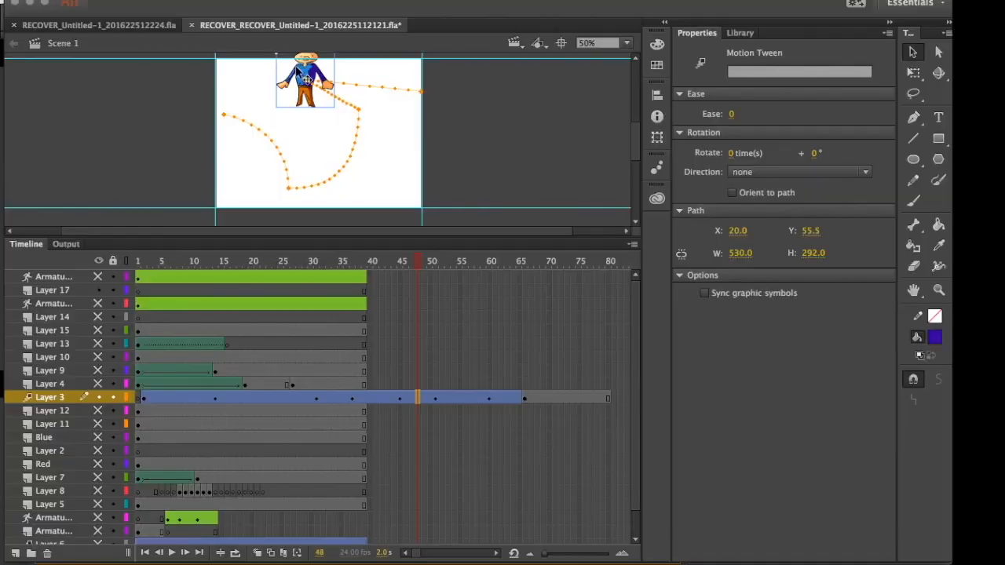
# Switch to Adobe Animate, examine the artwork inside Layer 3's character symbol, and return to Scene 1.
pyautogui.click(303, 79)
pyautogui.doubleClick(284, 98)
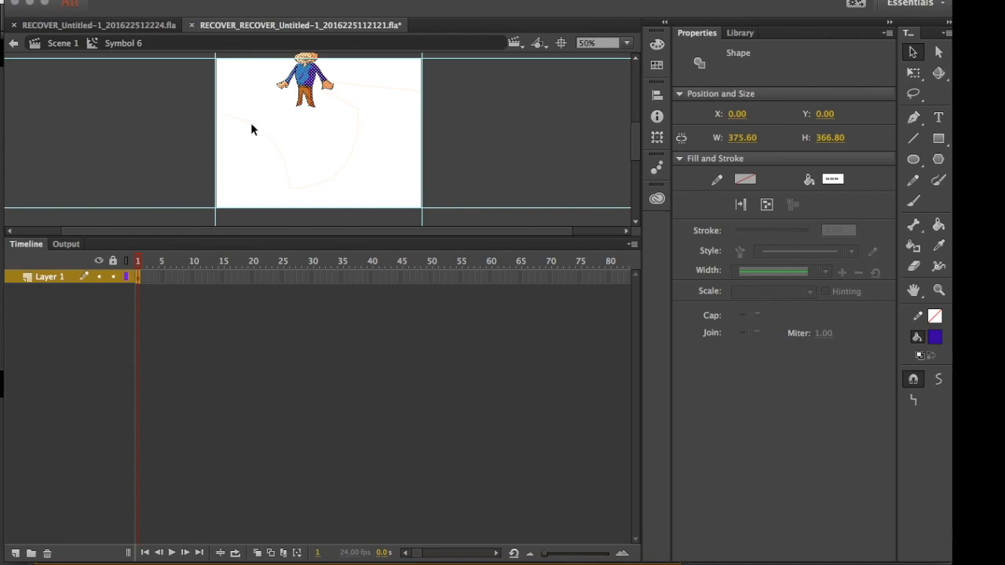
pyautogui.press('super+=')
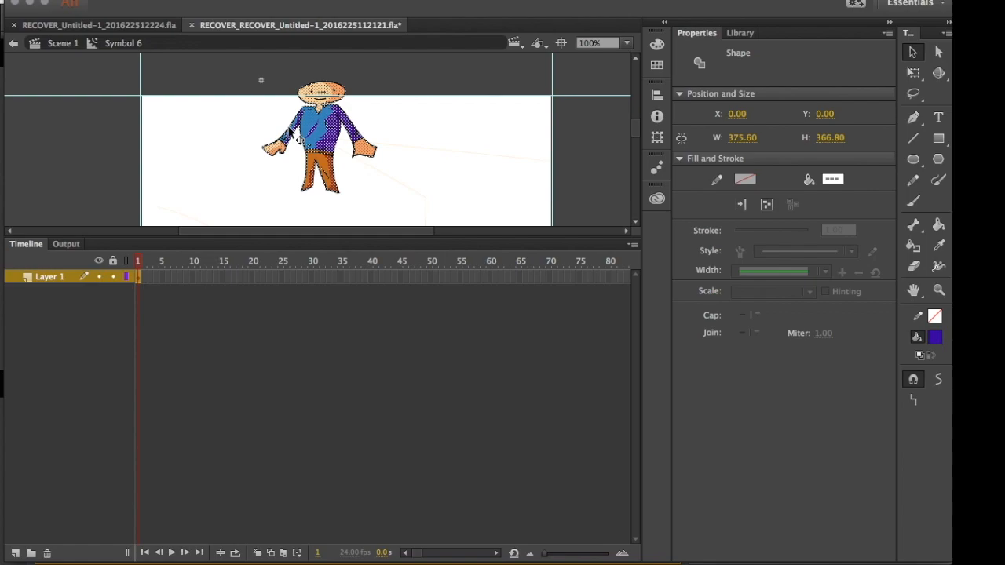
pyautogui.click(157, 81)
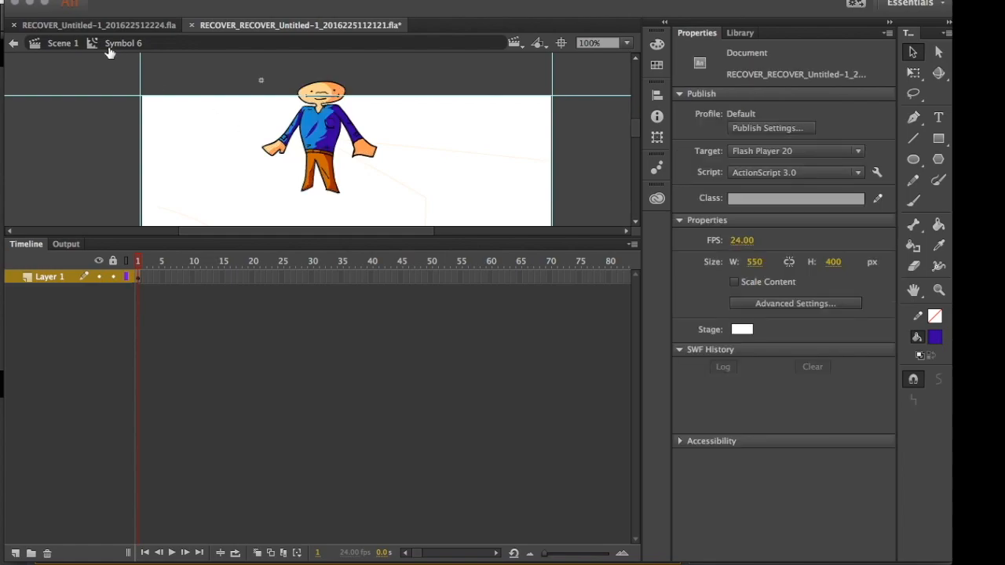
pyautogui.click(55, 43)
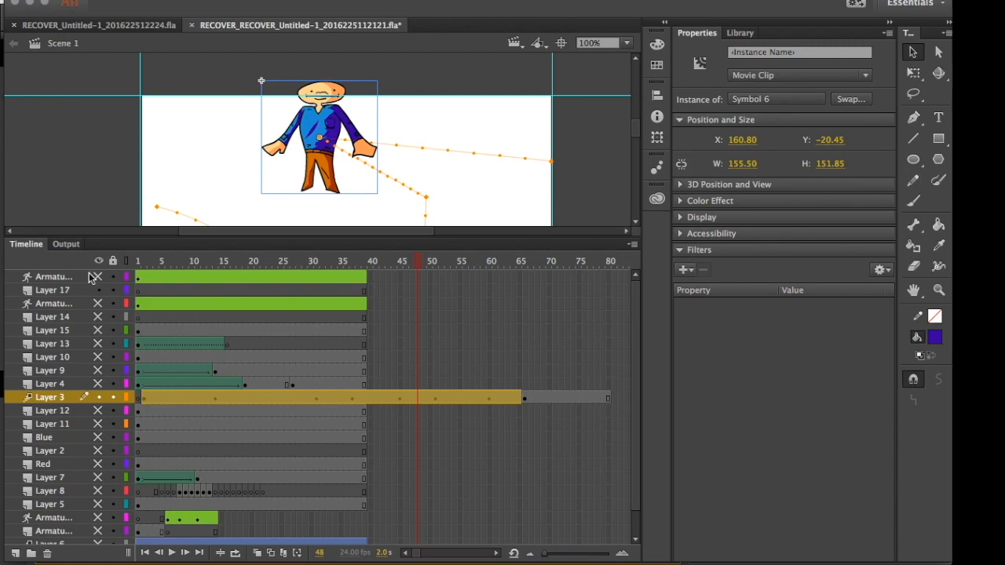
# Add a new layer above all the others, hide Layer 3, and enlarge the stage area at frame 1.
pyautogui.click(83, 278)
pyautogui.click(15, 554)
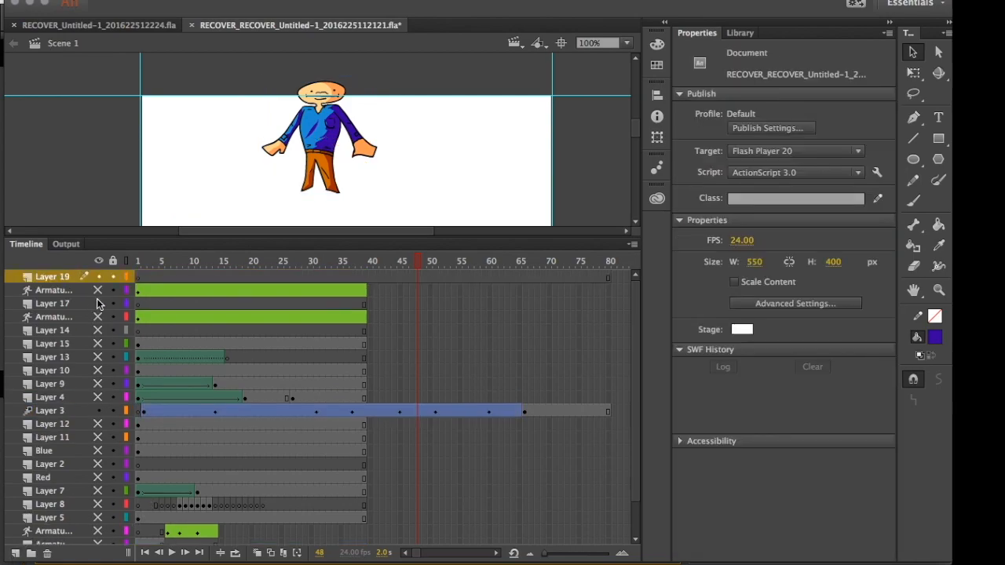
pyautogui.click(98, 409)
pyautogui.click(137, 276)
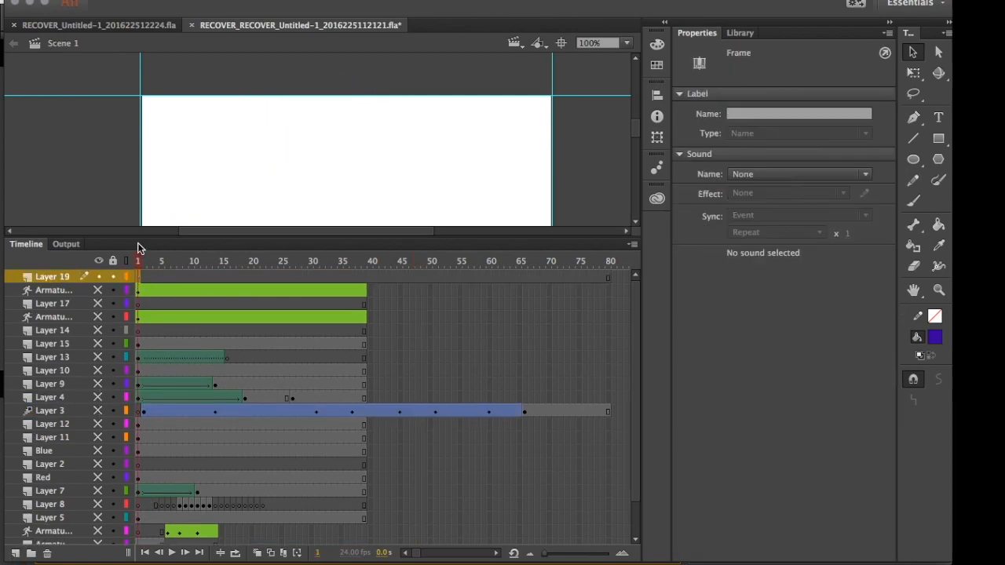
pyautogui.moveTo(139, 245)
pyautogui.mouseDown()
pyautogui.moveTo(138, 337)
pyautogui.moveTo(144, 255)
pyautogui.moveTo(123, 217)
pyautogui.mouseUp()
# Paint a dark blue arm with an open hand, about 334 by 256 px, on Layer 19 with the Brush tool.
pyautogui.press('b')
pyautogui.moveTo(264, 152)
pyautogui.mouseDown()
pyautogui.moveTo(251, 168)
pyautogui.moveTo(236, 152)
pyautogui.mouseUp()
pyautogui.hotkey('ctrl', 'z')
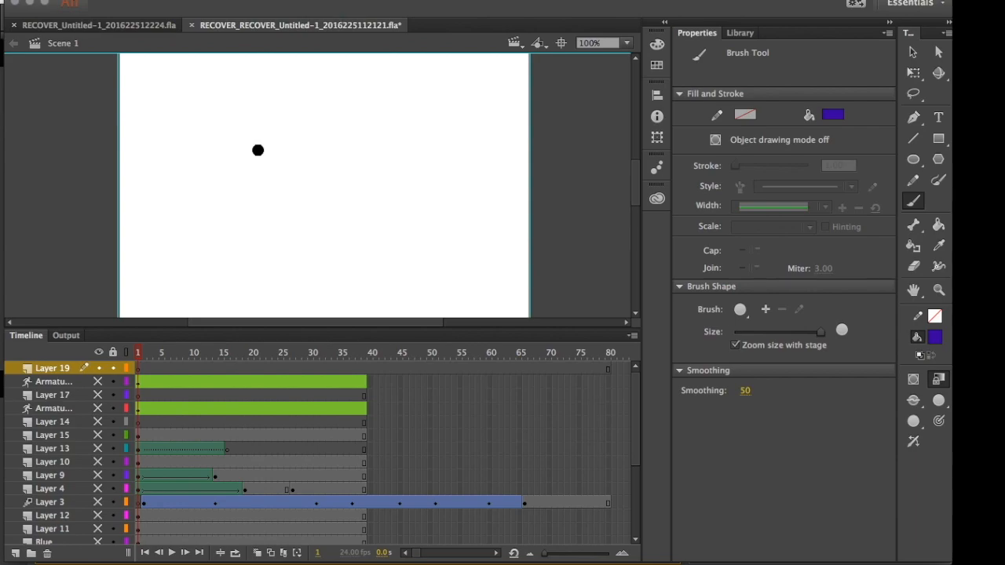
pyautogui.click(112, 163)
pyautogui.moveTo(141, 193)
pyautogui.mouseDown()
pyautogui.moveTo(126, 161)
pyautogui.moveTo(257, 266)
pyautogui.moveTo(294, 214)
pyautogui.moveTo(338, 290)
pyautogui.moveTo(256, 258)
pyautogui.moveTo(287, 311)
pyautogui.moveTo(269, 265)
pyautogui.moveTo(260, 269)
pyautogui.moveTo(321, 307)
pyautogui.moveTo(266, 265)
pyautogui.moveTo(259, 209)
pyautogui.mouseUp()
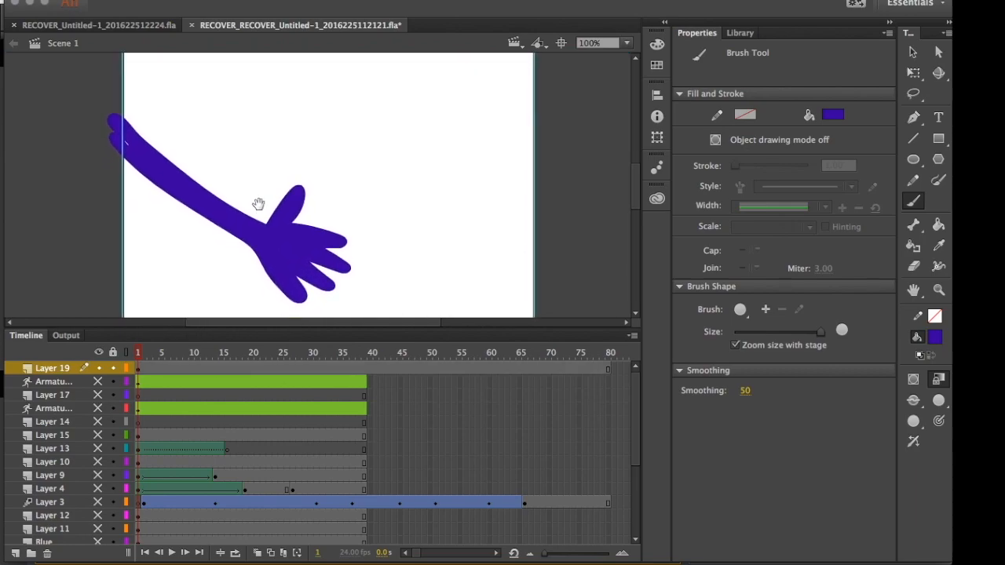
pyautogui.moveTo(124, 143); pyautogui.dragTo(114, 142)
# Select the whole painted arm on Layer 19 and convert it to a Movie Clip symbol.
pyautogui.click(913, 51)
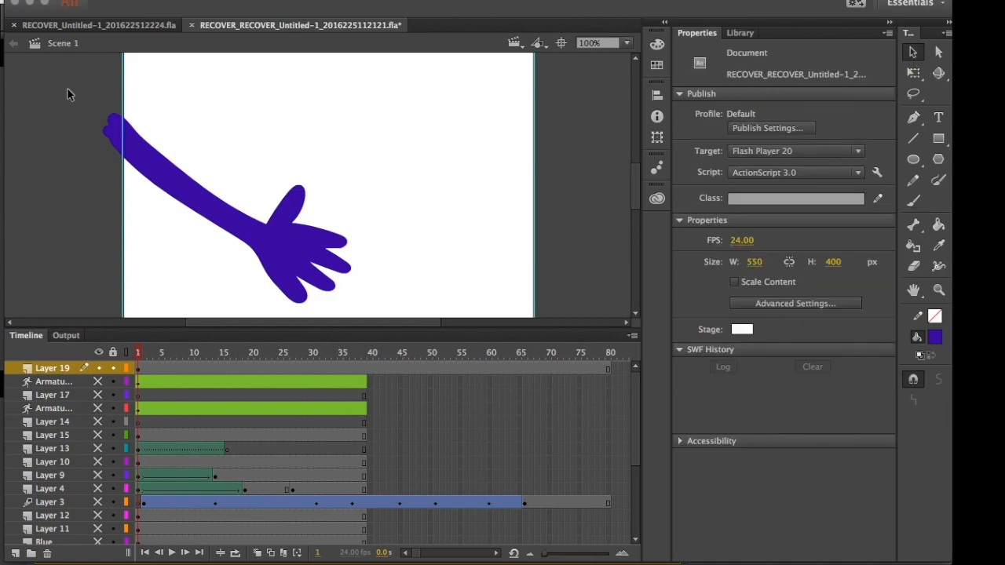
pyautogui.moveTo(67, 89); pyautogui.dragTo(350, 264)
pyautogui.moveTo(70, 89); pyautogui.dragTo(358, 308)
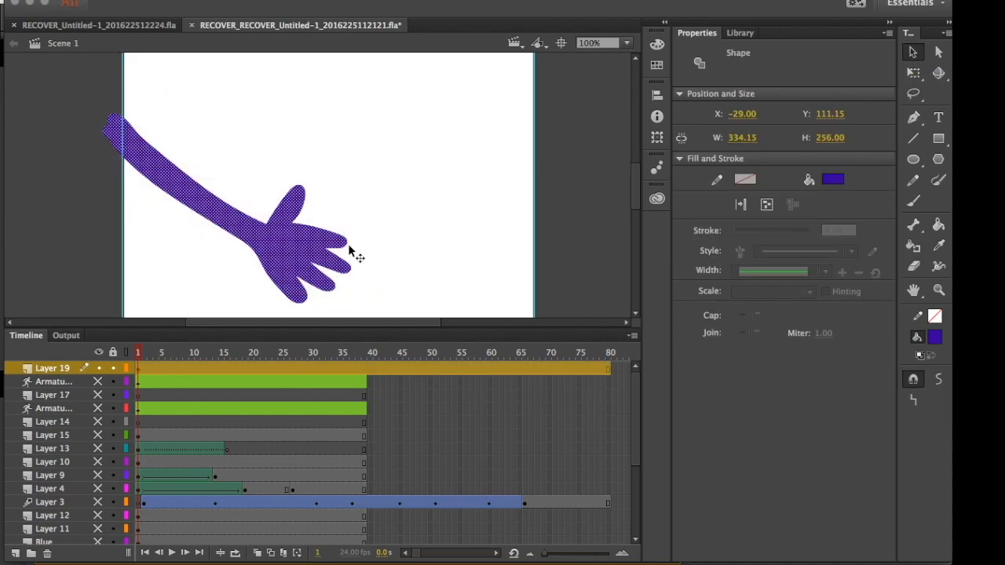
pyautogui.click(265, 1)
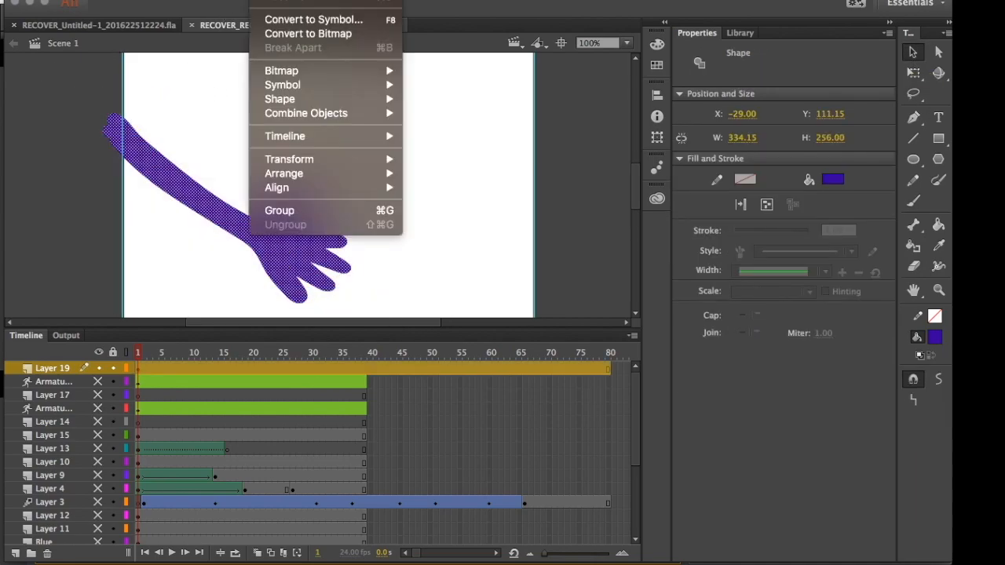
pyautogui.click(271, 24)
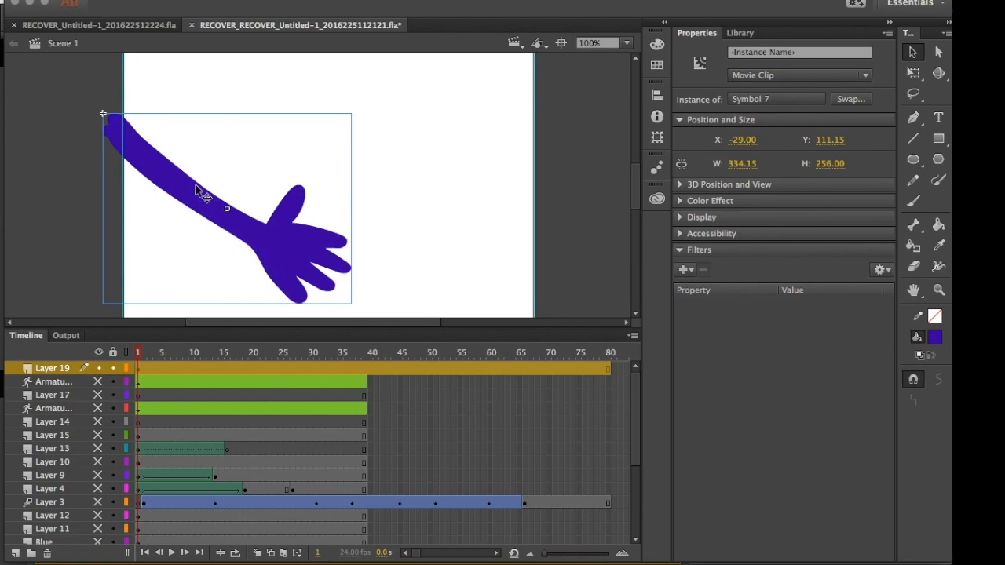
# Insert a keyframe at frame 24 of Layer 19, move the arm's transformation point to the shoulder and rotate the hand upward.
pyautogui.click(245, 370)
pyautogui.rightClick(276, 367)
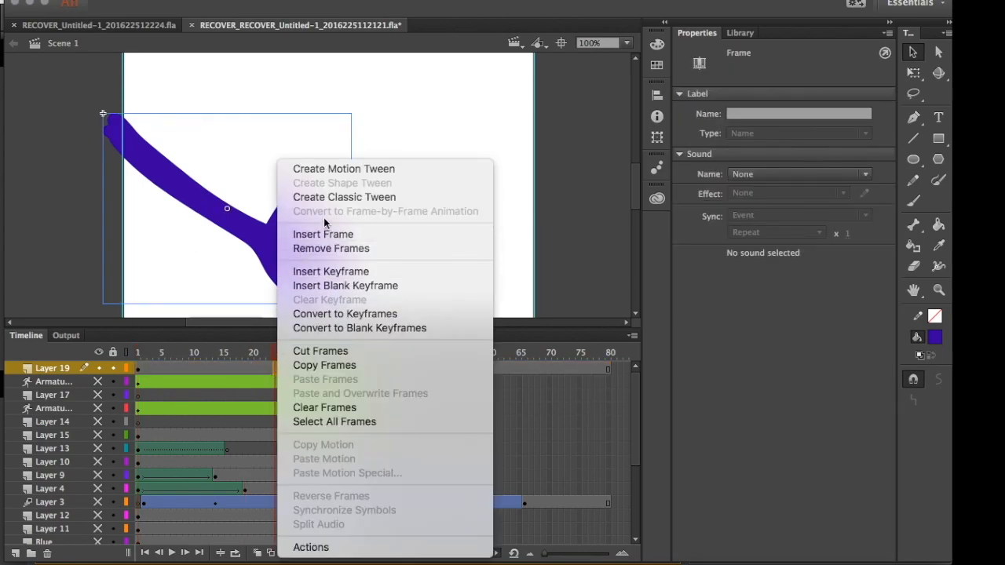
pyautogui.click(331, 271)
pyautogui.press('q')
pyautogui.click(224, 214)
pyautogui.moveTo(223, 214)
pyautogui.mouseDown()
pyautogui.moveTo(110, 142)
pyautogui.moveTo(215, 214)
pyautogui.mouseUp()
pyautogui.moveTo(354, 305); pyautogui.dragTo(397, 98)
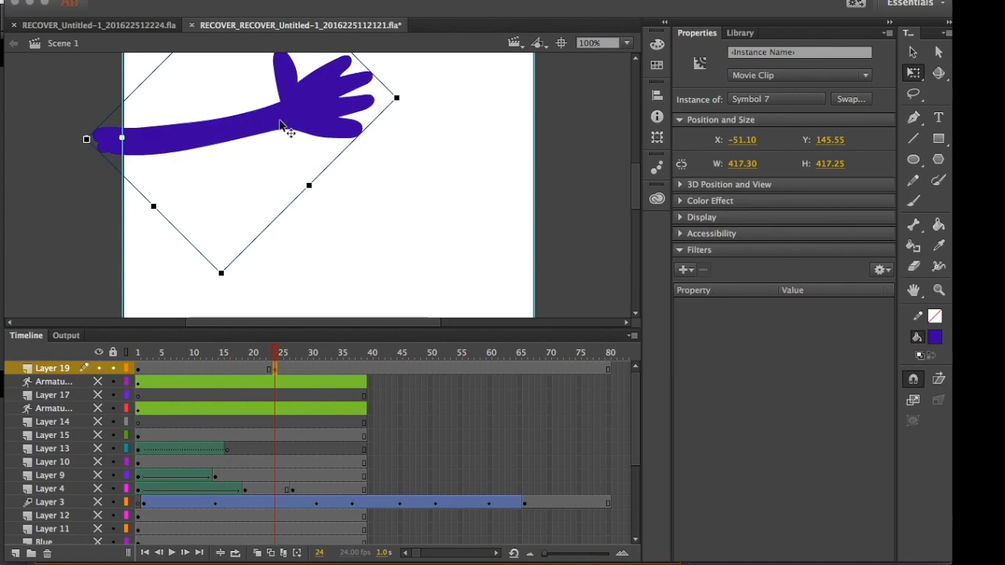
# Create a classic tween between Layer 19's arm keyframes and scrub through the movement.
pyautogui.click(196, 369)
pyautogui.rightClick(195, 374)
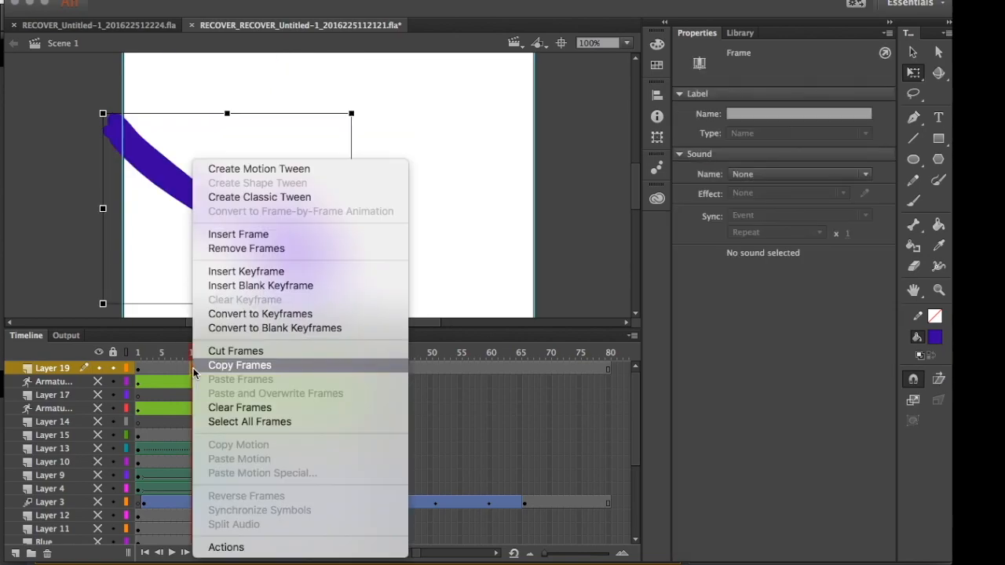
pyautogui.click(228, 197)
pyautogui.click(177, 351)
pyautogui.moveTo(179, 353); pyautogui.dragTo(263, 375)
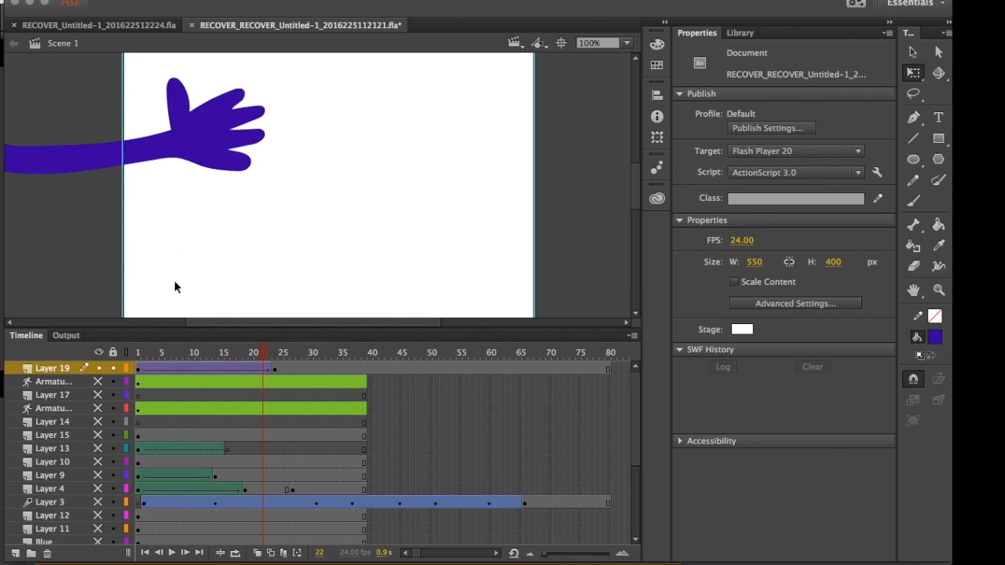
# Scrub and play the arm's classic tween on Layer 19, checking how the shoulder moves from frame 1.
pyautogui.moveTo(177, 355); pyautogui.dragTo(126, 352)
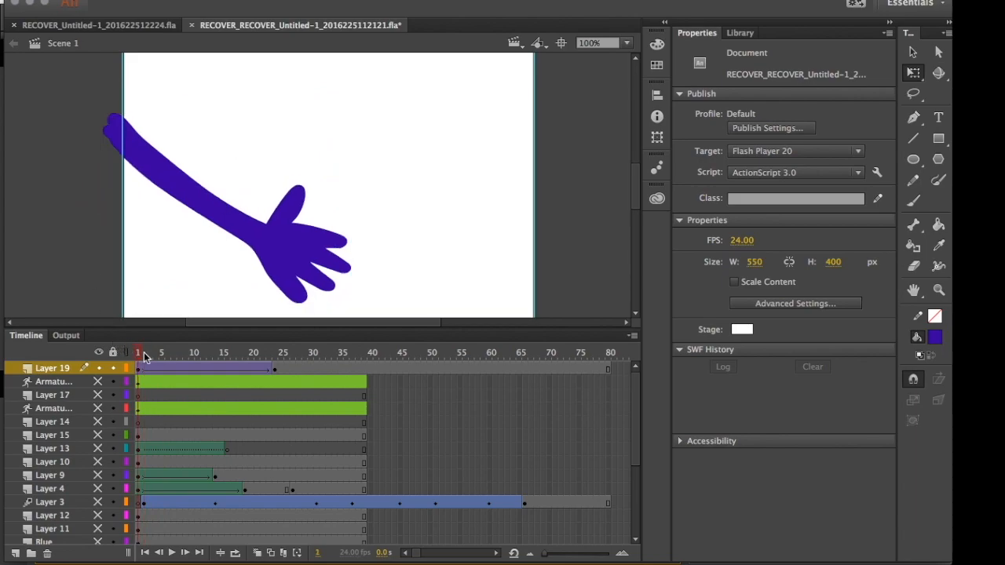
pyautogui.click(220, 217)
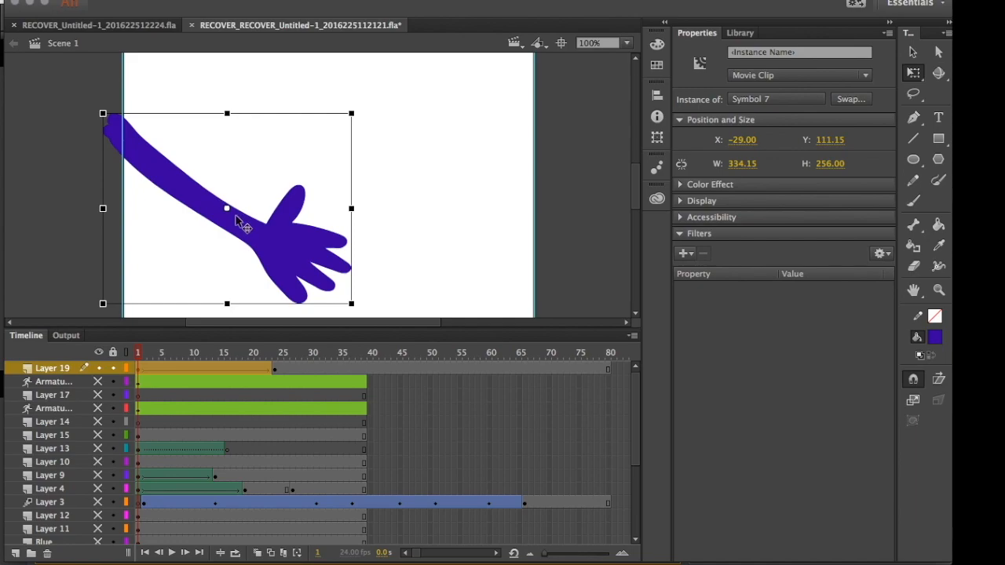
pyautogui.moveTo(142, 355)
pyautogui.mouseDown()
pyautogui.moveTo(278, 356)
pyautogui.moveTo(157, 353)
pyautogui.mouseUp()
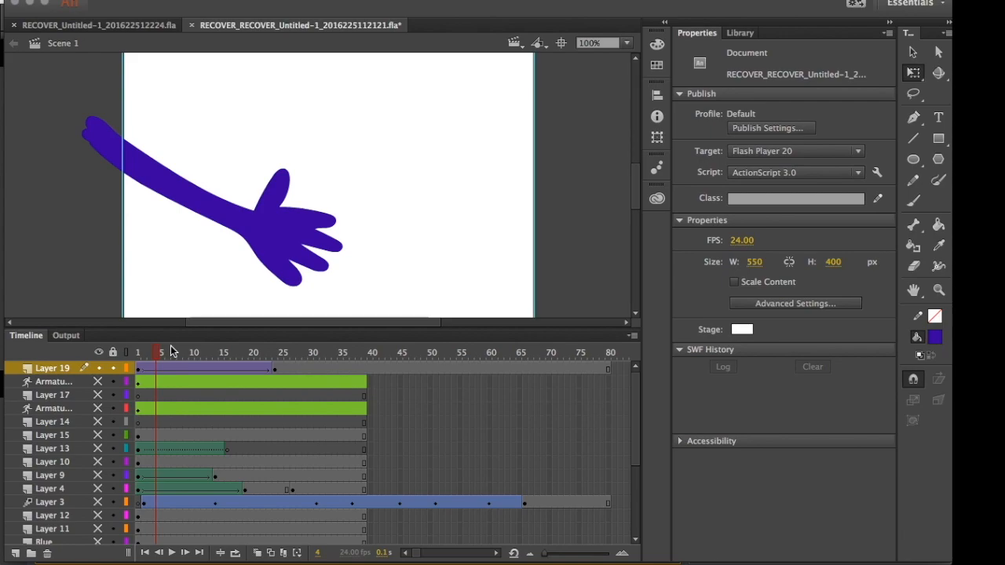
pyautogui.press('Return')
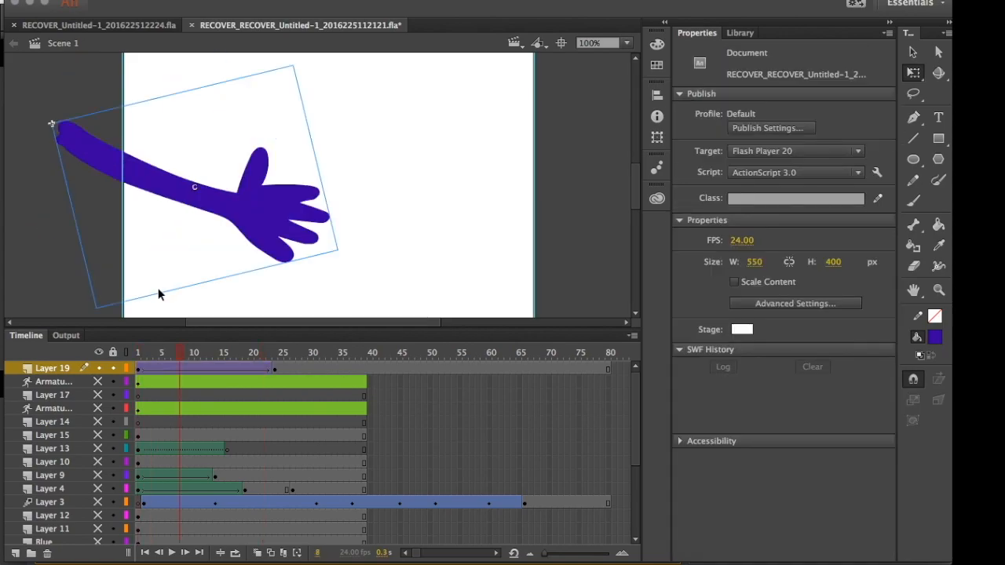
# Undo the classic tween, the arm's rotation and the frame 24 keyframe on Layer 19.
pyautogui.press('super+z')
pyautogui.click(188, 370)
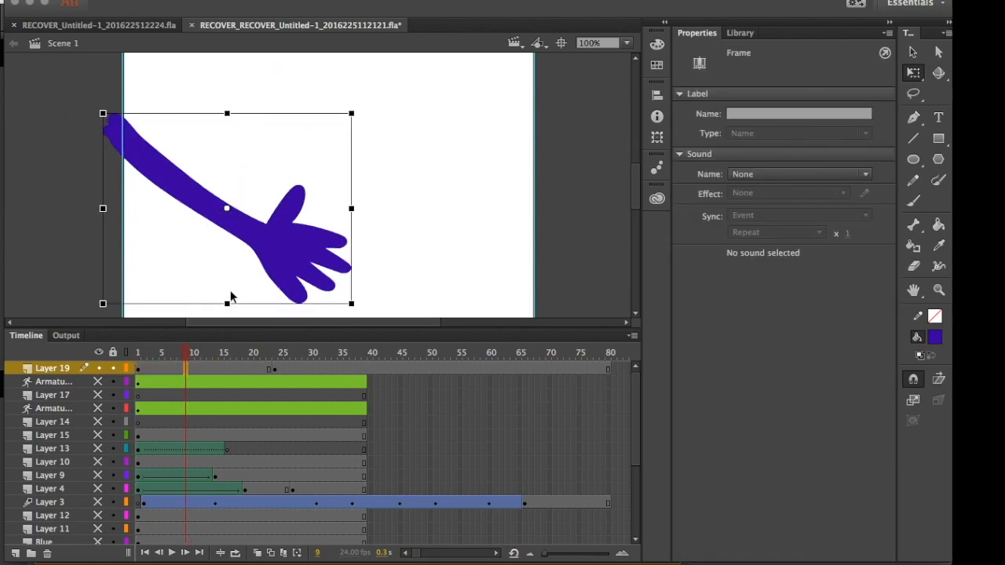
pyautogui.press('super+z')
pyautogui.press('super+z')
pyautogui.press('super+z')
pyautogui.press('super+z')
pyautogui.press('super+z')
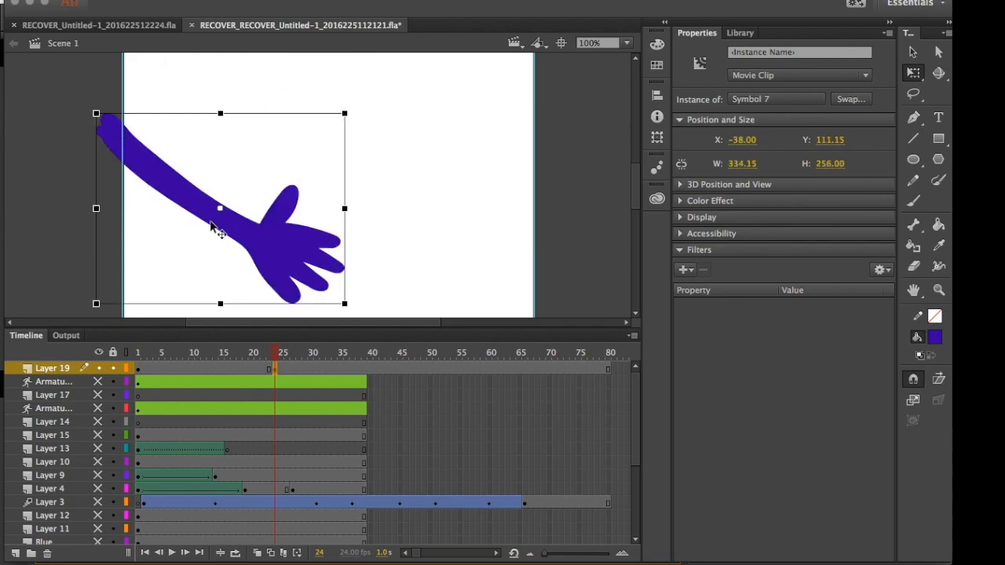
# Move the arm's transformation point to the shoulder, then insert a keyframe at frame 24 of Layer 19.
pyautogui.rightClick(276, 367)
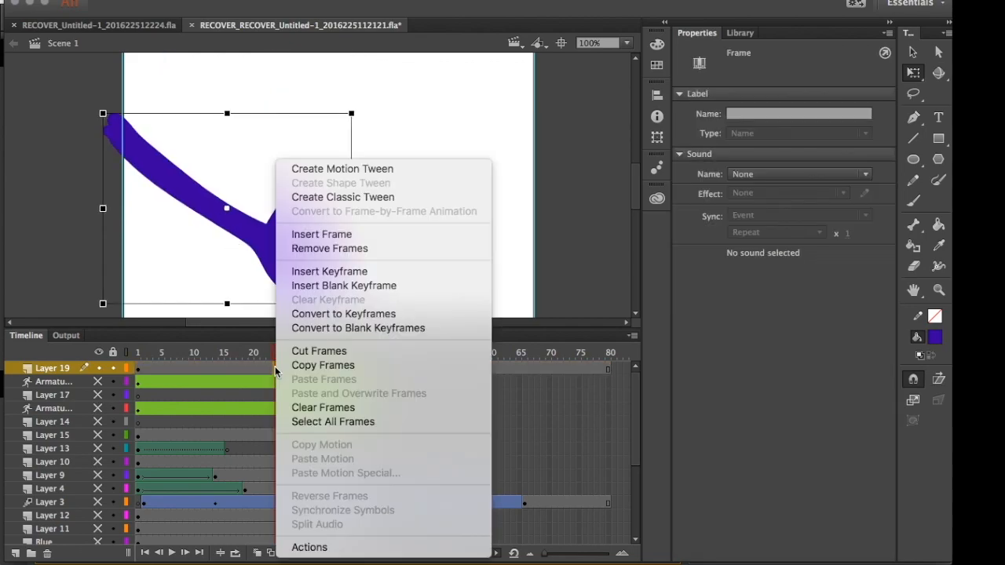
pyautogui.click(276, 371)
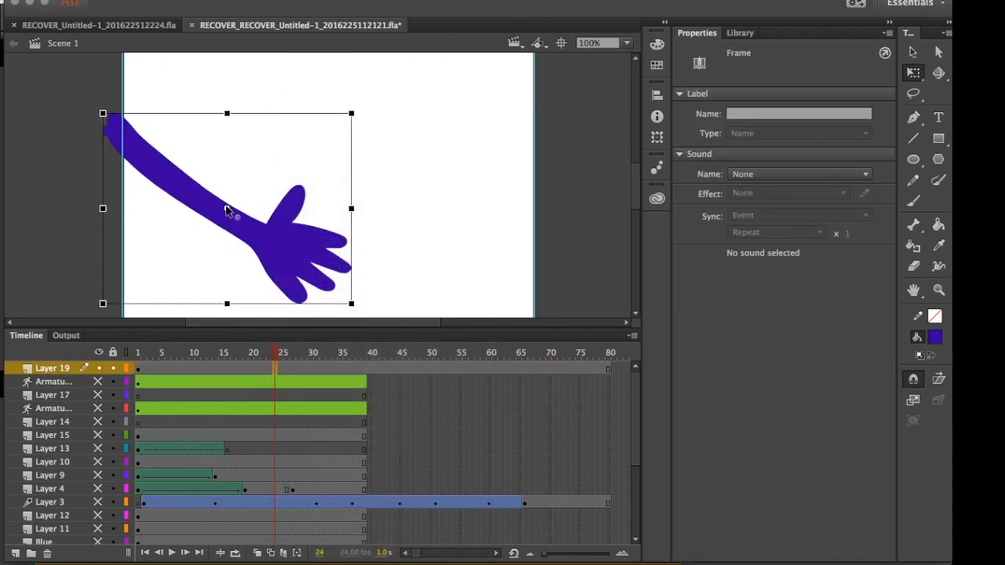
pyautogui.click(277, 372)
pyautogui.doubleClick(275, 367)
pyautogui.click(274, 366)
pyautogui.rightClick(274, 366)
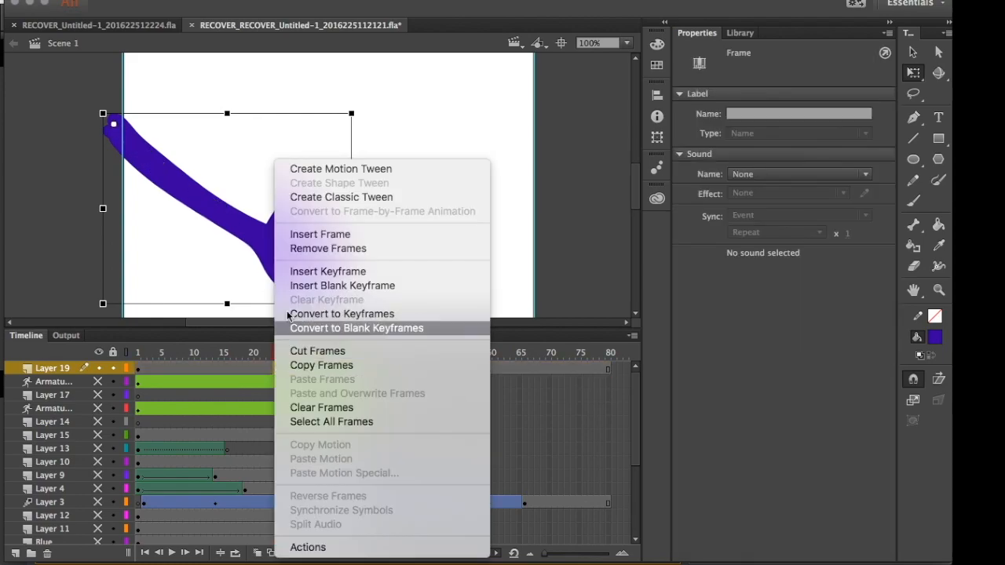
pyautogui.click(294, 271)
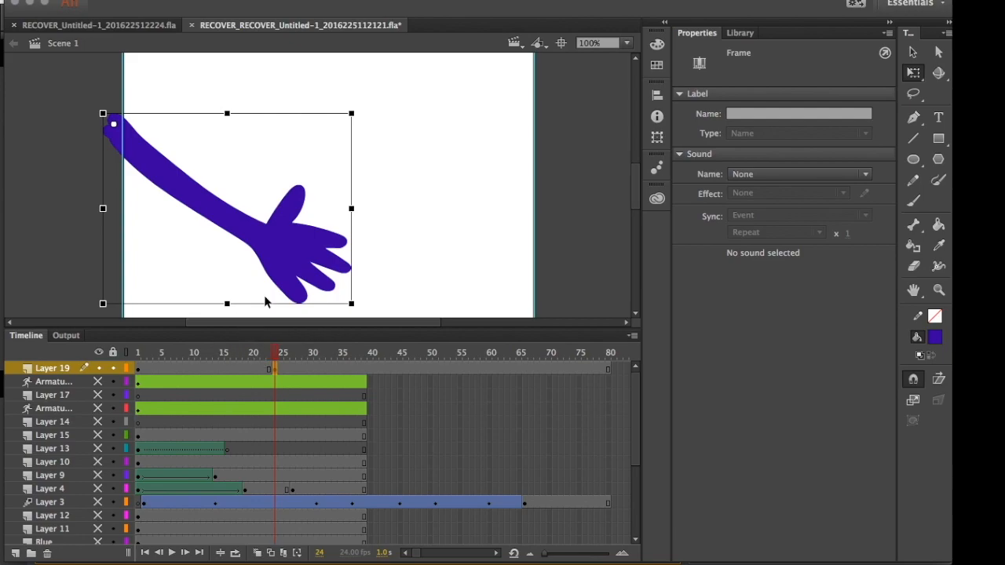
# Rotate the arm upward around the shoulder at frame 24 and create a classic tween between Layer 19's keyframes.
pyautogui.moveTo(363, 308); pyautogui.dragTo(364, 79)
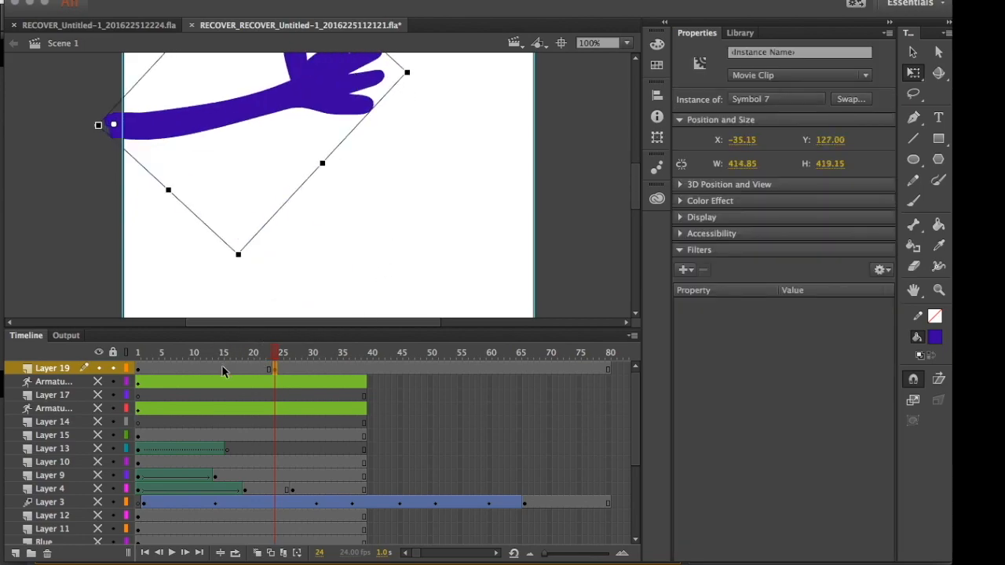
pyautogui.rightClick(205, 370)
pyautogui.click(273, 197)
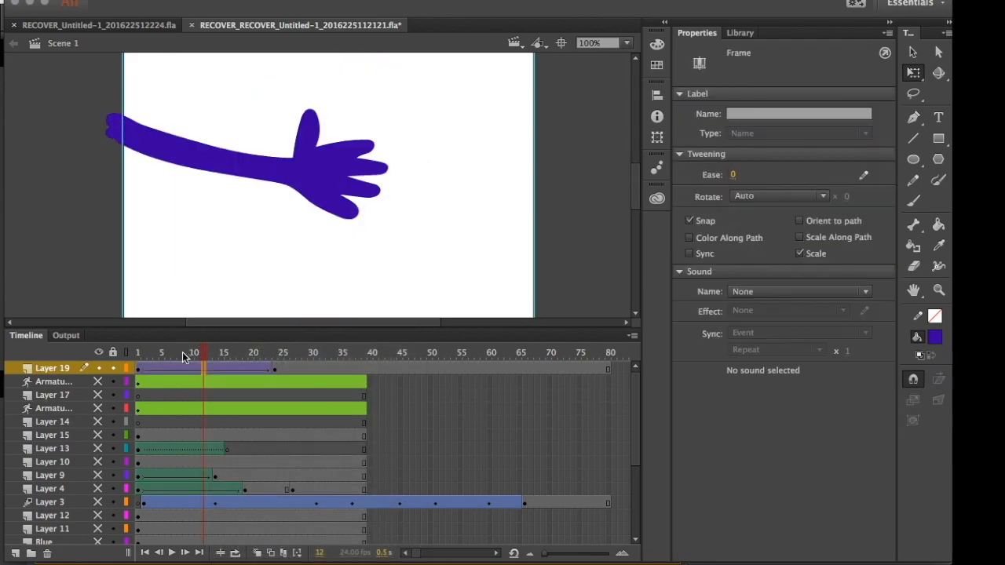
pyautogui.click(217, 353)
pyautogui.moveTo(230, 358); pyautogui.dragTo(126, 352)
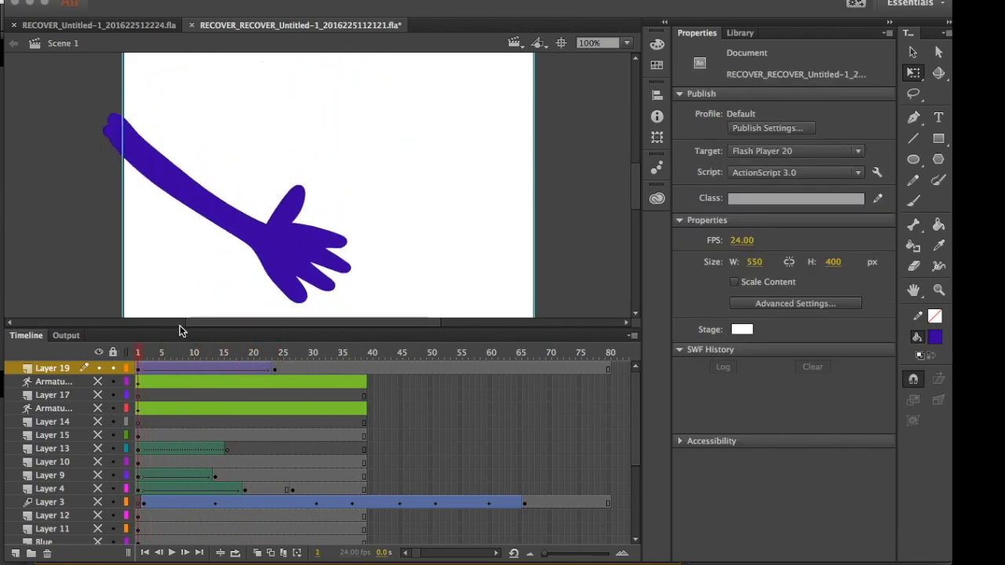
pyautogui.moveTo(212, 353); pyautogui.dragTo(244, 364)
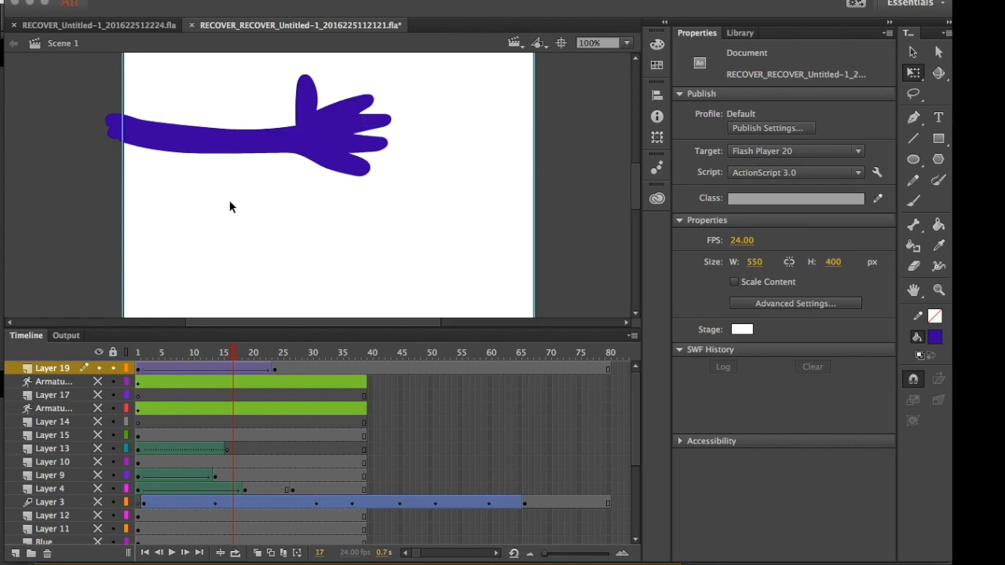
pyautogui.moveTo(231, 359); pyautogui.dragTo(196, 359)
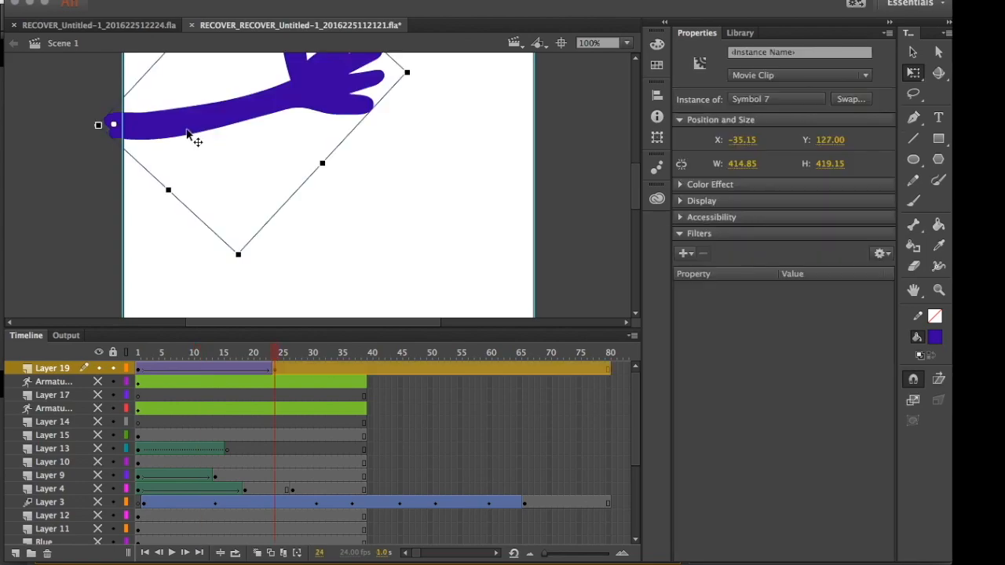
# Open the arm symbol for editing from frame 24 of the main timeline and extend its Layer 1 to frame 24.
pyautogui.doubleClick(190, 135)
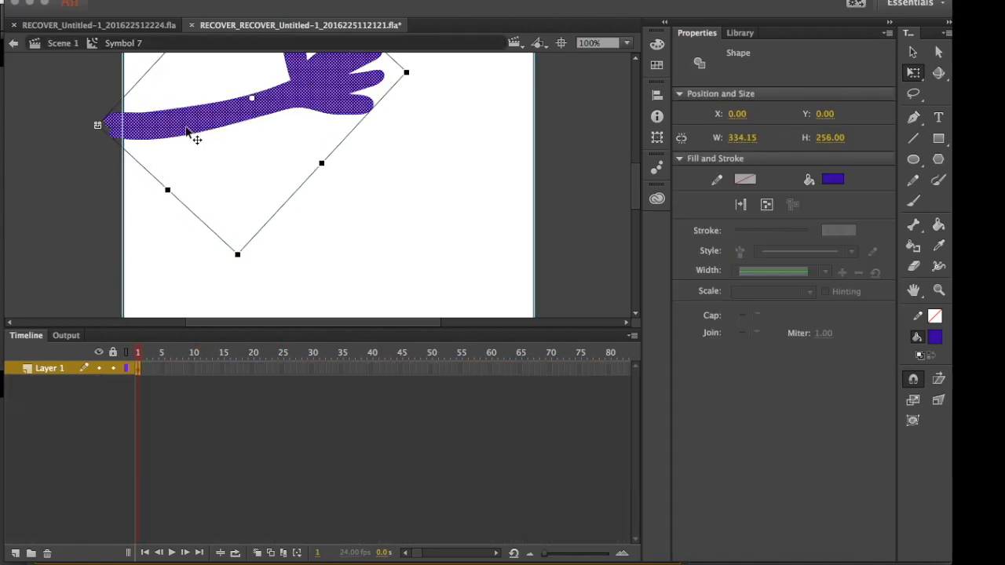
pyautogui.click(59, 43)
pyautogui.moveTo(222, 353); pyautogui.dragTo(275, 353)
pyautogui.click(276, 370)
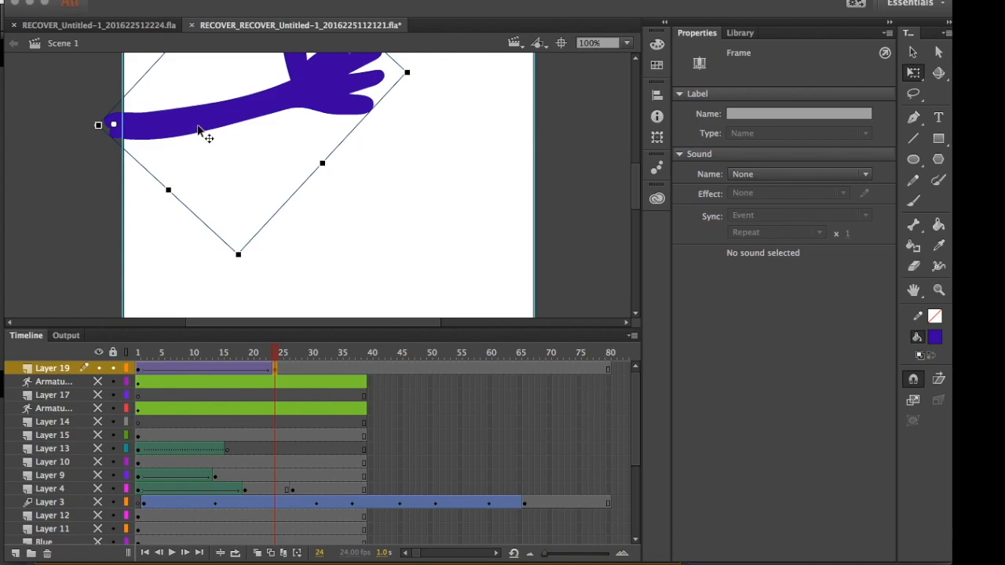
pyautogui.doubleClick(205, 135)
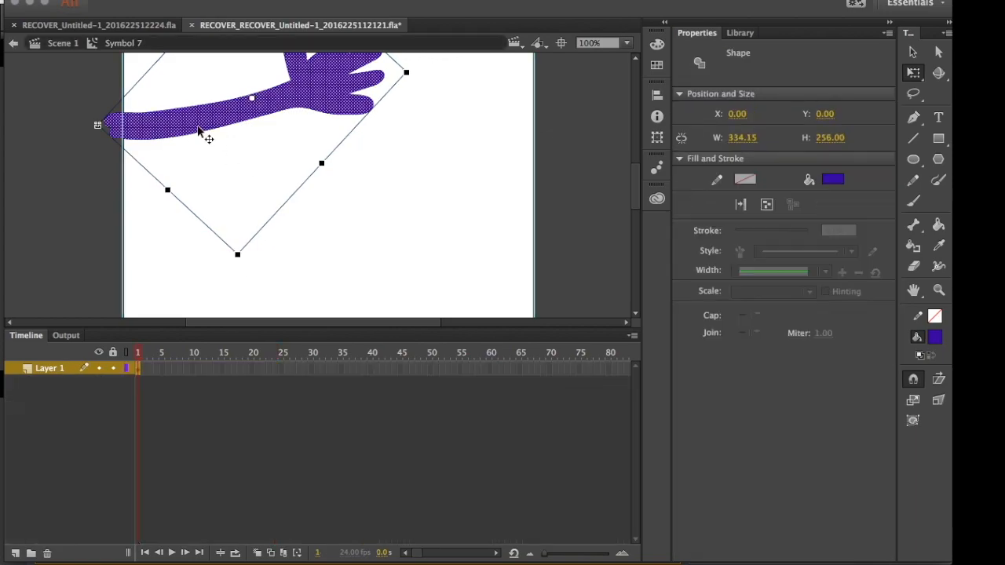
pyautogui.click(273, 368)
pyautogui.rightClick(274, 367)
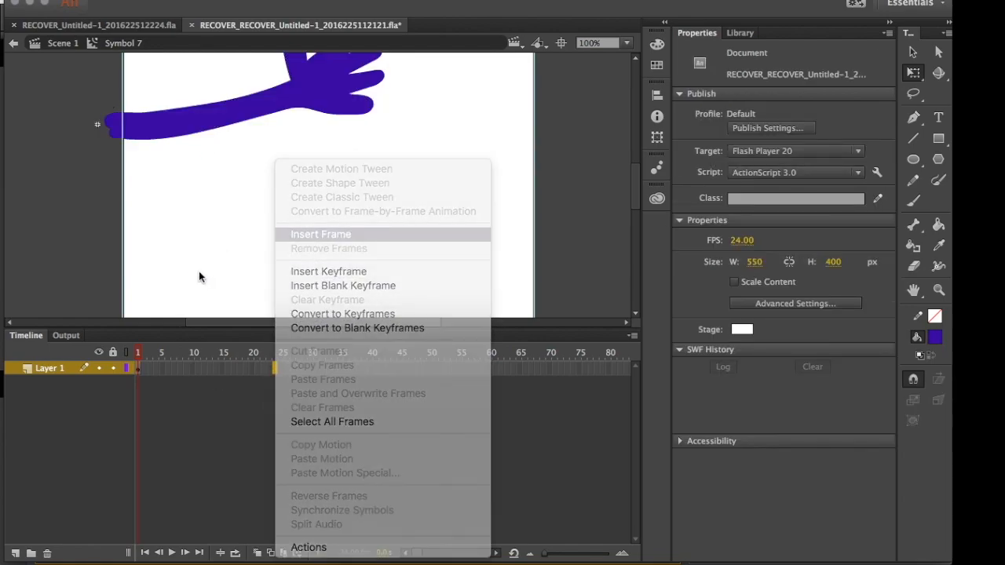
pyautogui.press('Return')
pyautogui.moveTo(208, 205); pyautogui.dragTo(206, 237)
pyautogui.moveTo(154, 357); pyautogui.dragTo(198, 358)
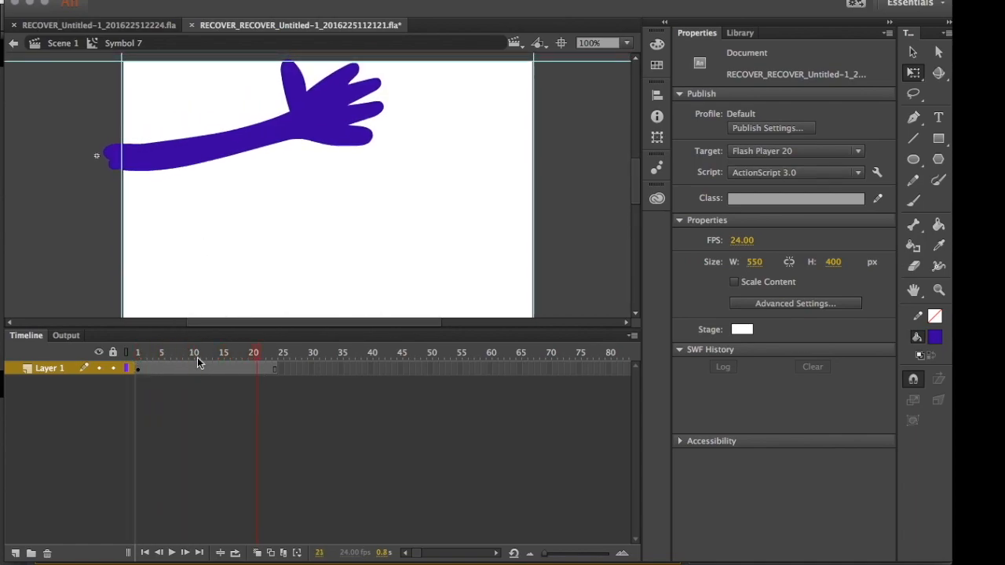
# Insert a keyframe at frame 14 of Layer 1 inside the arm symbol.
pyautogui.moveTo(202, 196); pyautogui.dragTo(180, 257)
pyautogui.click(218, 369)
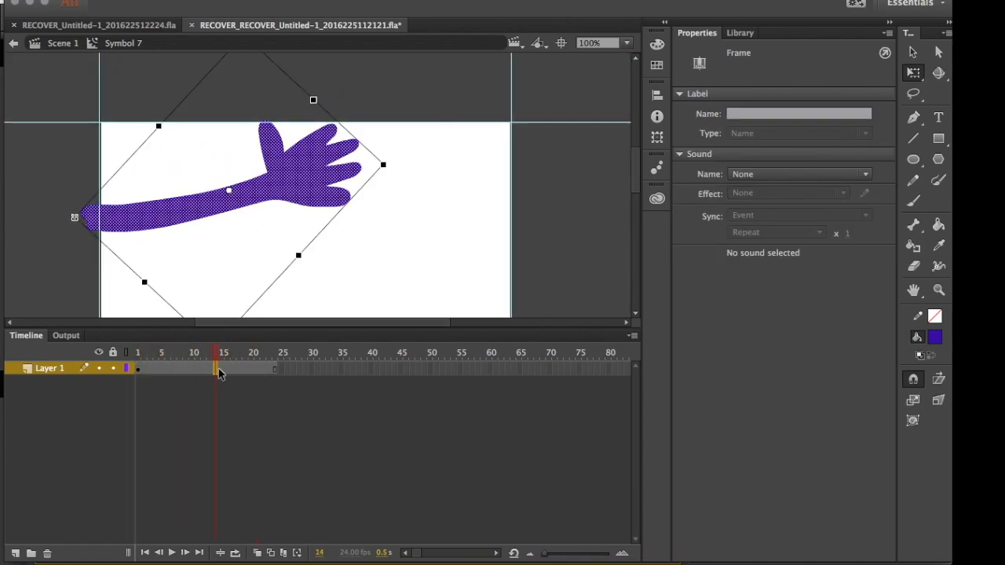
pyautogui.rightClick(219, 373)
pyautogui.click(252, 273)
# Erase the open hand at frame 14 and repaint it as a rounded closed fist, using onion skinning as a guide.
pyautogui.moveTo(223, 230); pyautogui.dragTo(182, 241)
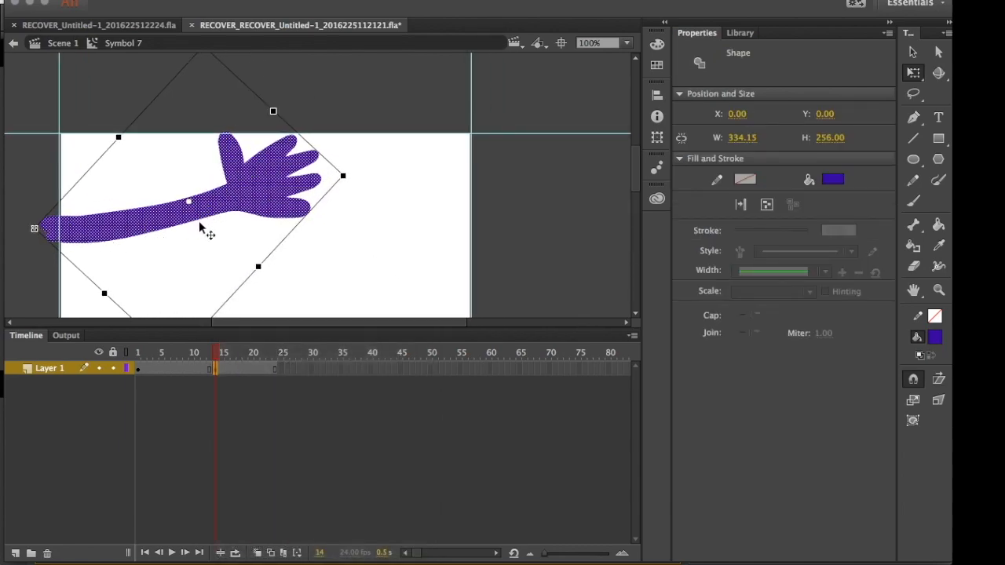
pyautogui.press('super+equal')
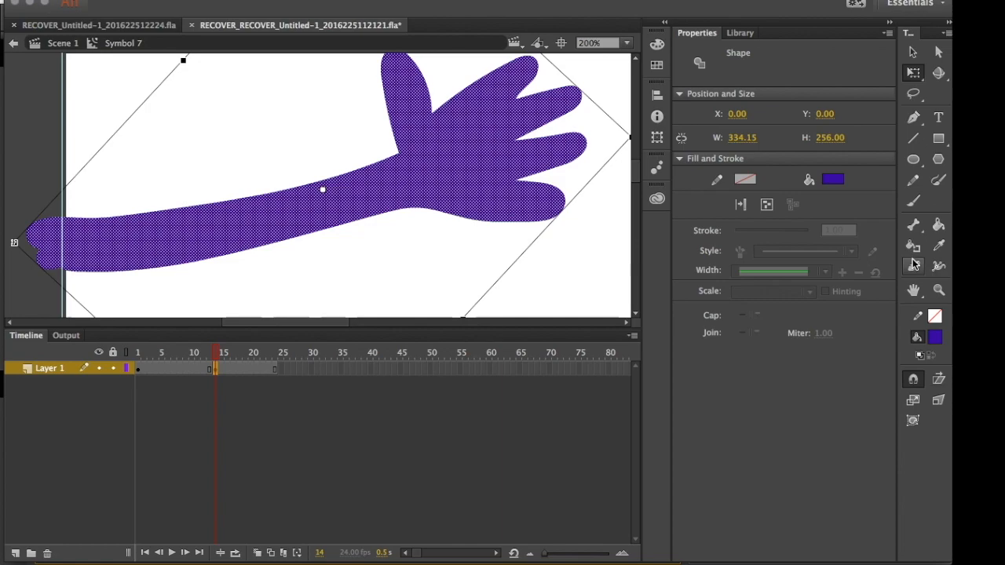
pyautogui.click(913, 265)
pyautogui.moveTo(413, 164)
pyautogui.mouseDown()
pyautogui.moveTo(331, 205)
pyautogui.moveTo(383, 259)
pyautogui.mouseUp()
pyautogui.press('v')
pyautogui.moveTo(534, 270); pyautogui.dragTo(352, 90)
pyautogui.press('Delete')
pyautogui.click(257, 553)
pyautogui.moveTo(311, 327); pyautogui.dragTo(311, 429)
pyautogui.click(912, 201)
pyautogui.moveTo(314, 275)
pyautogui.mouseDown()
pyautogui.moveTo(341, 200)
pyautogui.moveTo(318, 275)
pyautogui.moveTo(321, 220)
pyautogui.mouseUp()
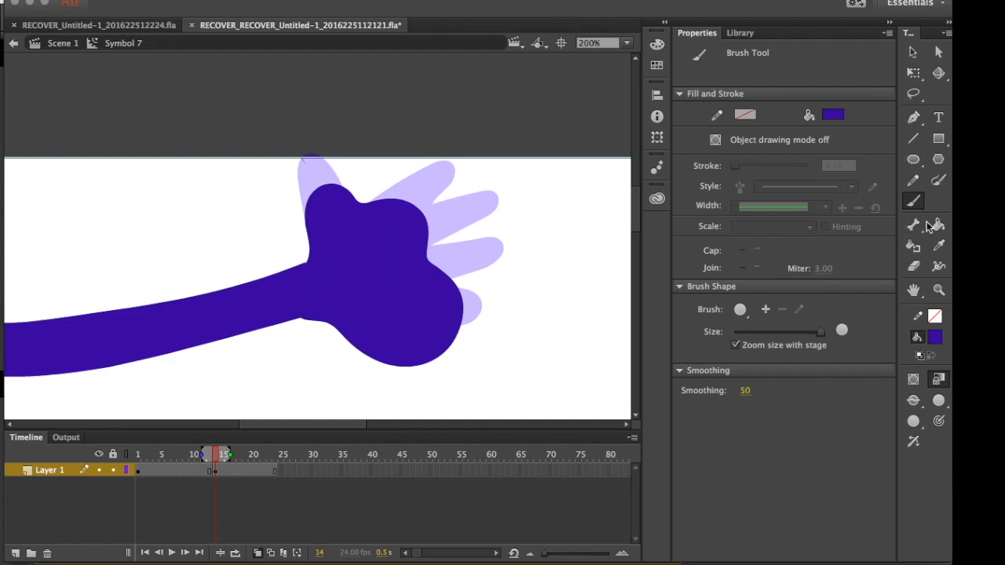
pyautogui.click(913, 266)
pyautogui.moveTo(424, 278)
pyautogui.mouseDown()
pyautogui.moveTo(433, 267)
pyautogui.moveTo(393, 364)
pyautogui.moveTo(344, 348)
pyautogui.mouseUp()
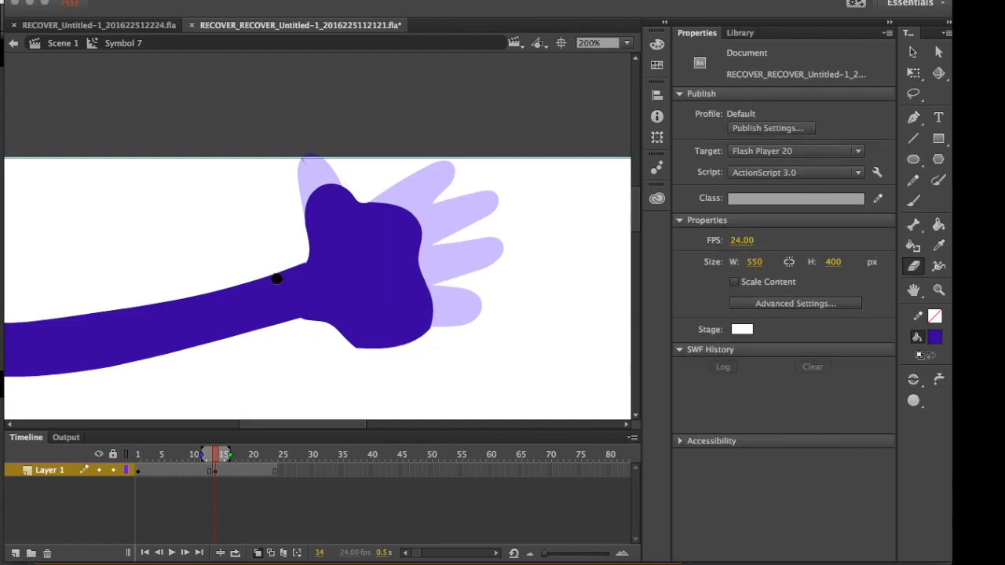
# Add a keyframe at frame 13 and replace the open hand with a partly closed in-between drawing.
pyautogui.click(209, 469)
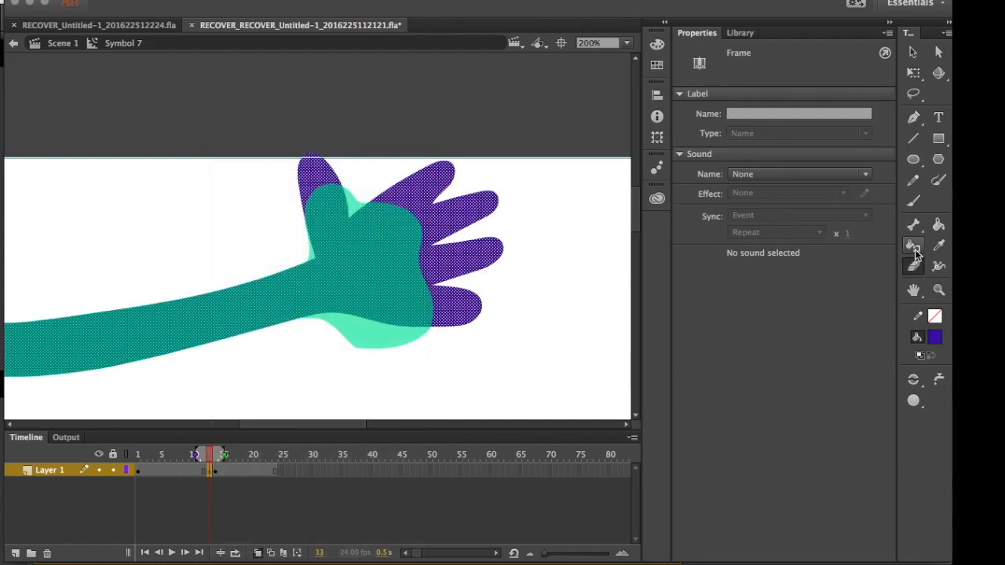
pyautogui.moveTo(309, 251); pyautogui.dragTo(348, 328)
pyautogui.press('v')
pyautogui.click(429, 225)
pyautogui.press('Delete')
pyautogui.click(913, 200)
pyautogui.moveTo(353, 208)
pyautogui.mouseDown()
pyautogui.moveTo(439, 222)
pyautogui.moveTo(406, 282)
pyautogui.moveTo(322, 312)
pyautogui.mouseUp()
pyautogui.moveTo(314, 263)
pyautogui.mouseDown()
pyautogui.moveTo(325, 290)
pyautogui.moveTo(377, 299)
pyautogui.mouseUp()
# Shift the in-between hand's keyframe to frame 11, turn off onion skinning and scrub through the closing hand.
pyautogui.click(209, 471)
pyautogui.hotkey('alt', 'shift', 'o')
pyautogui.moveTo(209, 471)
pyautogui.mouseDown()
pyautogui.moveTo(197, 472)
pyautogui.moveTo(212, 461)
pyautogui.moveTo(189, 460)
pyautogui.moveTo(225, 461)
pyautogui.moveTo(168, 461)
pyautogui.moveTo(233, 464)
pyautogui.moveTo(213, 473)
pyautogui.moveTo(210, 454)
pyautogui.mouseUp()
pyautogui.press('super+minus')
pyautogui.press('v')
pyautogui.click(186, 406)
pyautogui.hscroll(1, 186, 406)
pyautogui.click(180, 401)
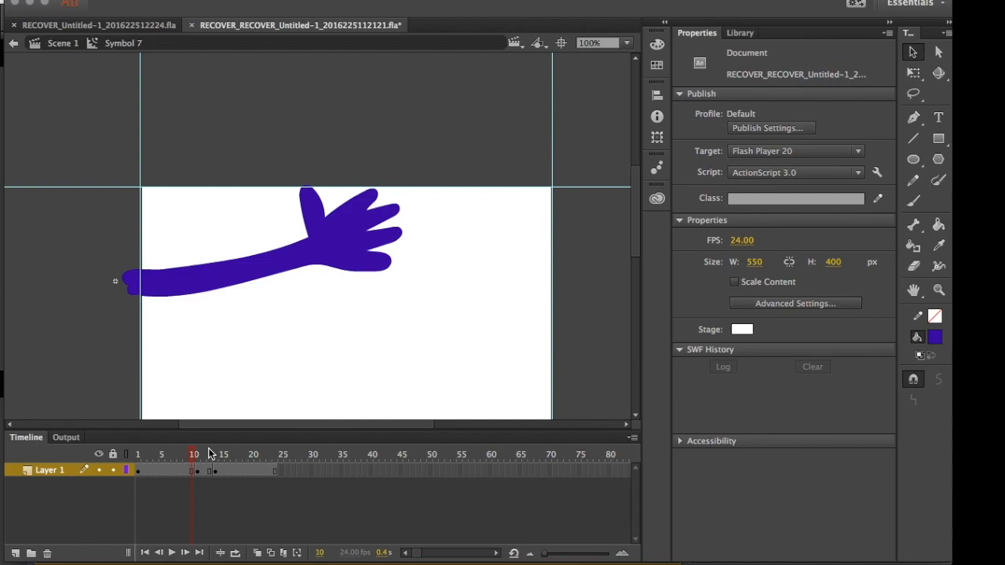
pyautogui.moveTo(194, 461); pyautogui.dragTo(243, 481)
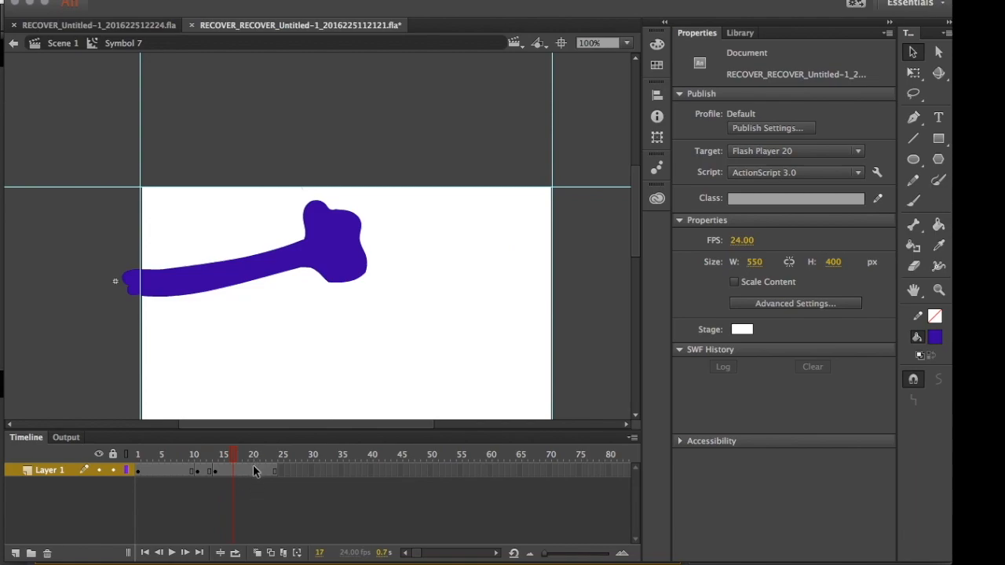
# Return to Scene 1, change the arm instance at frame 1 to Graphic and scrub through the tween.
pyautogui.click(63, 43)
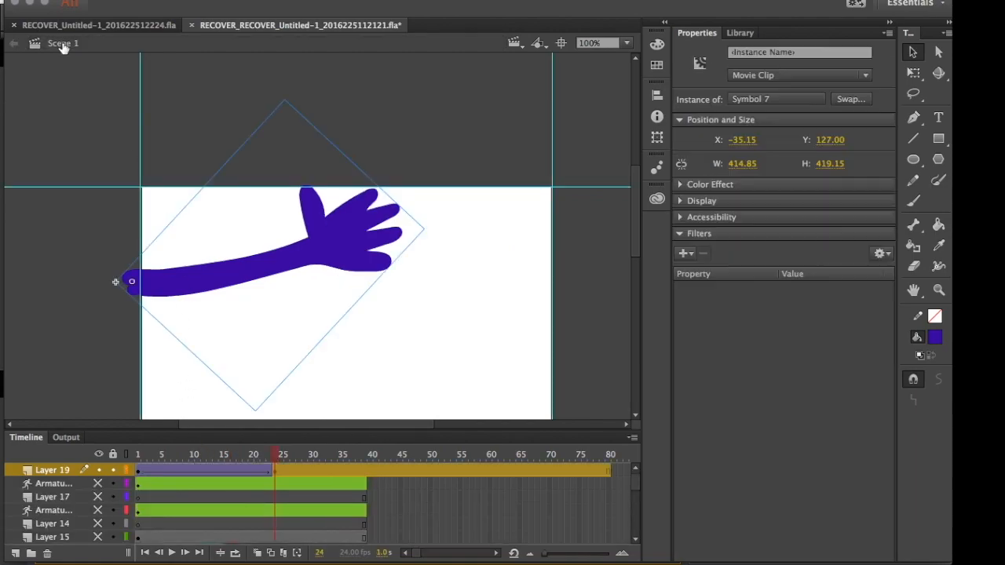
pyautogui.moveTo(253, 457); pyautogui.dragTo(138, 459)
pyautogui.click(193, 346)
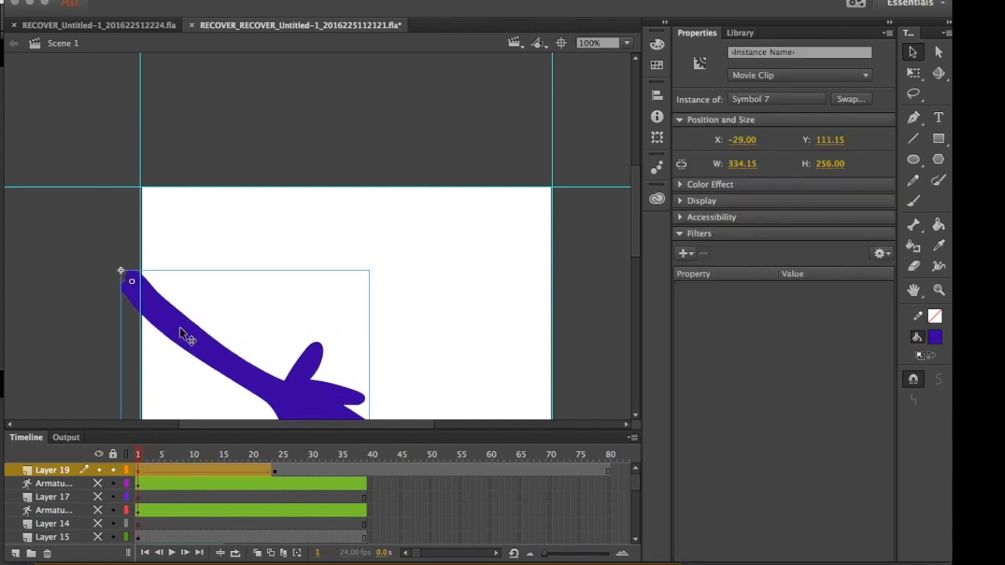
pyautogui.click(742, 76)
pyautogui.click(748, 124)
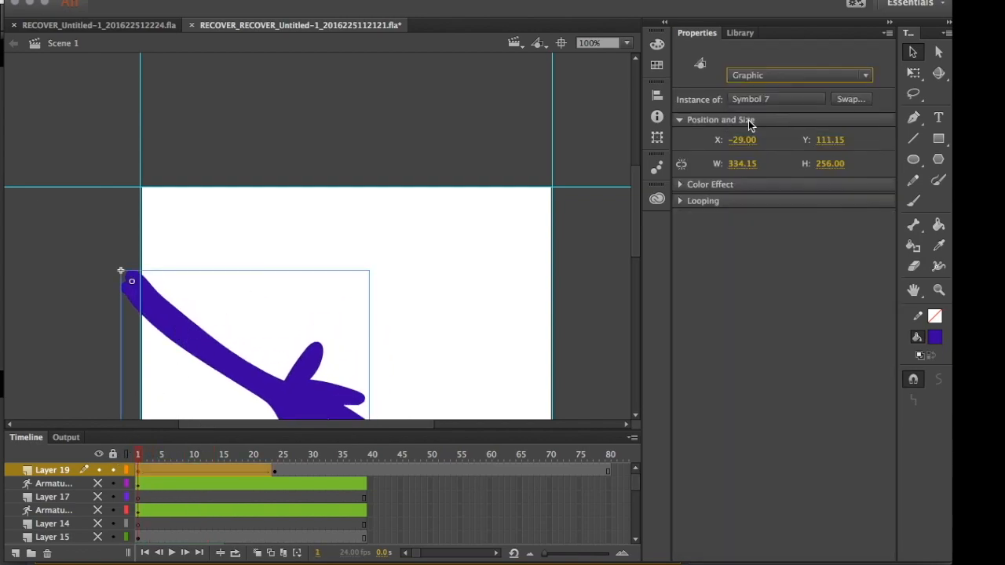
pyautogui.moveTo(150, 467); pyautogui.dragTo(175, 467)
pyautogui.moveTo(137, 358); pyautogui.dragTo(136, 331)
pyautogui.moveTo(174, 454); pyautogui.dragTo(275, 446)
pyautogui.click(275, 458)
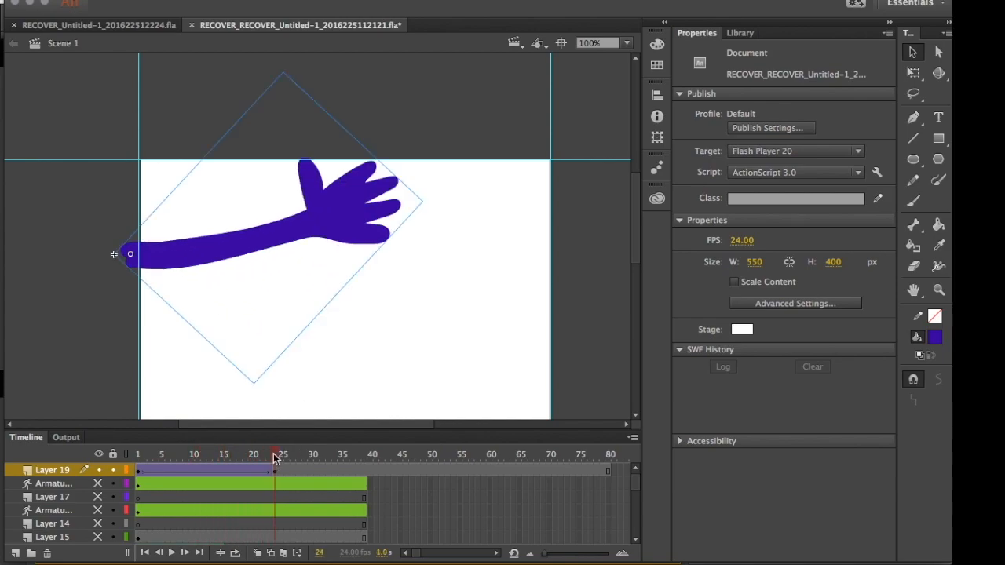
# Reopen the arm symbol from frame 24 and scrub through its hand drawings.
pyautogui.doubleClick(291, 235)
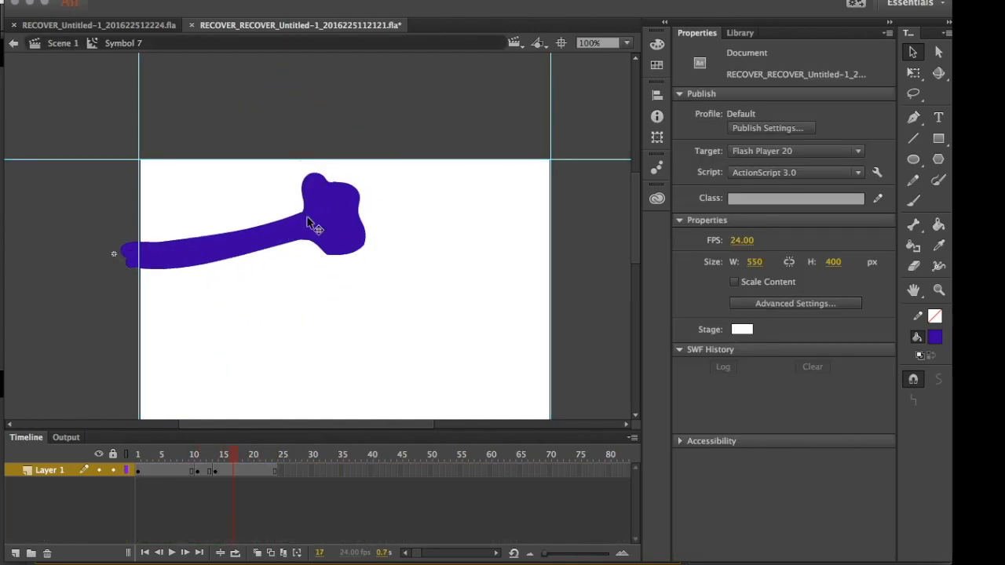
pyautogui.click(189, 455)
pyautogui.moveTo(190, 456); pyautogui.dragTo(245, 453)
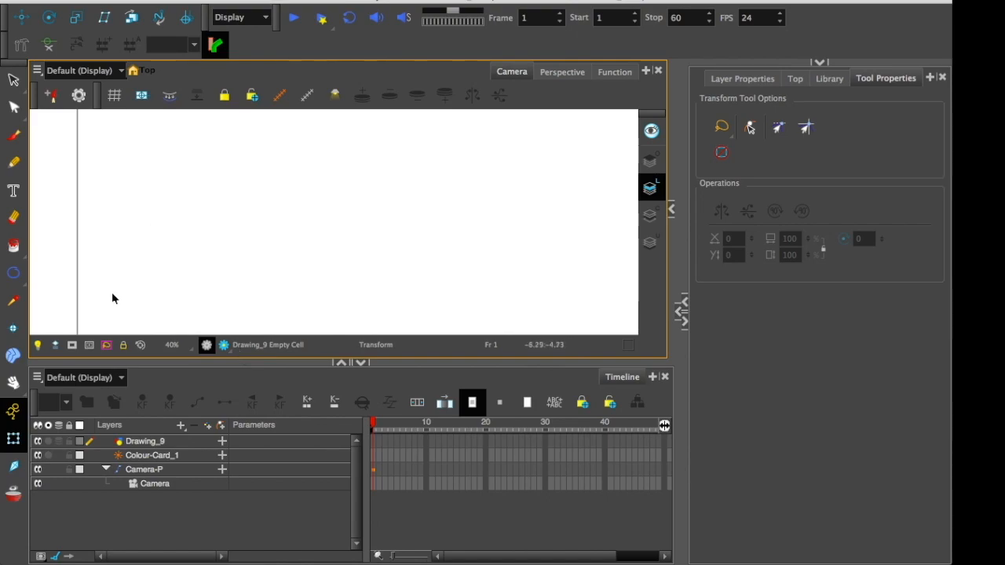
# Examine the two separate node networks in the Node View, selecting each group of connected nodes.
pyautogui.moveTo(666, 231); pyautogui.dragTo(208, 265)
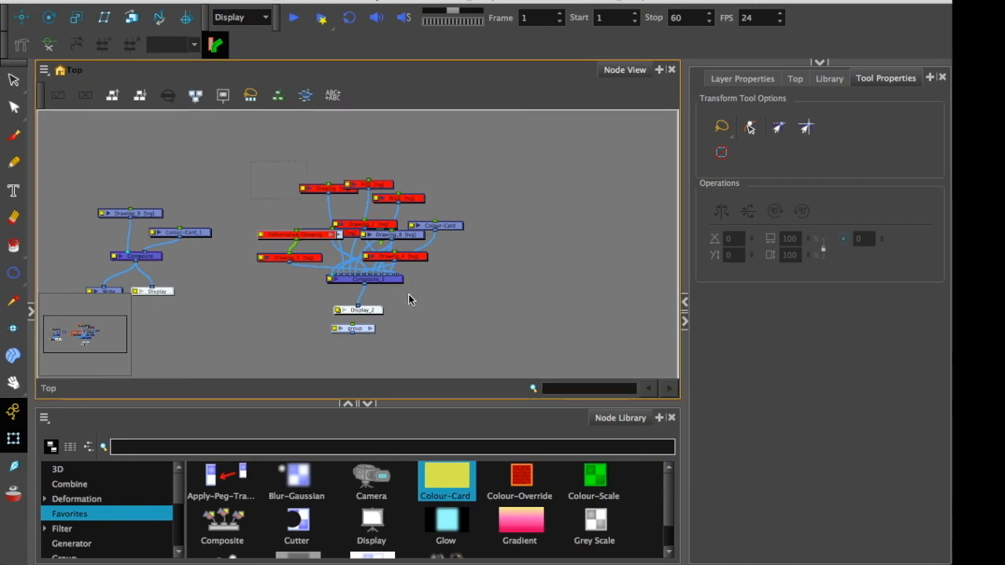
pyautogui.moveTo(409, 294); pyautogui.dragTo(452, 309)
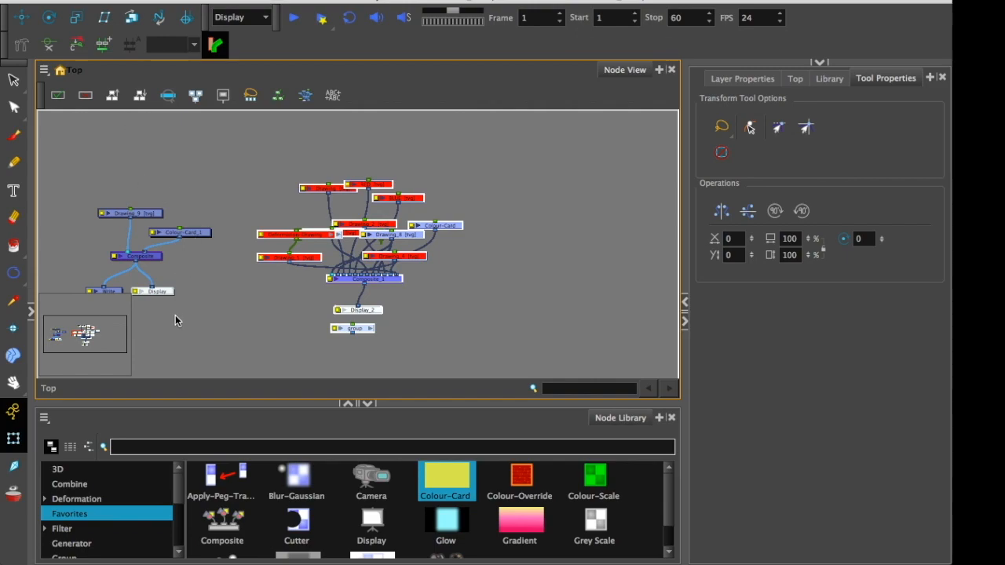
pyautogui.click(211, 307)
pyautogui.click(346, 310)
pyautogui.click(203, 345)
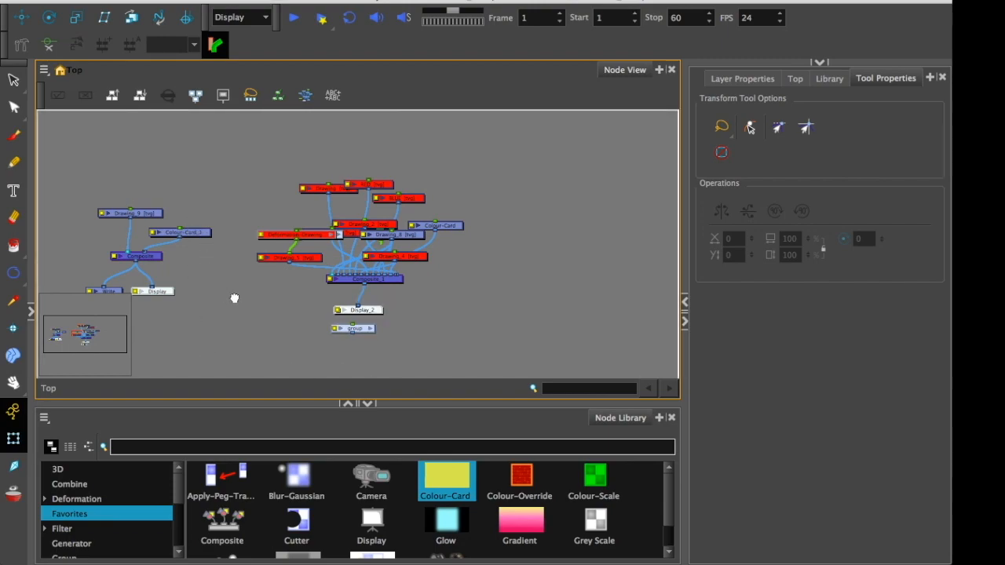
pyautogui.moveTo(235, 299); pyautogui.dragTo(385, 292)
pyautogui.press('2')
pyautogui.press('2')
pyautogui.moveTo(153, 223); pyautogui.dragTo(212, 223)
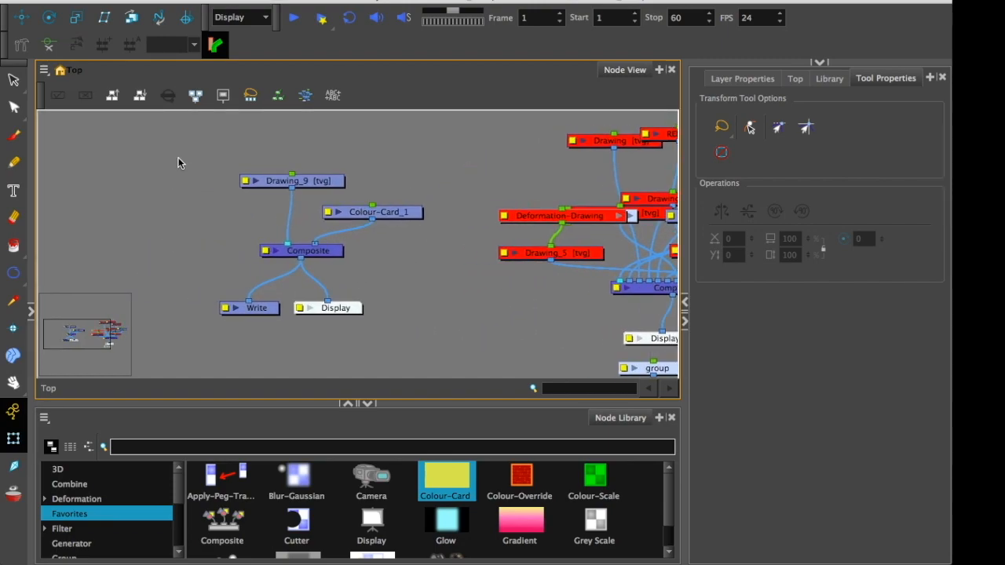
pyautogui.moveTo(178, 163); pyautogui.dragTo(411, 344)
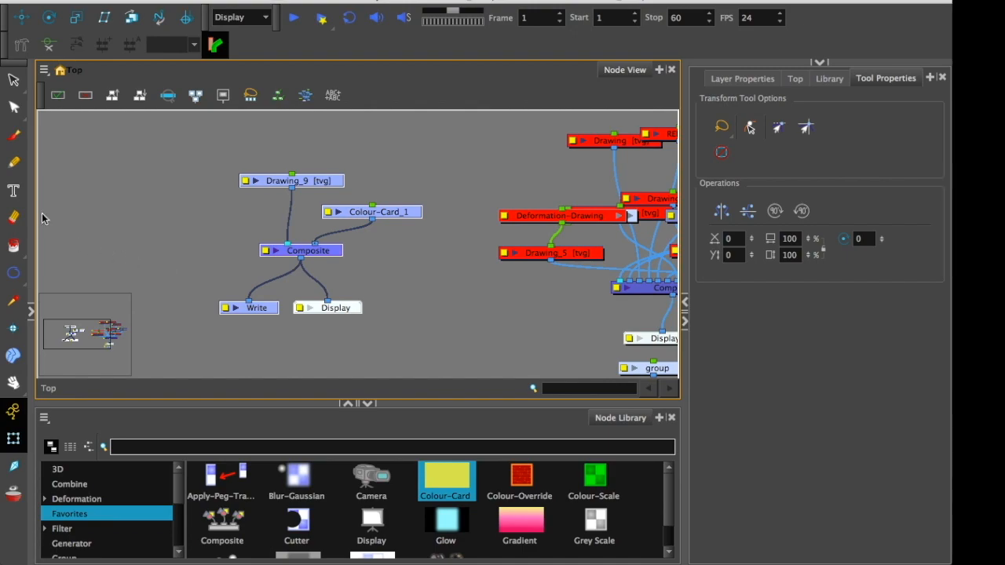
pyautogui.moveTo(82, 220); pyautogui.dragTo(735, 406)
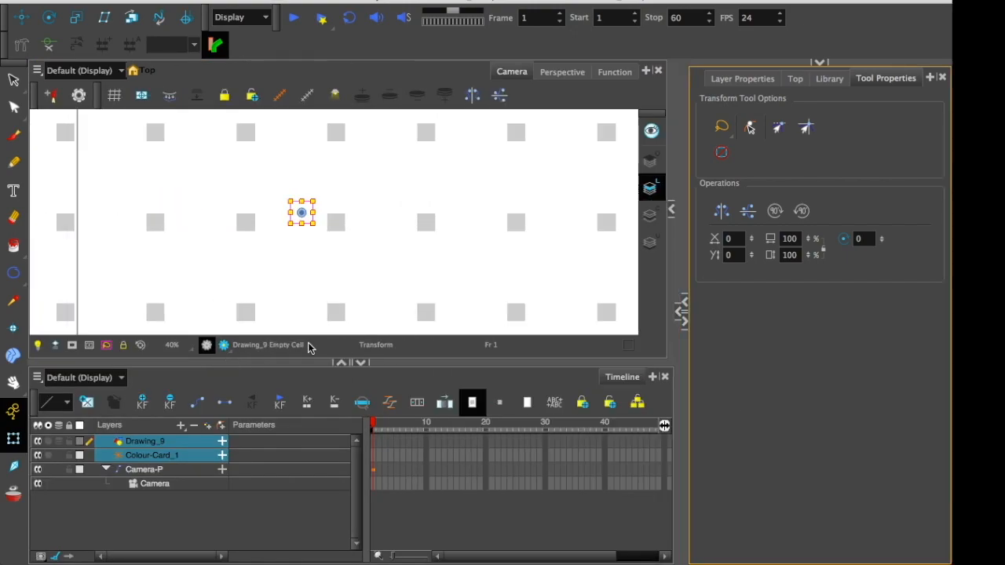
# Paint a blue arm with an open hand on frame 1 of Drawing_9 and extend its exposure to frame 27.
pyautogui.click(378, 443)
pyautogui.moveTo(110, 201)
pyautogui.mouseDown()
pyautogui.moveTo(239, 303)
pyautogui.moveTo(264, 316)
pyautogui.moveTo(279, 295)
pyautogui.moveTo(268, 259)
pyautogui.moveTo(248, 261)
pyautogui.moveTo(90, 176)
pyautogui.moveTo(111, 206)
pyautogui.mouseUp()
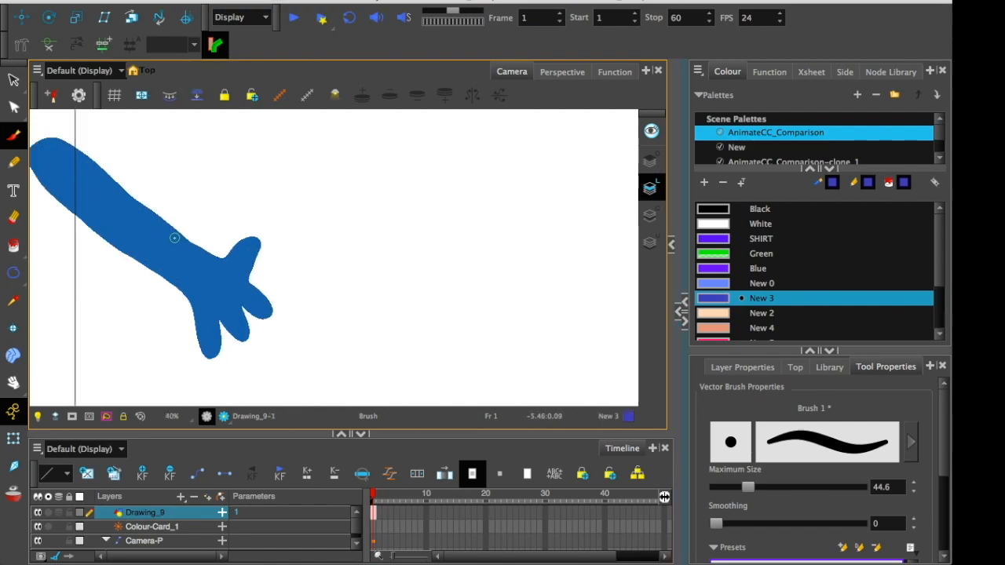
pyautogui.press('1')
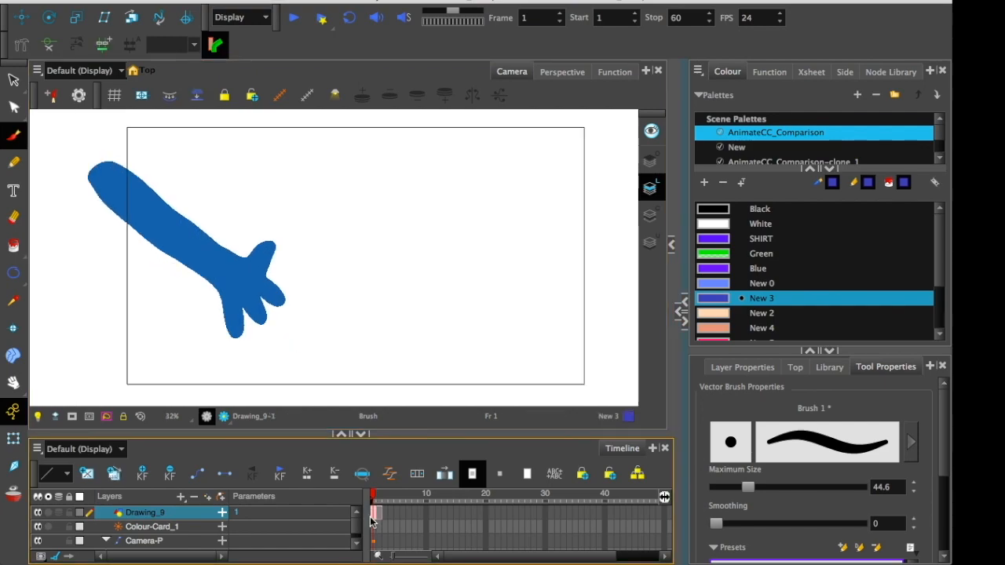
pyautogui.moveTo(376, 514); pyautogui.dragTo(528, 516)
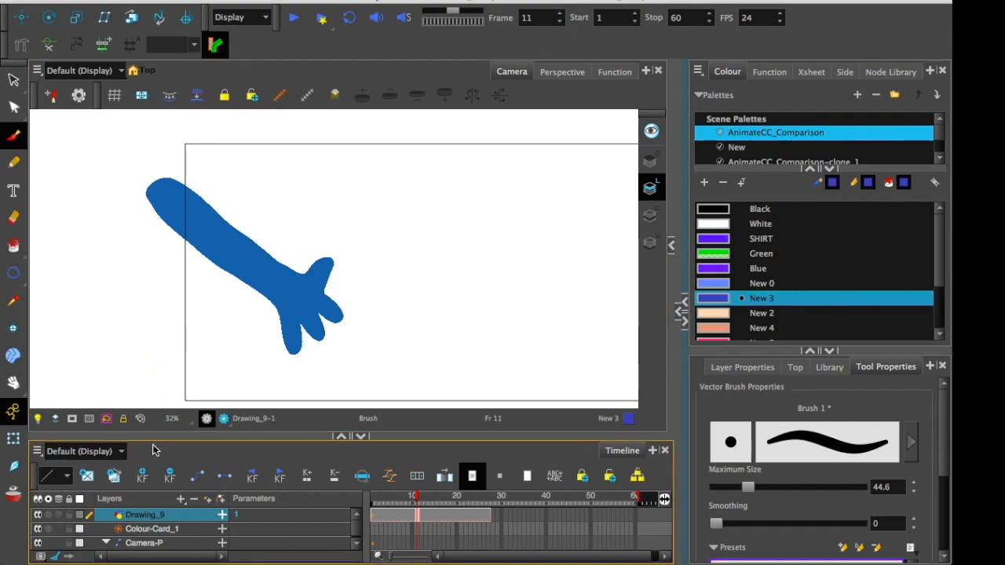
# Add a parent peg to Drawing_9 and place a keyframe on the peg at frame 27.
pyautogui.moveTo(150, 438); pyautogui.dragTo(175, 425)
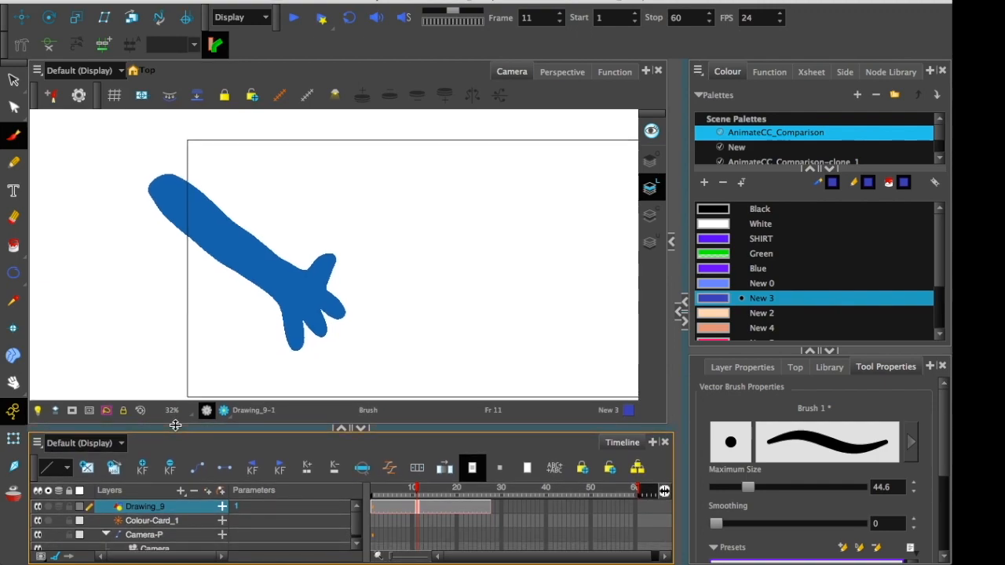
pyautogui.click(220, 474)
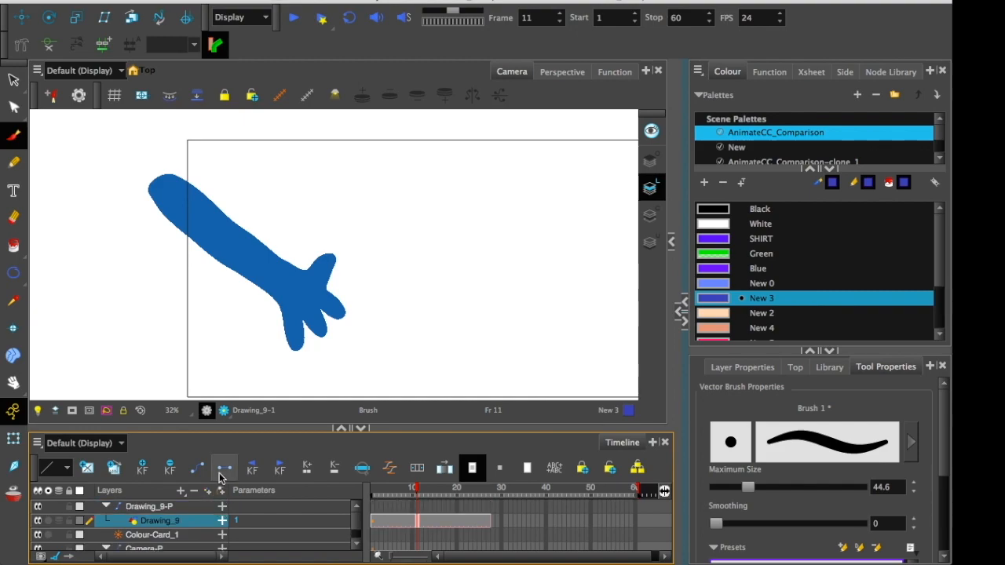
pyautogui.click(367, 513)
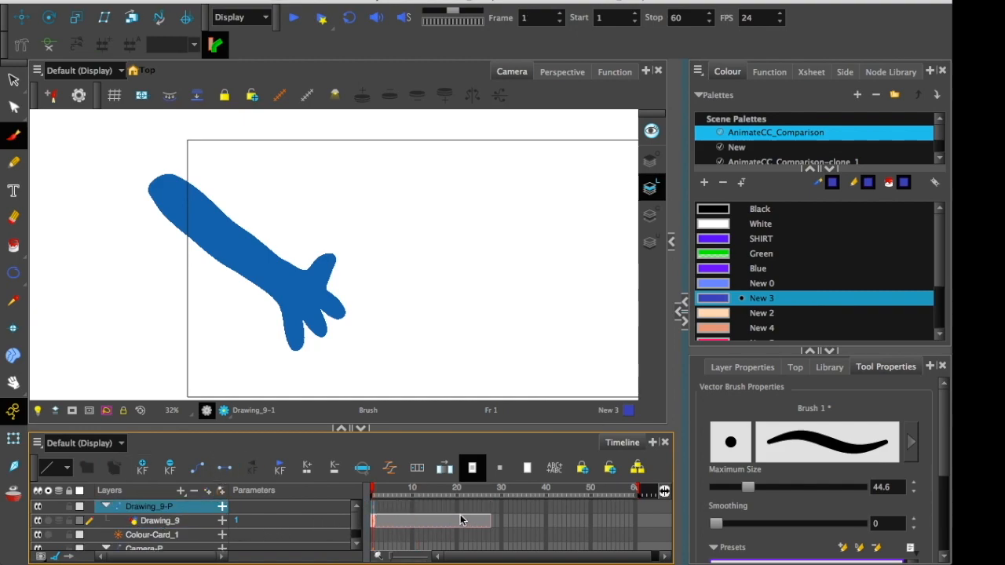
pyautogui.click(489, 513)
pyautogui.click(142, 467)
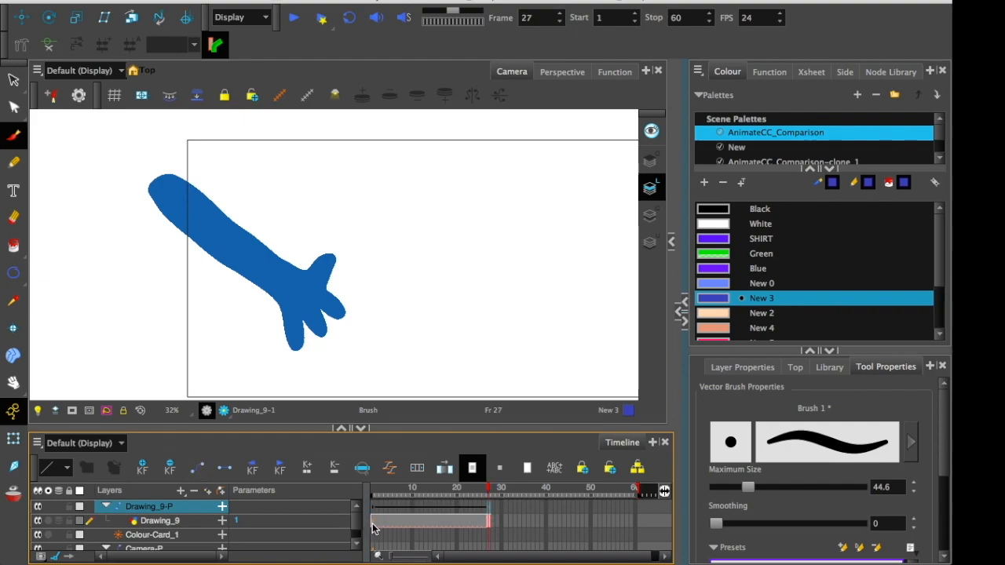
pyautogui.click(373, 525)
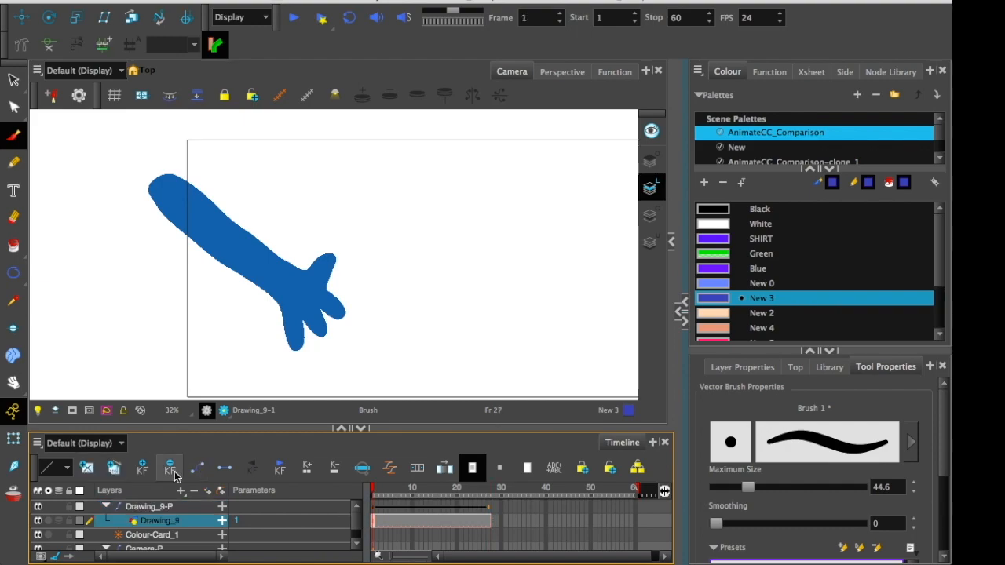
# At frame 27, move the peg's pivot to the shoulder, rotate the arm upward and scrub through the motion.
pyautogui.click(487, 507)
pyautogui.click(48, 17)
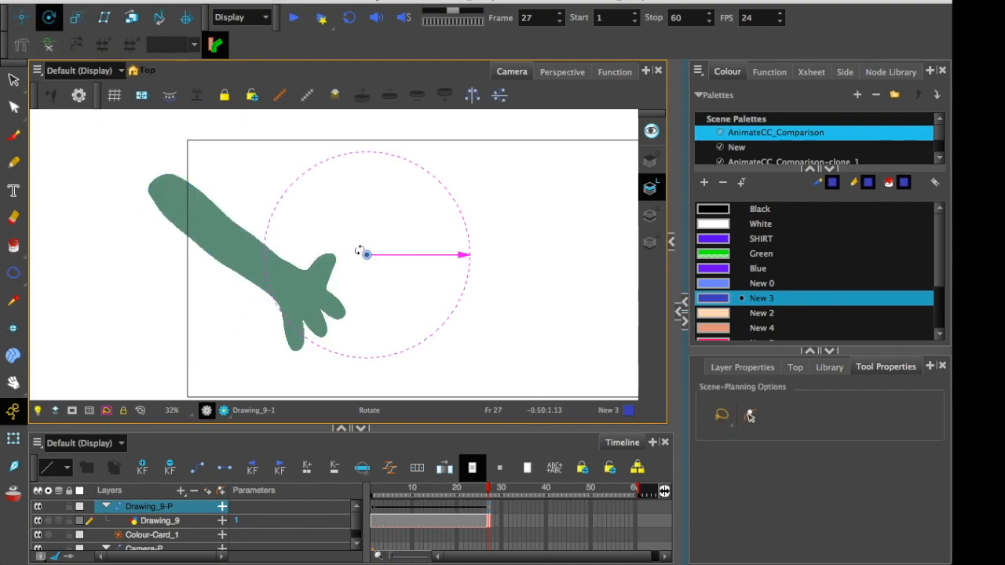
pyautogui.moveTo(362, 253)
pyautogui.mouseDown()
pyautogui.moveTo(314, 259)
pyautogui.moveTo(168, 187)
pyautogui.mouseUp()
pyautogui.moveTo(294, 309); pyautogui.dragTo(277, 175)
pyautogui.moveTo(455, 490); pyautogui.dragTo(492, 488)
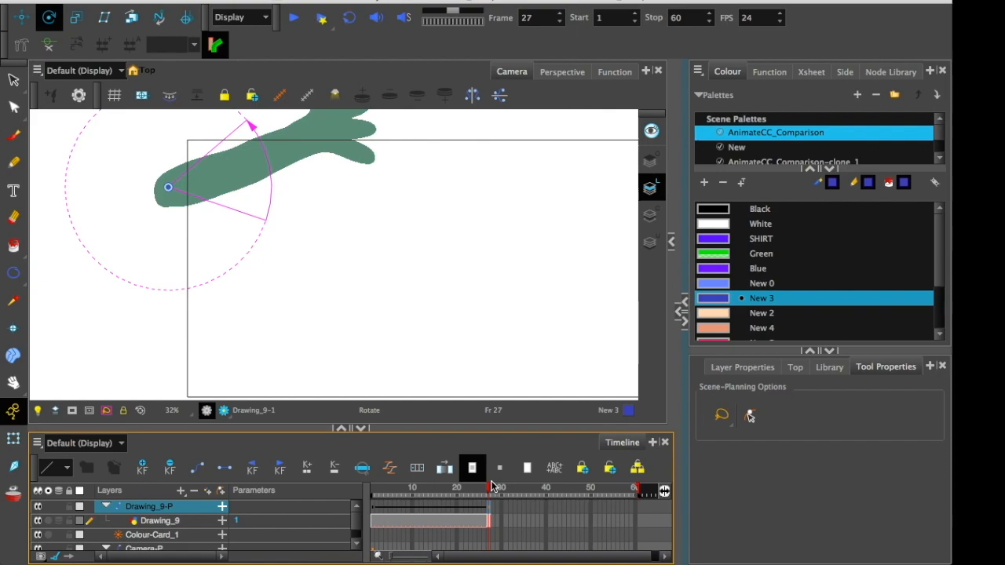
# Turn off Animate mode and use Translate to position the entire arm animation lower in the camera frame.
pyautogui.click(21, 17)
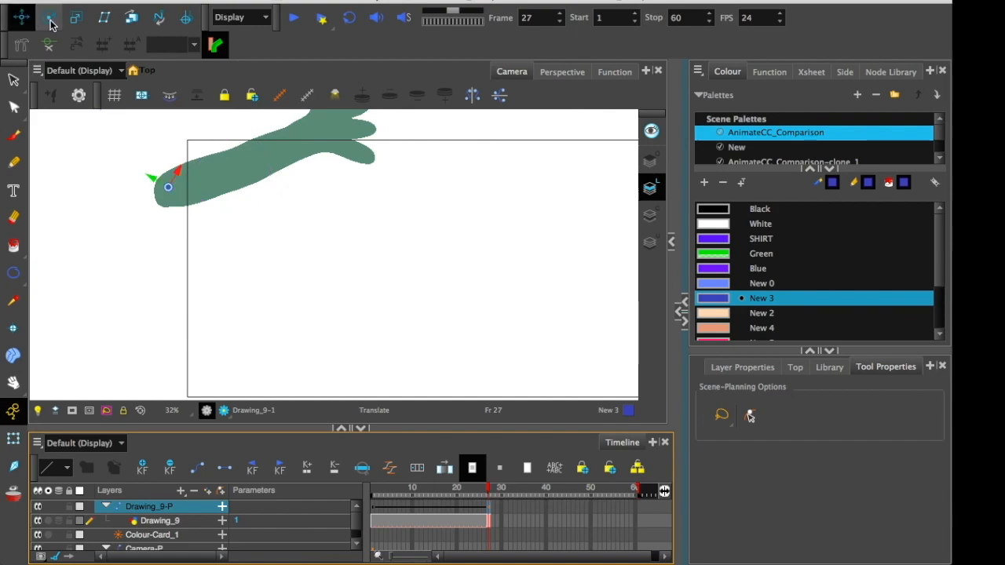
pyautogui.click(11, 411)
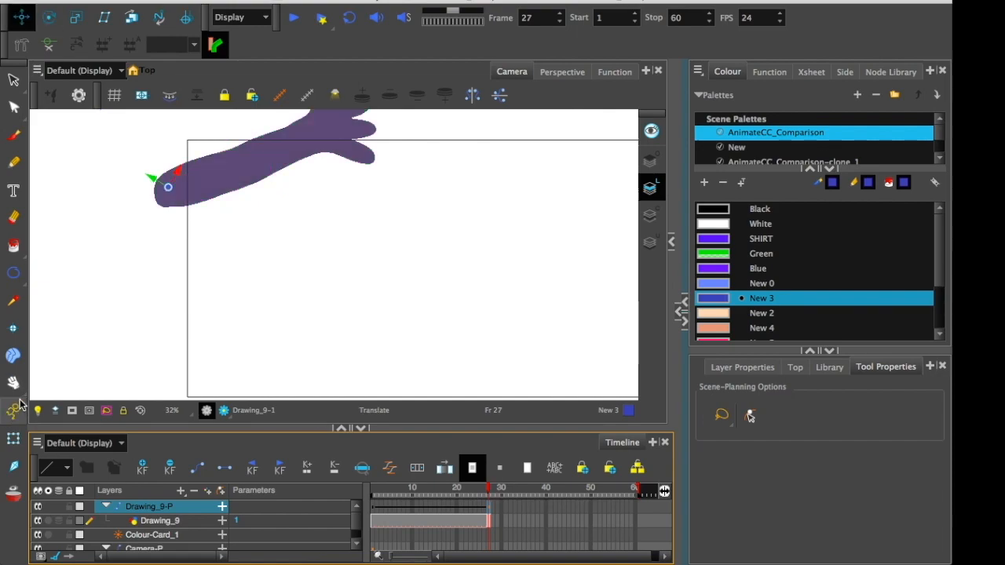
pyautogui.moveTo(112, 264); pyautogui.dragTo(117, 382)
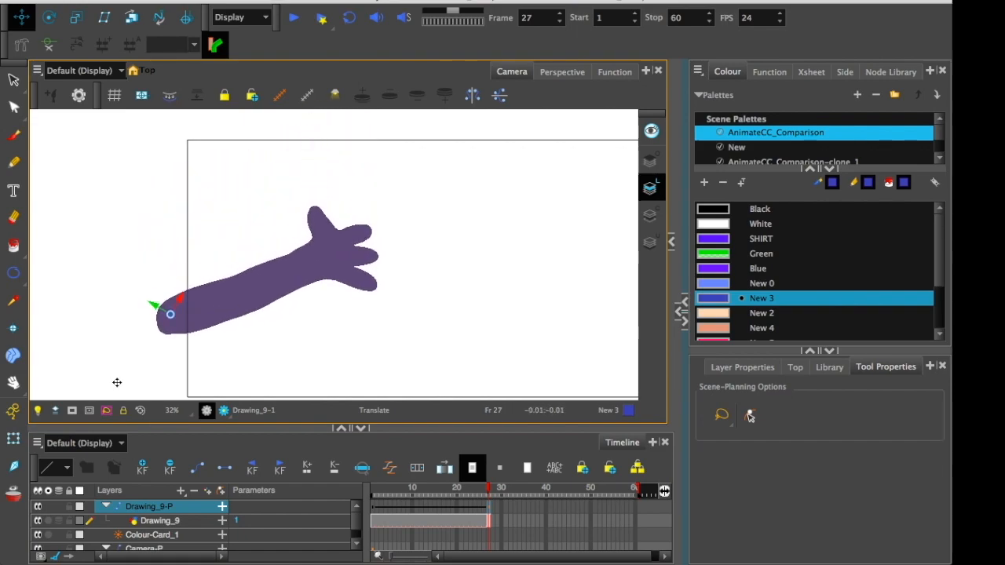
pyautogui.click(12, 410)
pyautogui.moveTo(461, 502); pyautogui.dragTo(489, 502)
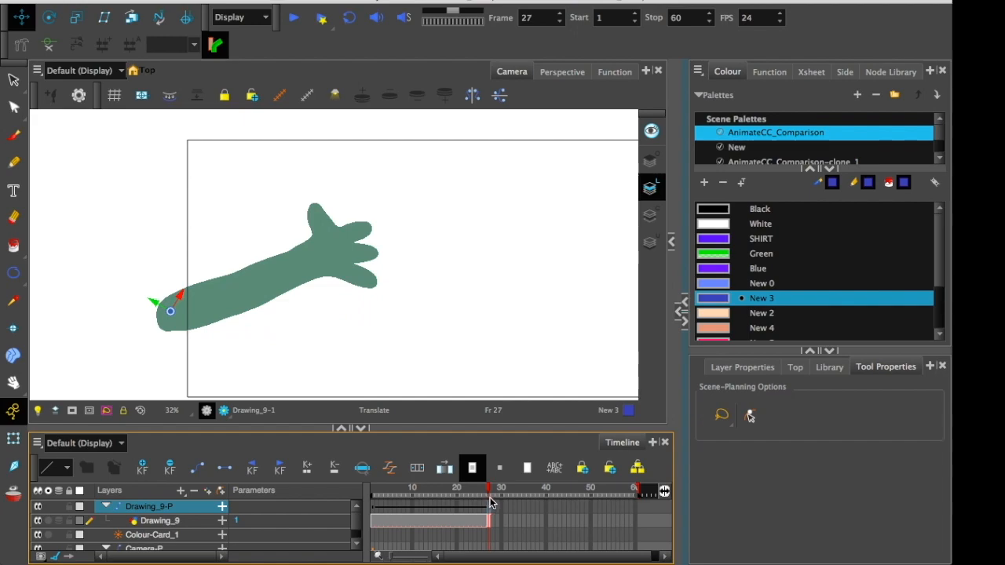
pyautogui.click(13, 411)
pyautogui.moveTo(87, 341); pyautogui.dragTo(90, 302)
pyautogui.moveTo(489, 493); pyautogui.dragTo(467, 493)
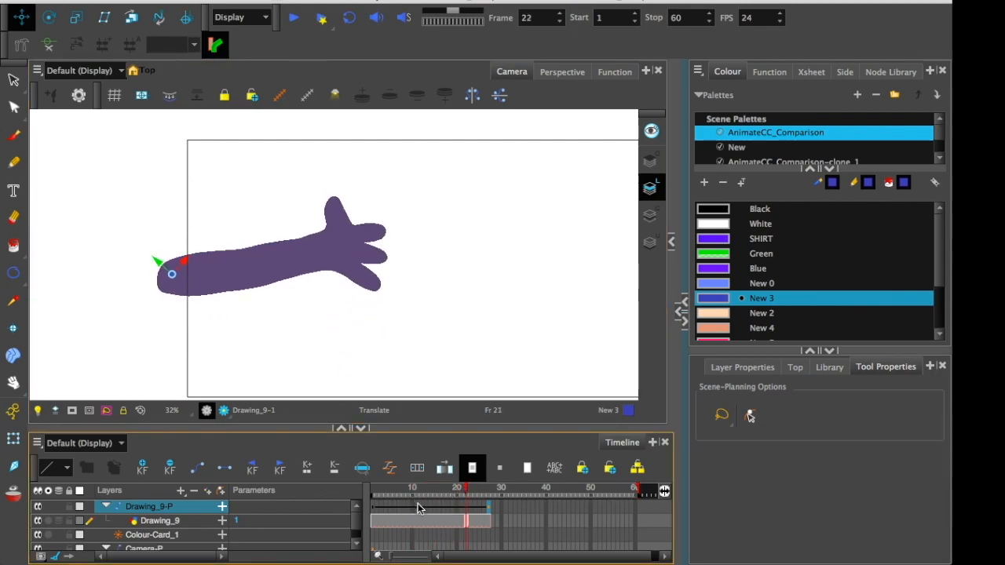
# Duplicate the arm drawing at frame 14 of the Drawing_9 layer.
pyautogui.click(439, 519)
pyautogui.click(435, 522)
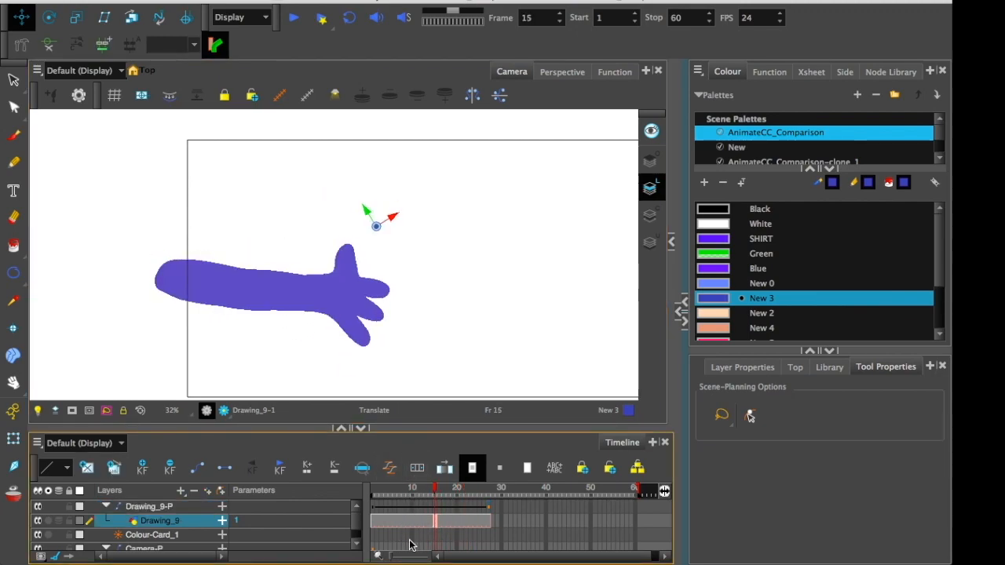
pyautogui.moveTo(453, 522); pyautogui.dragTo(397, 535)
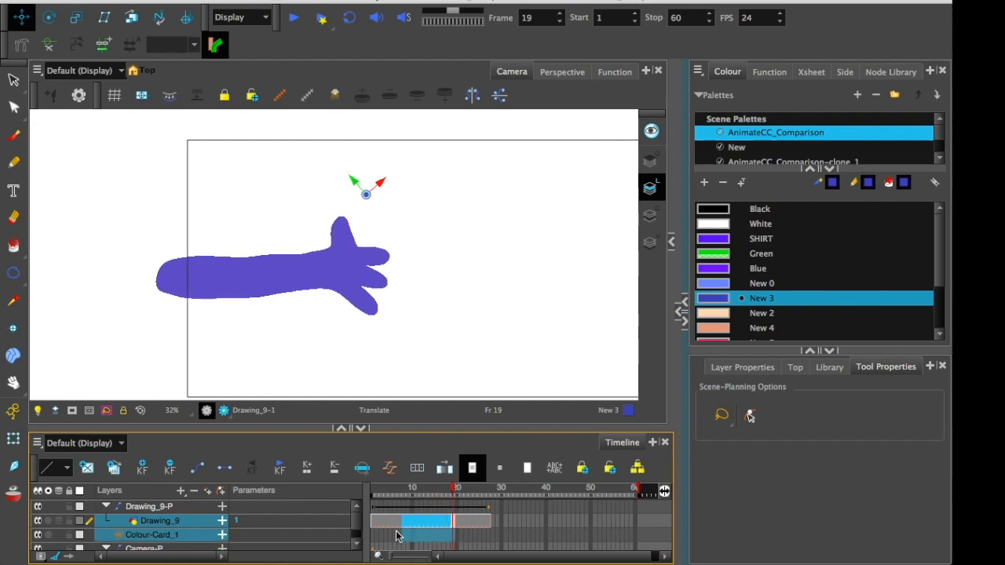
pyautogui.click(457, 525)
pyautogui.click(429, 521)
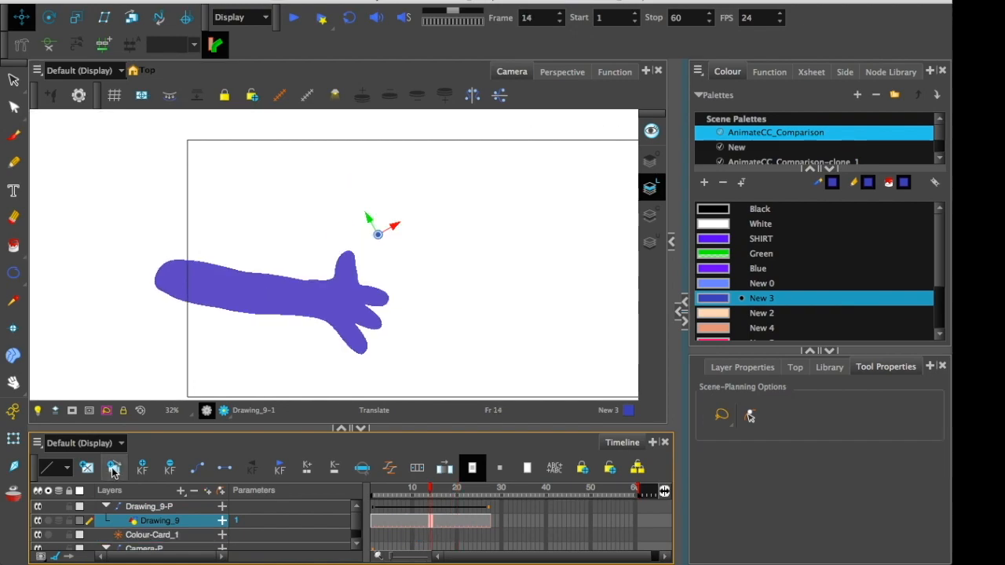
pyautogui.click(404, 522)
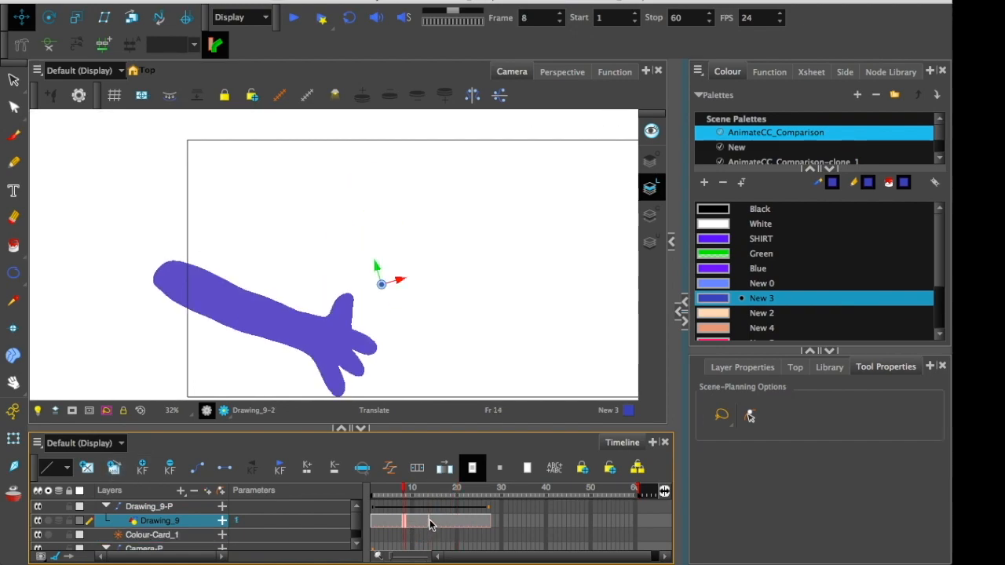
# Erase the open hand from the duplicated arm at frame 14 and scrub through the tween with onion skin.
pyautogui.click(430, 523)
pyautogui.click(16, 218)
pyautogui.moveTo(334, 280)
pyautogui.mouseDown()
pyautogui.moveTo(331, 340)
pyautogui.moveTo(358, 299)
pyautogui.moveTo(384, 291)
pyautogui.moveTo(385, 323)
pyautogui.moveTo(349, 357)
pyautogui.moveTo(342, 330)
pyautogui.mouseUp()
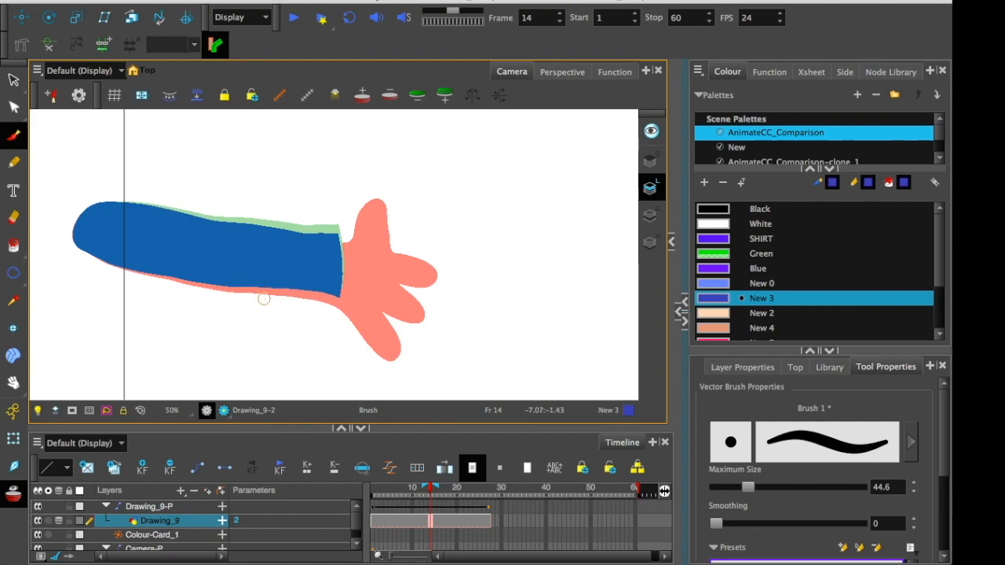
pyautogui.moveTo(431, 495)
pyautogui.mouseDown()
pyautogui.moveTo(457, 495)
pyautogui.moveTo(413, 495)
pyautogui.moveTo(446, 492)
pyautogui.mouseUp()
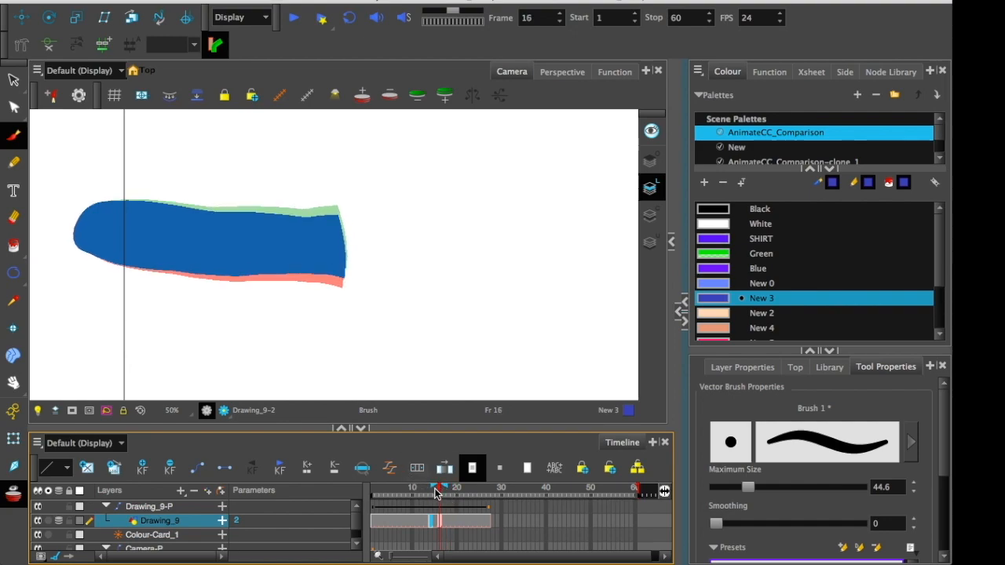
pyautogui.moveTo(442, 493)
pyautogui.mouseDown()
pyautogui.moveTo(417, 493)
pyautogui.moveTo(463, 492)
pyautogui.mouseUp()
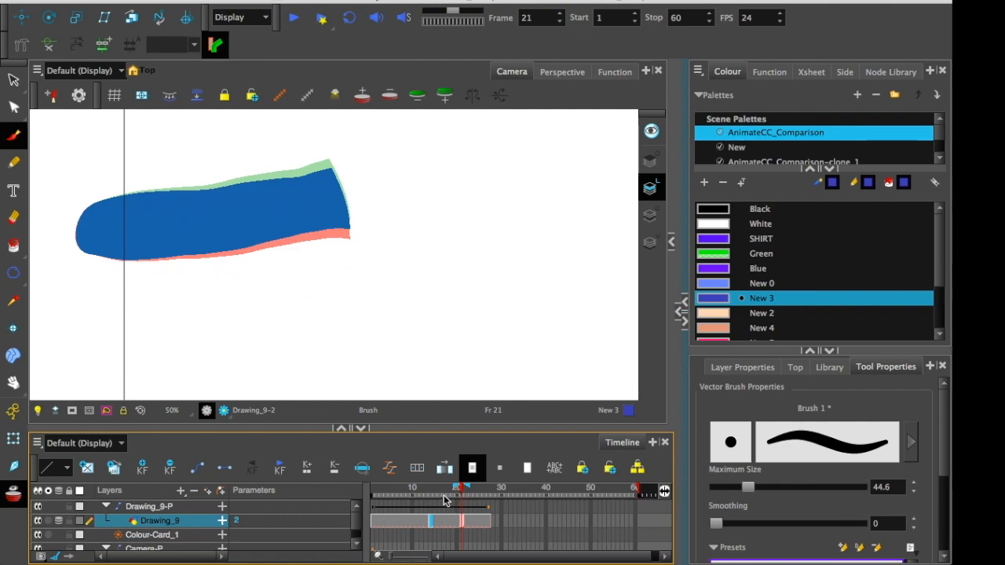
# Disable the Drawing_9-P peg and paint a closed fist on the arm at frame 14.
pyautogui.click(38, 506)
pyautogui.moveTo(126, 281); pyautogui.dragTo(171, 329)
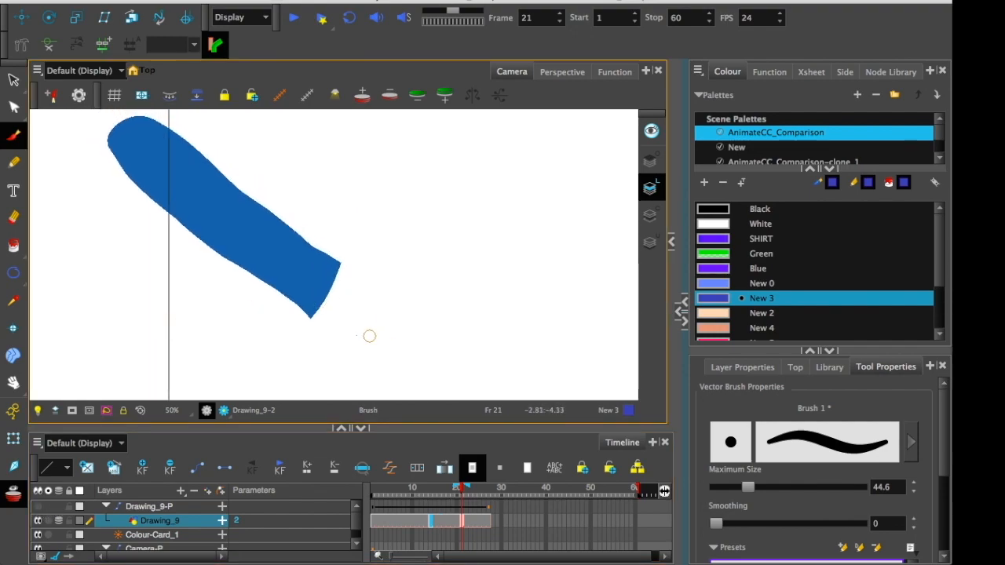
pyautogui.moveTo(399, 492); pyautogui.dragTo(429, 491)
pyautogui.moveTo(197, 286); pyautogui.dragTo(197, 227)
pyautogui.press('2')
pyautogui.press('2')
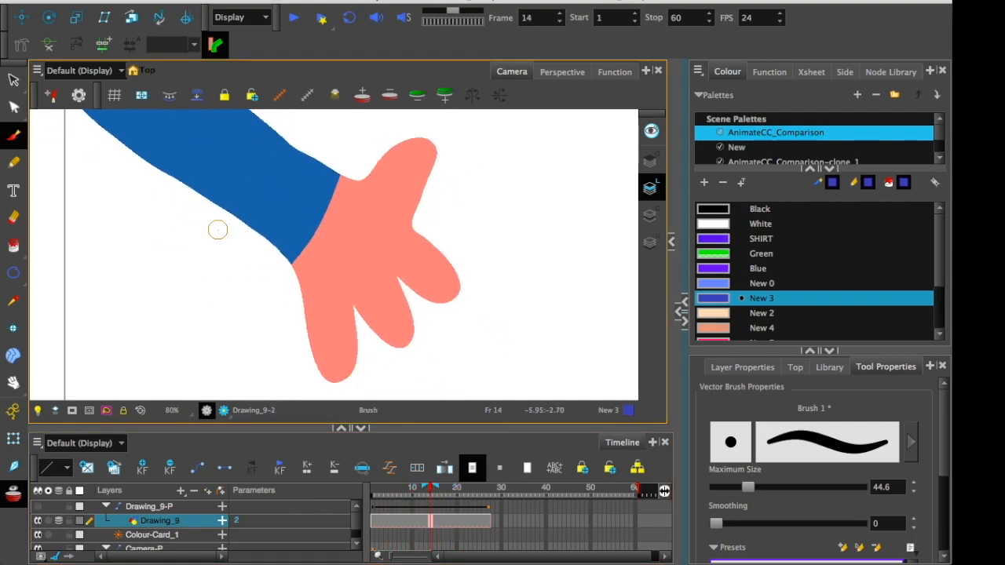
pyautogui.moveTo(295, 253)
pyautogui.mouseDown()
pyautogui.moveTo(373, 312)
pyautogui.moveTo(412, 206)
pyautogui.moveTo(413, 225)
pyautogui.moveTo(328, 236)
pyautogui.moveTo(361, 314)
pyautogui.moveTo(390, 282)
pyautogui.mouseUp()
pyautogui.moveTo(345, 174)
pyautogui.mouseDown()
pyautogui.moveTo(416, 195)
pyautogui.moveTo(386, 193)
pyautogui.mouseUp()
# Create an in-between drawing at frame 13 with the open fingers repainted as a partly closed hand.
pyautogui.click(421, 519)
pyautogui.press('.')
pyautogui.click(14, 217)
pyautogui.moveTo(294, 276)
pyautogui.mouseDown()
pyautogui.moveTo(431, 235)
pyautogui.moveTo(403, 345)
pyautogui.moveTo(393, 334)
pyautogui.mouseUp()
pyautogui.click(14, 135)
pyautogui.moveTo(318, 175)
pyautogui.mouseDown()
pyautogui.moveTo(385, 169)
pyautogui.moveTo(413, 216)
pyautogui.moveTo(403, 219)
pyautogui.moveTo(430, 282)
pyautogui.moveTo(400, 283)
pyautogui.moveTo(344, 356)
pyautogui.moveTo(304, 292)
pyautogui.moveTo(289, 228)
pyautogui.moveTo(339, 188)
pyautogui.moveTo(409, 181)
pyautogui.moveTo(393, 244)
pyautogui.moveTo(340, 234)
pyautogui.moveTo(385, 289)
pyautogui.moveTo(339, 241)
pyautogui.moveTo(325, 338)
pyautogui.moveTo(409, 284)
pyautogui.moveTo(411, 224)
pyautogui.mouseUp()
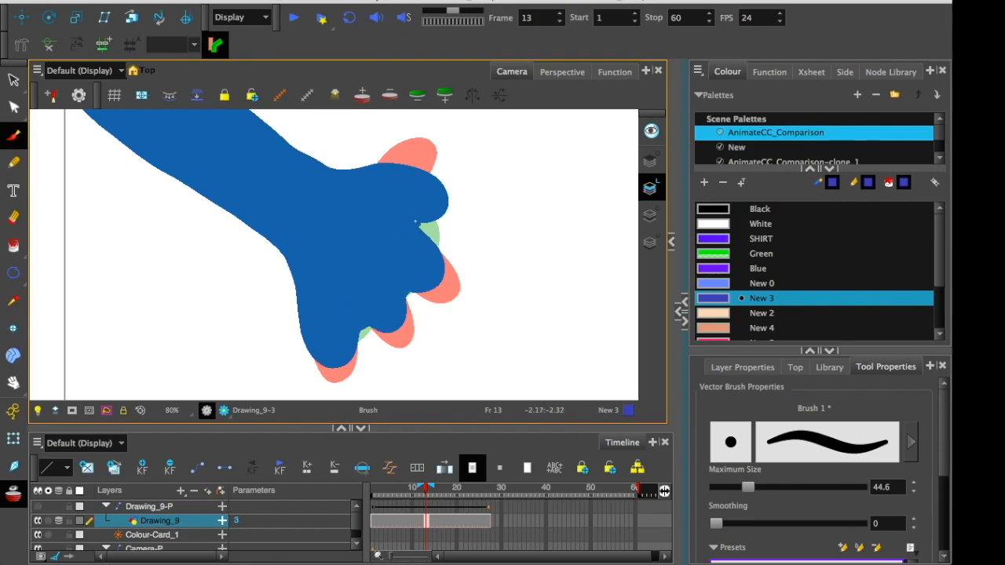
# Re-enable the Drawing_9-P peg and scrub and play through the rotating arm with its closing hand.
pyautogui.moveTo(238, 237); pyautogui.dragTo(252, 251)
pyautogui.press('1')
pyautogui.moveTo(426, 488)
pyautogui.mouseDown()
pyautogui.moveTo(409, 489)
pyautogui.moveTo(462, 488)
pyautogui.moveTo(428, 491)
pyautogui.moveTo(452, 484)
pyautogui.mouseUp()
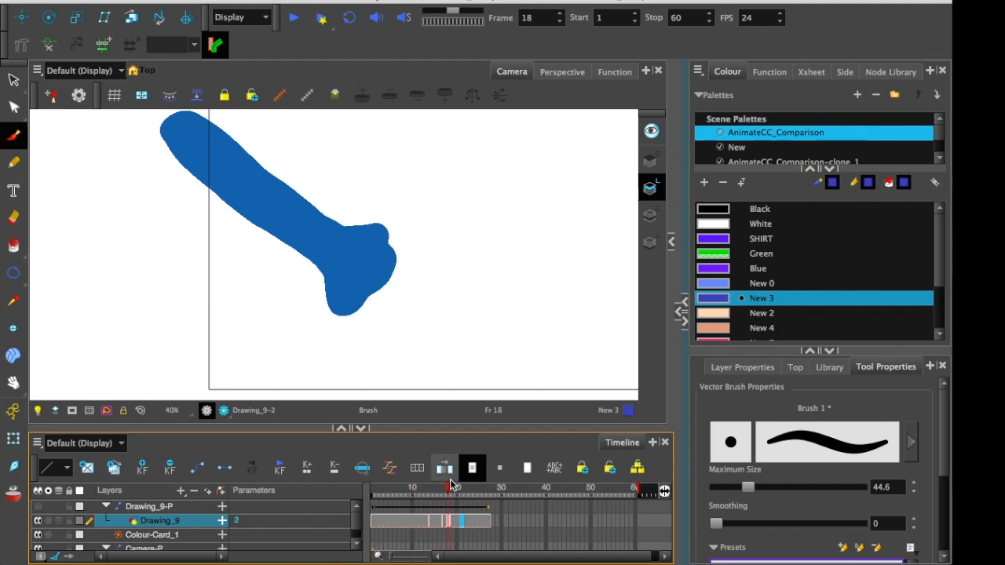
pyautogui.click(37, 506)
pyautogui.moveTo(413, 489)
pyautogui.mouseDown()
pyautogui.moveTo(394, 488)
pyautogui.moveTo(456, 488)
pyautogui.moveTo(399, 521)
pyautogui.moveTo(449, 518)
pyautogui.mouseUp()
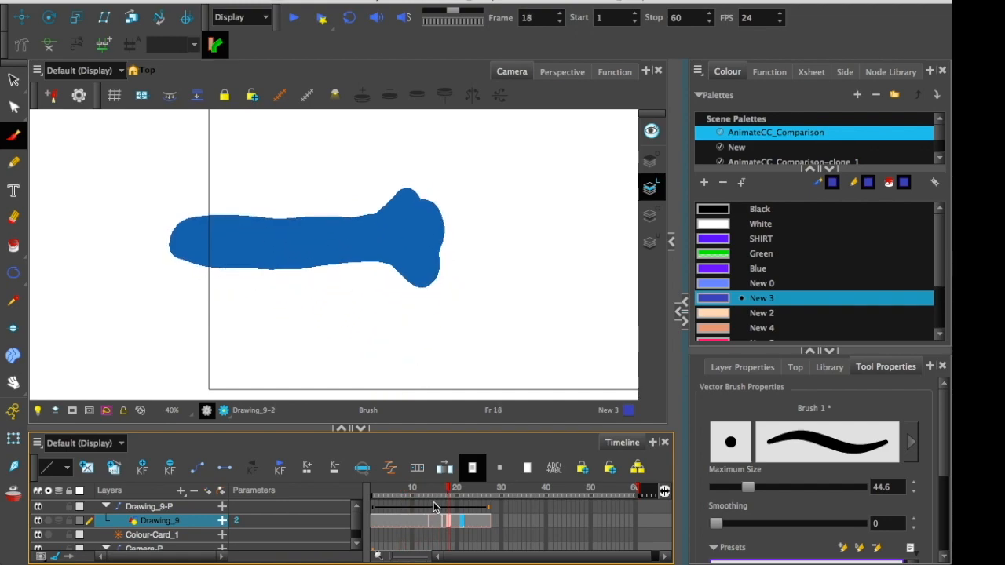
pyautogui.press('Return')
# Move to frame 11 and enlarge the timeline to show all of the layers.
pyautogui.moveTo(435, 491); pyautogui.dragTo(416, 498)
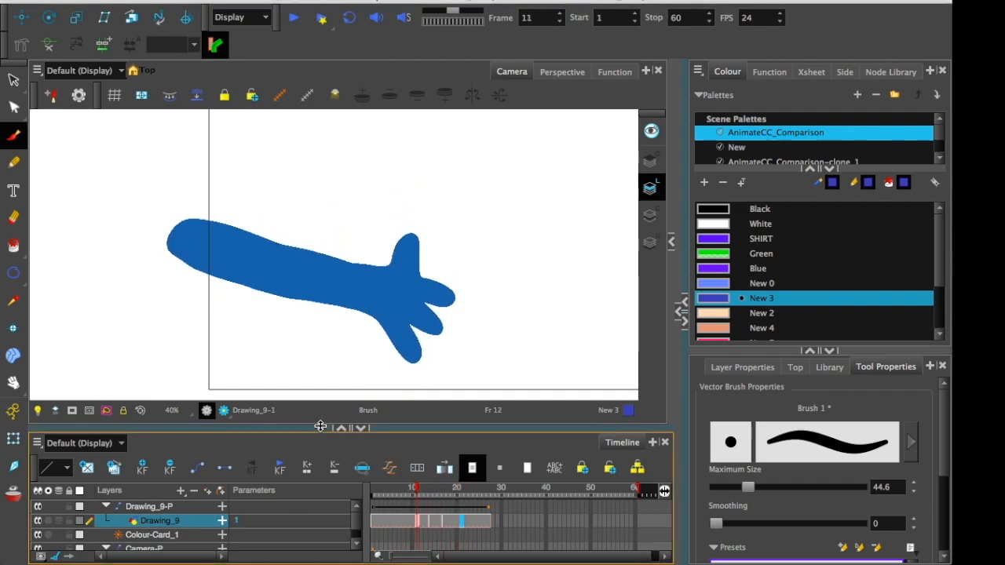
pyautogui.click(345, 429)
pyautogui.moveTo(254, 62)
pyautogui.mouseDown()
pyautogui.moveTo(269, 213)
pyautogui.moveTo(326, 377)
pyautogui.moveTo(326, 427)
pyautogui.mouseUp()
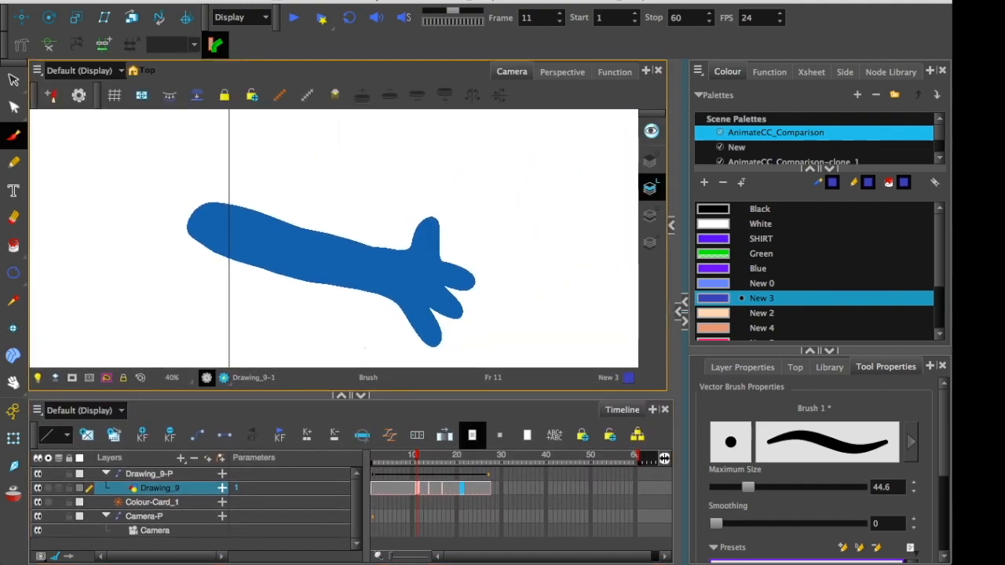
# Show the whole Animate stage, and in Harmony move the Camera-P peg in the Top view.
pyautogui.moveTo(415, 460)
pyautogui.mouseDown()
pyautogui.moveTo(460, 460)
pyautogui.moveTo(413, 460)
pyautogui.moveTo(443, 459)
pyautogui.mouseUp()
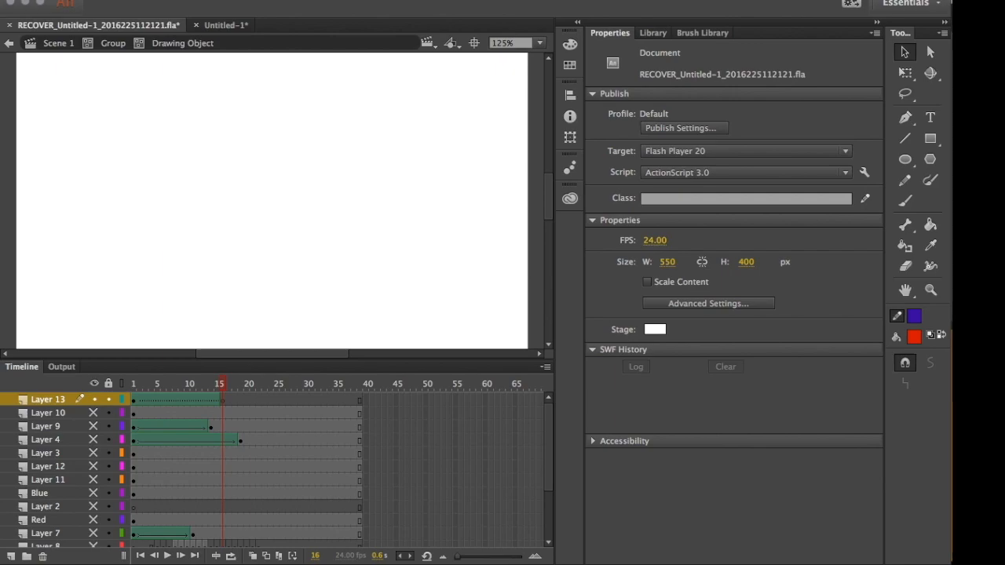
pyautogui.hotkey('ctrl', '-')
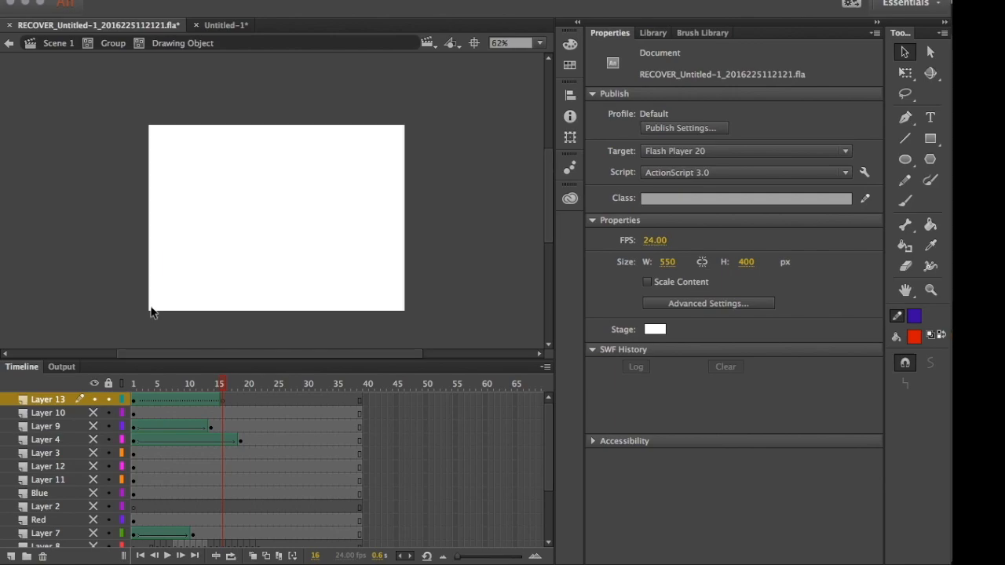
pyautogui.hotkey('ctrl', '=')
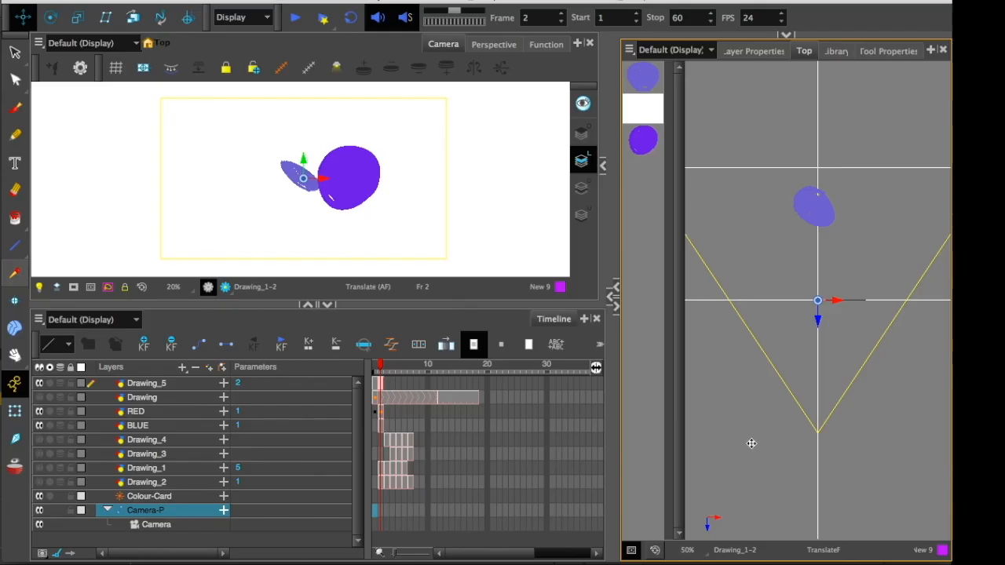
pyautogui.moveTo(751, 446)
pyautogui.mouseDown()
pyautogui.moveTo(743, 390)
pyautogui.moveTo(752, 291)
pyautogui.moveTo(811, 309)
pyautogui.moveTo(791, 404)
pyautogui.moveTo(740, 446)
pyautogui.moveTo(764, 506)
pyautogui.moveTo(695, 483)
pyautogui.moveTo(714, 431)
pyautogui.moveTo(795, 412)
pyautogui.moveTo(743, 436)
pyautogui.moveTo(751, 421)
pyautogui.moveTo(812, 417)
pyautogui.moveTo(853, 366)
pyautogui.moveTo(796, 292)
pyautogui.moveTo(785, 303)
pyautogui.moveTo(715, 267)
pyautogui.moveTo(738, 218)
pyautogui.moveTo(783, 372)
pyautogui.moveTo(738, 432)
pyautogui.moveTo(743, 485)
pyautogui.moveTo(774, 421)
pyautogui.moveTo(768, 414)
pyautogui.moveTo(775, 432)
pyautogui.mouseUp()
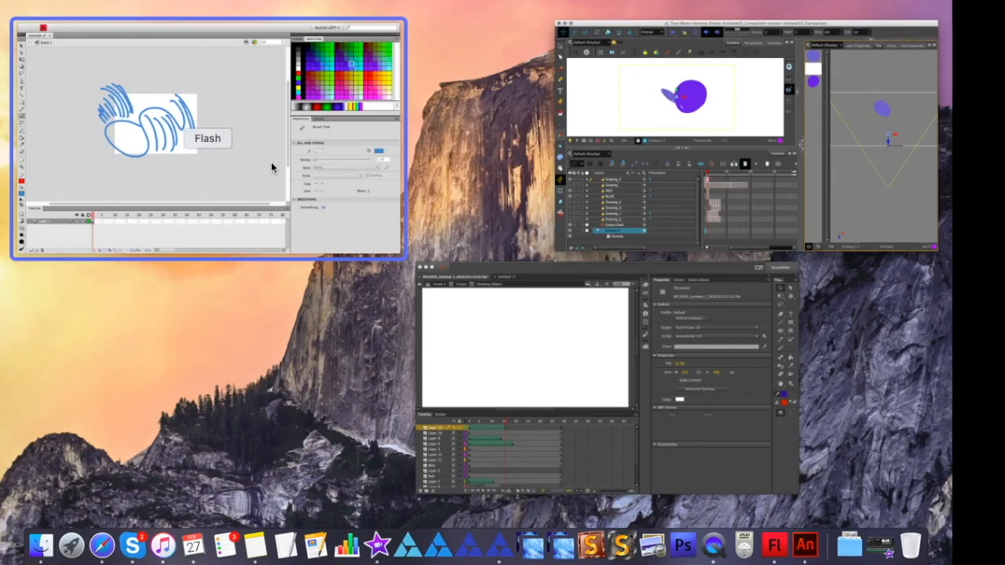
# Switch to Animate and brush long, crossing red strokes over the stage and the surrounding pasteboard on Layer 13.
pyautogui.click(492, 322)
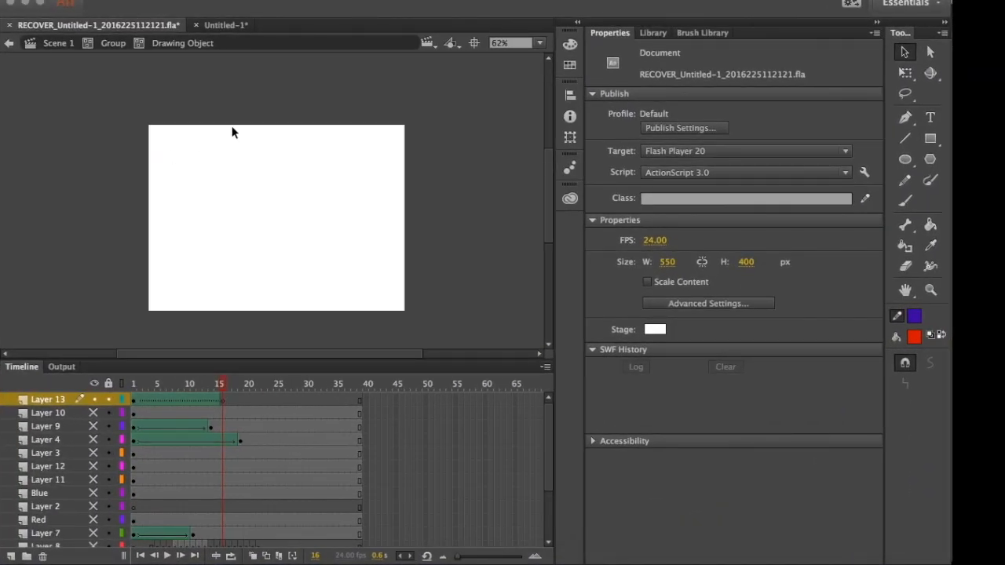
pyautogui.click(905, 201)
pyautogui.moveTo(480, 208); pyautogui.dragTo(235, 351)
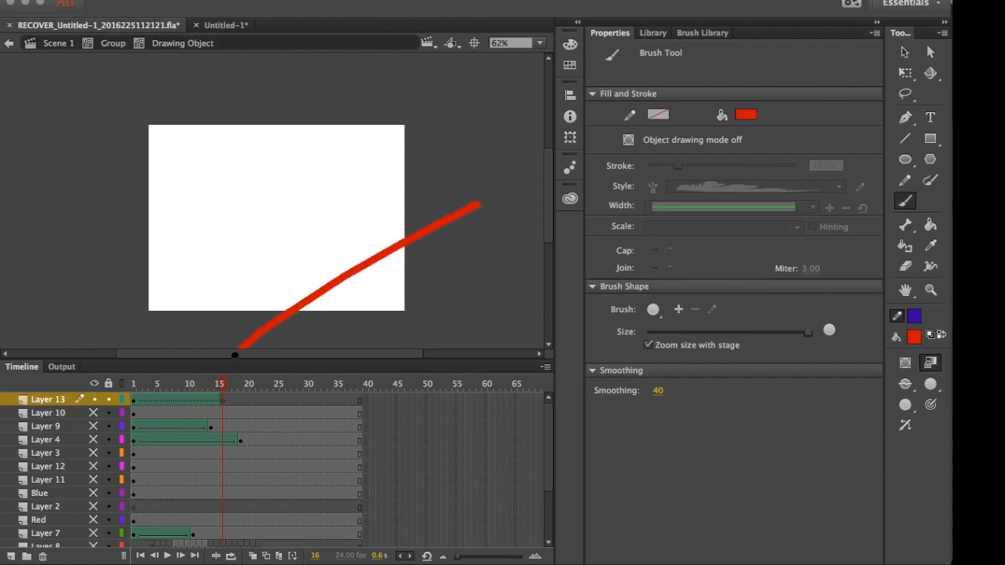
pyautogui.moveTo(465, 158); pyautogui.dragTo(172, 349)
pyautogui.moveTo(469, 92); pyautogui.dragTo(39, 349)
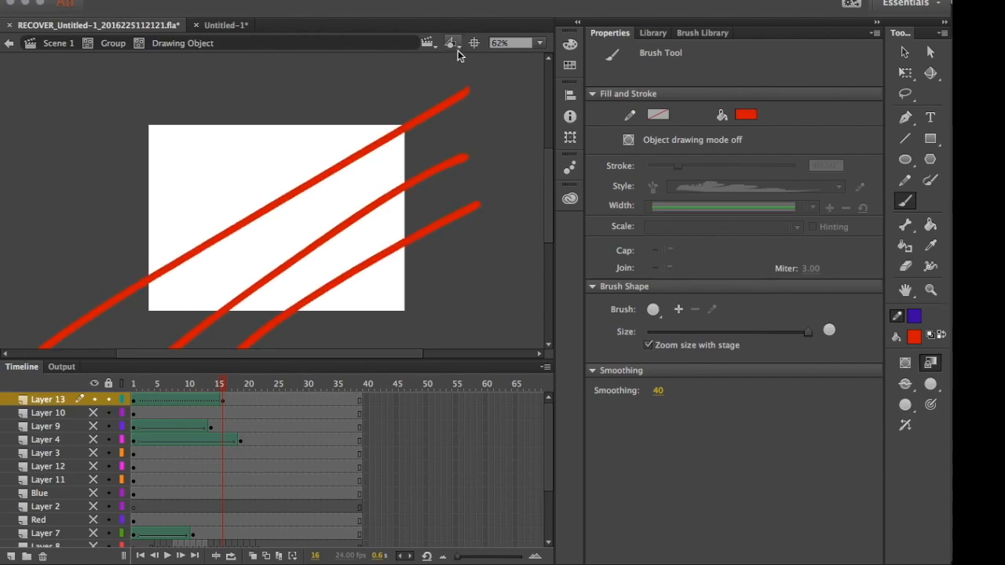
pyautogui.moveTo(382, 83); pyautogui.dragTo(27, 297)
pyautogui.moveTo(252, 123); pyautogui.dragTo(36, 254)
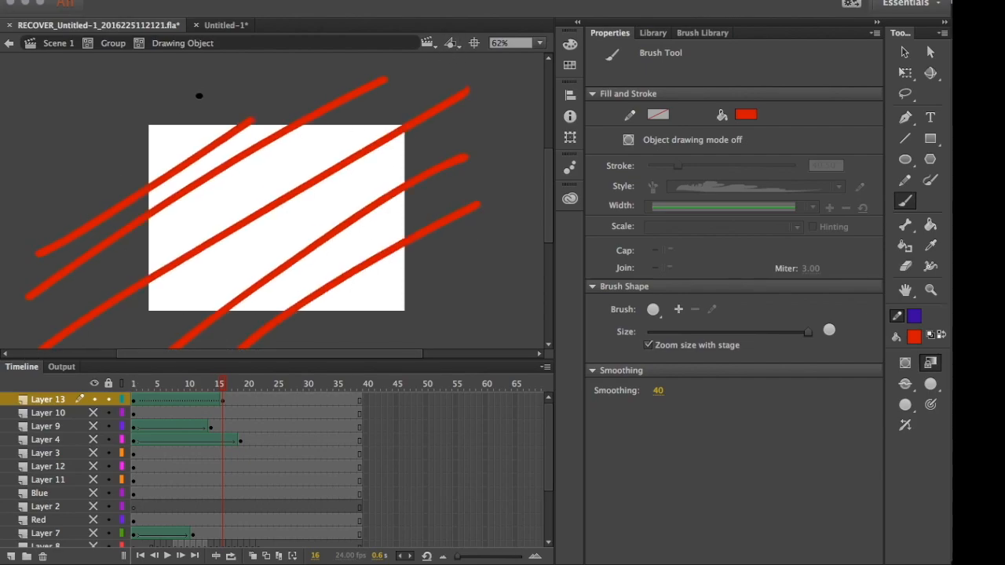
pyautogui.moveTo(263, 64); pyautogui.dragTo(537, 274)
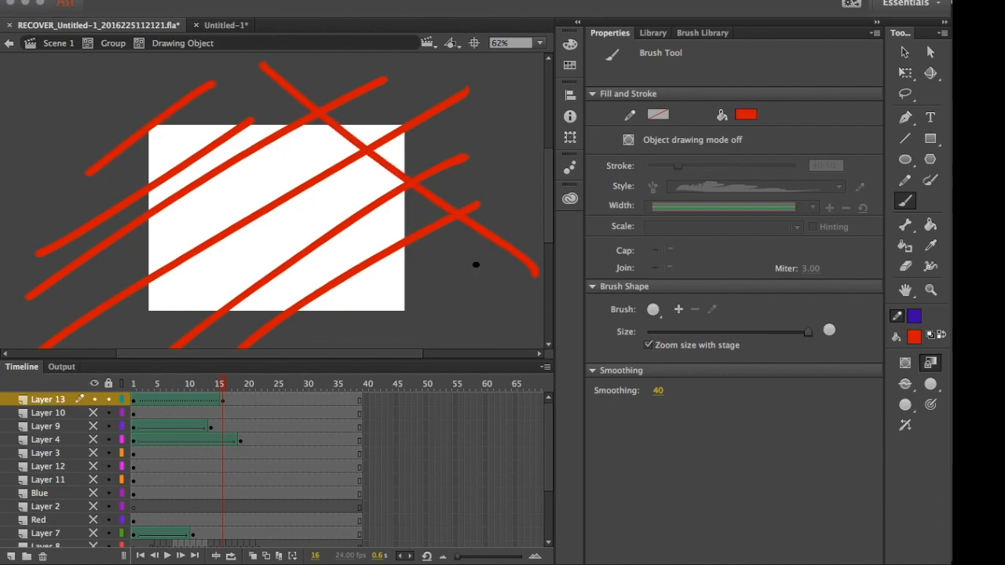
pyautogui.moveTo(243, 131)
pyautogui.mouseDown()
pyautogui.moveTo(429, 346)
pyautogui.moveTo(217, 209)
pyautogui.mouseUp()
pyautogui.moveTo(151, 152); pyautogui.dragTo(236, 330)
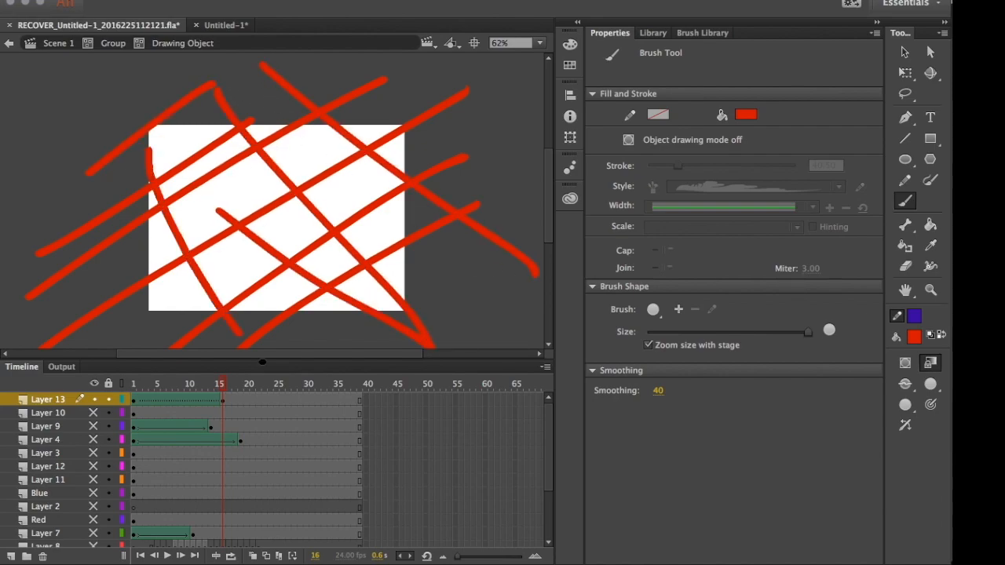
pyautogui.moveTo(119, 209); pyautogui.dragTo(171, 310)
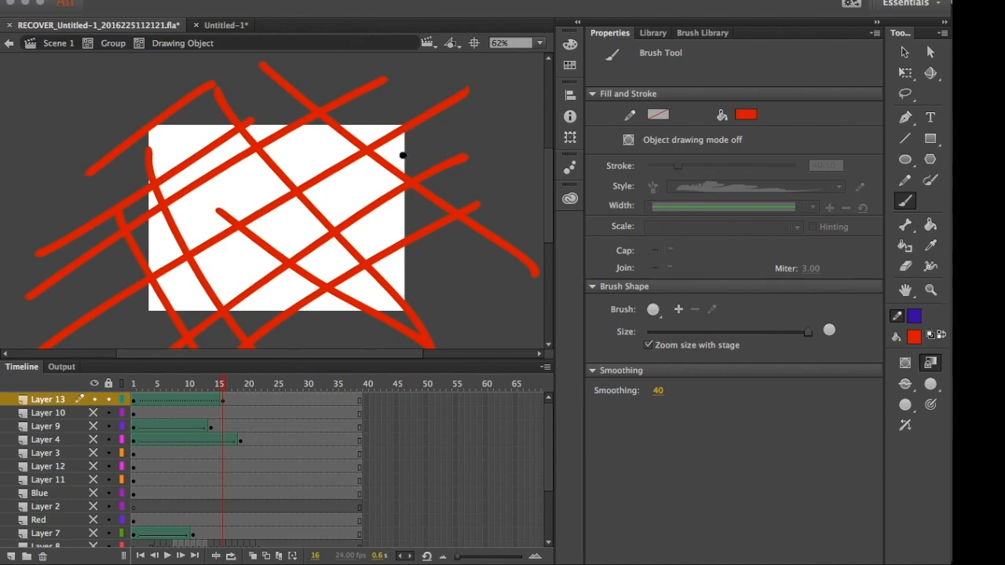
pyautogui.moveTo(400, 145); pyautogui.dragTo(400, 230)
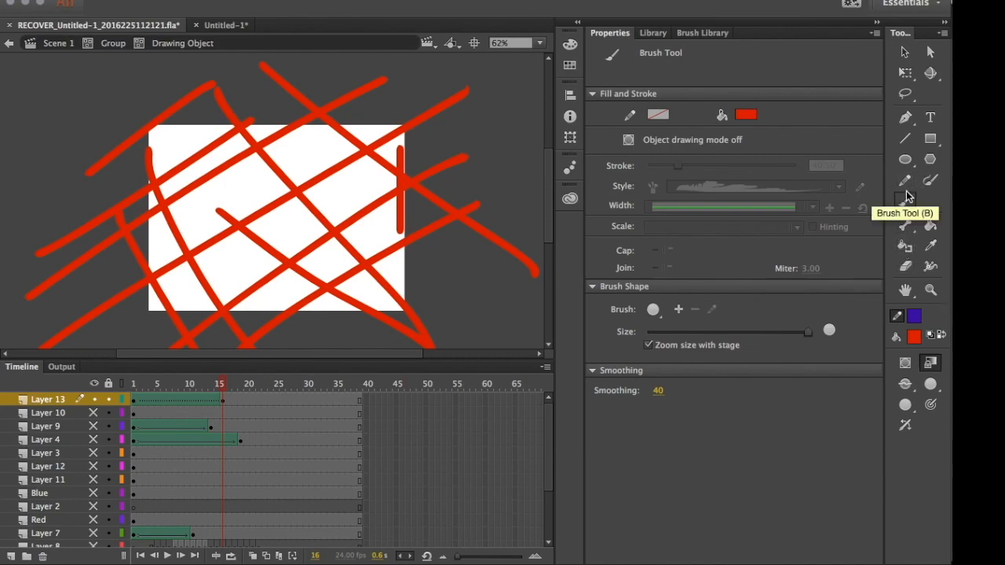
# Cover the brush strokes with a red rectangle larger than the stage, and undo both the rectangle and the strokes.
pyautogui.click(931, 138)
pyautogui.moveTo(69, 80); pyautogui.dragTo(510, 344)
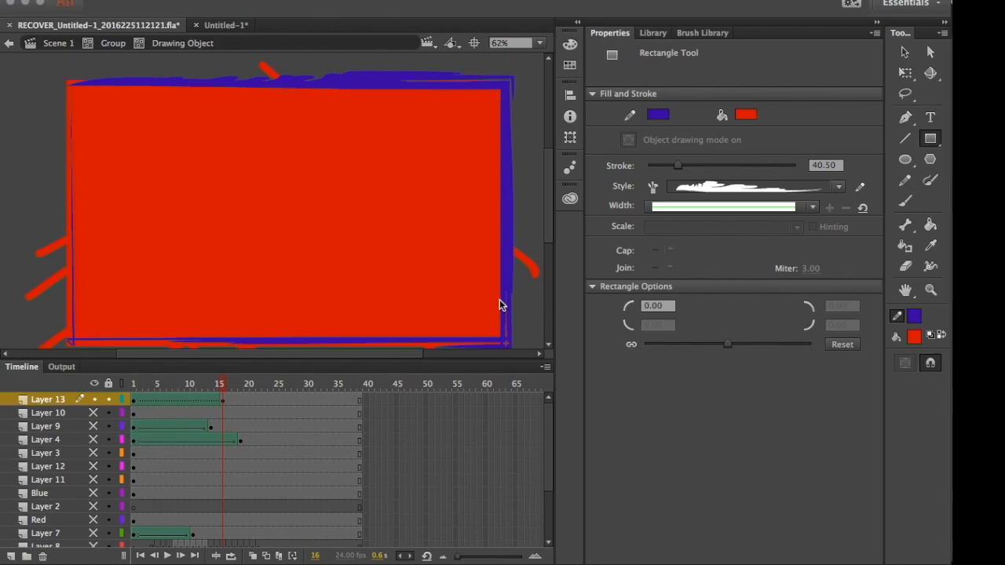
pyautogui.press('super+z')
pyautogui.press('super+z')
pyautogui.press('super+z')
pyautogui.press('super+z')
pyautogui.press('super+z')
pyautogui.press('super+z')
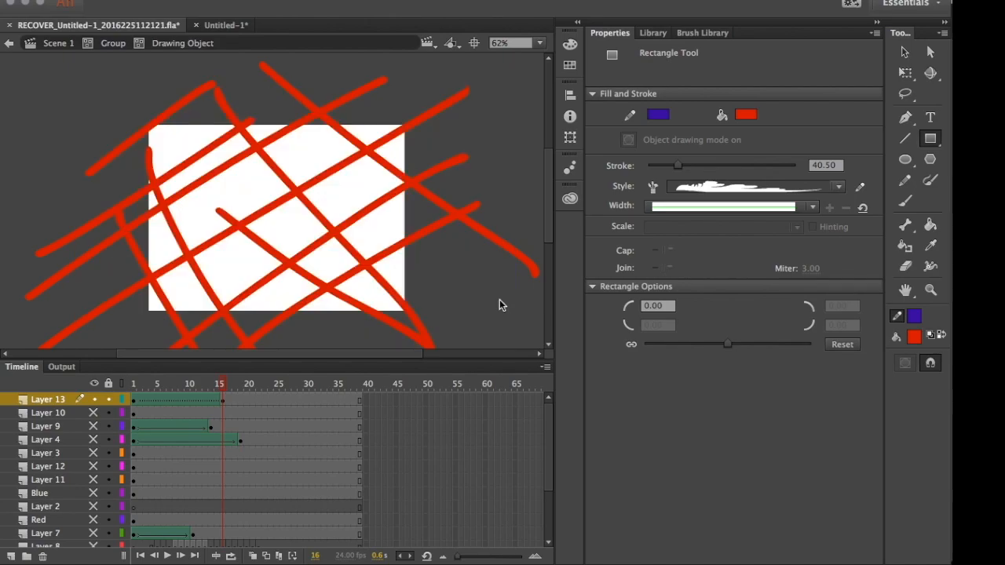
# Turn on the rulers and place four guides along the edges of the stage.
pyautogui.click(186, 2)
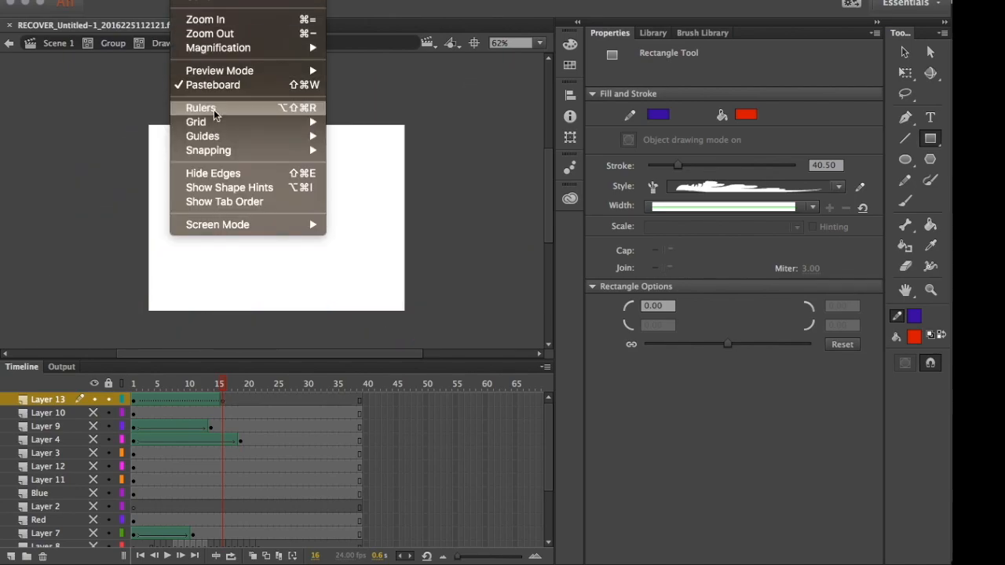
pyautogui.click(214, 109)
pyautogui.moveTo(159, 61); pyautogui.dragTo(158, 138)
pyautogui.moveTo(194, 61); pyautogui.dragTo(202, 330)
pyautogui.moveTo(10, 281); pyautogui.dragTo(160, 280)
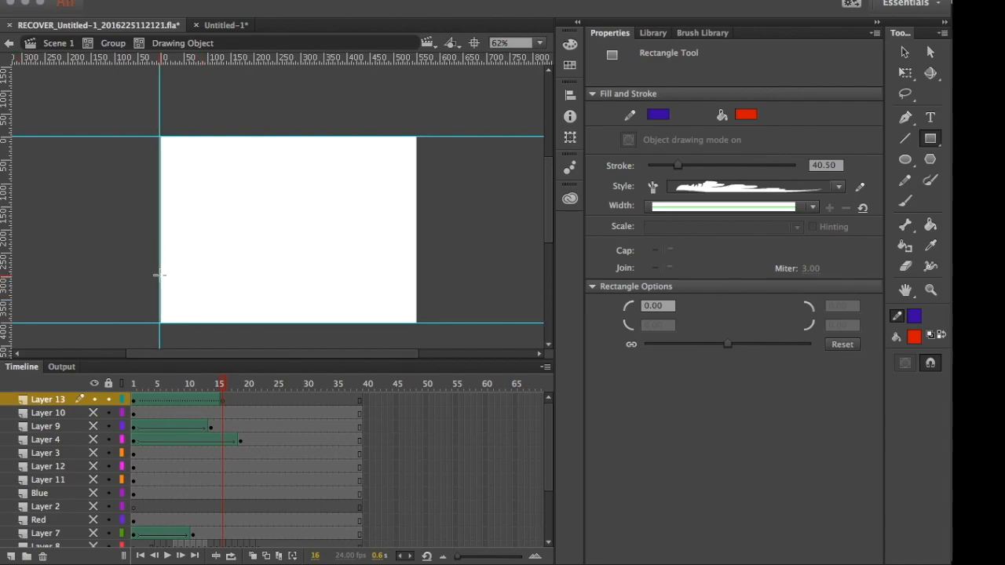
pyautogui.moveTo(8, 261); pyautogui.dragTo(417, 282)
# Draw a green-filled rectangle extending well beyond the guides on all sides of the stage.
pyautogui.click(914, 336)
pyautogui.click(768, 140)
pyautogui.moveTo(100, 91)
pyautogui.mouseDown()
pyautogui.moveTo(498, 372)
pyautogui.moveTo(505, 365)
pyautogui.mouseUp()
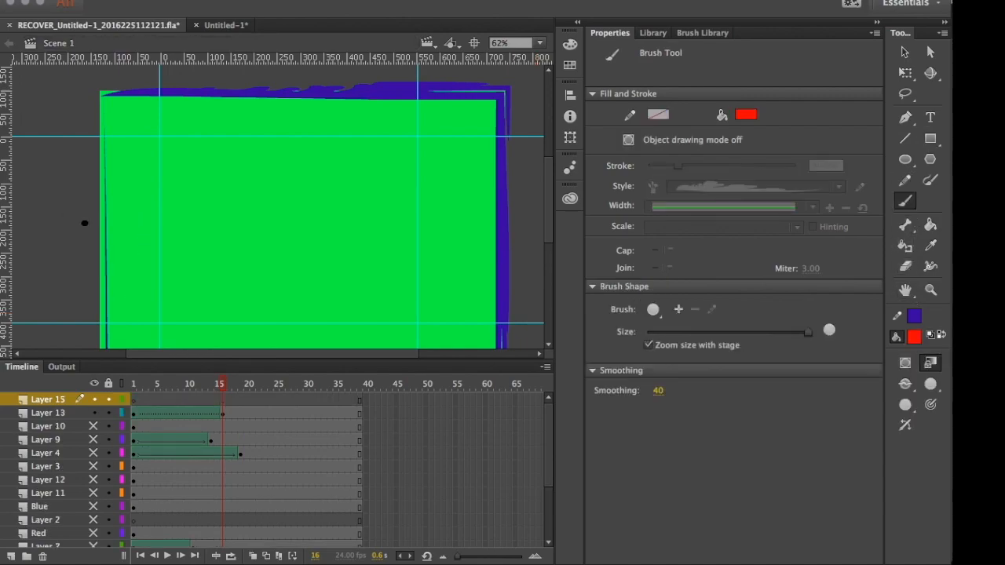
# On the new Layer 15, brush red diagonal strokes and a zigzag over the green rectangle.
pyautogui.moveTo(47, 210); pyautogui.dragTo(271, 348)
pyautogui.moveTo(49, 171); pyautogui.dragTo(326, 348)
pyautogui.moveTo(88, 113); pyautogui.dragTo(408, 348)
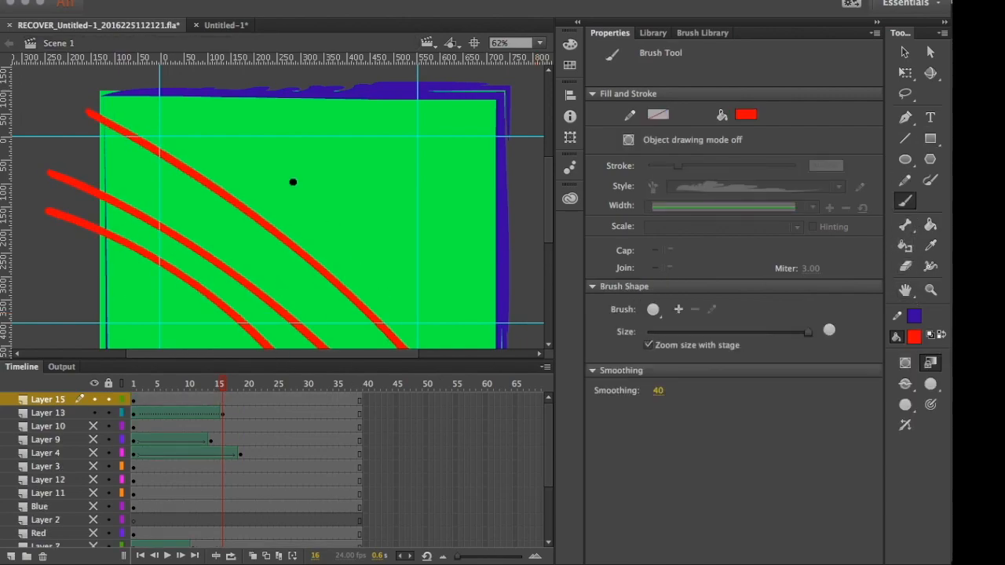
pyautogui.moveTo(214, 99); pyautogui.dragTo(504, 342)
pyautogui.moveTo(335, 96); pyautogui.dragTo(511, 249)
pyautogui.moveTo(383, 116); pyautogui.dragTo(480, 209)
pyautogui.moveTo(338, 99); pyautogui.dragTo(388, 162)
pyautogui.moveTo(306, 124); pyautogui.dragTo(196, 134)
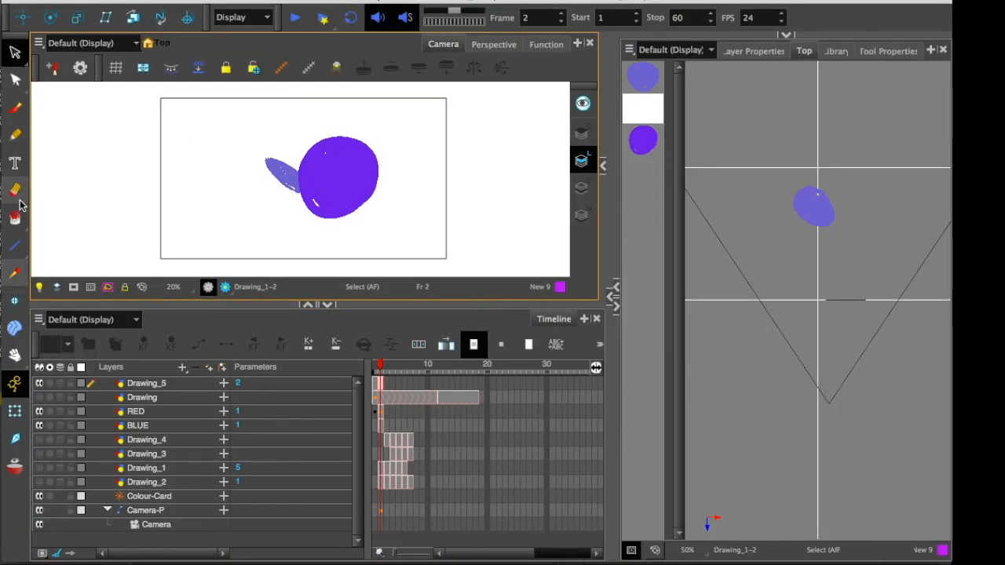
# In Harmony, scribble purple strokes across the upper camera frame on Drawing_5 and shift the Camera-P peg with the Translate tool.
pyautogui.click(14, 108)
pyautogui.moveTo(110, 94)
pyautogui.mouseDown()
pyautogui.moveTo(220, 179)
pyautogui.moveTo(377, 103)
pyautogui.moveTo(471, 153)
pyautogui.moveTo(491, 134)
pyautogui.moveTo(440, 86)
pyautogui.mouseUp()
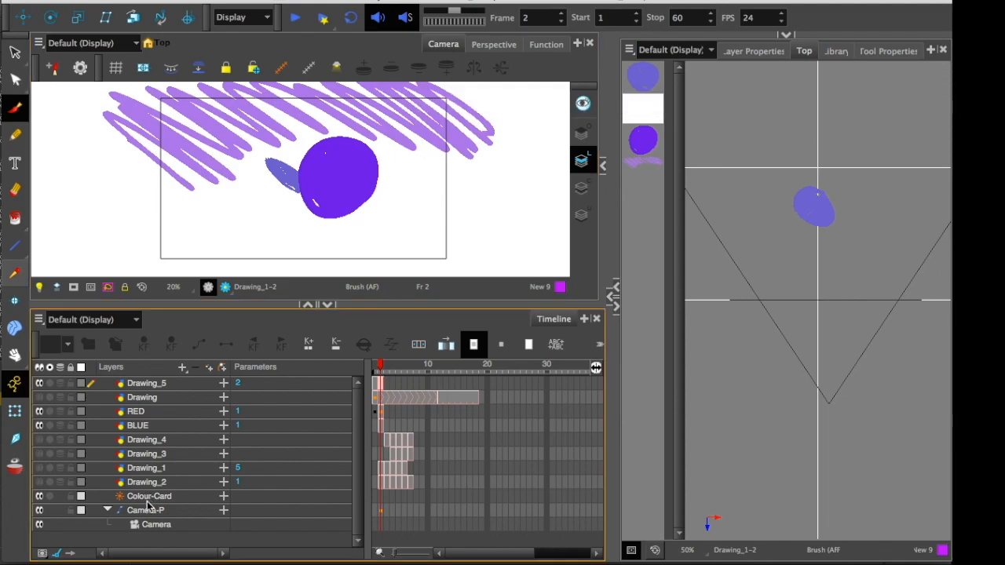
pyautogui.click(190, 511)
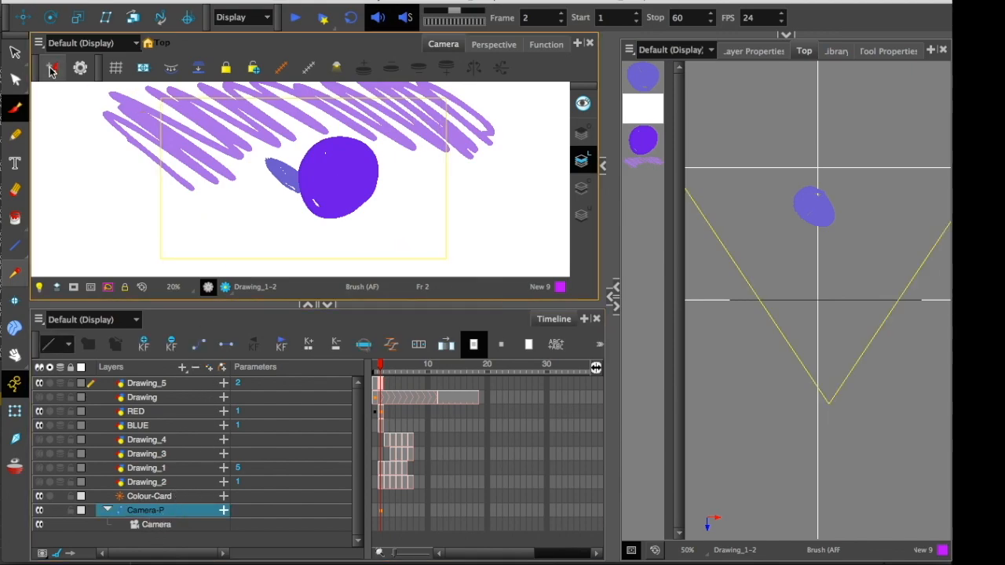
pyautogui.click(23, 17)
pyautogui.moveTo(161, 161); pyautogui.dragTo(172, 225)
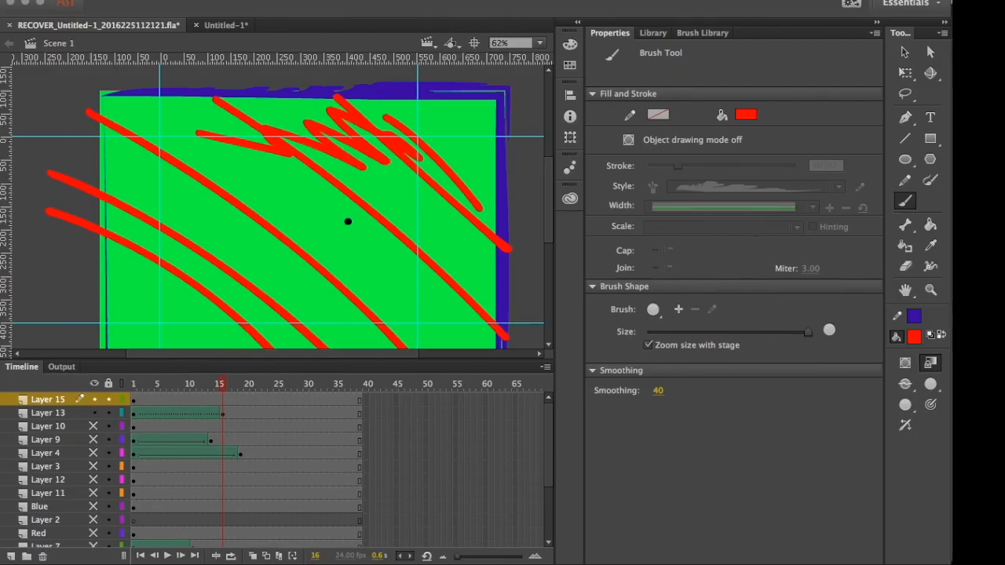
# Switch to Animate, select the green rectangle and all red strokes, and delete them from the stage.
pyautogui.click(905, 52)
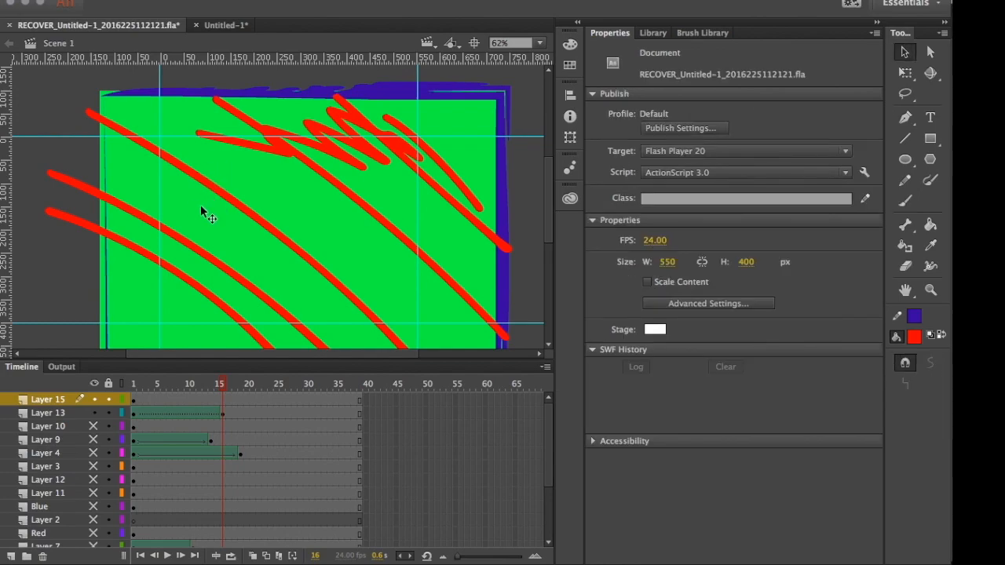
pyautogui.hotkey('ctrl', '-')
pyautogui.moveTo(93, 115); pyautogui.dragTo(405, 305)
pyautogui.press('Delete')
pyautogui.press('super+equal')
pyautogui.press('super+equal')
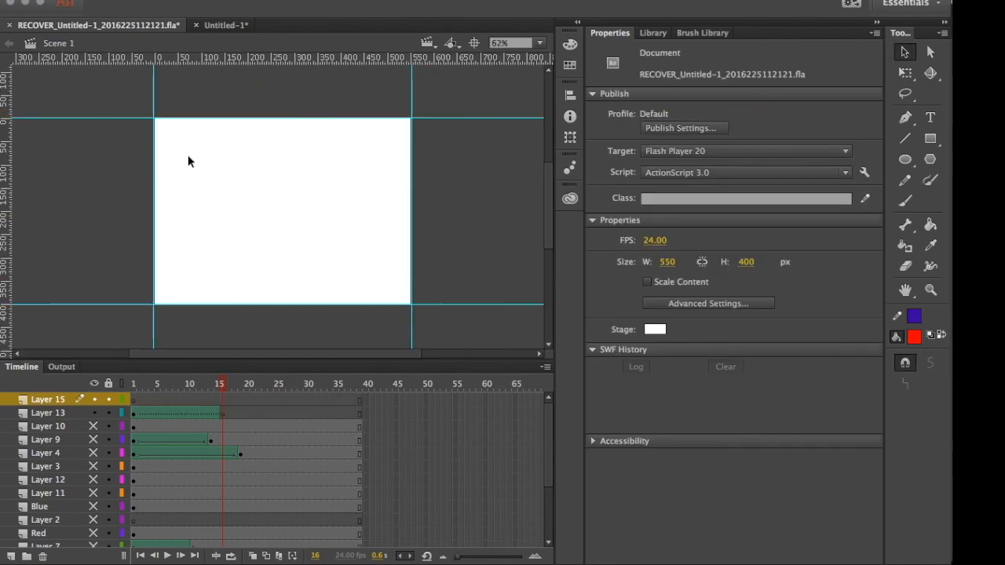
pyautogui.press('super+minus')
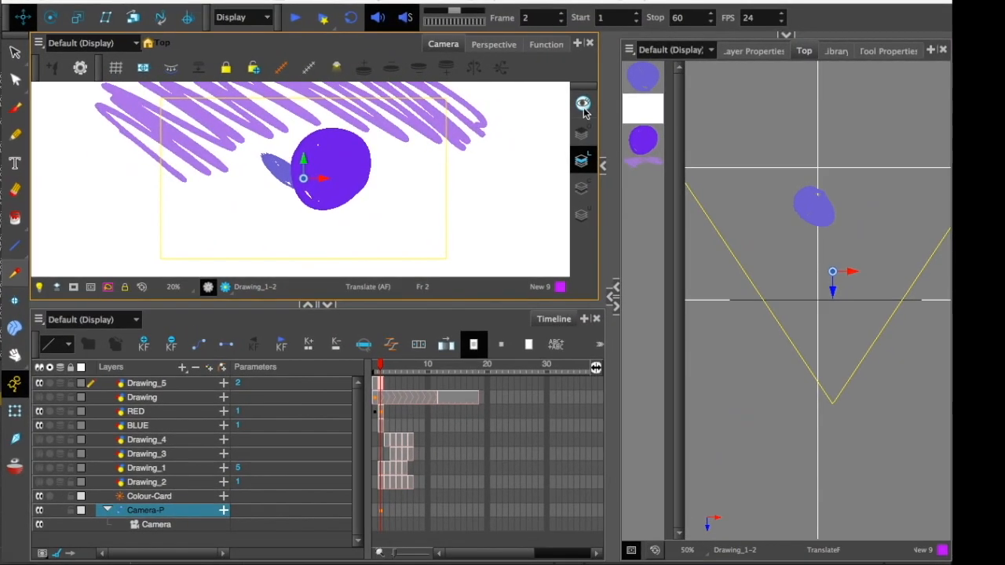
# In Harmony, show the Library's drawing substitution and scrub through the Drawing_1 exposures between frames 2 and 5.
pyautogui.scroll(-3, 247, 125)
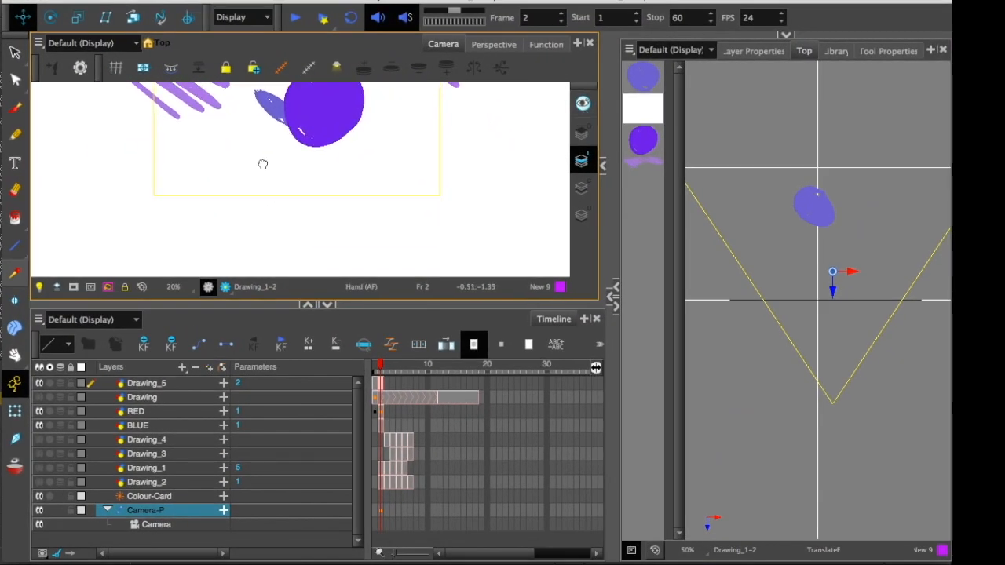
pyautogui.click(817, 55)
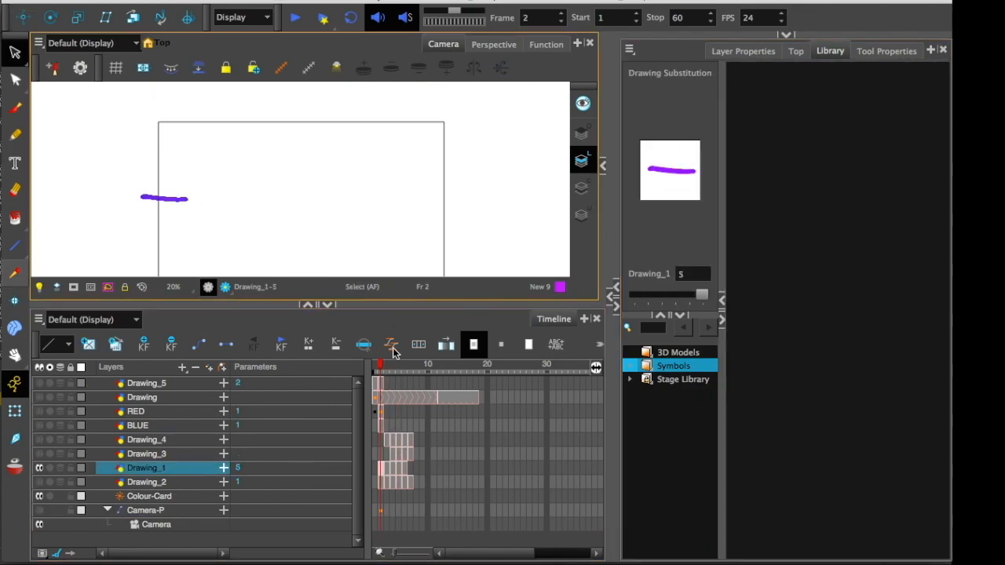
pyautogui.click(383, 367)
pyautogui.moveTo(384, 367); pyautogui.dragTo(399, 380)
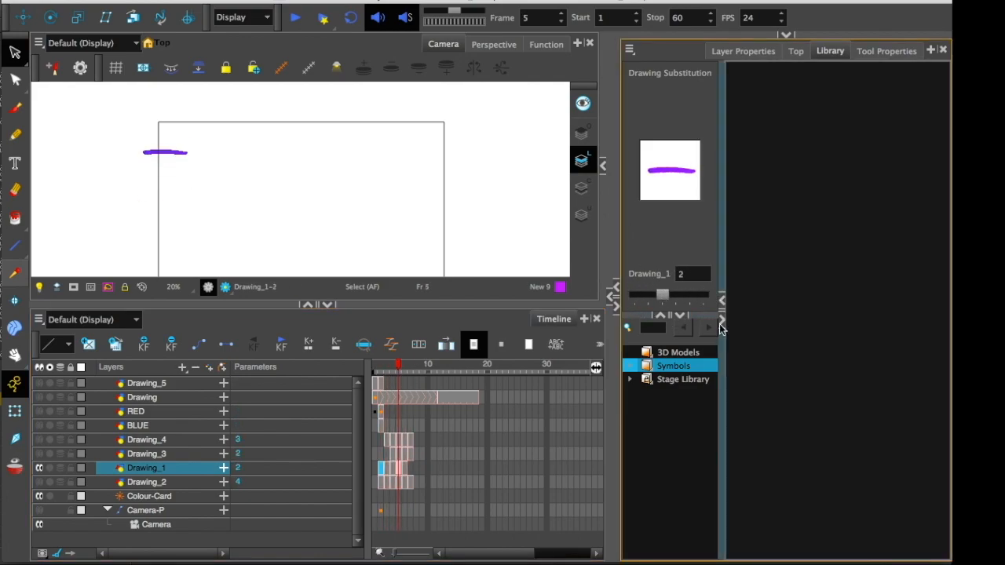
pyautogui.moveTo(389, 369)
pyautogui.mouseDown()
pyautogui.moveTo(380, 369)
pyautogui.moveTo(416, 379)
pyautogui.moveTo(393, 375)
pyautogui.mouseUp()
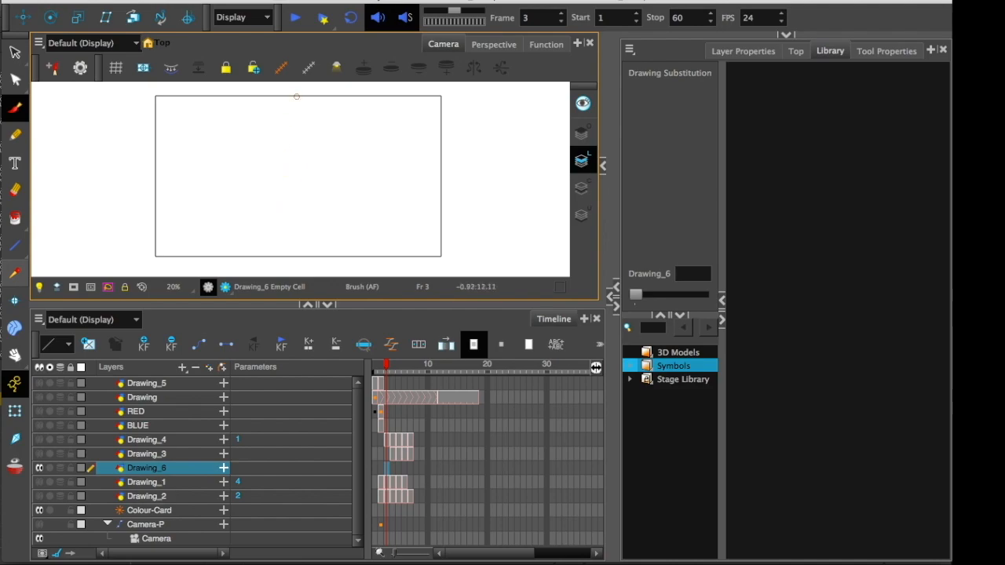
# Paint successive numerals on consecutive frames of the Drawing_6 layer, starting at frame 3.
pyautogui.moveTo(294, 128); pyautogui.dragTo(296, 211)
pyautogui.press('.')
pyautogui.moveTo(261, 148); pyautogui.dragTo(252, 219)
pyautogui.press('.')
pyautogui.moveTo(254, 132); pyautogui.dragTo(258, 211)
pyautogui.press('.')
pyautogui.moveTo(308, 128)
pyautogui.mouseDown()
pyautogui.moveTo(322, 228)
pyautogui.moveTo(336, 169)
pyautogui.moveTo(291, 212)
pyautogui.mouseUp()
pyautogui.press('.')
# Reuse Drawing_6's numerals at frames 13, 17 and 20 through drawing substitution, with drawing 3 at frame 20.
pyautogui.click(701, 296)
pyautogui.moveTo(701, 297)
pyautogui.mouseDown()
pyautogui.moveTo(662, 297)
pyautogui.moveTo(685, 300)
pyautogui.mouseUp()
pyautogui.click(445, 365)
pyautogui.click(472, 368)
pyautogui.click(648, 296)
pyautogui.click(487, 365)
pyautogui.click(677, 299)
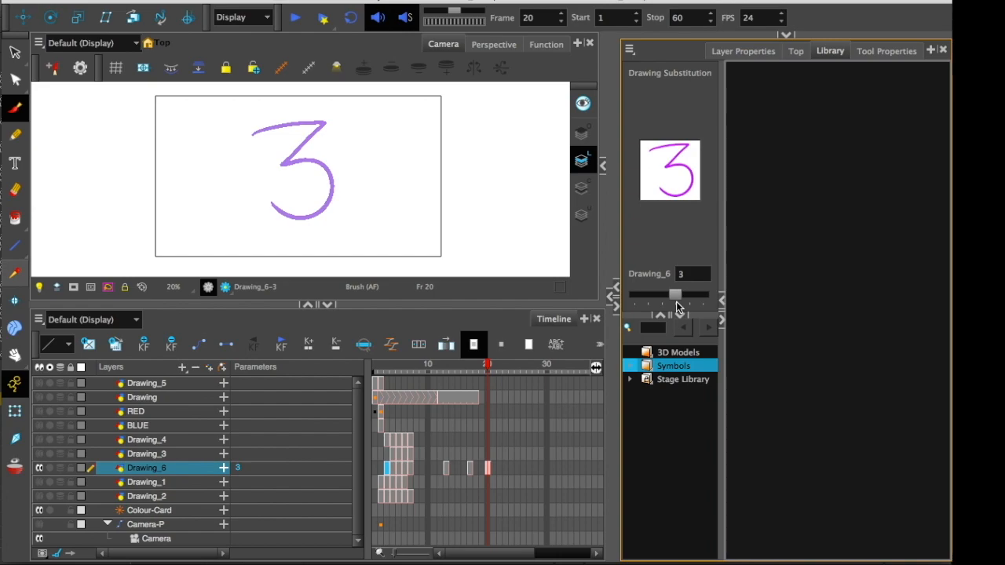
# Switch to the Select tool, deselect the Drawing_6 layer and show the tool's properties.
pyautogui.hotkey('ctrl', 'Up')
pyautogui.click(653, 198)
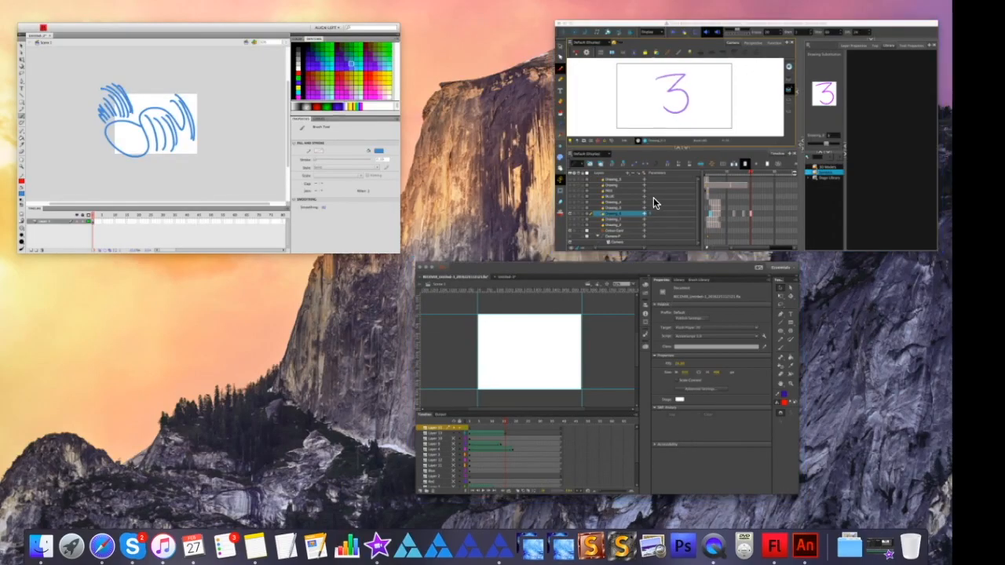
pyautogui.click(15, 52)
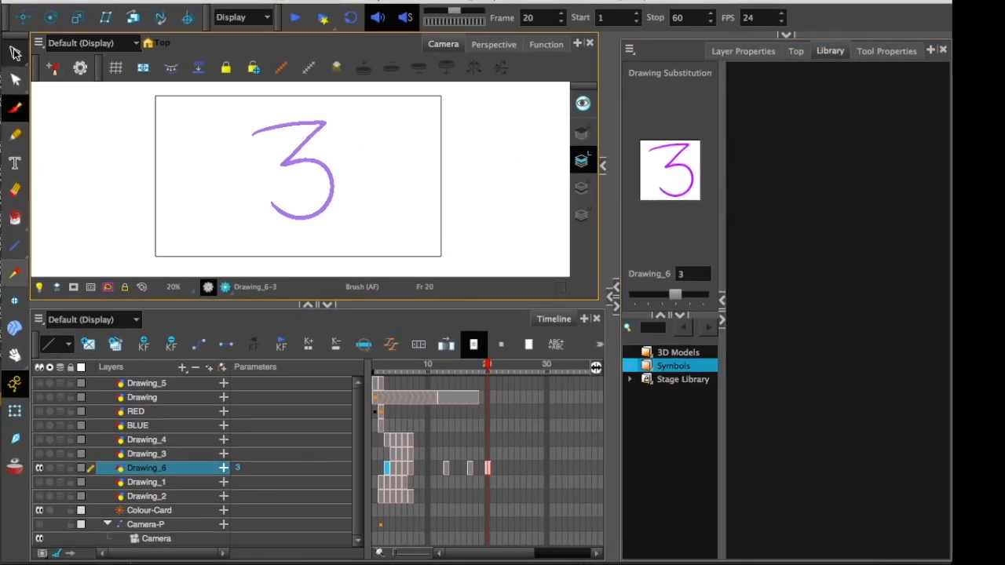
pyautogui.click(201, 128)
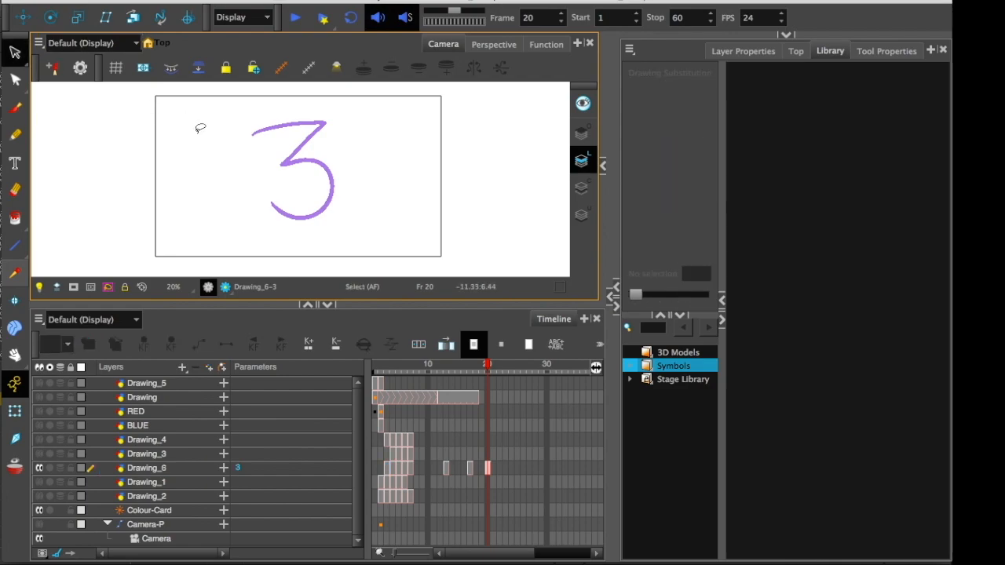
pyautogui.click(856, 117)
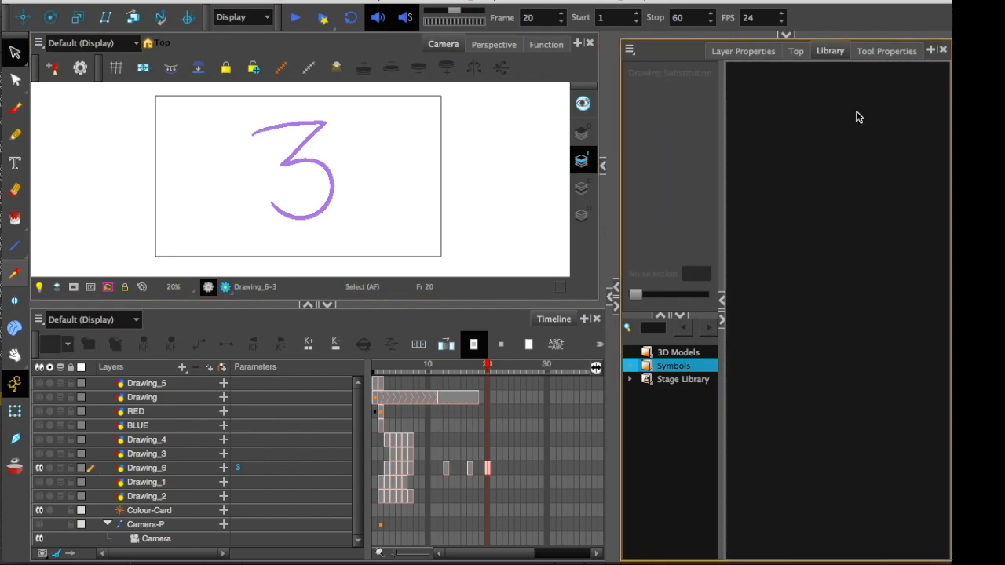
pyautogui.click(873, 52)
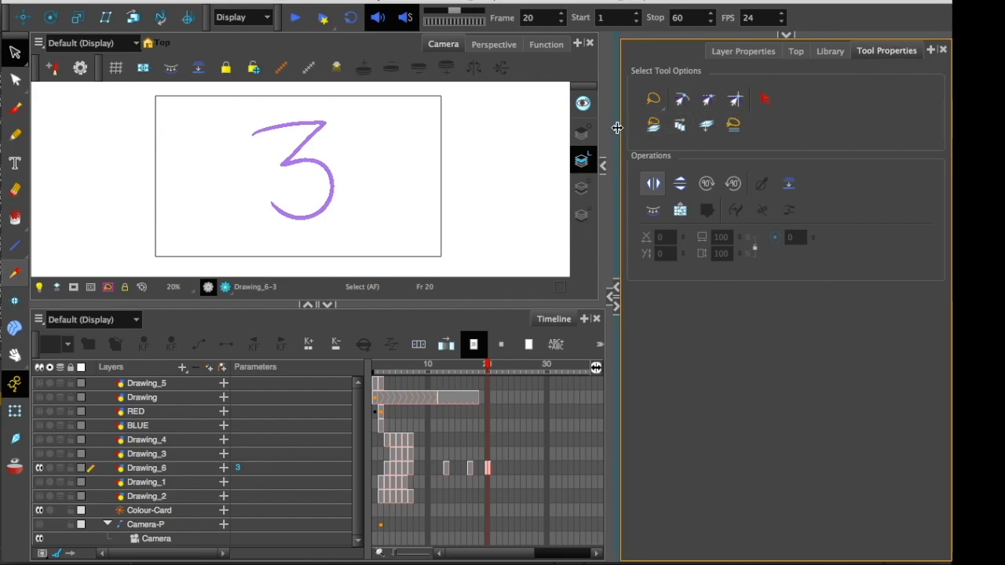
# Show the tool properties of the Contour Editor, Brush, Pencil, Text, Eraser and Paint tools in turn.
pyautogui.moveTo(617, 123); pyautogui.dragTo(619, 123)
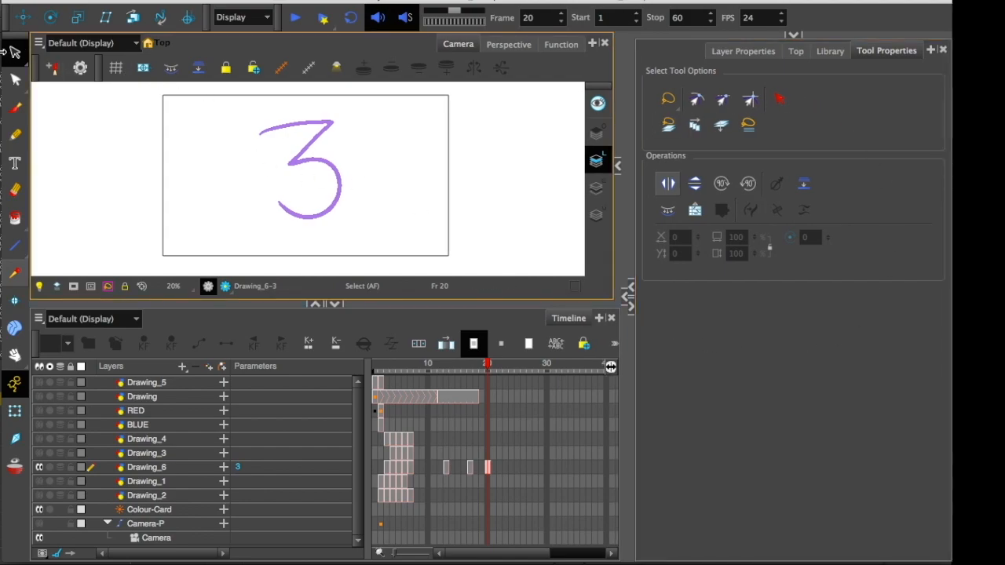
pyautogui.click(15, 79)
pyautogui.click(15, 107)
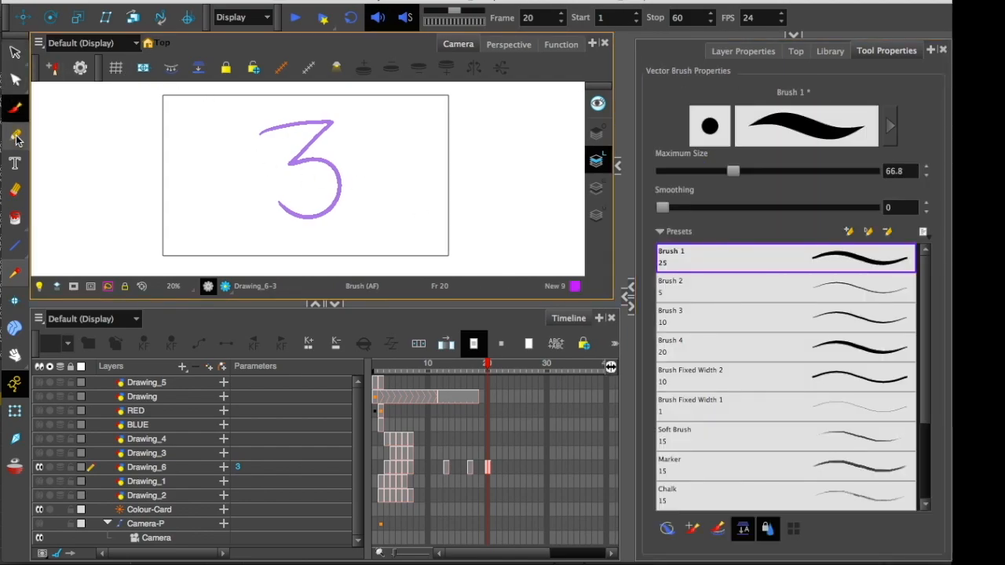
pyautogui.click(15, 136)
pyautogui.click(15, 163)
pyautogui.click(14, 189)
pyautogui.click(15, 219)
# Switch to Adobe Animate and compare the properties of the Pen, Line, Pencil, Paint Brush and Brush tools.
pyautogui.hotkey('ctrl', 'Up')
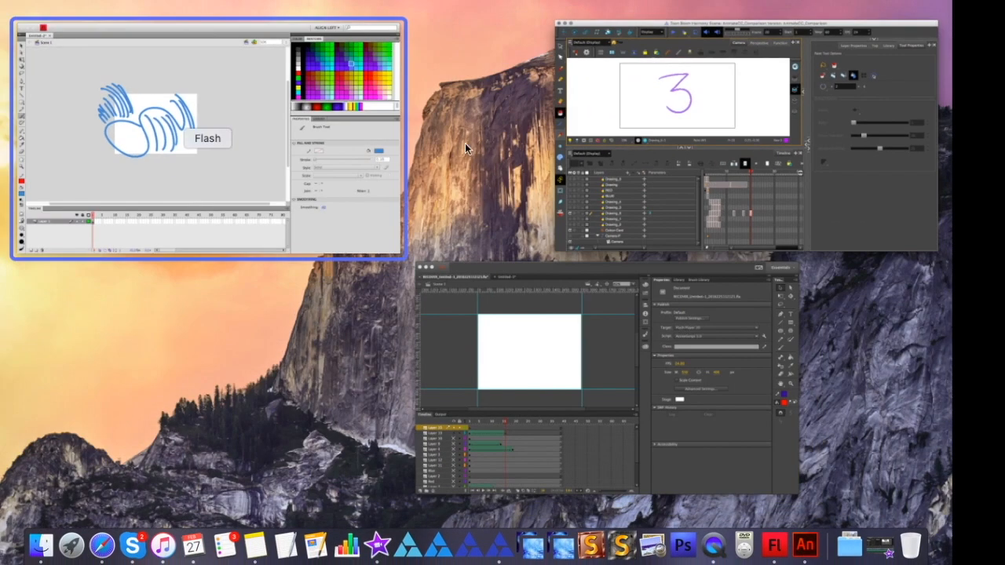
pyautogui.click(717, 309)
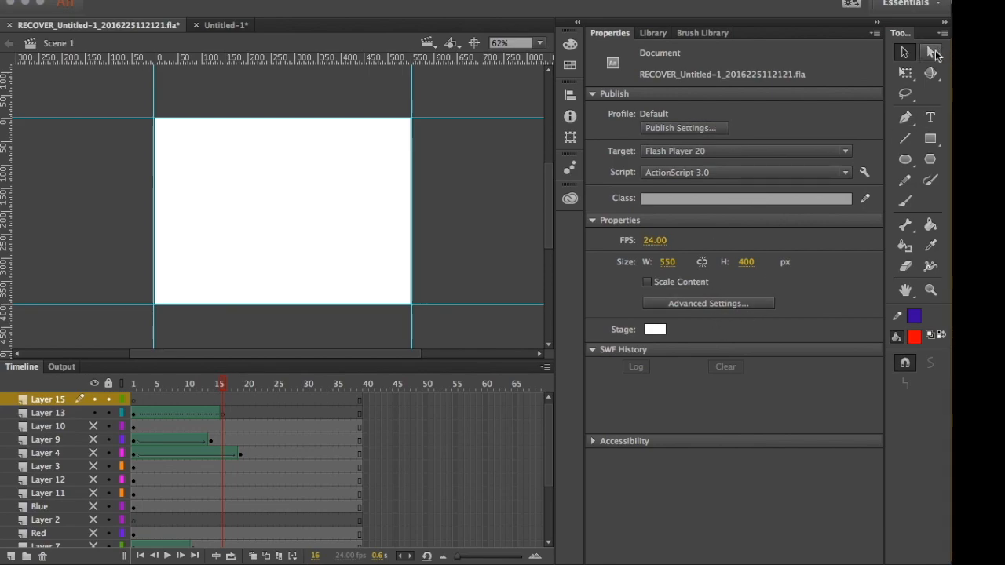
pyautogui.click(905, 120)
pyautogui.click(905, 137)
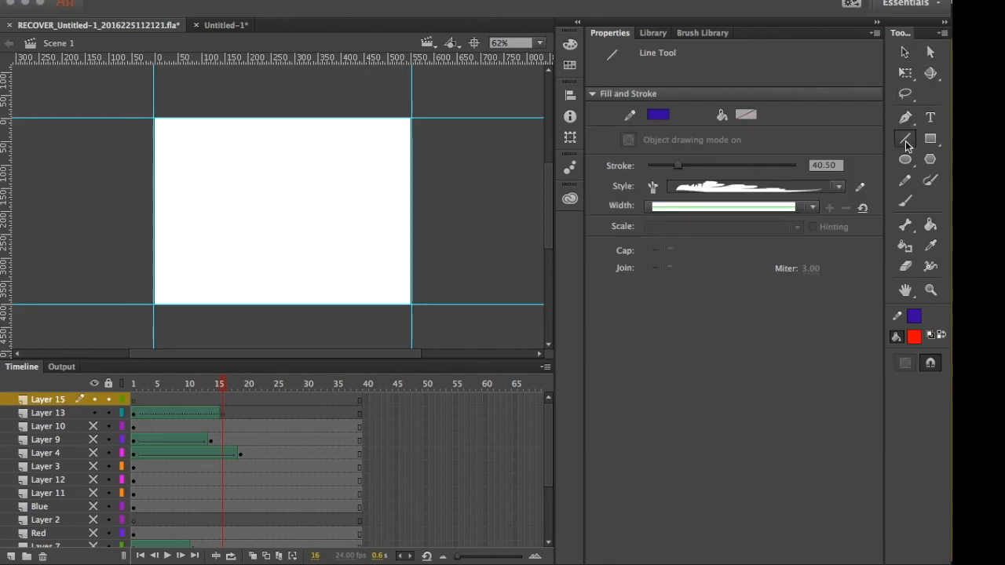
pyautogui.click(906, 180)
pyautogui.click(926, 181)
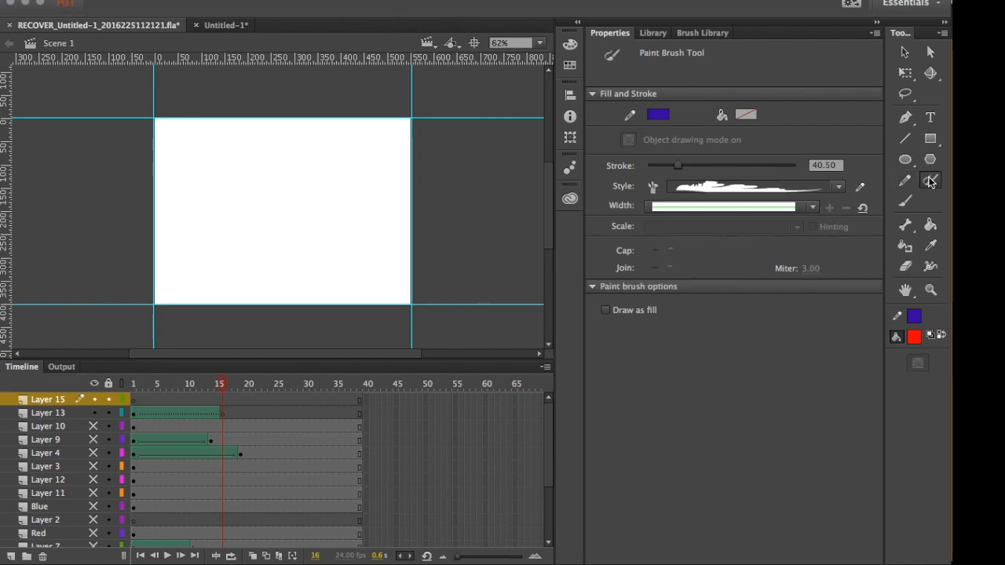
pyautogui.click(915, 206)
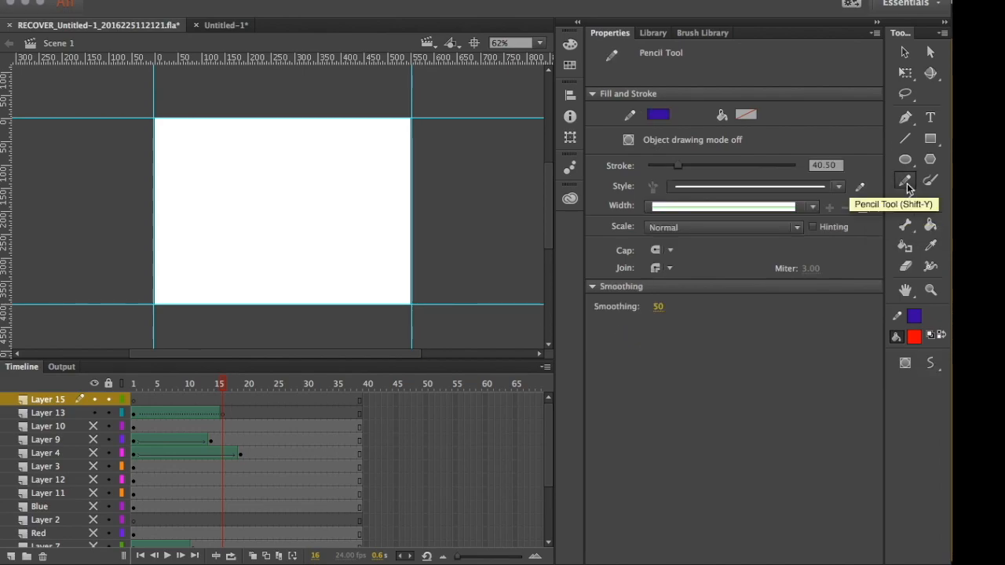
pyautogui.click(906, 202)
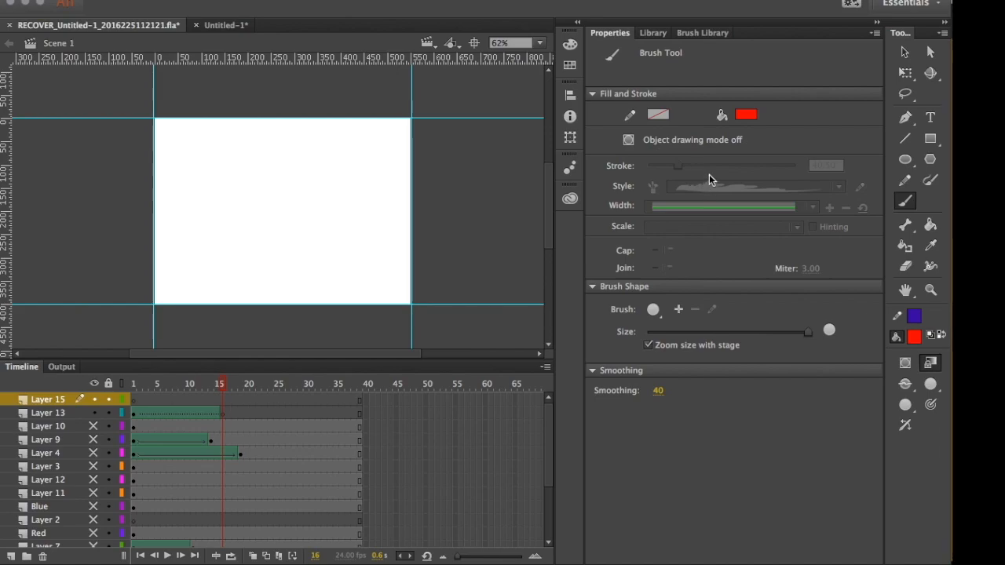
# Review the properties of the Pencil, Oval, Line, selection and Free Transform tools.
pyautogui.click(903, 181)
pyautogui.click(905, 160)
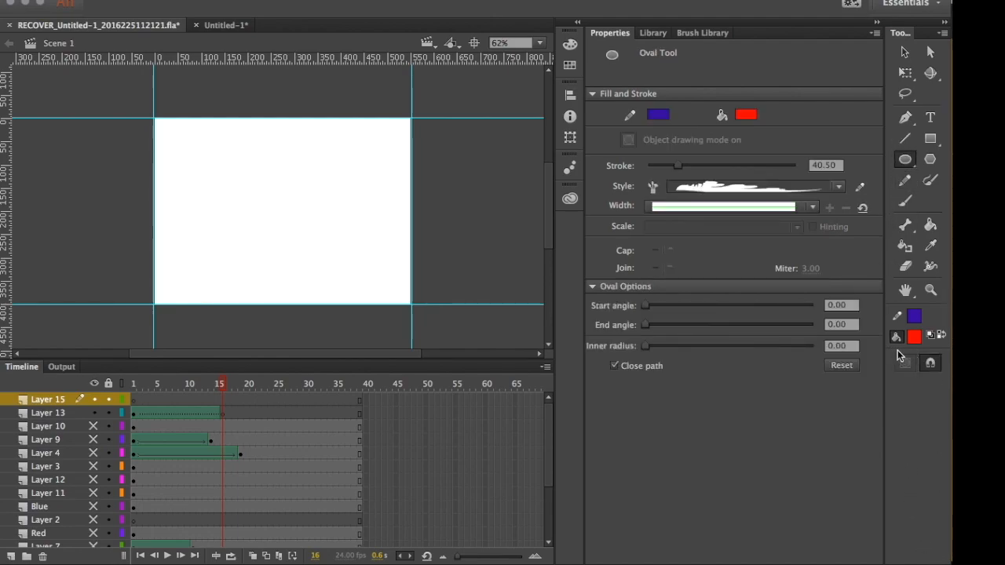
pyautogui.click(906, 139)
pyautogui.click(905, 52)
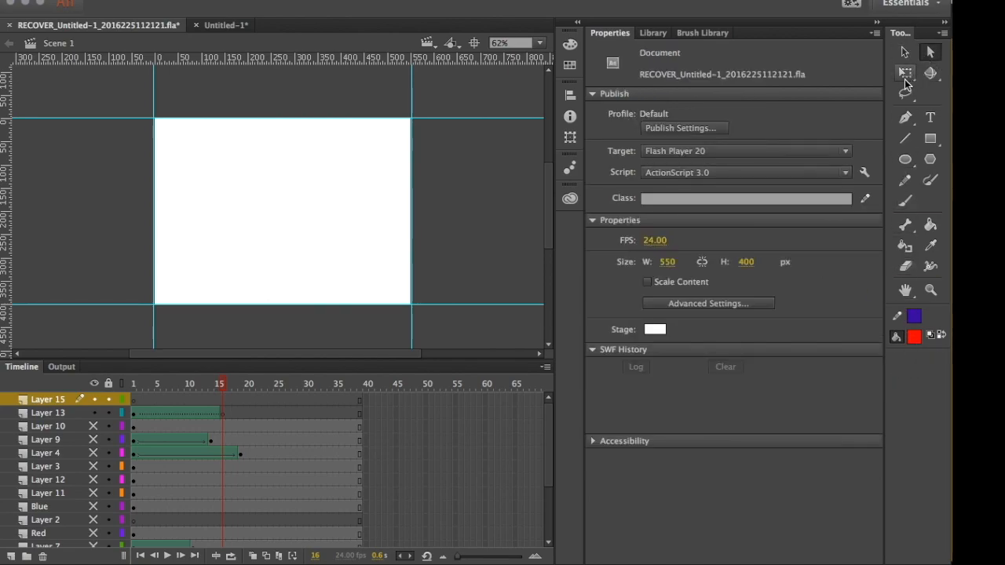
pyautogui.click(906, 72)
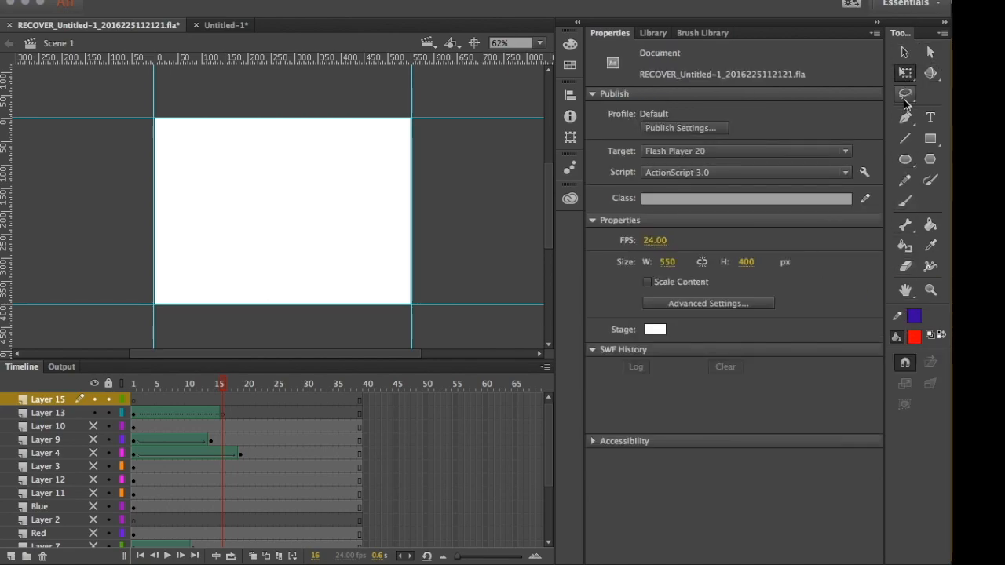
# Show the Brush tool's size and shape options, and move the playhead to frame 19.
pyautogui.click(905, 203)
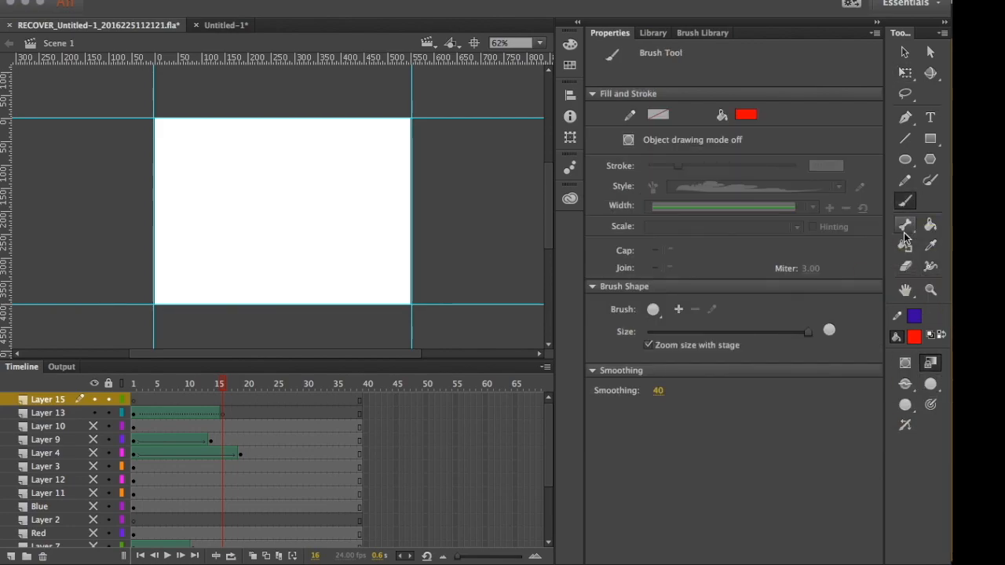
pyautogui.click(901, 402)
pyautogui.click(914, 453)
pyautogui.click(930, 406)
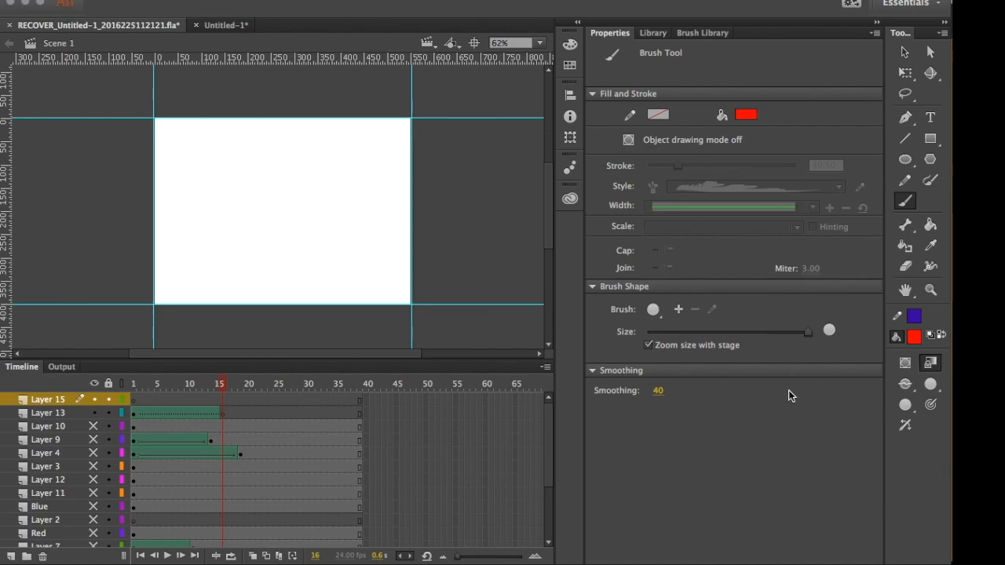
pyautogui.click(928, 405)
pyautogui.click(241, 384)
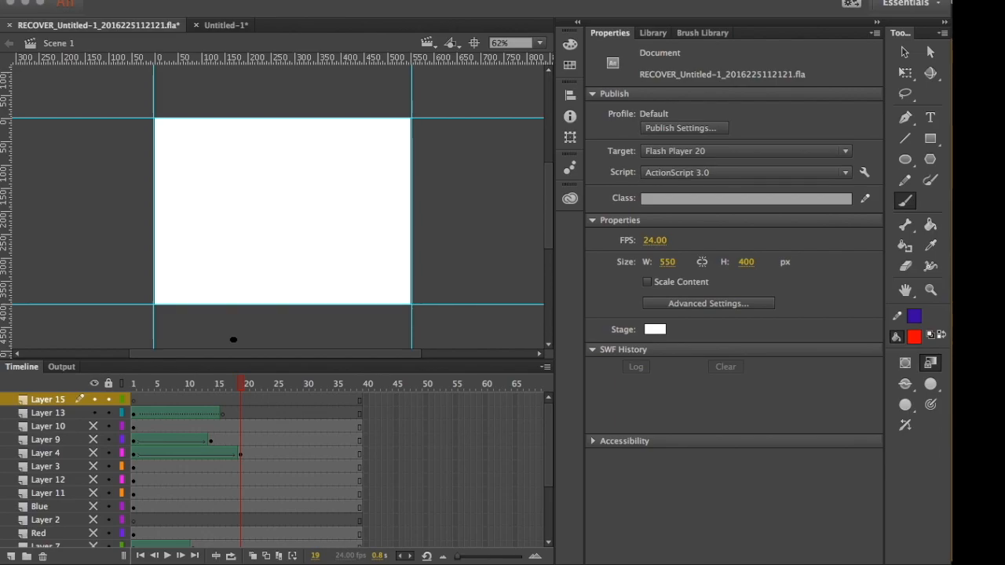
# Switch to Harmony, add a new drawing layer above Drawing_6 and select its cell at frame 20.
pyautogui.hotkey('ctrl', 'Up')
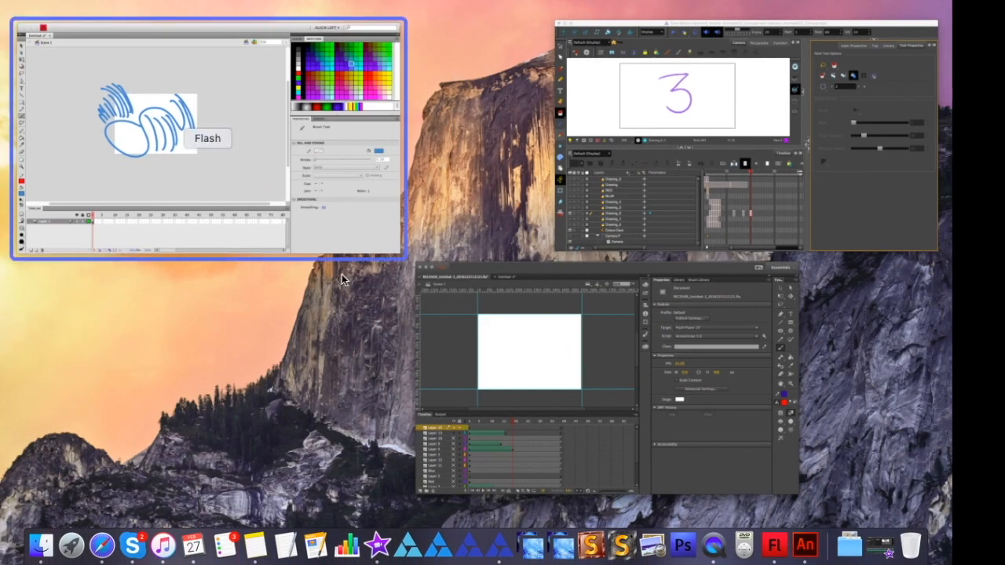
pyautogui.click(604, 170)
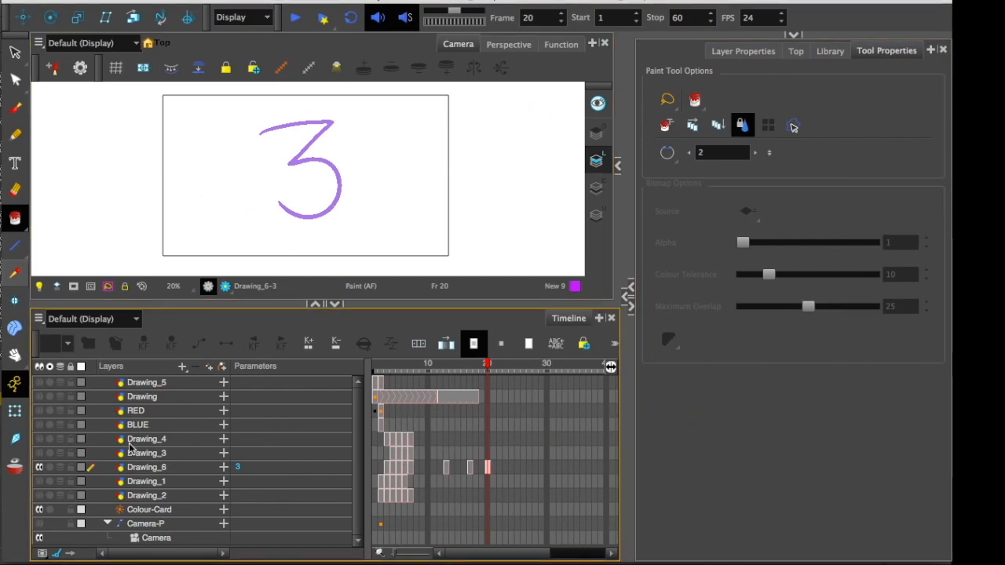
pyautogui.click(174, 470)
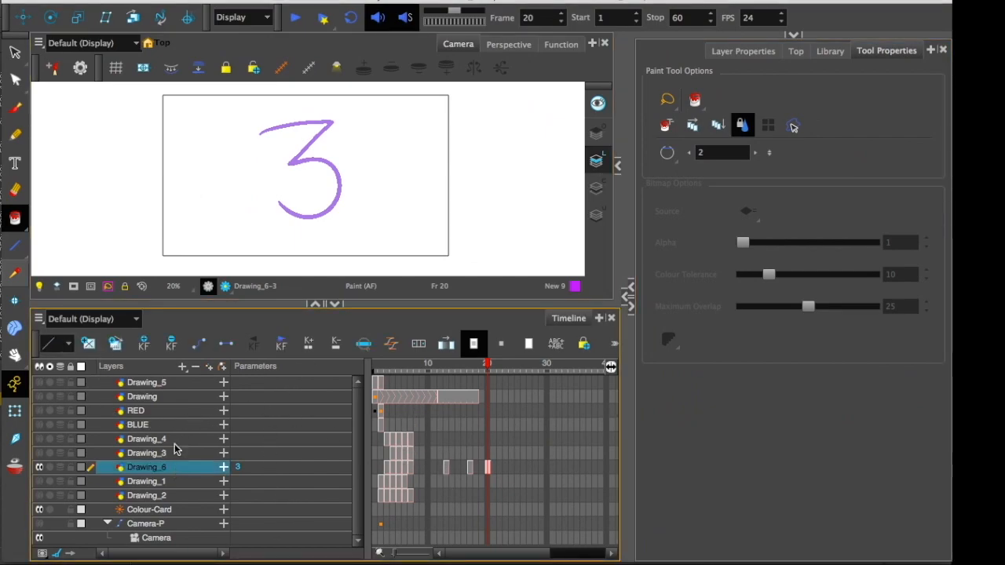
pyautogui.click(206, 368)
pyautogui.click(510, 344)
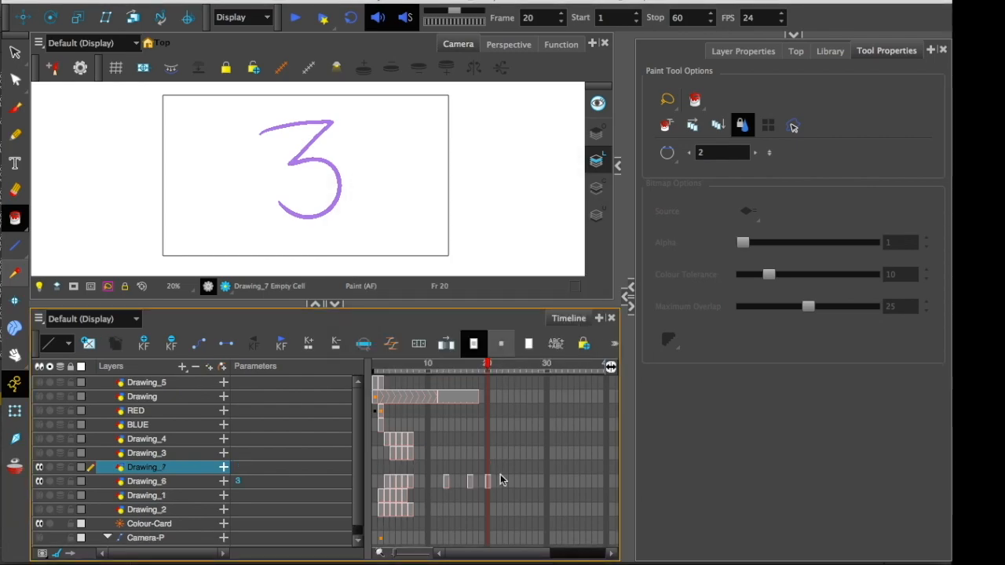
pyautogui.click(487, 469)
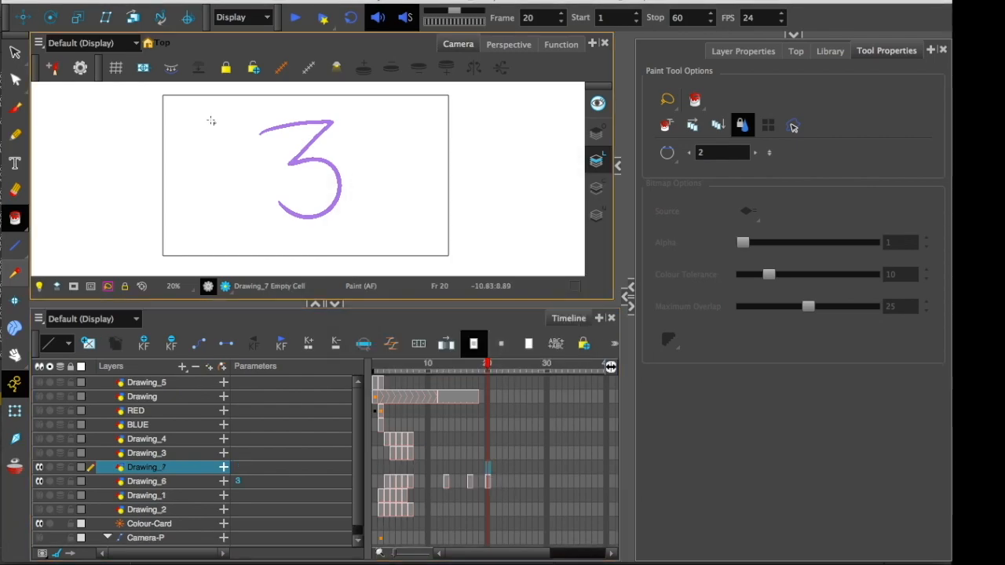
# Paint the word THING across the numeral 3 on the Drawing_7 layer at frame 20 with the Brush tool.
pyautogui.hotkey('alt', 'b')
pyautogui.moveTo(206, 168); pyautogui.dragTo(241, 228)
pyautogui.moveTo(193, 188)
pyautogui.mouseDown()
pyautogui.moveTo(232, 166)
pyautogui.moveTo(250, 210)
pyautogui.mouseUp()
pyautogui.moveTo(253, 150)
pyautogui.mouseDown()
pyautogui.moveTo(269, 205)
pyautogui.moveTo(260, 183)
pyautogui.mouseUp()
pyautogui.moveTo(267, 154)
pyautogui.mouseDown()
pyautogui.moveTo(280, 199)
pyautogui.moveTo(302, 141)
pyautogui.moveTo(341, 157)
pyautogui.mouseUp()
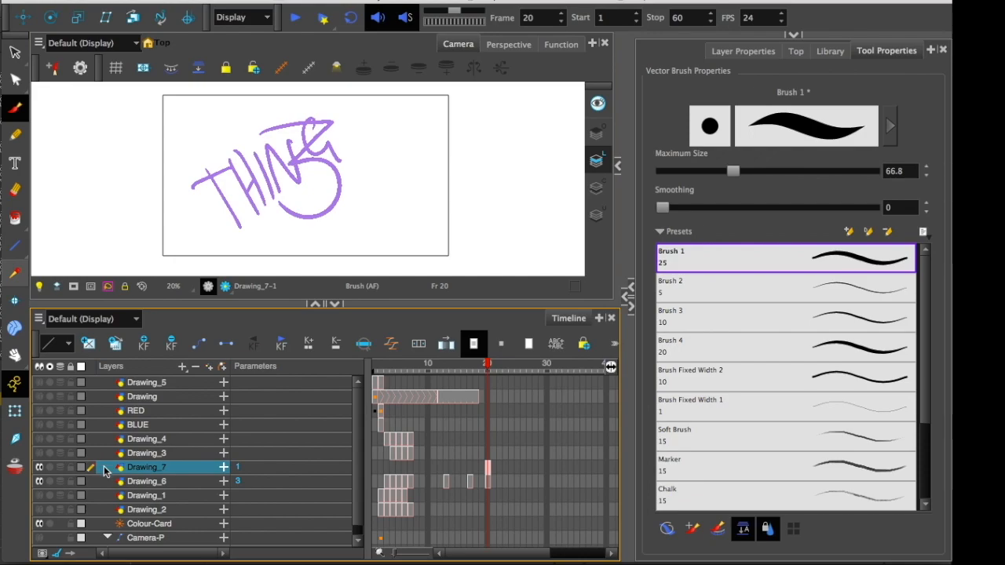
# Merge the Drawing_7 and Drawing_6 layers and select the combined artwork with the Select tool.
pyautogui.keyDown('shift'); pyautogui.click(167, 483); pyautogui.keyUp('shift')
pyautogui.rightClick(129, 479)
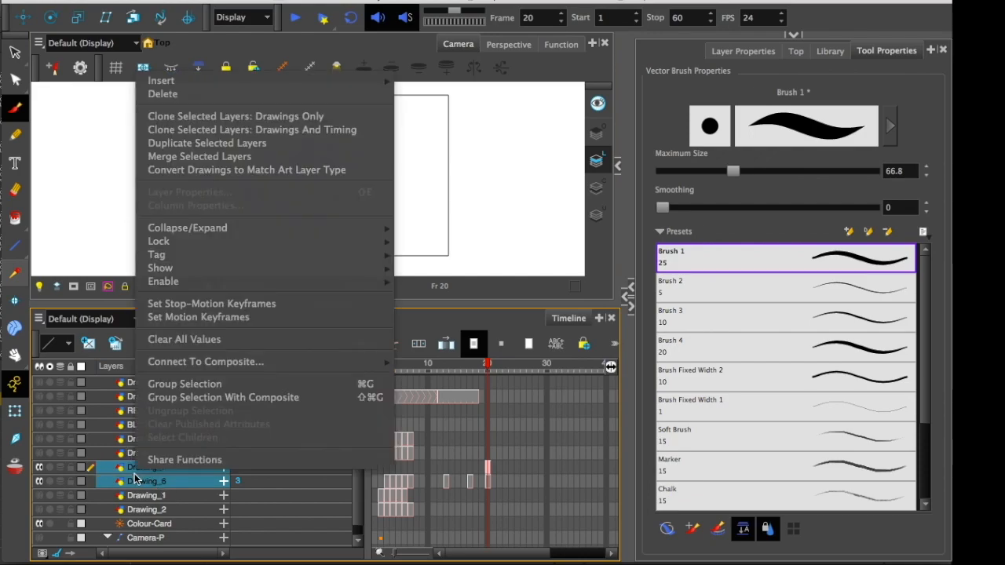
pyautogui.click(187, 158)
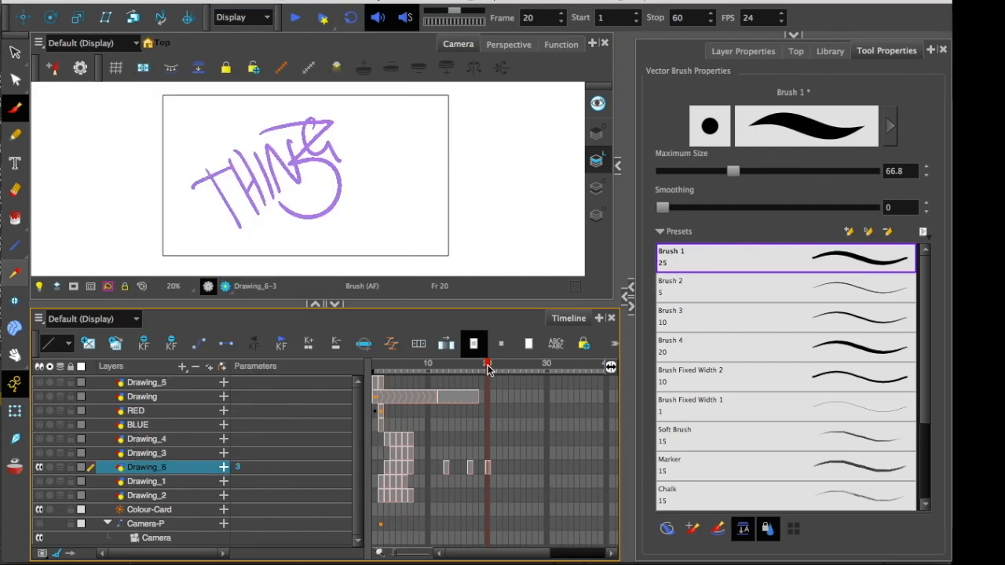
pyautogui.click(14, 52)
pyautogui.moveTo(130, 180)
pyautogui.mouseDown()
pyautogui.moveTo(354, 139)
pyautogui.moveTo(143, 201)
pyautogui.mouseUp()
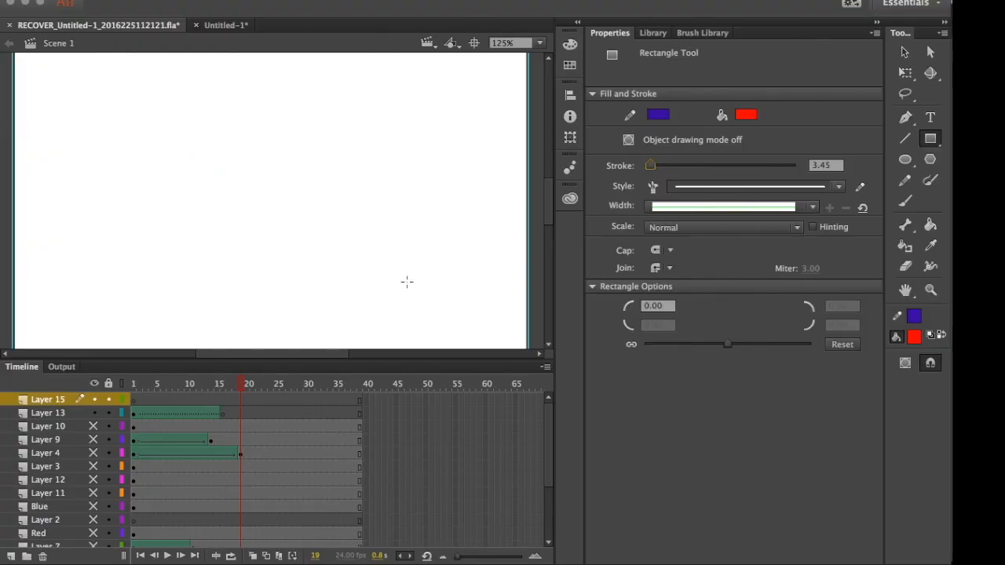
# In Animate, draw a large red rectangle with a 3.45 blue outline on Layer 15.
pyautogui.moveTo(463, 304); pyautogui.dragTo(66, 90)
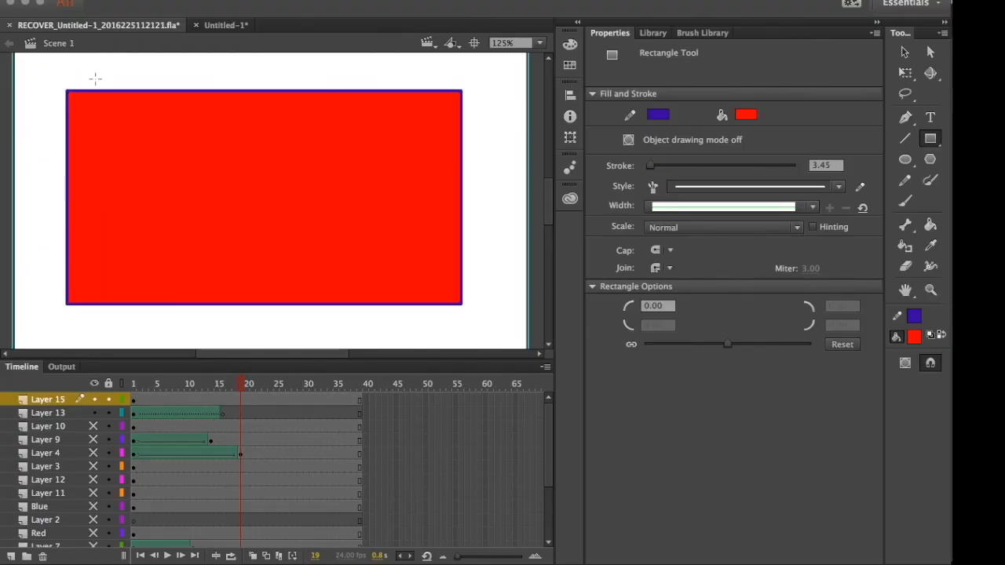
pyautogui.click(905, 52)
pyautogui.moveTo(251, 223); pyautogui.dragTo(260, 231)
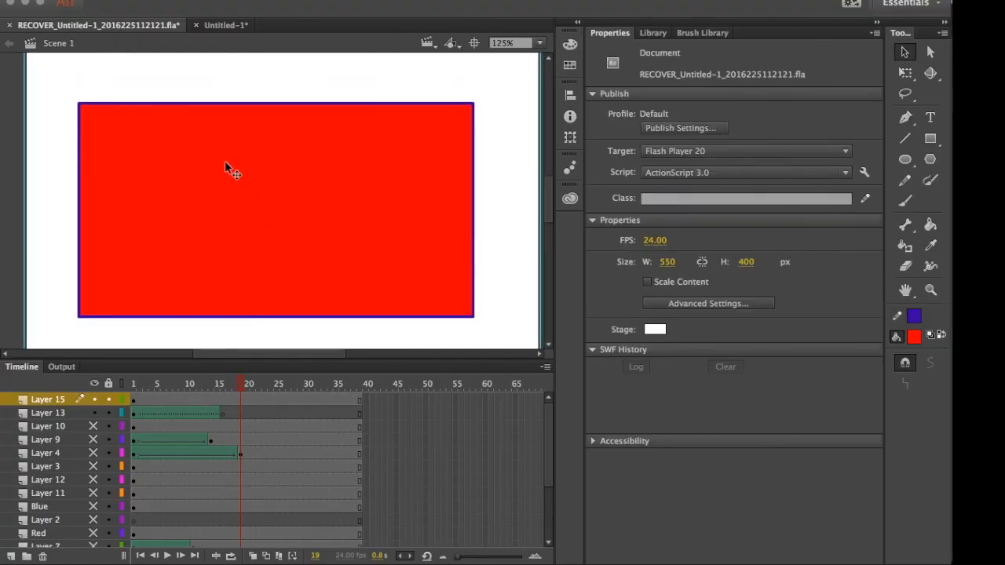
# Bend the red rectangle's four edges into curves, then reshape its upper-left corner and pull a spike up from the upper edge.
pyautogui.moveTo(268, 111); pyautogui.dragTo(265, 163)
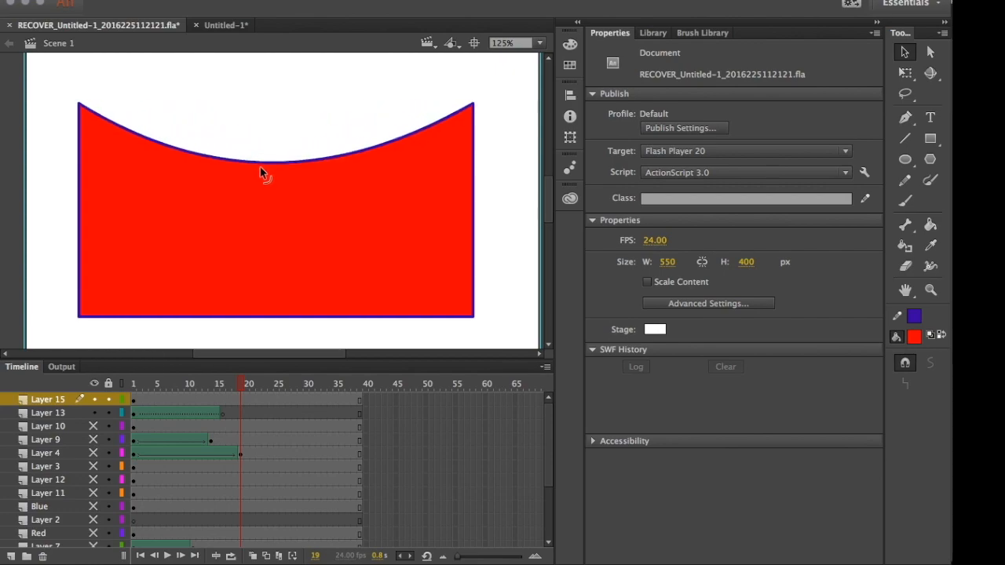
pyautogui.moveTo(473, 221); pyautogui.dragTo(401, 227)
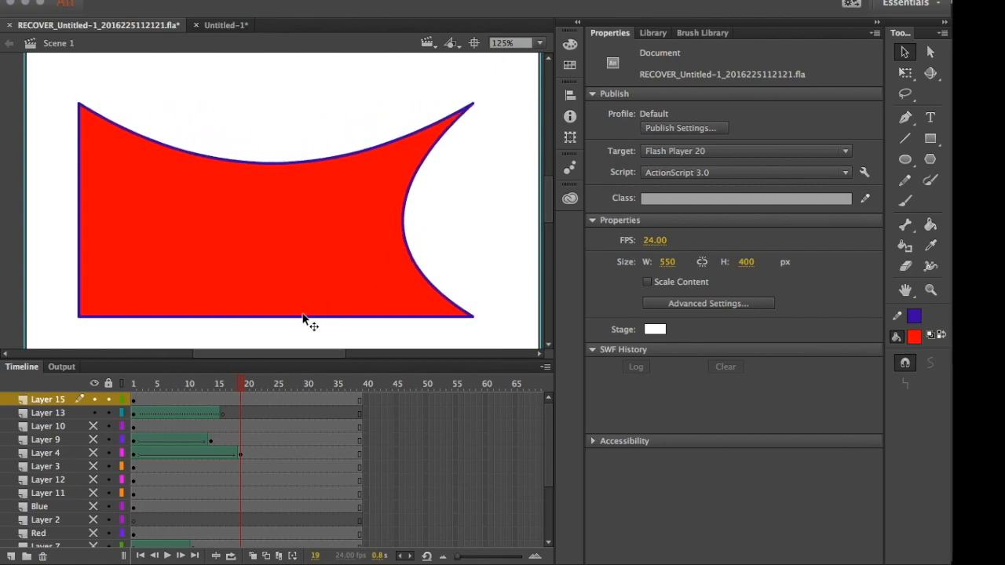
pyautogui.moveTo(303, 319); pyautogui.dragTo(299, 370)
pyautogui.moveTo(76, 200); pyautogui.dragTo(37, 209)
pyautogui.moveTo(80, 100); pyautogui.dragTo(210, 66)
pyautogui.moveTo(288, 159); pyautogui.dragTo(324, 49)
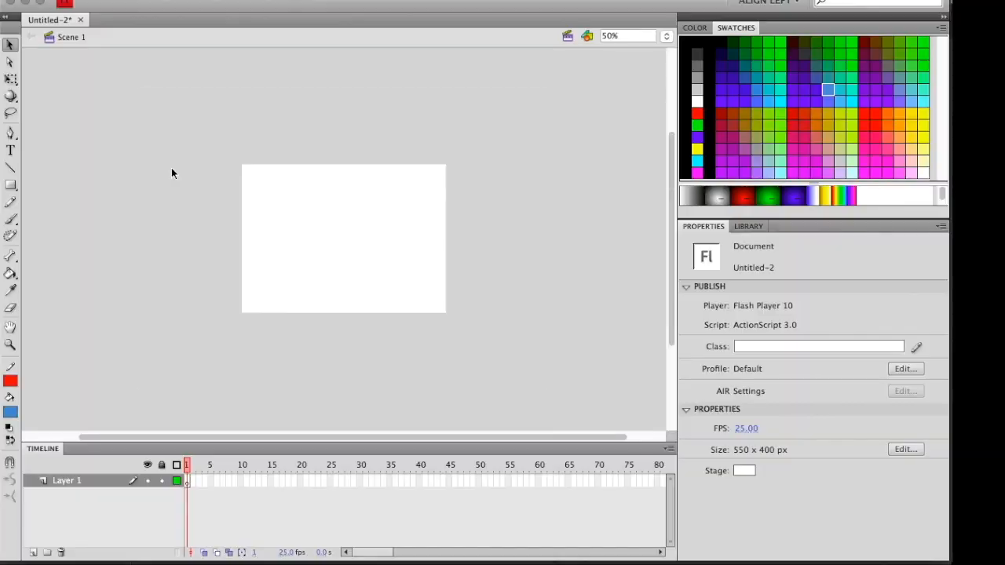
# In Flash, draw a large blue rectangle with a red outline on Layer 1 and switch to the Selection tool.
pyautogui.press('super+equal')
pyautogui.click(10, 184)
pyautogui.moveTo(109, 118); pyautogui.dragTo(547, 342)
pyautogui.press('v')
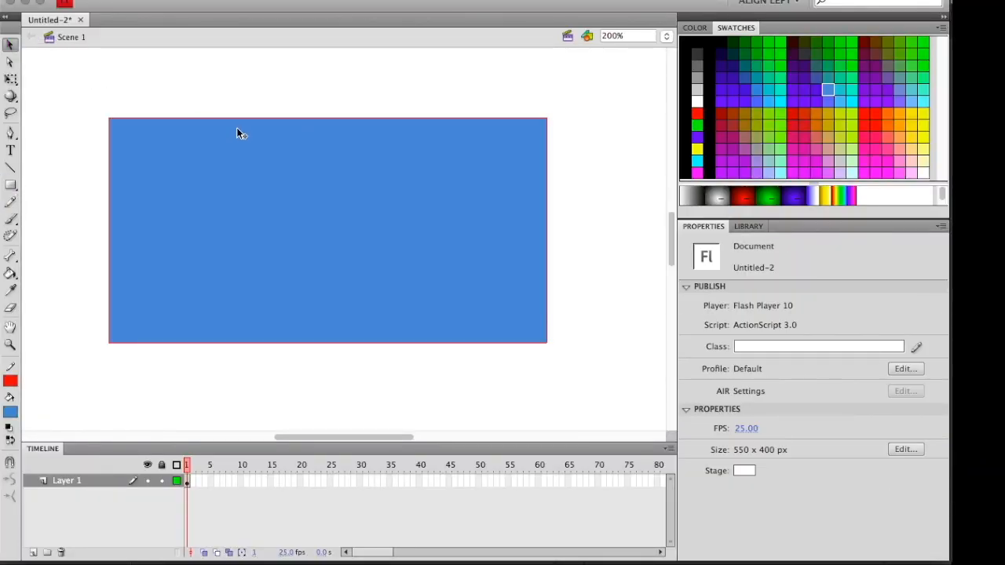
# Bend the blue rectangle's upper and lower edges outward and its right edge inward.
pyautogui.moveTo(234, 120); pyautogui.dragTo(244, 67)
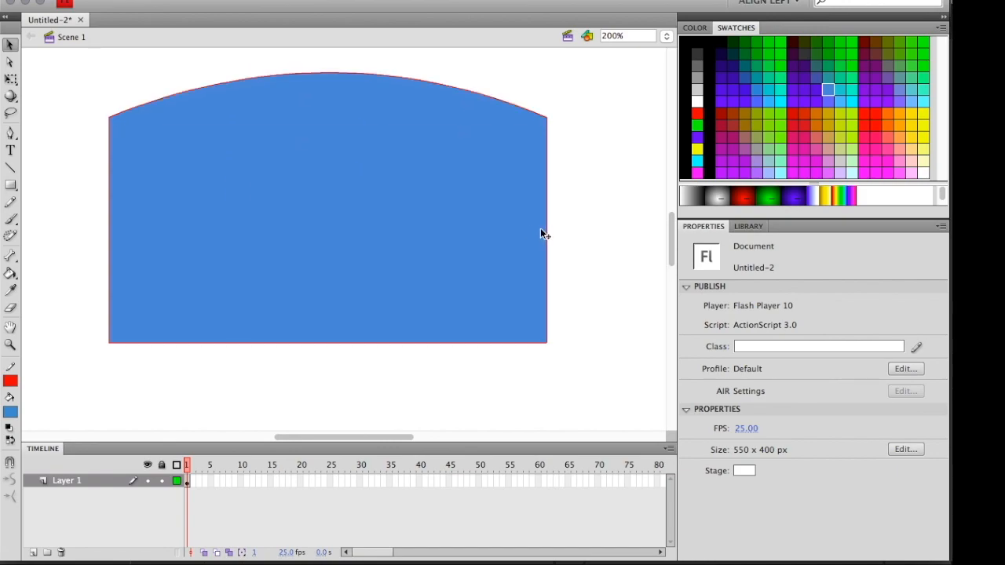
pyautogui.moveTo(517, 230); pyautogui.dragTo(378, 228)
pyautogui.moveTo(330, 343); pyautogui.dragTo(336, 391)
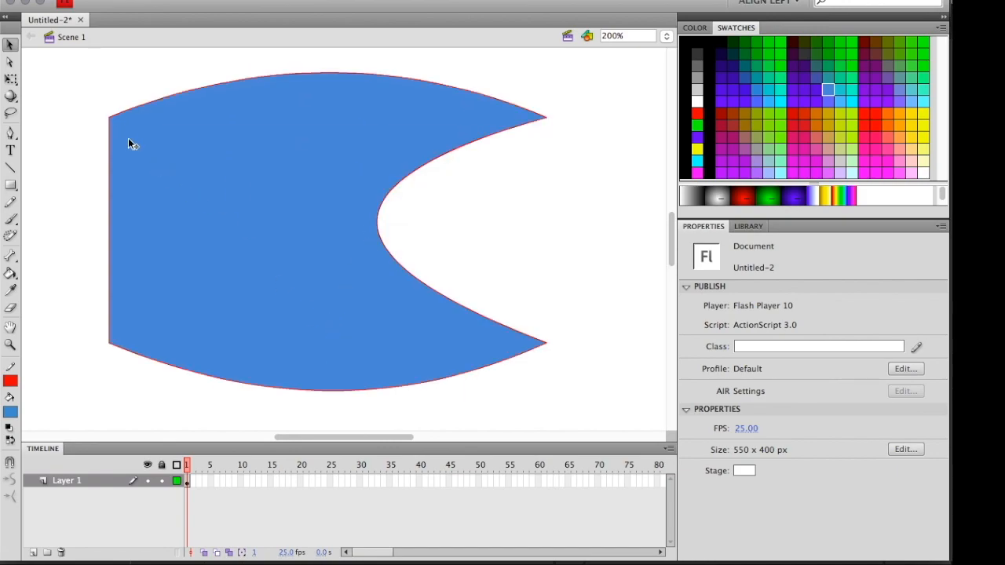
pyautogui.press('super+1')
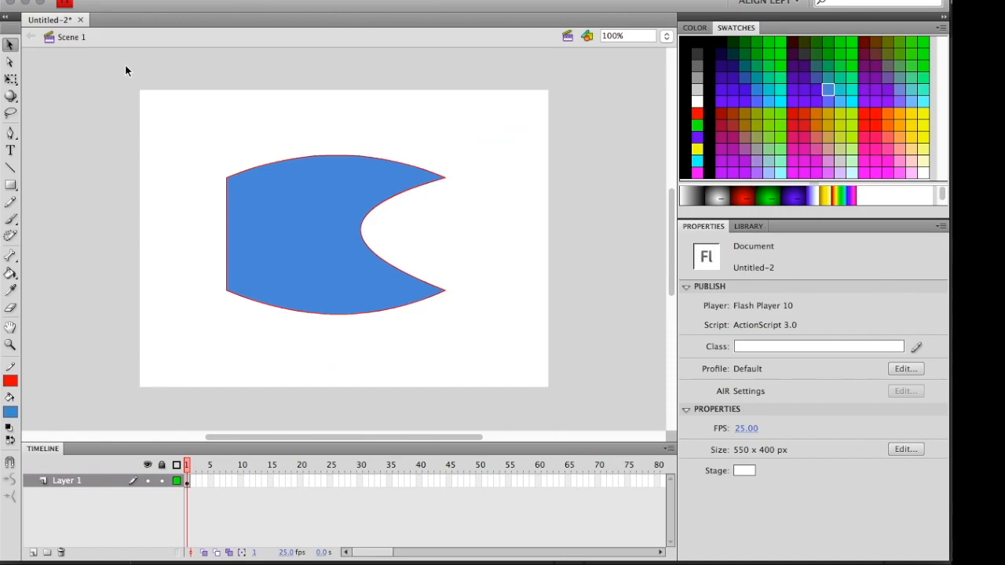
# Switch to Toon Boom Harmony and reshape the thick brush stroke and the thin line beside it with the Contour Editor.
pyautogui.hotkey('ctrl', 'Up')
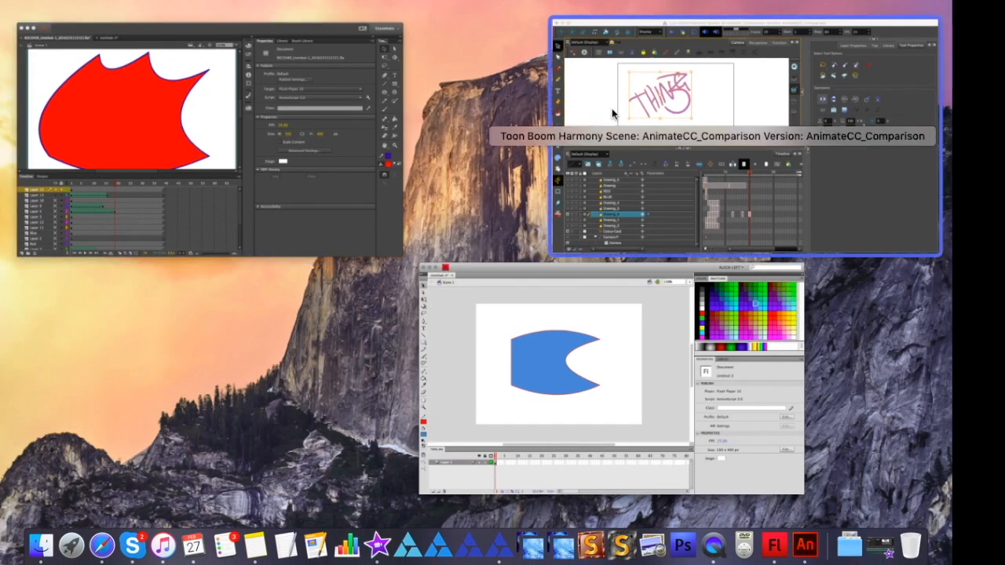
pyautogui.click(613, 111)
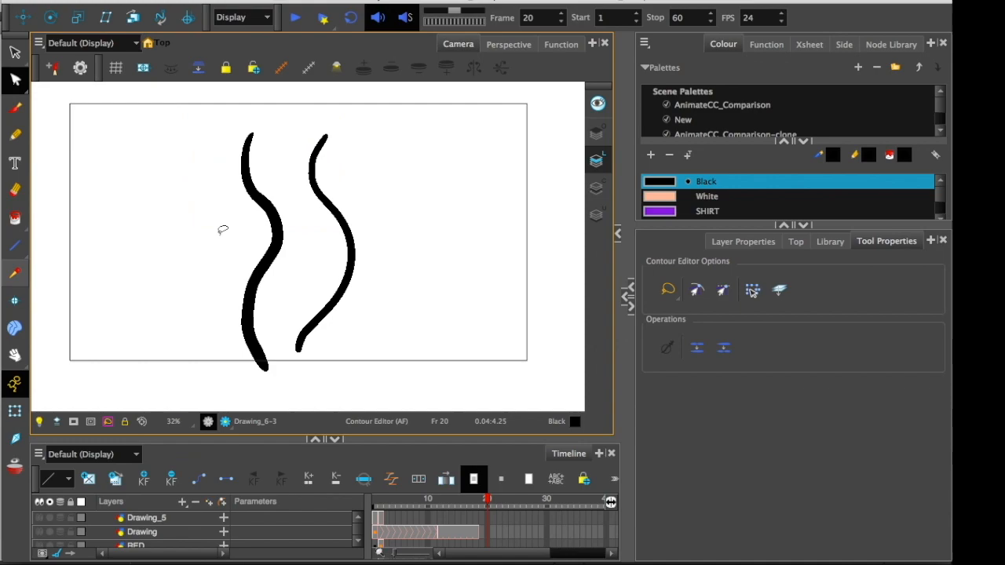
pyautogui.scroll(2, 223, 230)
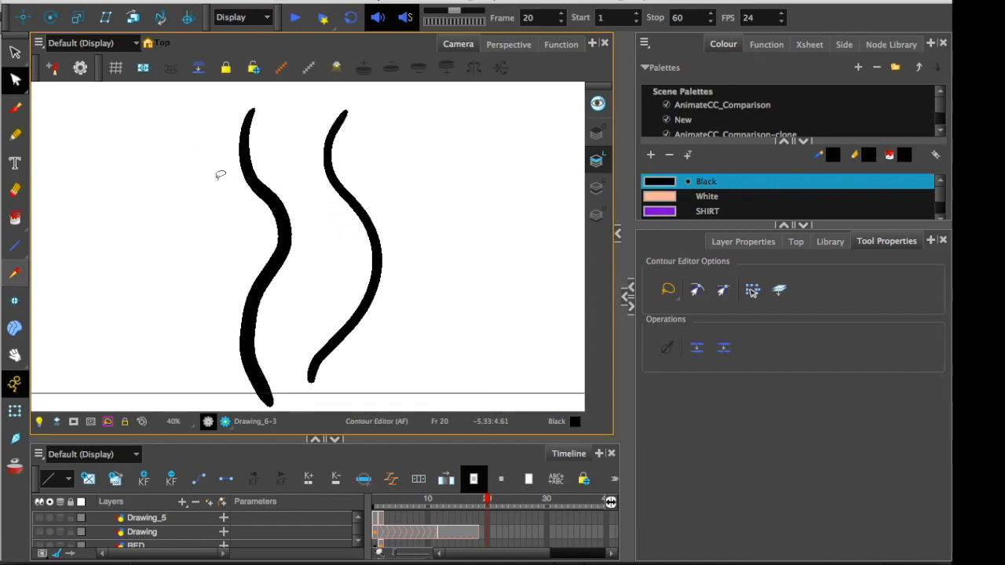
pyautogui.moveTo(247, 191)
pyautogui.mouseDown()
pyautogui.moveTo(218, 191)
pyautogui.moveTo(214, 200)
pyautogui.mouseUp()
pyautogui.moveTo(270, 280)
pyautogui.mouseDown()
pyautogui.moveTo(297, 271)
pyautogui.moveTo(259, 223)
pyautogui.mouseUp()
pyautogui.moveTo(352, 204)
pyautogui.mouseDown()
pyautogui.moveTo(376, 193)
pyautogui.moveTo(376, 180)
pyautogui.moveTo(383, 187)
pyautogui.mouseUp()
pyautogui.moveTo(381, 249)
pyautogui.mouseDown()
pyautogui.moveTo(425, 252)
pyautogui.moveTo(346, 230)
pyautogui.mouseUp()
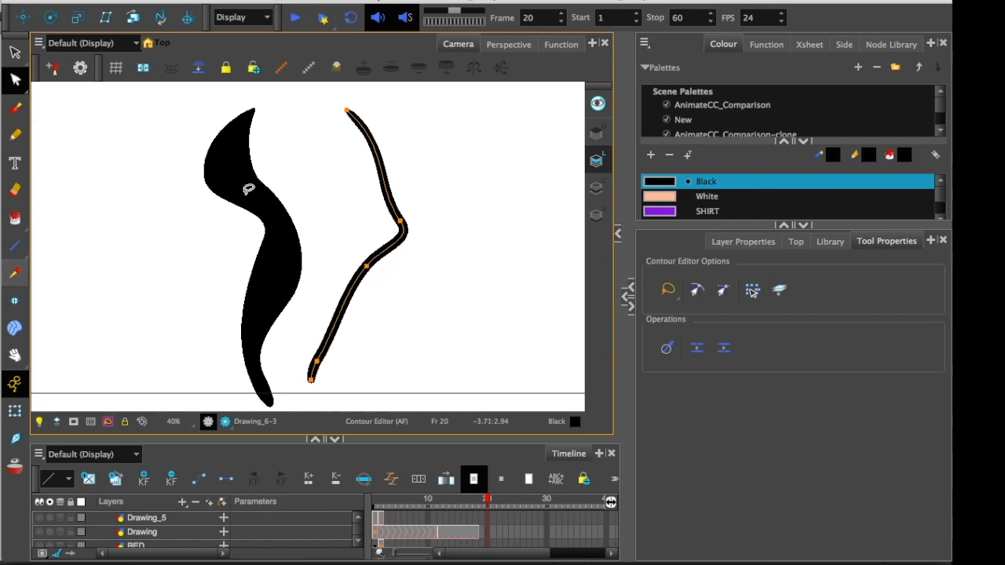
pyautogui.click(277, 202)
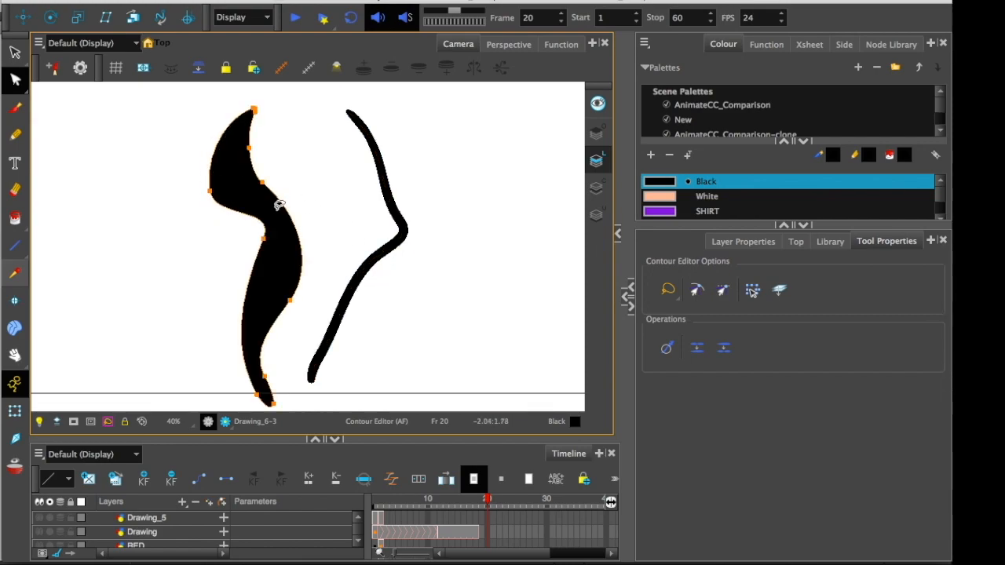
pyautogui.moveTo(287, 215)
pyautogui.mouseDown()
pyautogui.moveTo(260, 251)
pyautogui.moveTo(264, 265)
pyautogui.mouseUp()
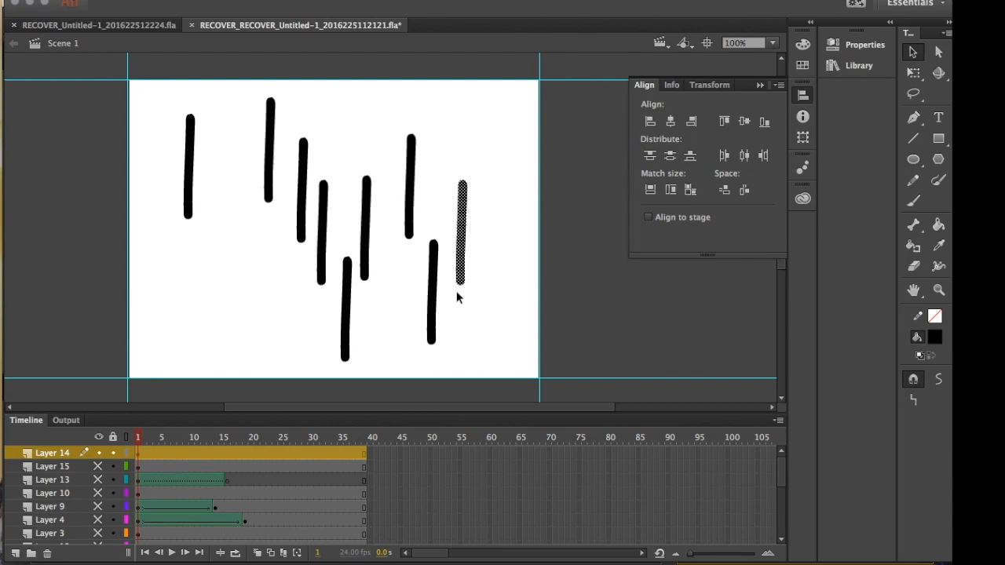
pyautogui.moveTo(153, 88); pyautogui.dragTo(560, 371)
pyautogui.click(802, 95)
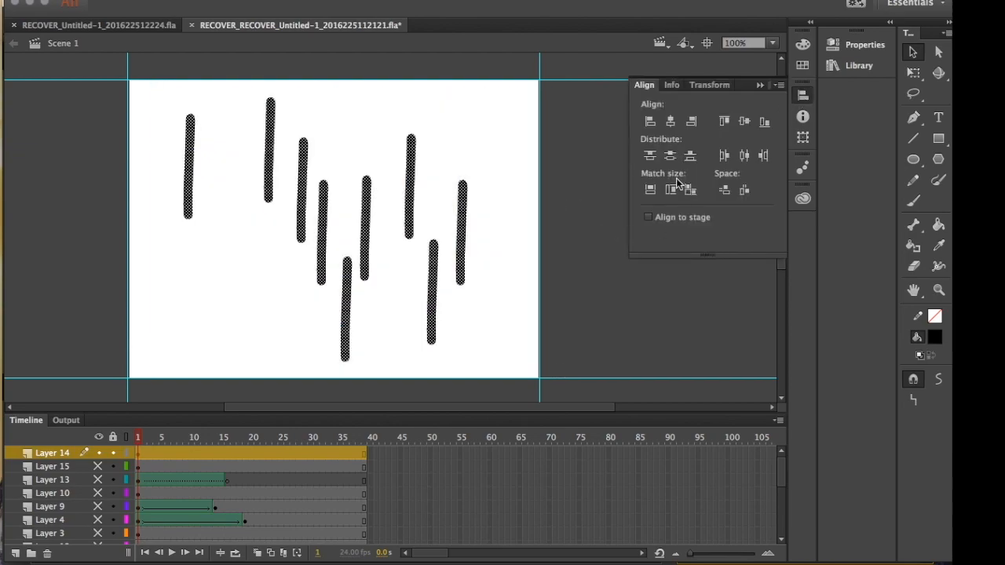
pyautogui.press('super+z')
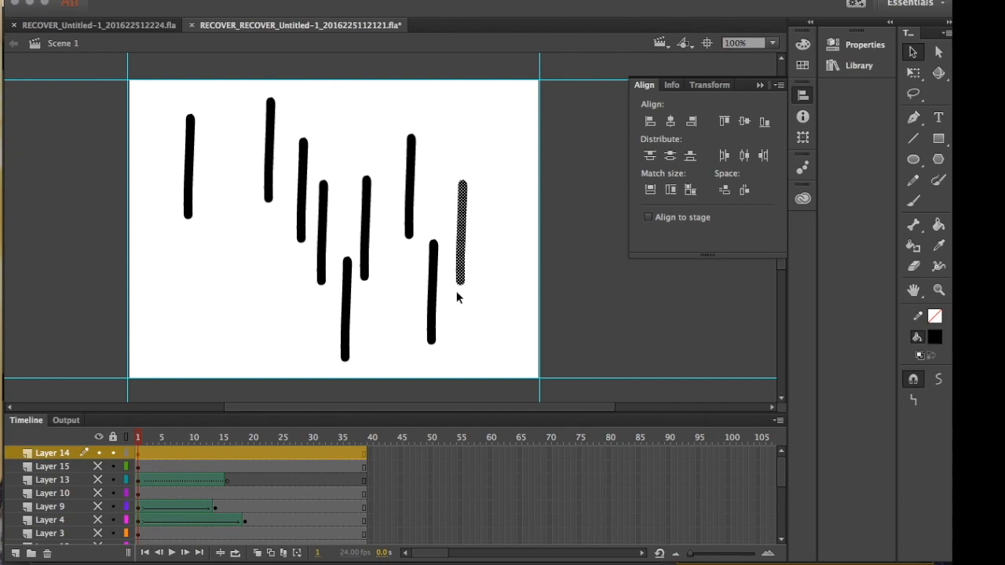
# In Animate, select all nine black strokes on Layer 14, align their vertical centres and distribute them evenly across their width.
pyautogui.moveTo(153, 88); pyautogui.dragTo(560, 371)
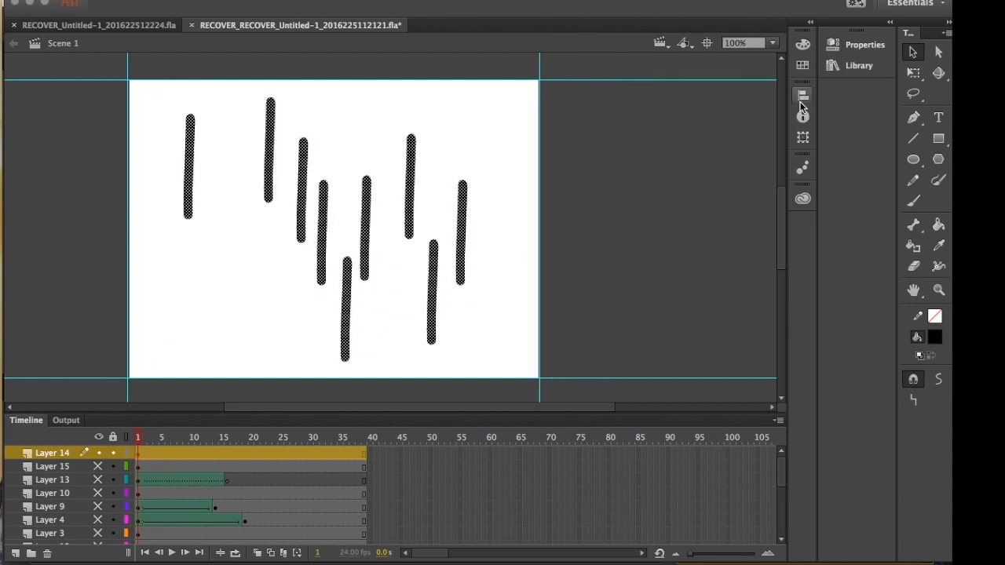
pyautogui.click(802, 97)
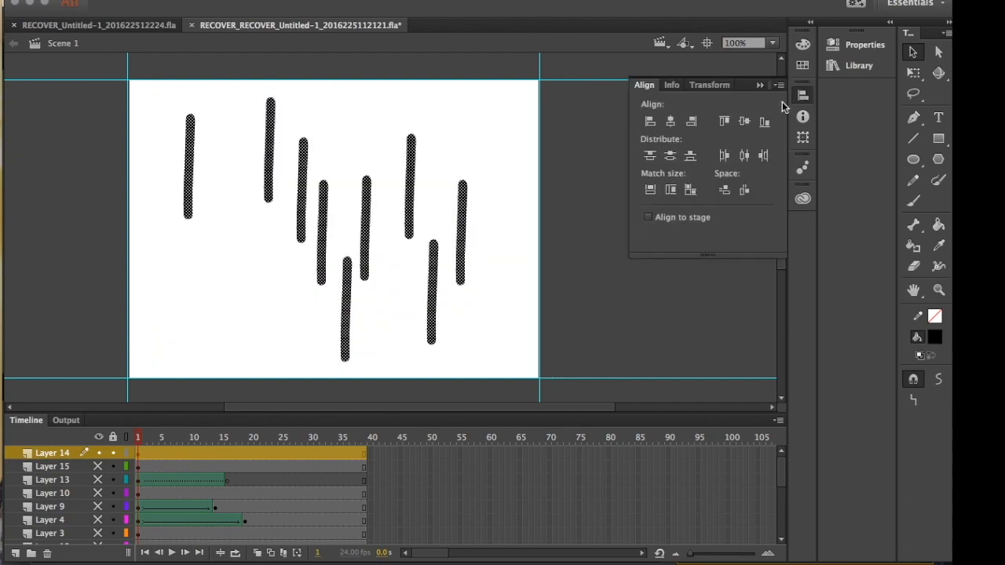
pyautogui.click(744, 121)
pyautogui.click(745, 155)
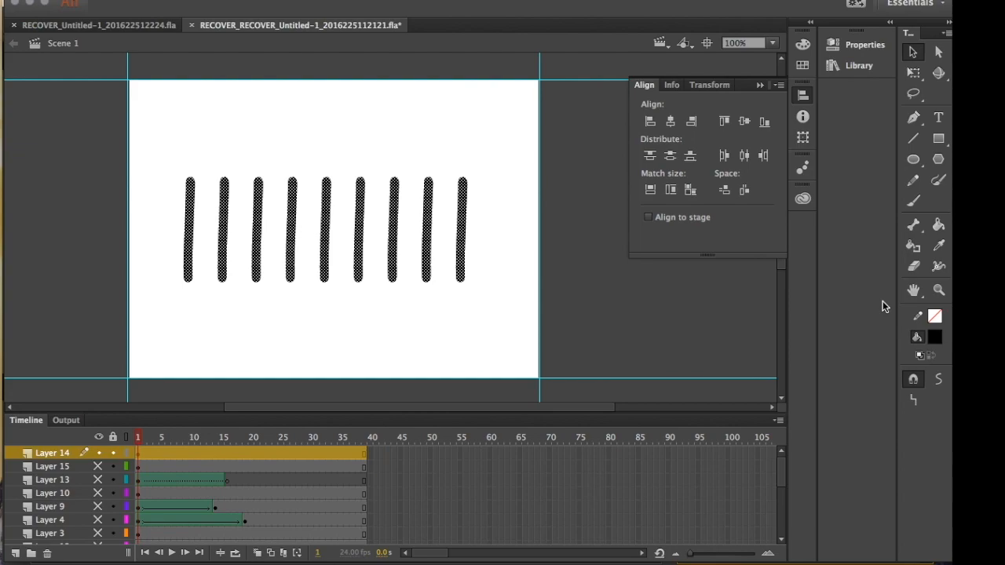
pyautogui.moveTo(500, 299); pyautogui.dragTo(181, 172)
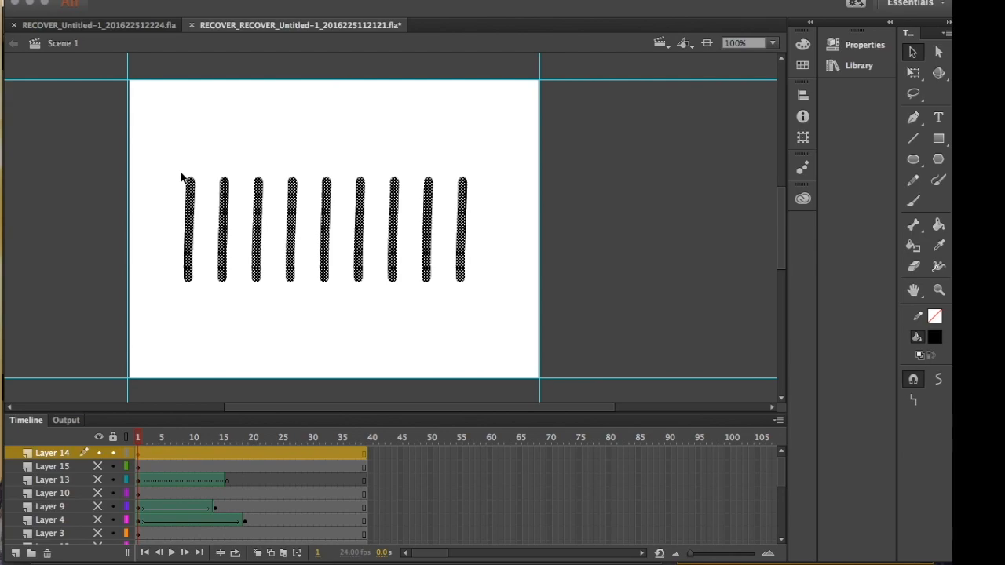
# Switch to Toon Boom Harmony and draw seven slanted strokes on Drawing_7 with Brush 1 at maximum size 44.6.
pyautogui.press('super+Tab')
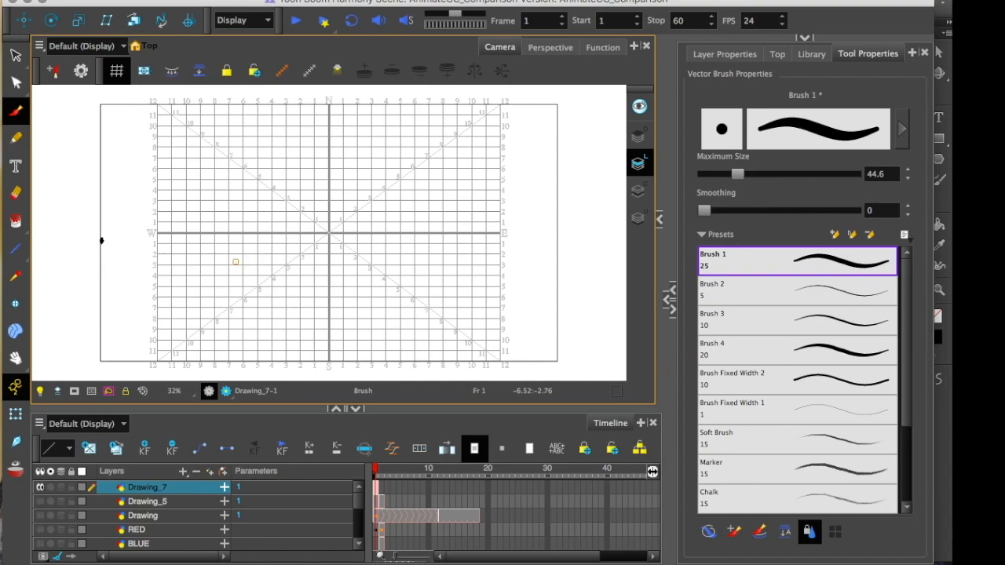
pyautogui.moveTo(240, 198); pyautogui.dragTo(286, 308)
pyautogui.moveTo(271, 165); pyautogui.dragTo(336, 284)
pyautogui.moveTo(302, 156); pyautogui.dragTo(367, 262)
pyautogui.moveTo(338, 164); pyautogui.dragTo(391, 232)
pyautogui.moveTo(366, 150); pyautogui.dragTo(434, 224)
pyautogui.moveTo(403, 133); pyautogui.dragTo(467, 204)
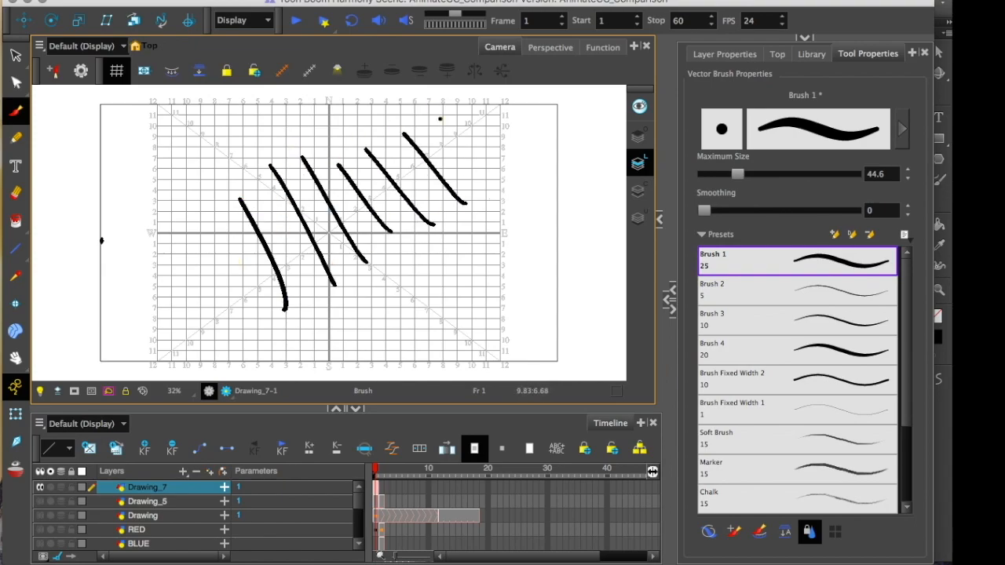
pyautogui.moveTo(440, 119); pyautogui.dragTo(520, 257)
# Turn on Snap to Grid and reposition the two leftmost strokes so they snap to the grid lines.
pyautogui.hotkey('alt', 's')
pyautogui.click(275, 277)
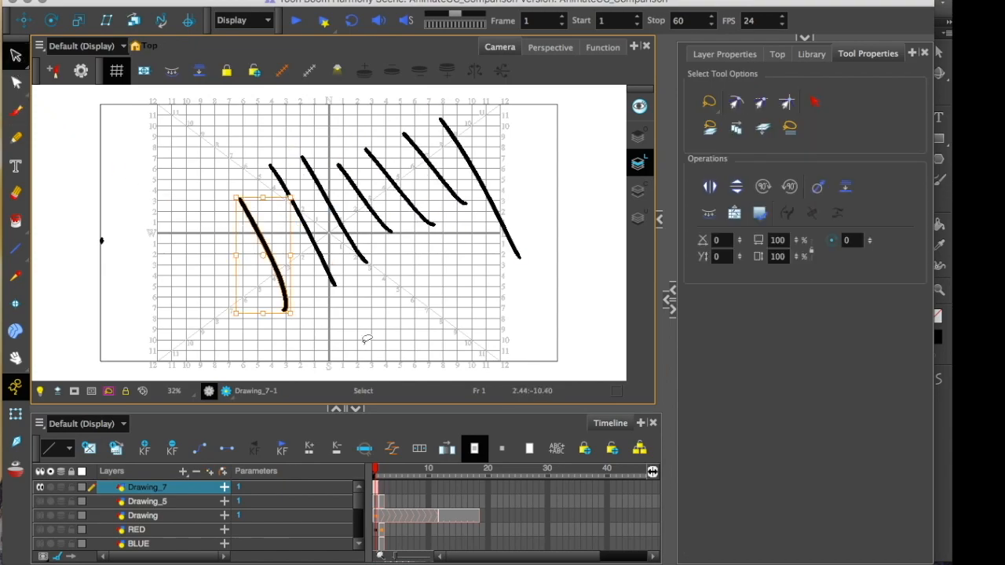
pyautogui.click(787, 103)
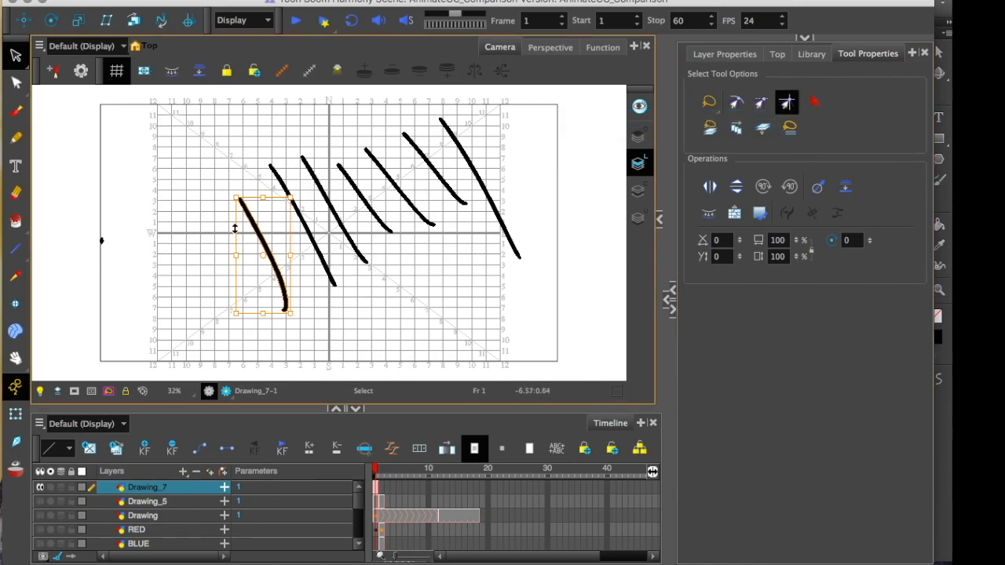
pyautogui.press('2')
pyautogui.moveTo(242, 237)
pyautogui.mouseDown()
pyautogui.moveTo(306, 213)
pyautogui.moveTo(207, 199)
pyautogui.moveTo(171, 220)
pyautogui.moveTo(159, 150)
pyautogui.moveTo(271, 206)
pyautogui.moveTo(227, 157)
pyautogui.moveTo(211, 160)
pyautogui.mouseUp()
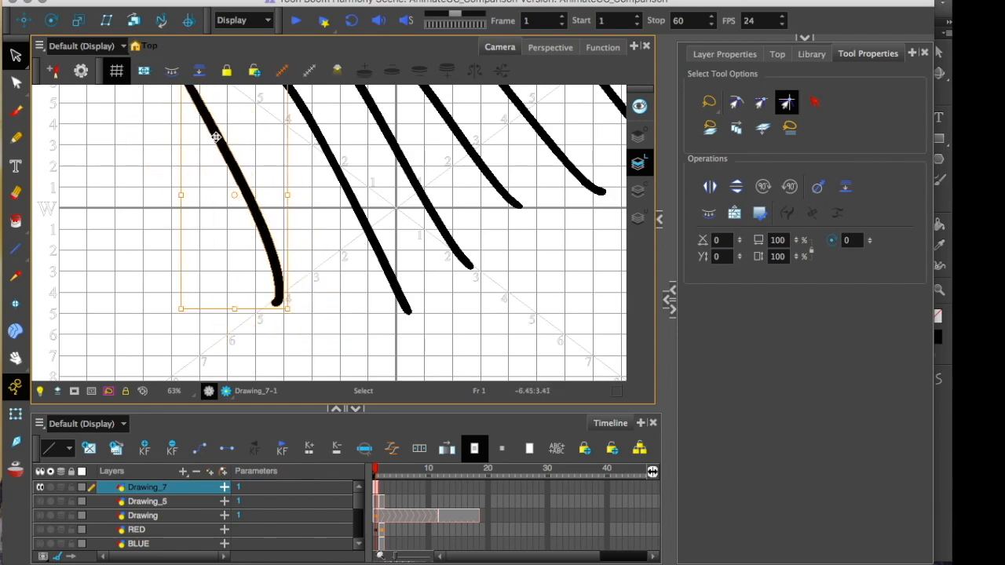
pyautogui.moveTo(222, 145)
pyautogui.mouseDown()
pyautogui.moveTo(166, 217)
pyautogui.moveTo(139, 209)
pyautogui.moveTo(167, 187)
pyautogui.moveTo(197, 199)
pyautogui.moveTo(197, 231)
pyautogui.moveTo(164, 254)
pyautogui.moveTo(138, 151)
pyautogui.mouseUp()
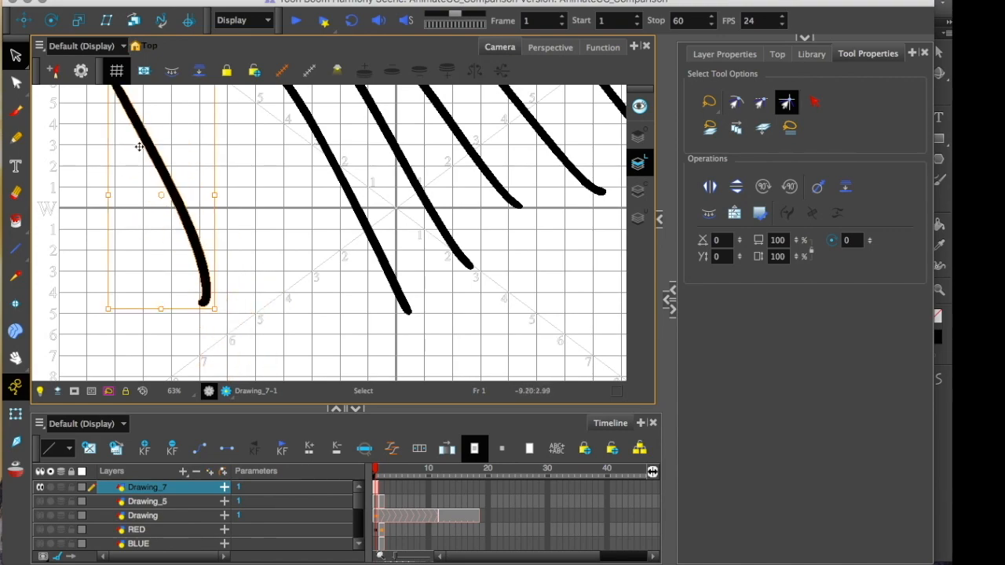
pyautogui.moveTo(186, 225)
pyautogui.mouseDown()
pyautogui.moveTo(181, 269)
pyautogui.moveTo(141, 229)
pyautogui.moveTo(171, 186)
pyautogui.mouseUp()
pyautogui.moveTo(154, 132); pyautogui.dragTo(261, 229)
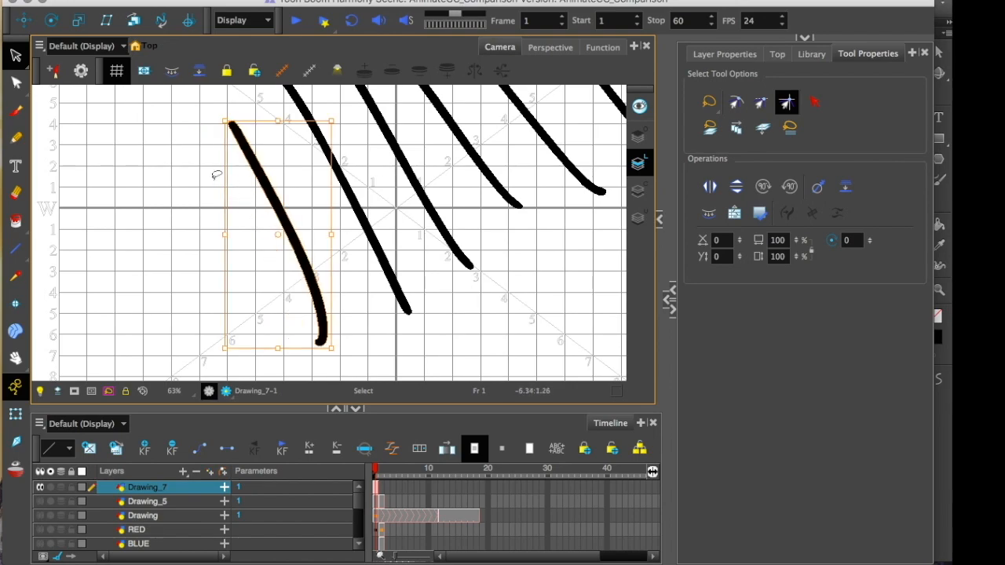
pyautogui.moveTo(321, 337); pyautogui.dragTo(255, 224)
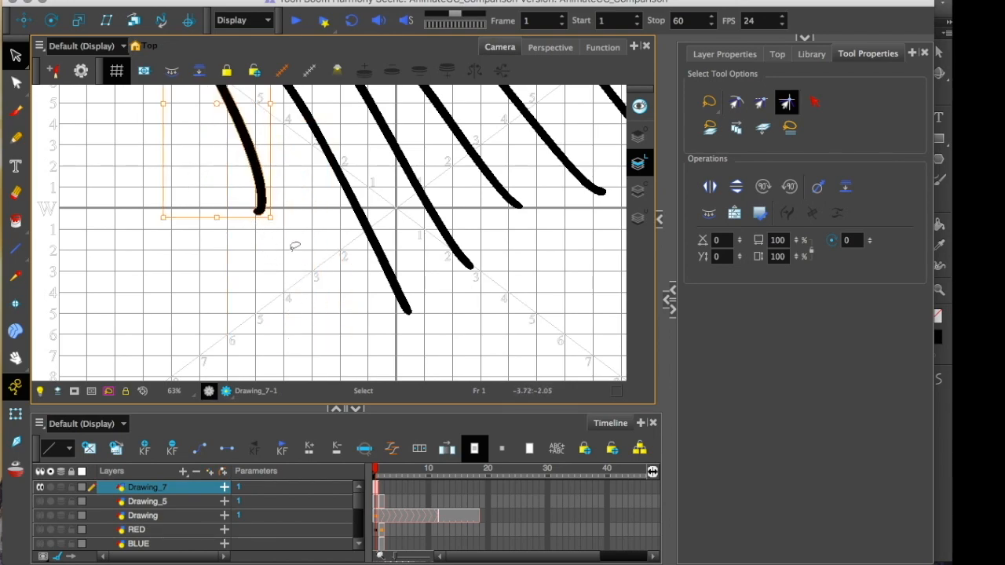
pyautogui.moveTo(406, 300)
pyautogui.mouseDown()
pyautogui.moveTo(287, 202)
pyautogui.moveTo(291, 225)
pyautogui.mouseUp()
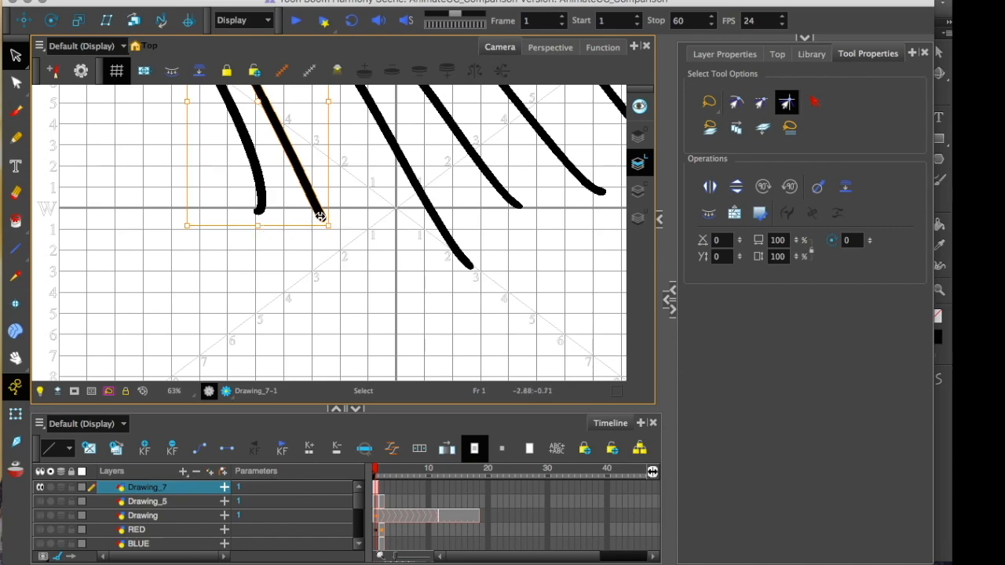
# Select all the strokes on Drawing_7 and delete them.
pyautogui.press('1')
pyautogui.press('1')
pyautogui.press('1')
pyautogui.press('1')
pyautogui.moveTo(125, 118)
pyautogui.mouseDown()
pyautogui.moveTo(127, 273)
pyautogui.moveTo(126, 252)
pyautogui.mouseUp()
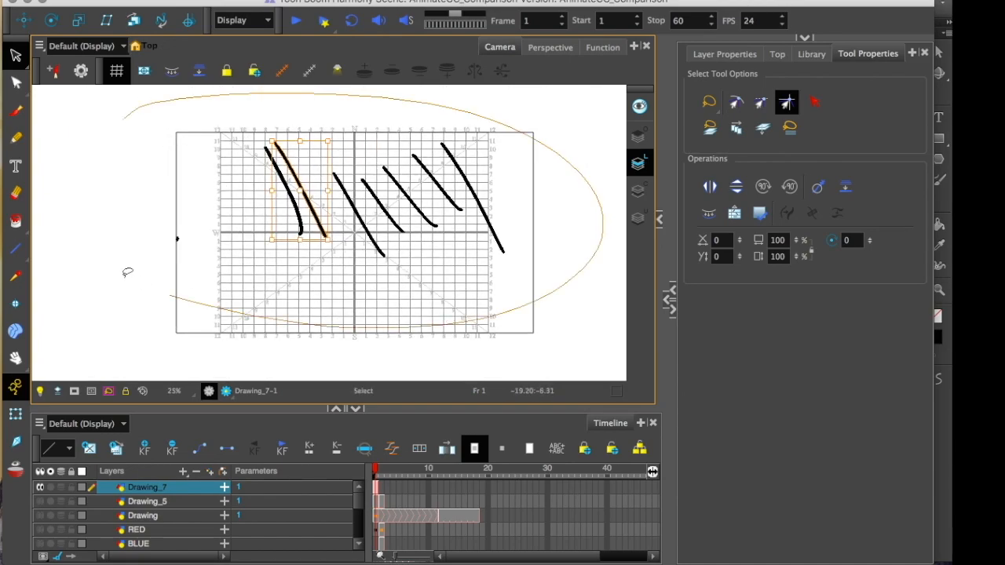
pyautogui.press('Delete')
# Extend the purple circle's exposure on Drawing_7 by ten frames and add a keyframe at frame 10.
pyautogui.press('2')
pyautogui.press('2')
pyautogui.press('2')
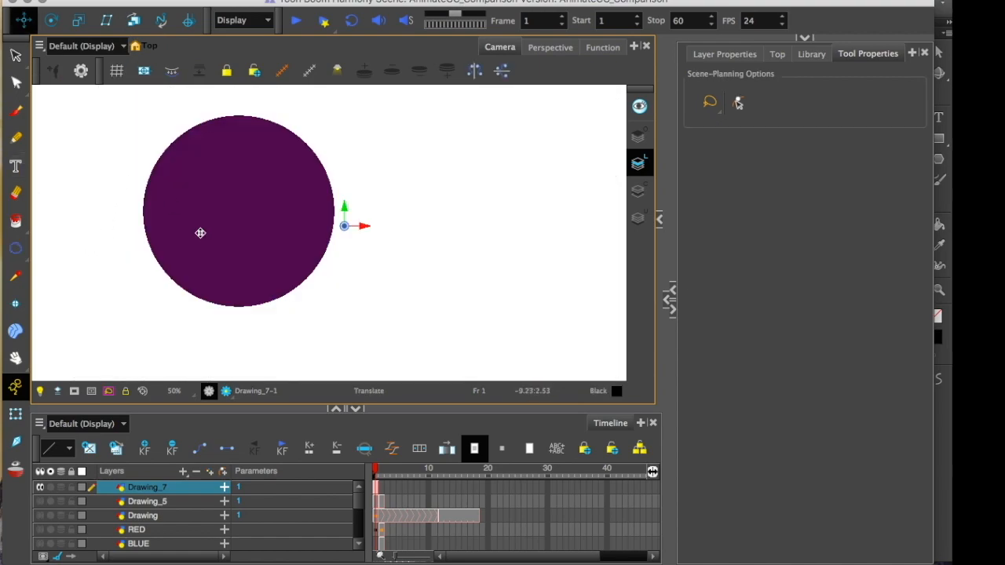
pyautogui.press('+')
pyautogui.press('+')
pyautogui.press('+')
pyautogui.press('+')
pyautogui.press('+')
pyautogui.press('+')
pyautogui.press('+')
pyautogui.press('+')
pyautogui.press('+')
pyautogui.press('+')
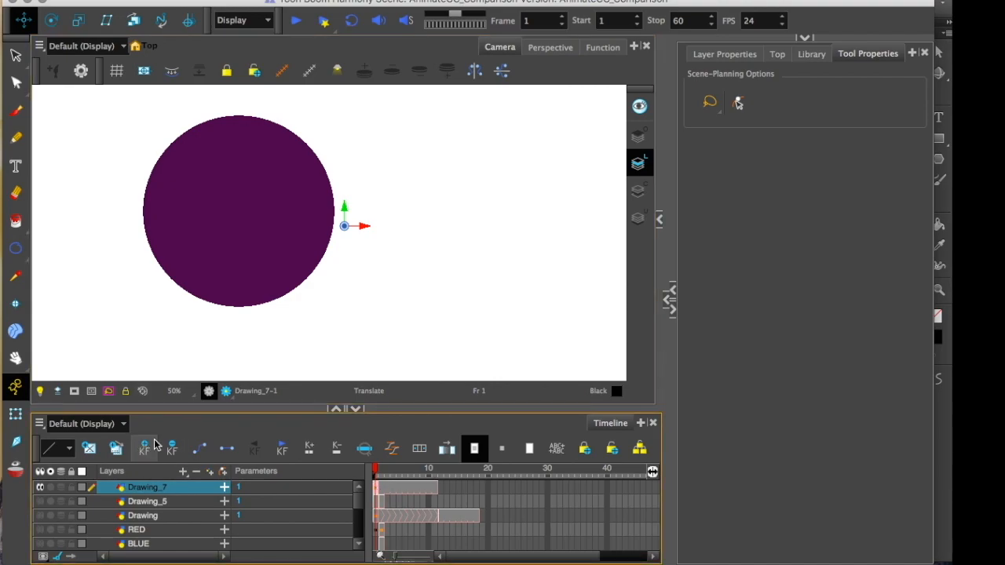
pyautogui.click(427, 491)
pyautogui.click(146, 458)
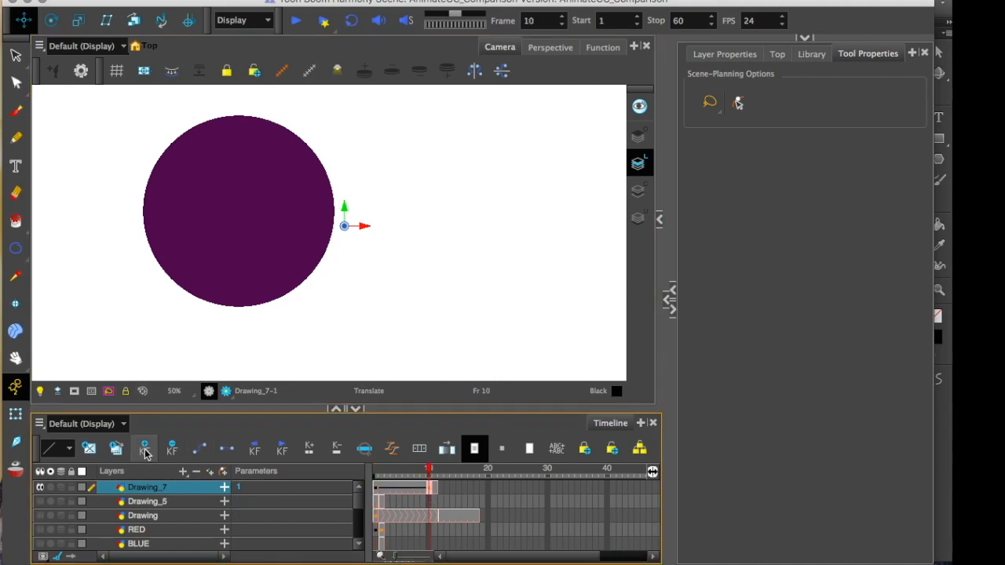
# With the Rotate tool at frame 10, move the pivot to the purple circle's centre and rotate the circle around it.
pyautogui.click(51, 20)
pyautogui.moveTo(136, 288); pyautogui.dragTo(220, 241)
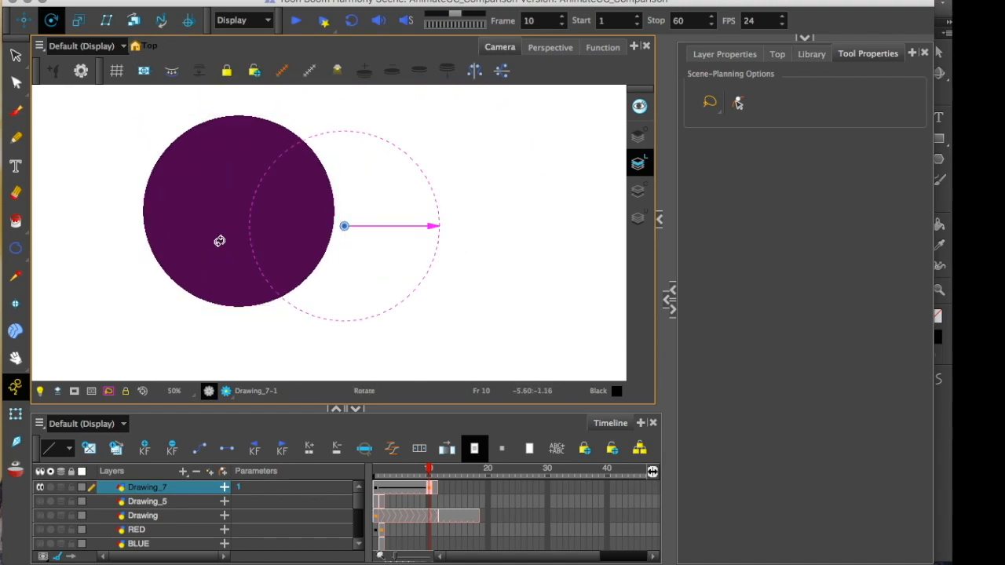
pyautogui.moveTo(343, 225); pyautogui.dragTo(239, 211)
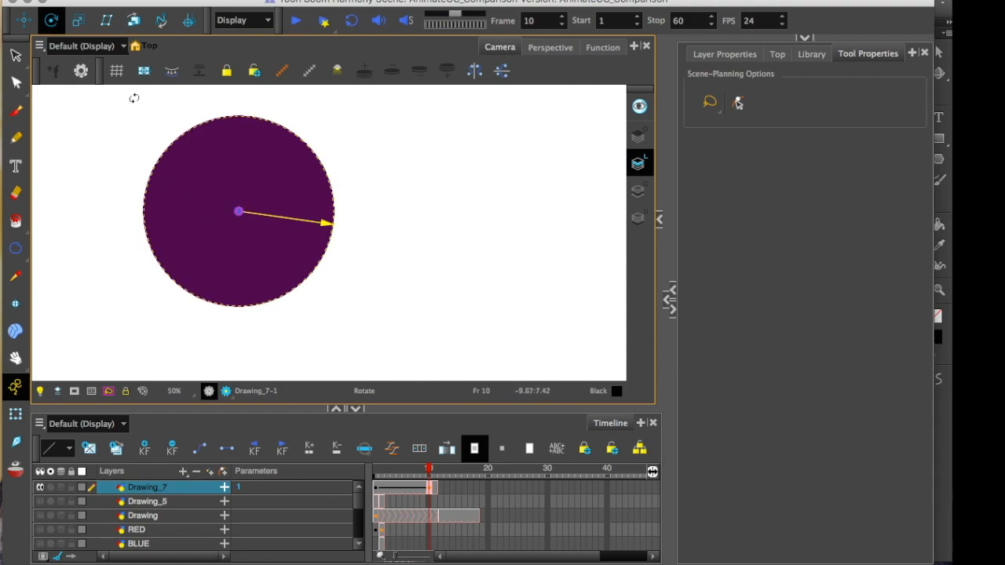
pyautogui.moveTo(188, 177); pyautogui.dragTo(236, 256)
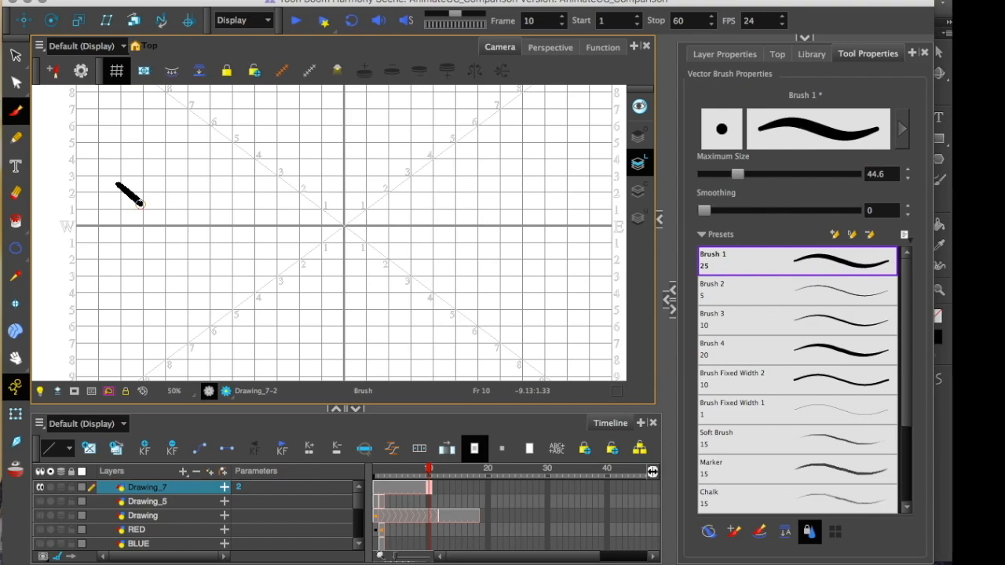
# Draw an ellipse from the grid's centre toward its lower left on Drawing_7 at frame 10.
pyautogui.click(15, 248)
pyautogui.moveTo(343, 227)
pyautogui.mouseDown()
pyautogui.moveTo(259, 311)
pyautogui.moveTo(241, 296)
pyautogui.mouseUp()
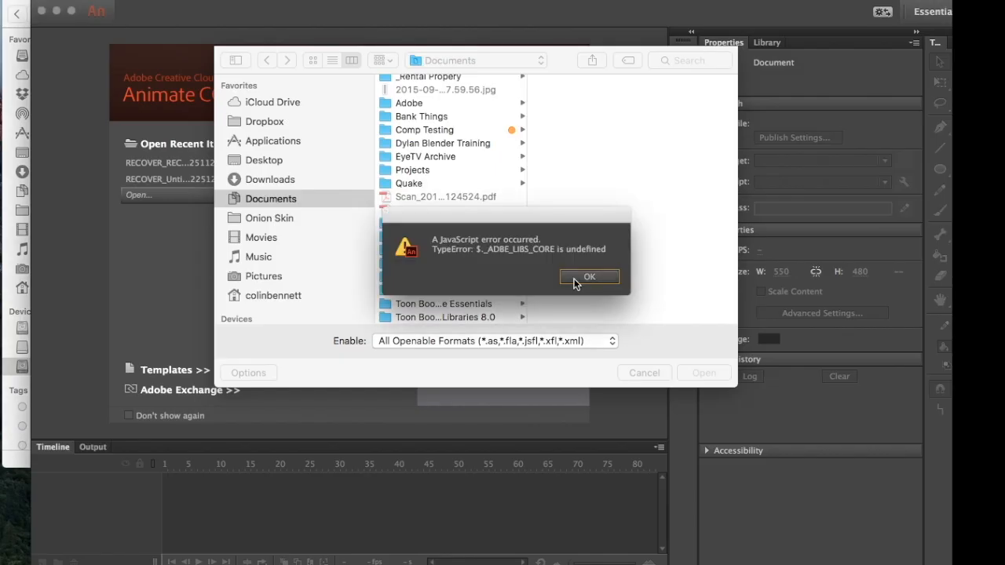
# In Animate, dismiss the JavaScript error dialogs blocking the file browser.
pyautogui.click(588, 277)
pyautogui.click(588, 277)
pyautogui.click(587, 277)
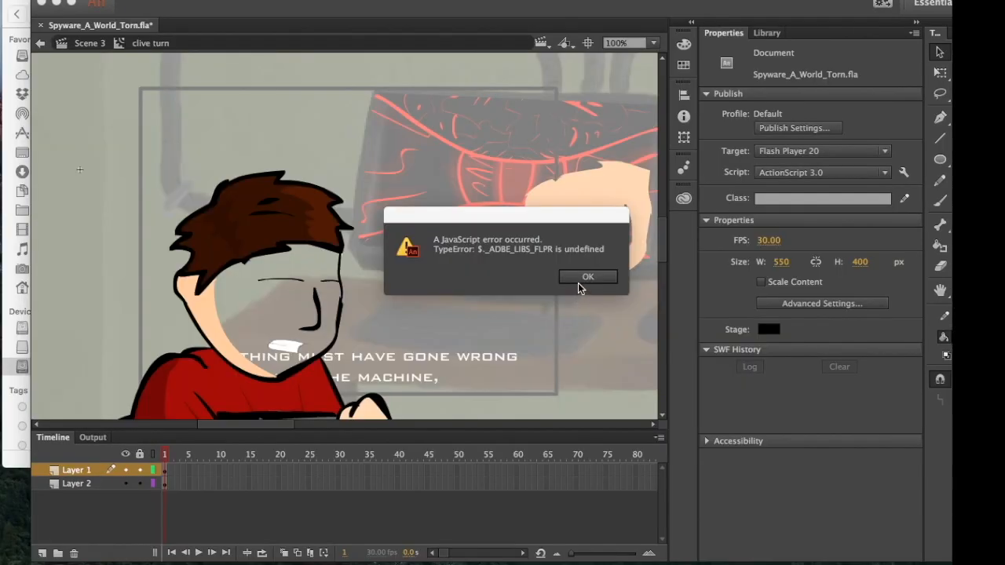
# Dismiss the recurring JavaScript errors in Spyware_A_World_Torn.fla and select the peach face shape on the stage.
pyautogui.click(578, 281)
pyautogui.click(578, 281)
pyautogui.click(574, 280)
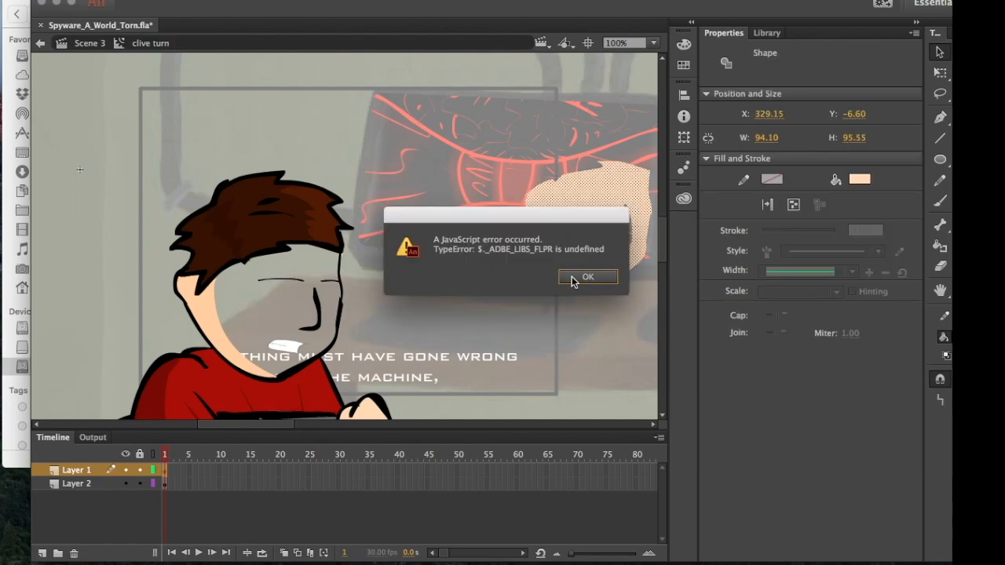
pyautogui.click(573, 280)
pyautogui.click(573, 278)
pyautogui.click(563, 278)
pyautogui.click(563, 278)
pyautogui.click(563, 281)
pyautogui.click(563, 279)
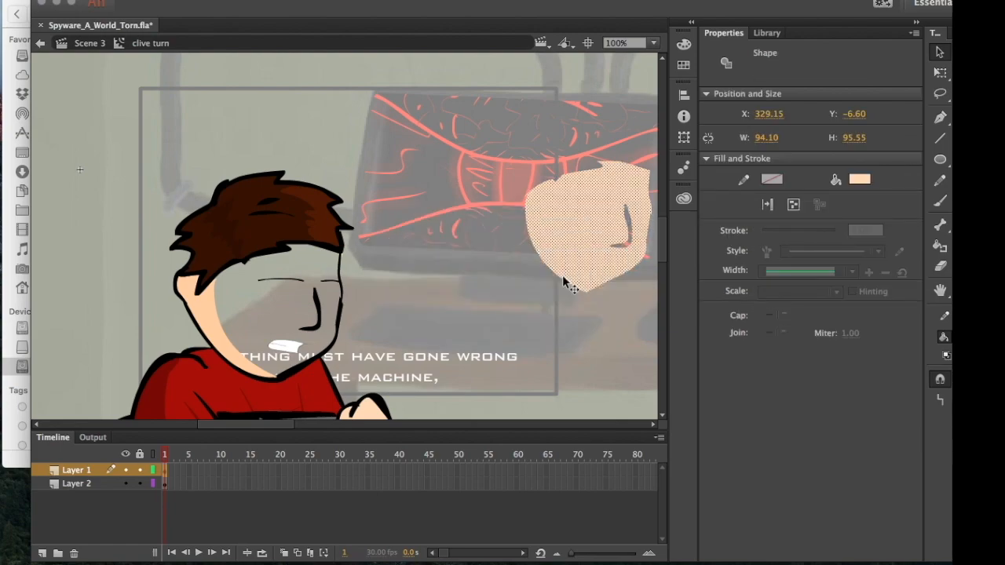
pyautogui.click(563, 279)
pyautogui.click(563, 279)
pyautogui.click(563, 279)
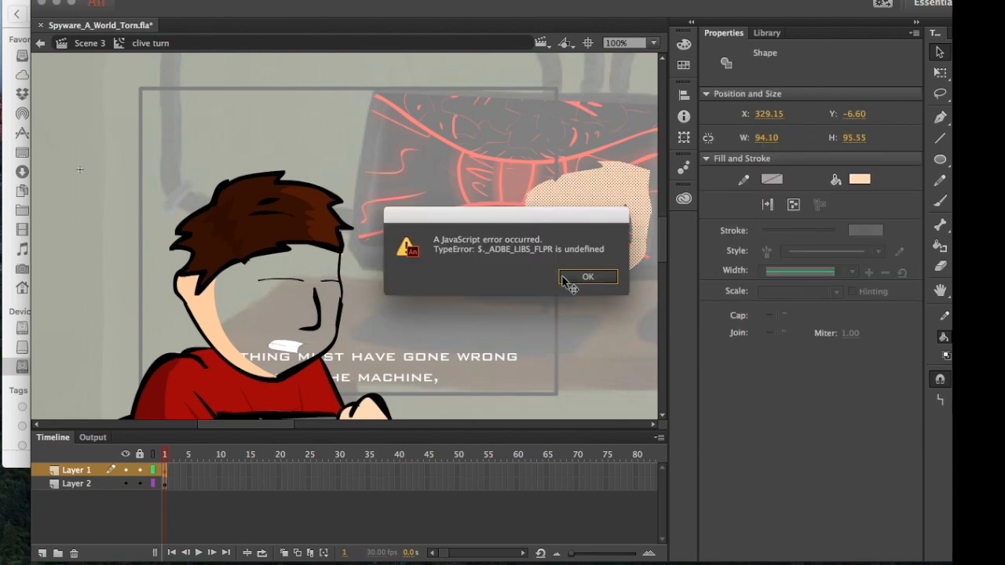
pyautogui.click(563, 279)
pyautogui.click(404, 219)
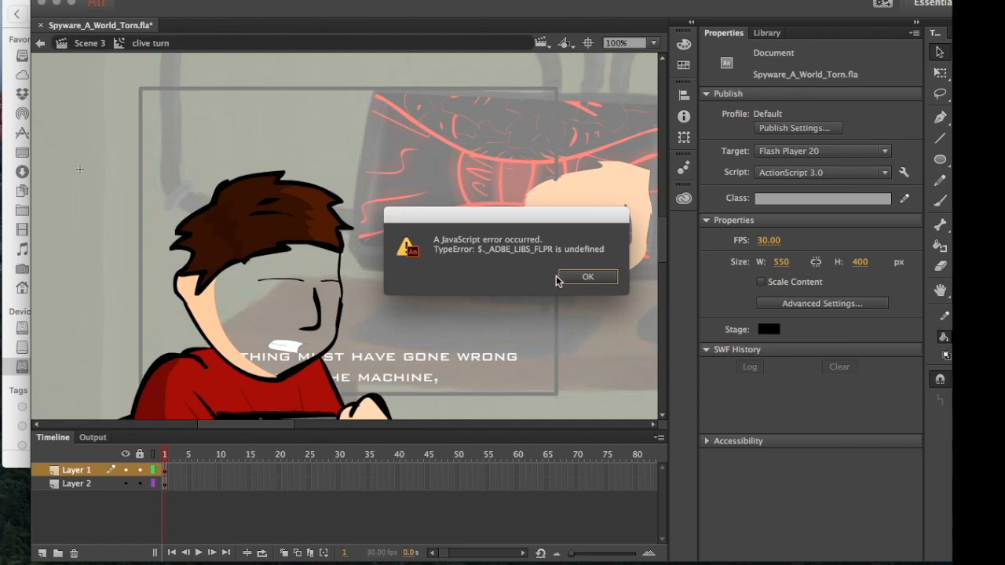
pyautogui.click(588, 277)
pyautogui.click(588, 292)
pyautogui.click(588, 277)
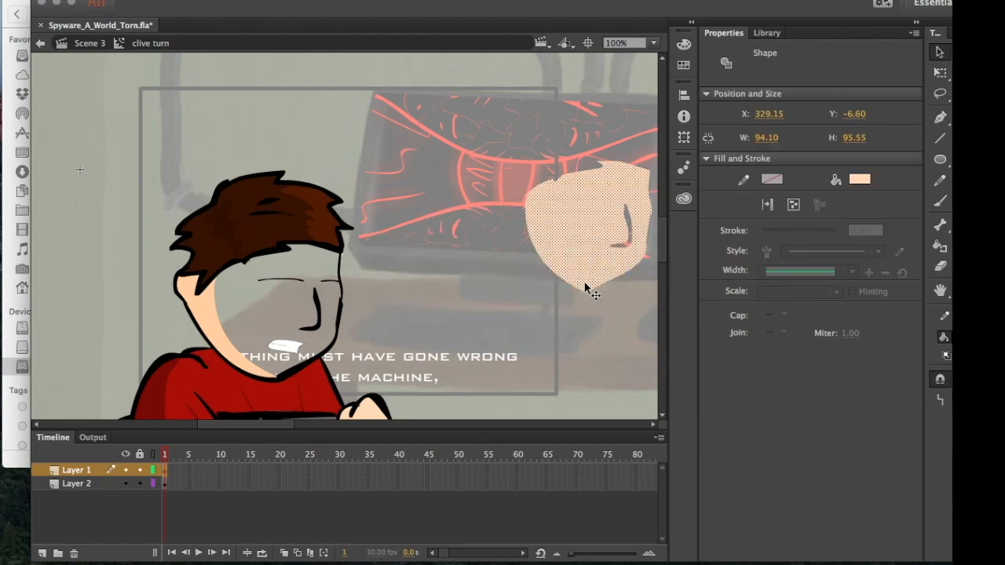
# Dismiss the JavaScript errors inside the clive turn symbol and return to Scene 3.
pyautogui.click(437, 227)
pyautogui.click(575, 277)
pyautogui.click(573, 278)
pyautogui.click(97, 44)
pyautogui.doubleClick(599, 274)
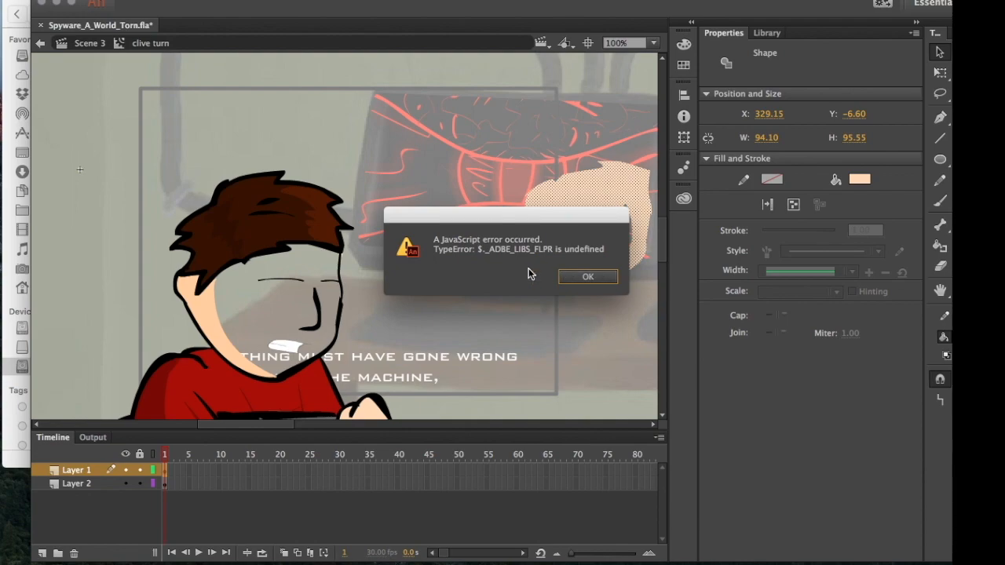
pyautogui.click(585, 279)
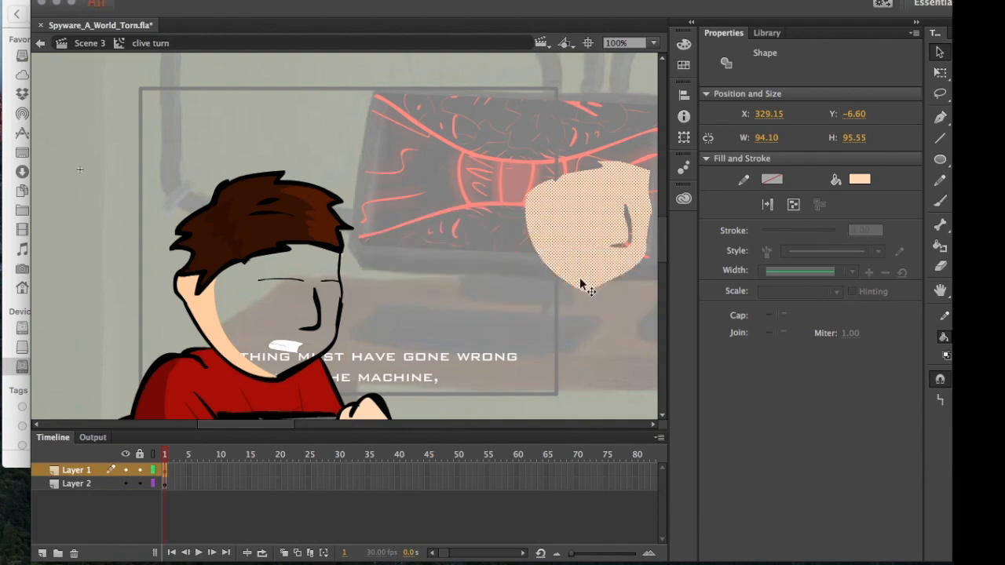
pyautogui.click(101, 43)
pyautogui.click(611, 279)
pyautogui.click(611, 280)
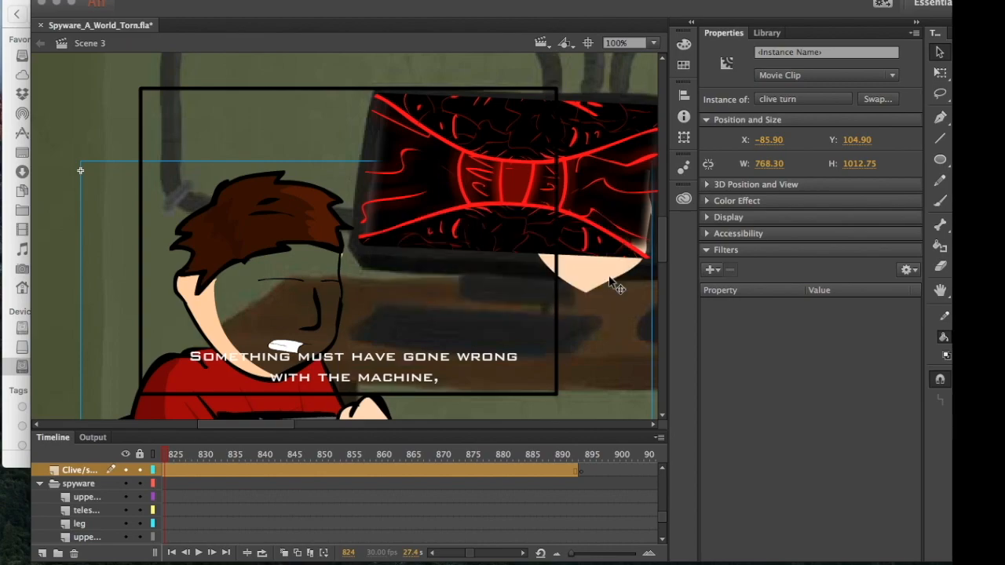
# Scrub Scene 3's timeline forward to about frame 1211, and switch the document to Scene 4.
pyautogui.moveTo(301, 214); pyautogui.dragTo(286, 111)
pyautogui.moveTo(362, 458); pyautogui.dragTo(594, 461)
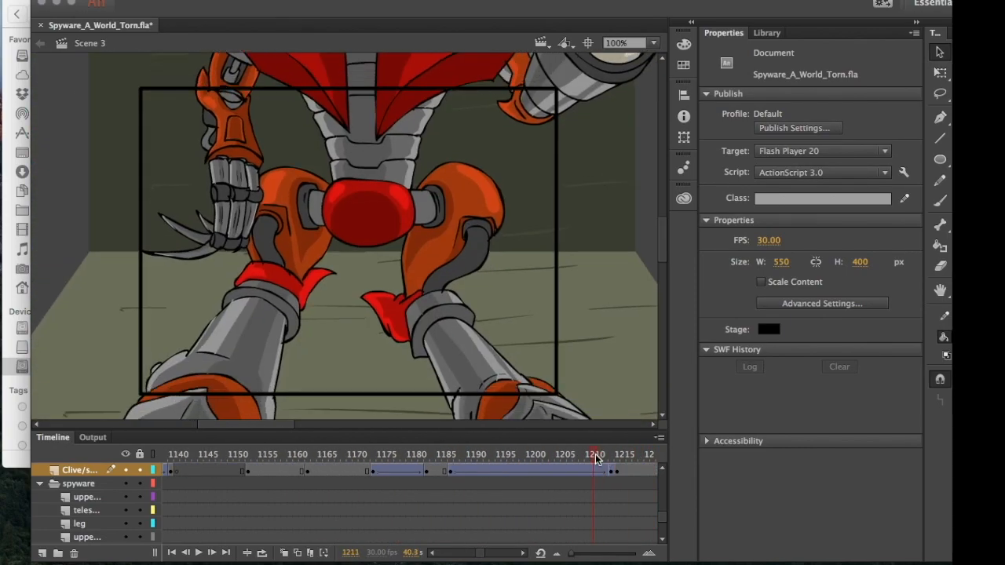
pyautogui.click(543, 43)
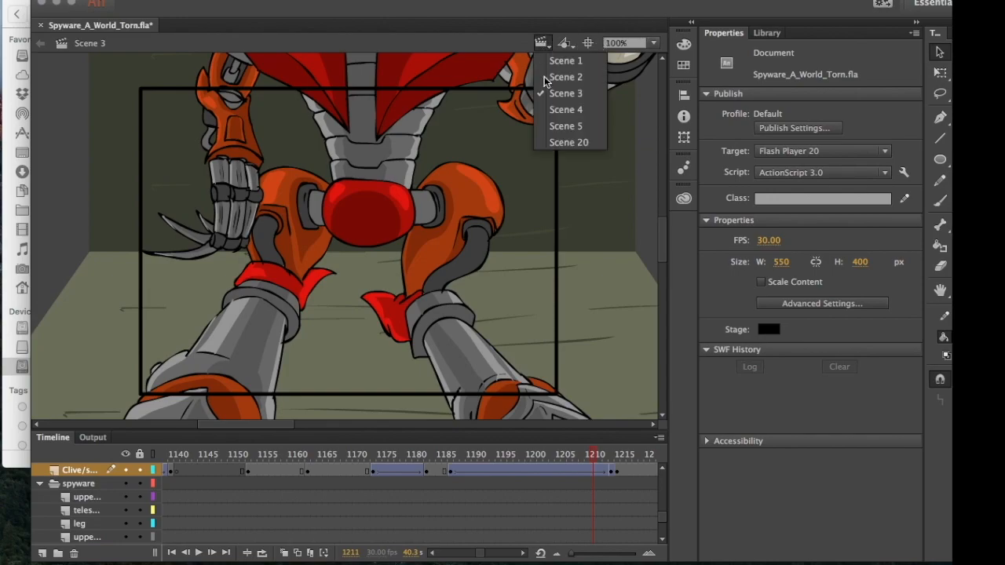
pyautogui.click(553, 126)
pyautogui.click(542, 42)
pyautogui.click(540, 112)
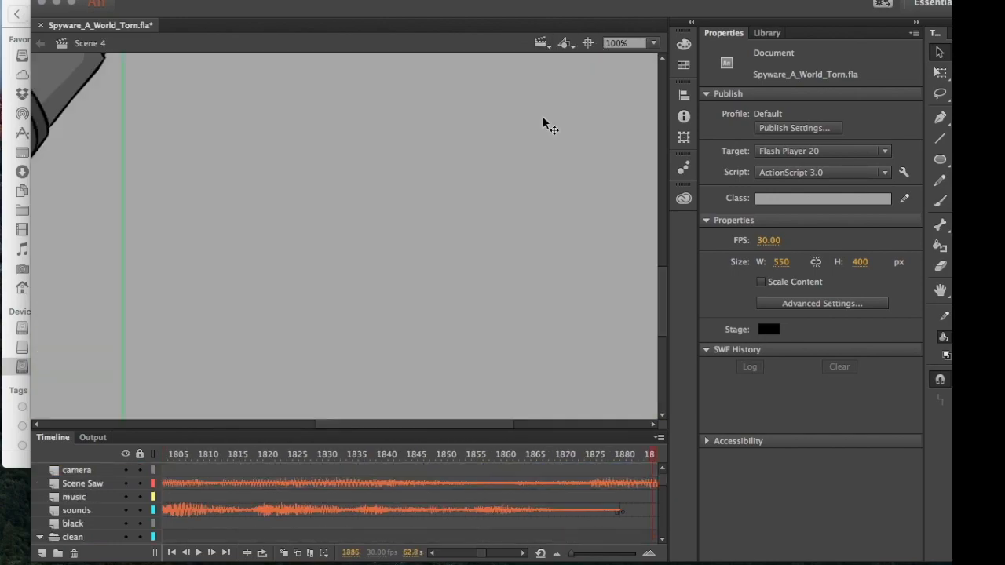
# Scrub Scene 4's timeline back to frame 1512 and bring the robot and blond character into view.
pyautogui.moveTo(337, 458); pyautogui.dragTo(93, 438)
pyautogui.moveTo(469, 260); pyautogui.dragTo(581, 362)
pyautogui.moveTo(391, 254); pyautogui.dragTo(514, 388)
pyautogui.moveTo(471, 329); pyautogui.dragTo(539, 433)
pyautogui.moveTo(489, 296); pyautogui.dragTo(489, 326)
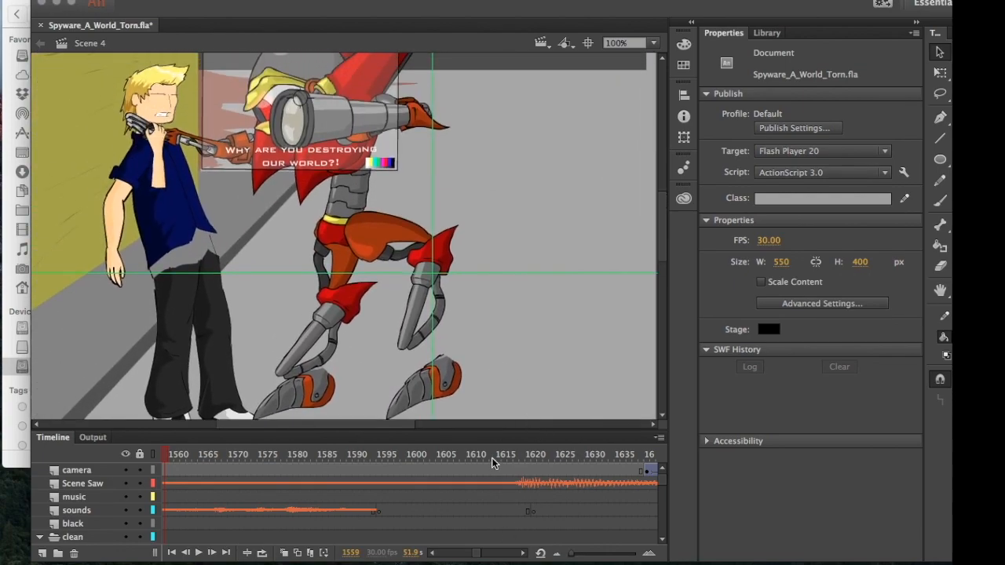
pyautogui.moveTo(496, 457); pyautogui.dragTo(629, 481)
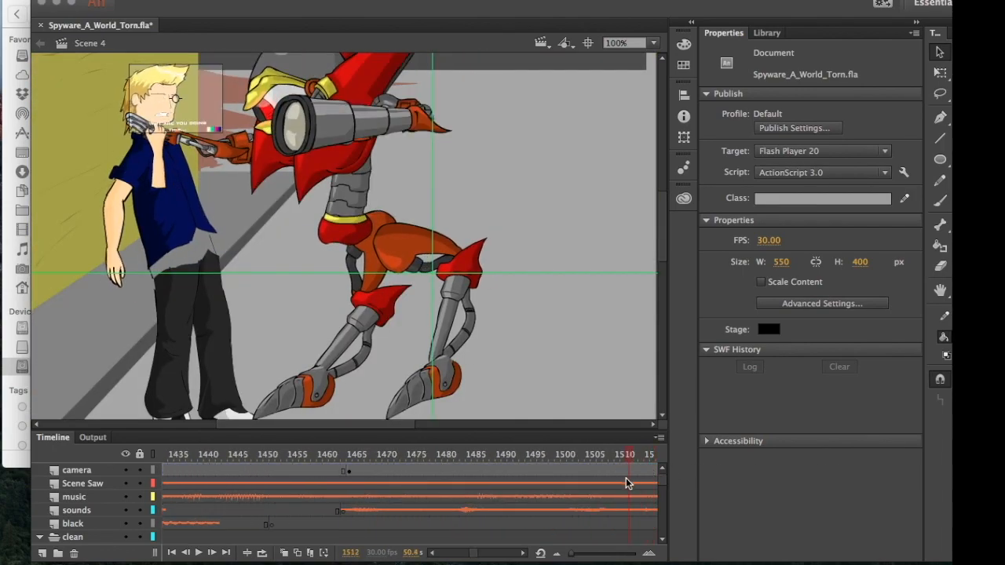
pyautogui.moveTo(312, 131); pyautogui.dragTo(286, 244)
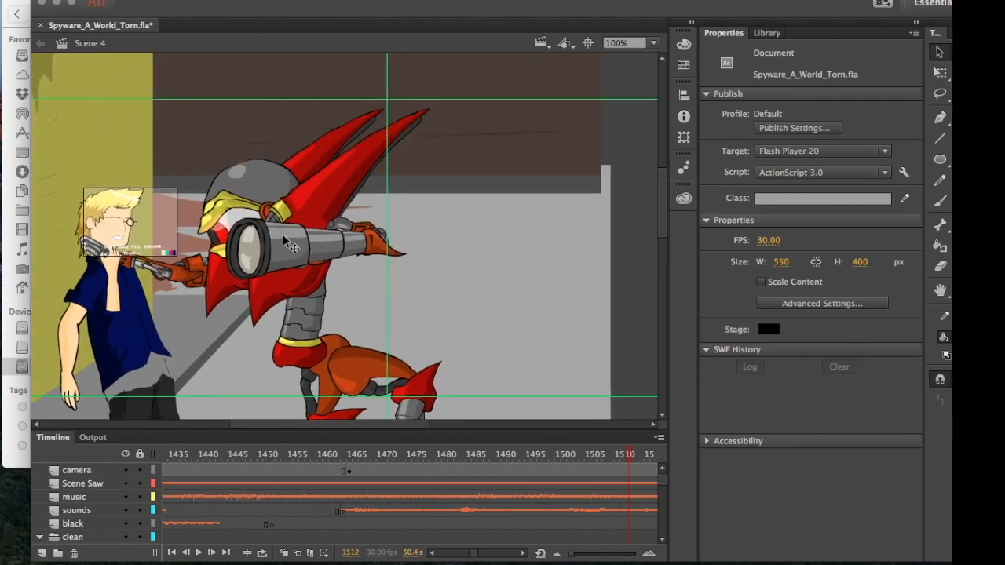
# At 400% zoom, select the robot's telescope and its Spyware head side instance, dismissing each JavaScript error.
pyautogui.press('super+4')
pyautogui.moveTo(265, 211); pyautogui.dragTo(605, 319)
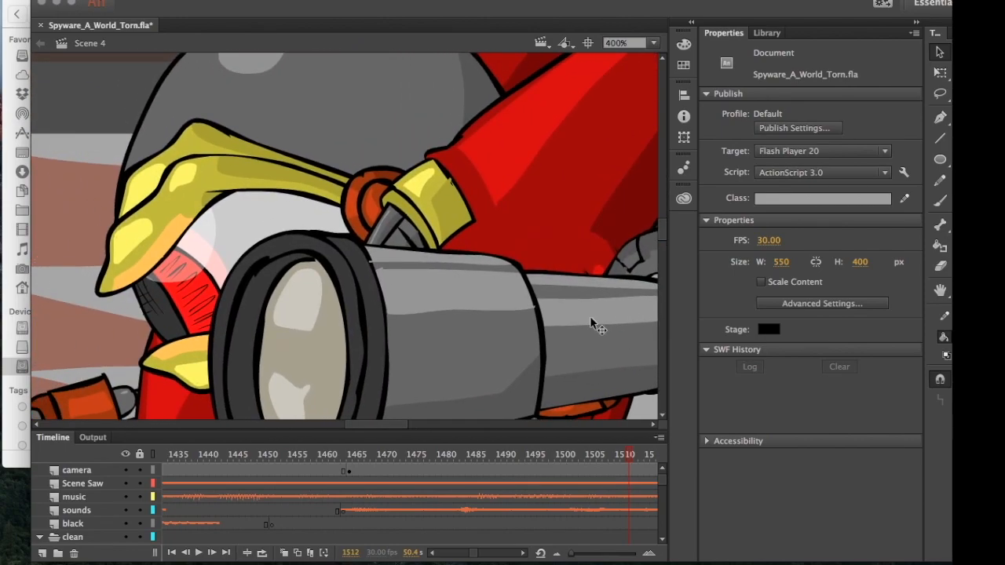
pyautogui.click(512, 289)
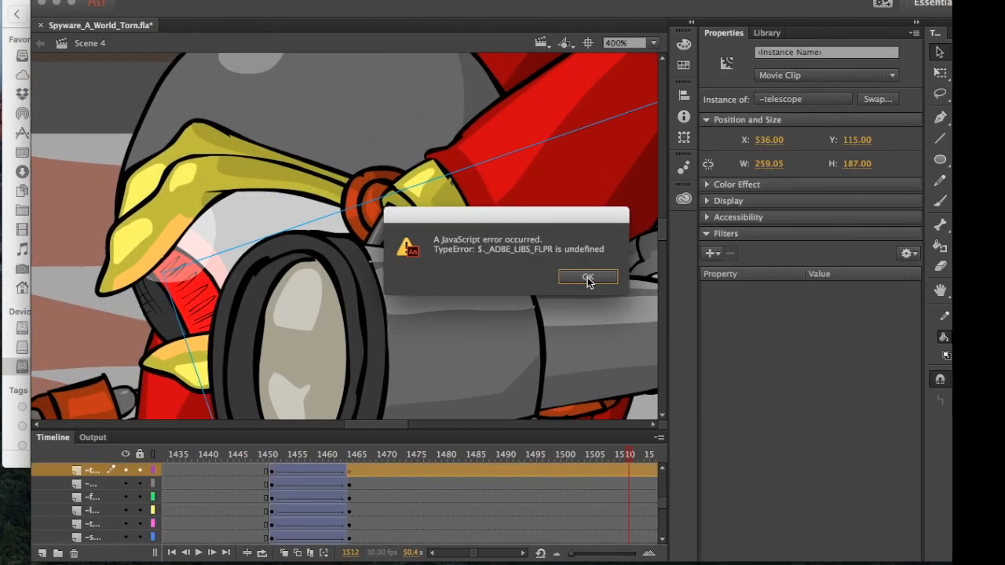
pyautogui.click(588, 278)
pyautogui.click(322, 201)
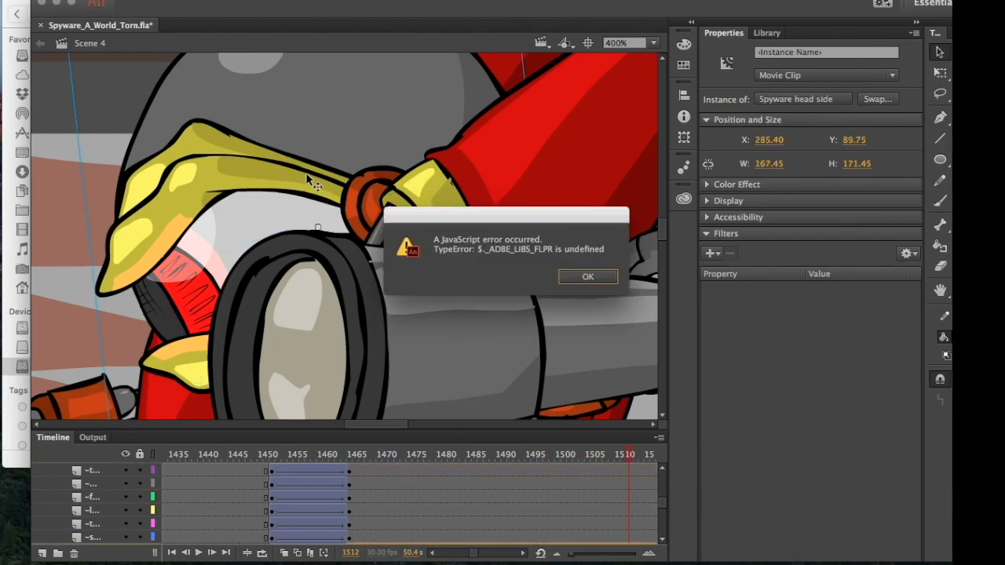
pyautogui.click(571, 273)
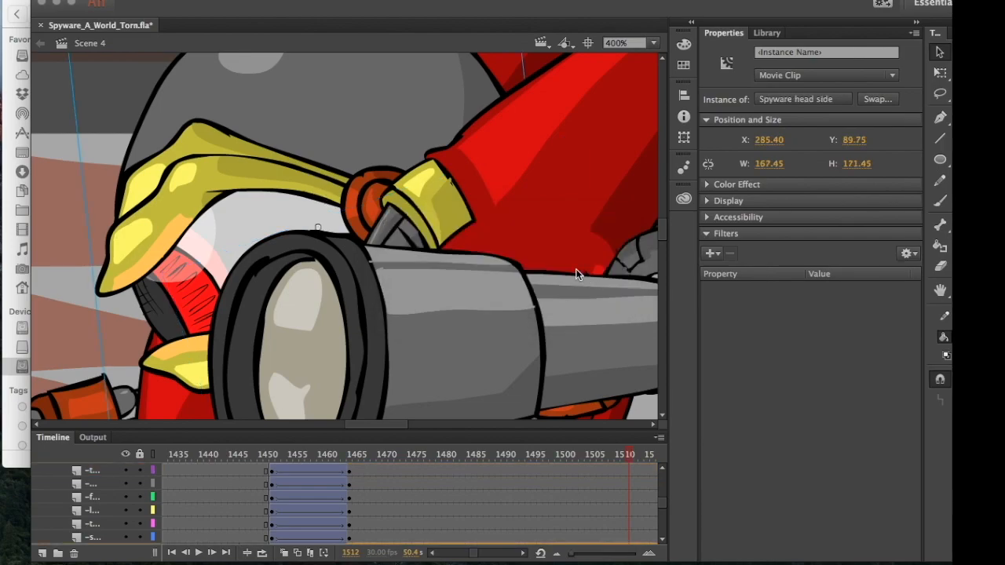
pyautogui.click(588, 277)
# Move the Spyware head side instance slightly up and right, and open it to select the side eyelid, dismissing the errors.
pyautogui.moveTo(307, 153); pyautogui.dragTo(336, 110)
pyautogui.doubleClick(336, 112)
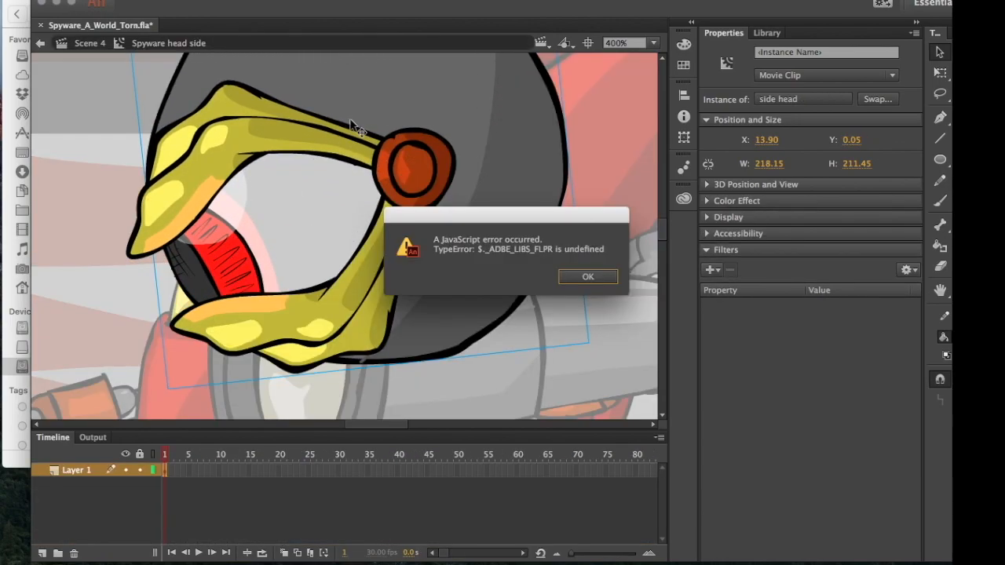
pyautogui.click(563, 282)
pyautogui.click(293, 169)
pyautogui.moveTo(293, 169); pyautogui.dragTo(569, 275)
pyautogui.click(569, 275)
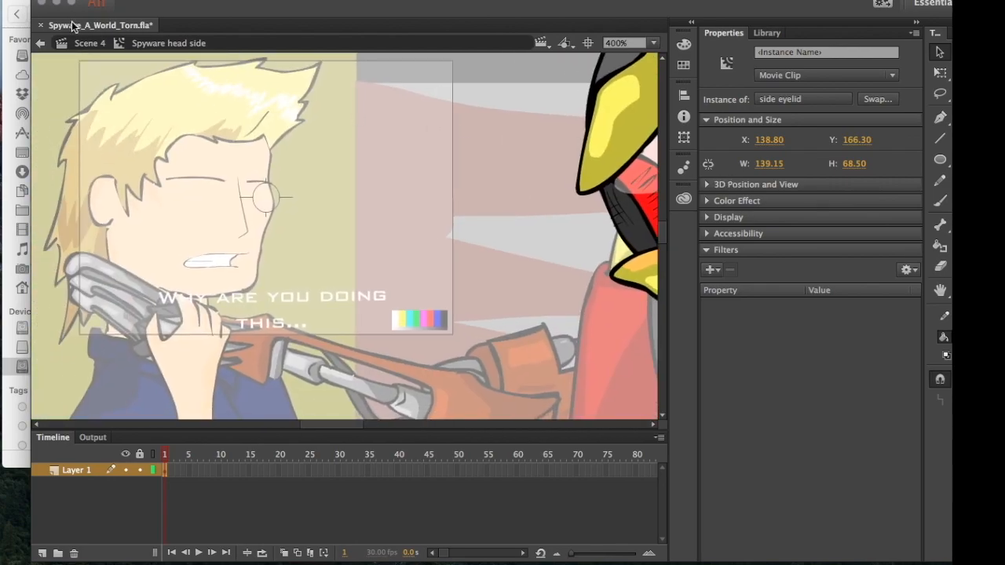
# Return to Scene 4 and open the camFrame symbol with its frame shape selected, dismissing the JavaScript errors.
pyautogui.click(80, 44)
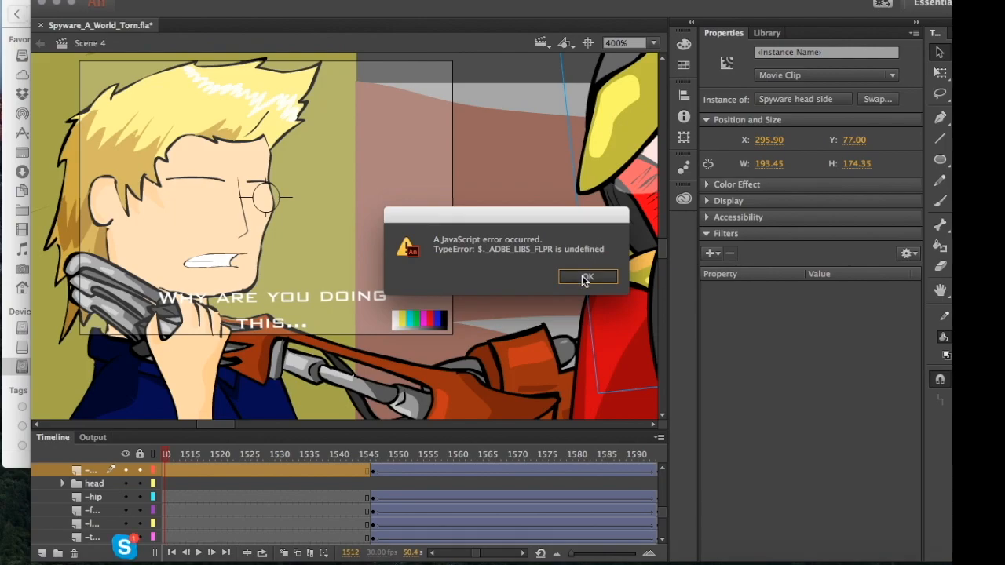
pyautogui.click(587, 278)
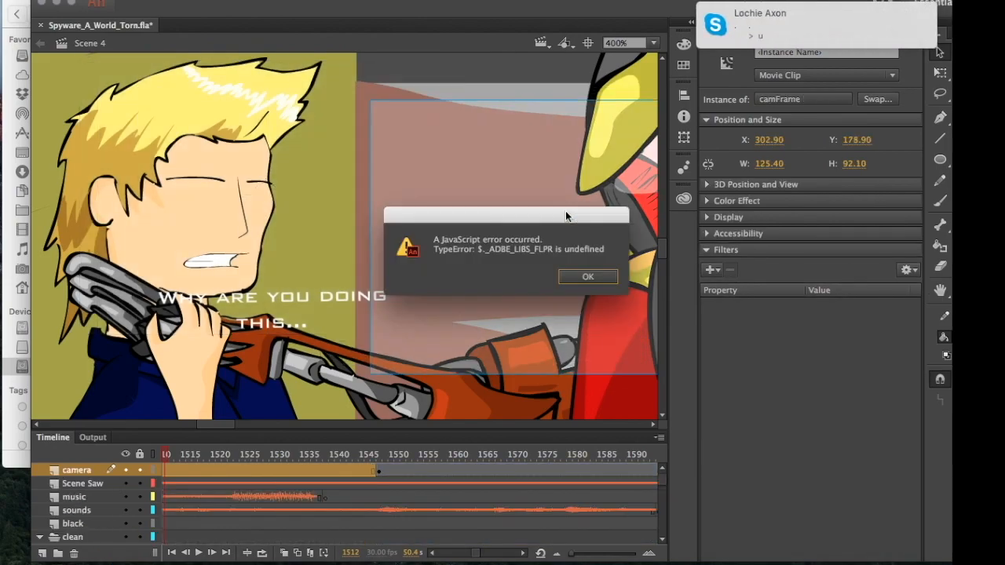
pyautogui.click(605, 277)
pyautogui.doubleClick(605, 277)
pyautogui.click(572, 280)
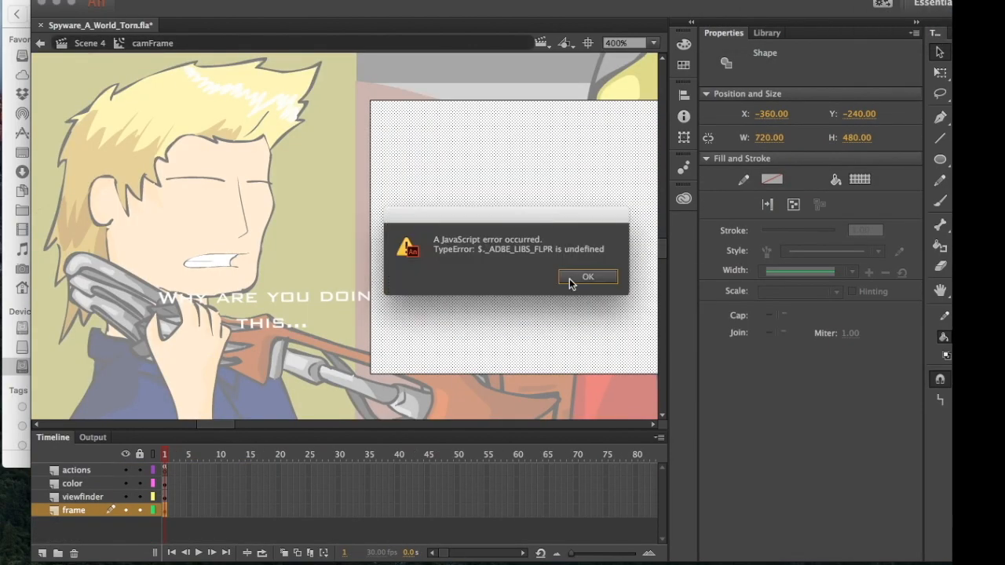
pyautogui.click(587, 278)
# Leave the camFrame symbol for Scene 4 and dismiss the JavaScript error.
pyautogui.click(80, 44)
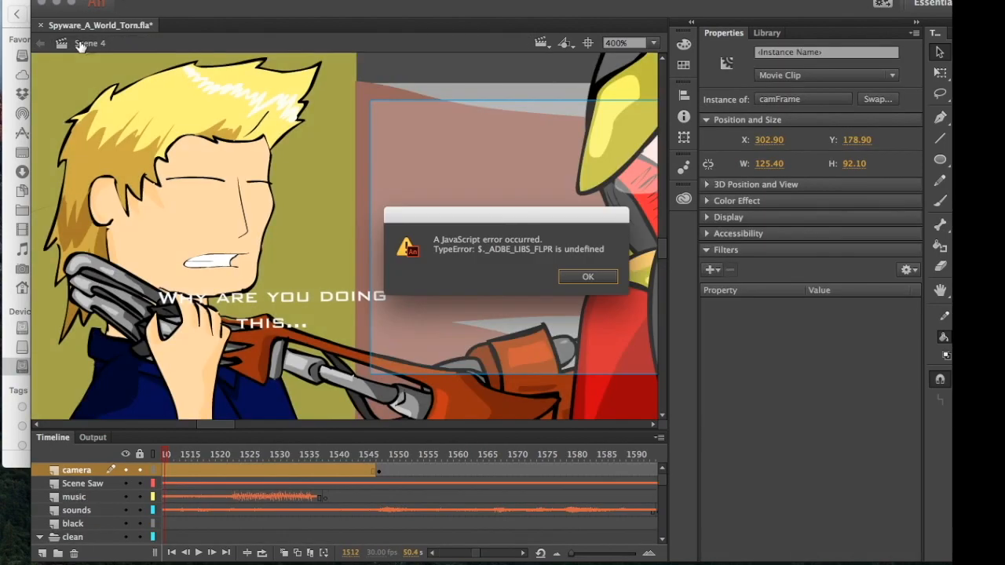
pyautogui.click(579, 277)
pyautogui.click(579, 277)
# Open the blond character's Dren eyes symbol, dismiss the errors, and scrub through its first frames.
pyautogui.click(208, 181)
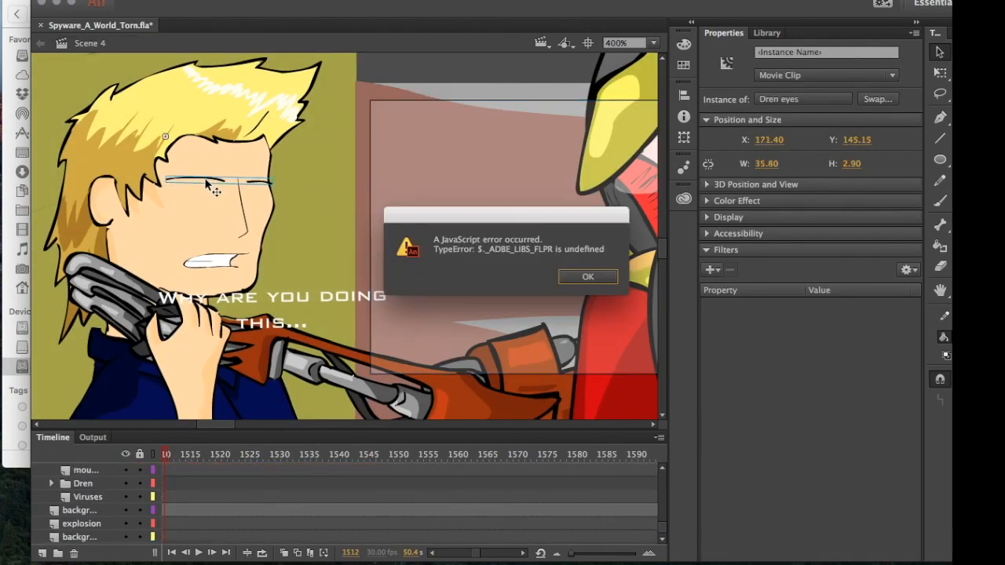
pyautogui.click(579, 278)
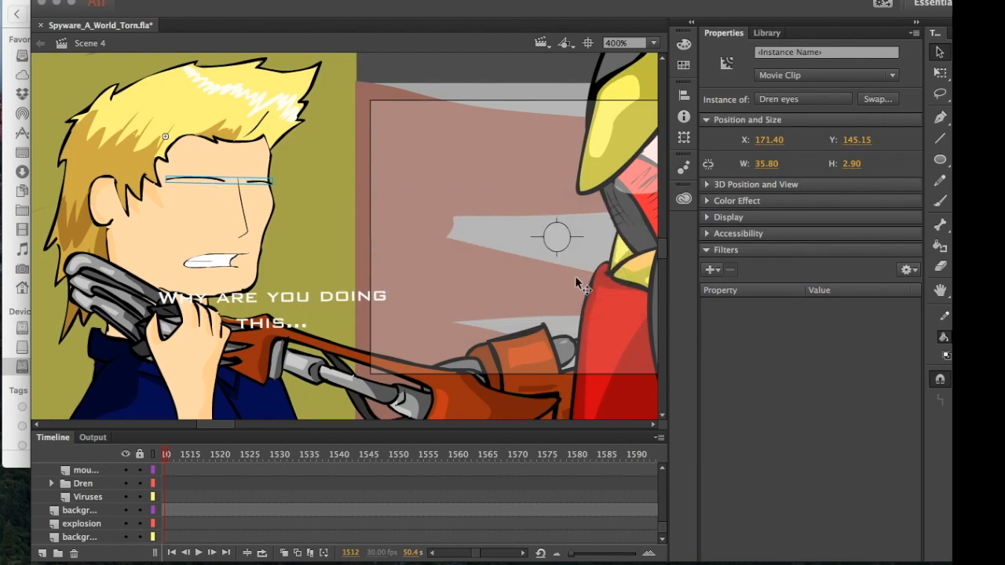
pyautogui.doubleClick(217, 183)
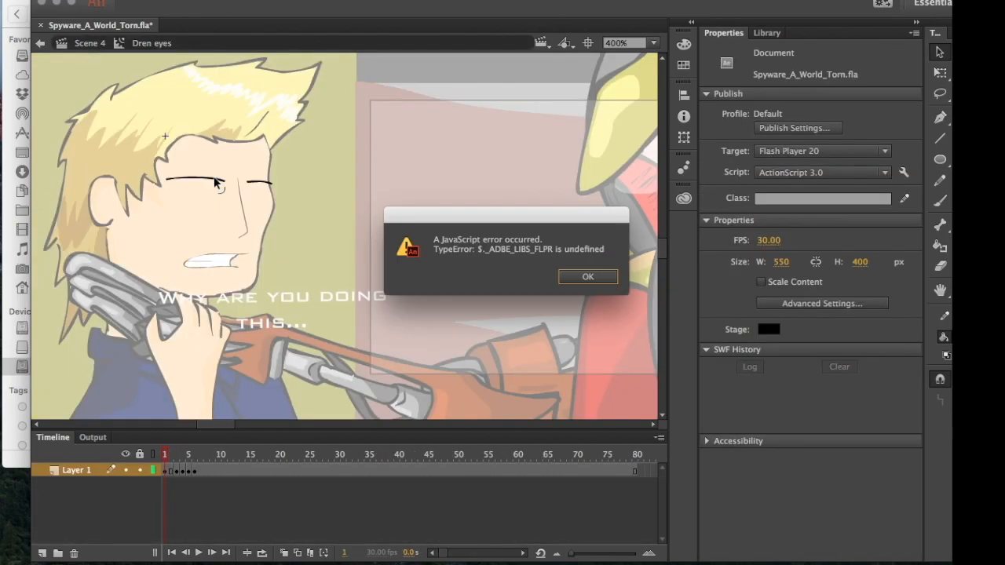
pyautogui.click(585, 277)
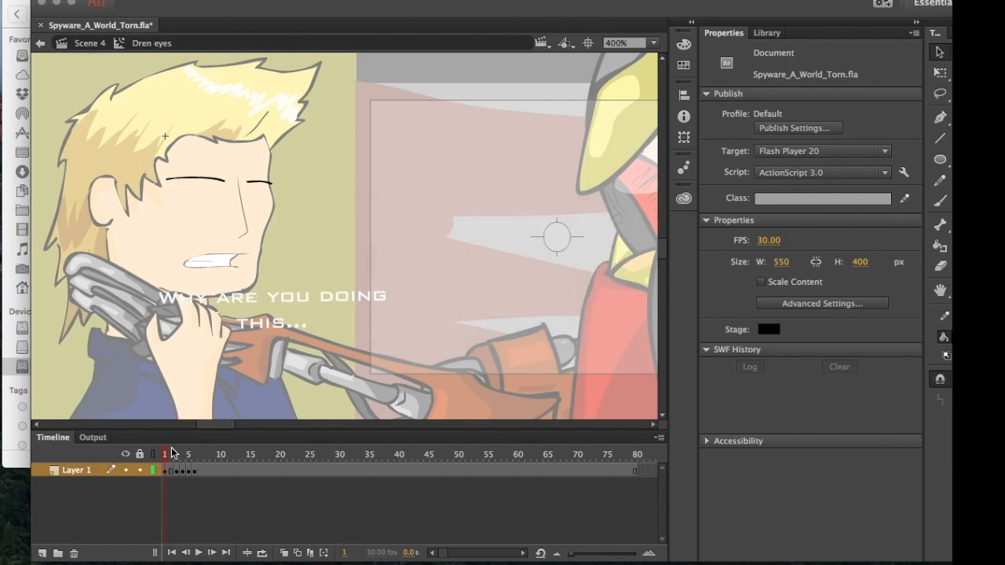
pyautogui.moveTo(175, 457)
pyautogui.mouseDown()
pyautogui.moveTo(305, 463)
pyautogui.moveTo(161, 460)
pyautogui.mouseUp()
# Return to Scene 4, dismiss the JavaScript error, and scrub the timeline forward to frame 1579.
pyautogui.click(91, 45)
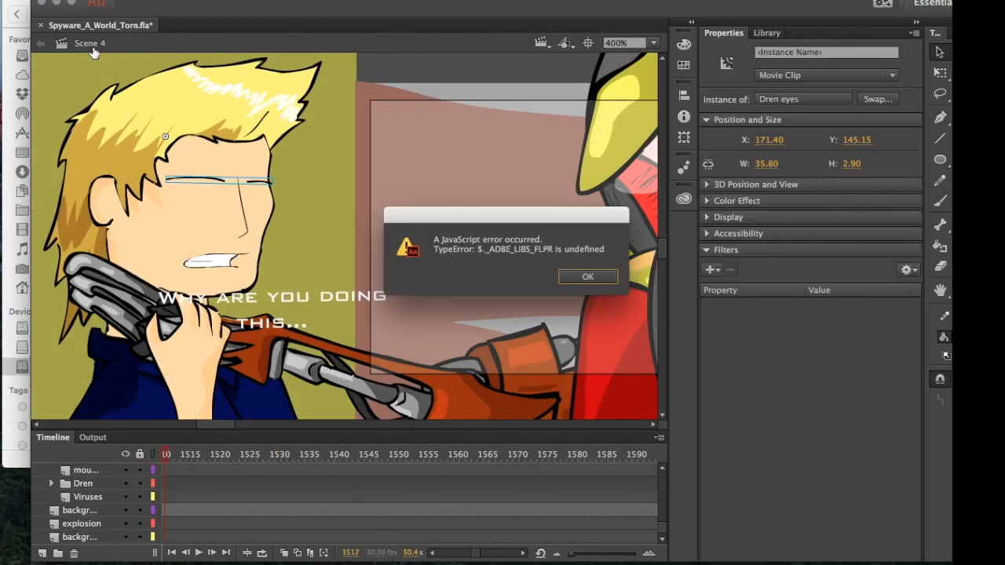
pyautogui.click(581, 278)
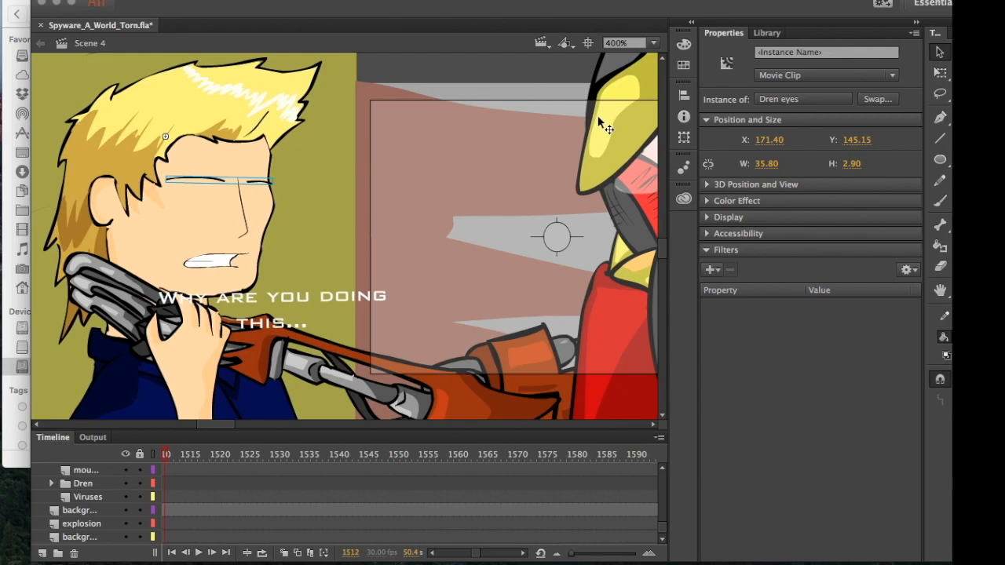
pyautogui.moveTo(314, 454); pyautogui.dragTo(565, 456)
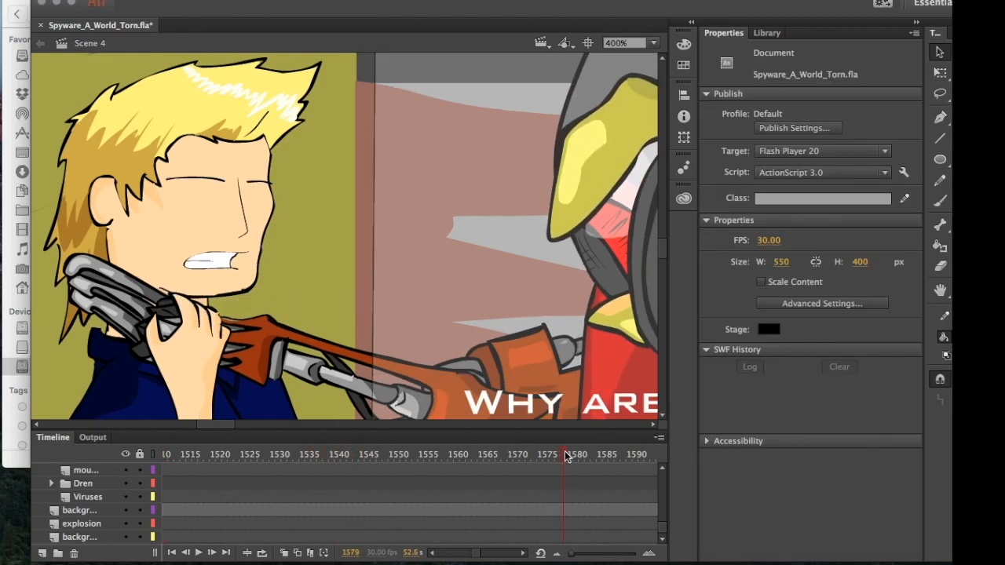